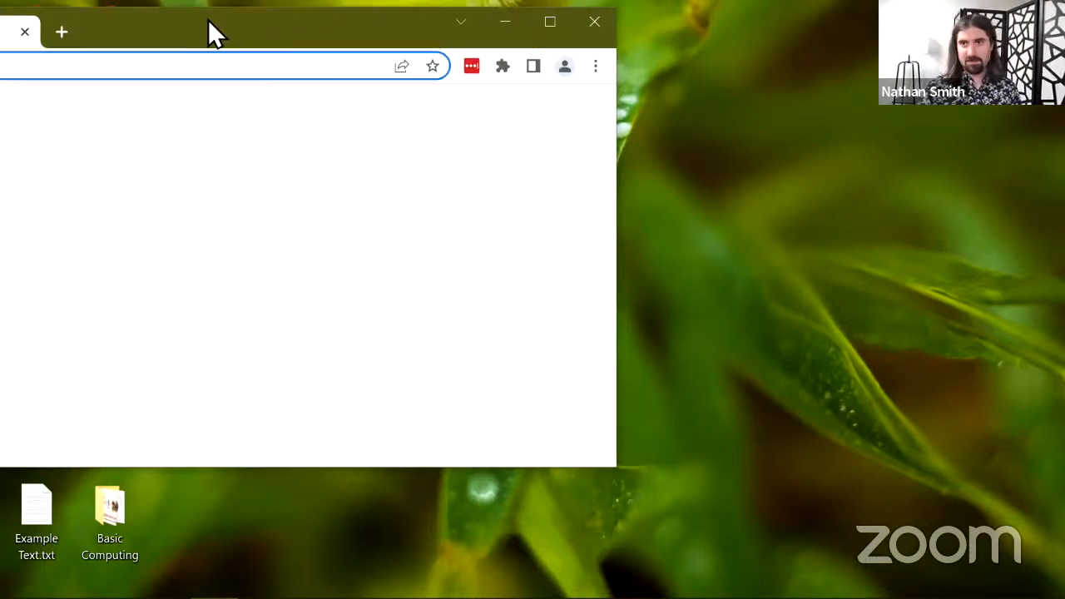
Maximize the browser window and go to the address cals.click/word2files.
left_click_drag(208, 31, 372, 2)
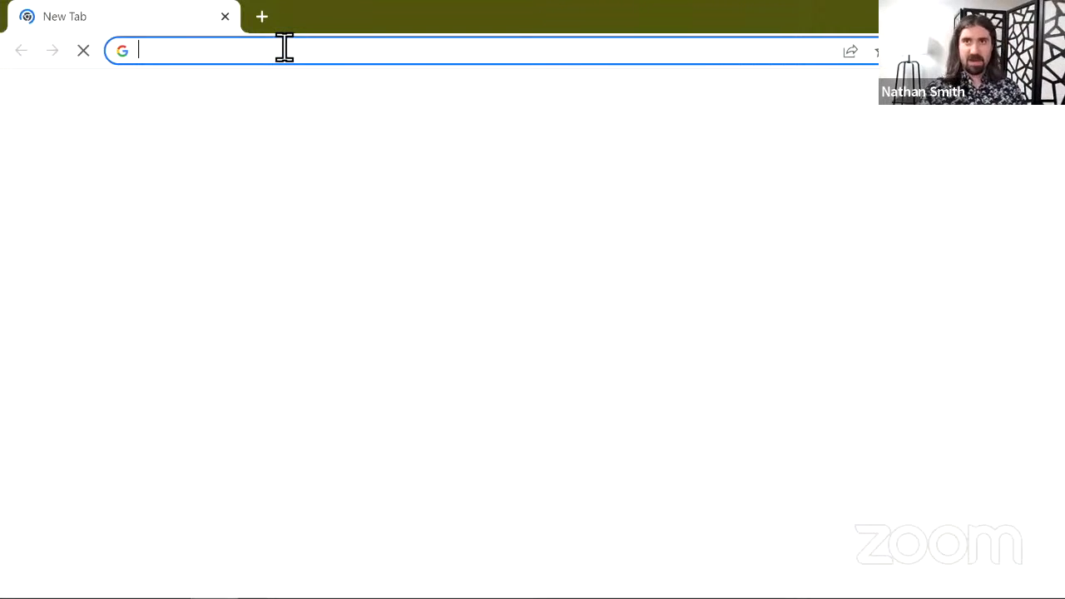
type("cal")
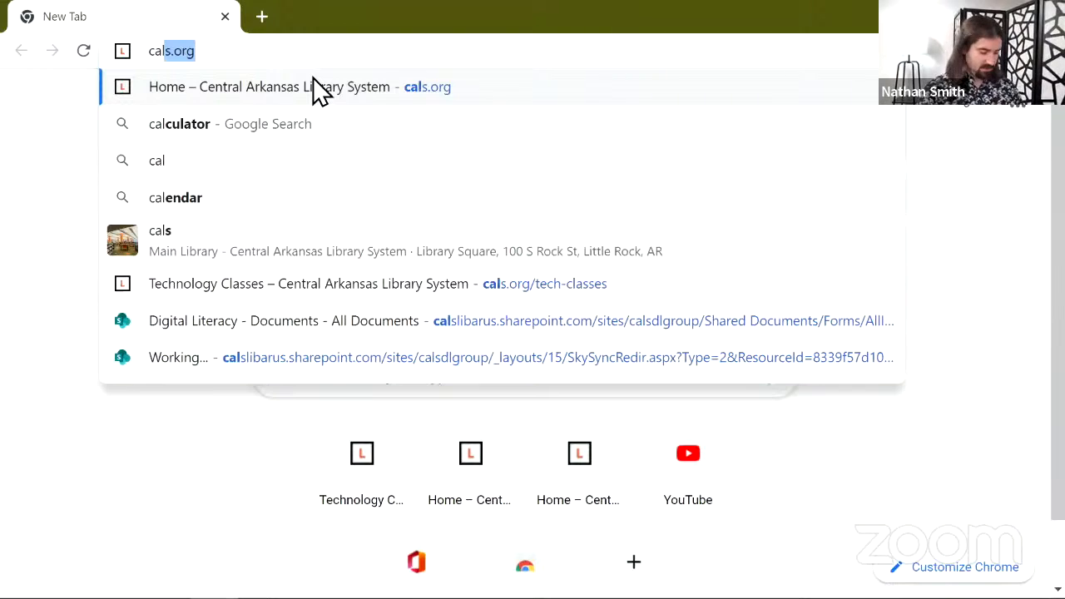
type("s.cl")
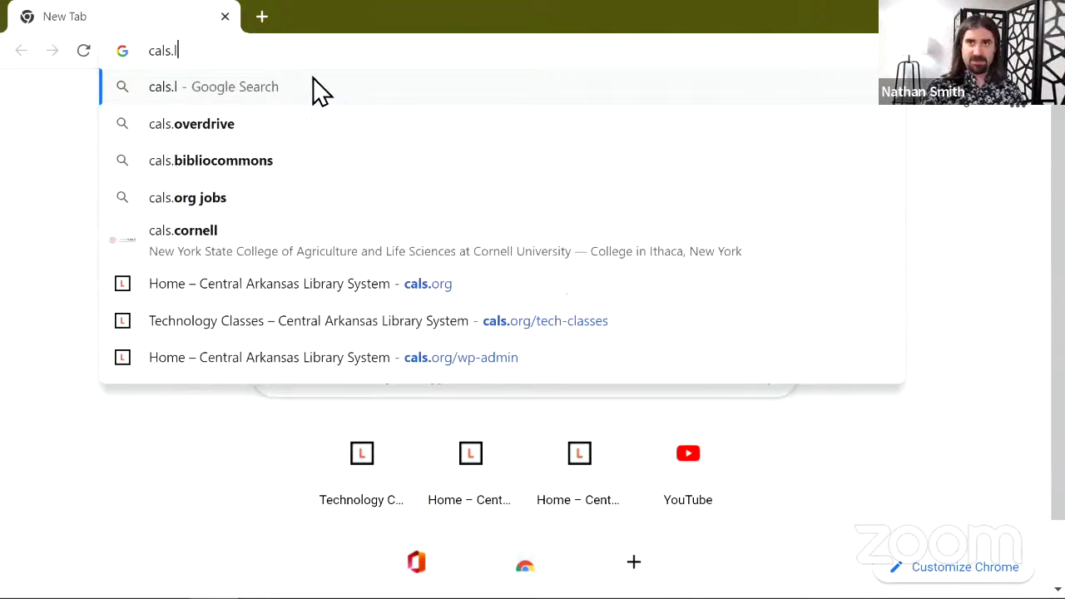
type("i")
key("BackSpace")
key("BackSpace")
type("cli")
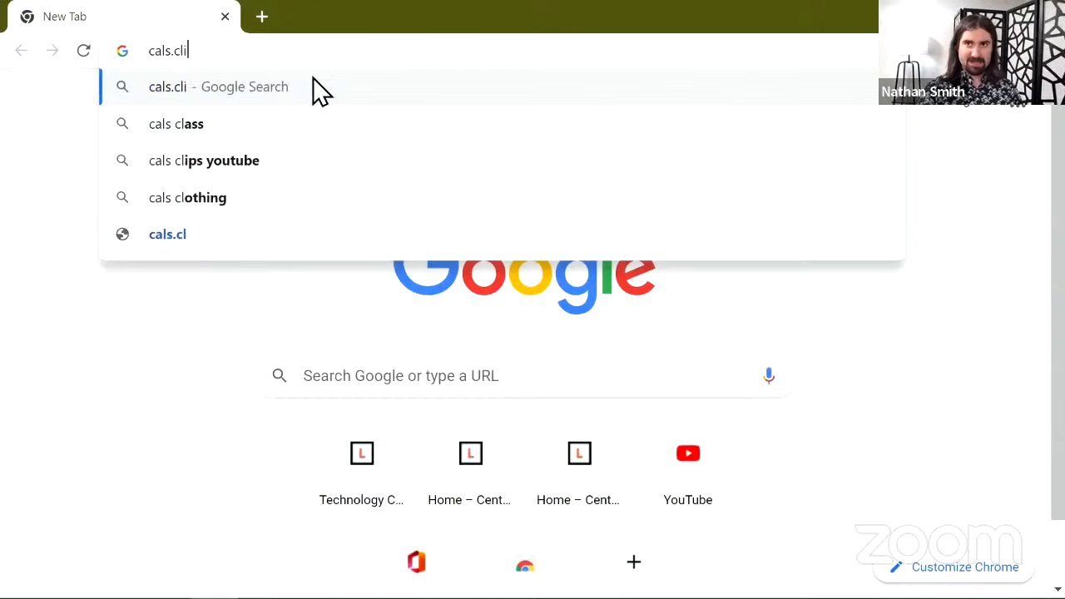
type("ck/wo")
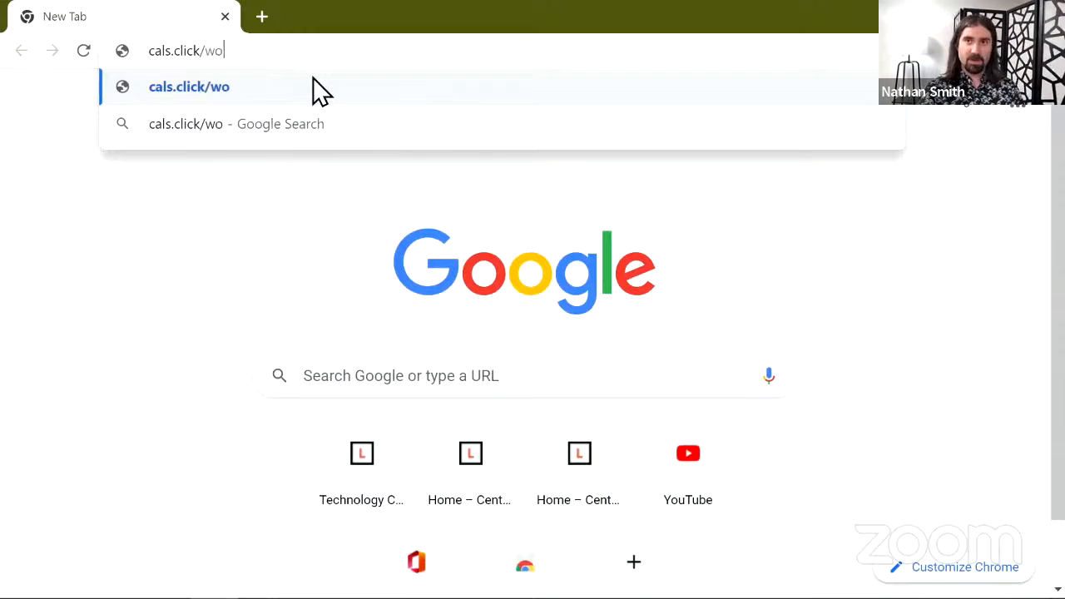
type("rd")
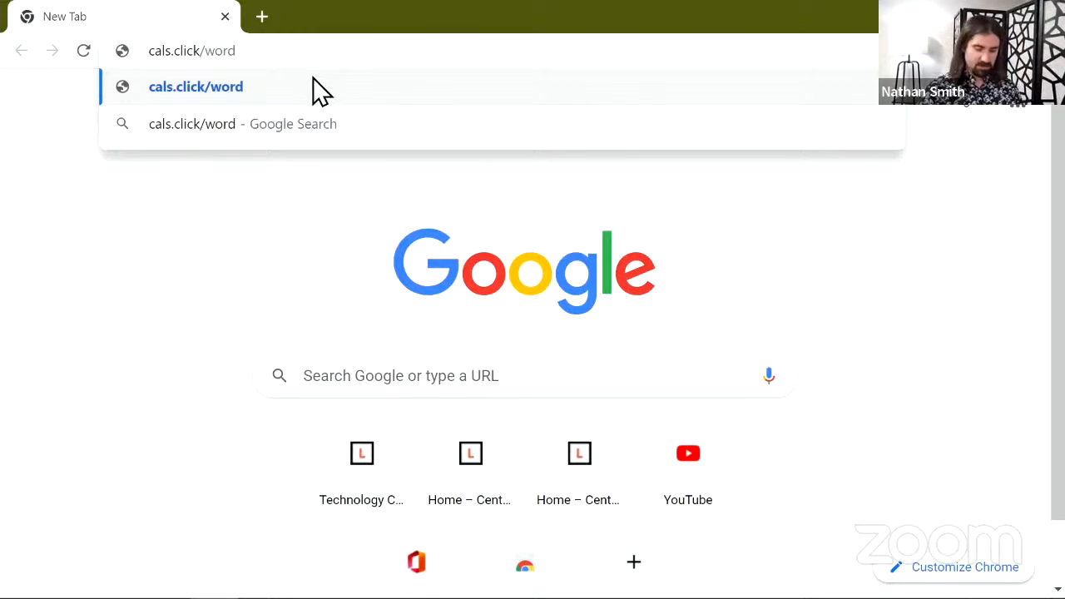
type("2")
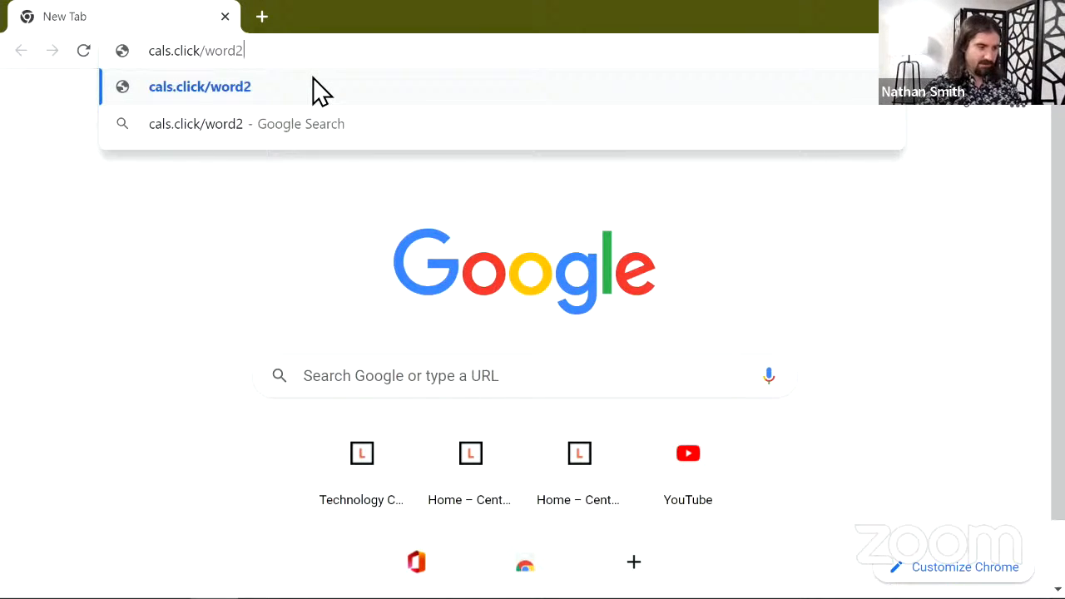
type("files")
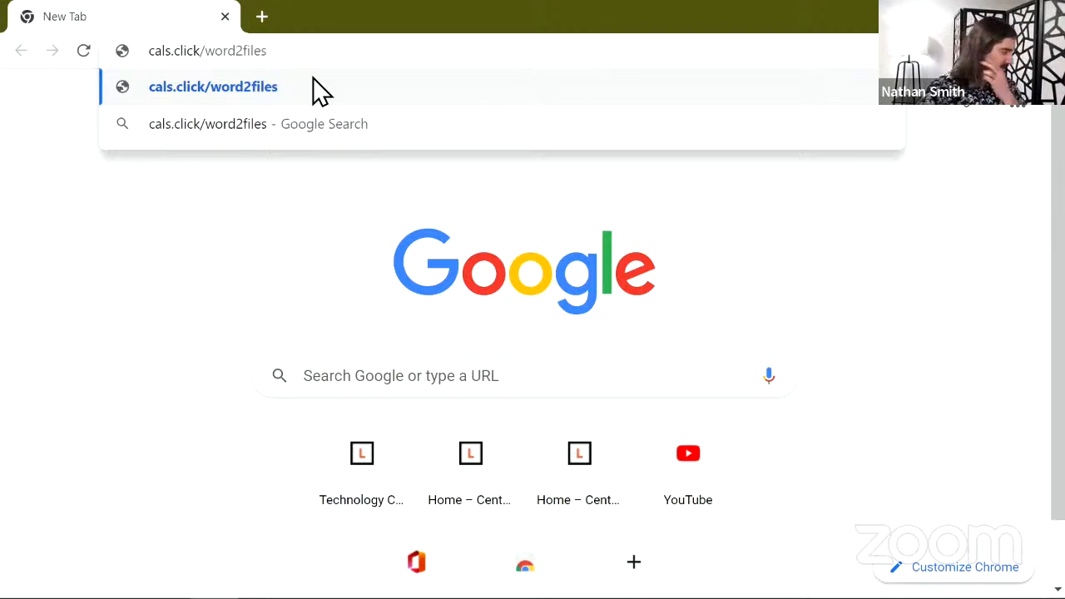
key("Return")
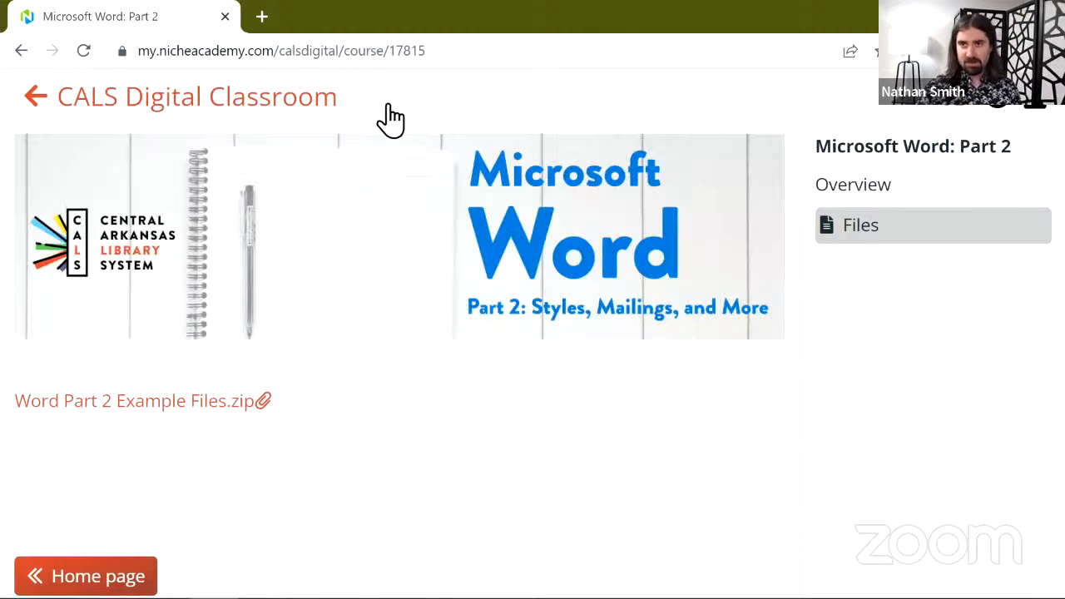
Download Word Part 2 Example Files.zip from the course page and open the archive in a fully visible window.
left_click(185, 400)
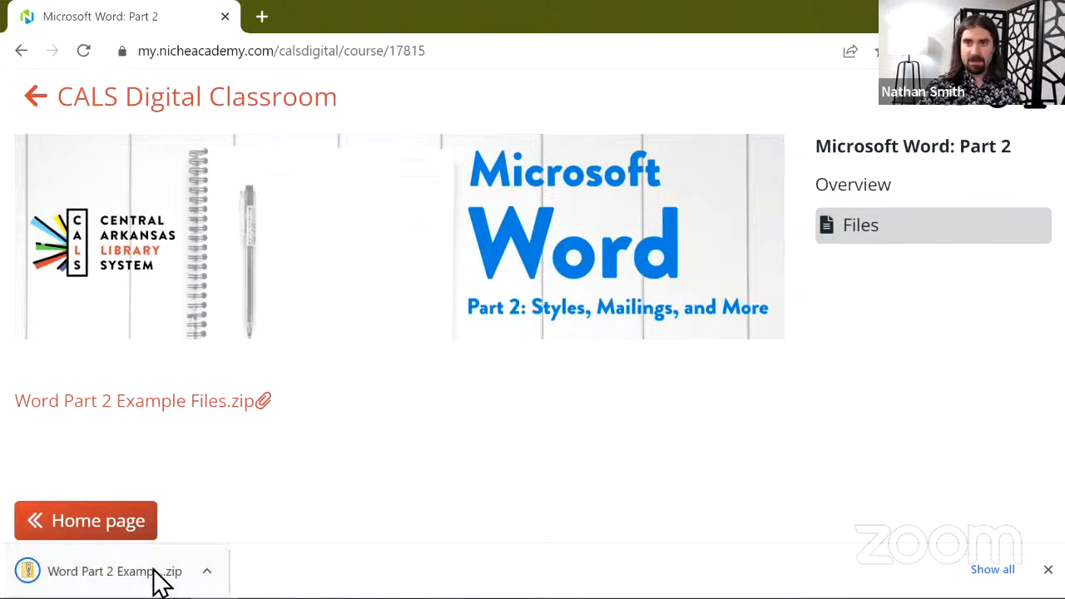
left_click(185, 569)
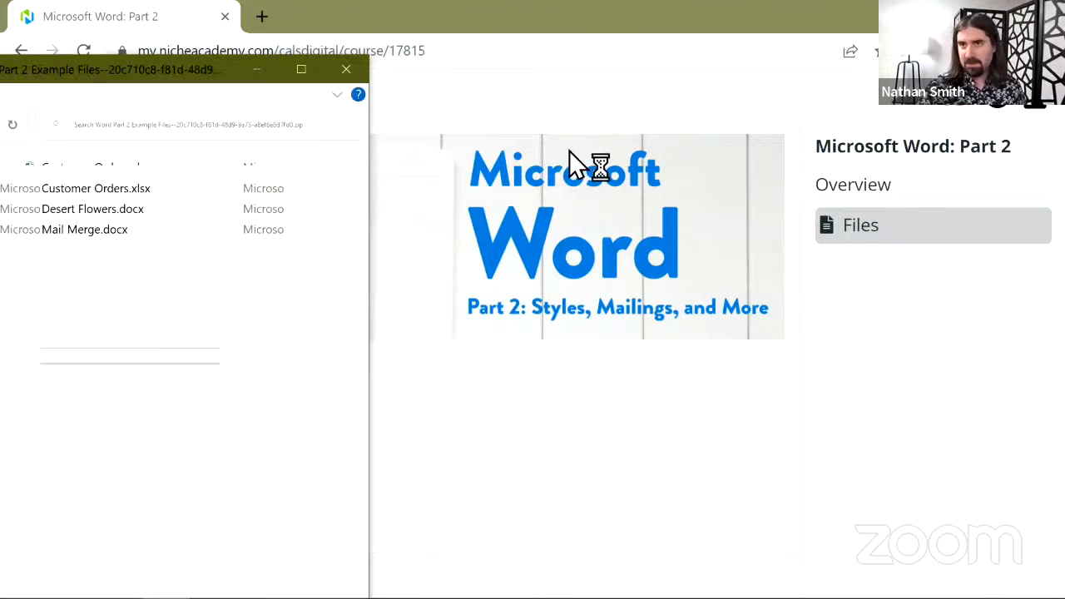
left_click_drag(619, 139, 702, 49)
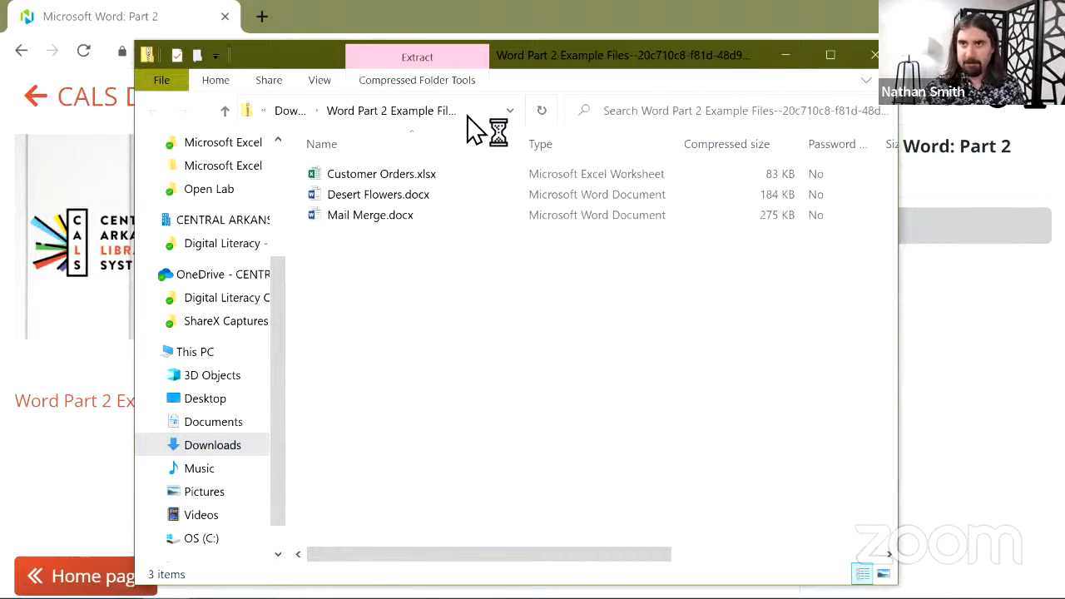
Extract all files of the archive to the suggested Downloads folder, then close the archive window.
left_click(443, 81)
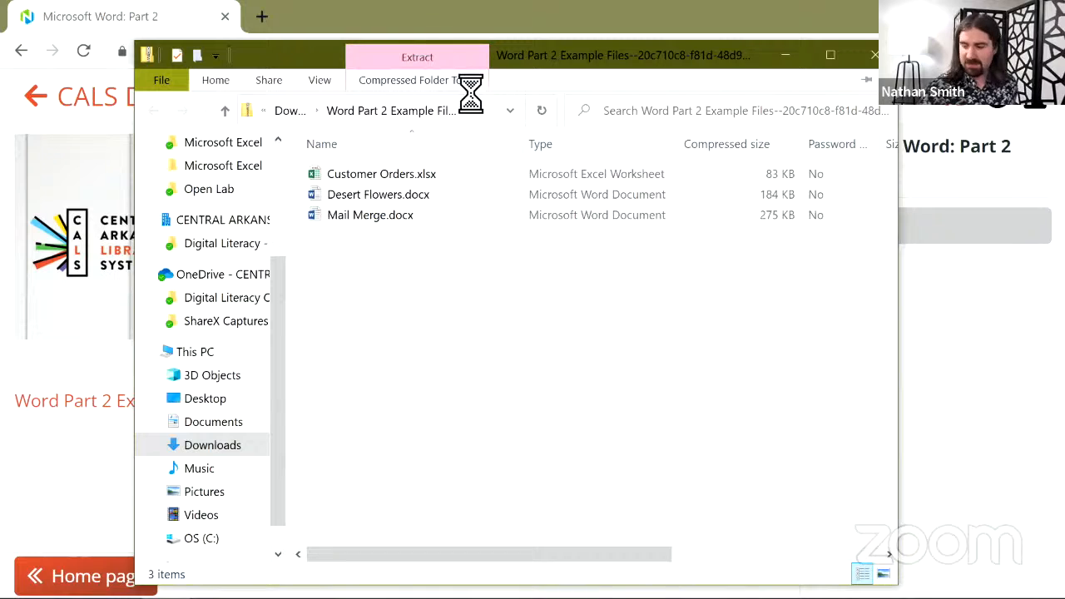
left_click(469, 81)
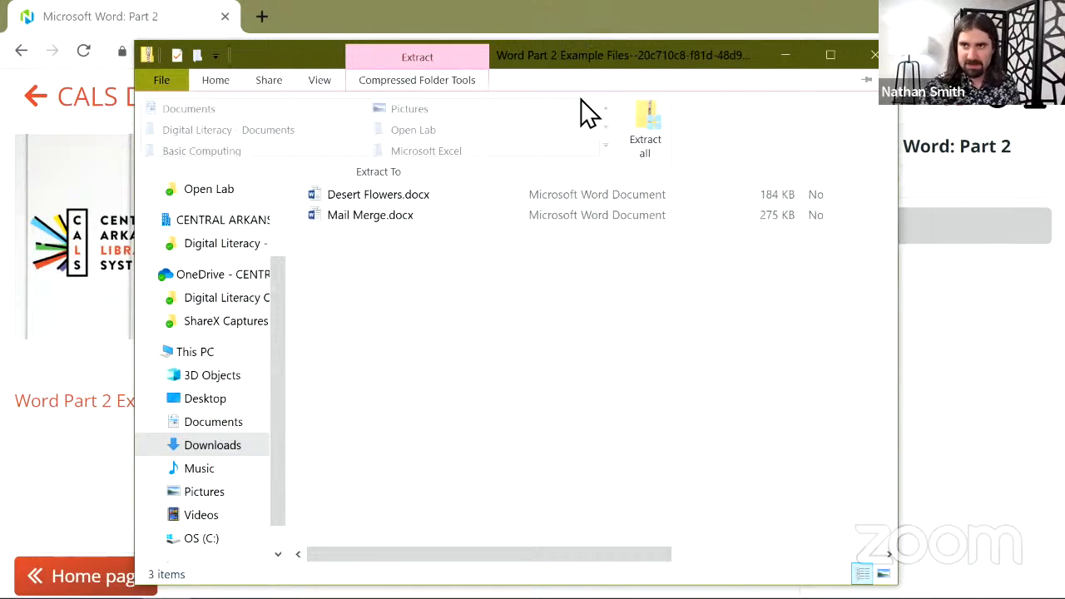
left_click(649, 127)
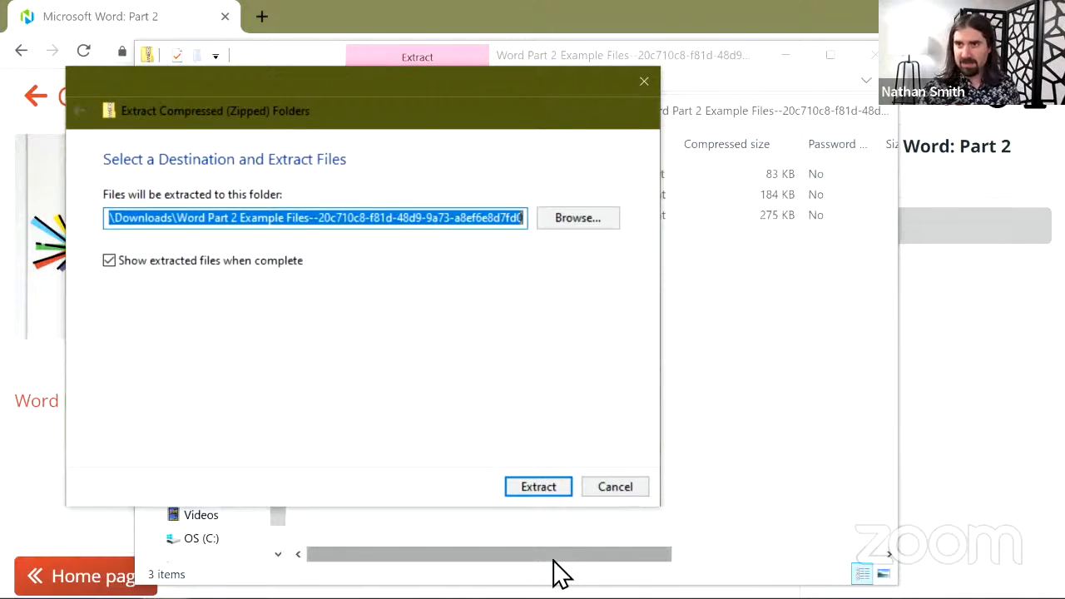
left_click(537, 487)
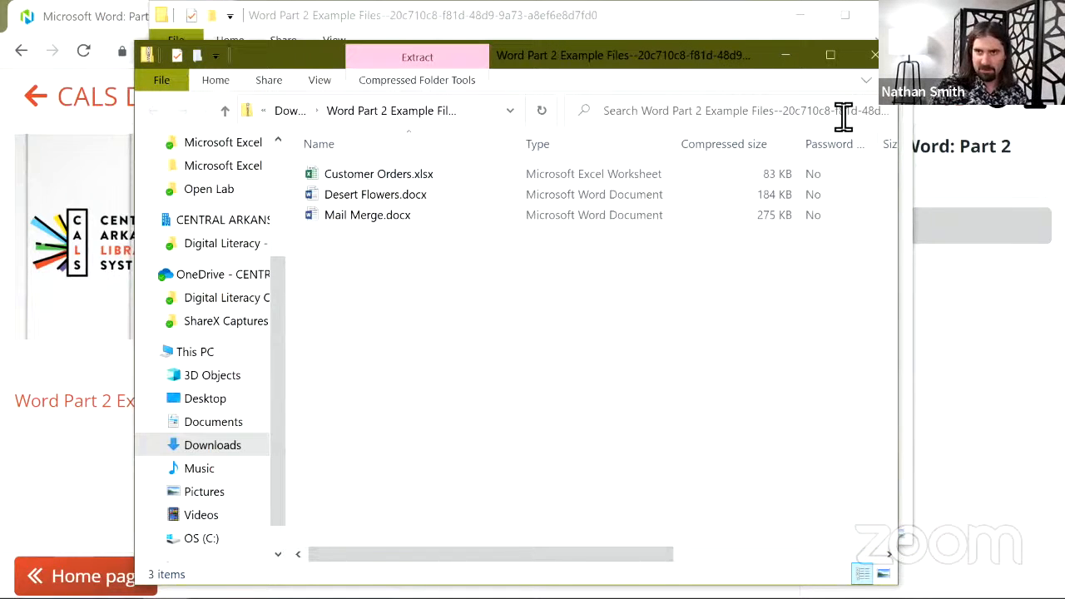
left_click(874, 55)
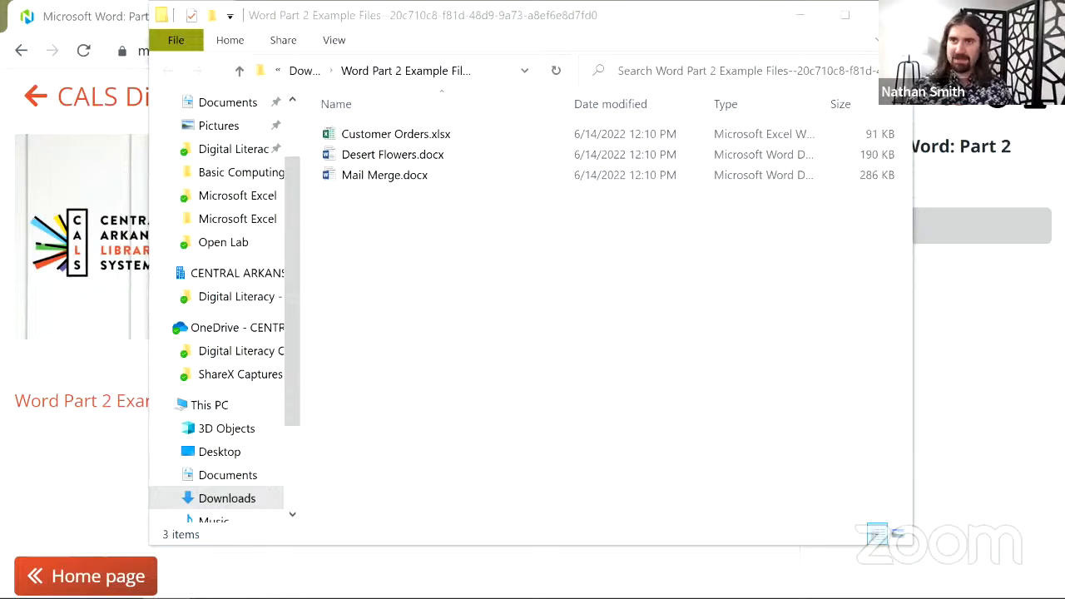
Open the extracted Desert Flowers.docx for editing in a maximized Word window and hide its formatting marks.
key("alt+Tab")
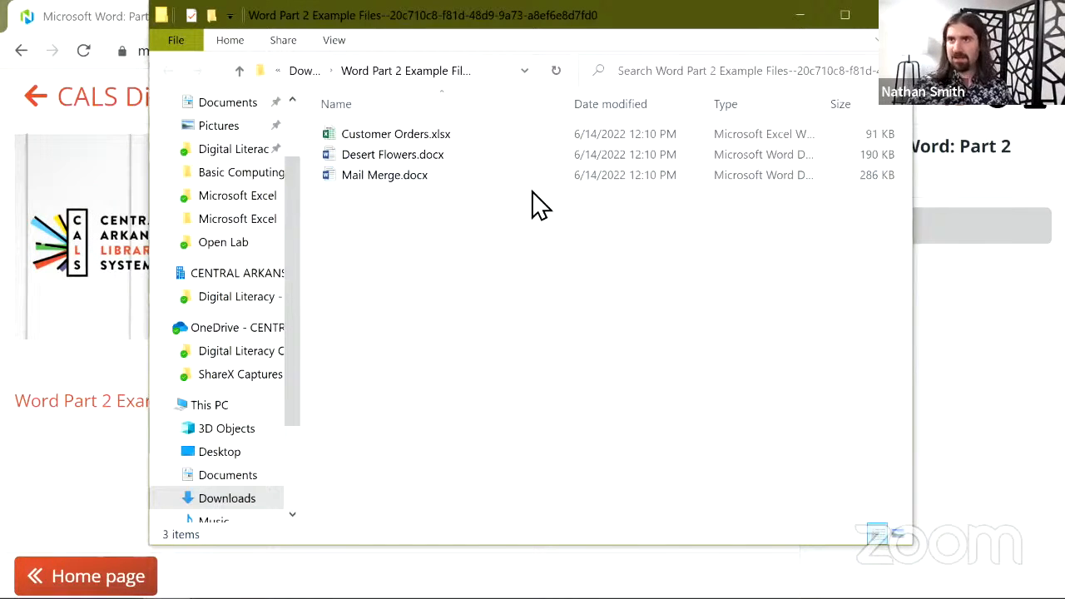
double_click(453, 161)
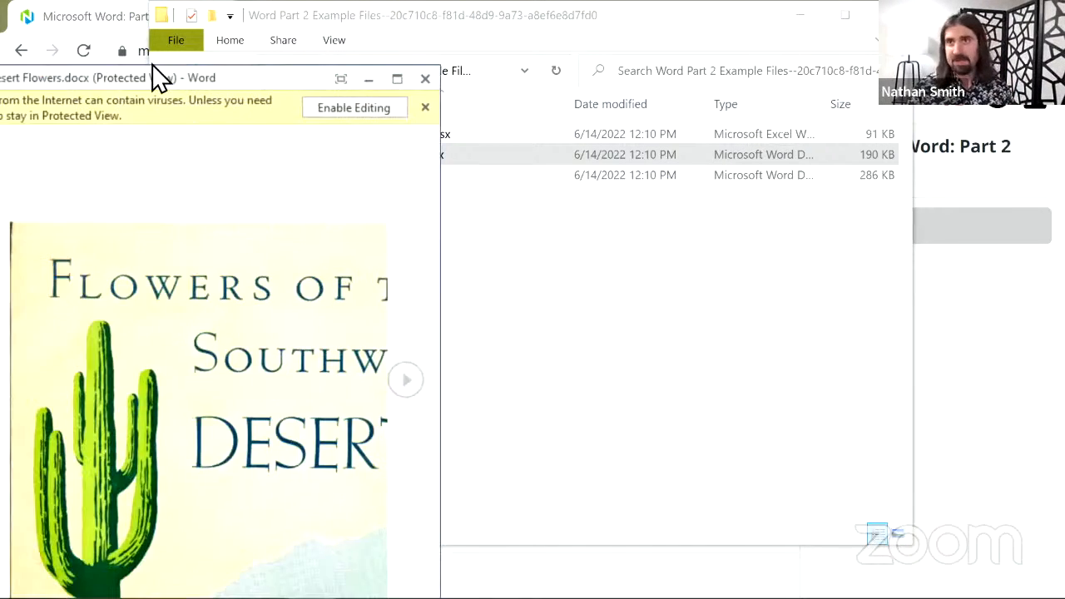
left_click_drag(152, 75, 359, 2)
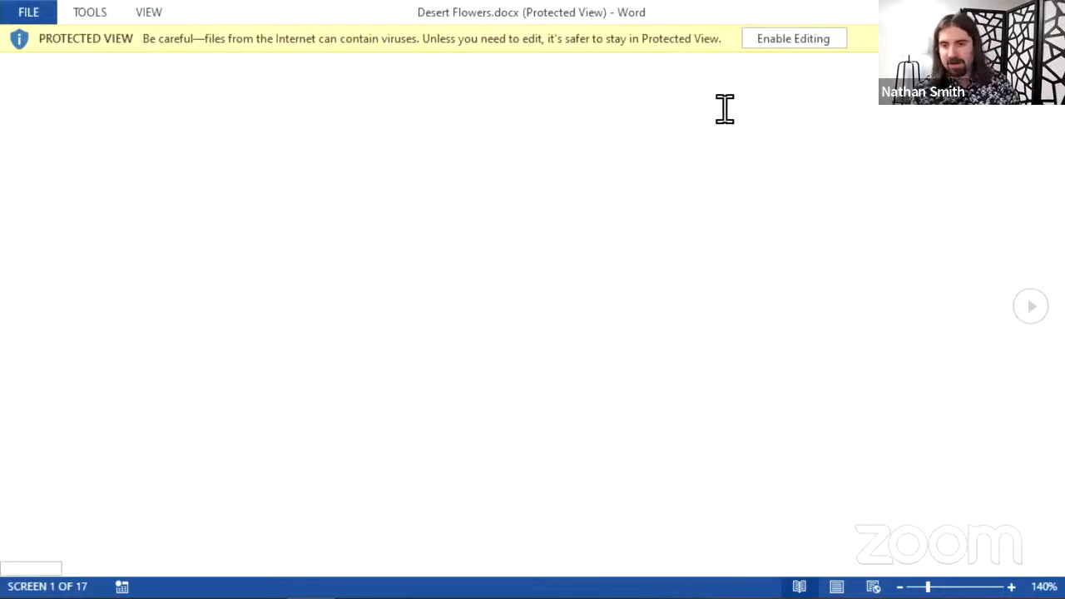
left_click(764, 42)
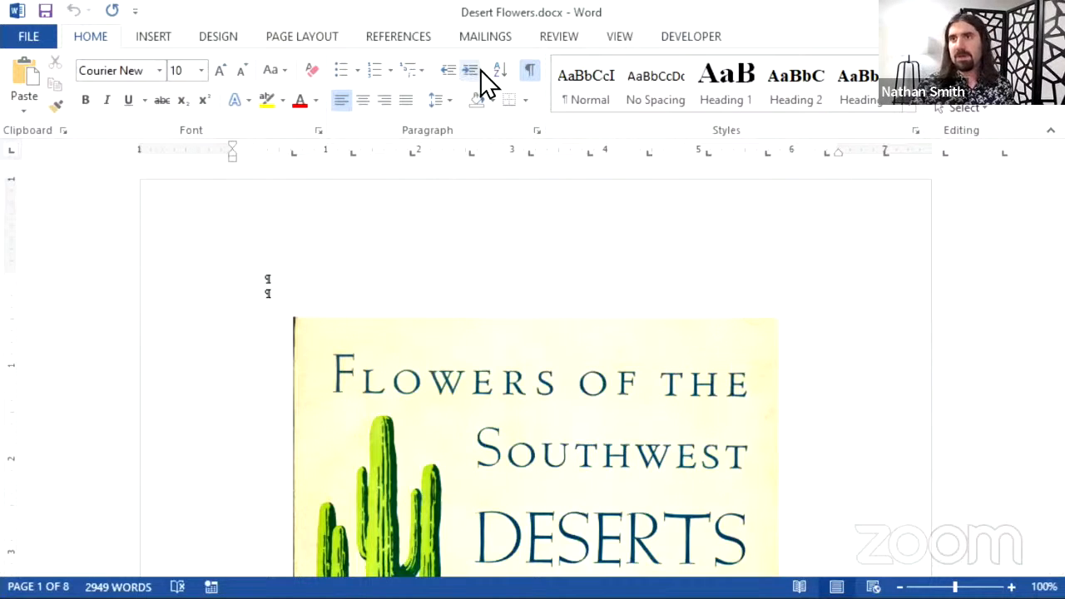
left_click(533, 70)
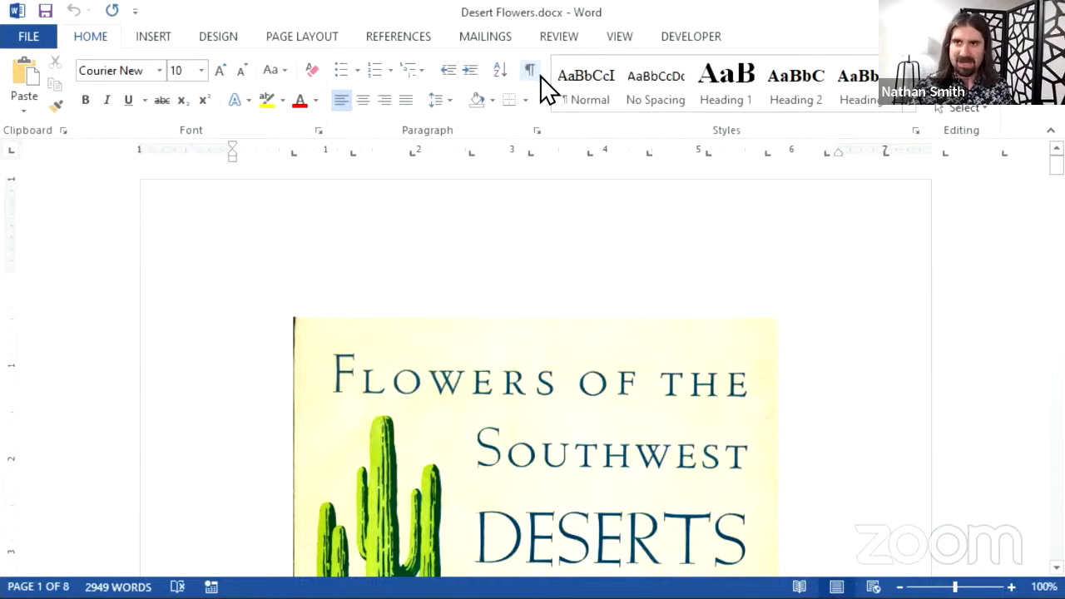
Look through the booklet from the cover image and title page to the body text on page 3.
scroll(524, 316, "down", 15)
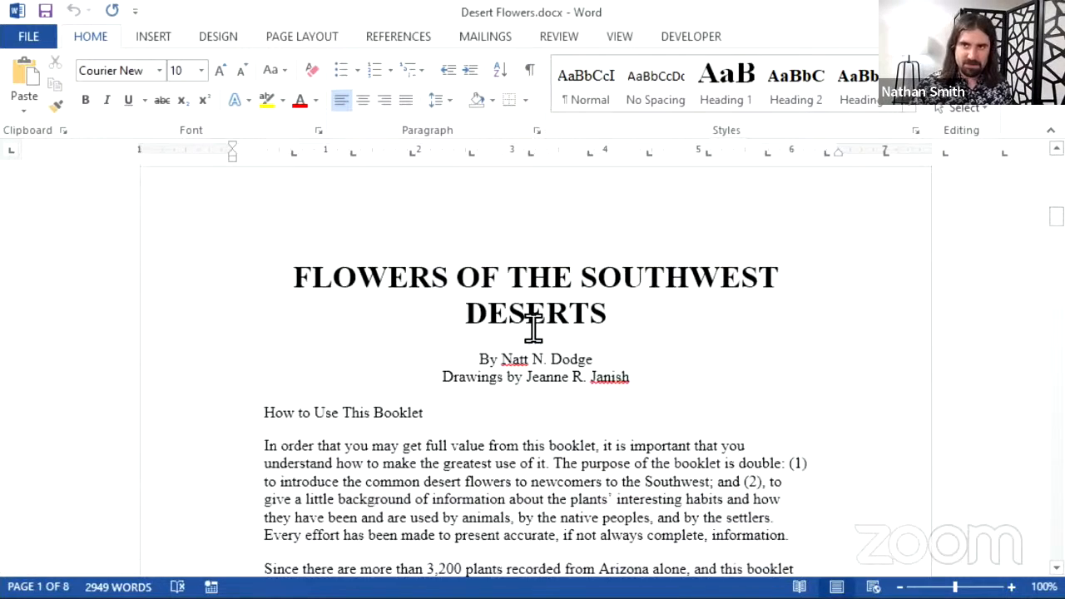
scroll(532, 329, "down", 3)
scroll(519, 361, "up", 9)
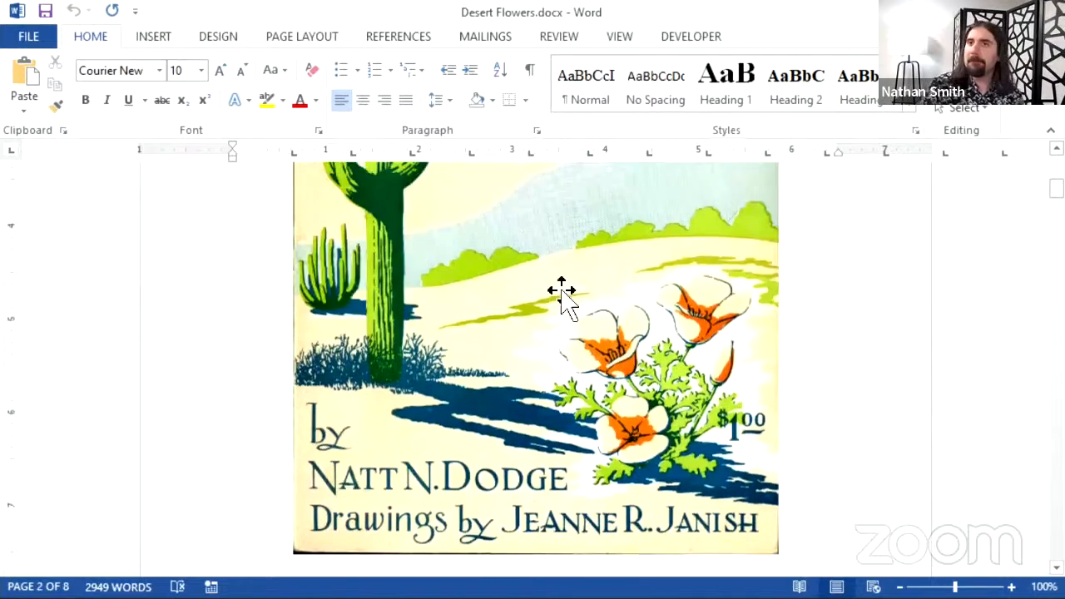
scroll(561, 300, "up", 8)
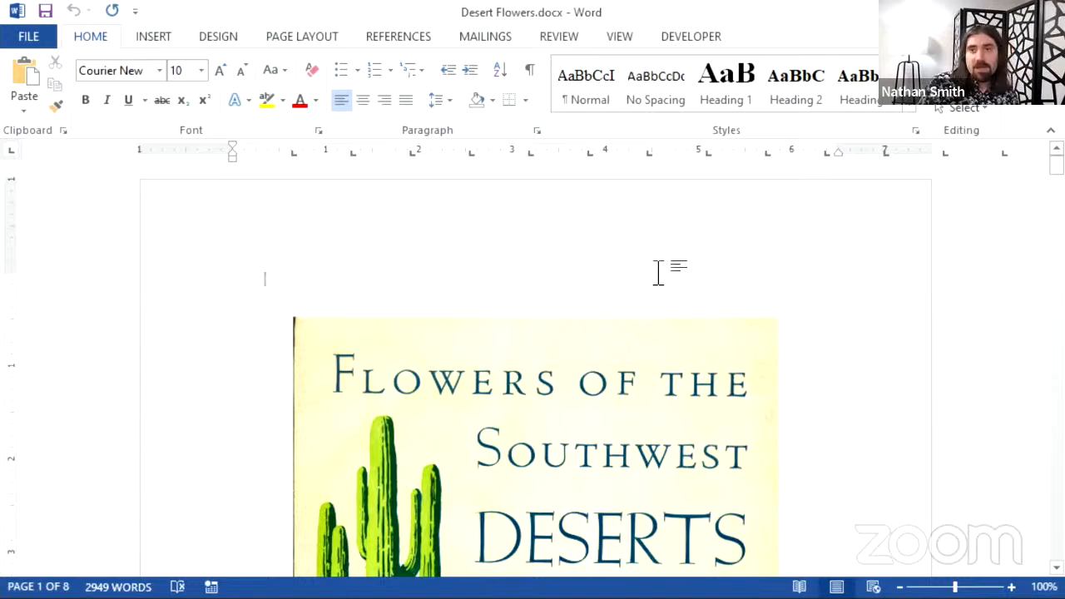
scroll(649, 258, "down", 5)
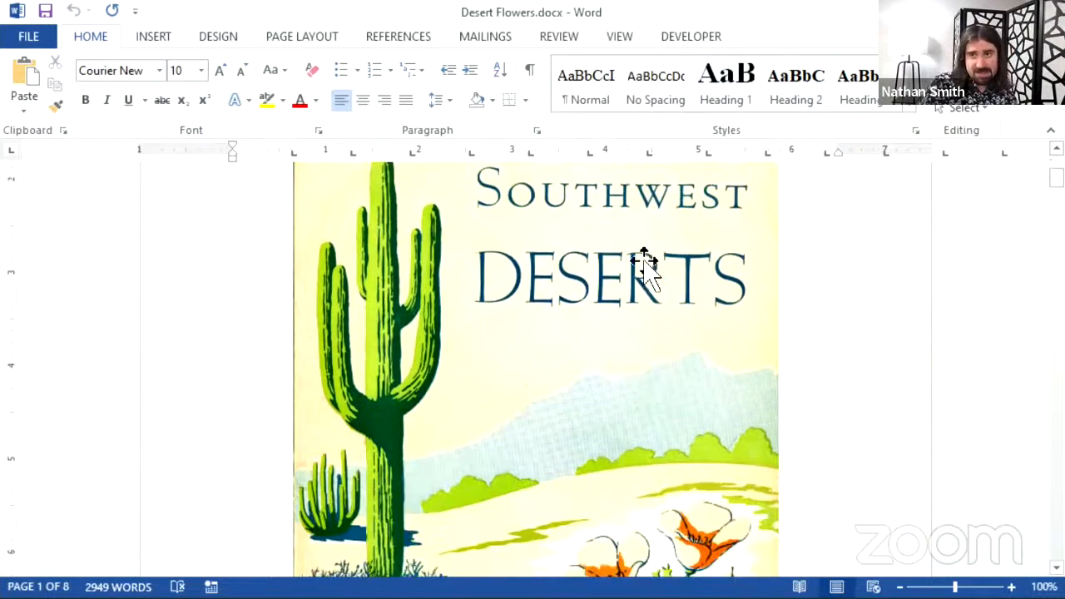
scroll(646, 261, "down", 12)
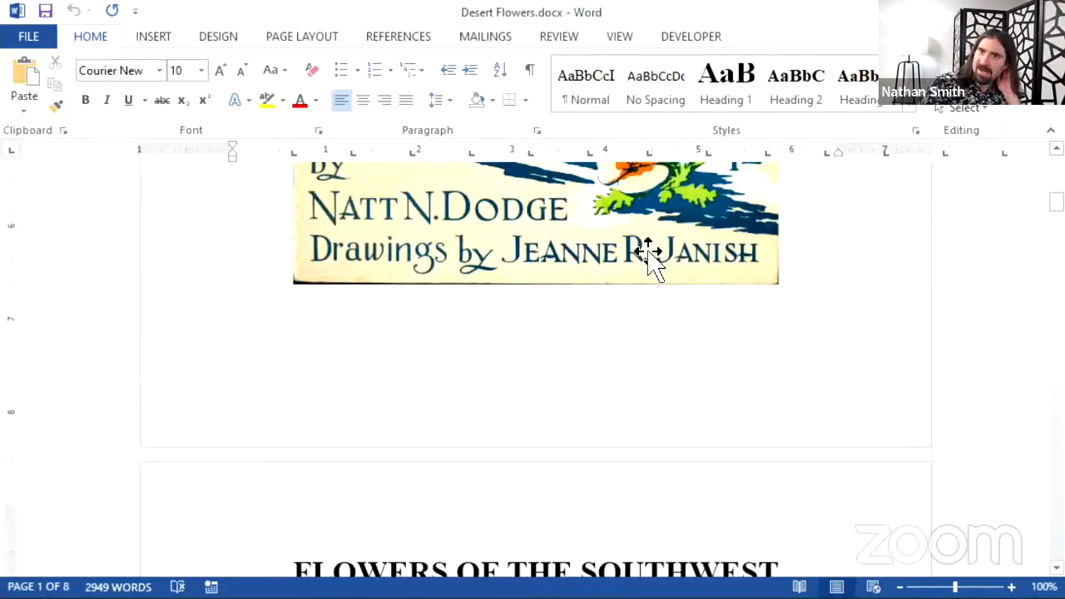
scroll(650, 252, "up", 15)
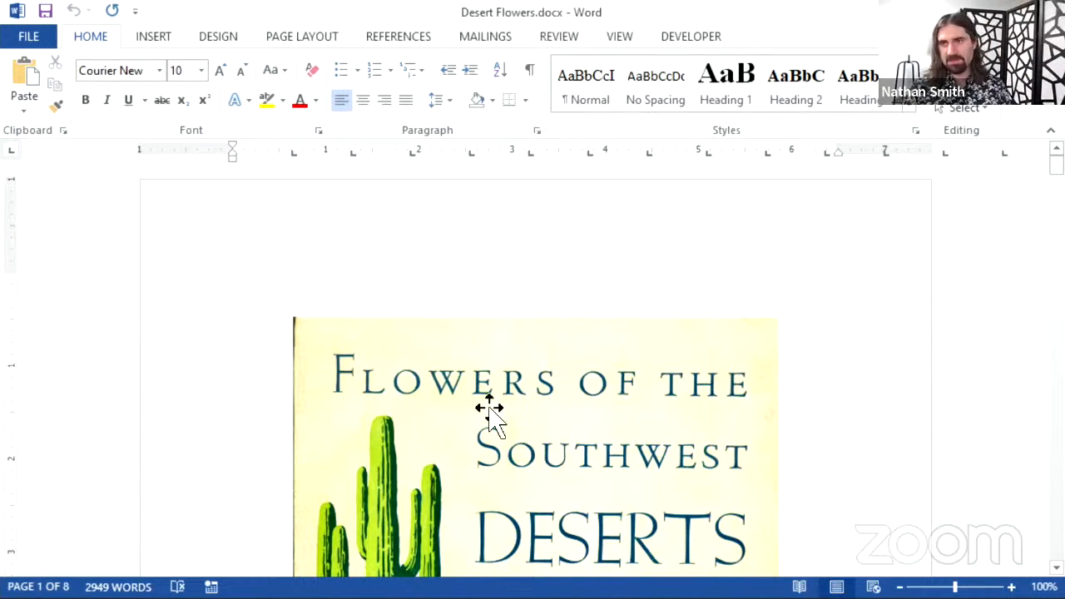
scroll(516, 350, "down", 4)
scroll(514, 350, "down", 6)
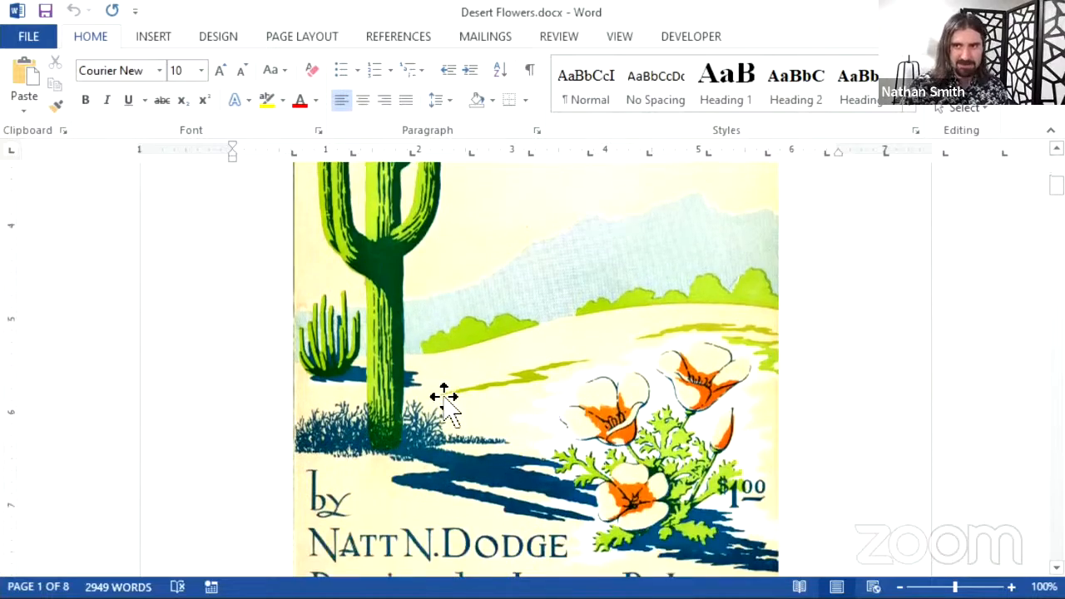
scroll(499, 383, "up", 8)
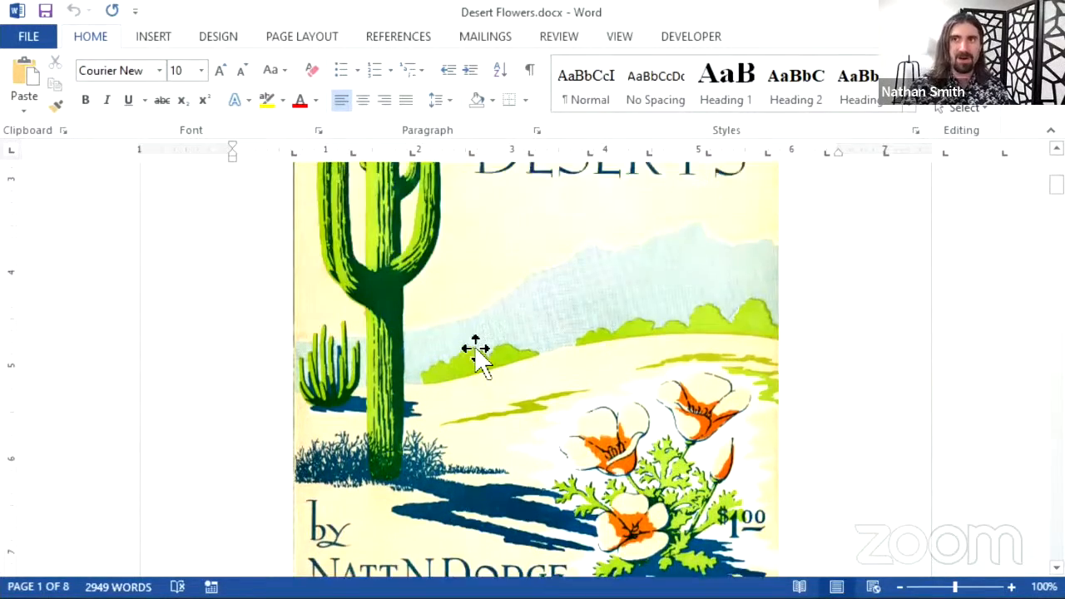
scroll(495, 366, "down", 2)
scroll(496, 370, "down", 4)
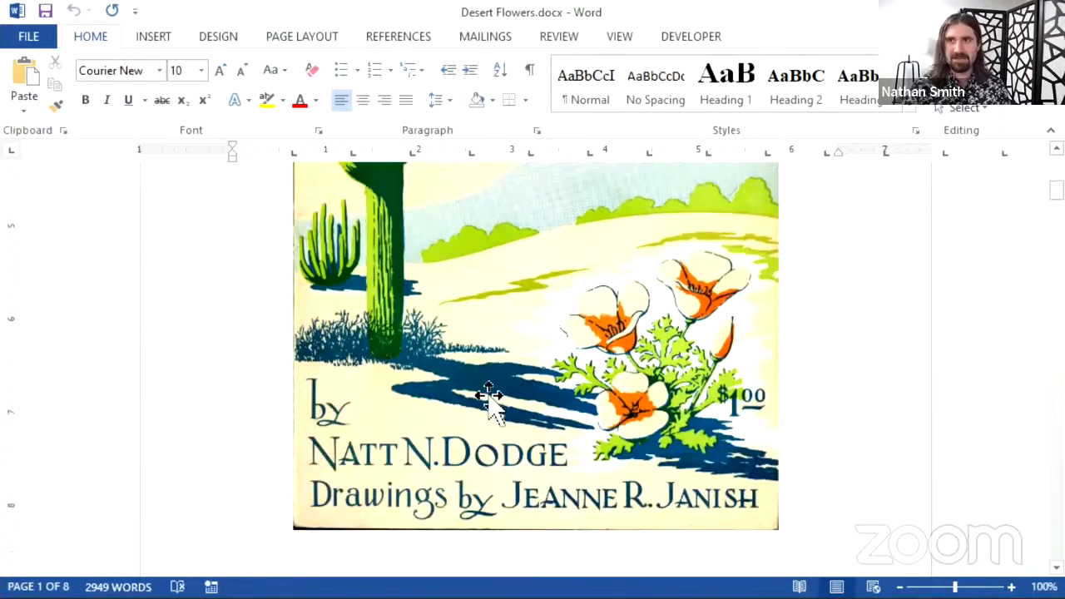
scroll(476, 446, "down", 4)
scroll(479, 463, "down", 6)
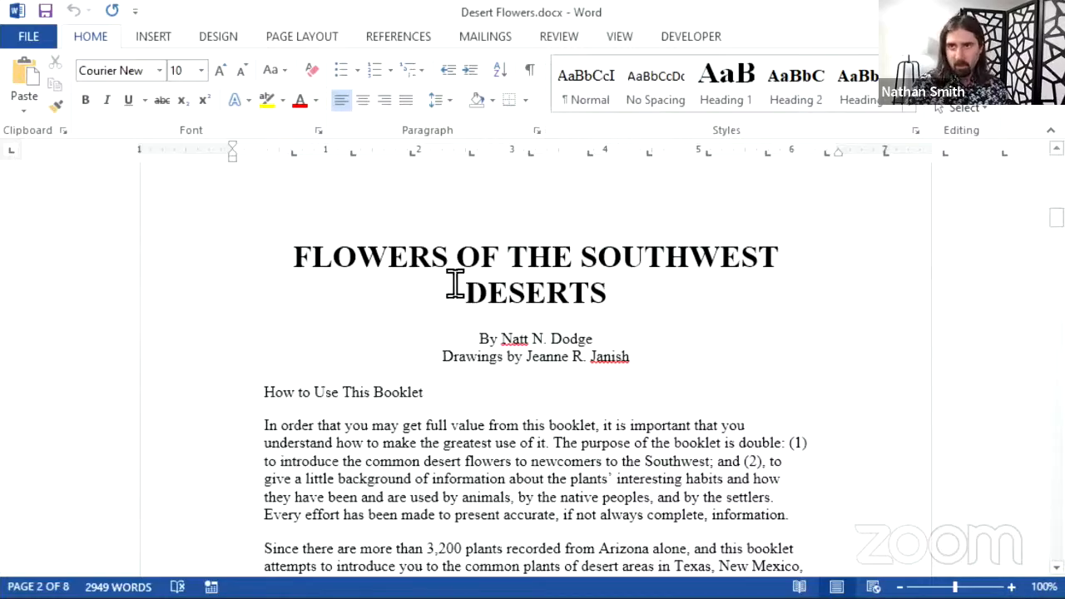
scroll(464, 288, "down", 5)
scroll(462, 300, "down", 20)
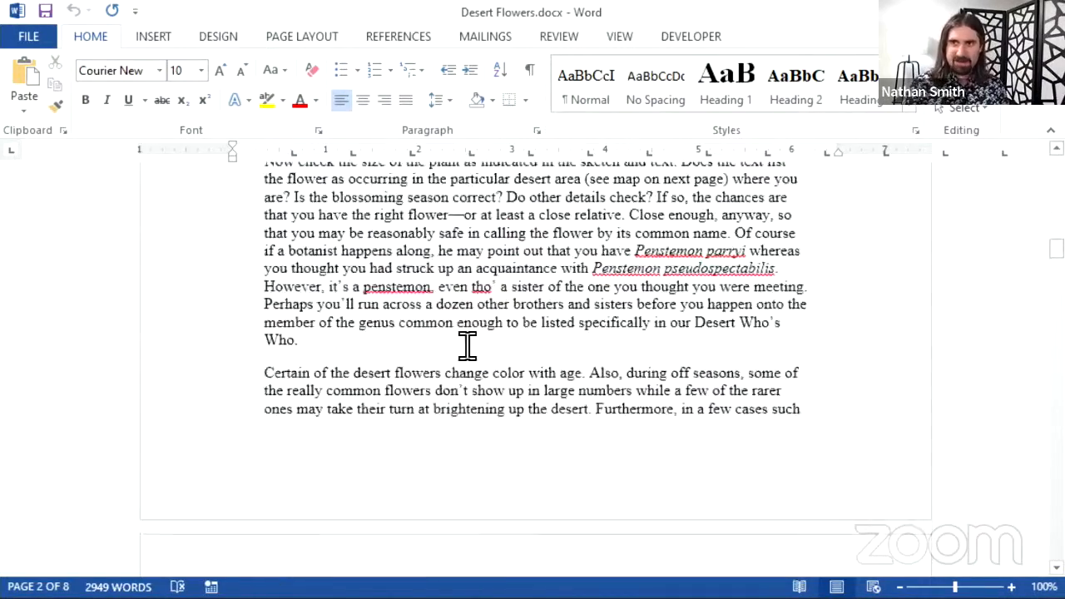
scroll(483, 366, "down", 5)
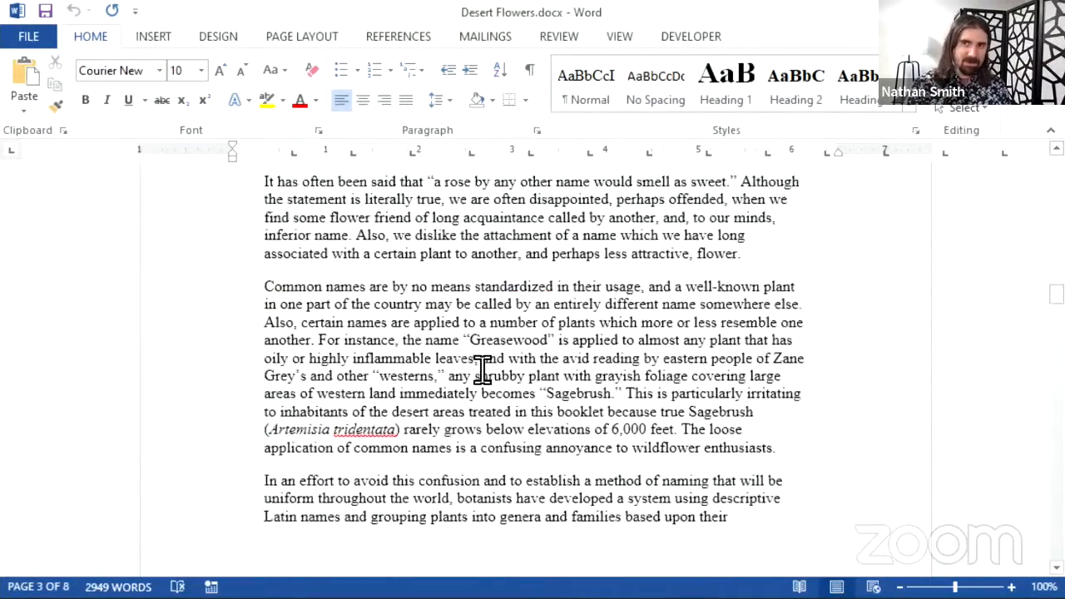
scroll(483, 379, "up", 20)
scroll(491, 394, "up", 10)
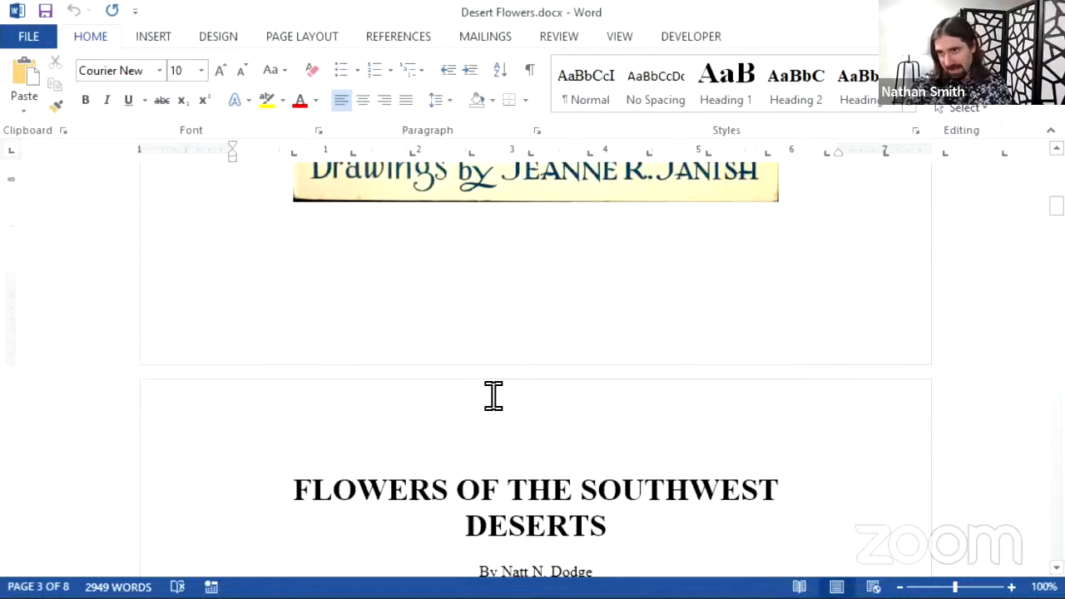
Look through the body text from the title page to the list of desert divisions, examining the plain section headings.
scroll(504, 379, "down", 5)
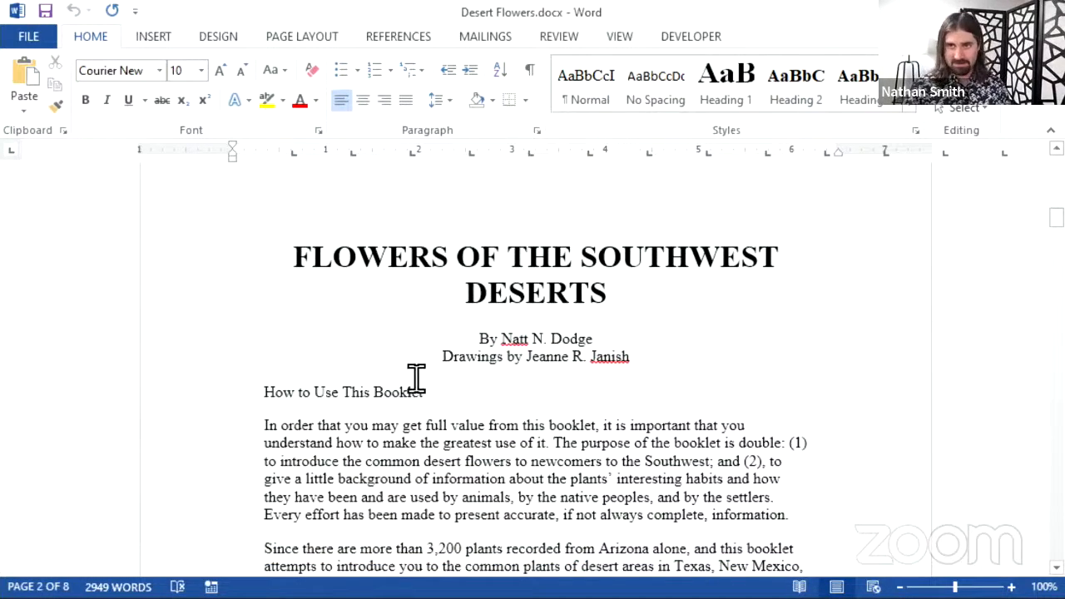
scroll(321, 416, "down", 3)
scroll(333, 433, "down", 15)
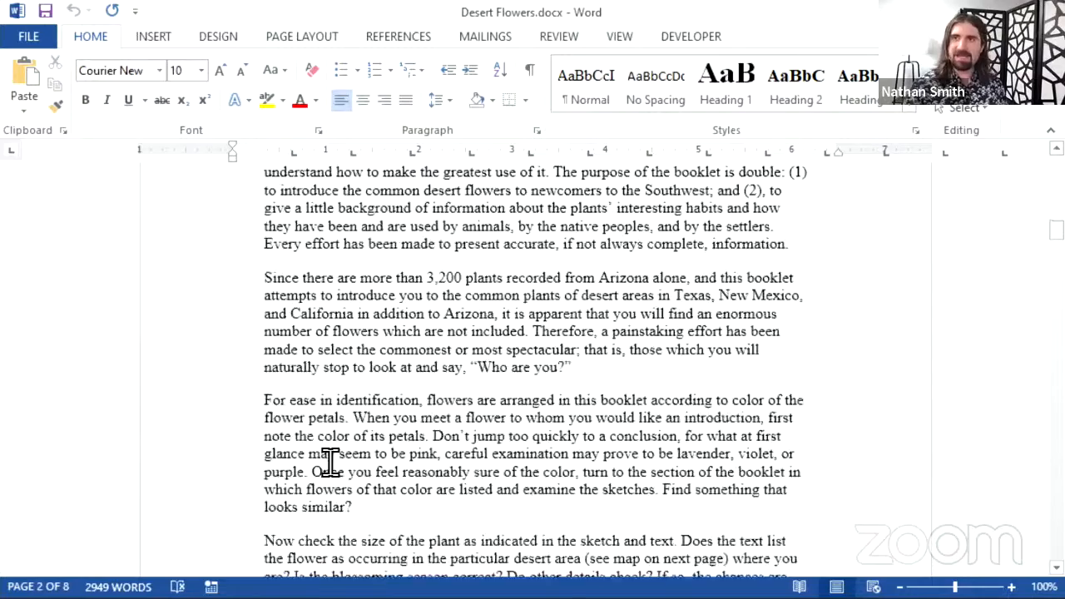
scroll(418, 409, "down", 20)
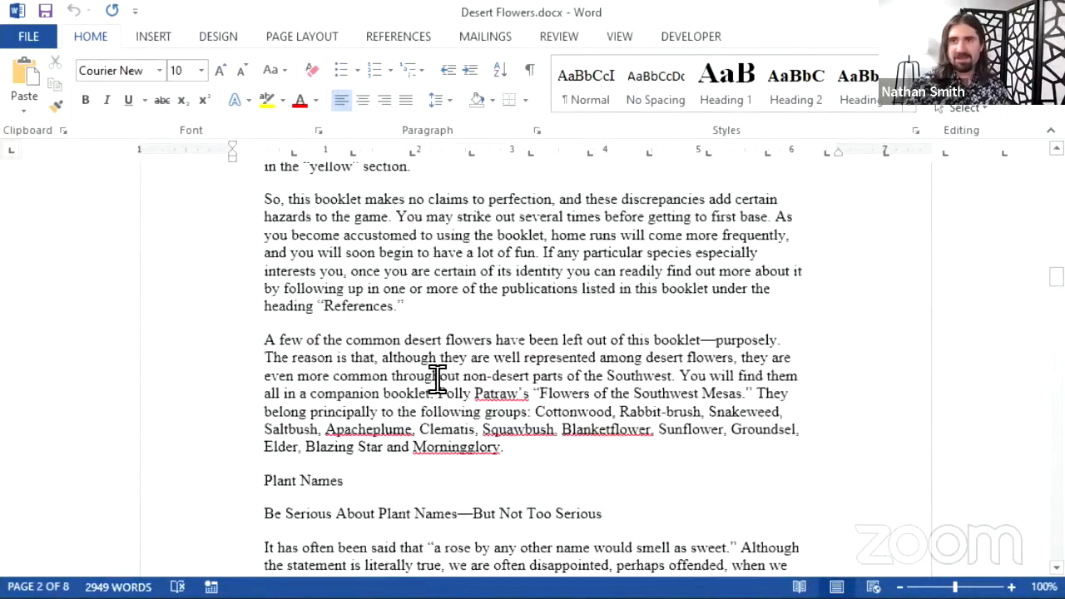
scroll(439, 397, "down", 20)
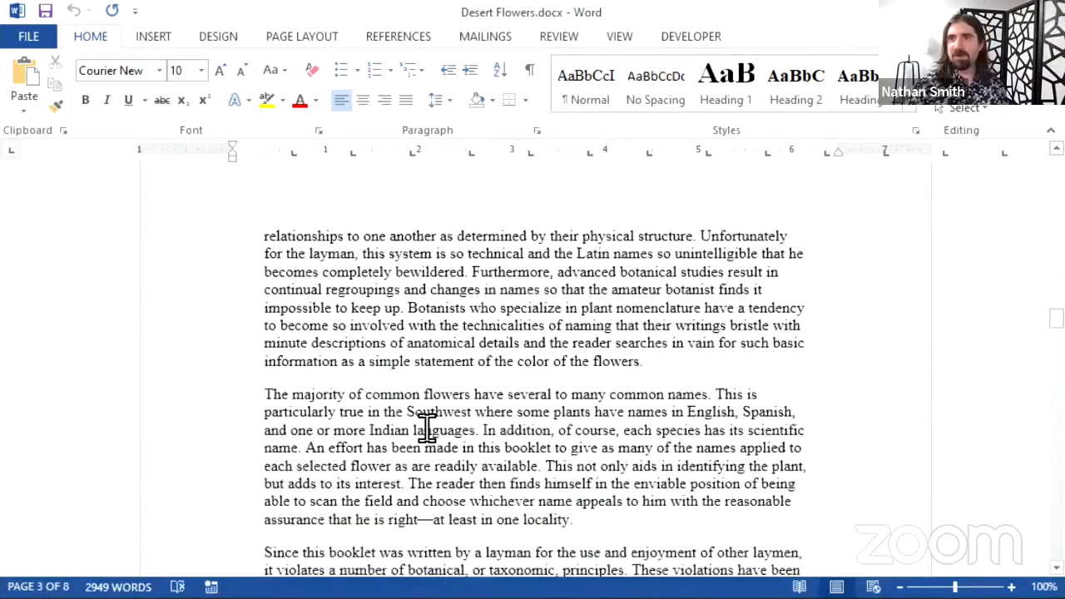
scroll(469, 406, "down", 3)
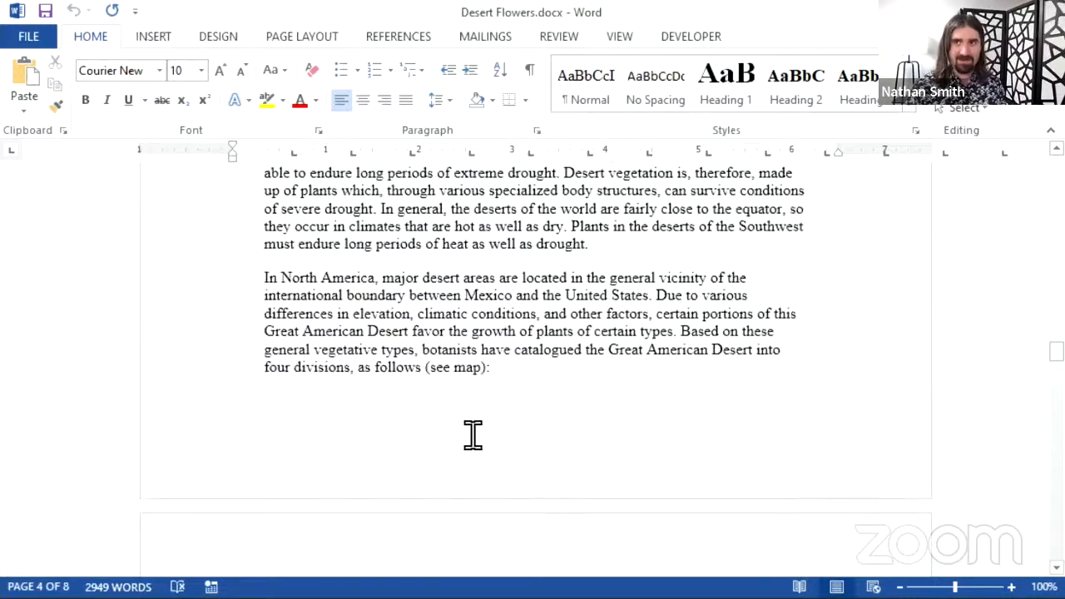
scroll(471, 436, "up", 6)
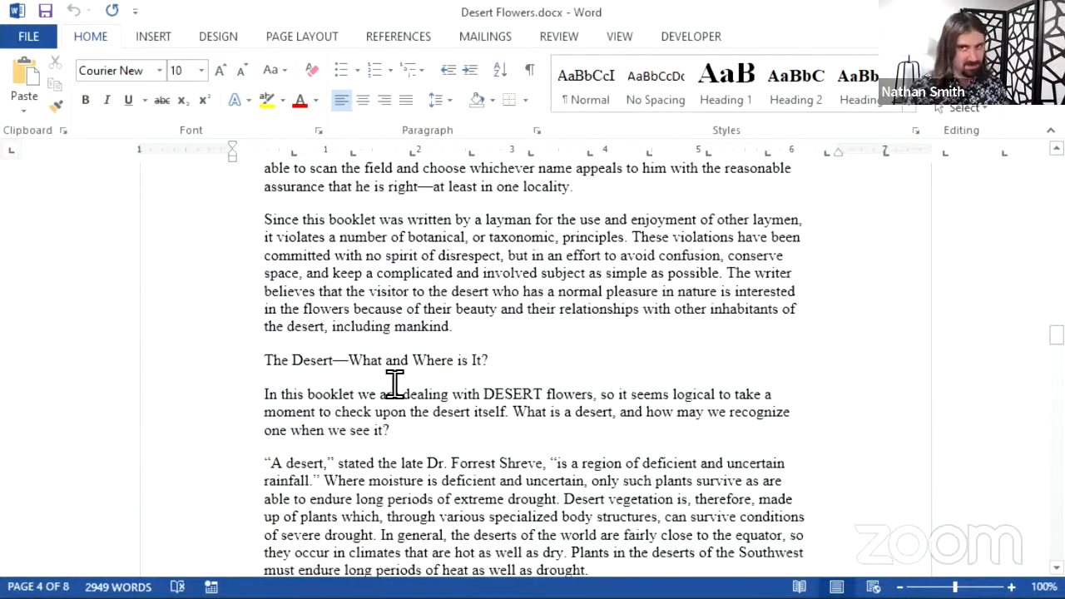
scroll(430, 357, "down", 2)
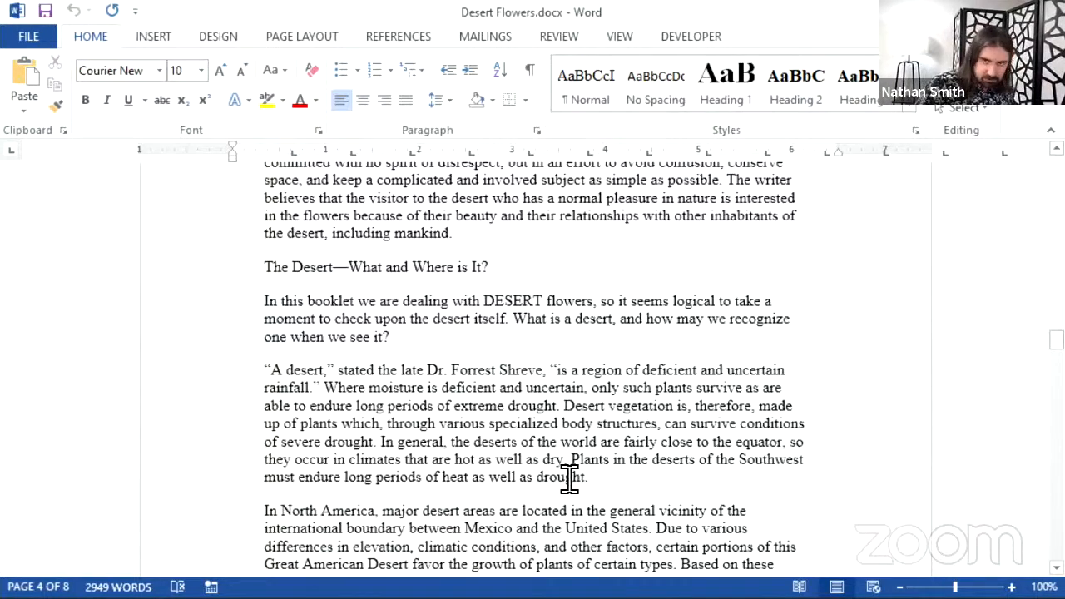
scroll(554, 411, "up", 15)
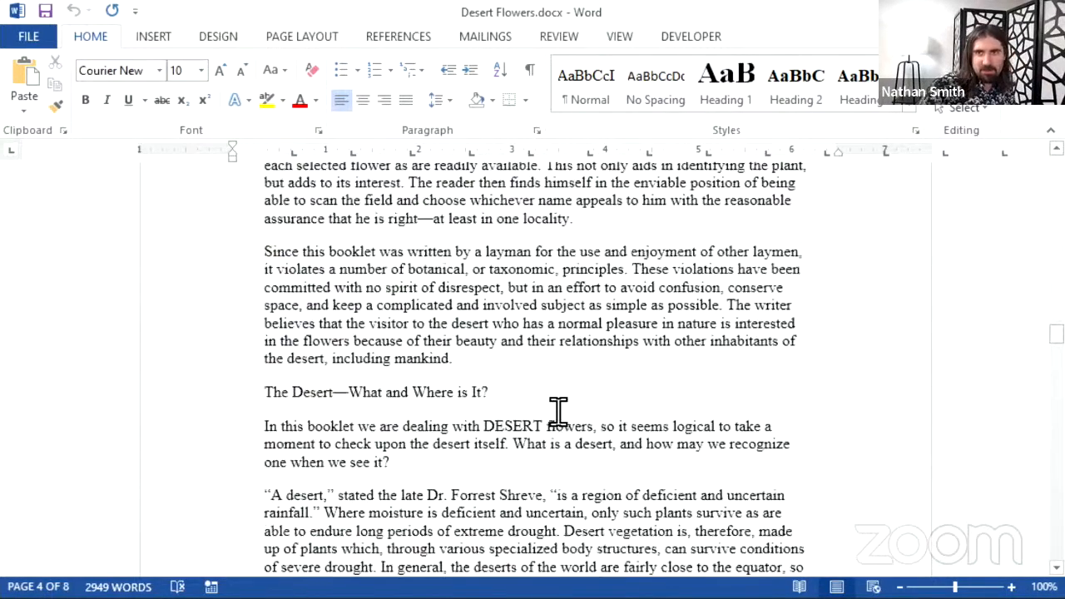
scroll(555, 436, "up", 15)
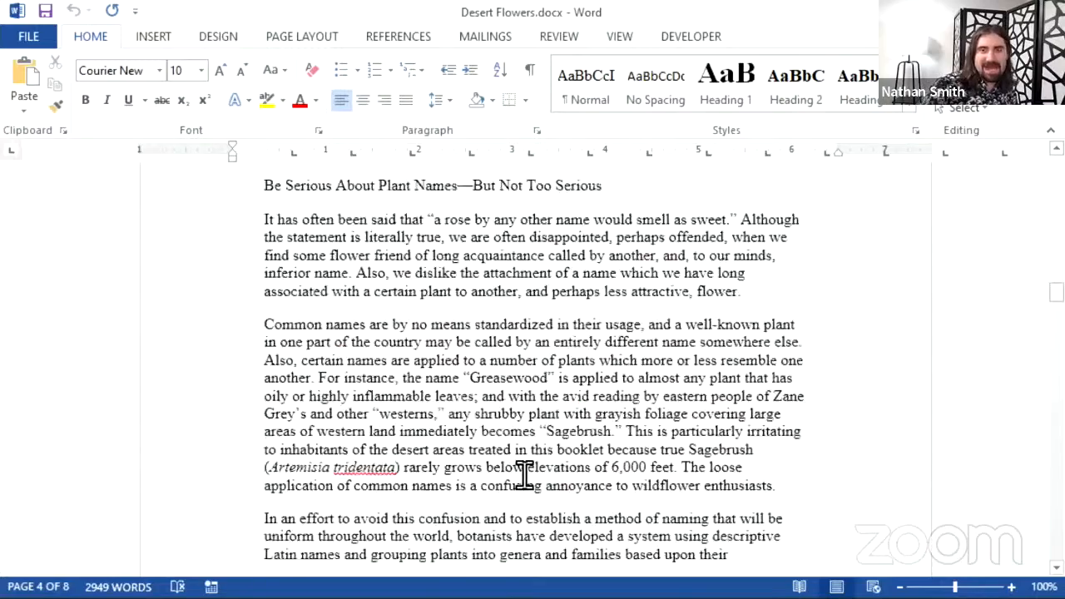
scroll(544, 442, "up", 15)
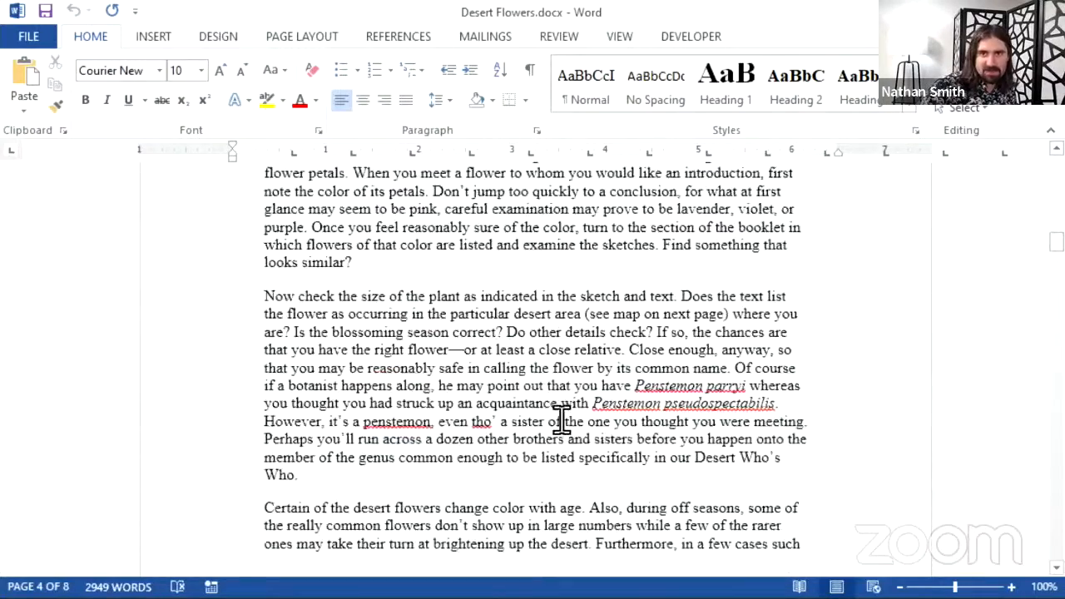
scroll(564, 430, "up", 3)
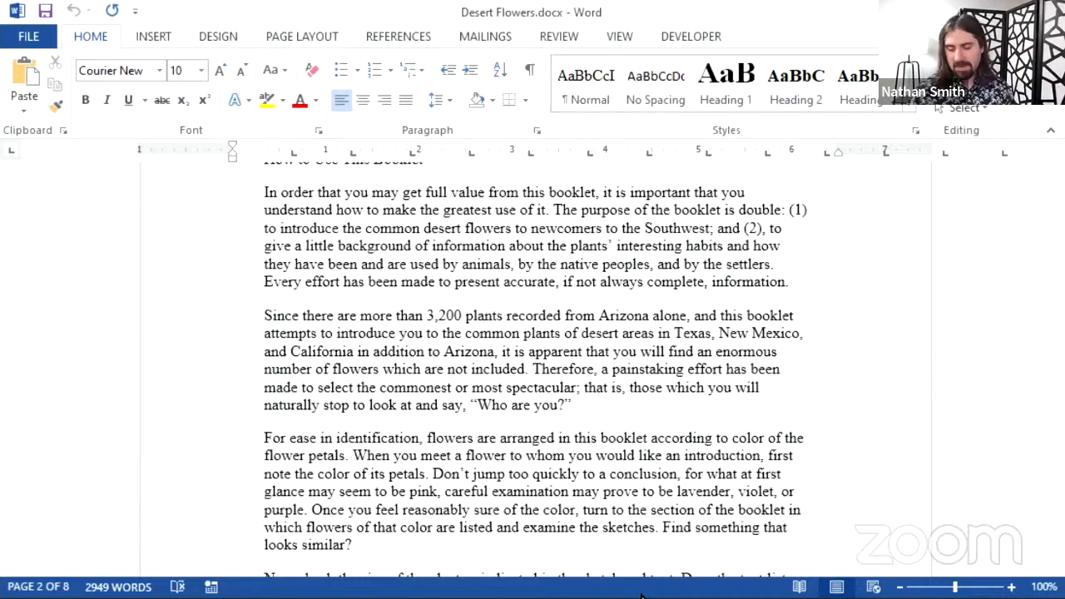
Apply the Heading 1 style to the "How to Use This Booklet" line below the title and credits.
scroll(625, 564, "up", 10)
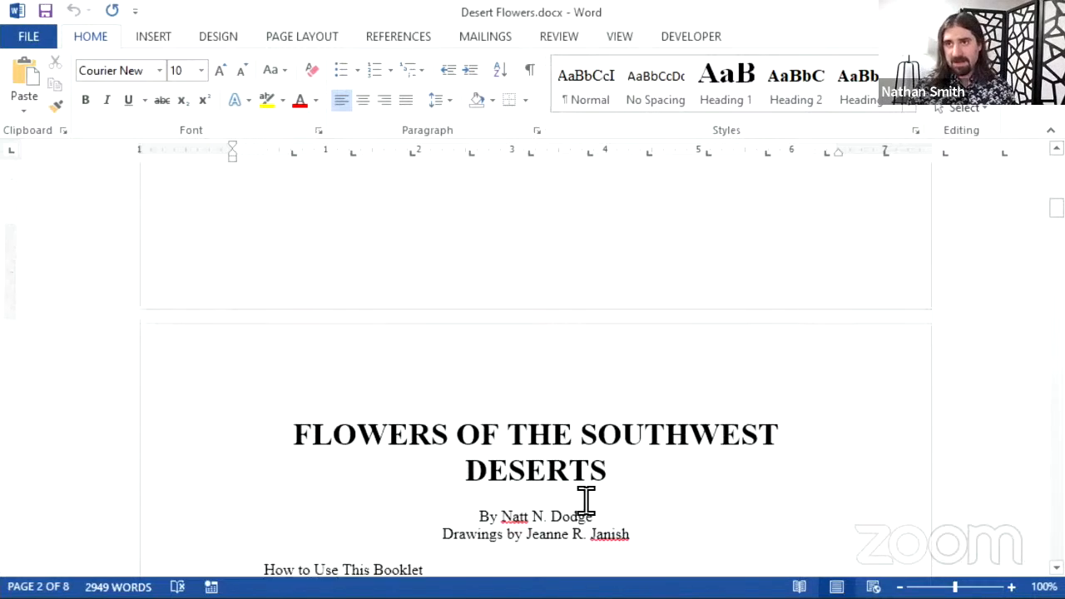
scroll(610, 442, "down", 3)
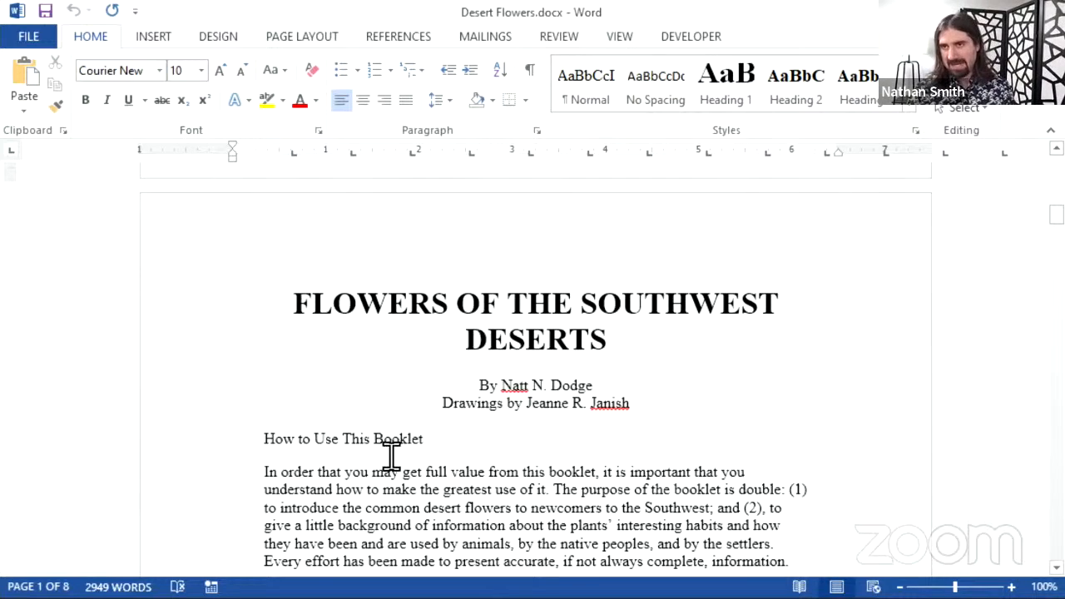
left_click_drag(427, 443, 266, 457)
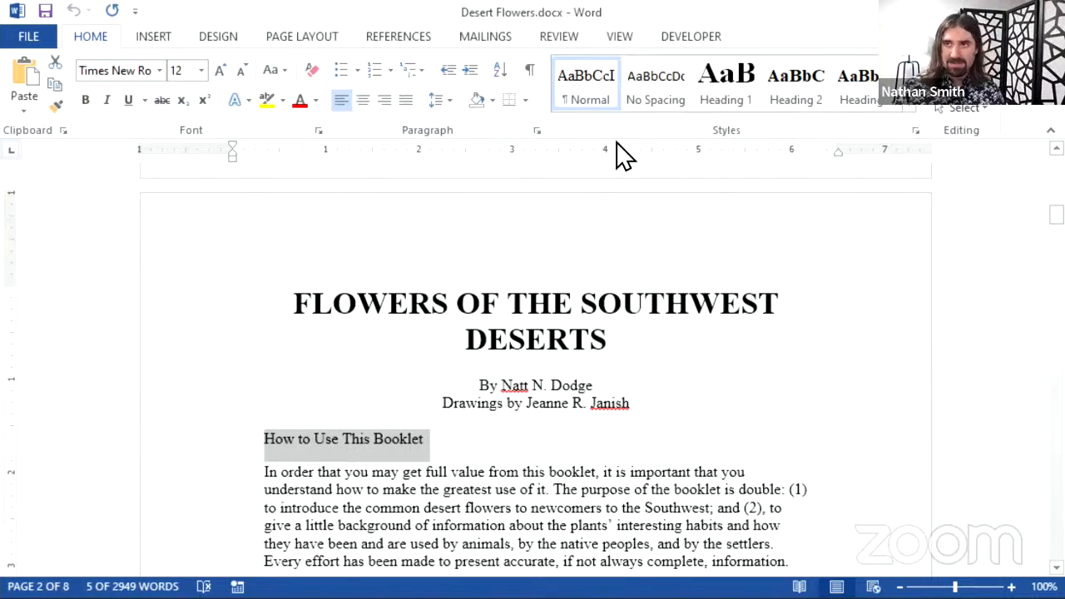
left_click(726, 105)
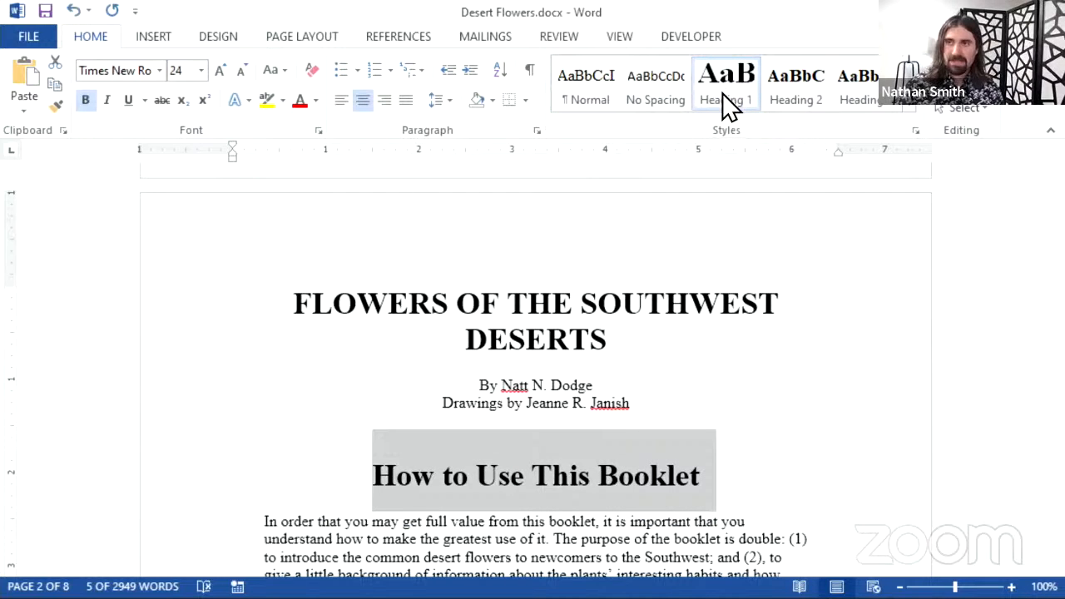
mouse_move(488, 593)
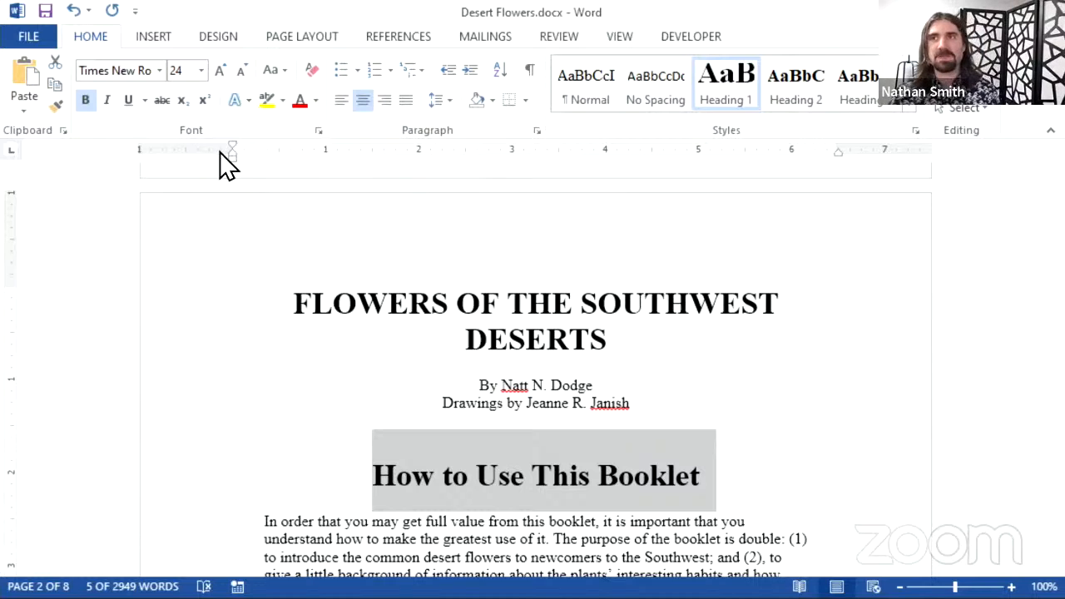
left_click(236, 107)
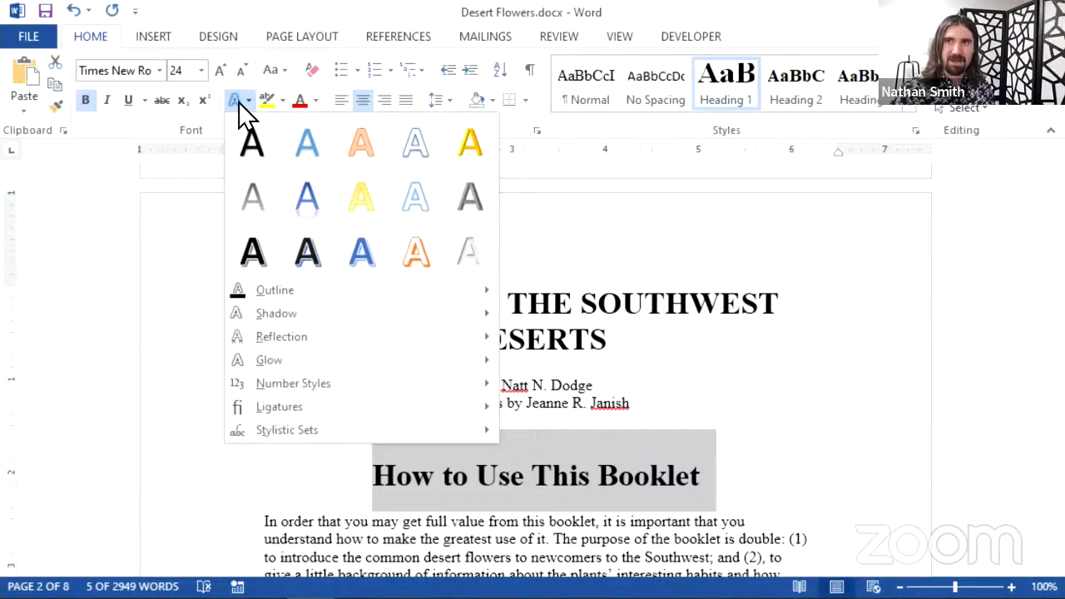
left_click(238, 102)
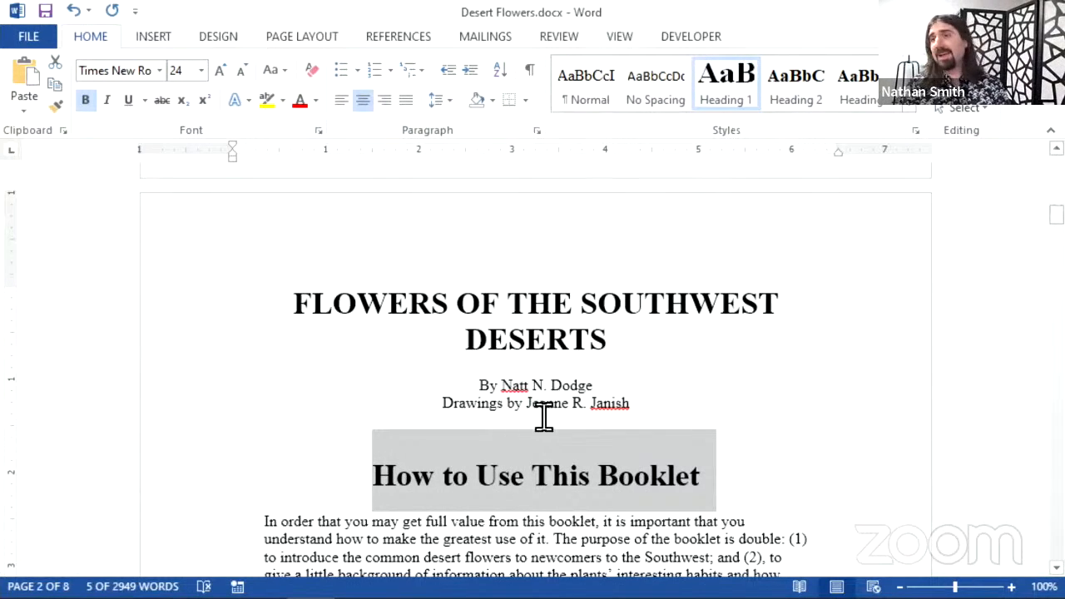
Apply the Heading 1 style to the "Plant Names" line on page 3.
scroll(550, 399, "down", 6)
scroll(593, 383, "down", 3)
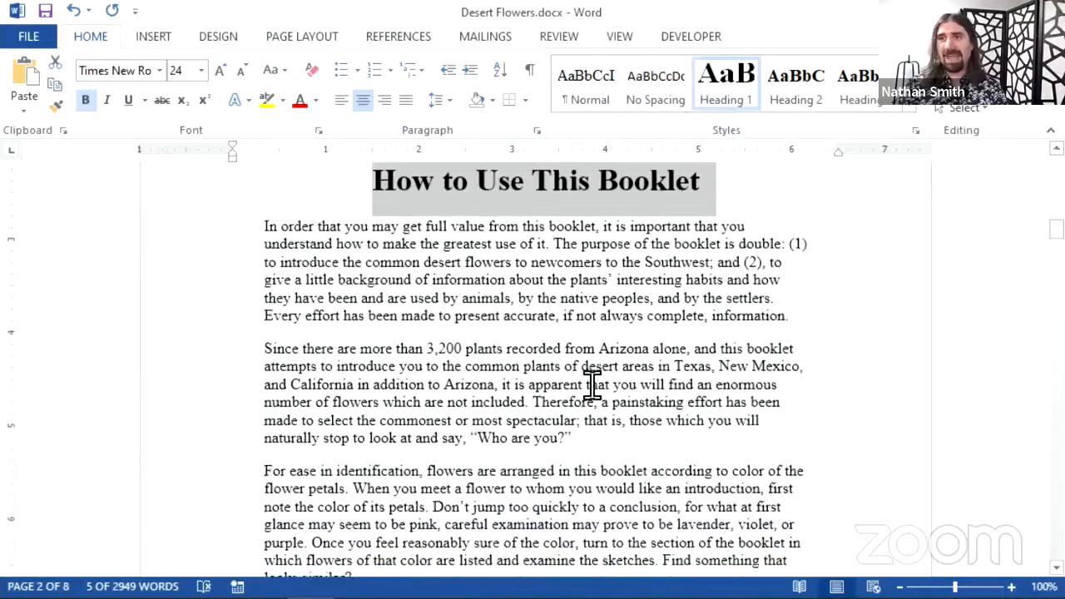
scroll(589, 381, "down", 1)
scroll(589, 382, "down", 12)
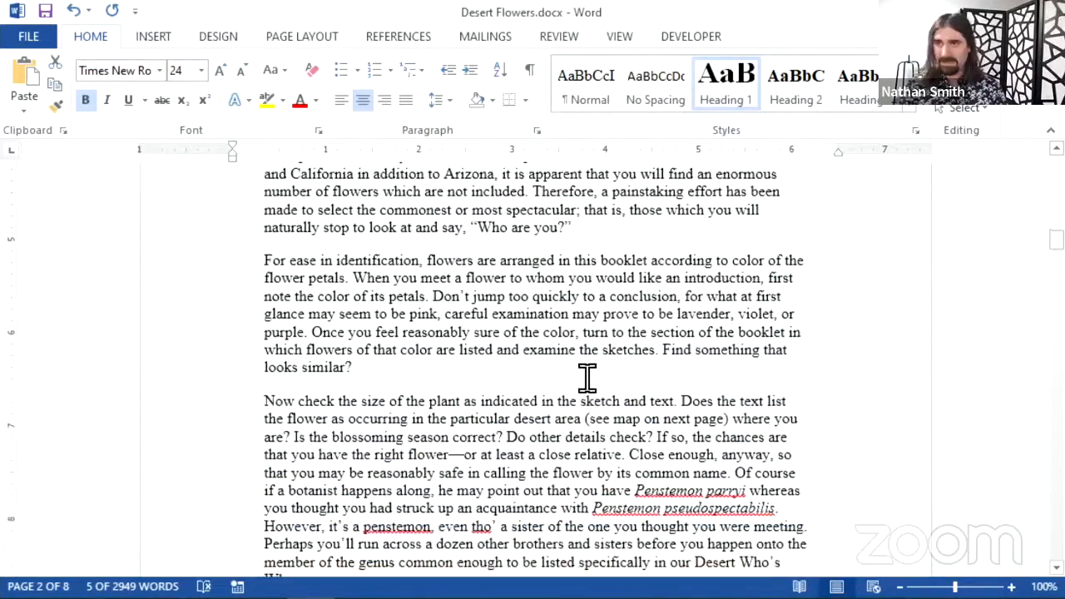
scroll(575, 408, "down", 10)
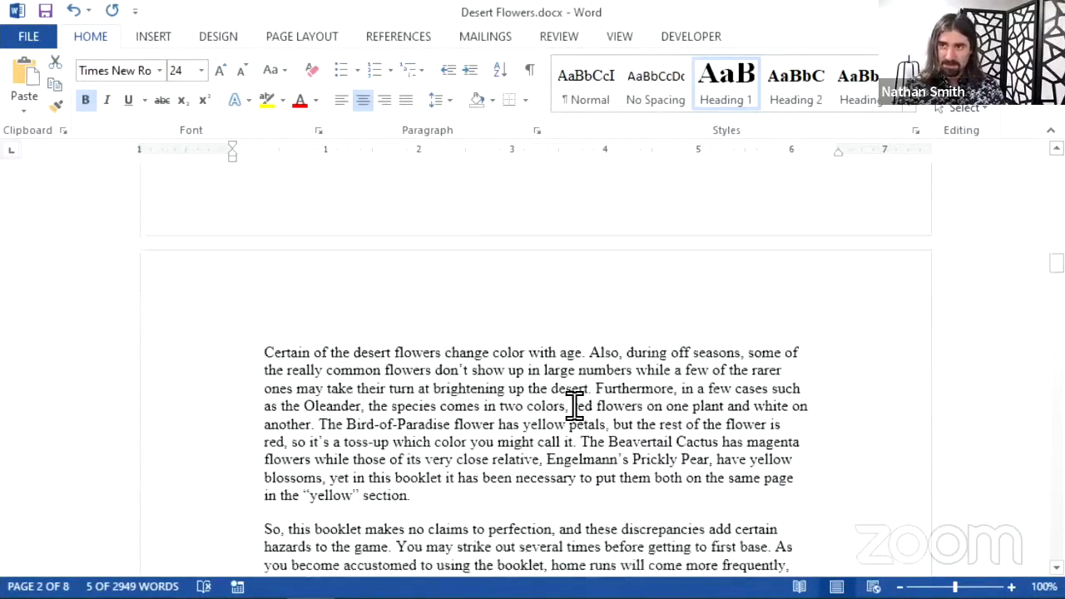
scroll(526, 429, "up", 15)
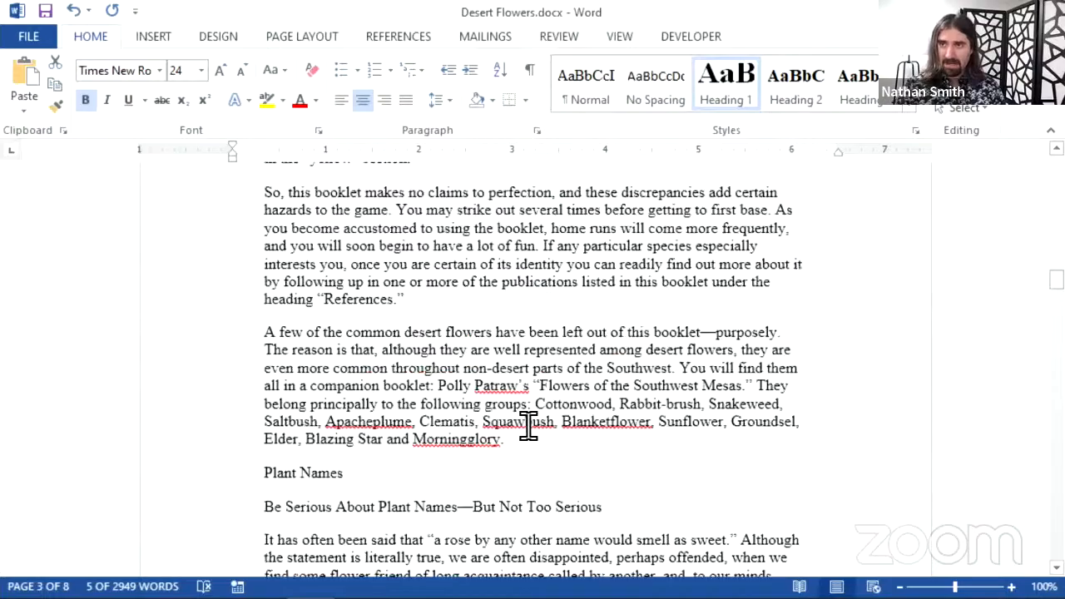
scroll(534, 431, "up", 9)
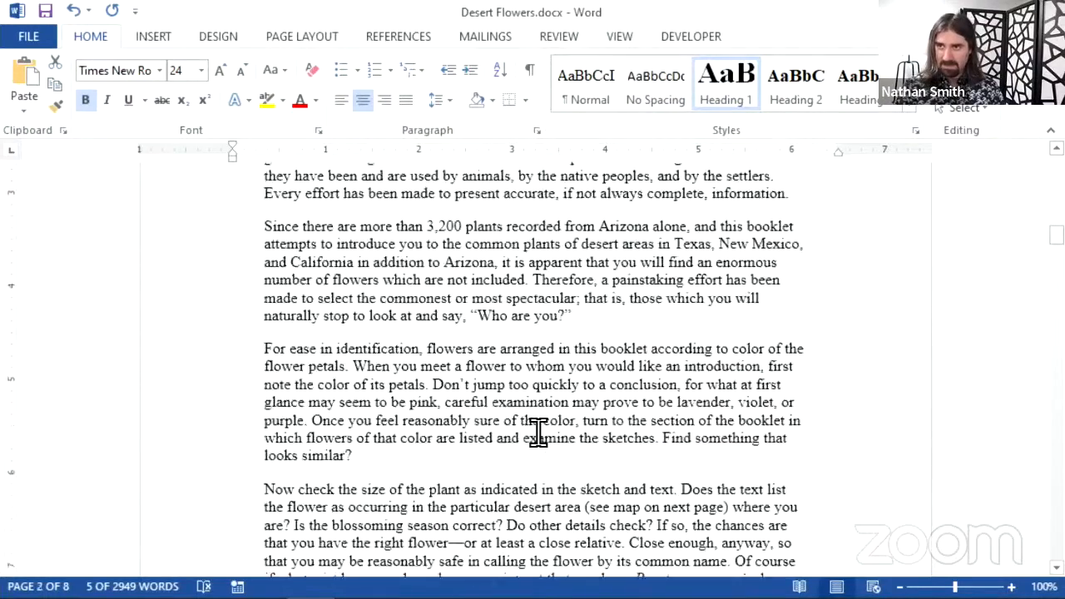
scroll(537, 435, "down", 5)
scroll(504, 456, "down", 18)
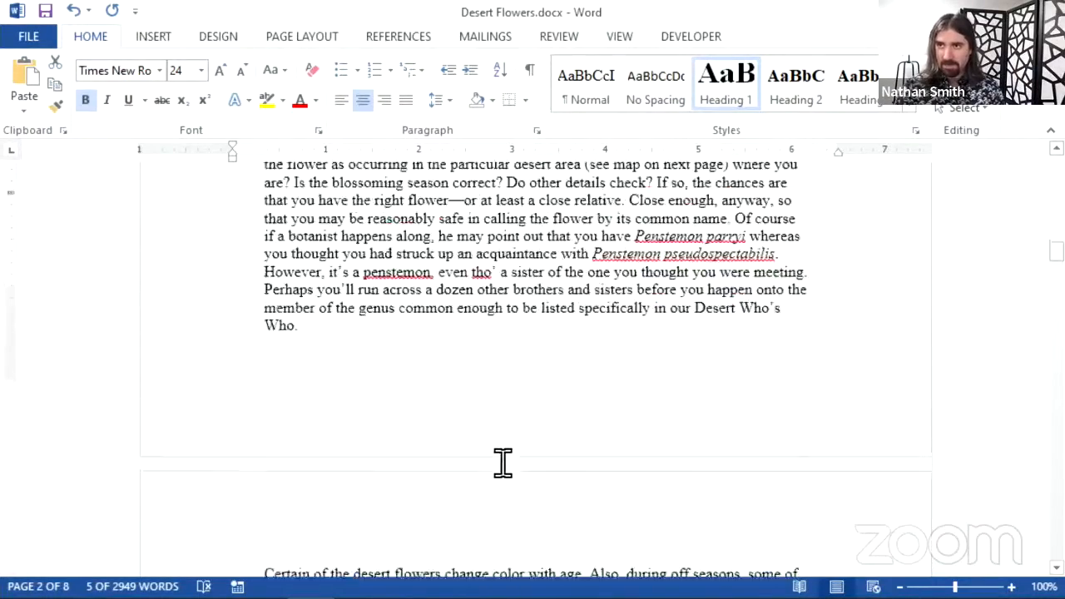
scroll(500, 425, "down", 3)
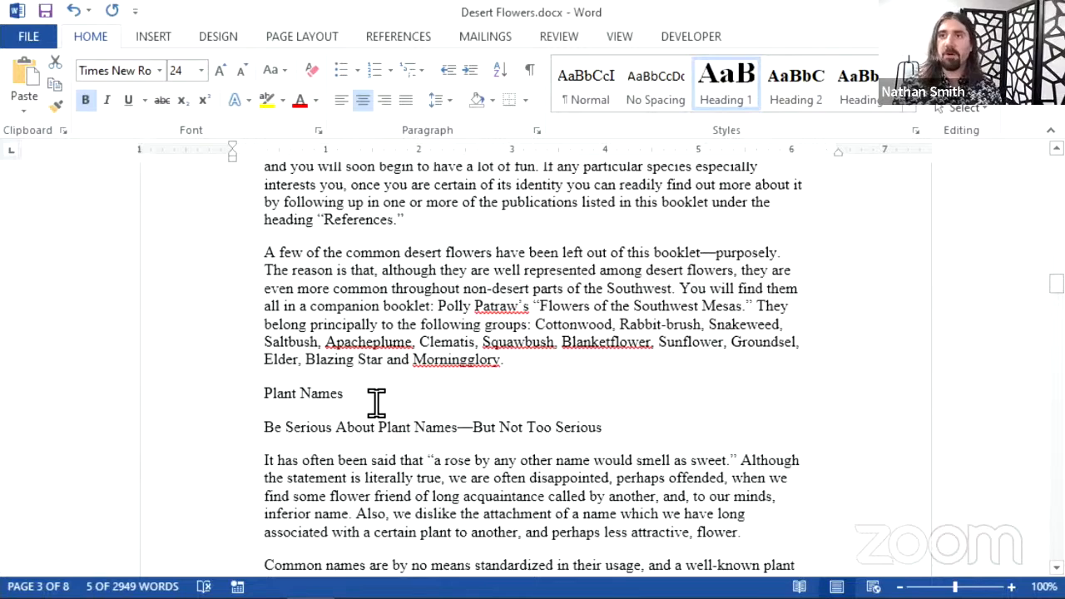
left_click_drag(376, 401, 262, 405)
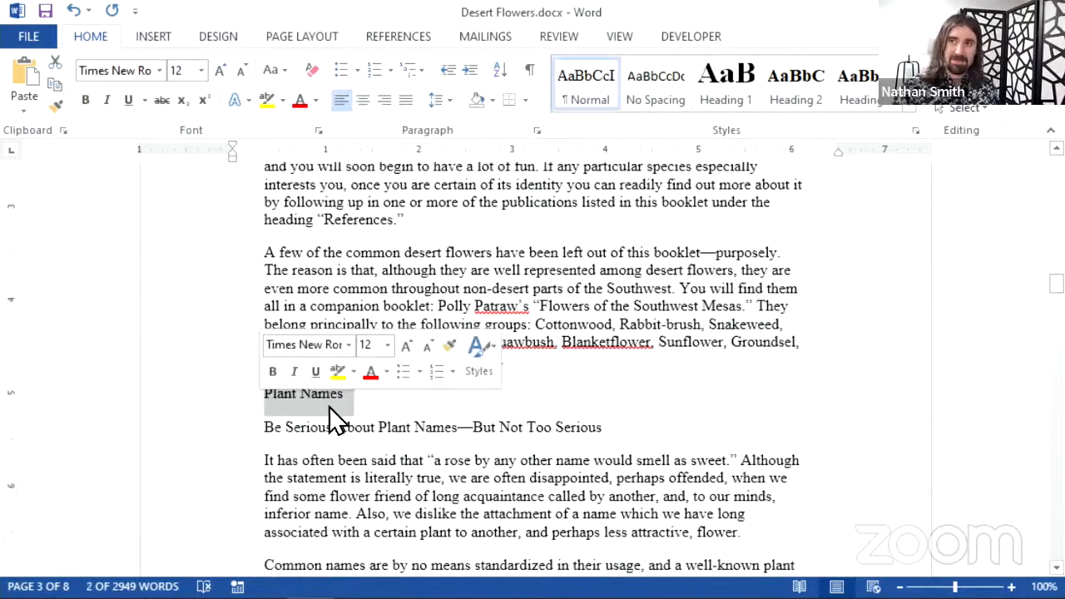
key("ctrl+shift+n")
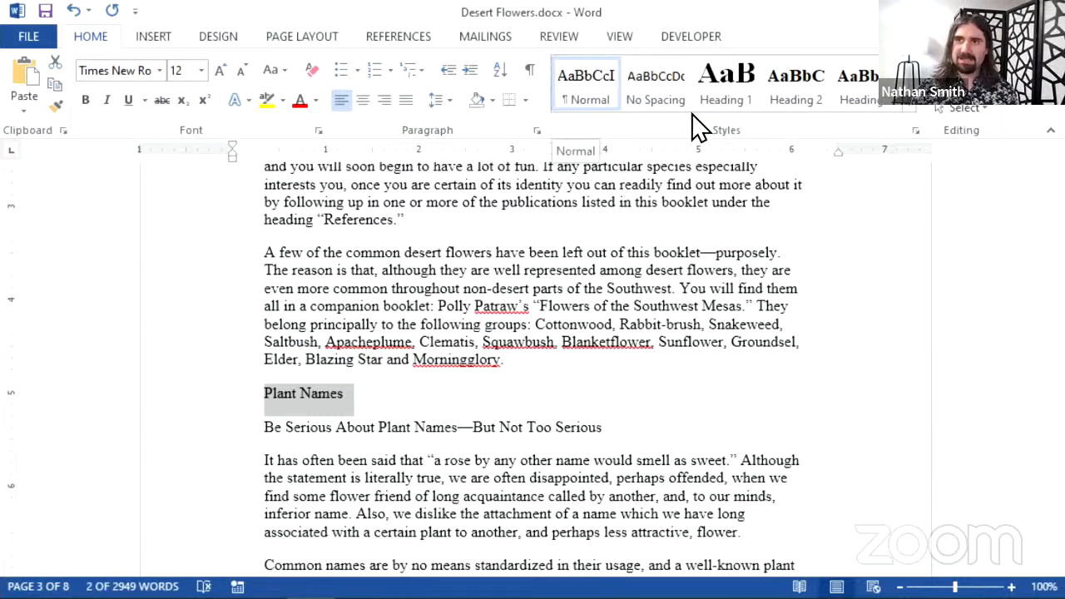
left_click(710, 98)
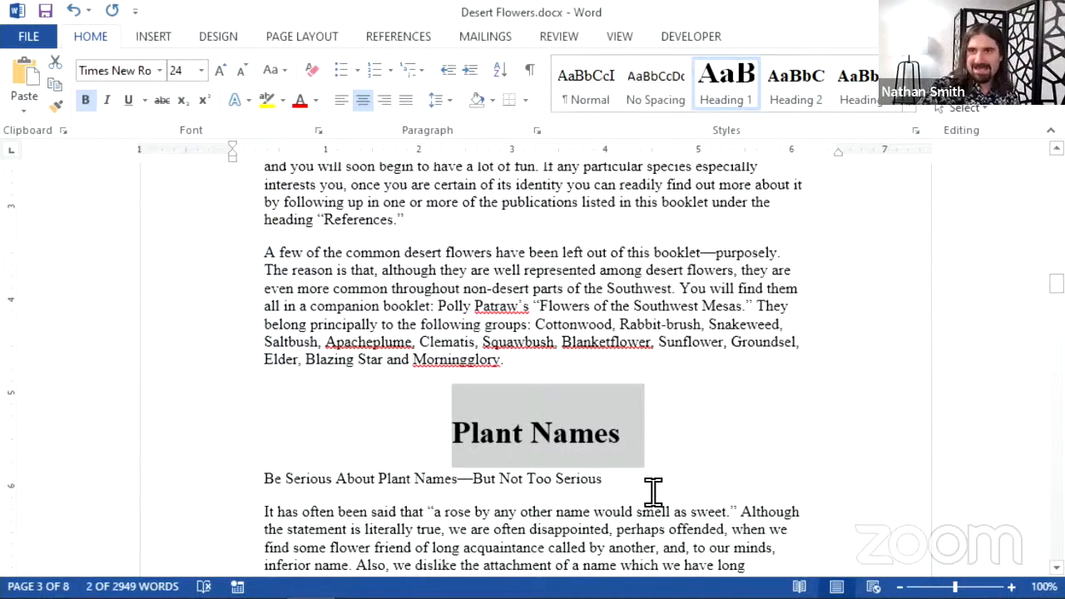
Apply the Subtitle style to the line "Be Serious About Plant Names—But Not Too Serious" under the Plant Names heading.
left_click_drag(644, 477, 269, 502)
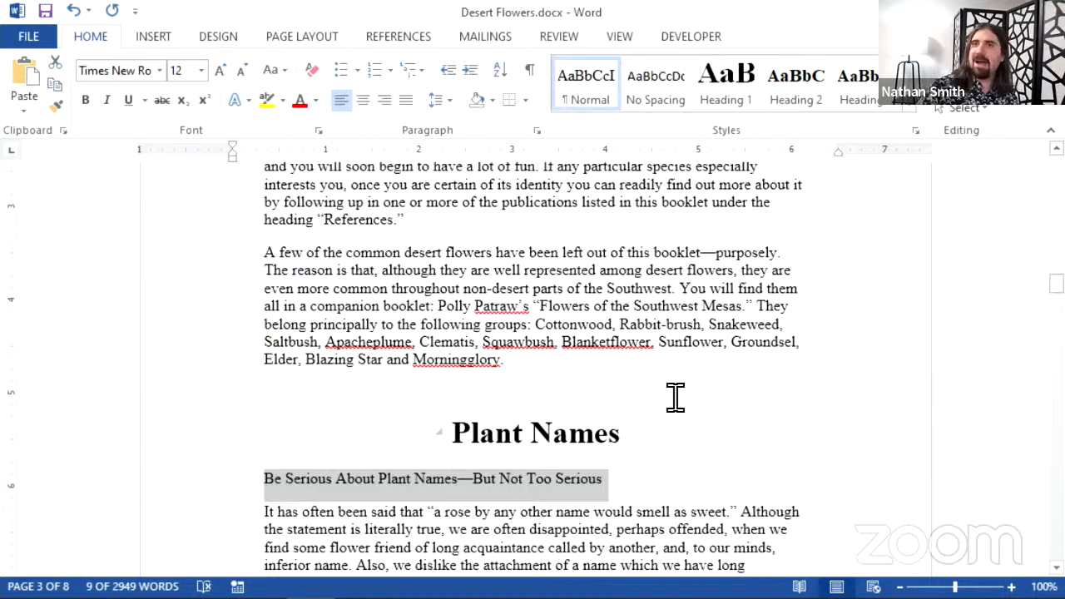
scroll(702, 335, "down", 3)
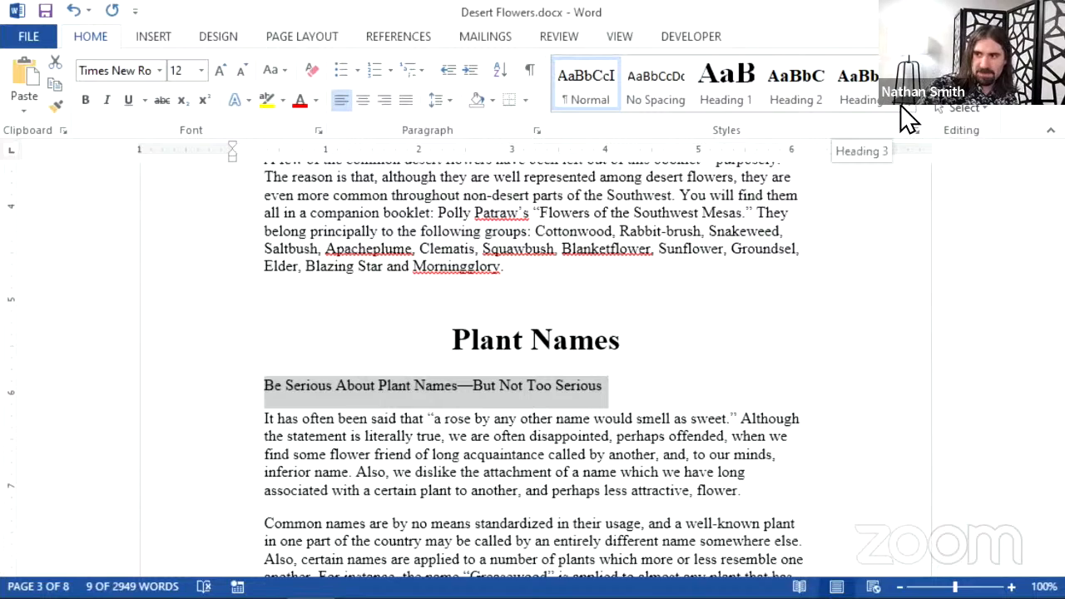
left_click(902, 106)
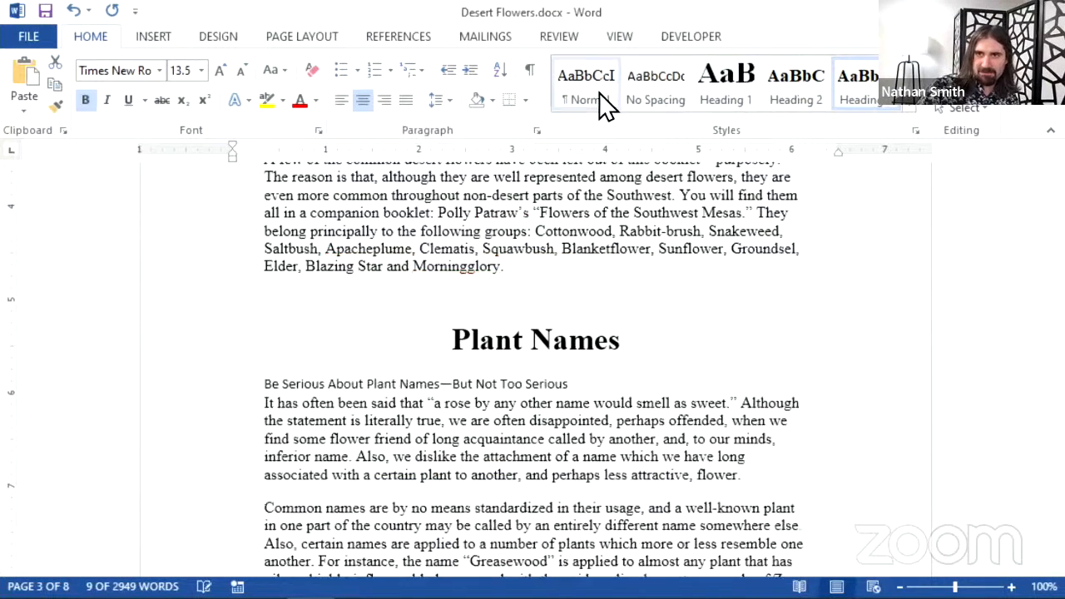
left_click(77, 14)
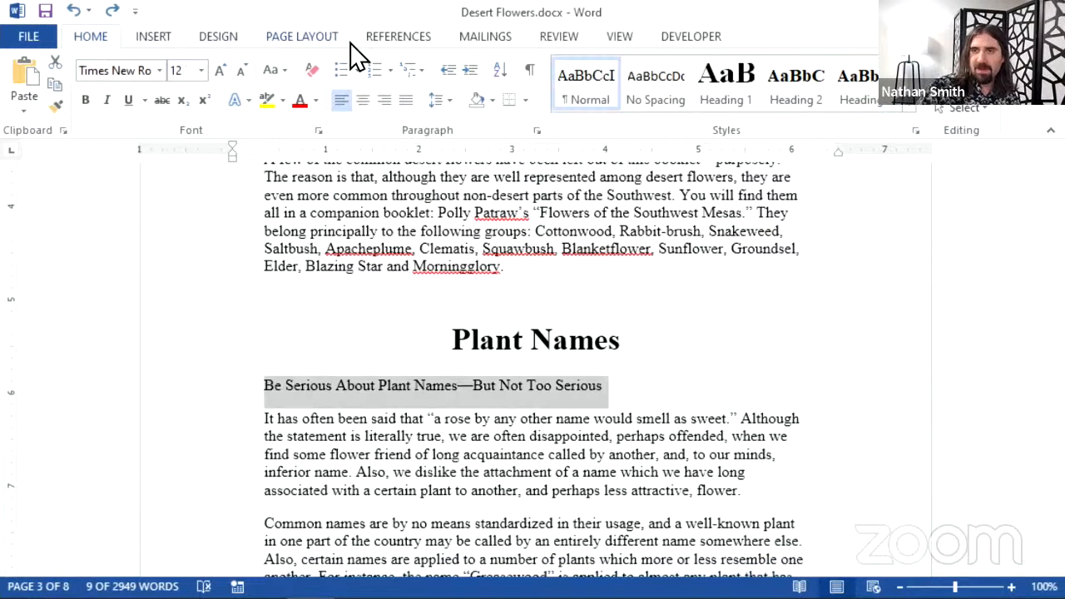
left_click(910, 114)
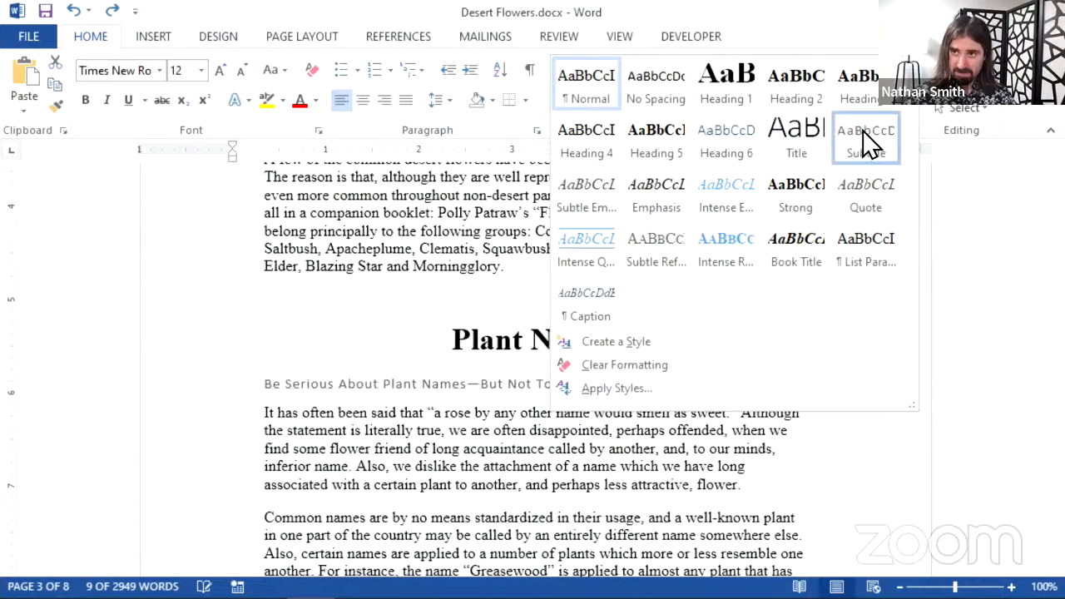
left_click(857, 133)
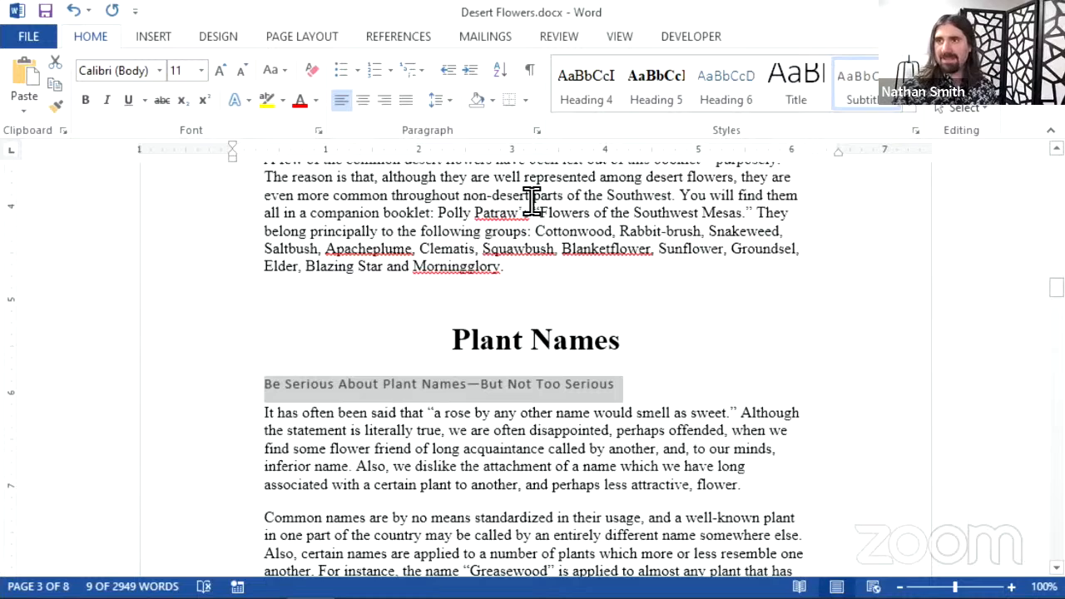
left_click(908, 113)
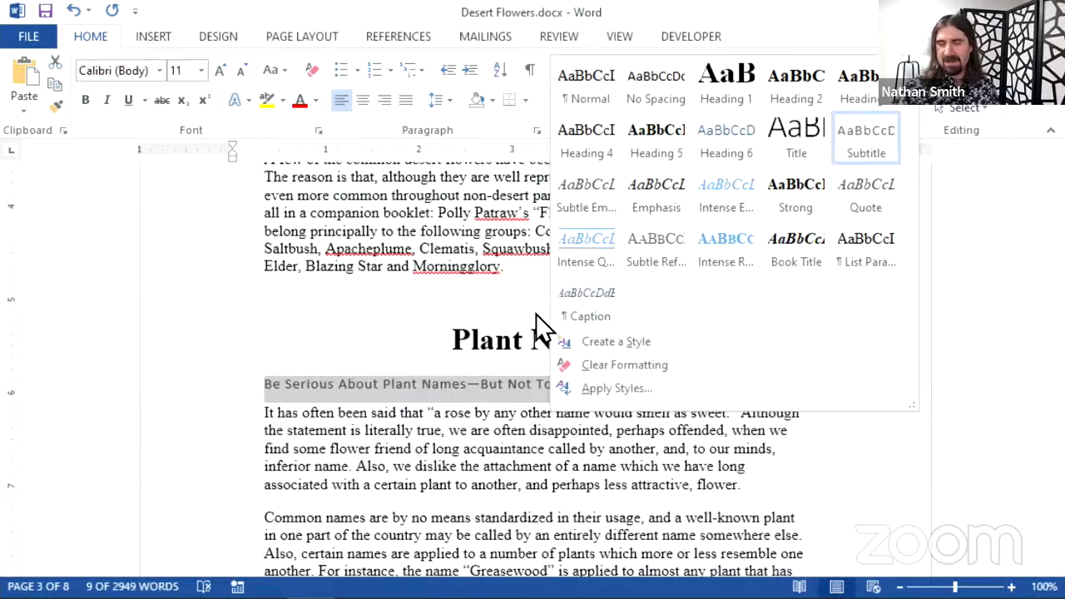
left_click(481, 243)
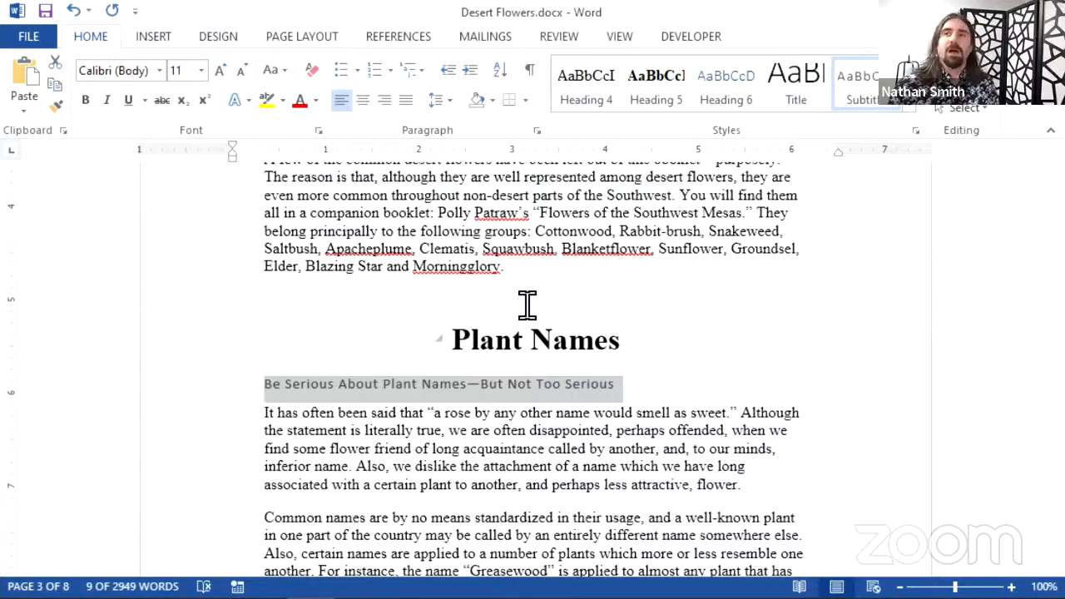
Apply the Heading 1 style to the line "The Desert—What and Where is It?" on page 4.
scroll(529, 303, "down", 8)
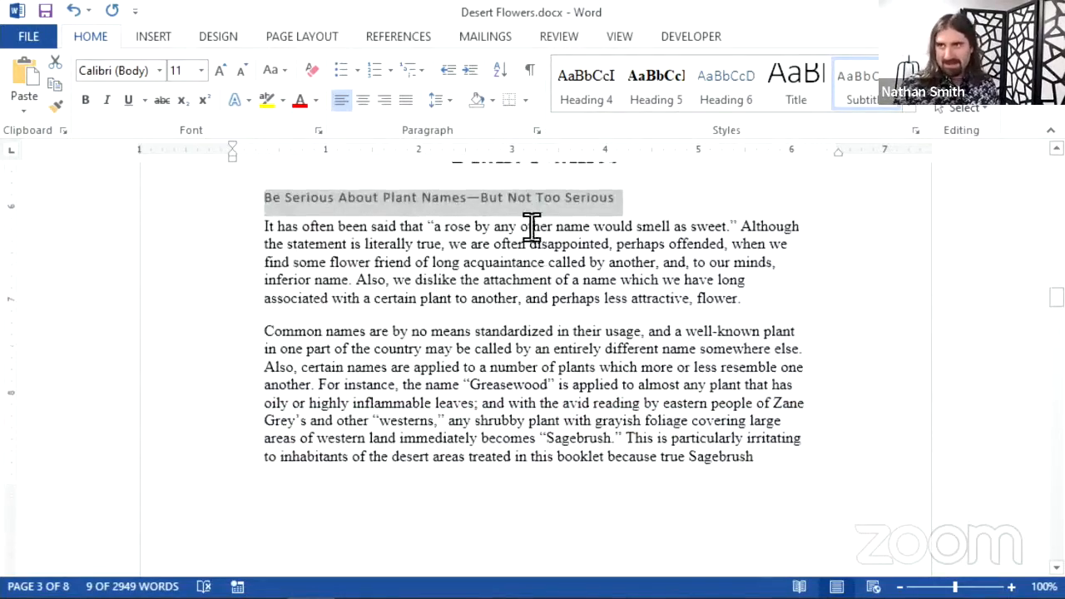
scroll(550, 260, "down", 17)
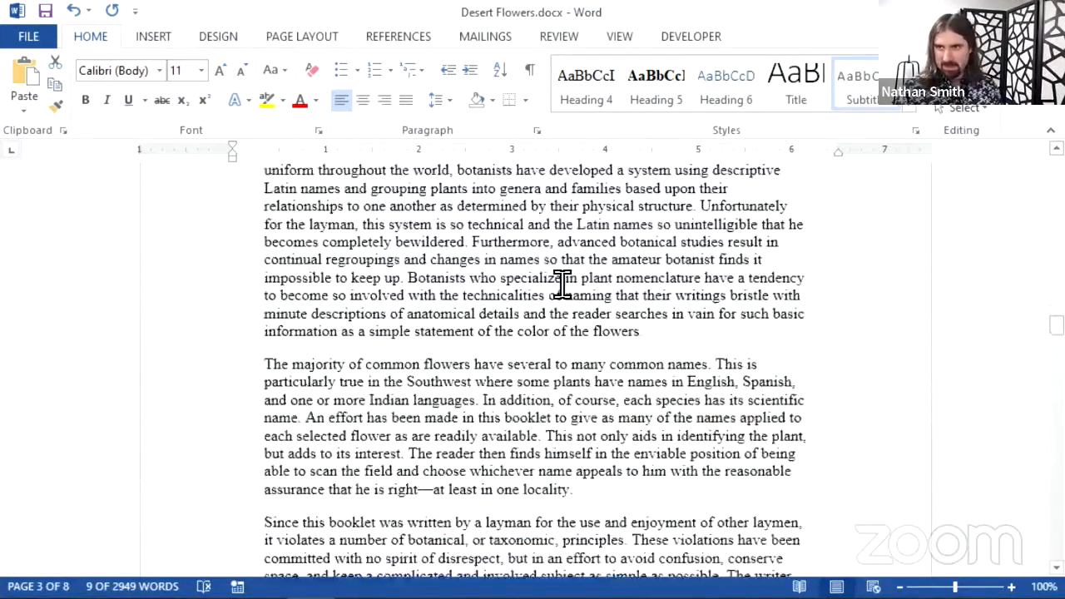
scroll(510, 254, "up", 1)
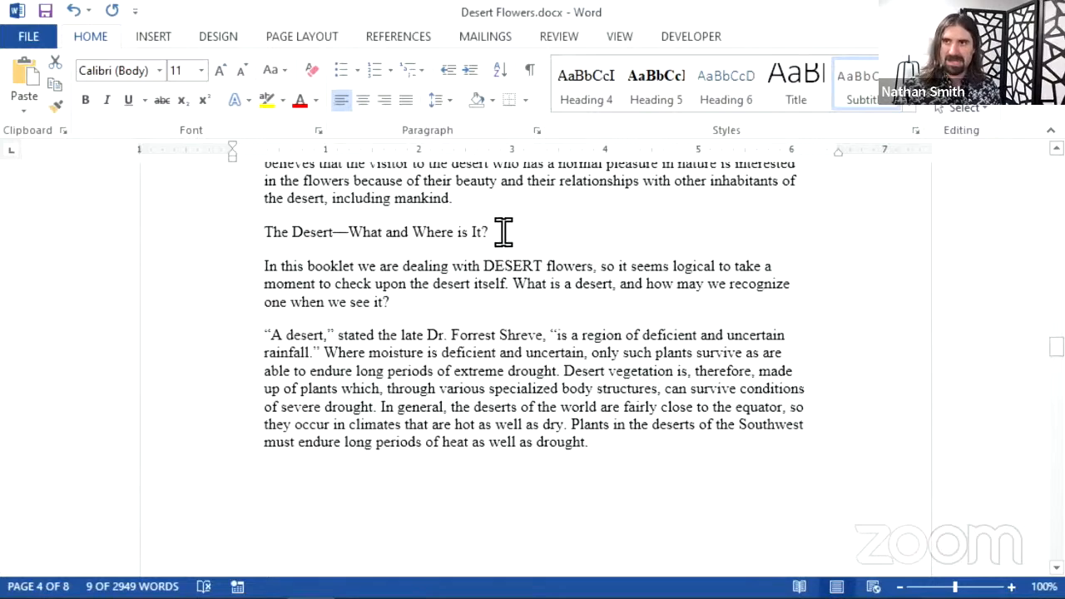
left_click_drag(503, 232, 265, 232)
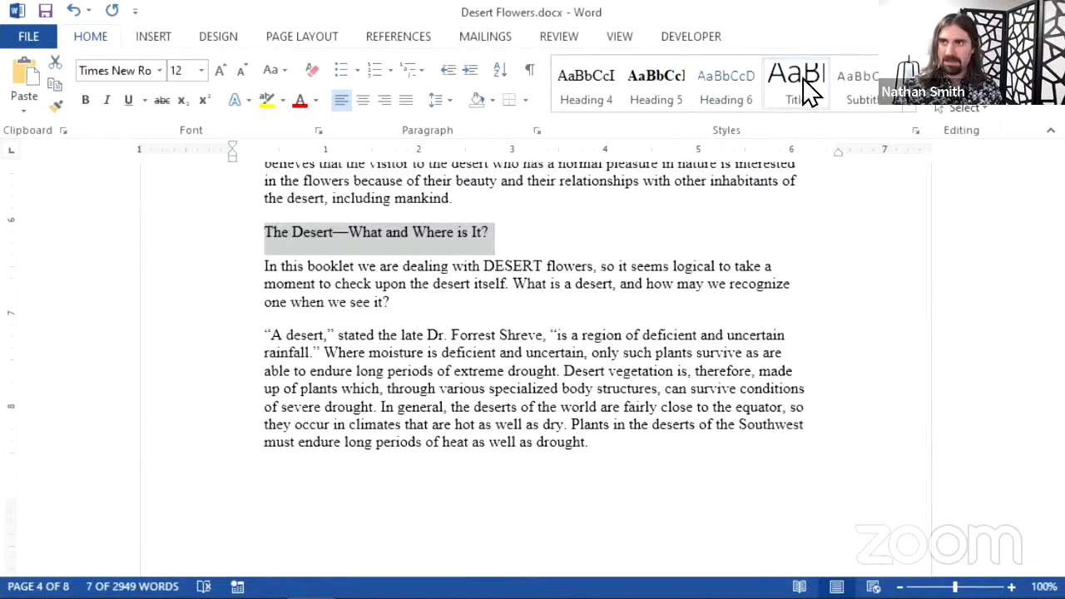
left_click(911, 66)
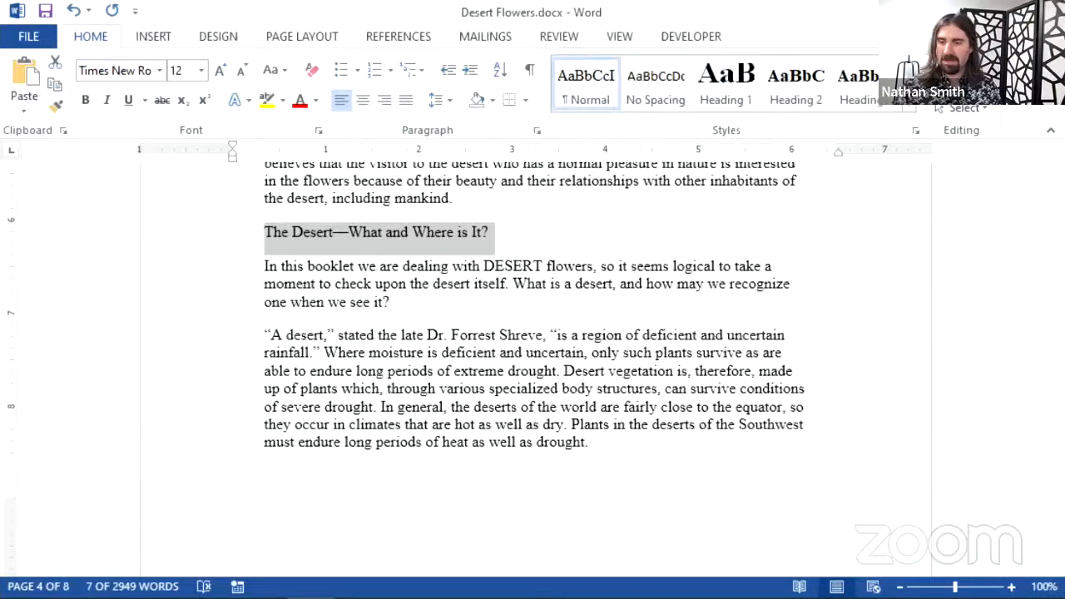
left_click(749, 104)
Apply the Heading 1 style to the line "National Parks and Monuments as Wildflower Sanctuaries" on page 6.
scroll(666, 300, "down", 4)
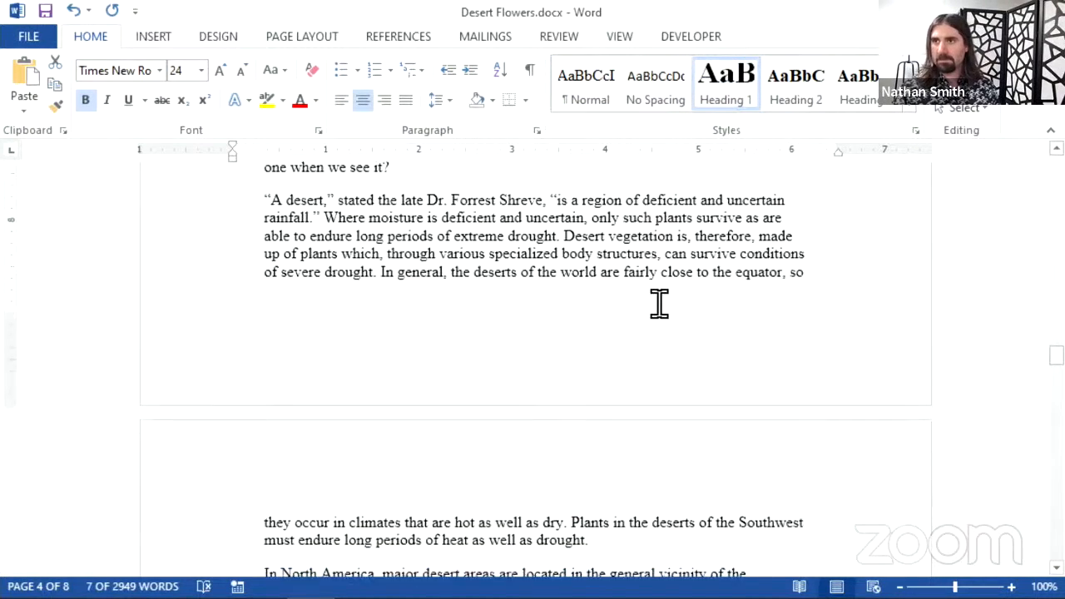
scroll(657, 308, "down", 12)
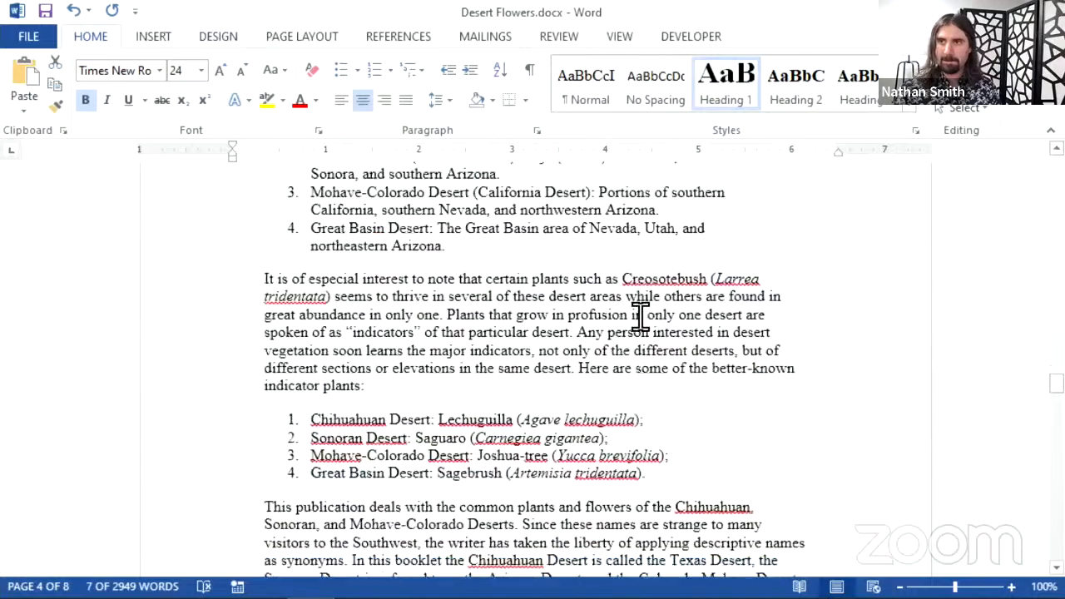
scroll(639, 316, "down", 12)
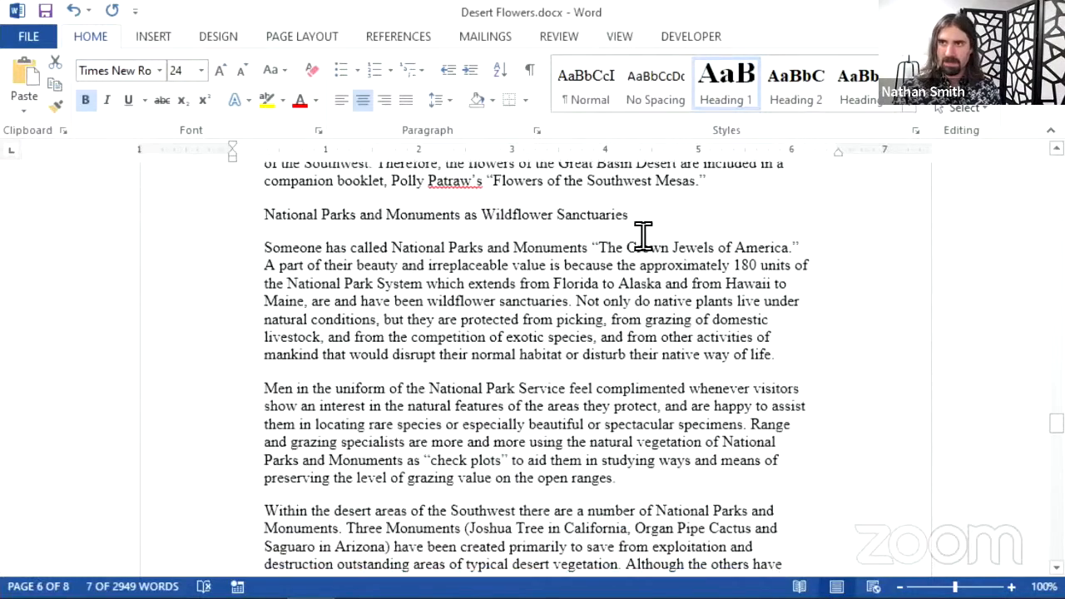
left_click_drag(656, 213, 271, 209)
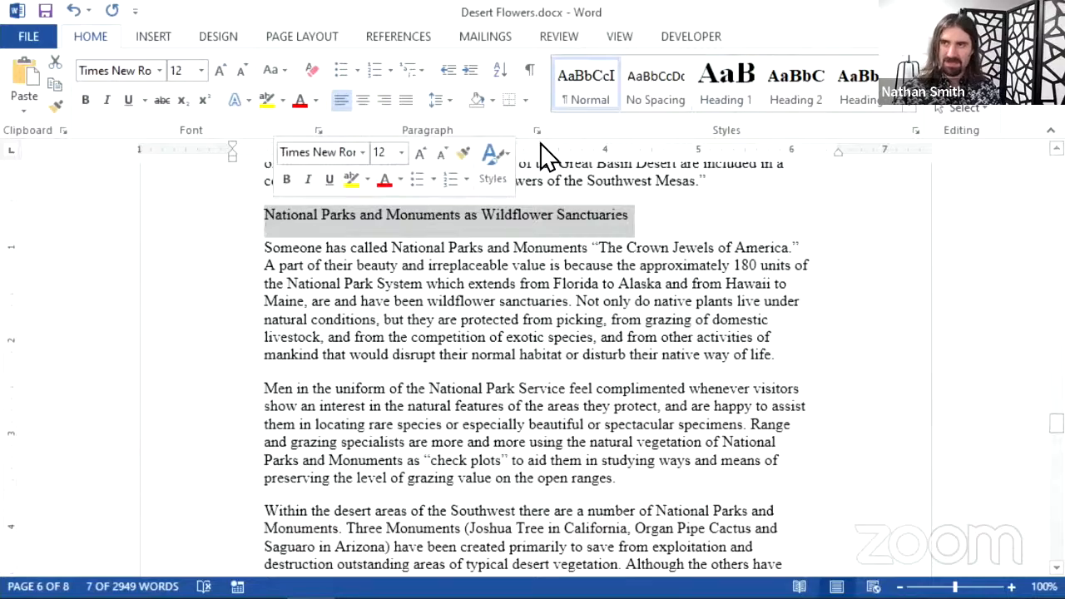
left_click(720, 92)
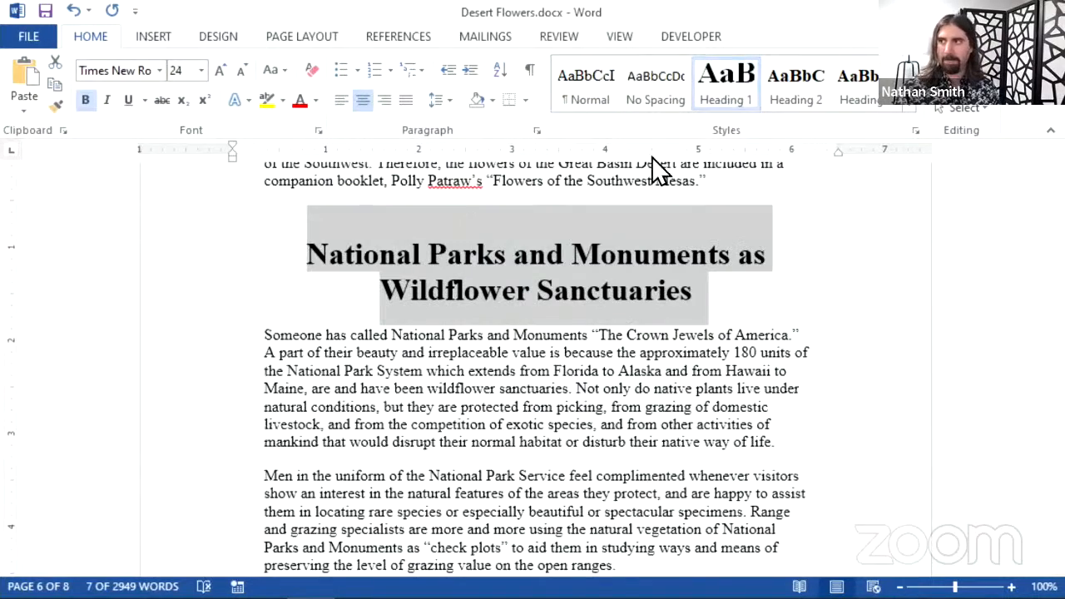
Apply the Heading 1 style to the "Desert Plants" line on page 7.
scroll(559, 447, "down", 17)
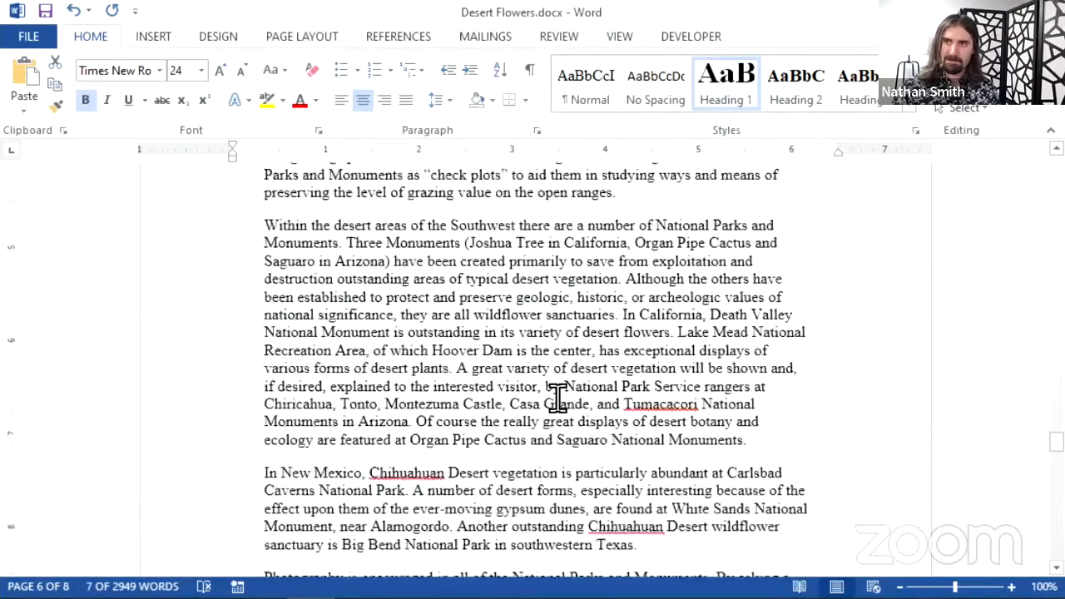
scroll(567, 382, "down", 4)
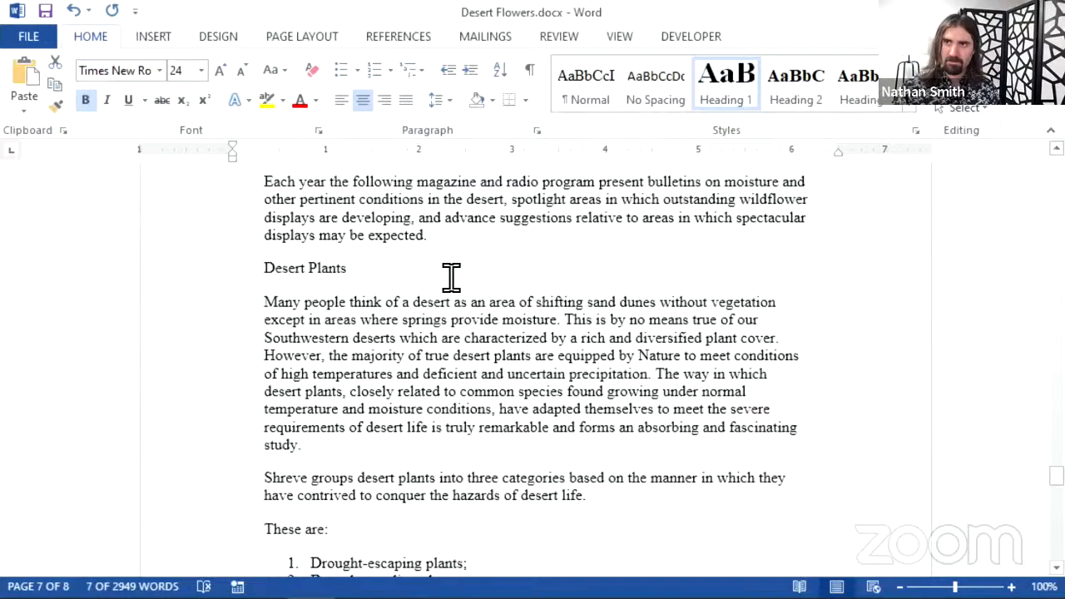
left_click_drag(354, 268, 274, 269)
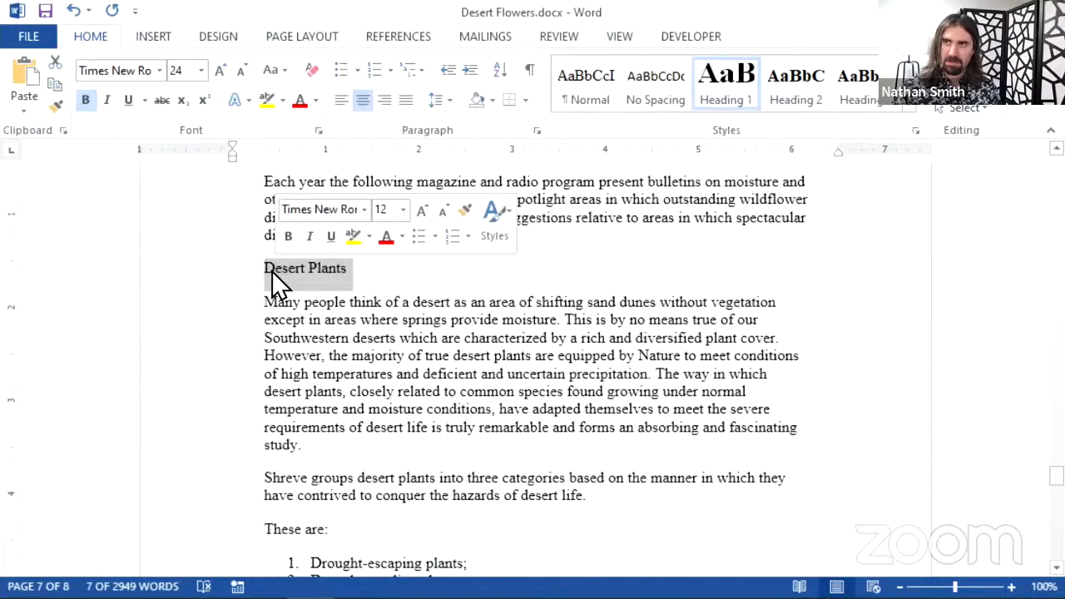
left_click(586, 91)
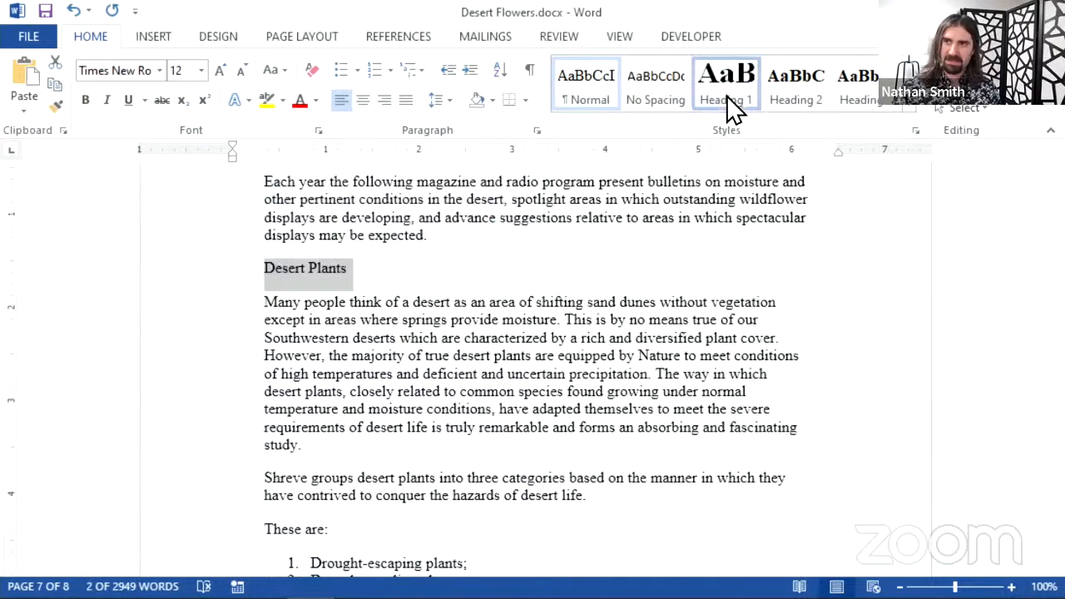
left_click(733, 106)
Apply the Heading 1 style to the "Acknowledgments" line on the last page.
scroll(552, 291, "down", 12)
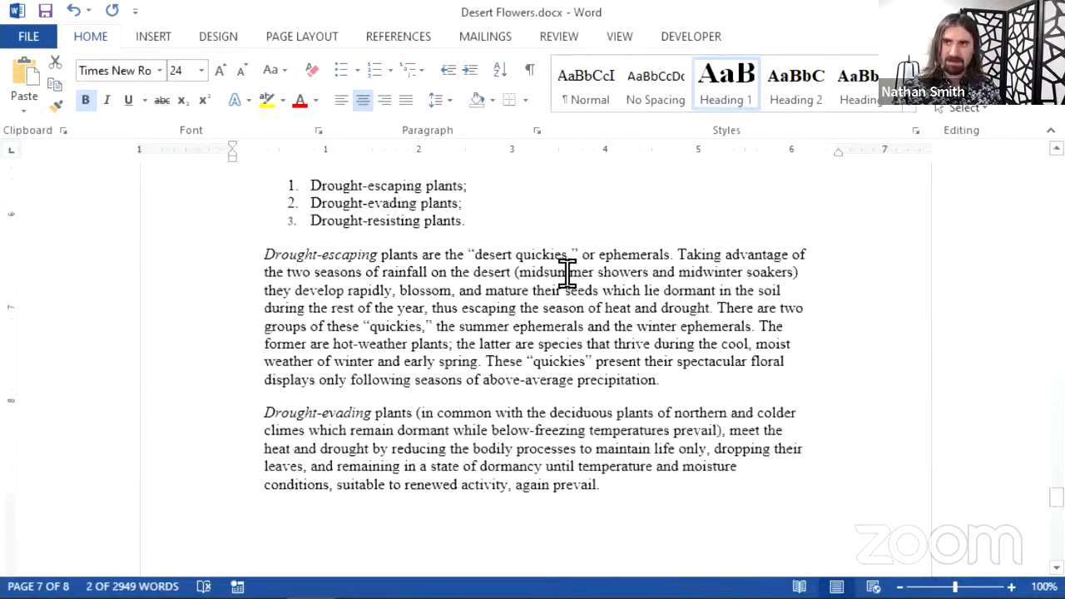
scroll(566, 287, "down", 20)
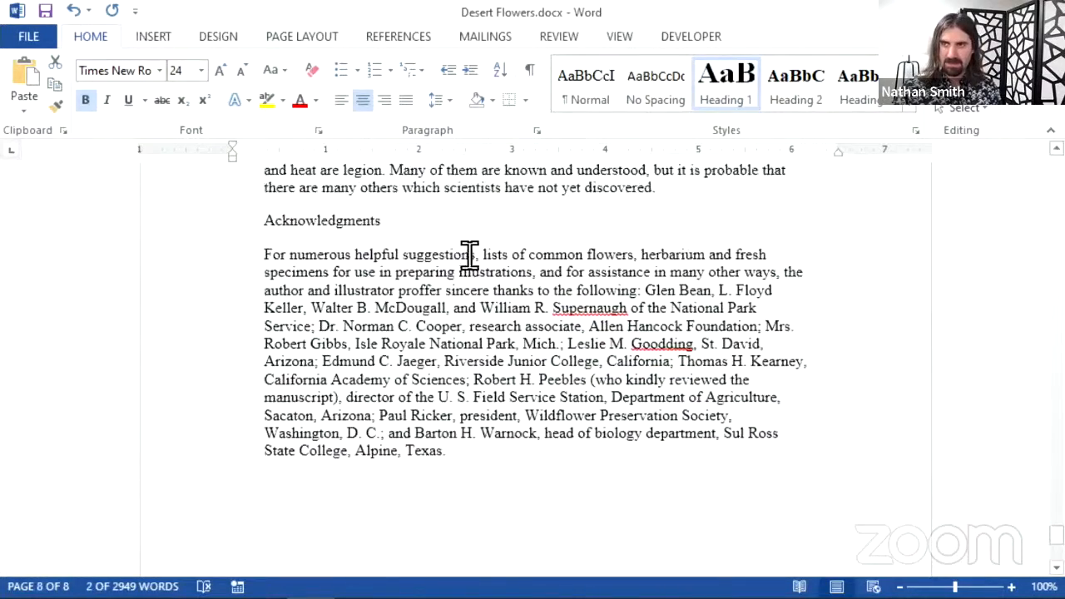
left_click_drag(460, 226, 261, 216)
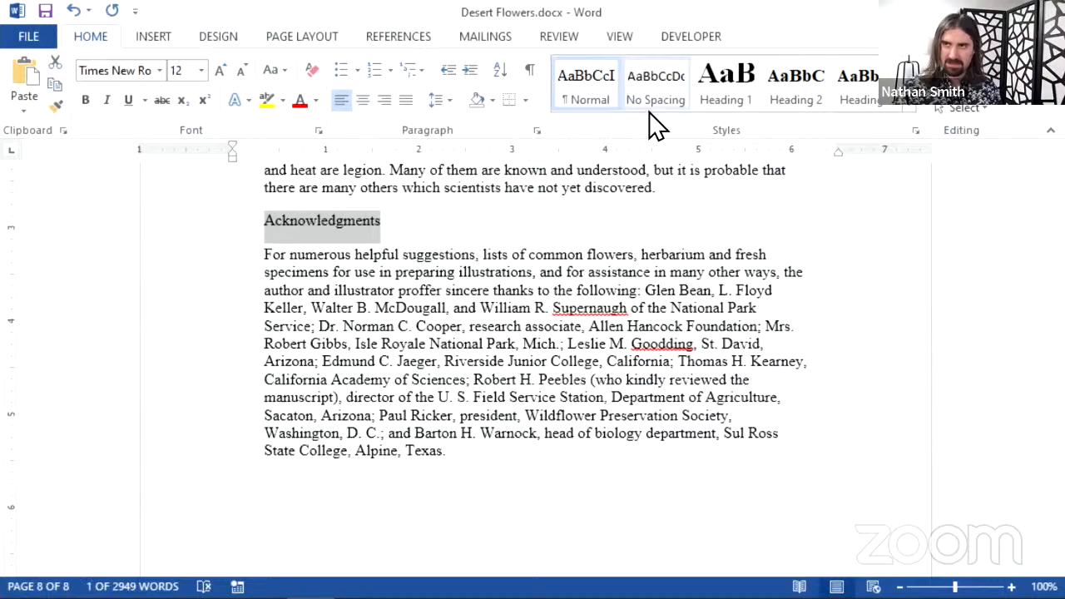
left_click(704, 100)
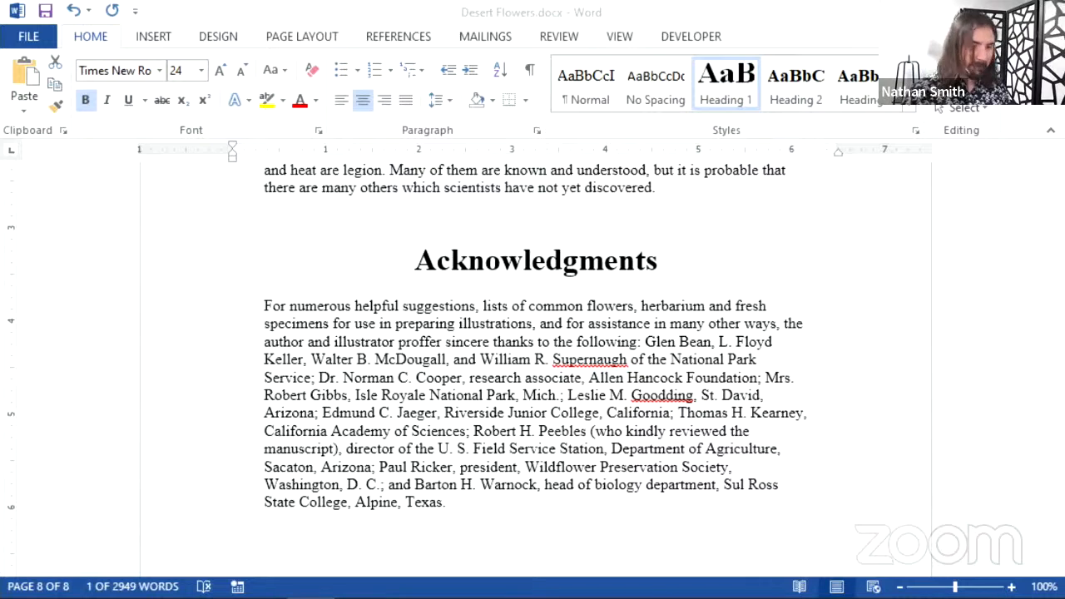
key("alt+Tab")
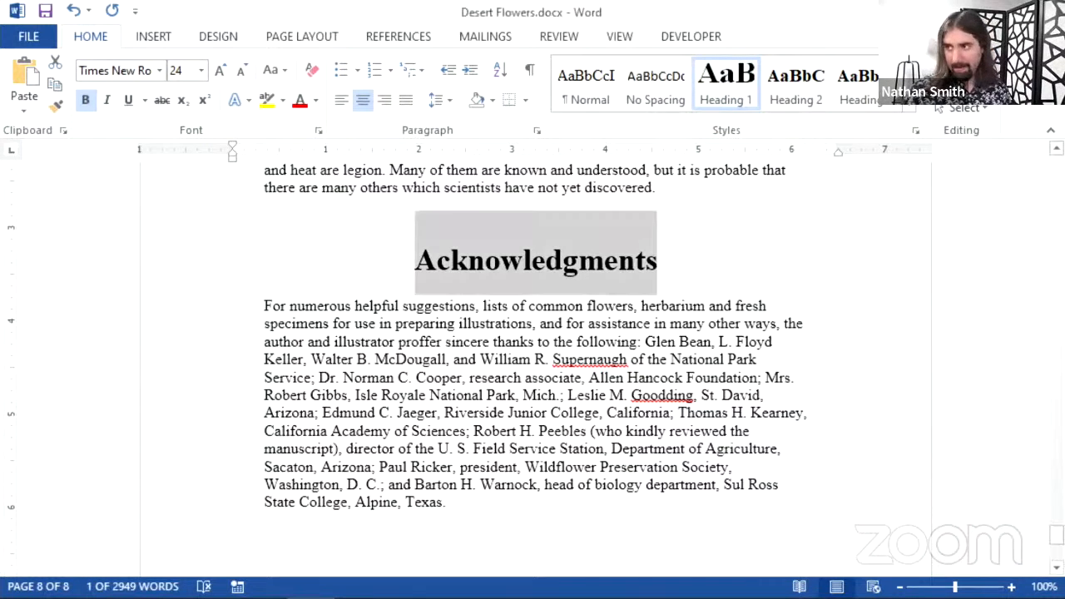
key("alt+Tab")
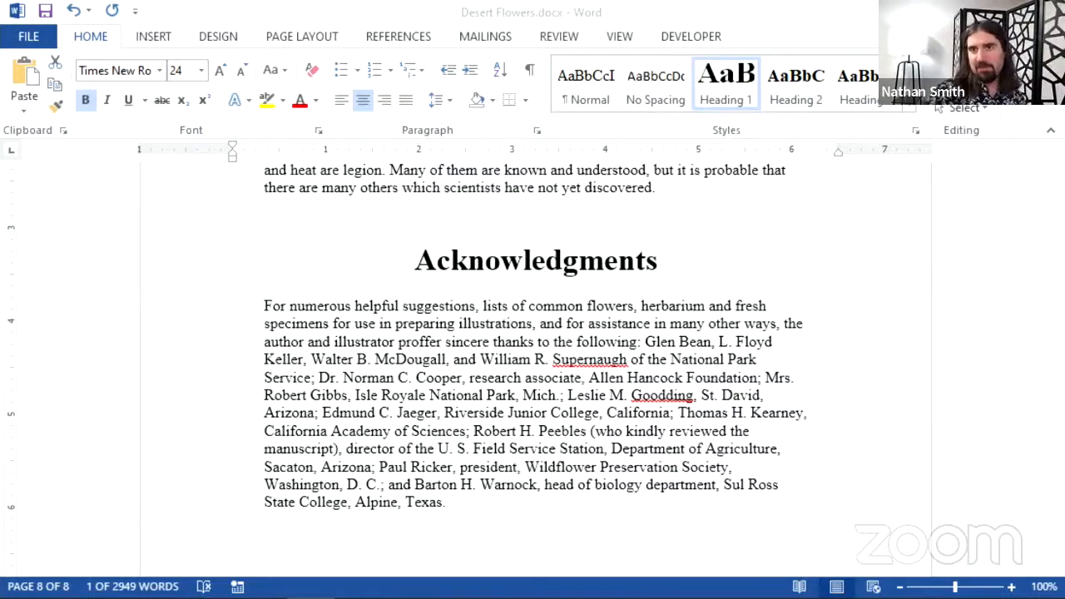
key("alt+Tab")
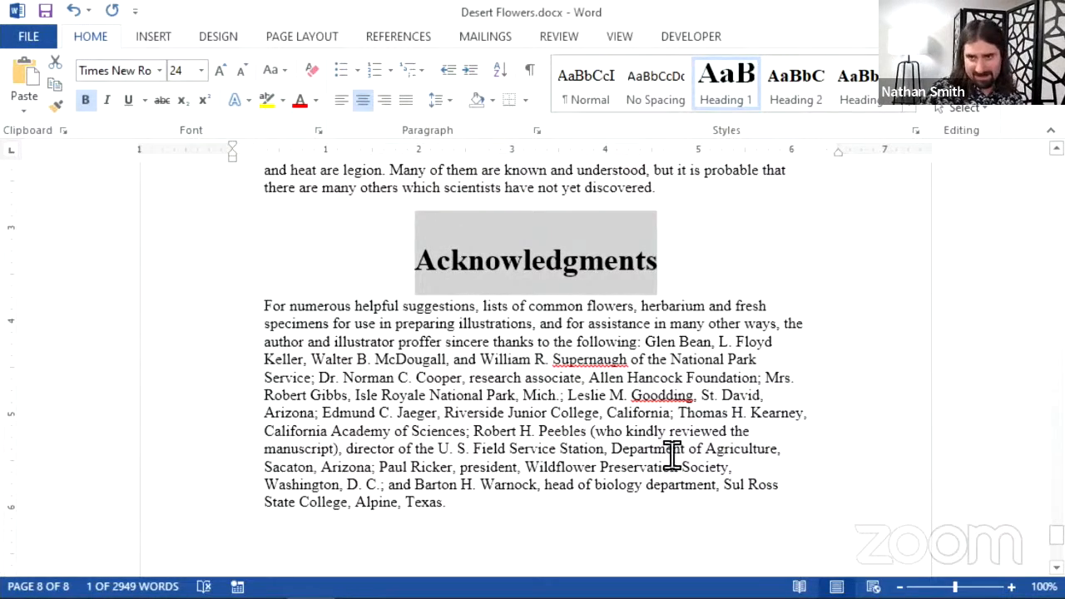
Look back through the pages before Acknowledgments, examining the styled section headings and the body text around them.
scroll(667, 447, "up", 2)
scroll(666, 447, "up", 20)
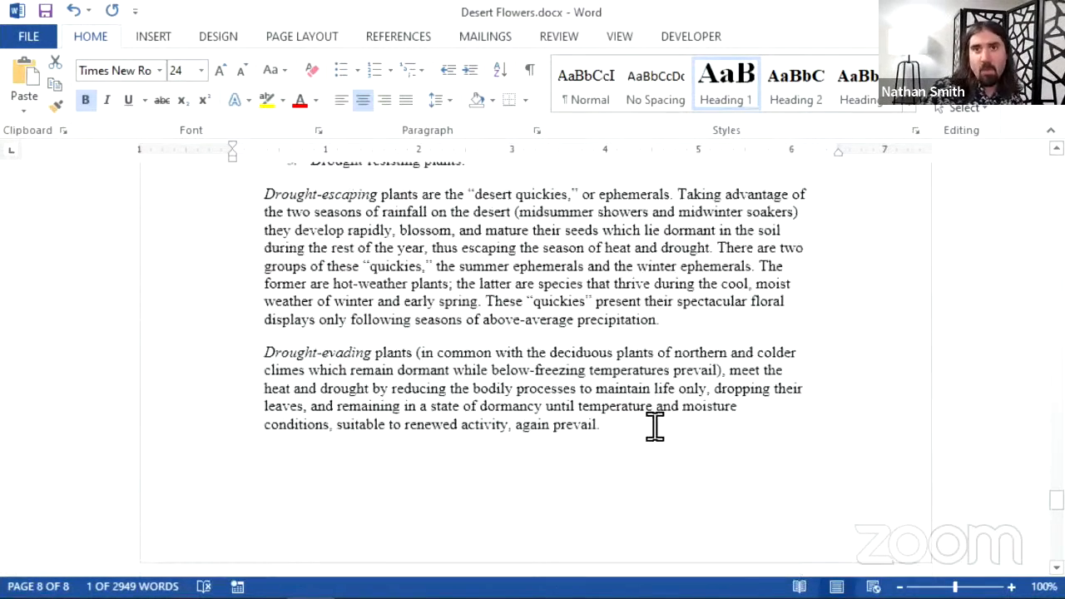
scroll(597, 449, "up", 20)
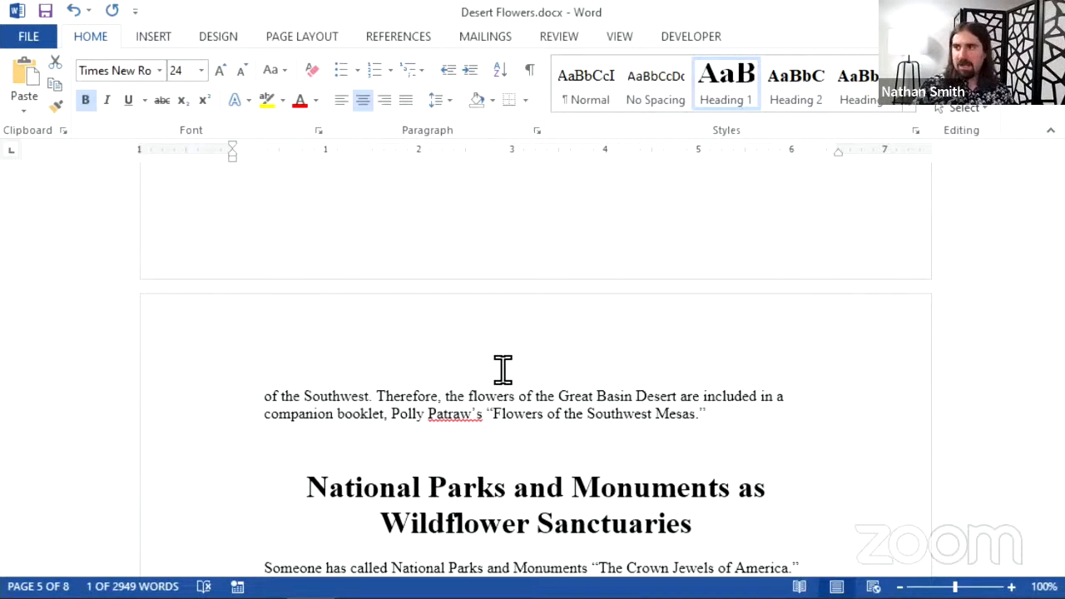
scroll(520, 425, "down", 6)
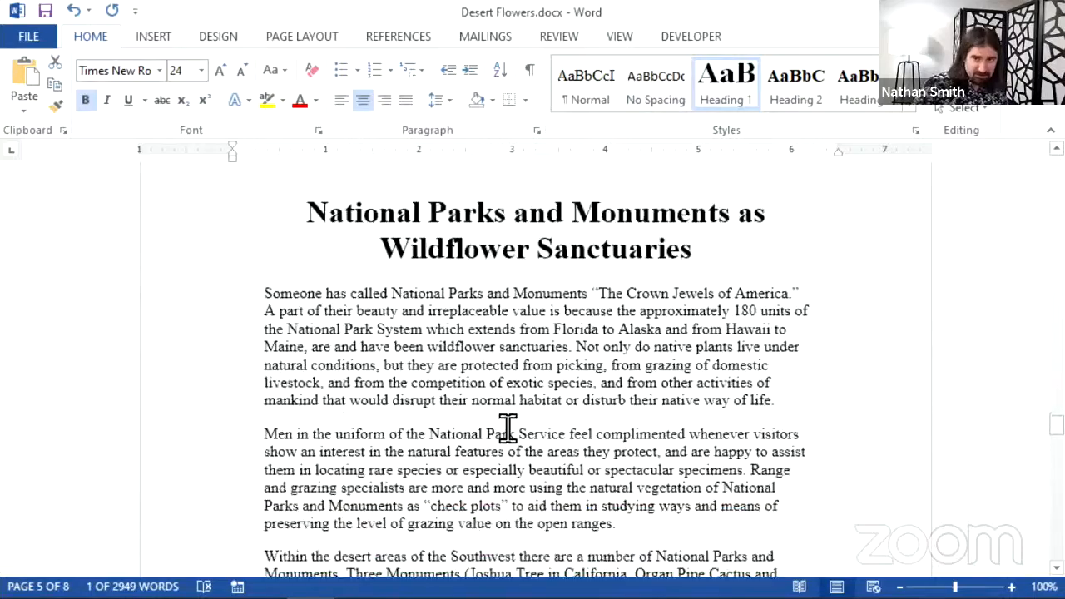
scroll(507, 428, "down", 8)
scroll(523, 458, "up", 9)
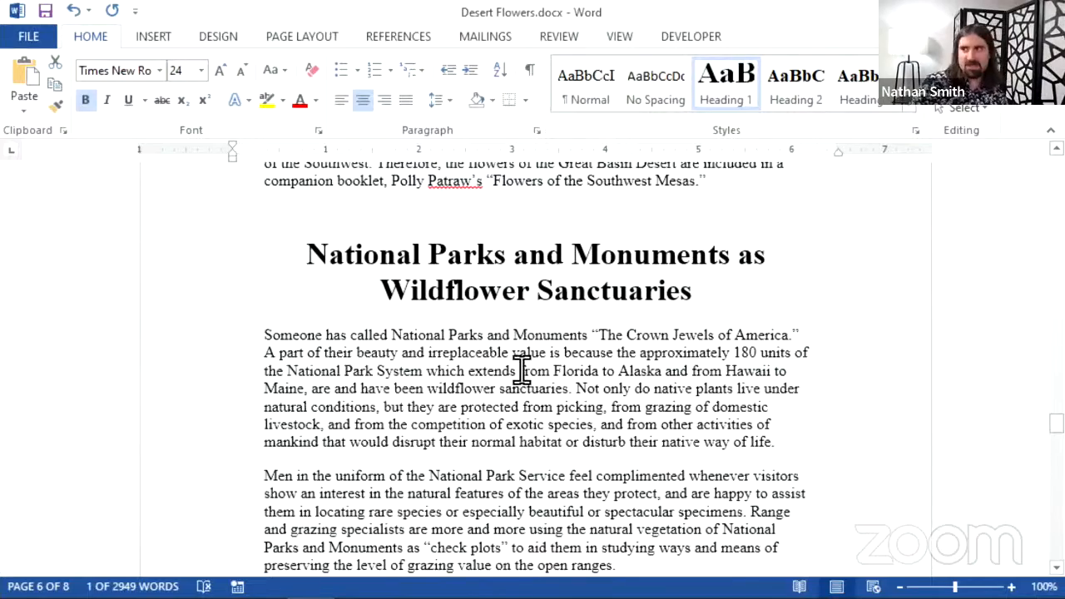
scroll(599, 370, "down", 3)
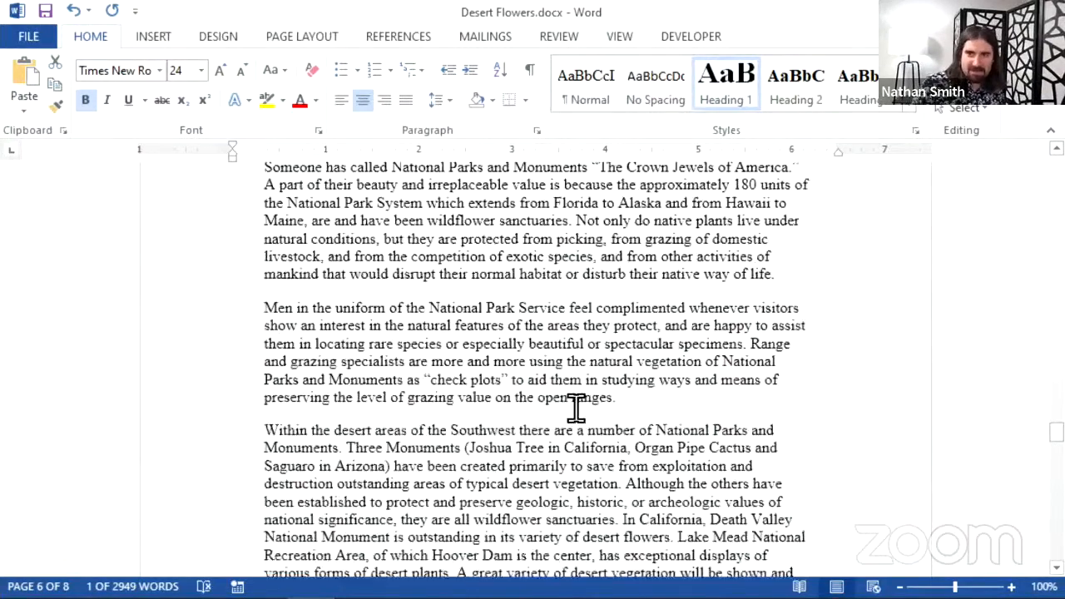
scroll(576, 406, "down", 15)
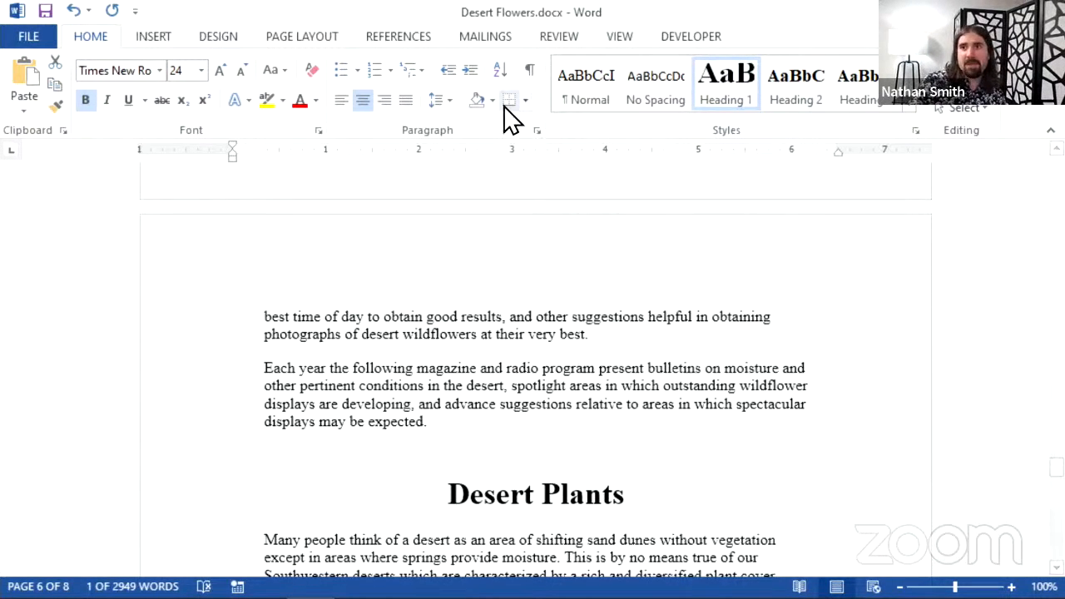
left_click(950, 108)
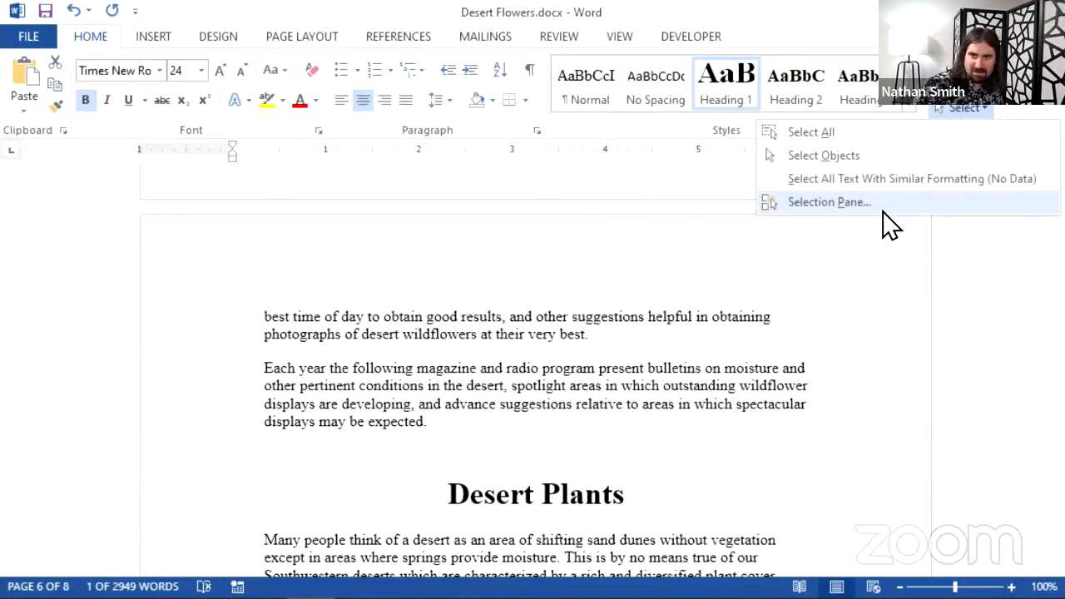
left_click(833, 203)
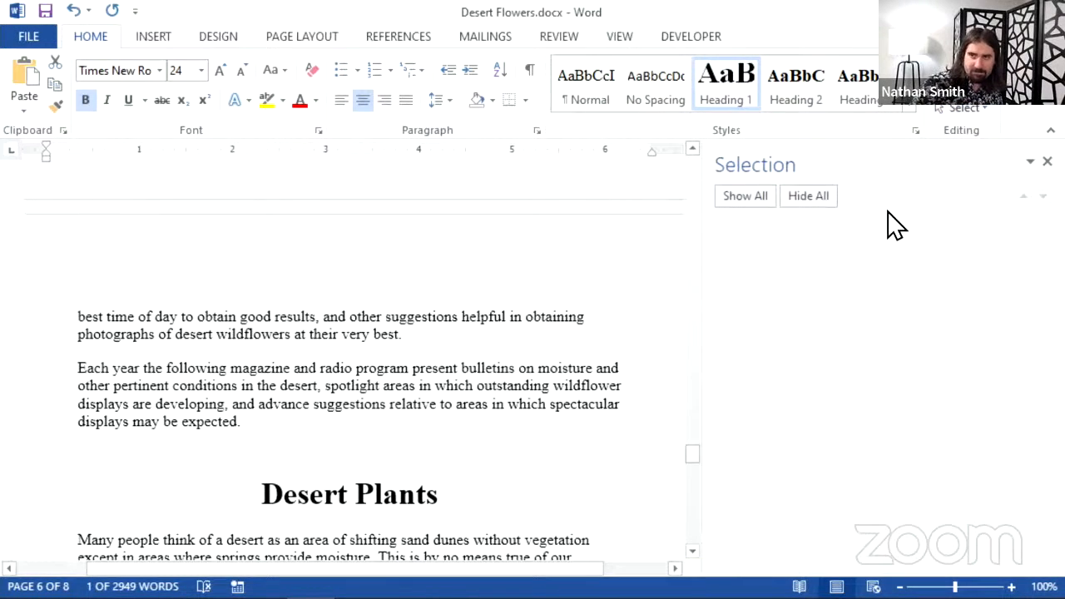
left_click(1048, 163)
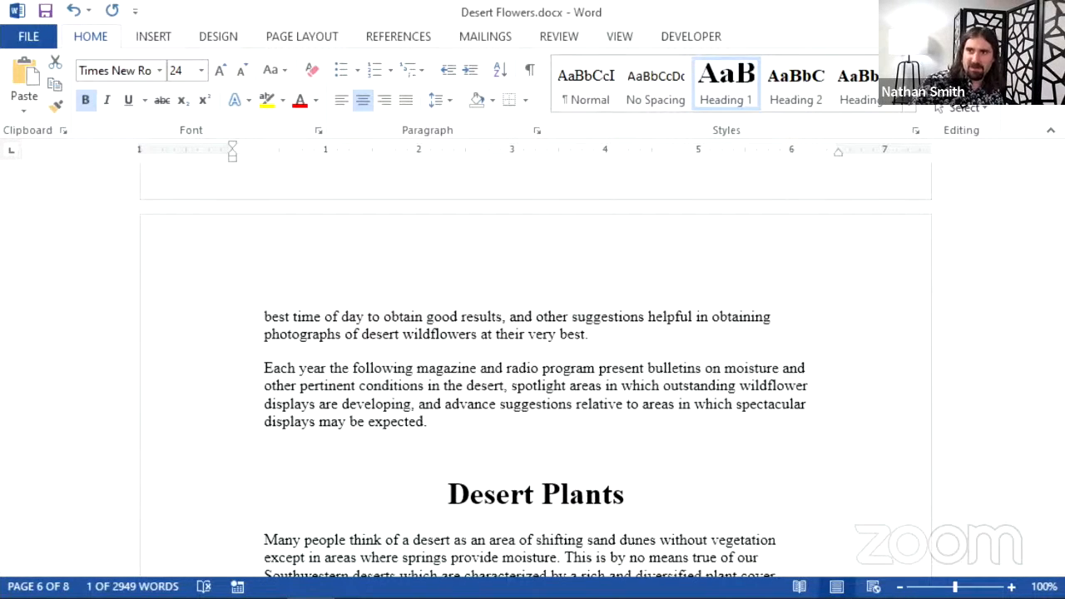
Open the Navigation pane with a search for "Acknowledgments" and make the pane narrower.
left_click(959, 71)
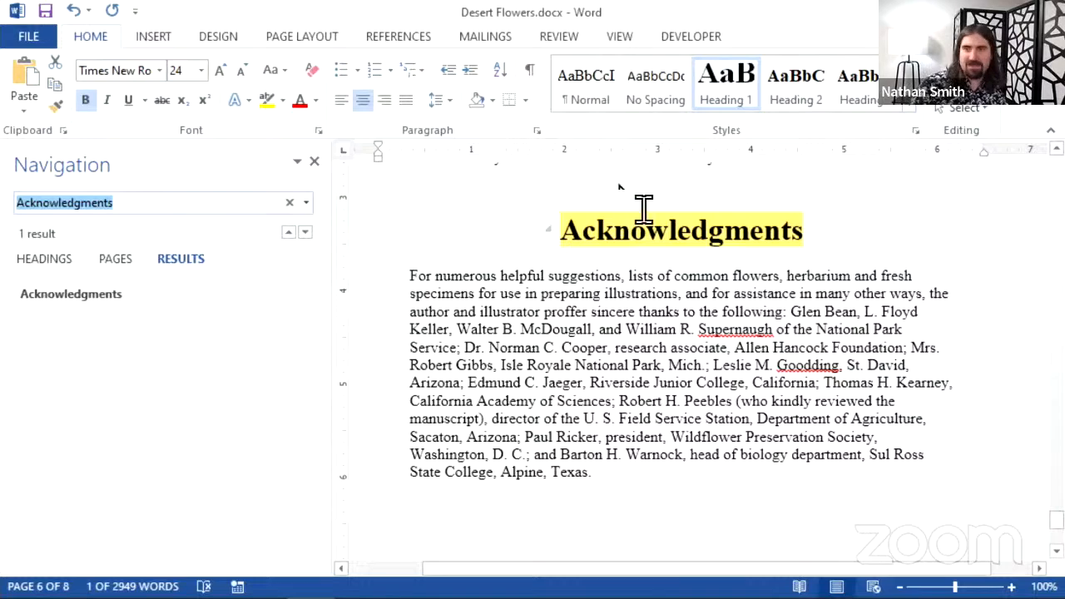
left_click(328, 233)
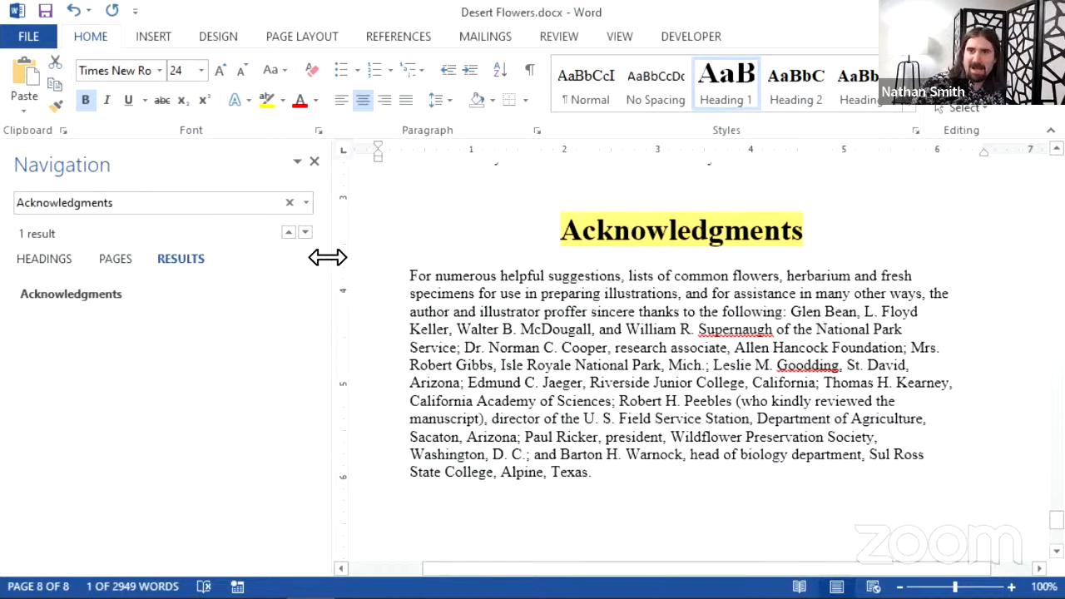
left_click_drag(328, 257, 245, 276)
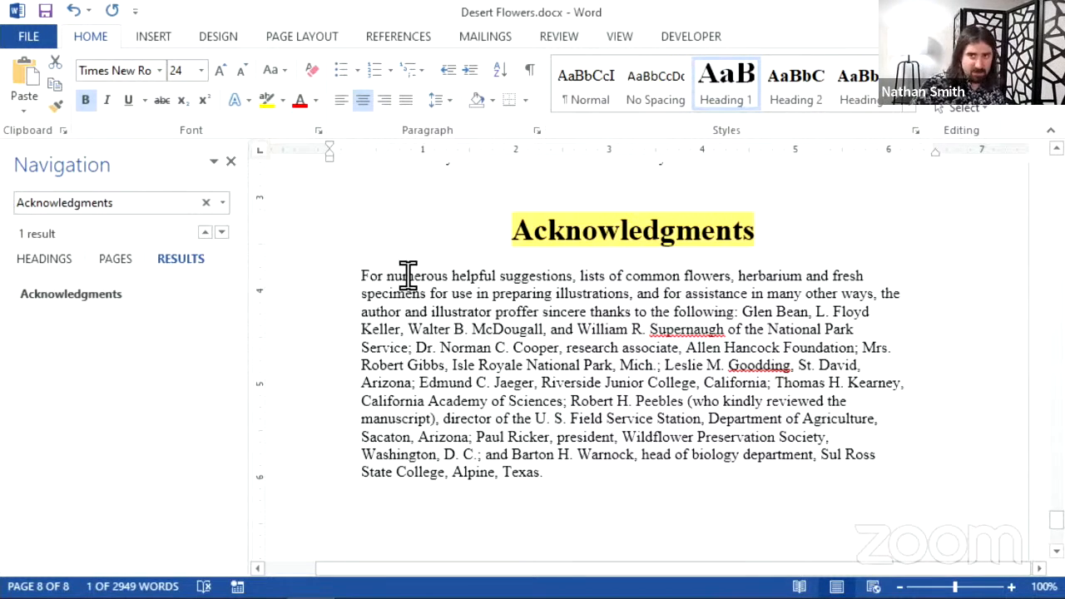
Search the document for "cactus" in place of "Acknowledgments" and go through each match in the text.
left_click(208, 202)
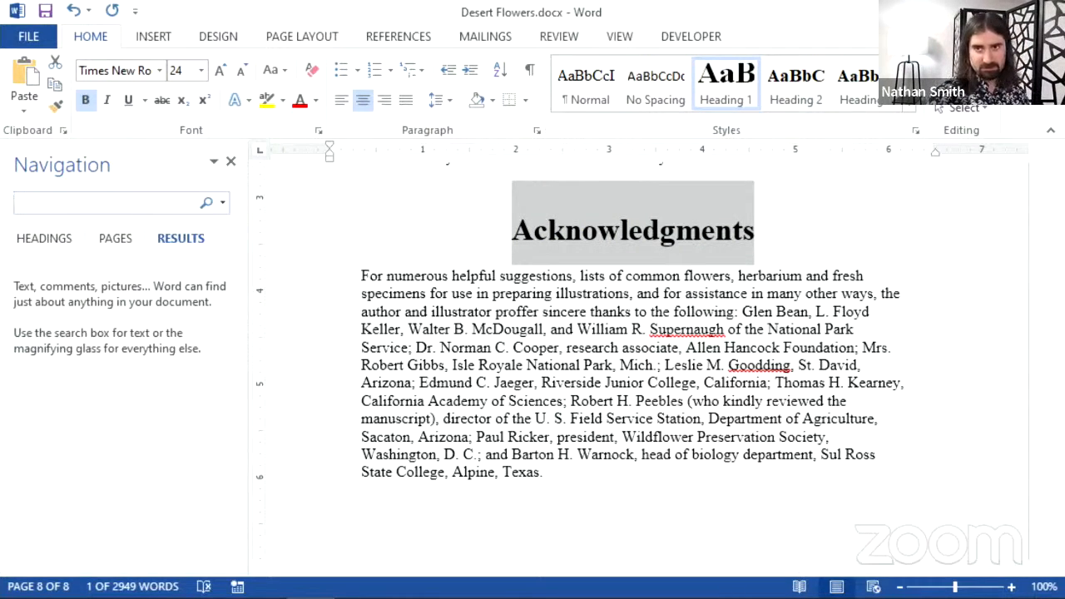
type("ca")
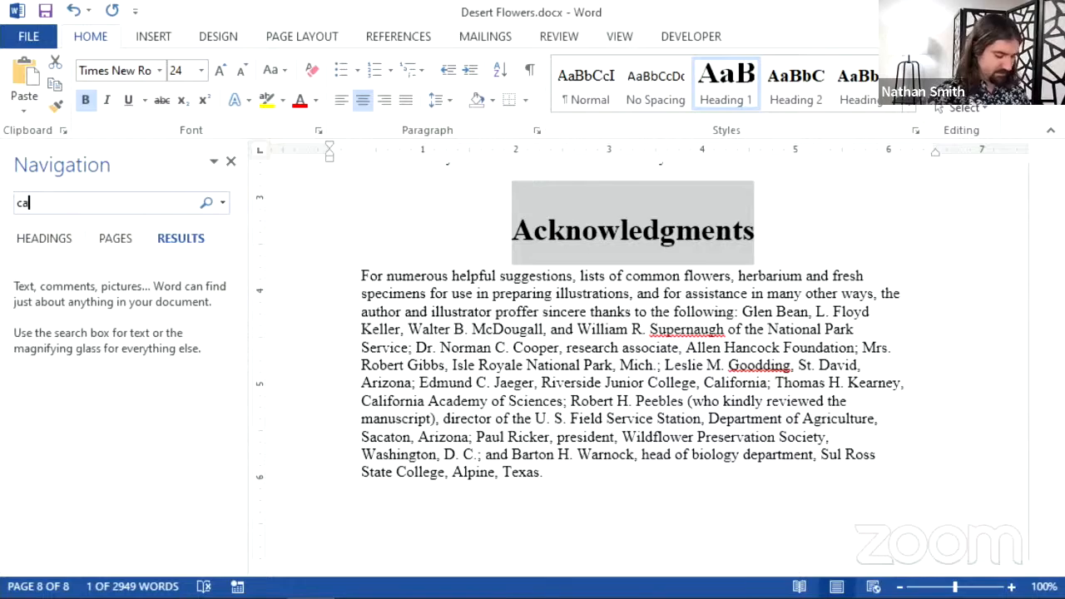
type("ctus")
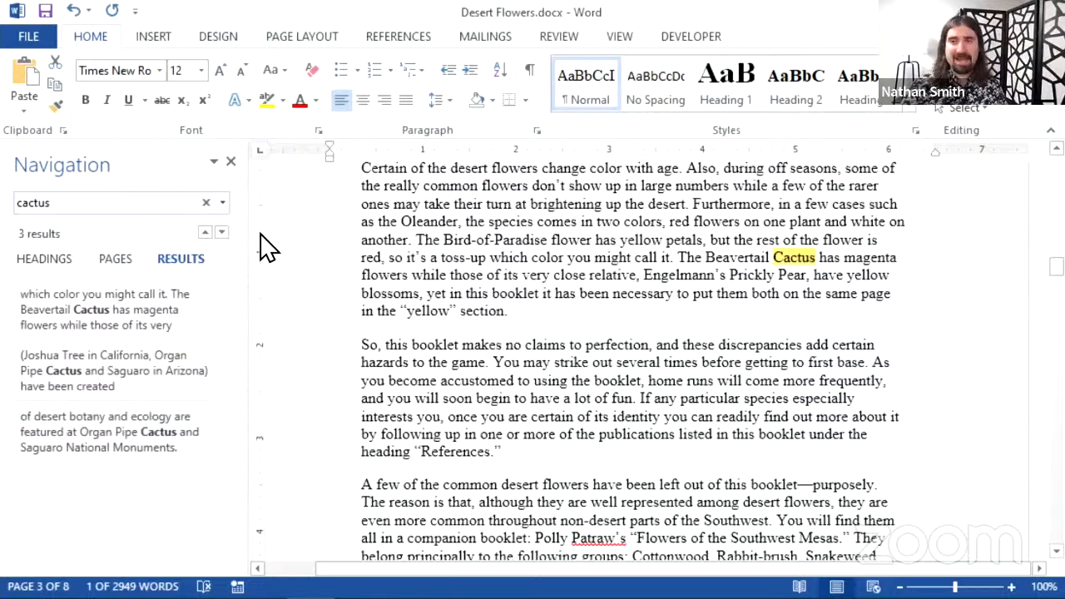
left_click(194, 314)
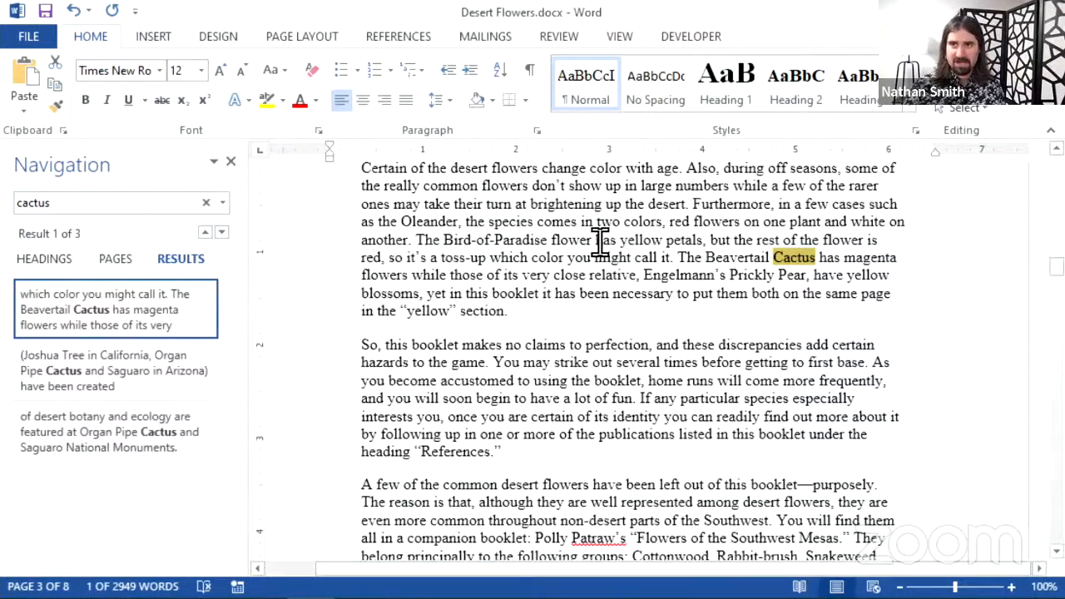
left_click(178, 366)
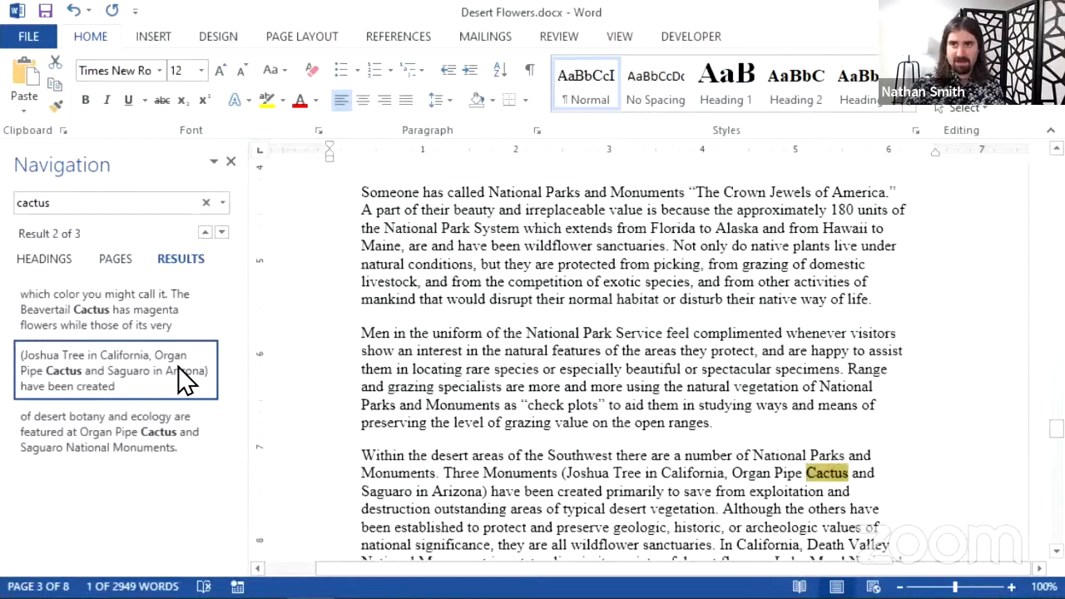
left_click(140, 450)
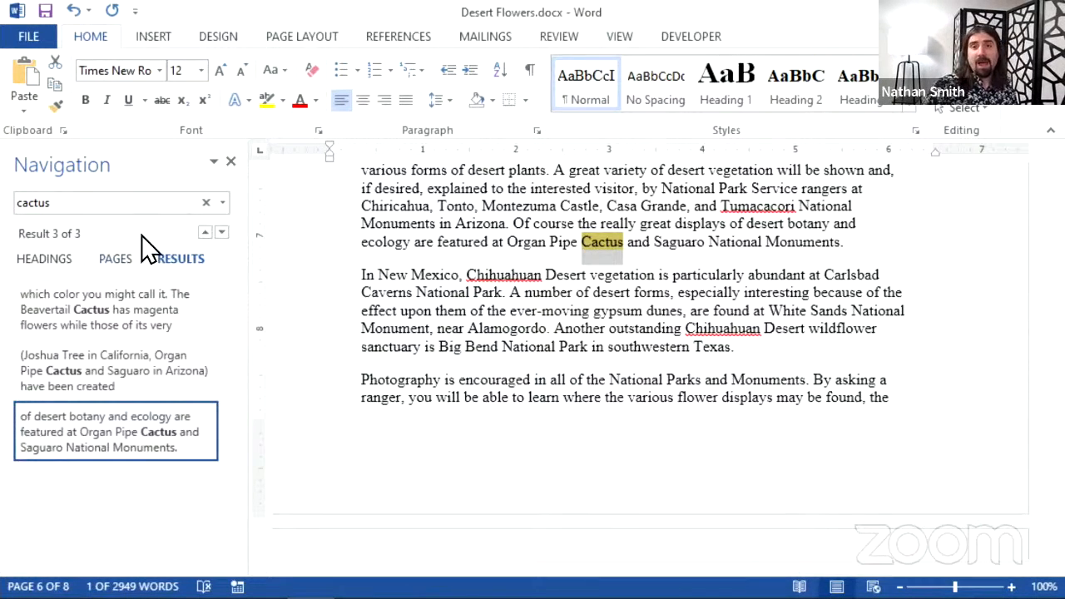
View the cactus matches by page thumbnails and by headings, and return to the list of results.
left_click(106, 255)
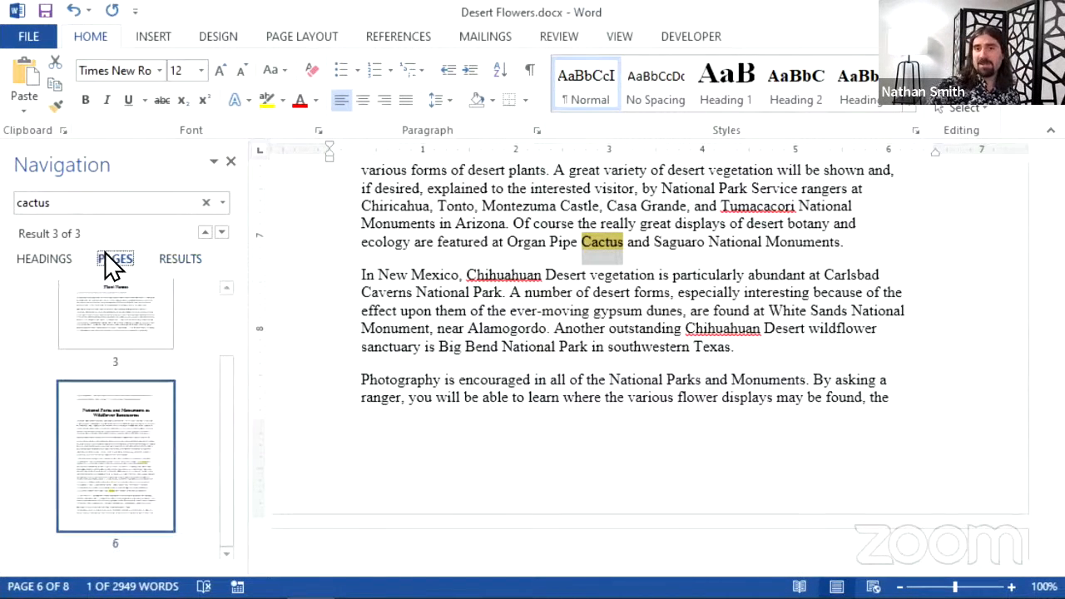
scroll(137, 354, "up", 2)
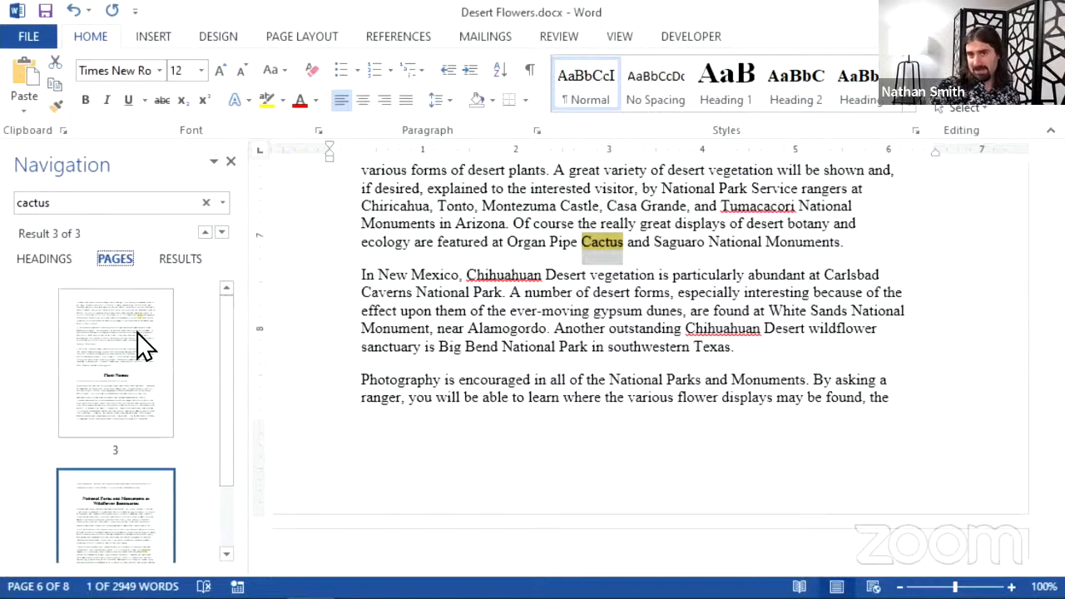
left_click(43, 263)
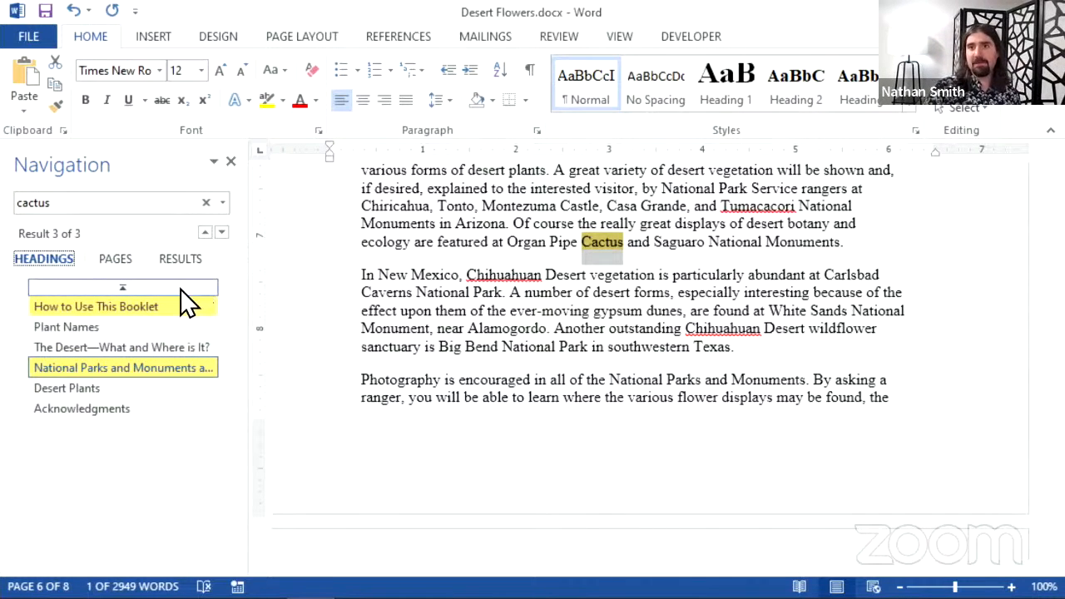
left_click(176, 262)
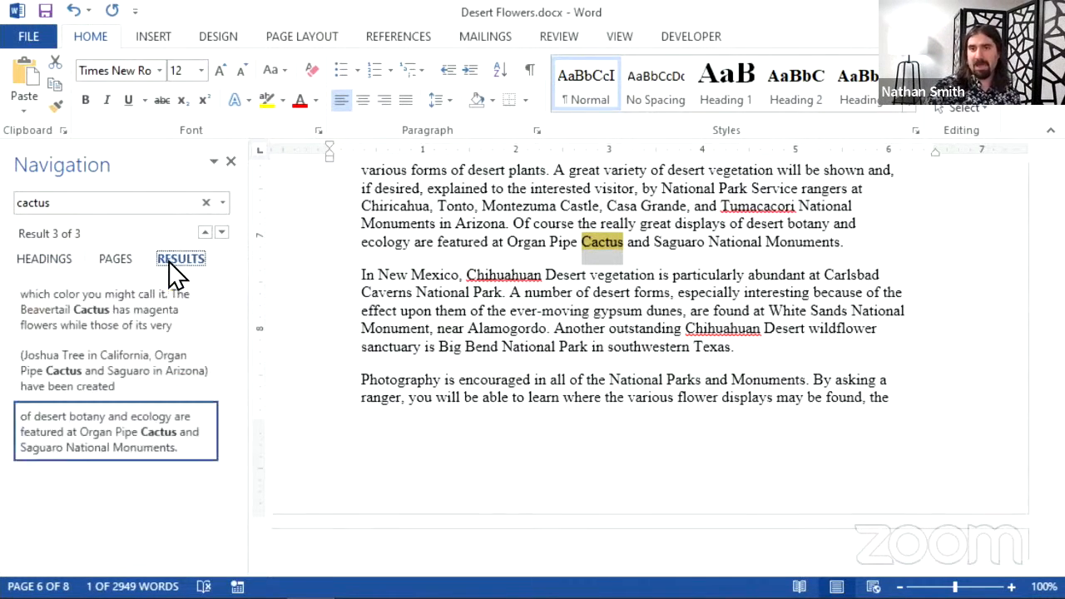
Clear the search and use the list of headings to go to Plant Names, and to National Parks and Monuments as Wildflower Sanctuaries.
left_click(204, 209)
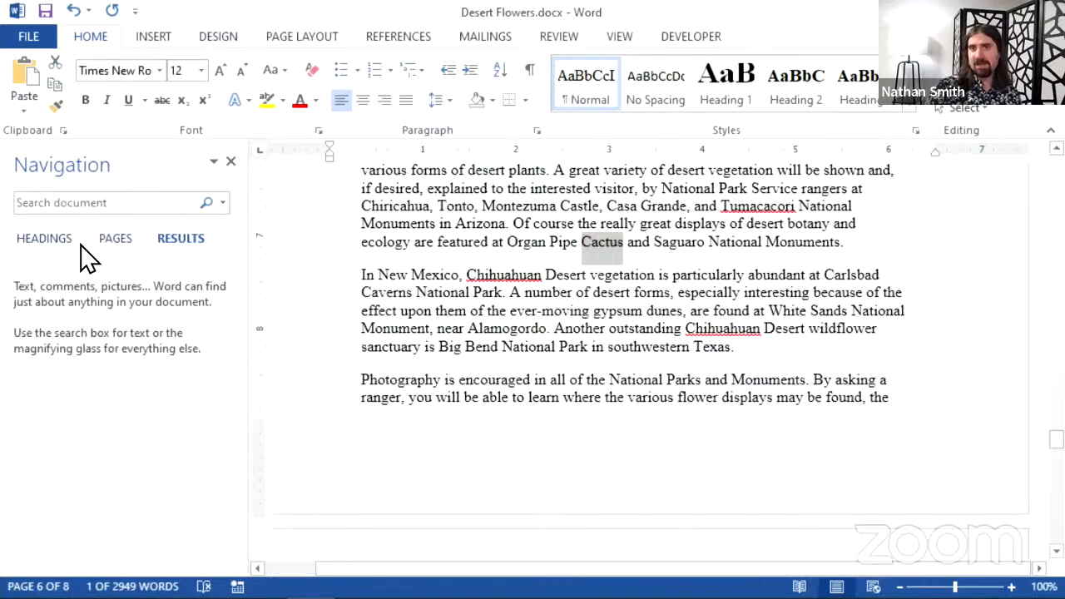
left_click(50, 240)
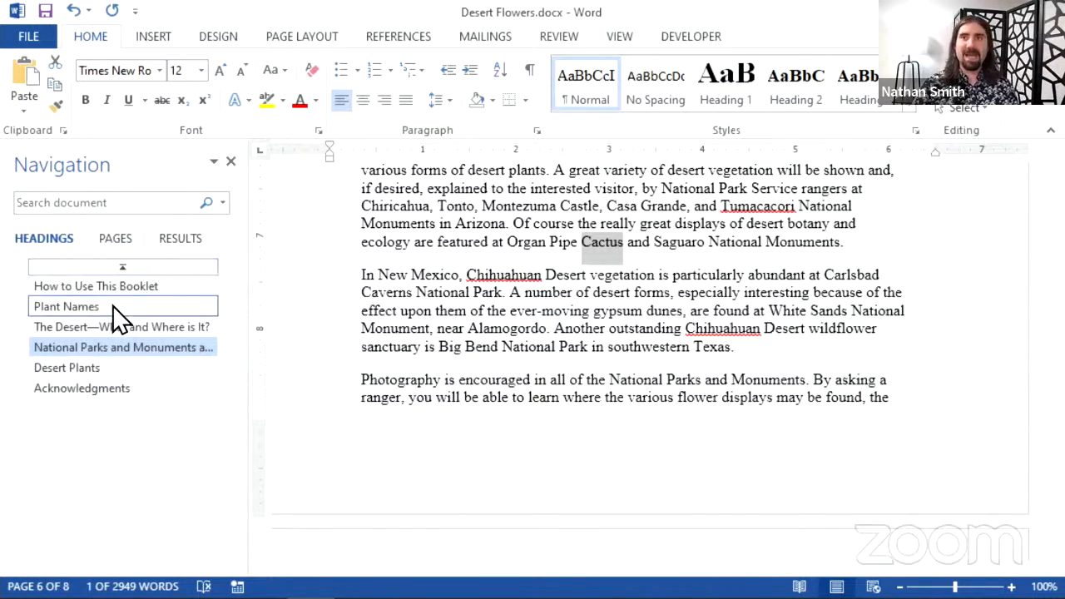
scroll(452, 338, "down", 7)
scroll(447, 349, "down", 5)
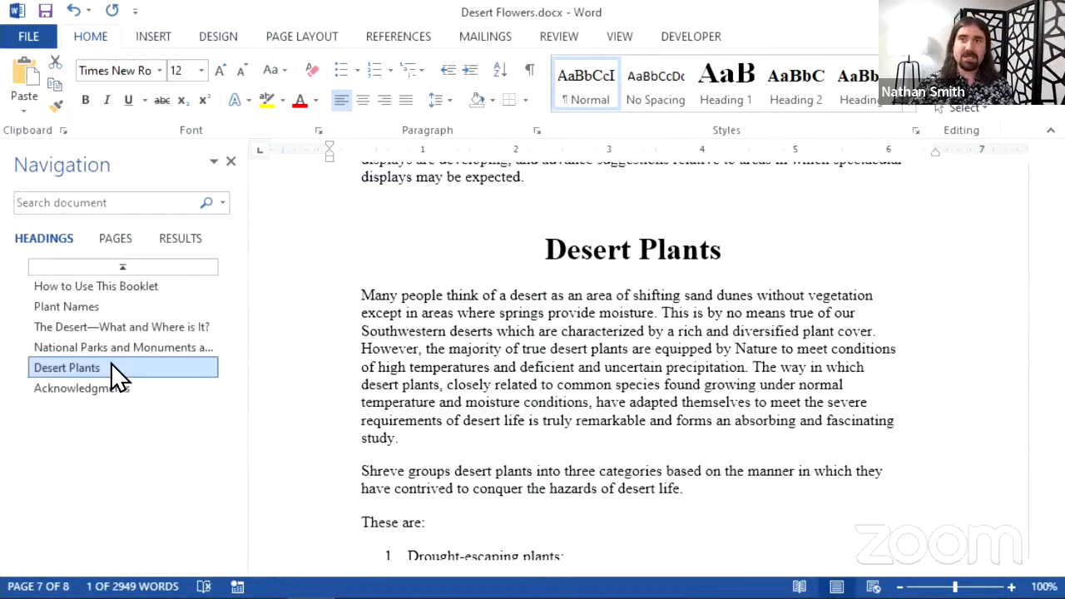
left_click(94, 313)
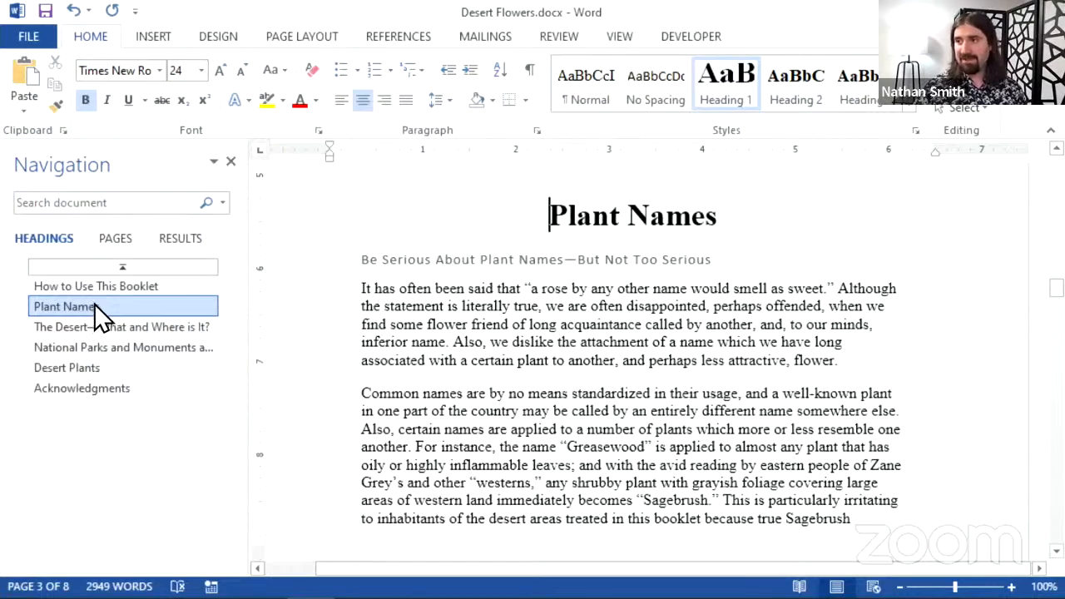
left_click(104, 349)
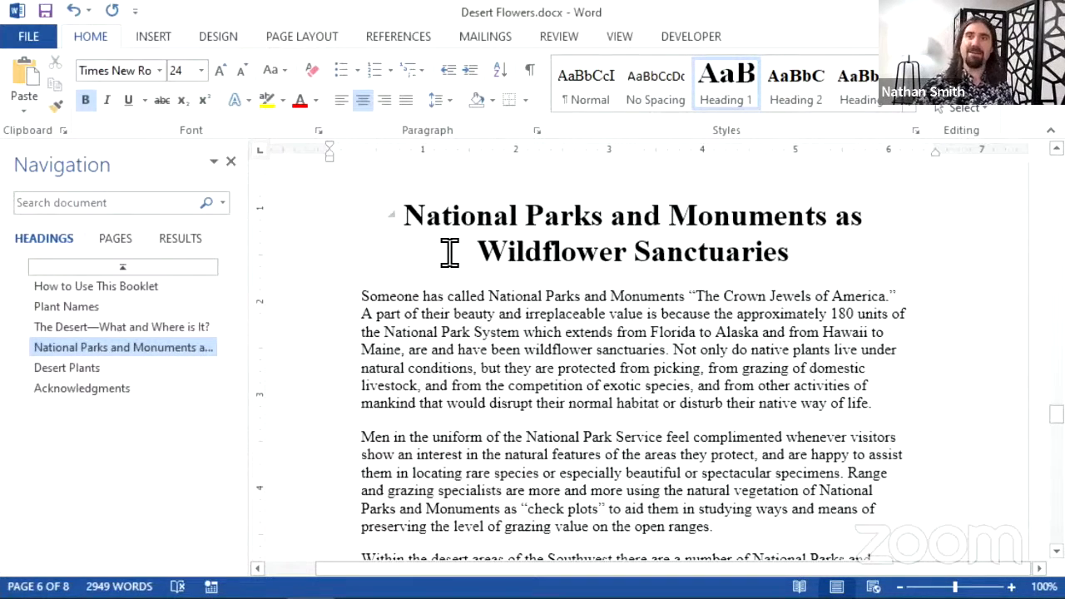
Examine the body paragraphs under National Parks and Monuments as Wildflower Sanctuaries for a place that suits a subheading.
scroll(492, 292, "down", 4)
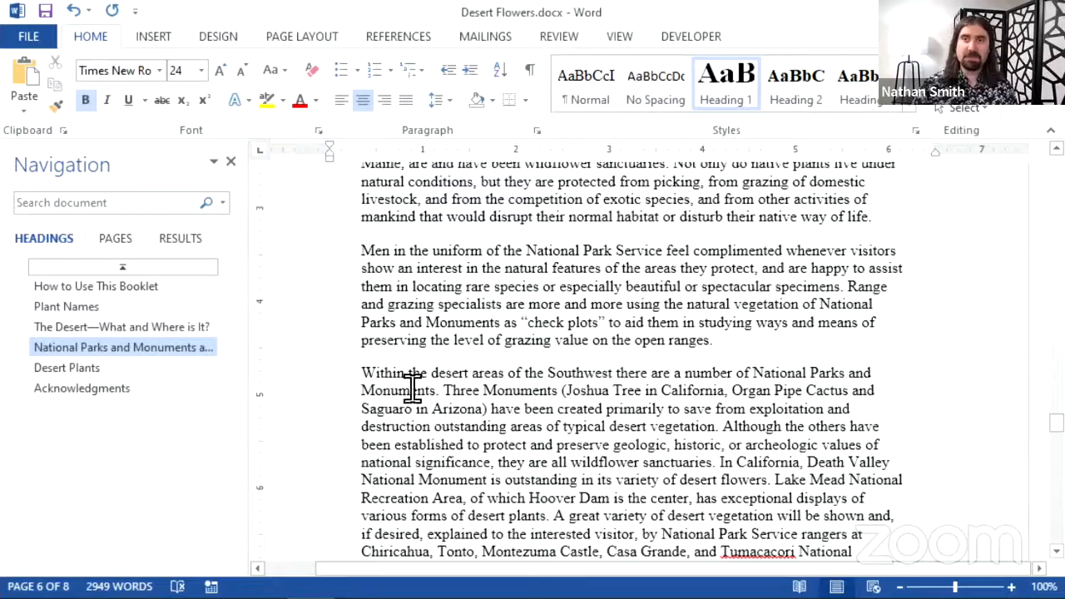
scroll(412, 387, "down", 3)
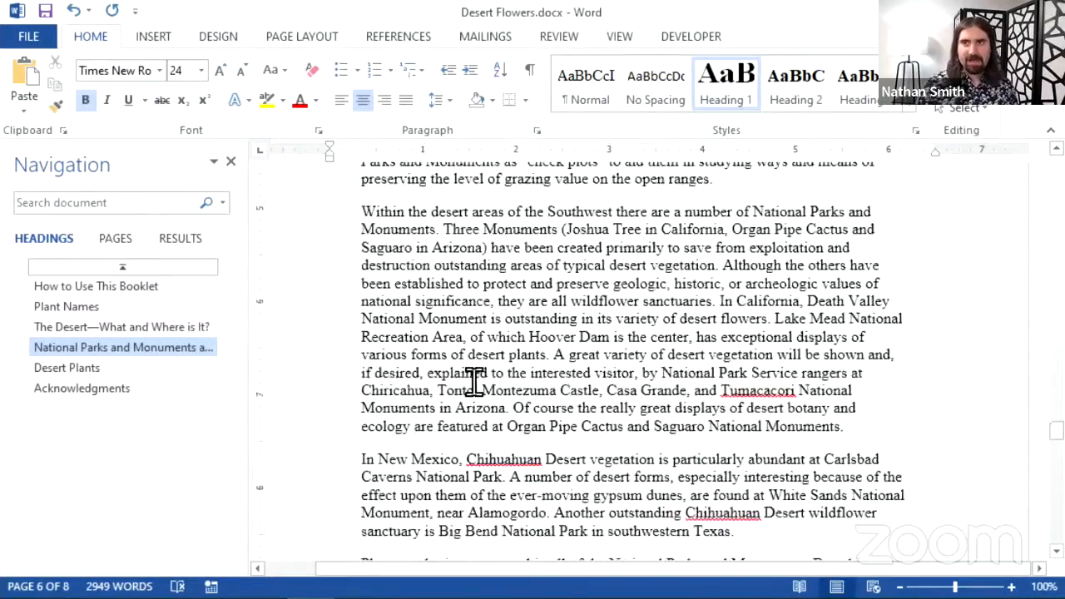
scroll(475, 381, "down", 3)
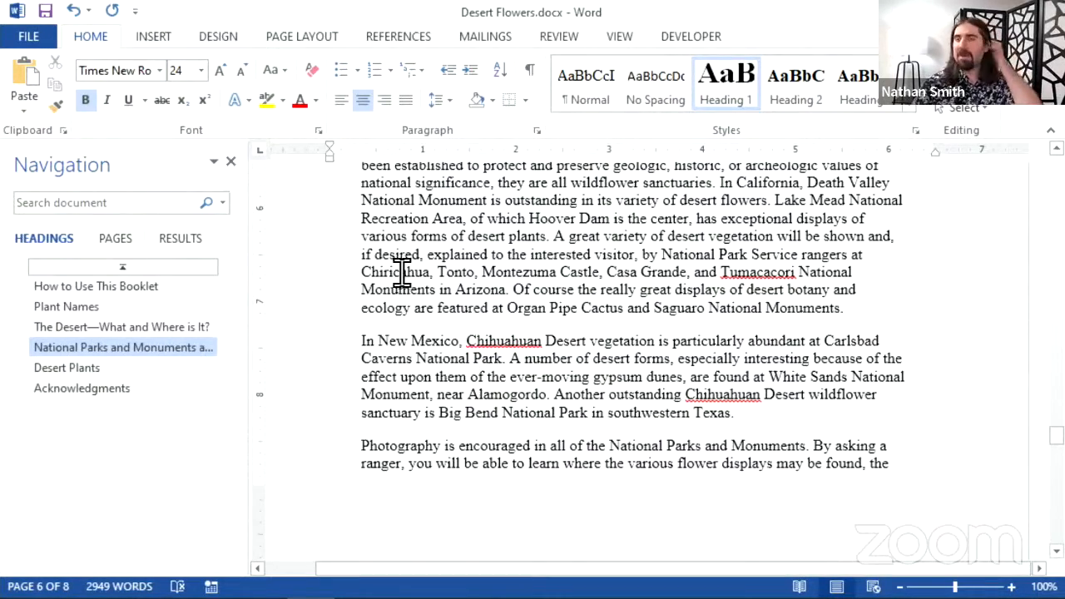
scroll(402, 272, "up", 12)
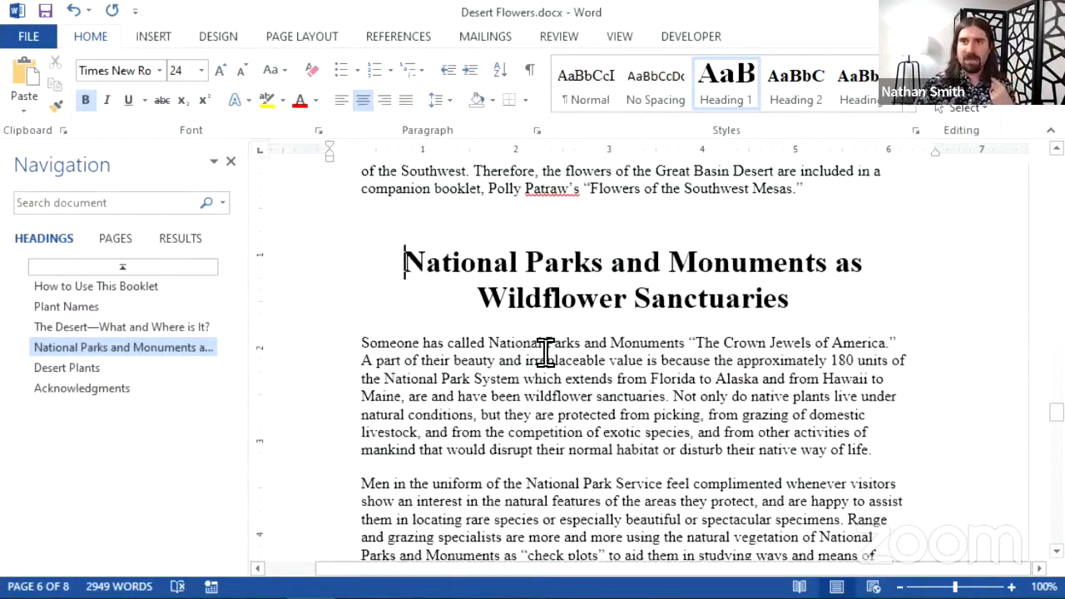
scroll(545, 354, "down", 8)
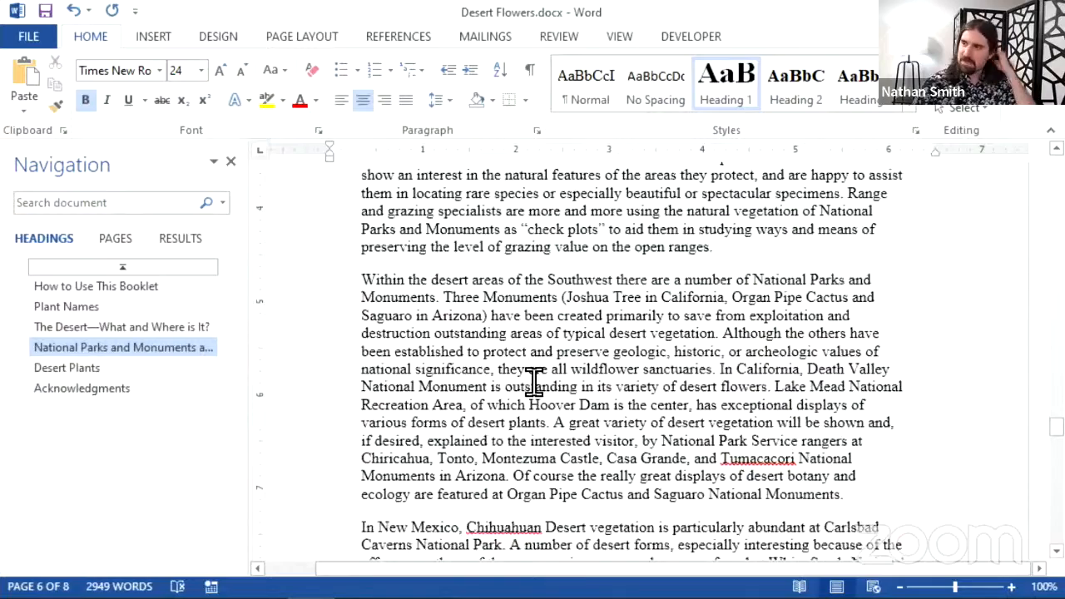
scroll(533, 382, "down", 5)
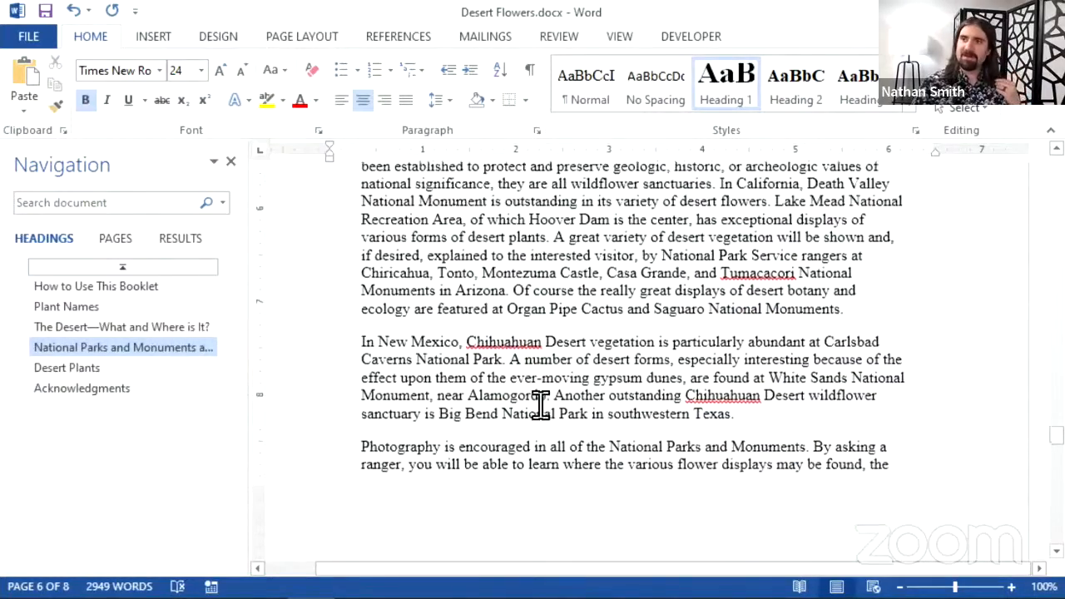
scroll(541, 404, "down", 4)
scroll(540, 405, "up", 4)
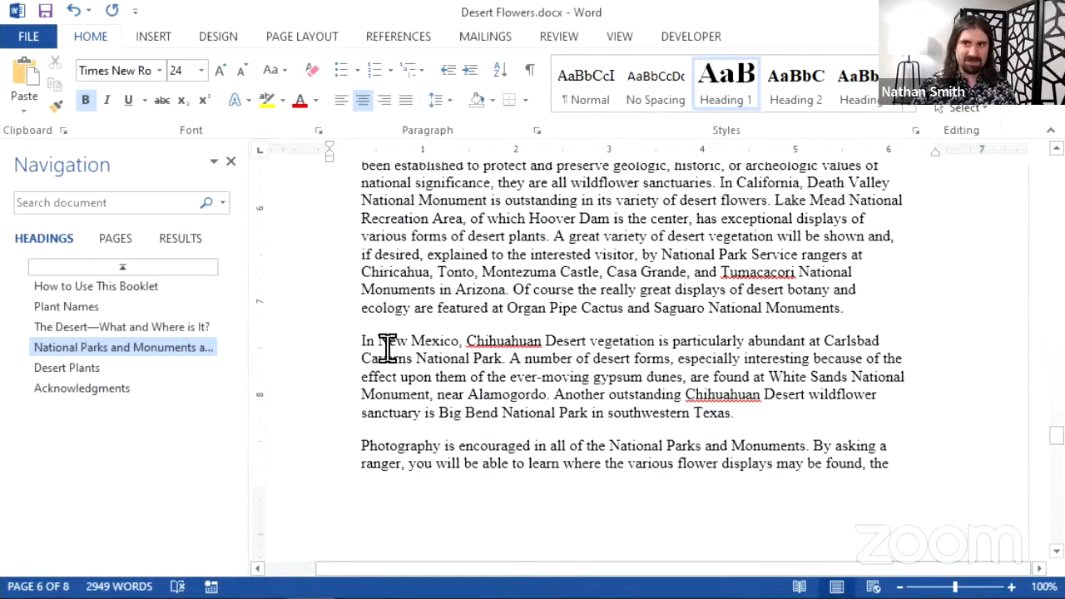
Insert a new line above the paragraph starting "In New Mexico" and add the subheading "New Mexico" in the Heading 2 style.
left_click(389, 340)
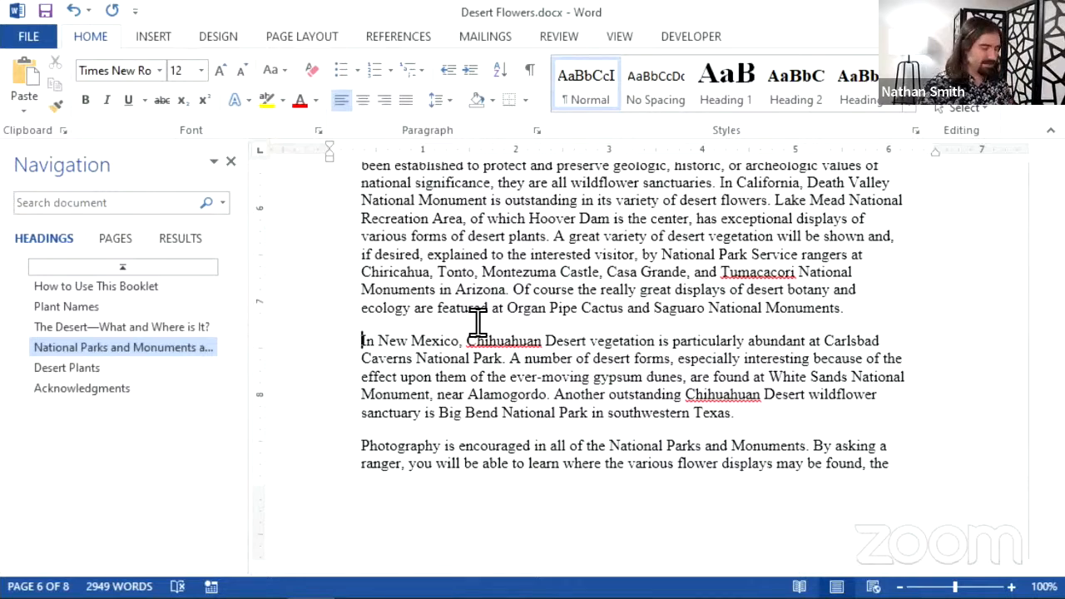
key("Return")
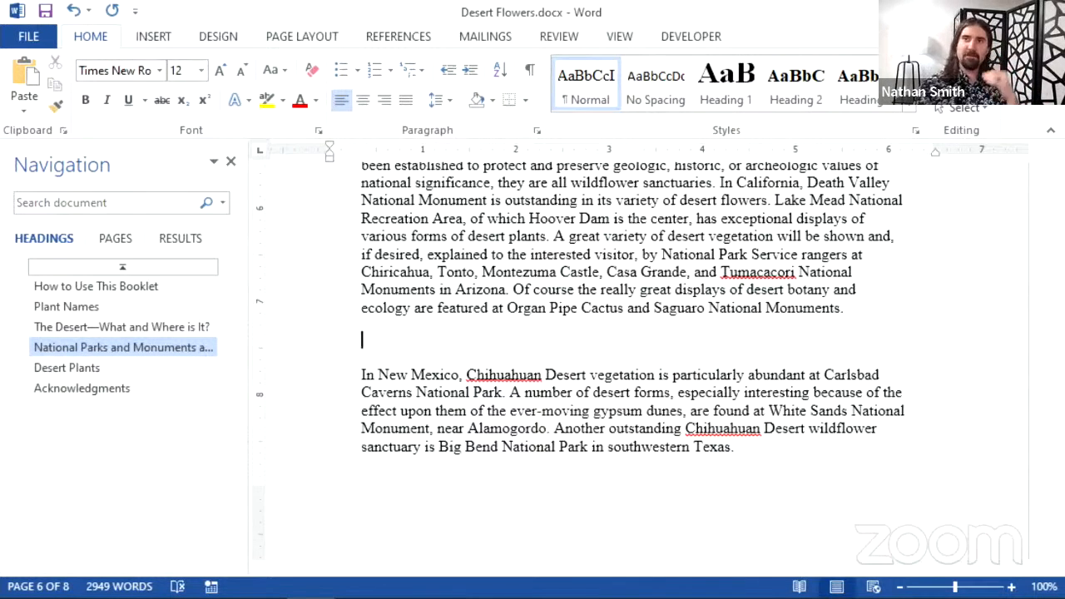
left_click(792, 106)
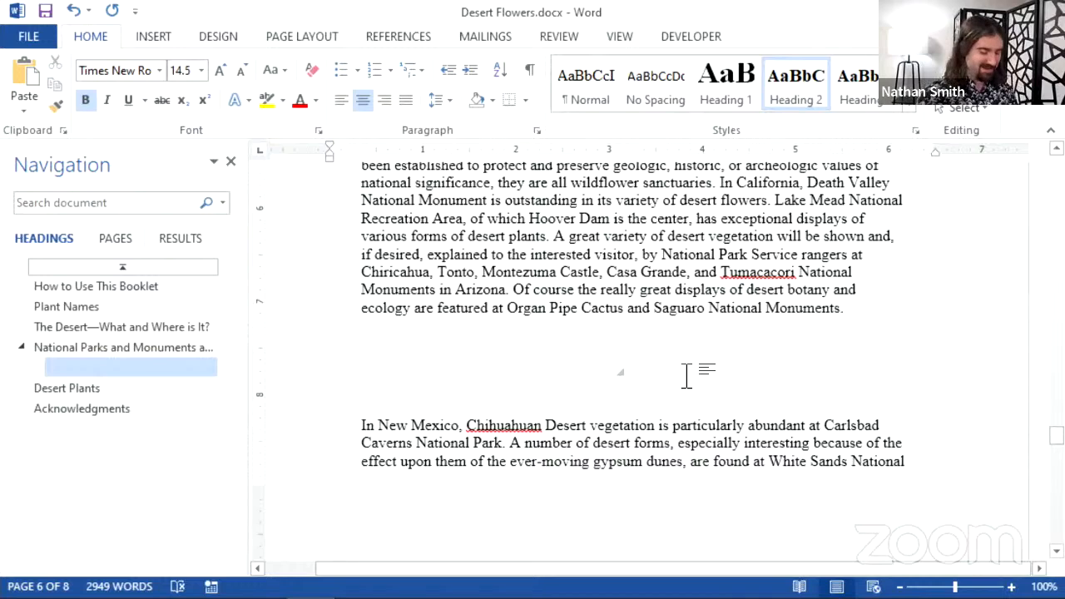
type("New M")
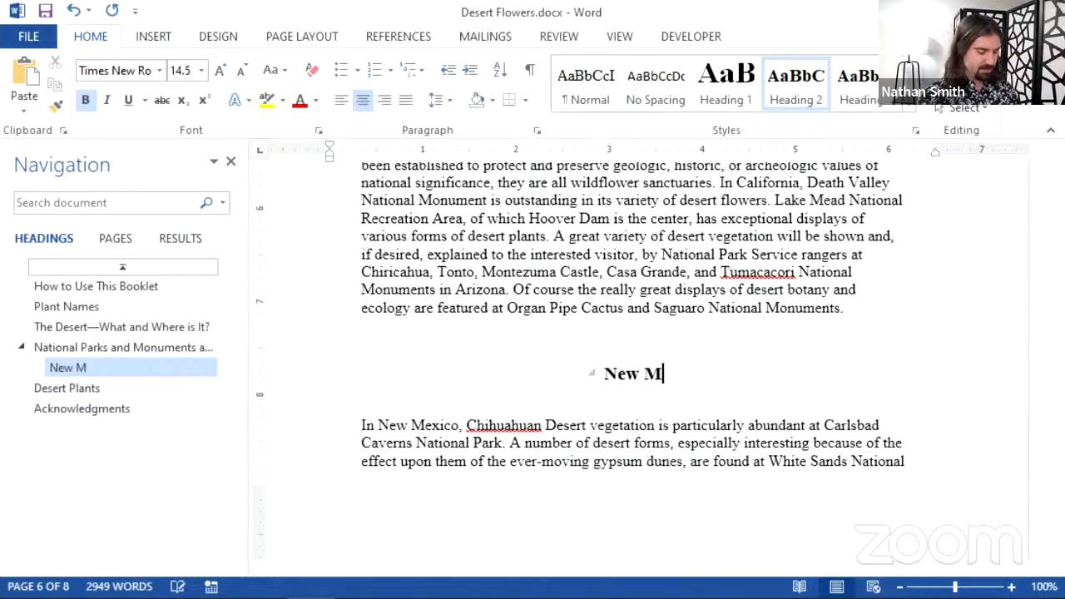
type("exico")
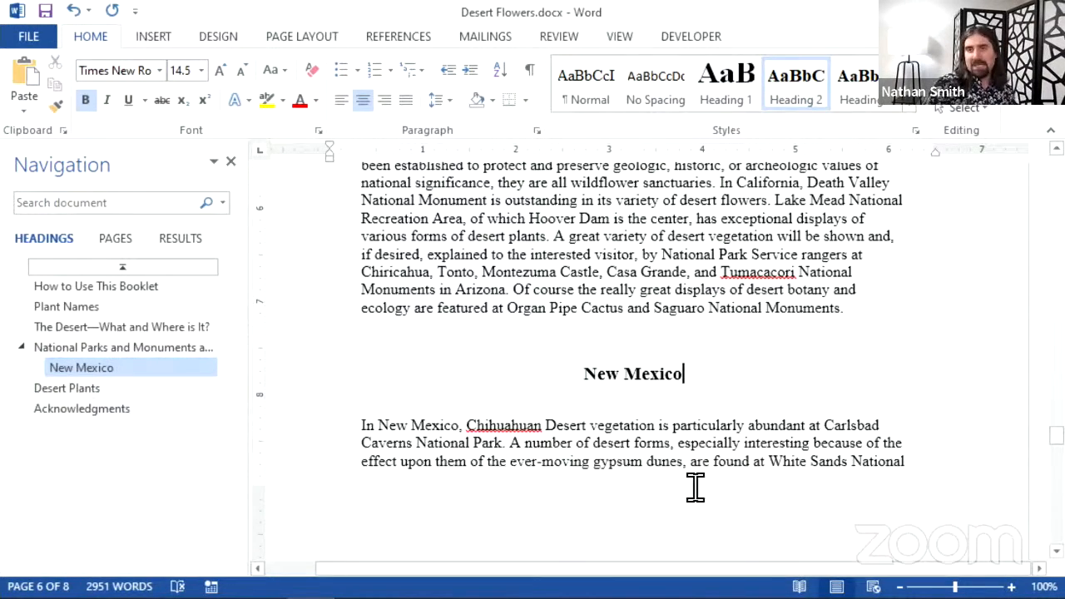
Remove the "New Mexico" subheading text and its Heading 2 style, keeping the blank line above the paragraph.
scroll(653, 403, "up", 4)
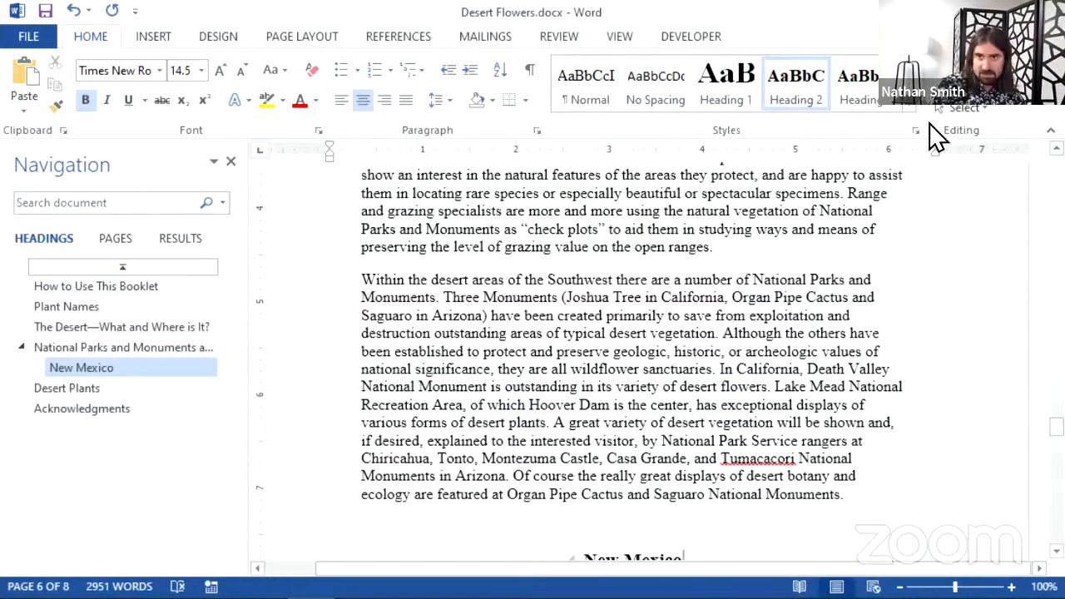
scroll(749, 291, "down", 3)
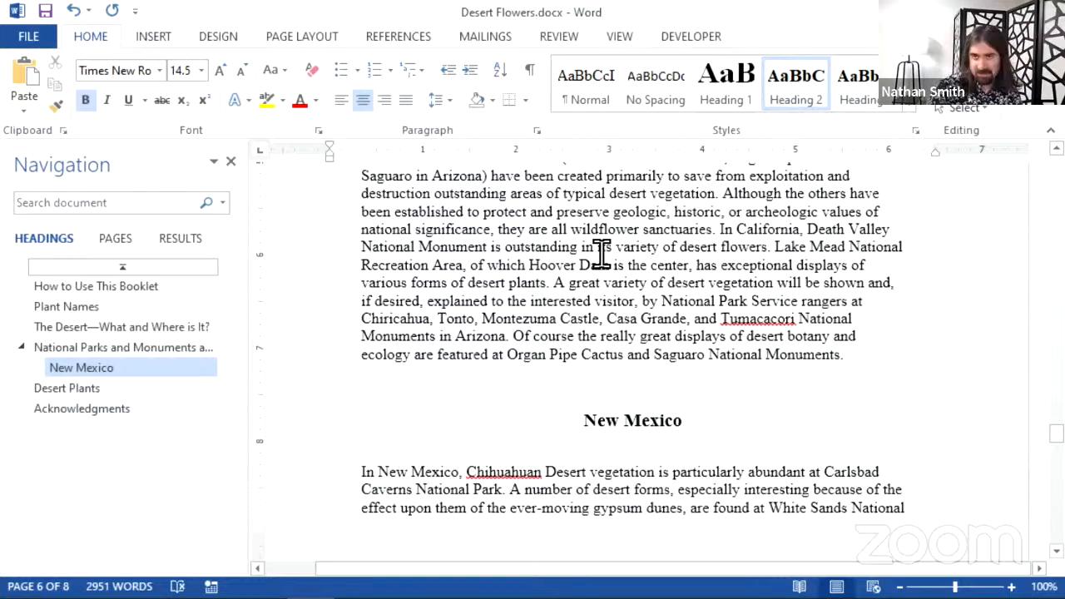
key("BackSpace")
key("BackSpace")
key("BackSpace")
key("BackSpace")
key("BackSpace")
key("BackSpace")
key("BackSpace")
key("BackSpace")
key("BackSpace")
key("BackSpace")
key("BackSpace")
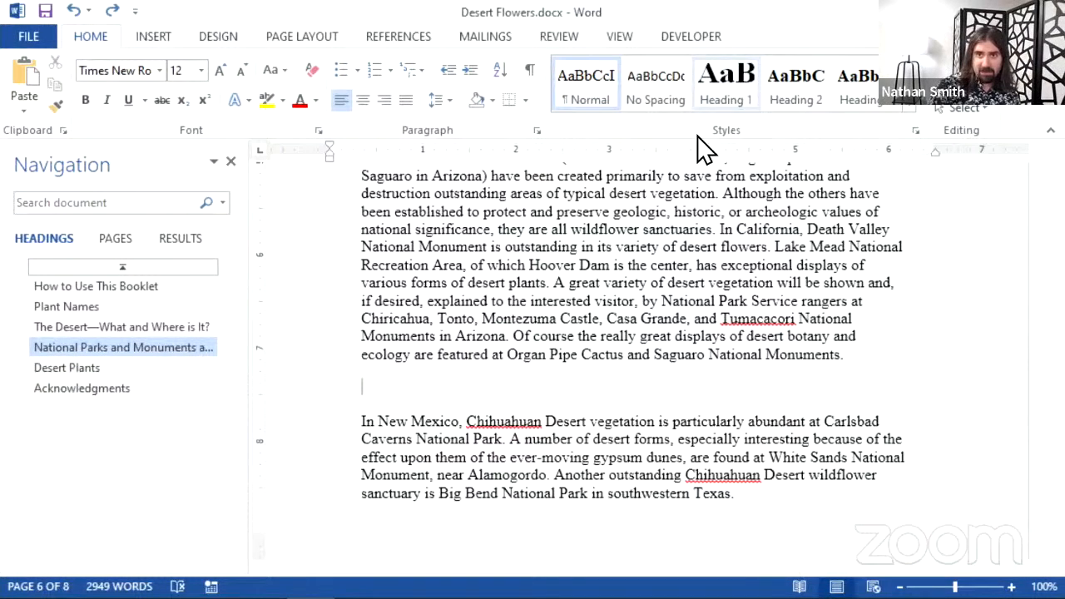
Apply the Heading 2 style to the blank line above the "In New Mexico" paragraph and enter "New Mexico" as its text.
left_click(788, 86)
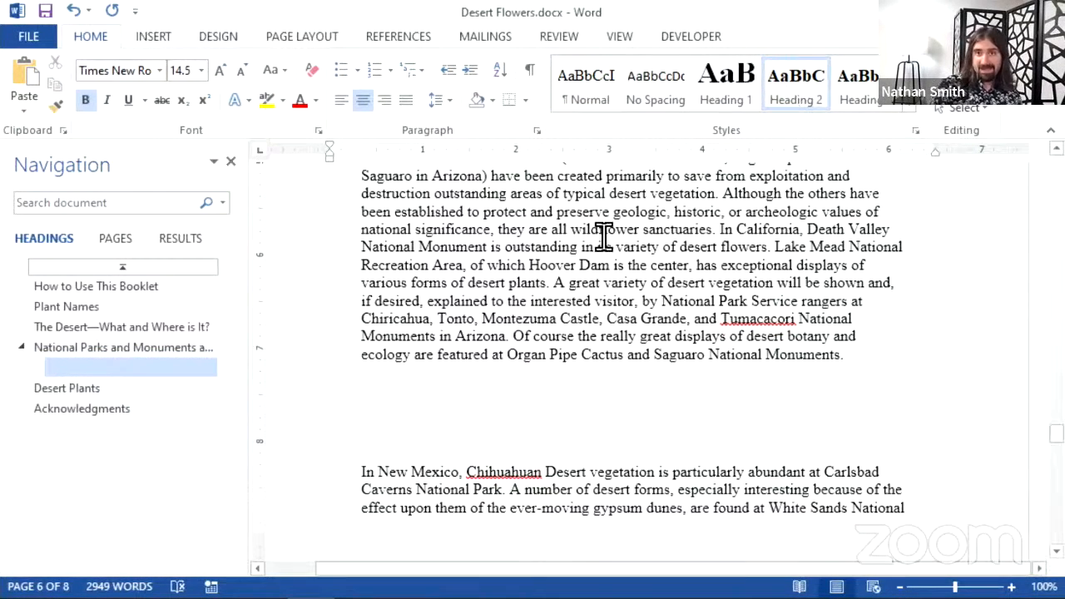
type("Ne")
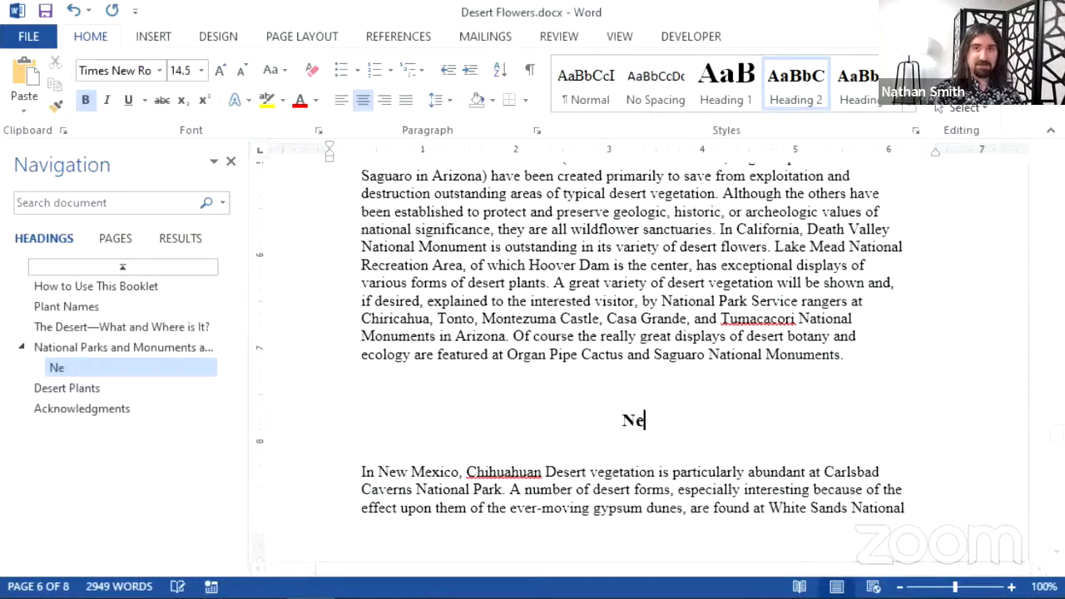
type("w Mexi")
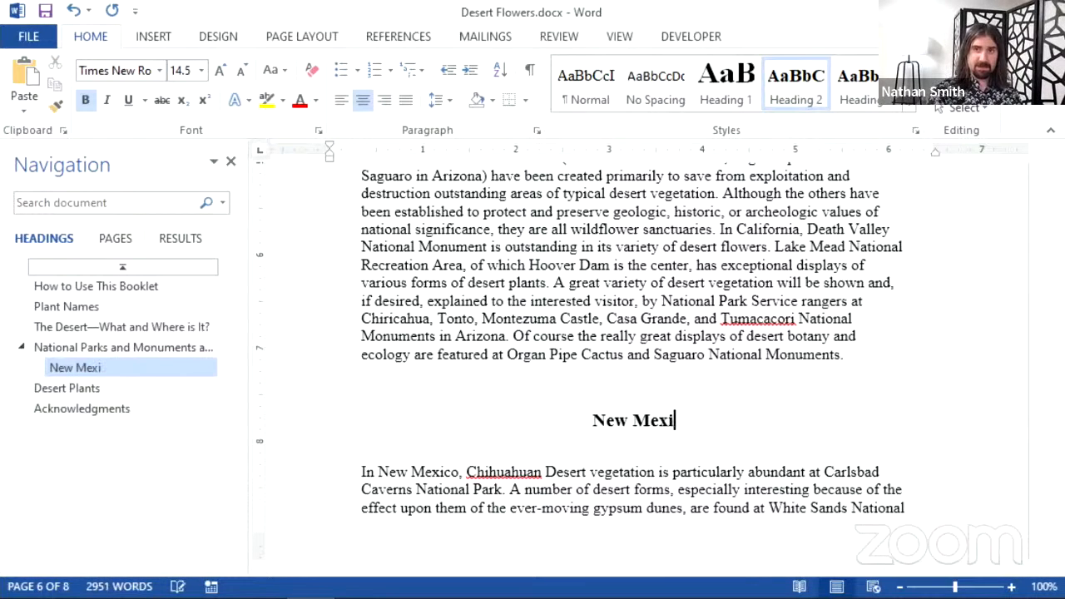
type("co")
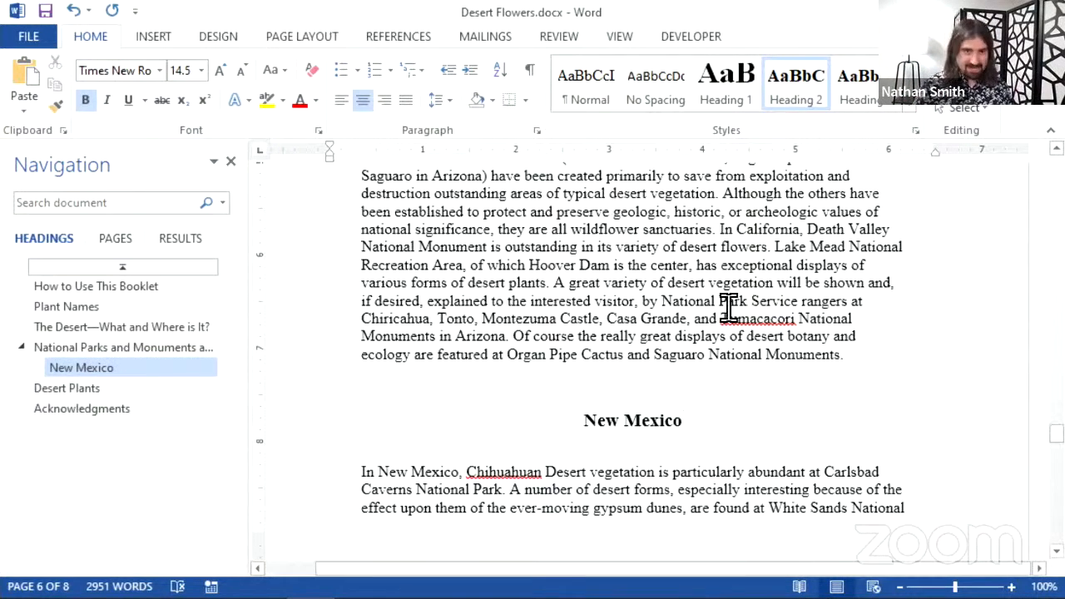
scroll(769, 387, "down", 1)
scroll(773, 385, "down", 10)
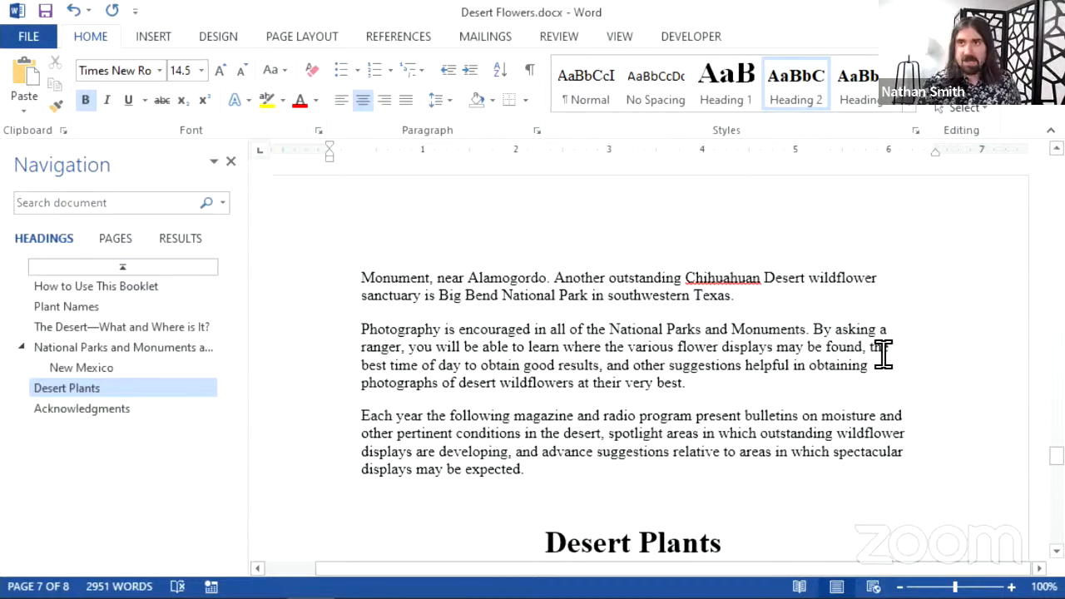
Return to the New Mexico subheading and look through the full gallery of built-in styles.
scroll(744, 413, "up", 1)
scroll(744, 413, "up", 8)
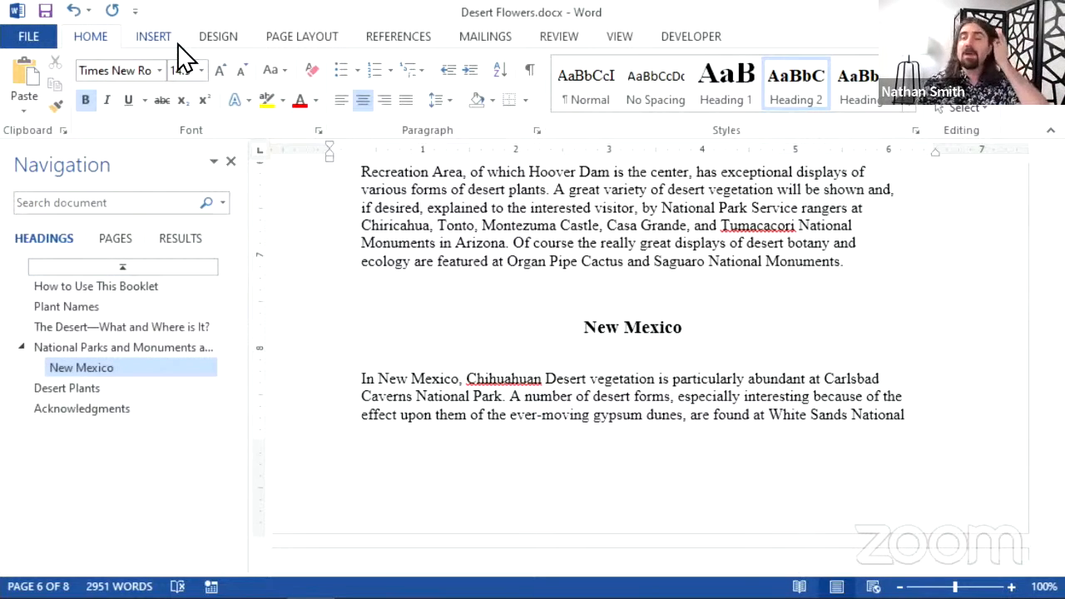
left_click(391, 37)
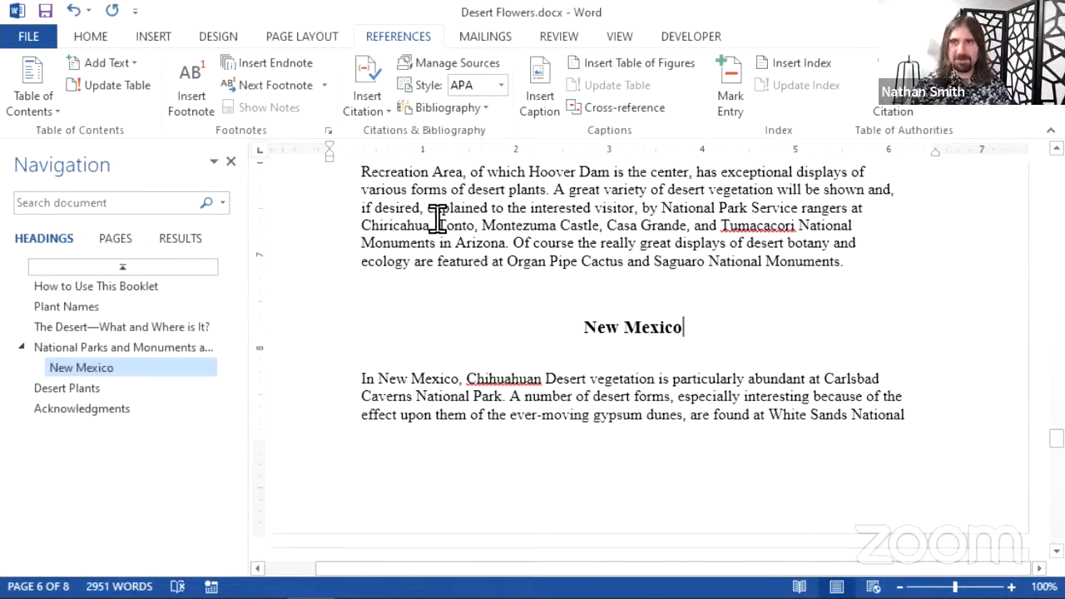
left_click(117, 34)
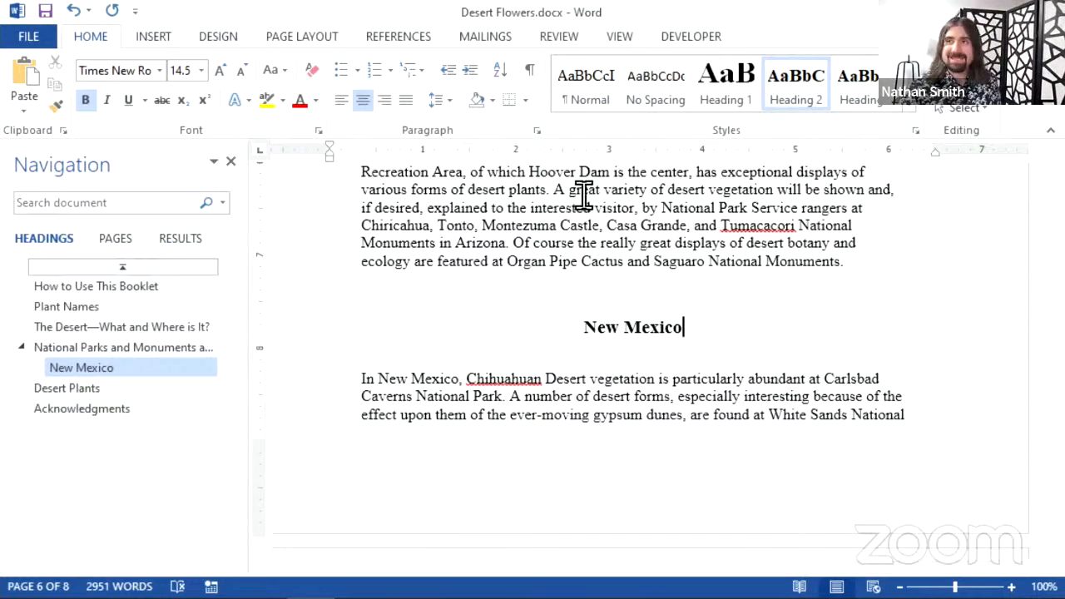
scroll(606, 270, "up", 1)
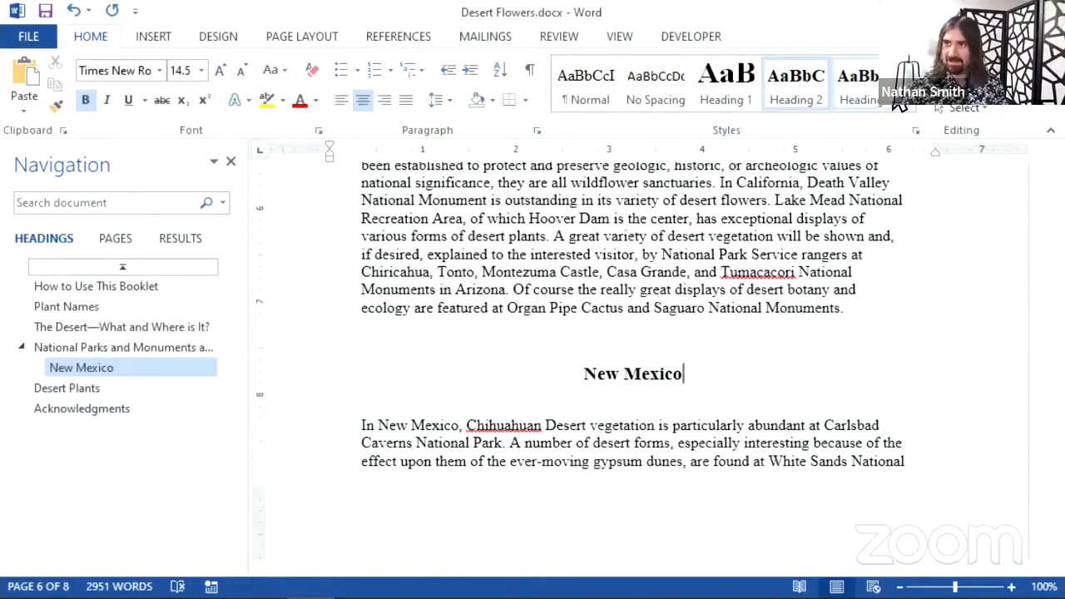
left_click(913, 115)
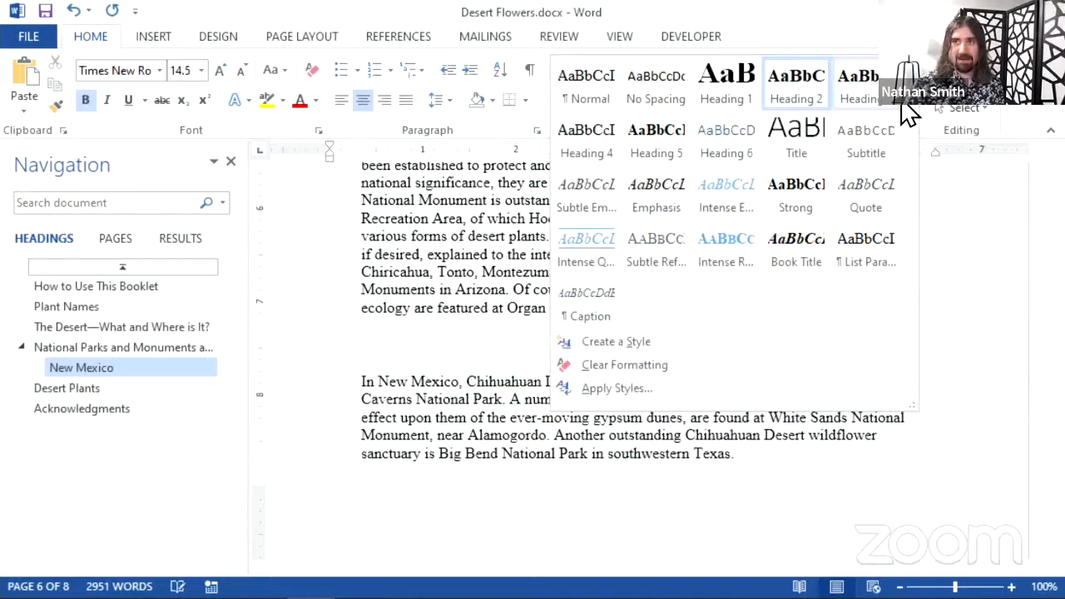
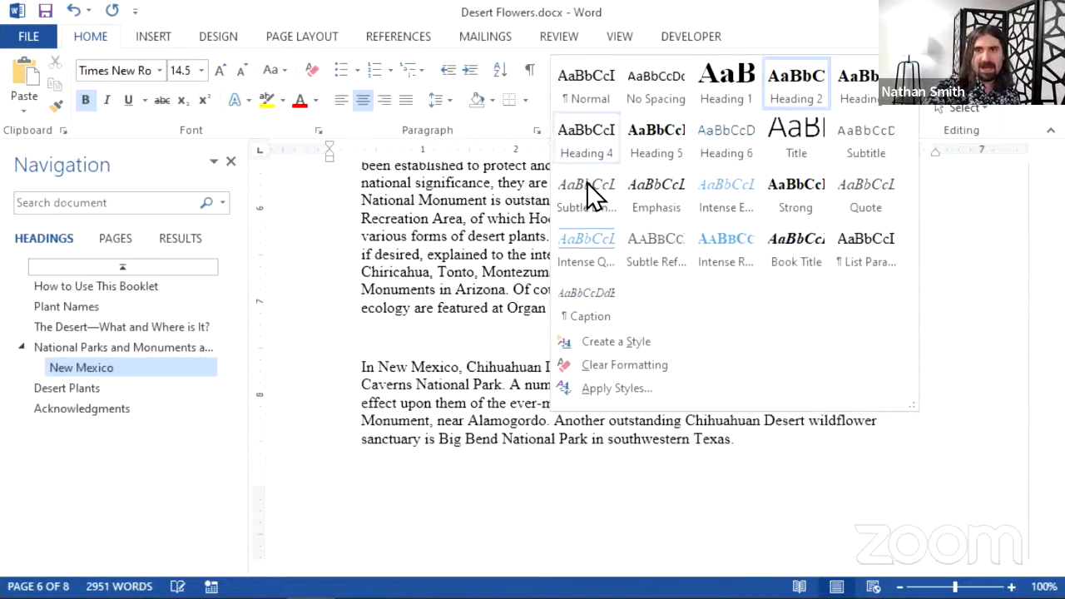
left_click(524, 233)
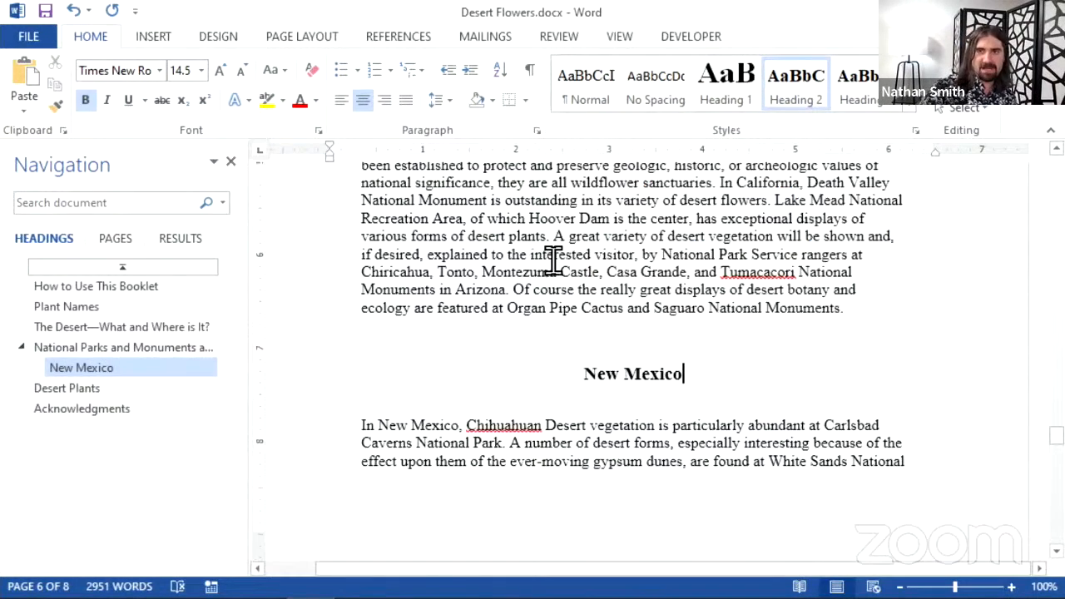
Set the font color of the heading "National Parks and Monuments as Wildflower Sanctuaries" to the orange Accent 2 theme color.
scroll(560, 258, "up", 13)
scroll(607, 215, "up", 3)
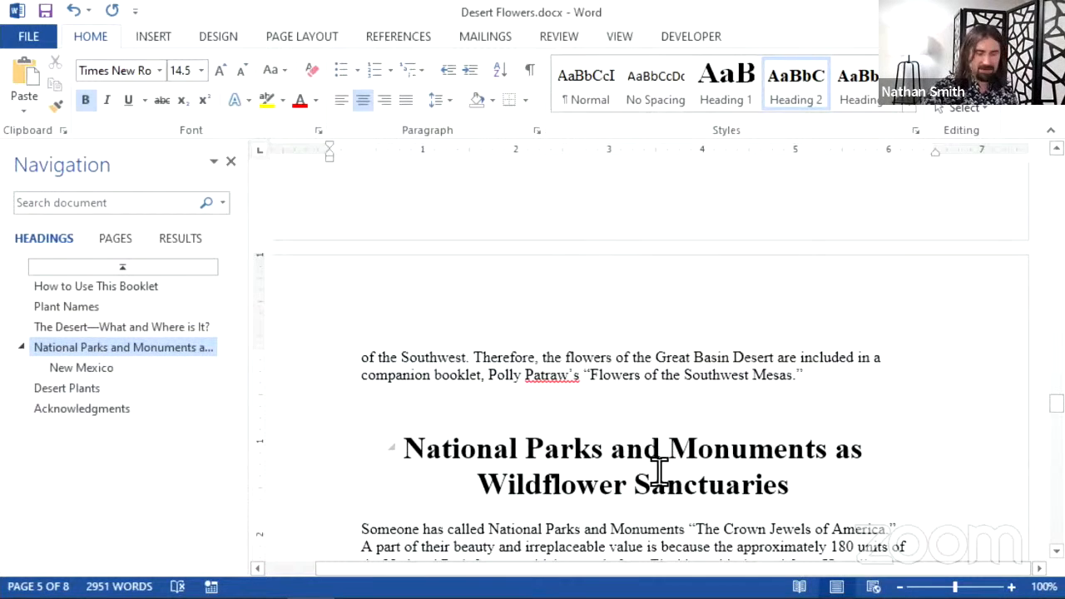
left_click(671, 447)
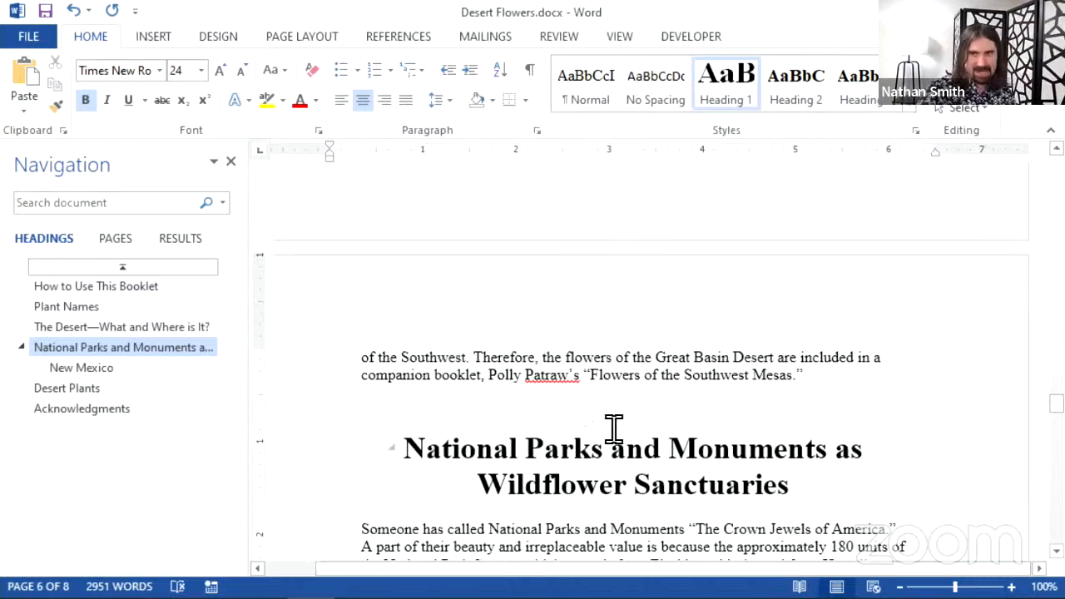
scroll(764, 354, "down", 2)
scroll(766, 354, "down", 5)
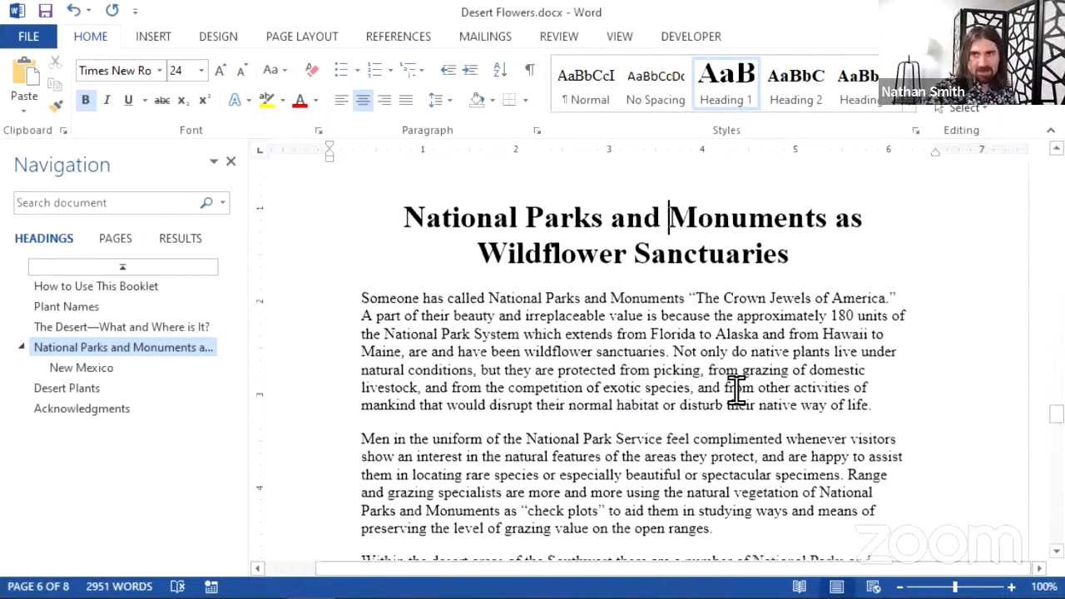
scroll(738, 385, "up", 3)
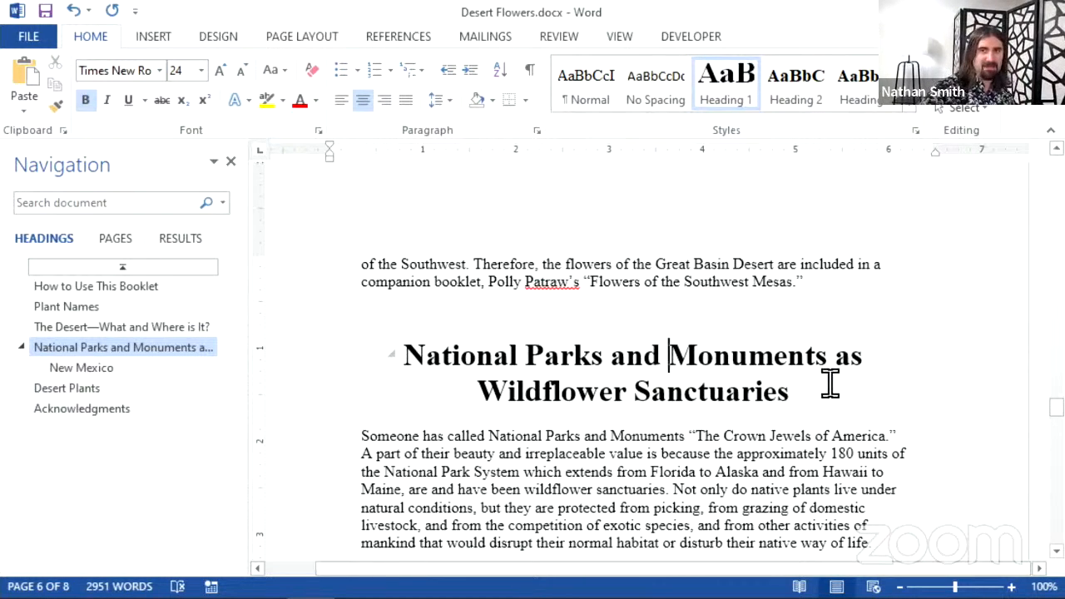
left_click_drag(809, 396, 450, 335)
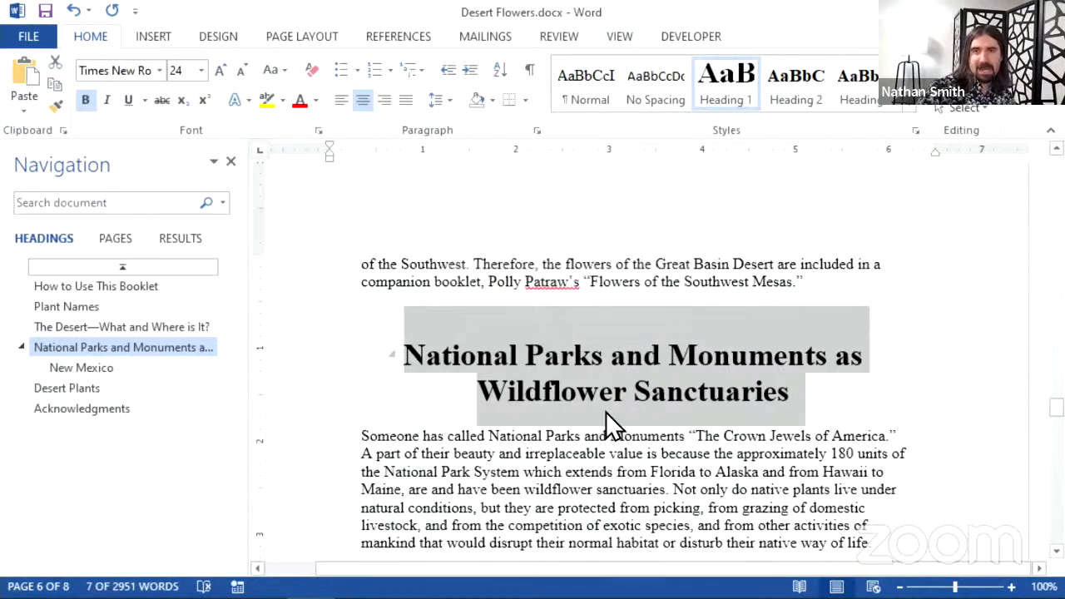
left_click(318, 101)
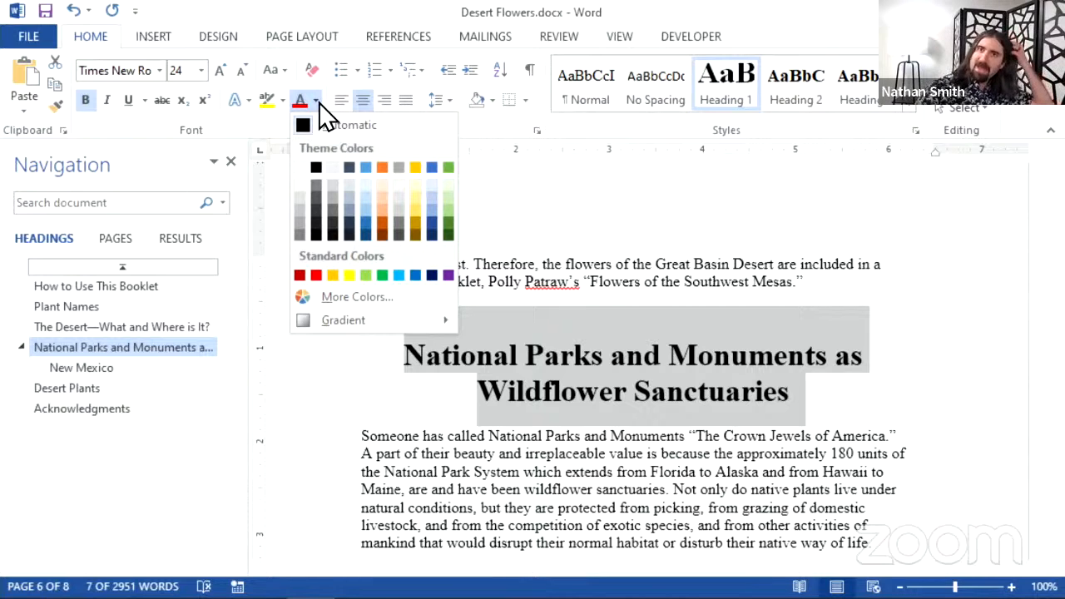
left_click(382, 169)
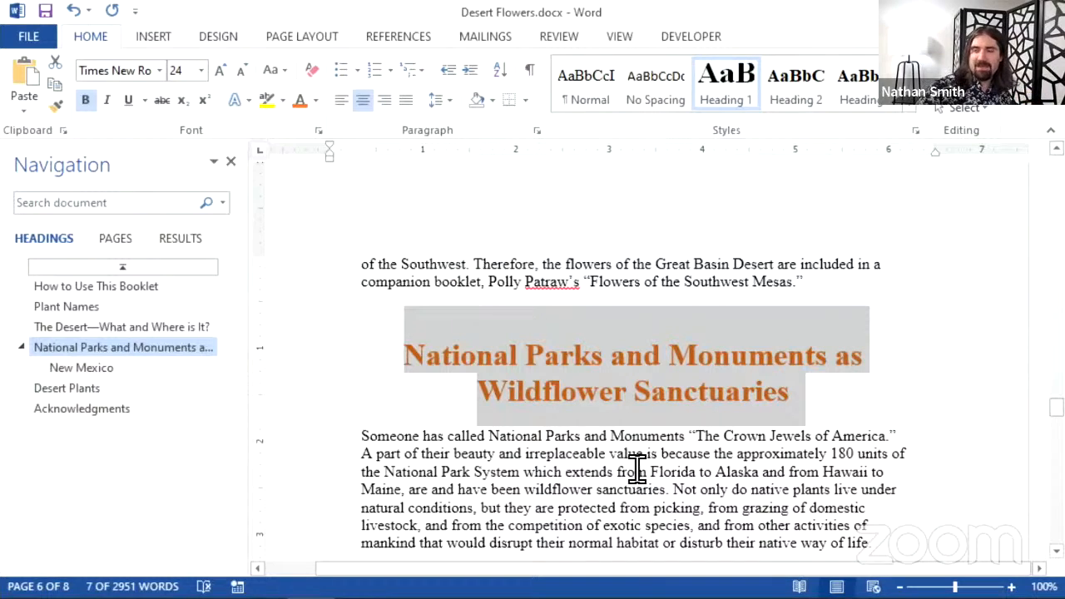
Update the Heading 1 style to match the selected orange "National Parks and Monuments as Wildflower Sanctuaries" heading.
scroll(630, 392, "down", 15)
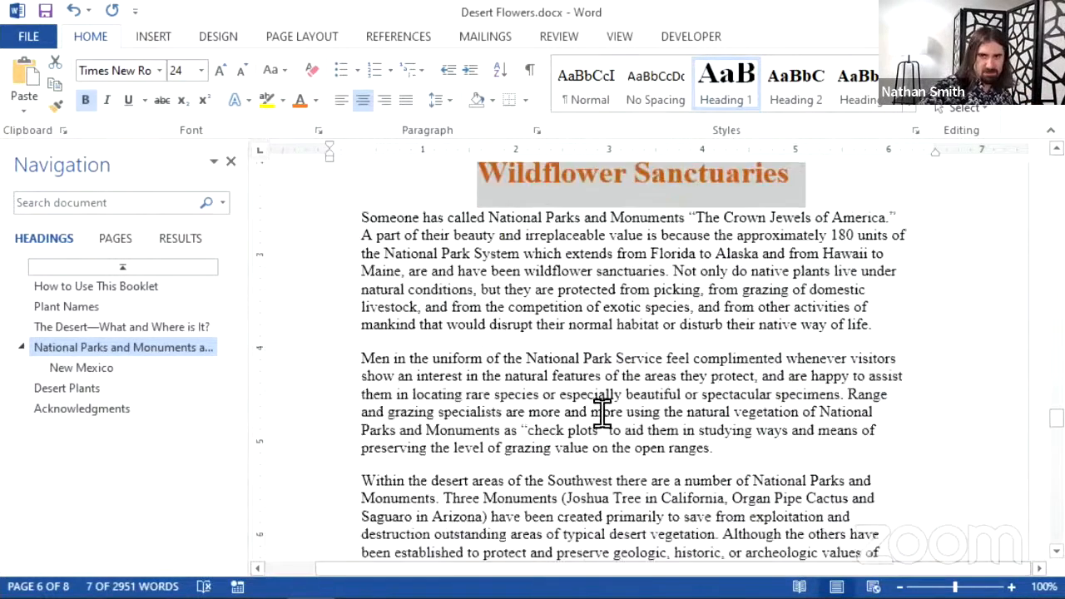
scroll(583, 376, "up", 2)
scroll(591, 359, "down", 12)
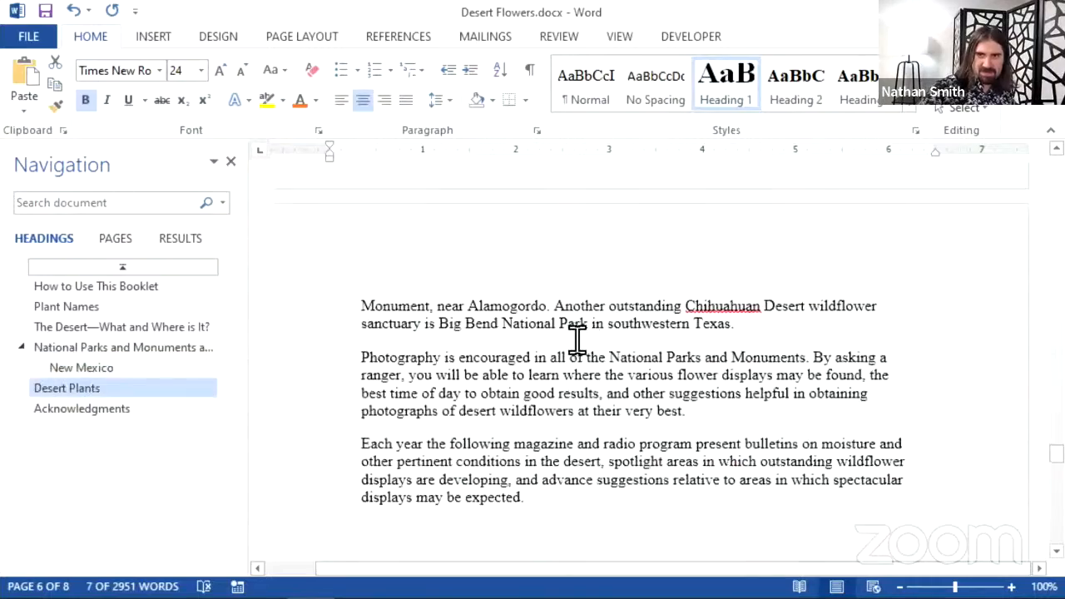
scroll(589, 326, "up", 1)
scroll(589, 326, "up", 15)
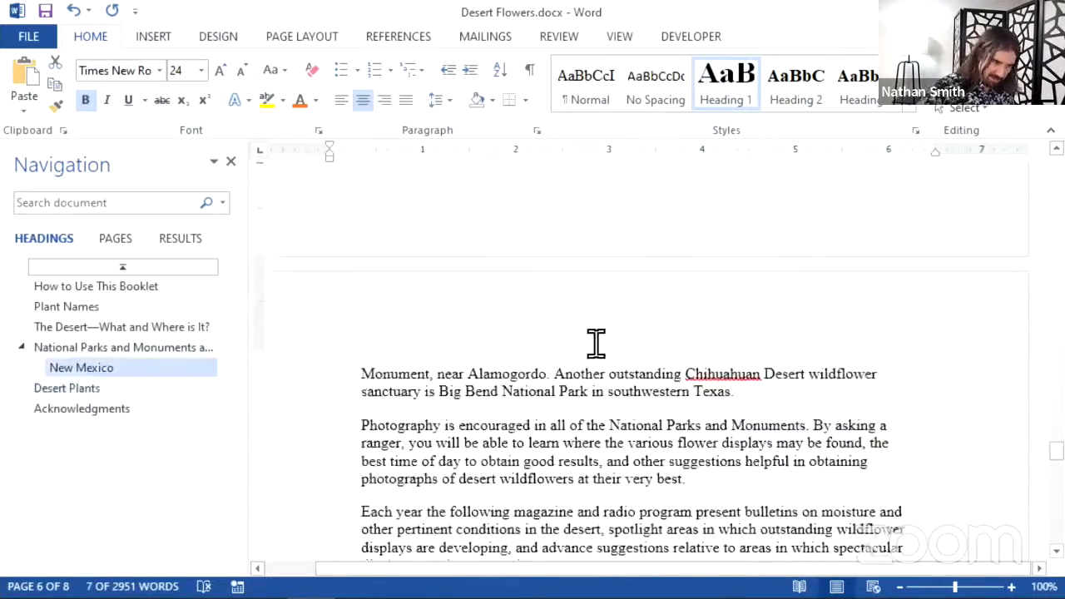
scroll(648, 356, "up", 4)
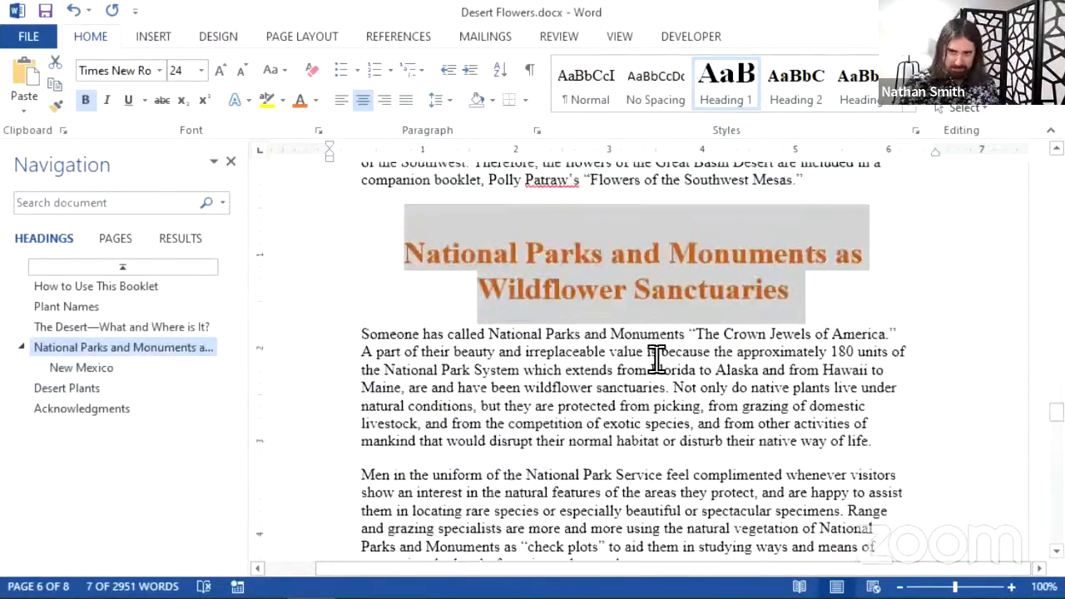
scroll(597, 340, "up", 4)
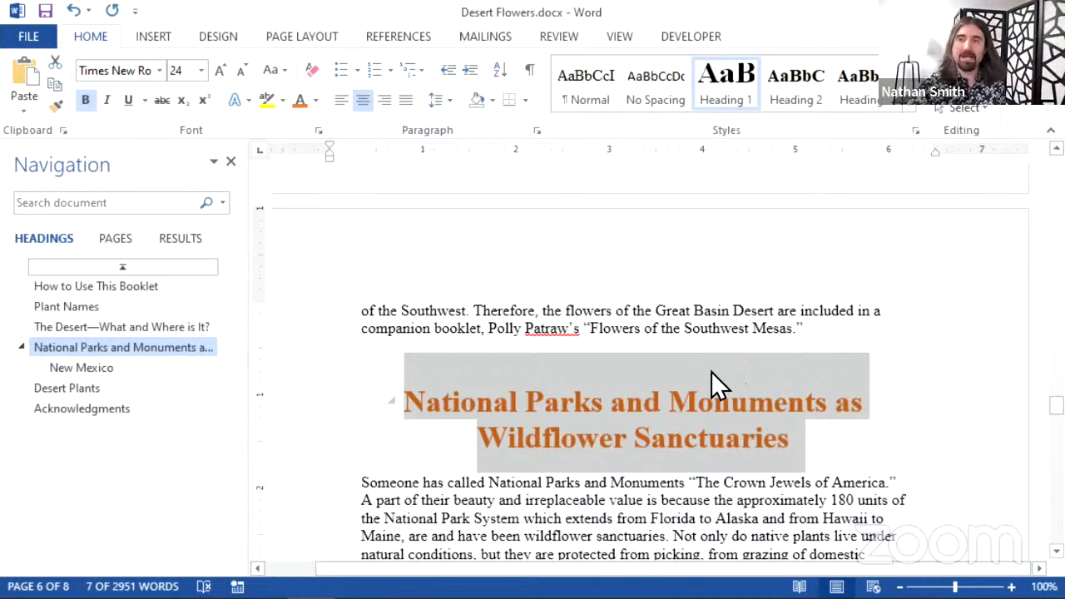
right_click(661, 429)
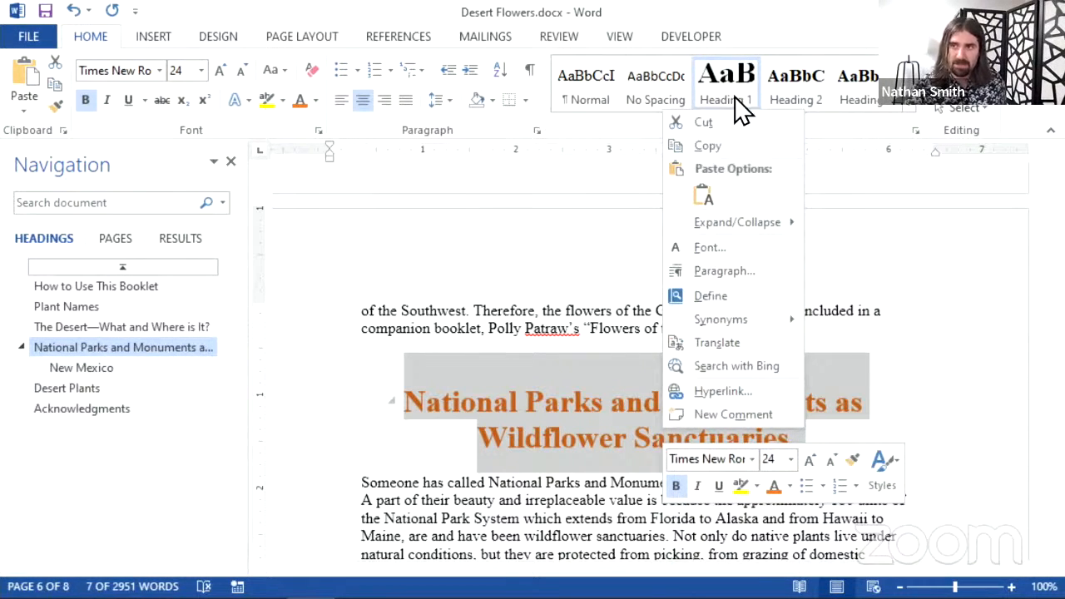
left_click(770, 25)
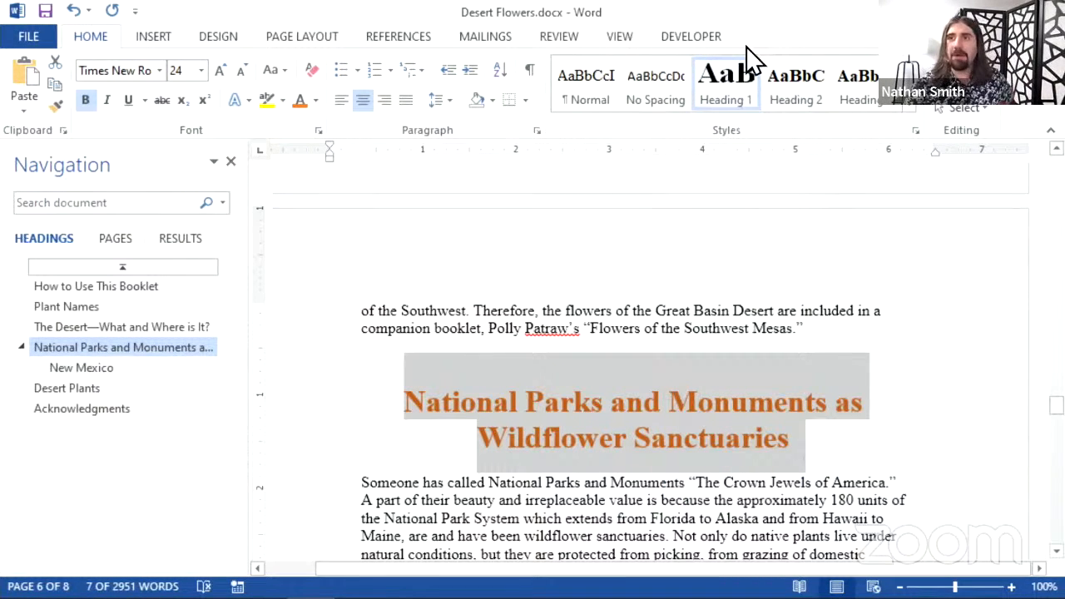
right_click(731, 93)
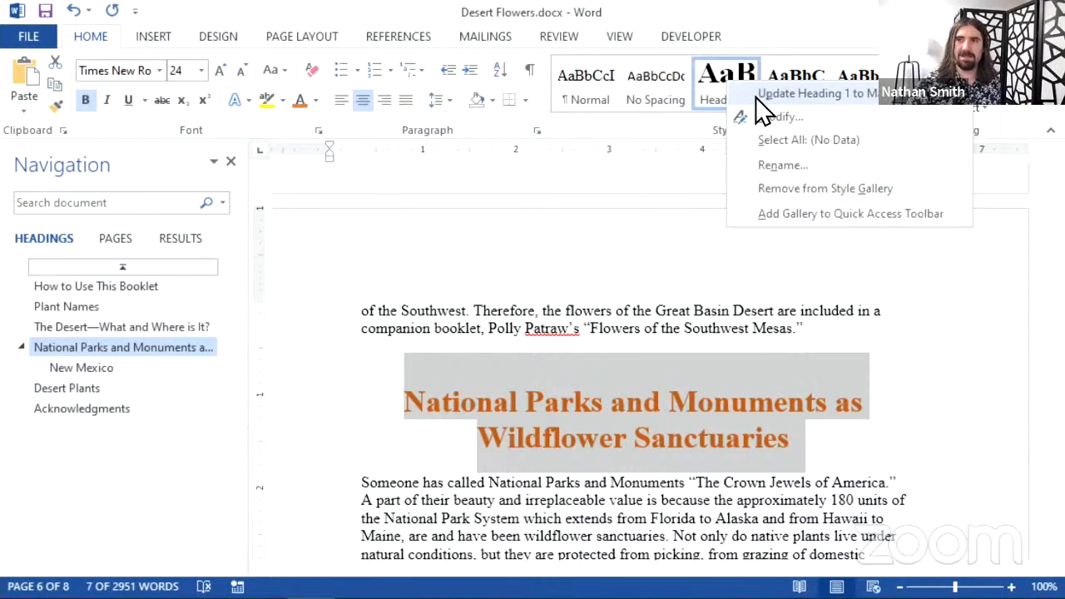
left_click(764, 95)
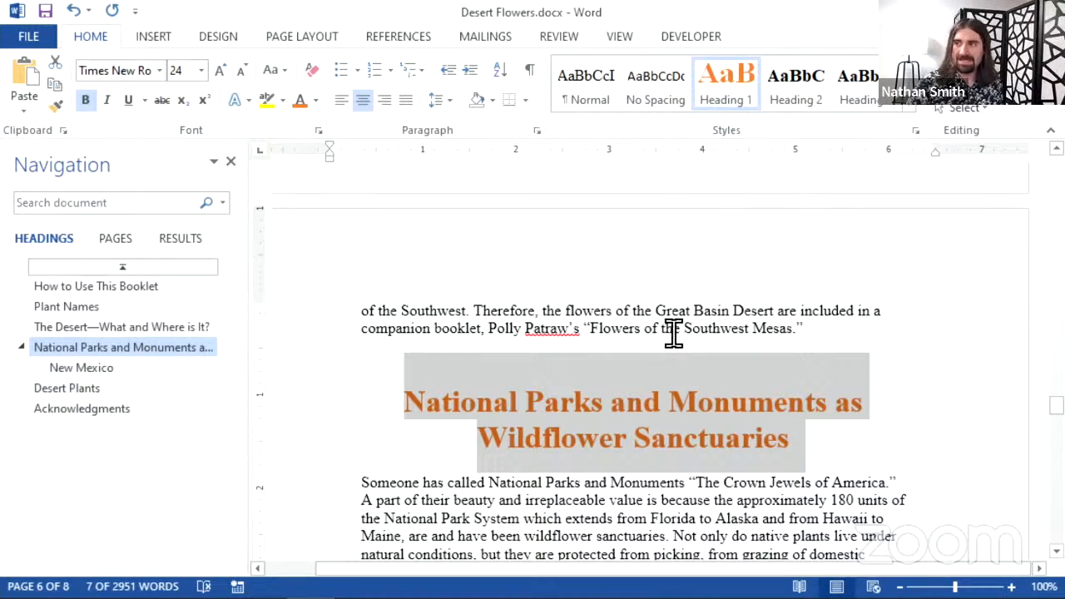
Check the color of the other Heading 1 headings, Desert Plants and Acknowledgments, through the end of the document.
scroll(740, 411, "down", 4)
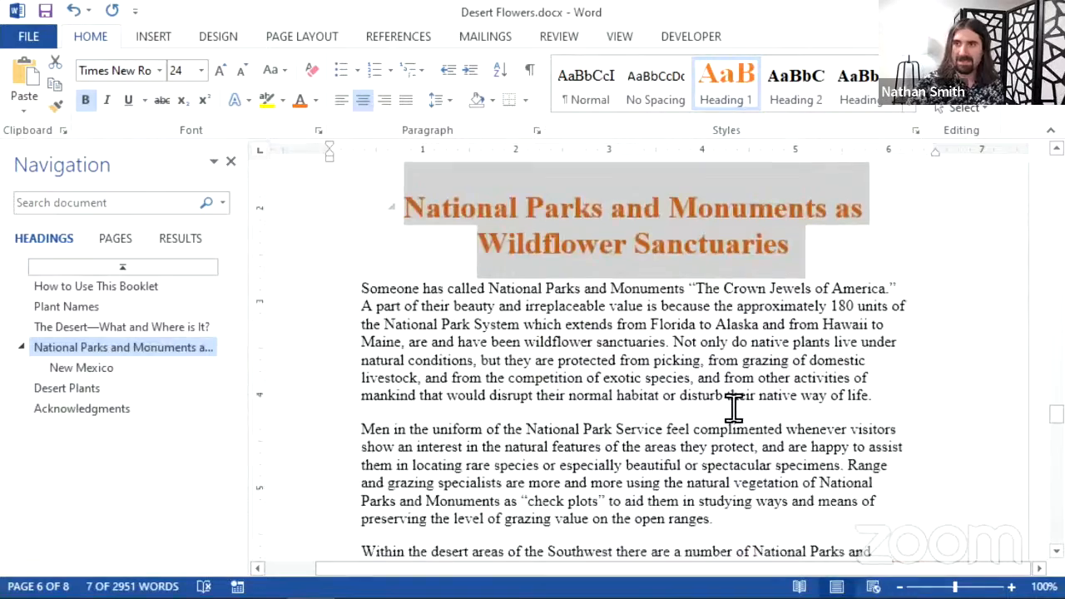
scroll(736, 409, "down", 20)
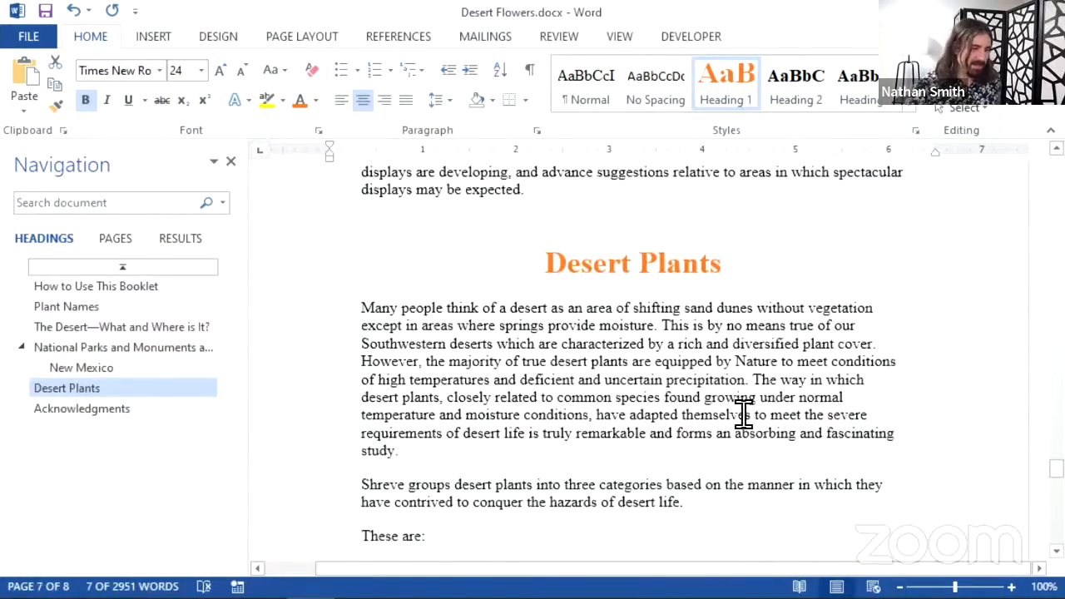
scroll(756, 364, "down", 3)
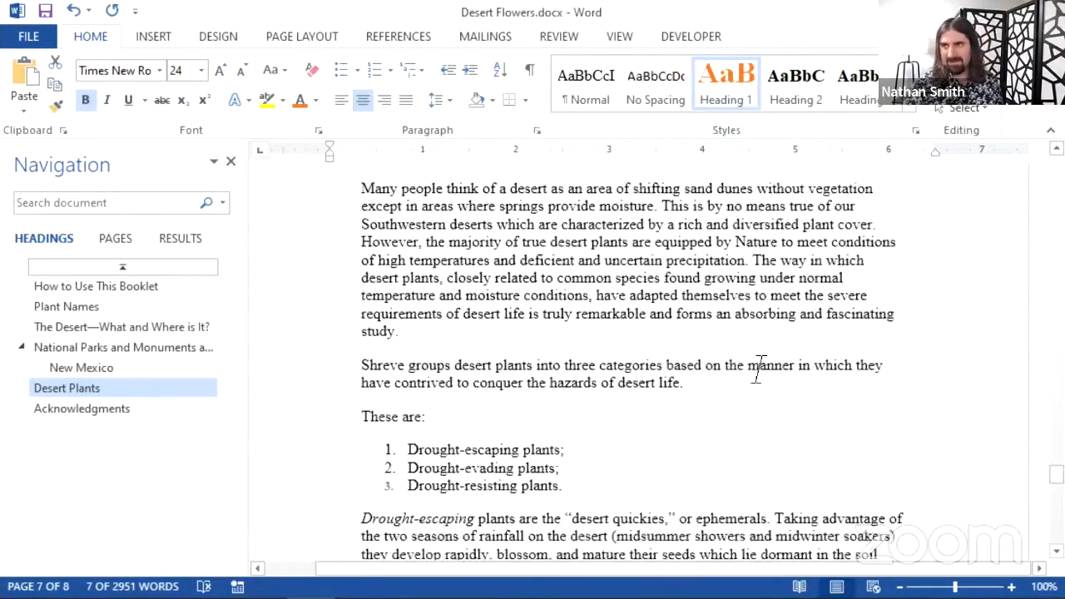
scroll(760, 366, "down", 20)
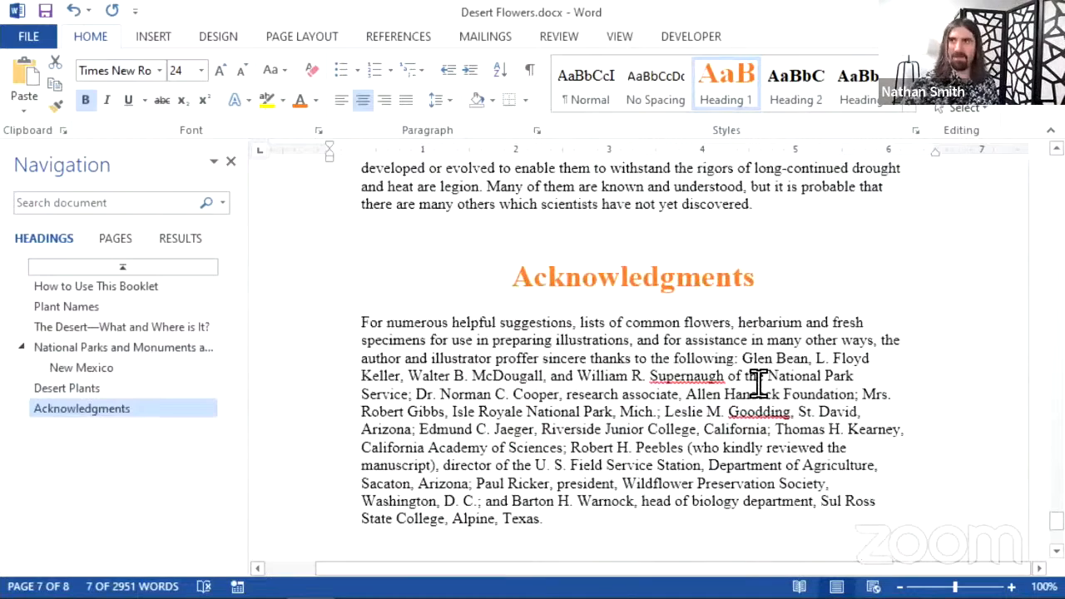
scroll(758, 383, "down", 3)
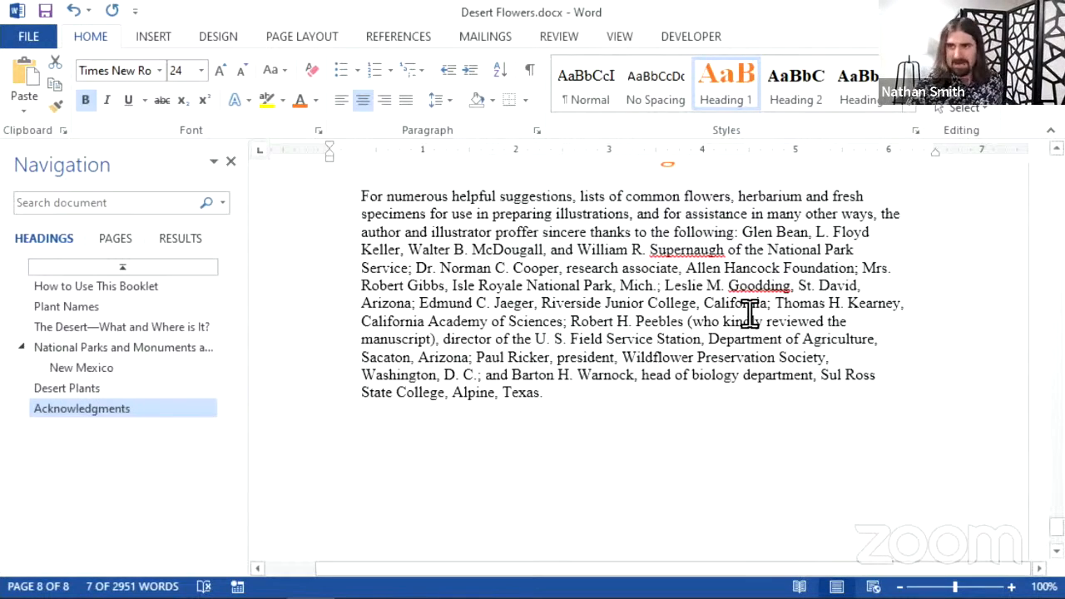
scroll(748, 354, "up", 4)
scroll(747, 353, "up", 5)
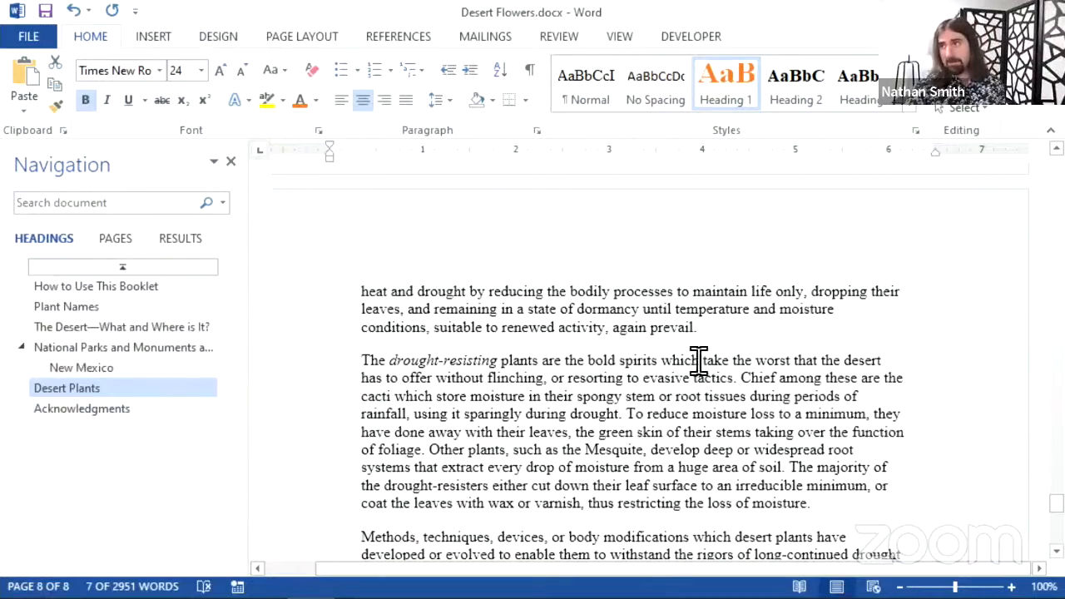
scroll(678, 258, "up", 6)
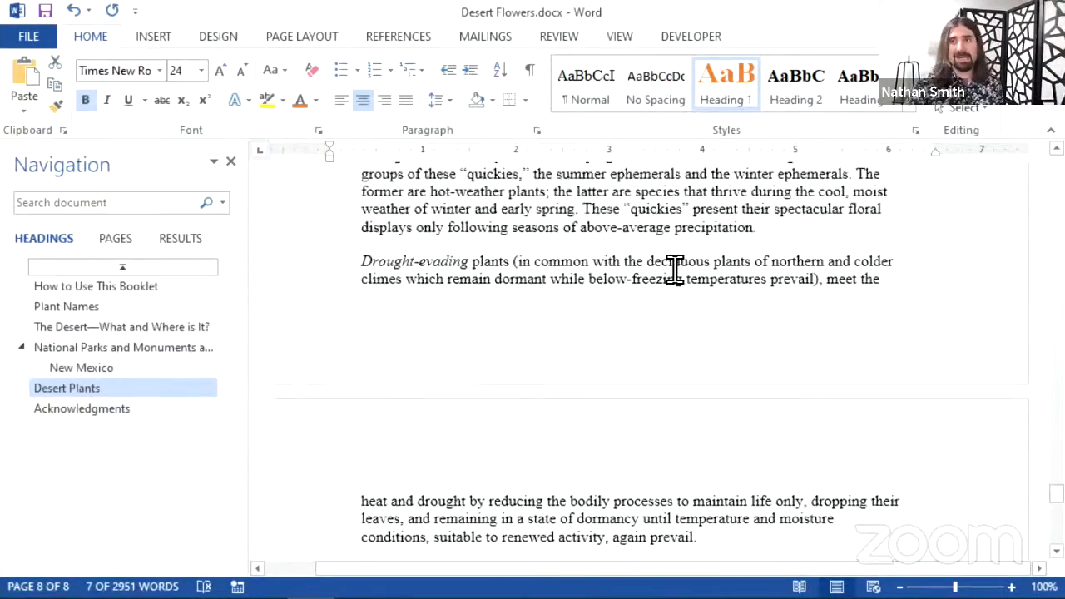
scroll(541, 290, "up", 2)
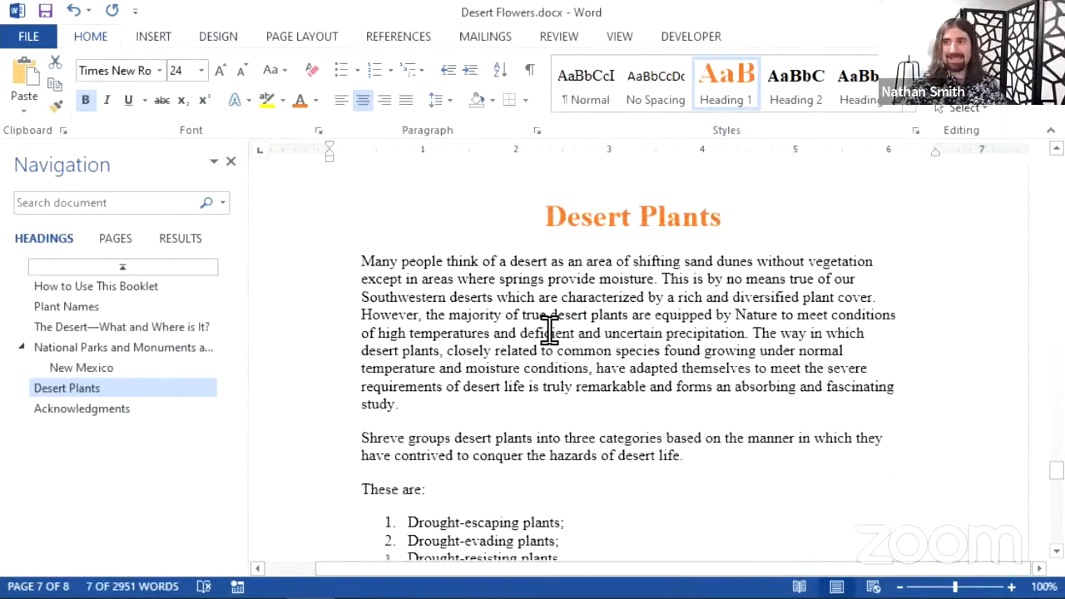
Review the formatting options in the Heading 1 style's settings and add an underline to the style.
right_click(709, 95)
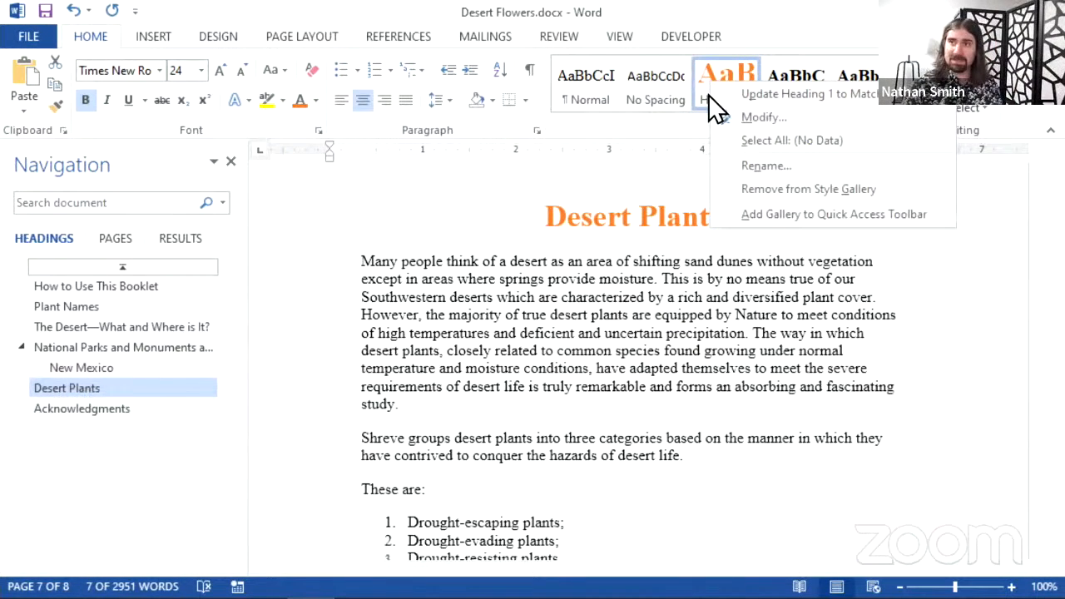
left_click(745, 123)
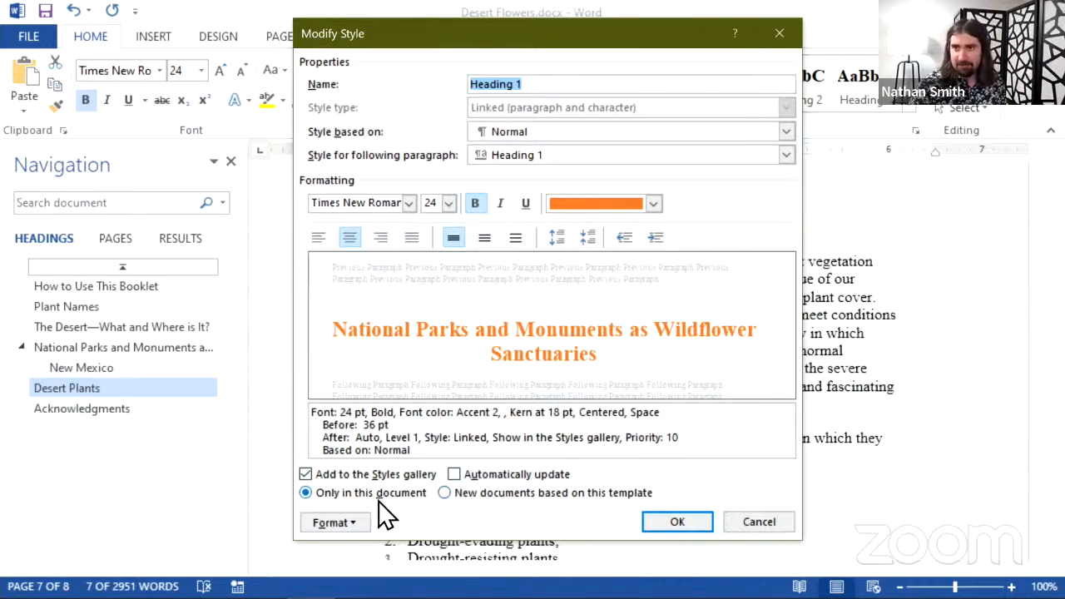
left_click(363, 523)
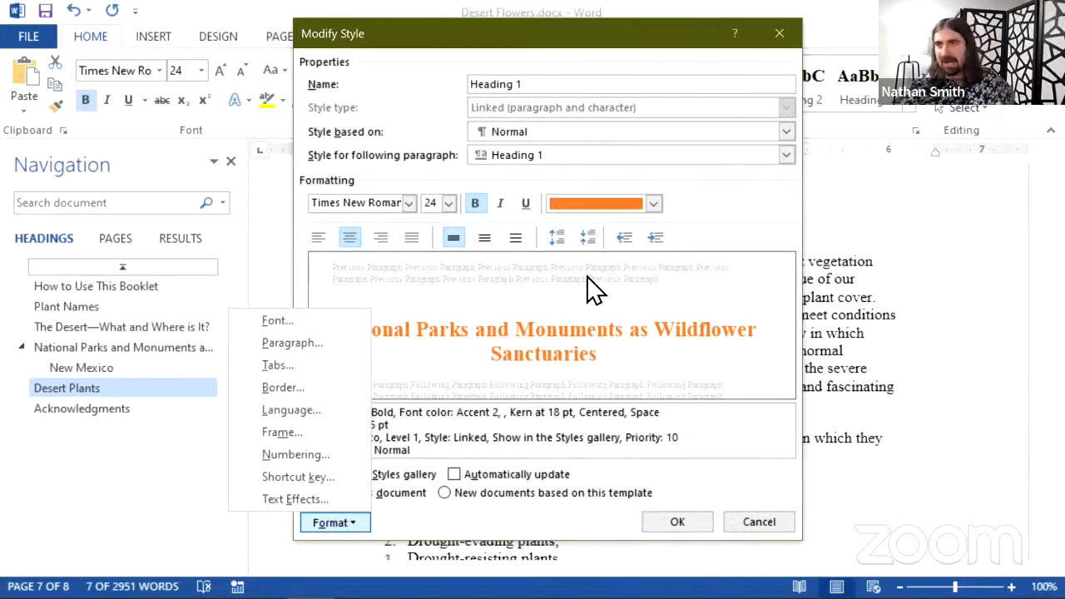
left_click(633, 310)
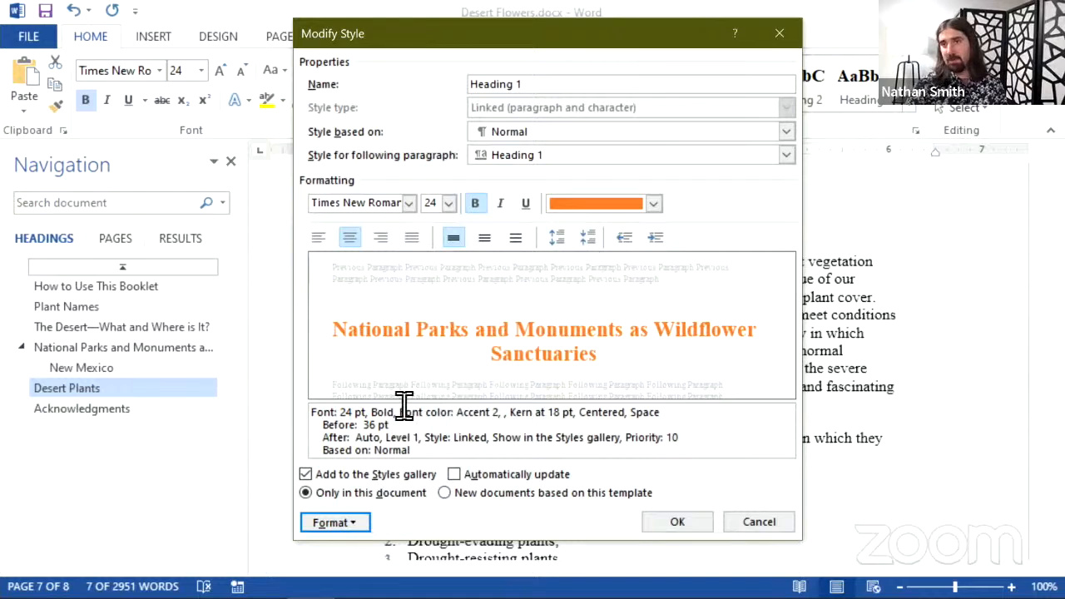
left_click(361, 516)
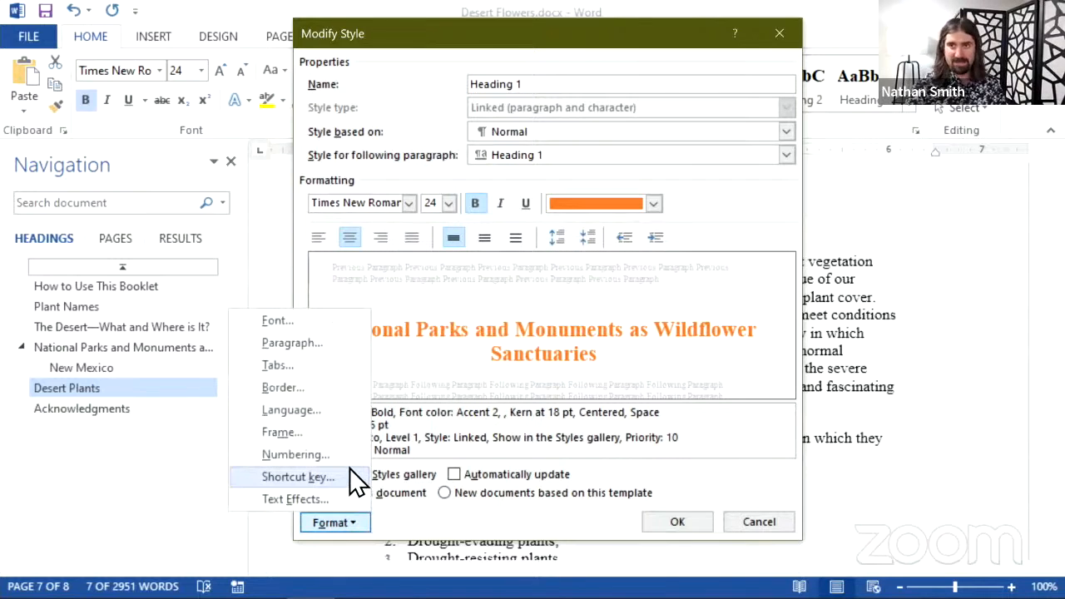
left_click(507, 382)
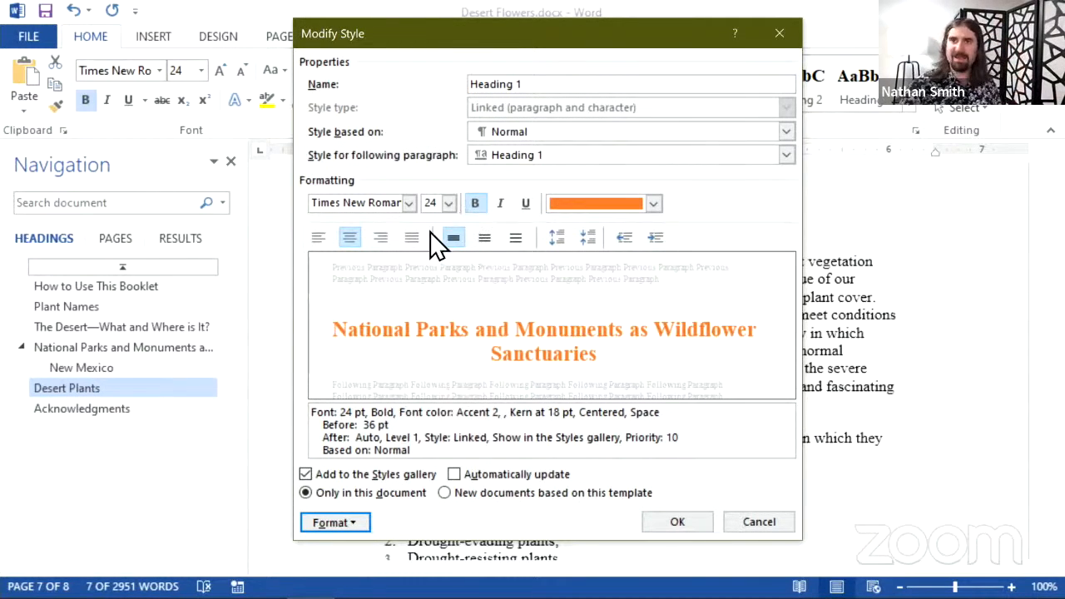
left_click(523, 203)
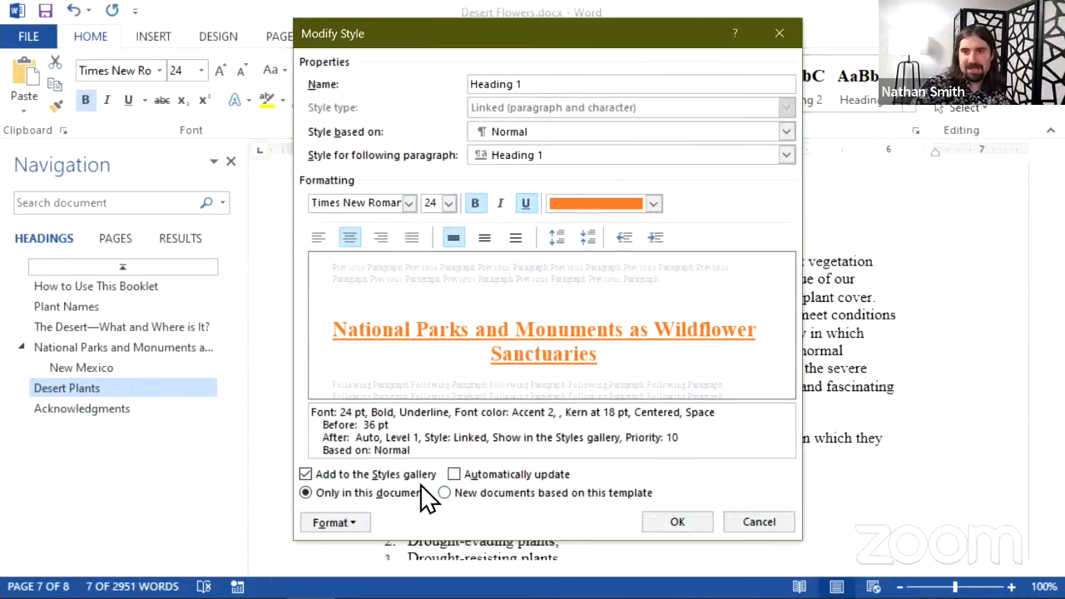
left_click(672, 524)
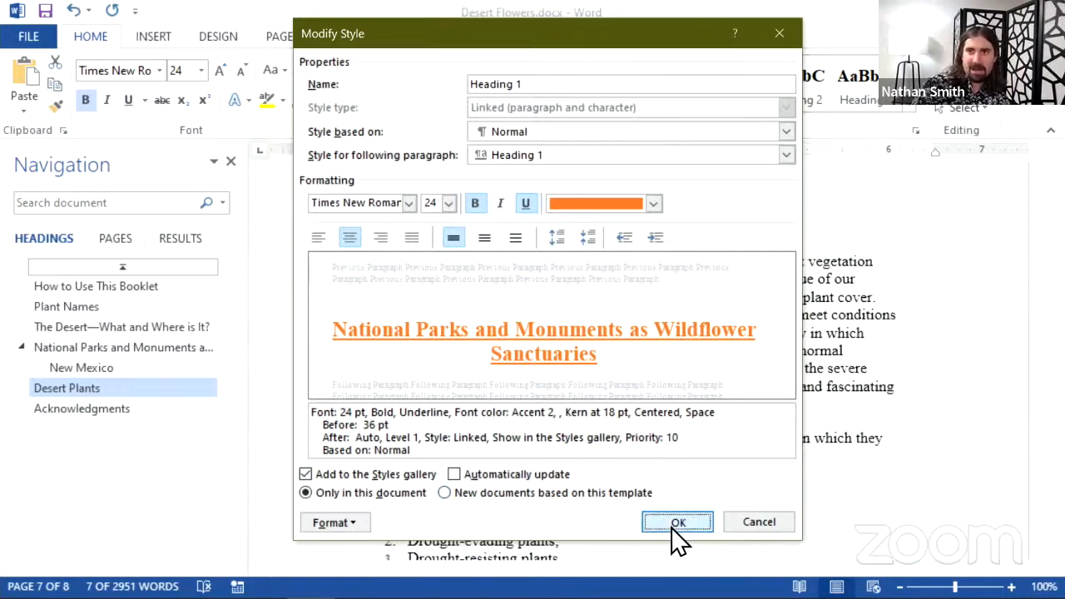
Check how the modified Heading 1 style looks on the Acknowledgments heading, through the end of the document.
scroll(643, 273, "down", 20)
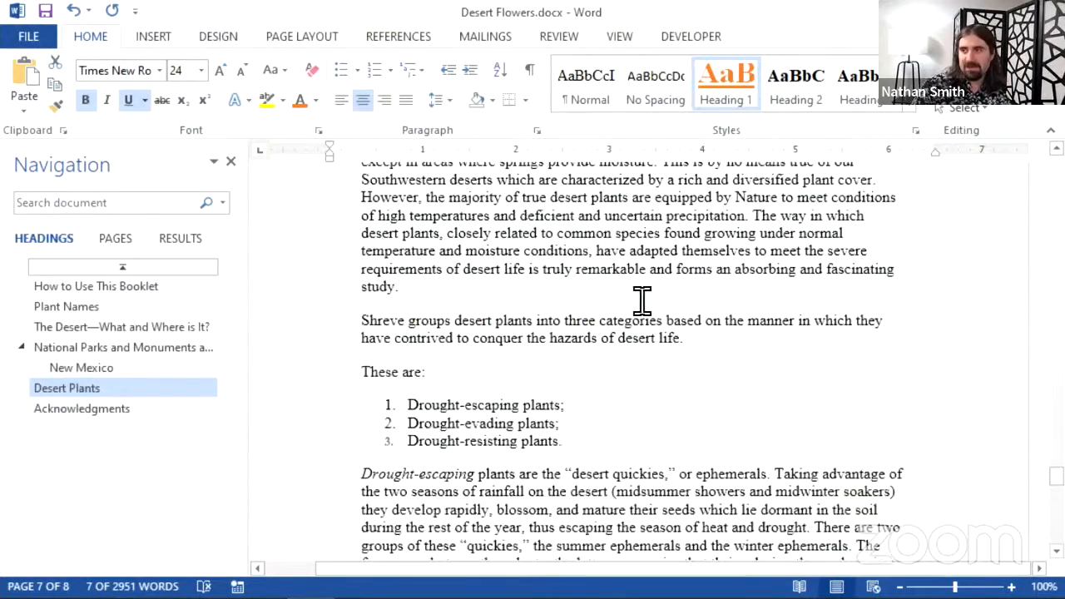
scroll(657, 372, "down", 3)
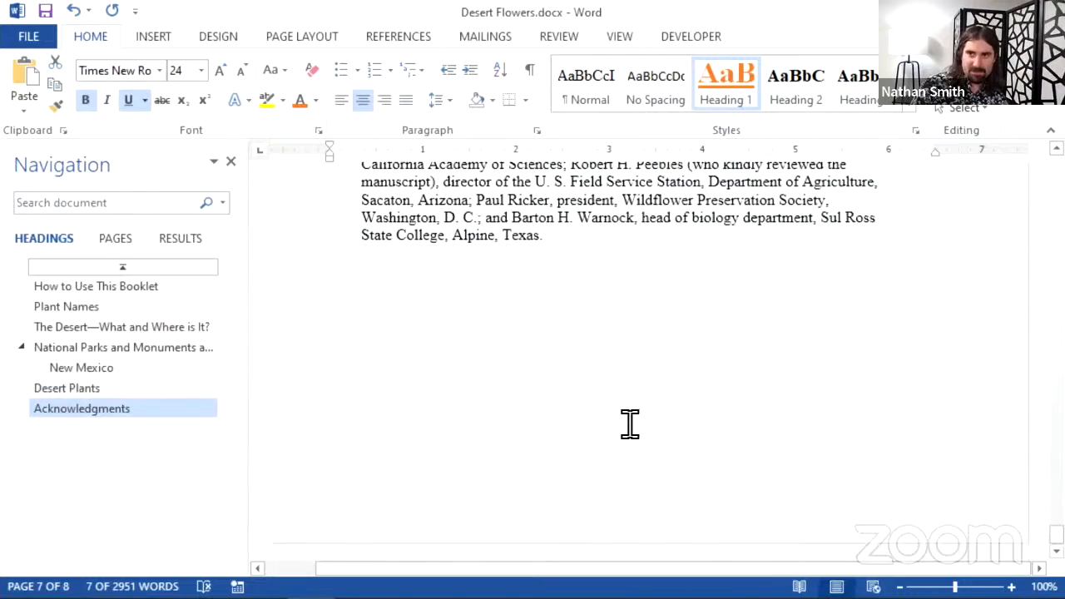
scroll(626, 423, "up", 12)
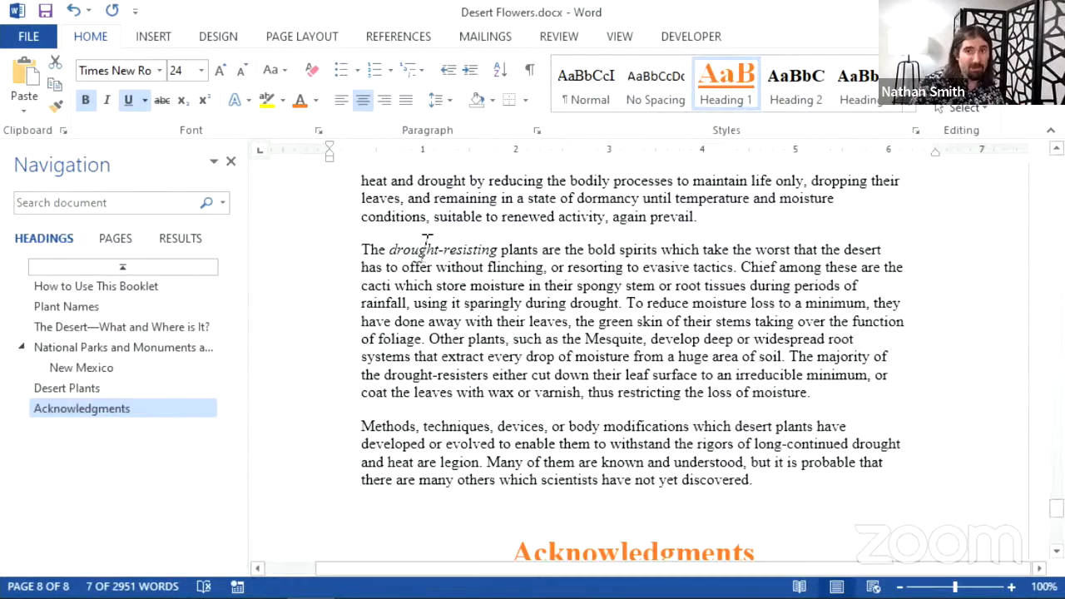
scroll(478, 311, "down", 2)
scroll(500, 366, "down", 1)
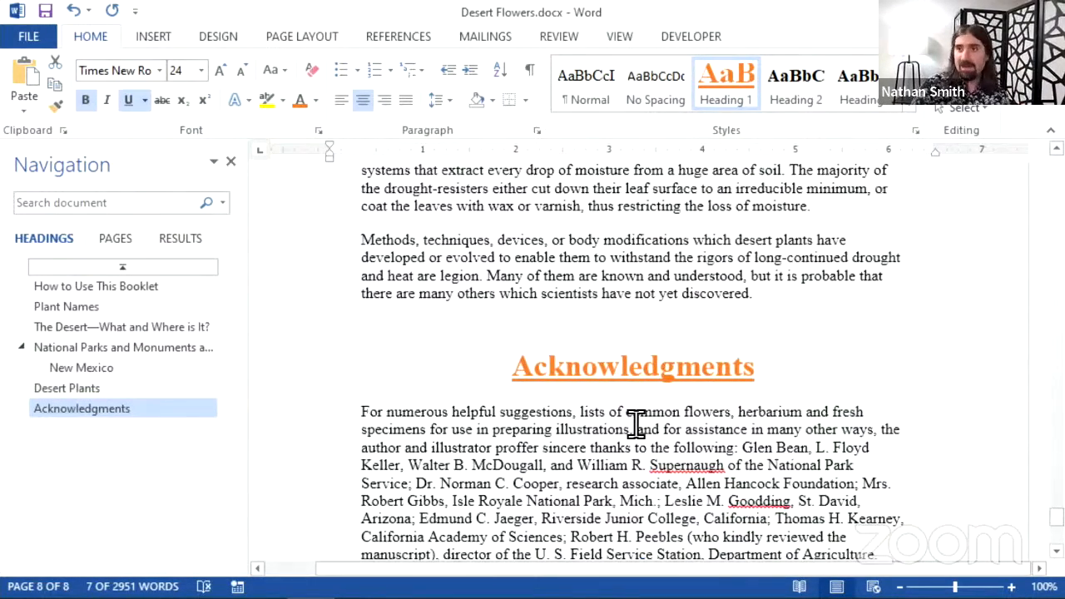
scroll(641, 499, "down", 6)
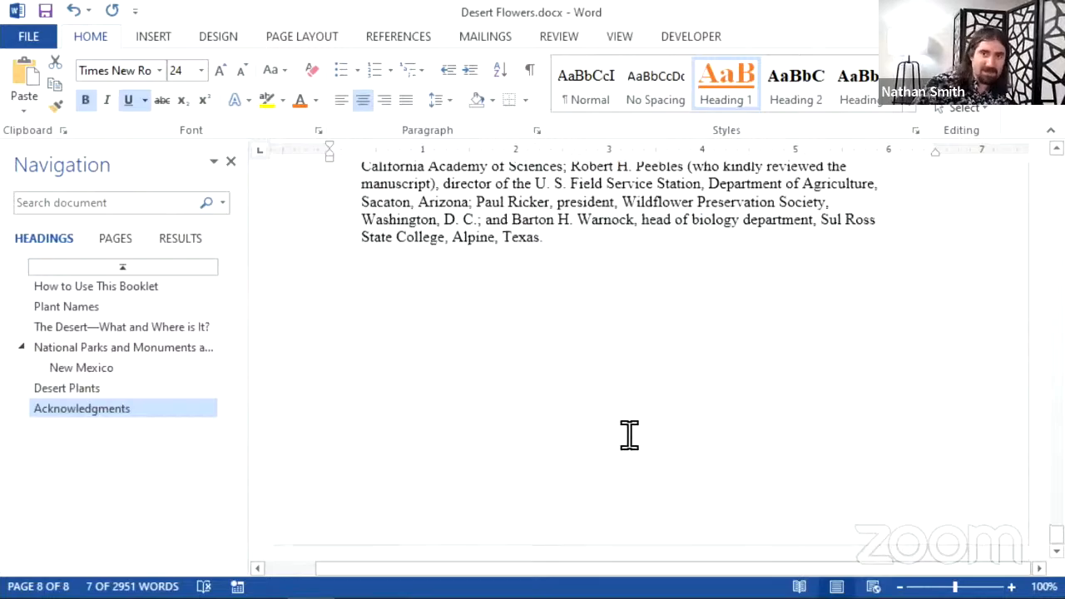
scroll(657, 383, "up", 12)
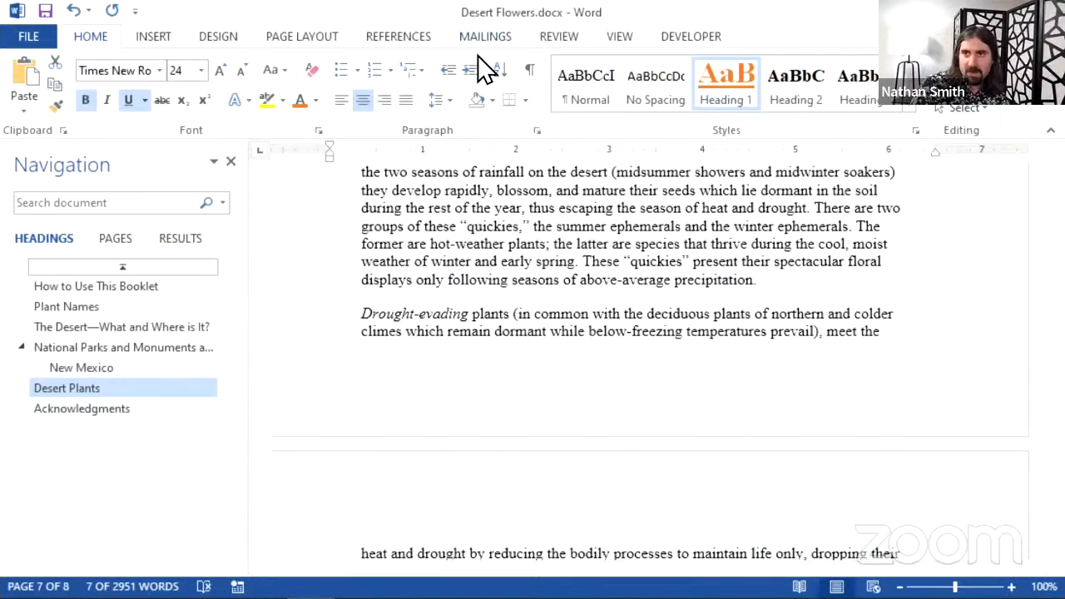
Apply the Basic (Elegant) style set to the document and check the New Mexico and Desert Plants headings.
left_click(218, 37)
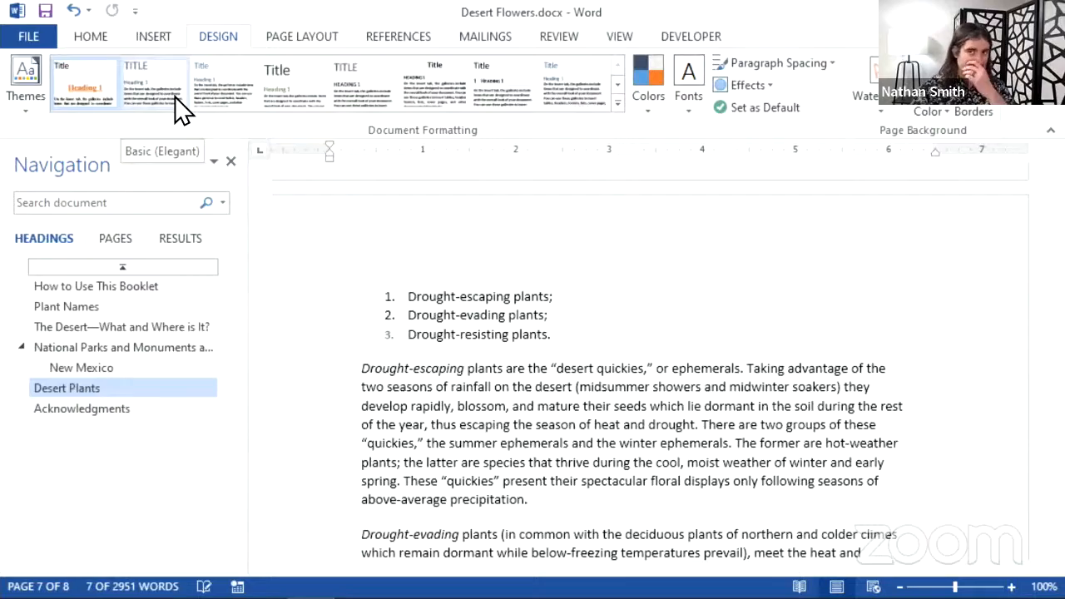
left_click(179, 109)
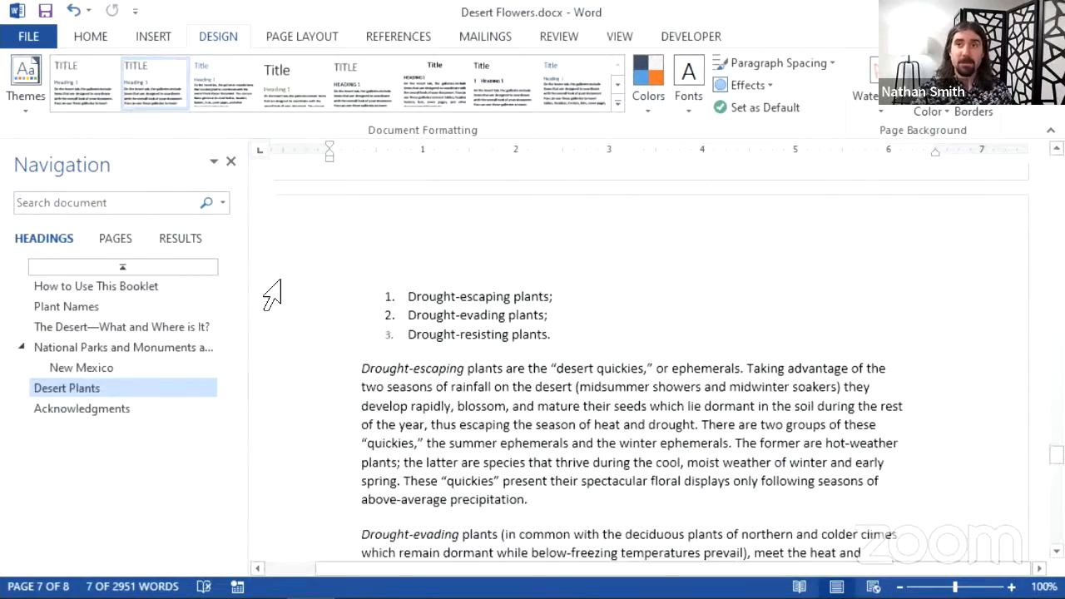
scroll(364, 309, "up", 5)
scroll(428, 281, "up", 5)
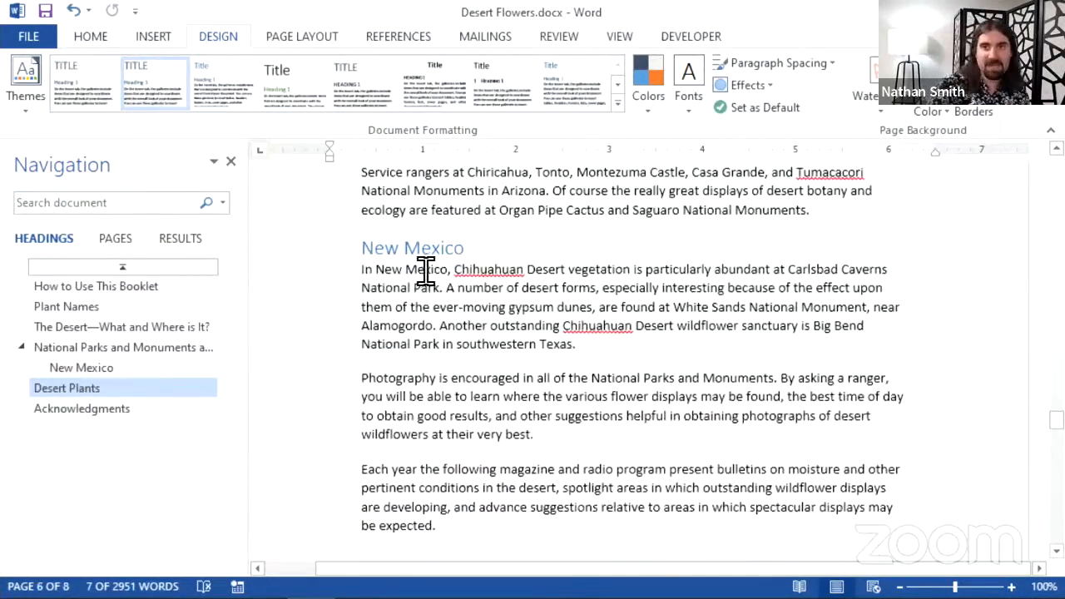
scroll(431, 324, "down", 3)
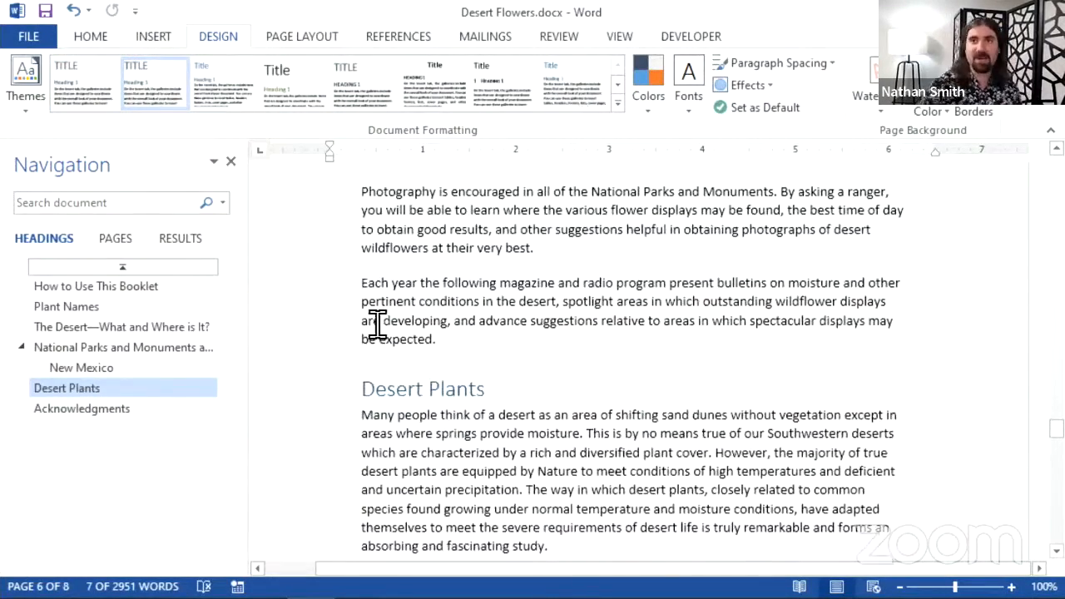
Inspect the style and font of the Desert Plants heading, the New Mexico subheading and the body paragraph above it.
left_click(399, 378)
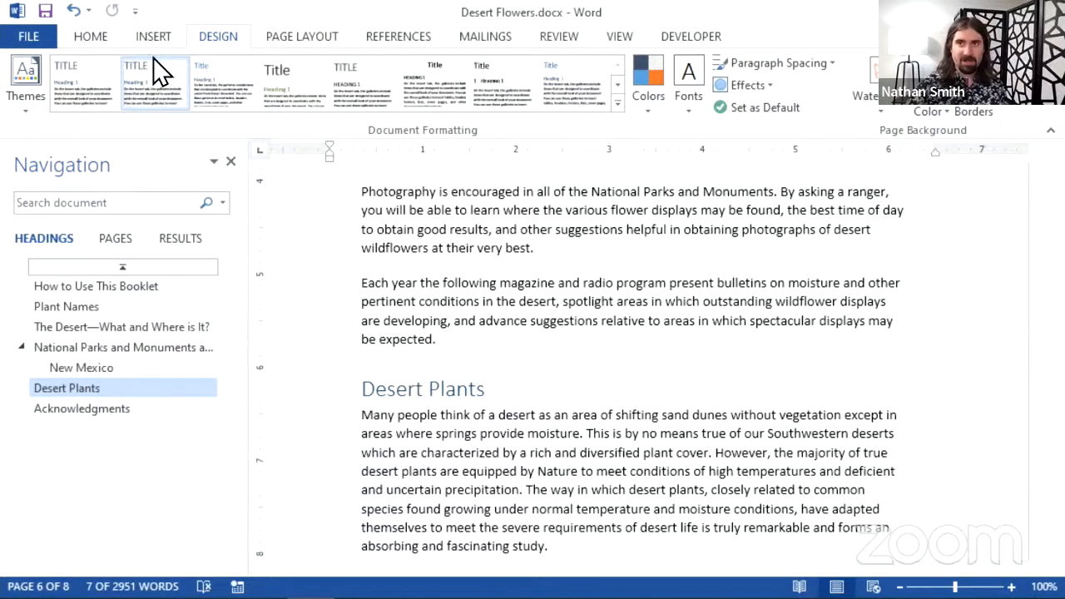
left_click(110, 43)
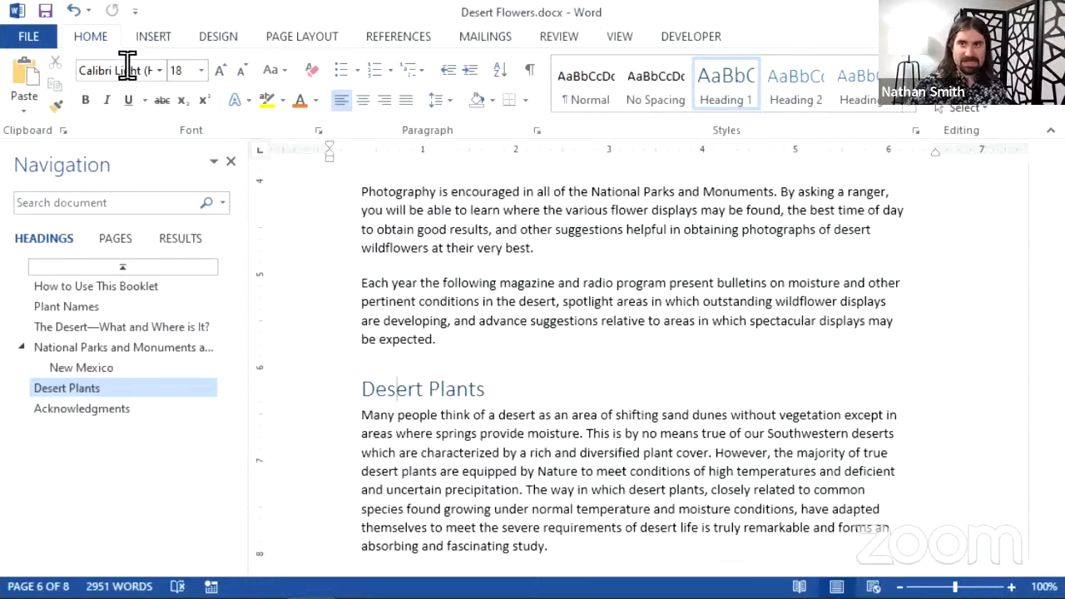
scroll(335, 336, "up", 1)
scroll(336, 336, "up", 4)
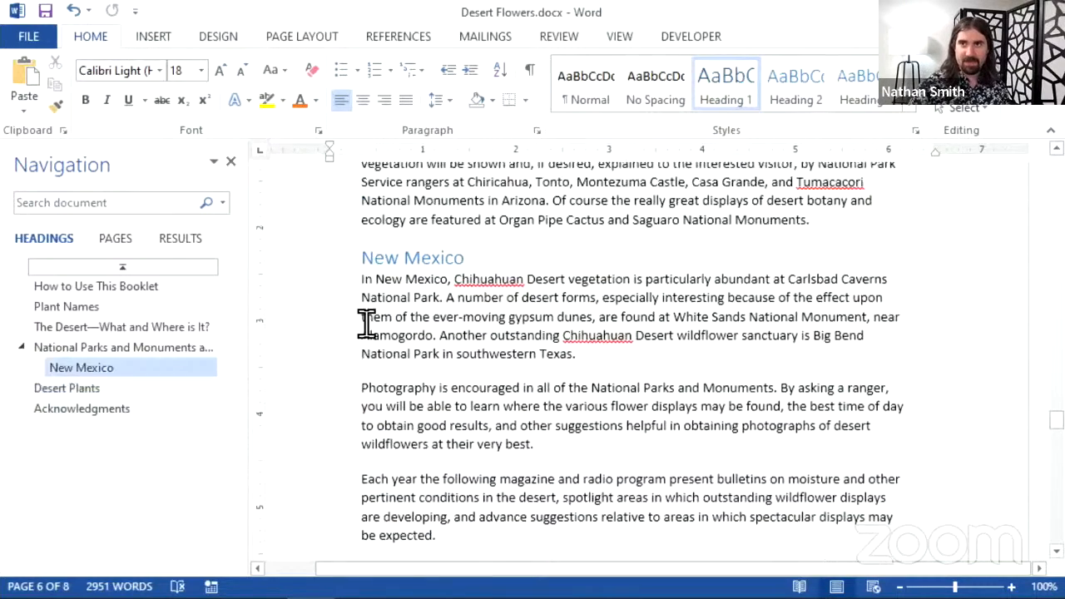
left_click(391, 308)
left_click(400, 297)
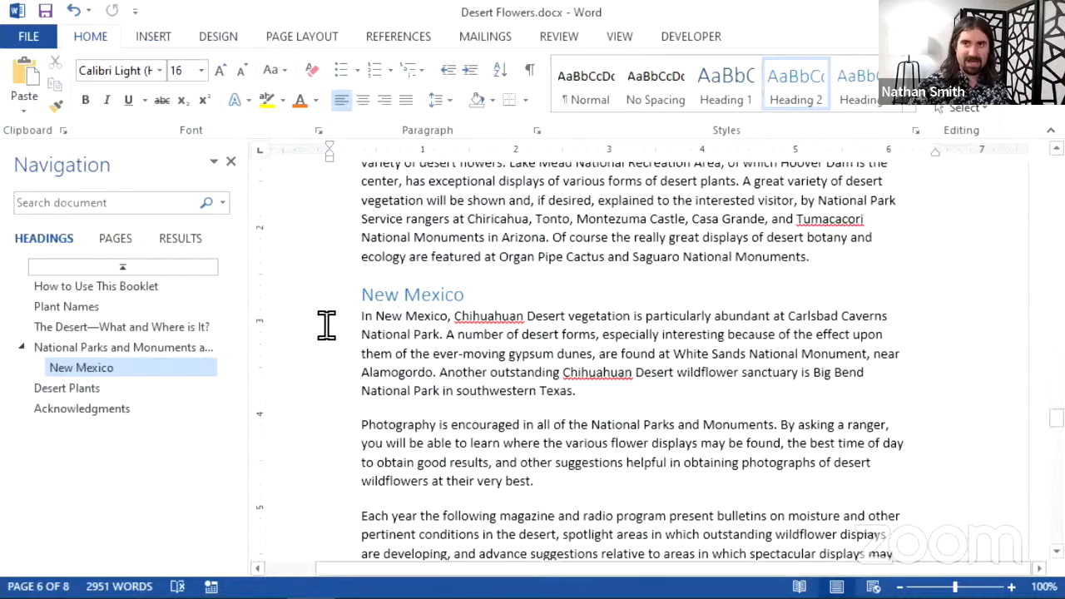
scroll(386, 364, "up", 2)
scroll(385, 364, "up", 1)
left_click(547, 322)
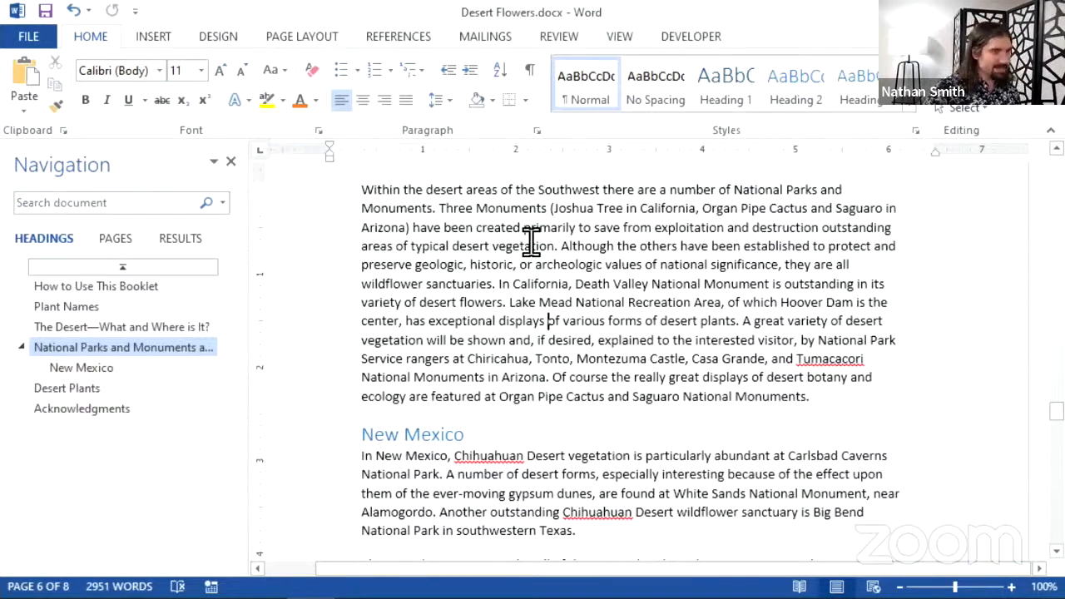
Go back to the heading "National Parks and Monuments as Wildflower Sanctuaries" and inspect its style and font.
scroll(656, 317, "up", 10)
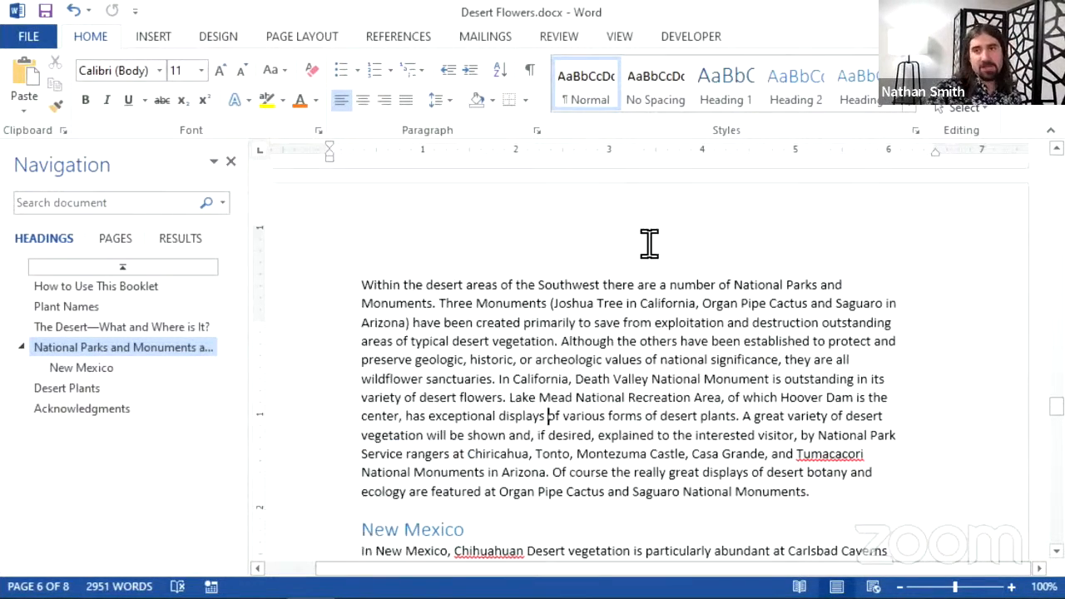
scroll(670, 207, "up", 2)
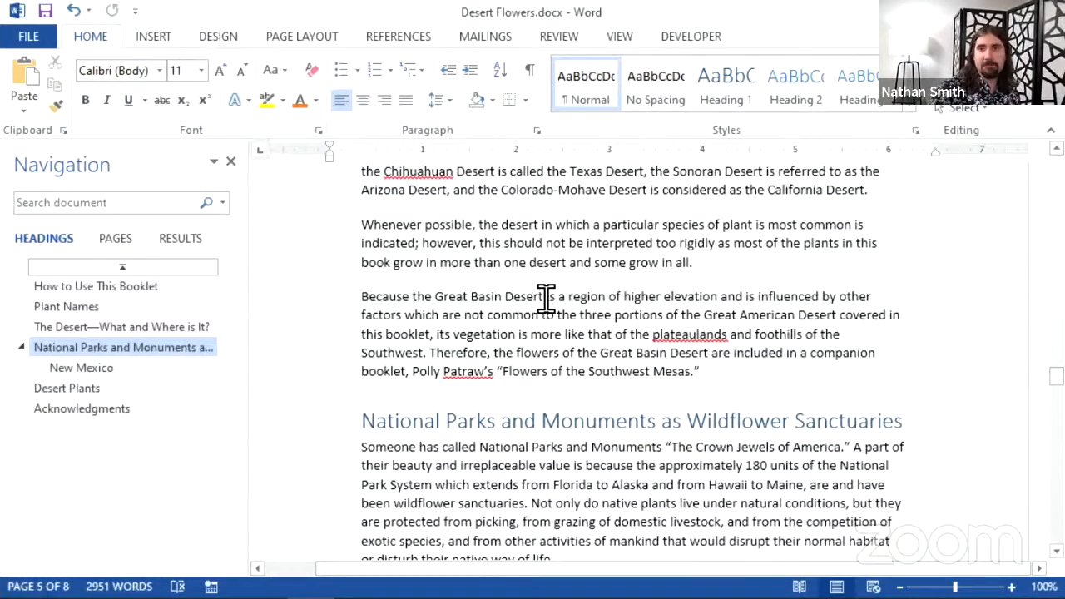
scroll(599, 239, "up", 3)
scroll(597, 281, "down", 5)
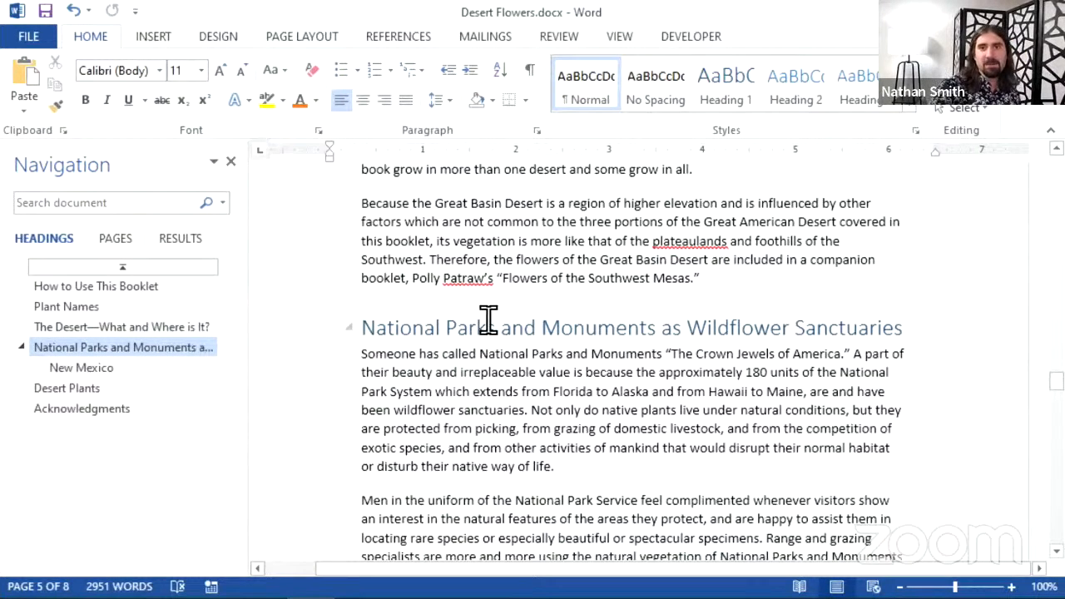
left_click(535, 324)
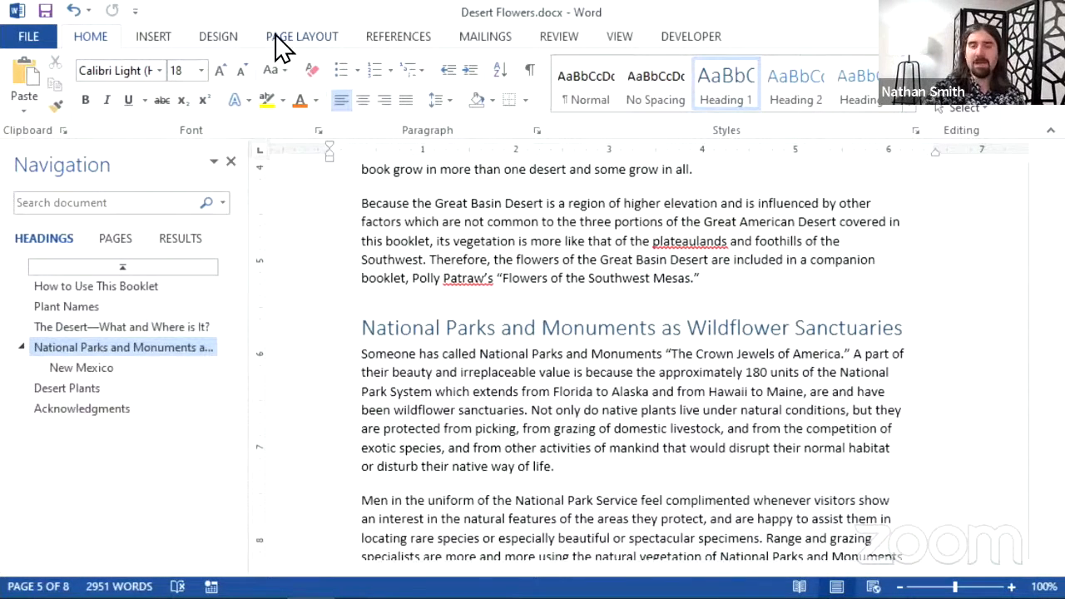
Apply the built-in style set with light black uppercase headings and check the headings down to Desert Plants.
left_click(218, 37)
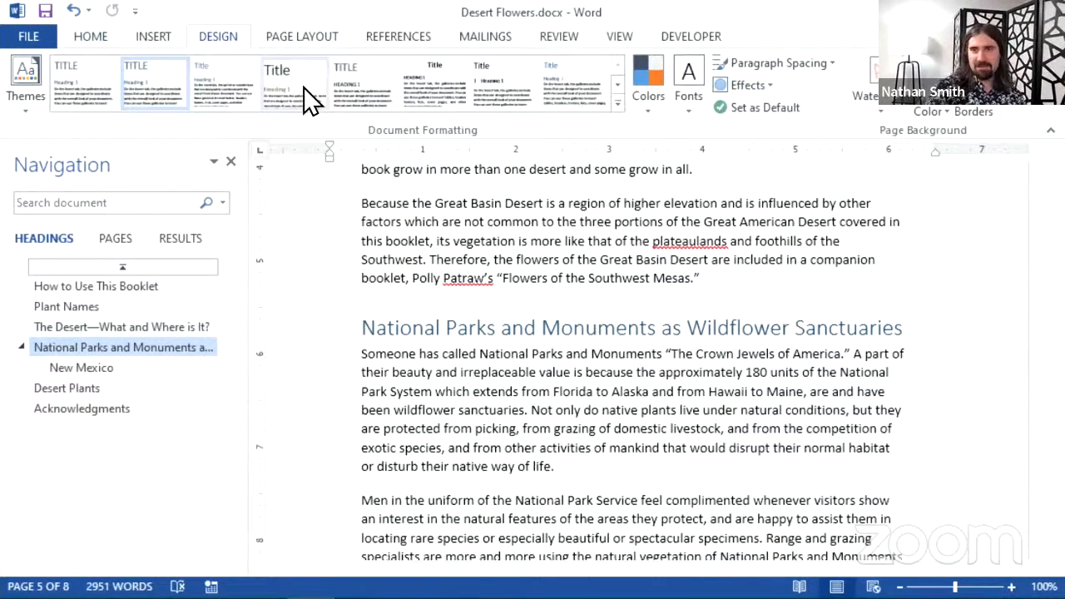
left_click(250, 96)
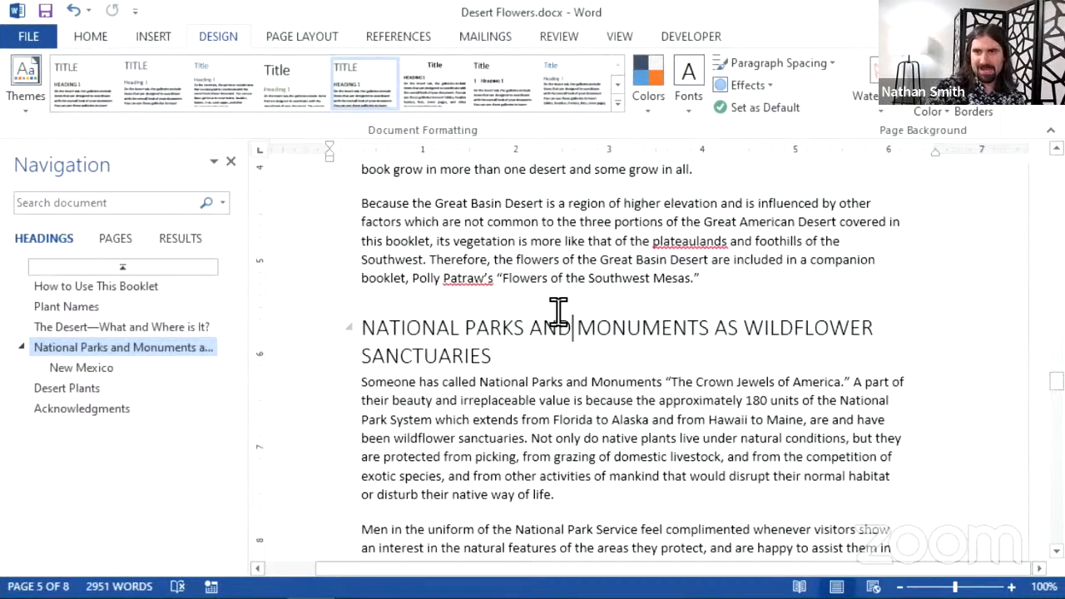
scroll(559, 241, "up", 6)
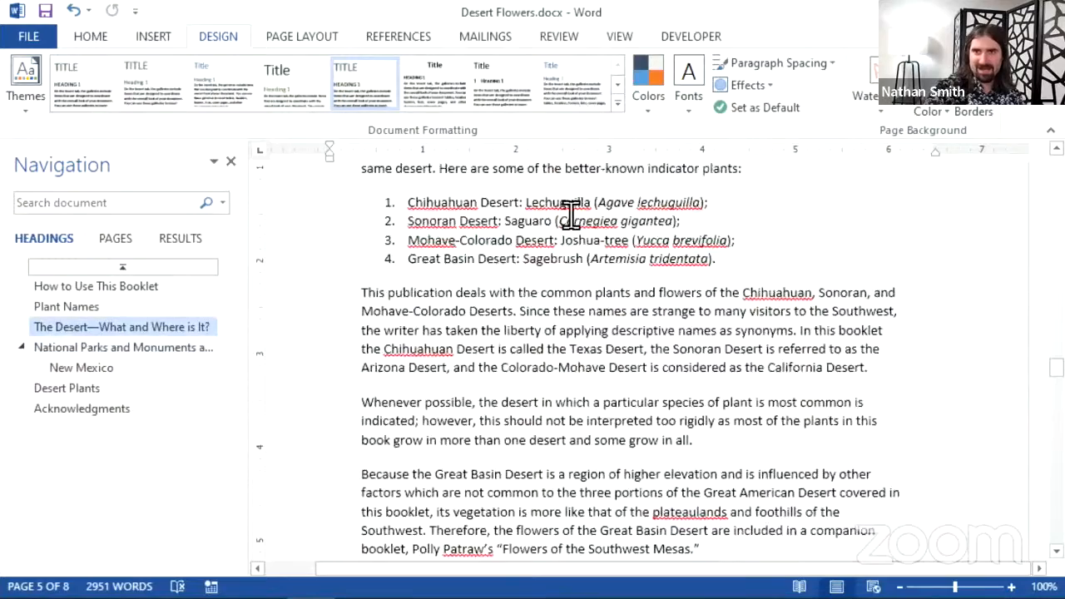
scroll(533, 249, "down", 4)
scroll(539, 241, "down", 15)
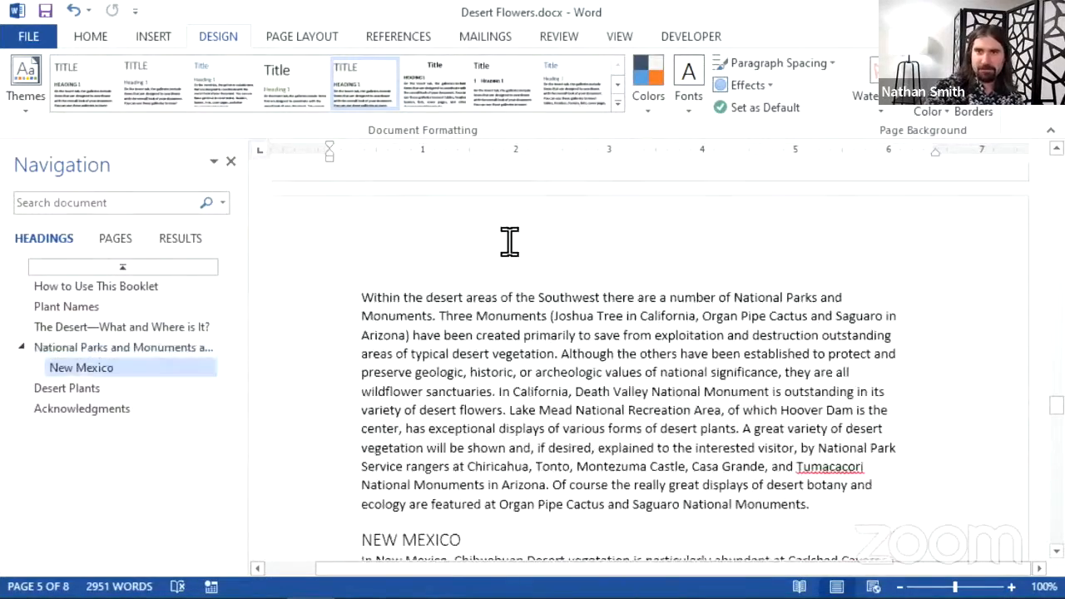
scroll(505, 246, "down", 4)
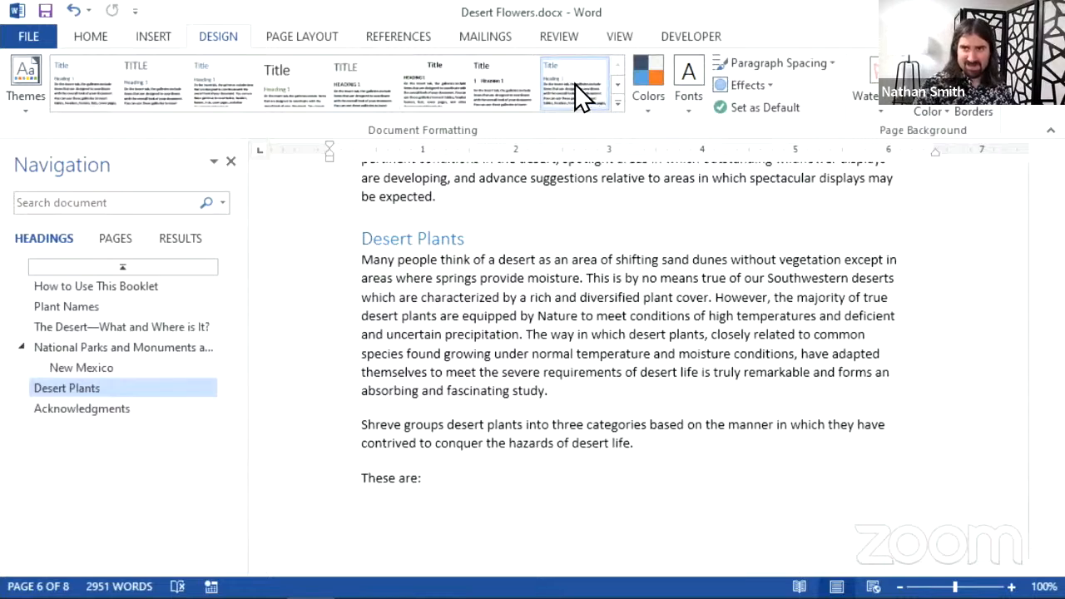
Apply the built-in style set with blue-shaded Heading 1 bars and check the Desert Plants and Acknowledgments headings.
left_click(617, 96)
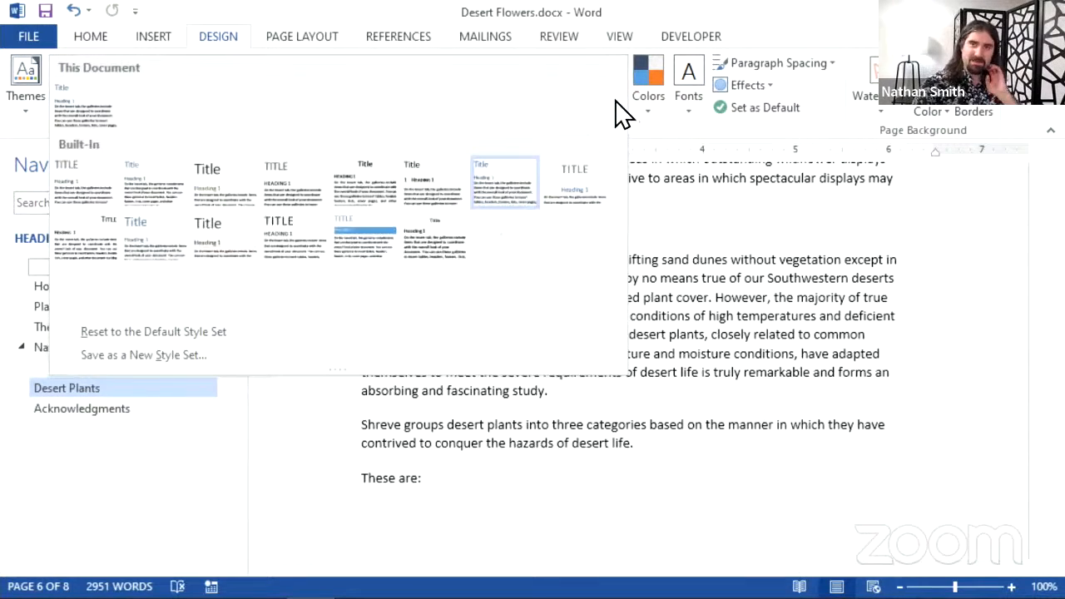
left_click(365, 222)
scroll(466, 243, "up", 10)
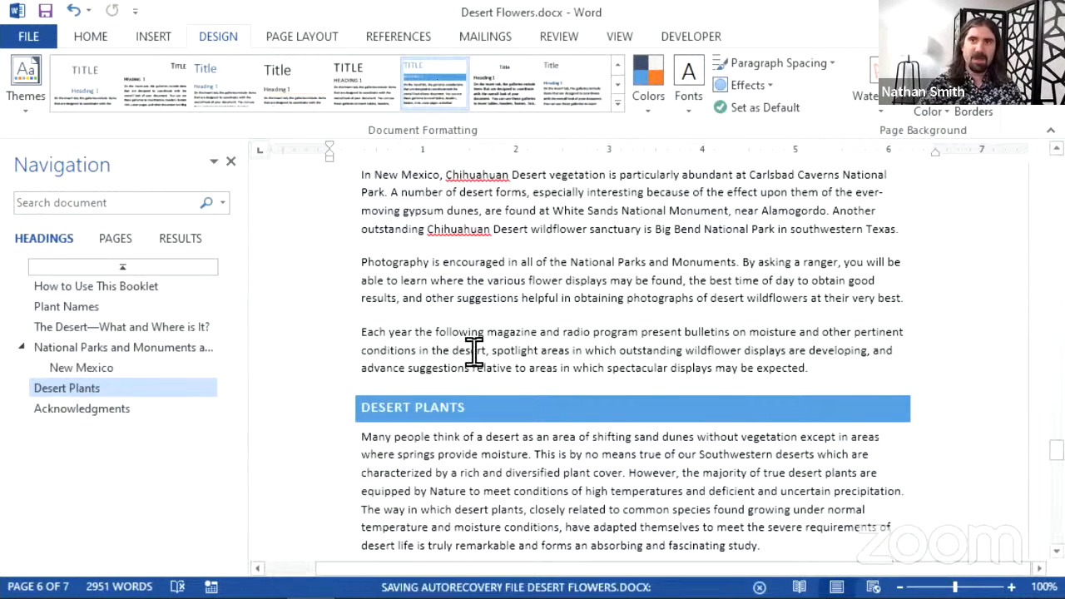
scroll(500, 316, "down", 10)
scroll(506, 329, "down", 10)
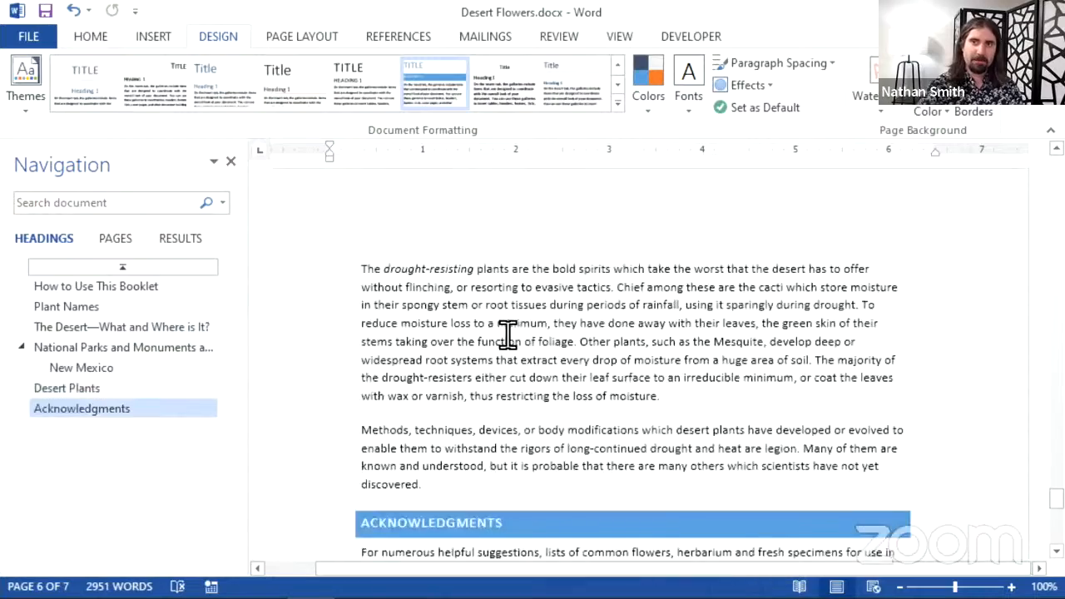
Apply the Facet theme to the whole document together with the Shaded style set.
scroll(529, 367, "up", 12)
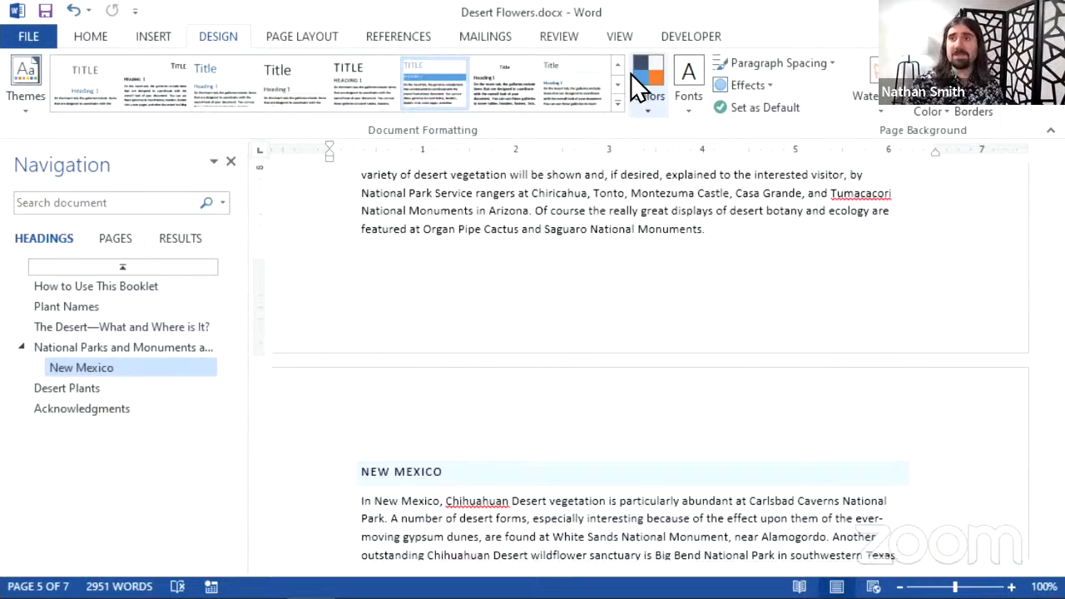
left_click(613, 93)
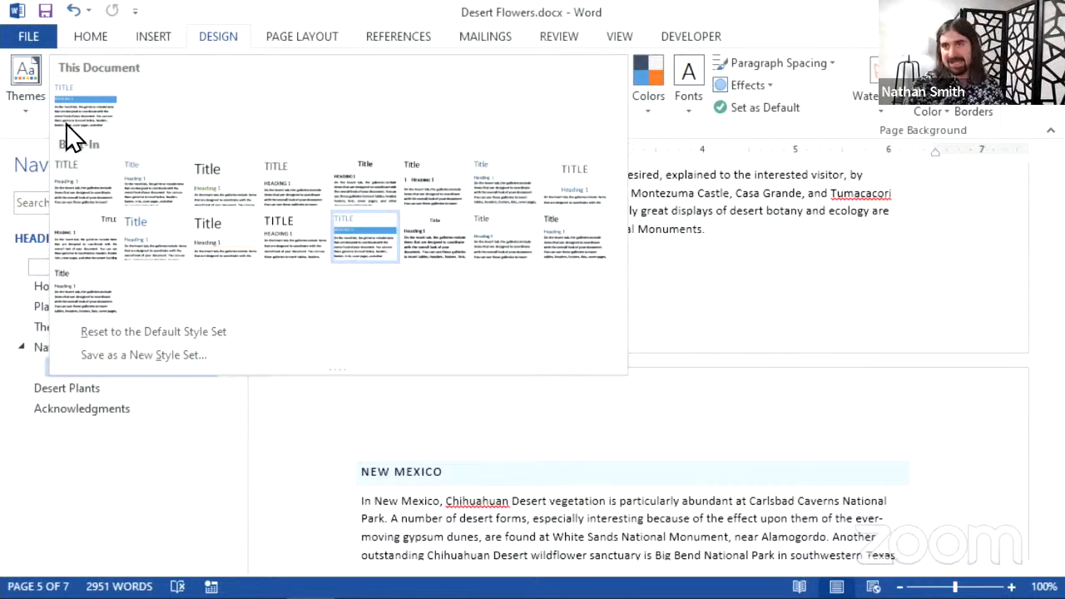
left_click(34, 102)
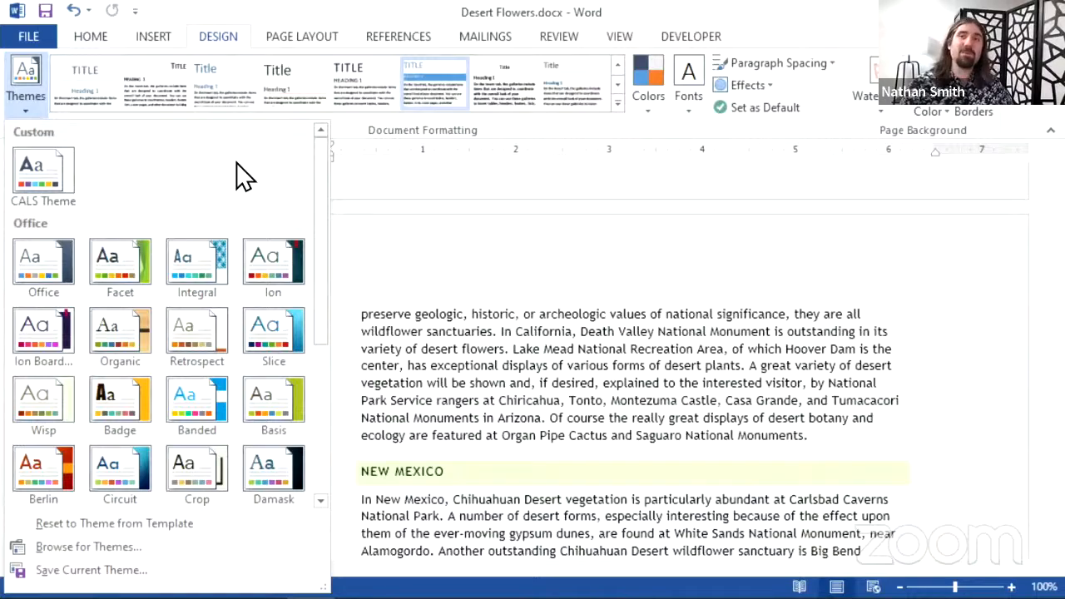
scroll(137, 183, "down", 3)
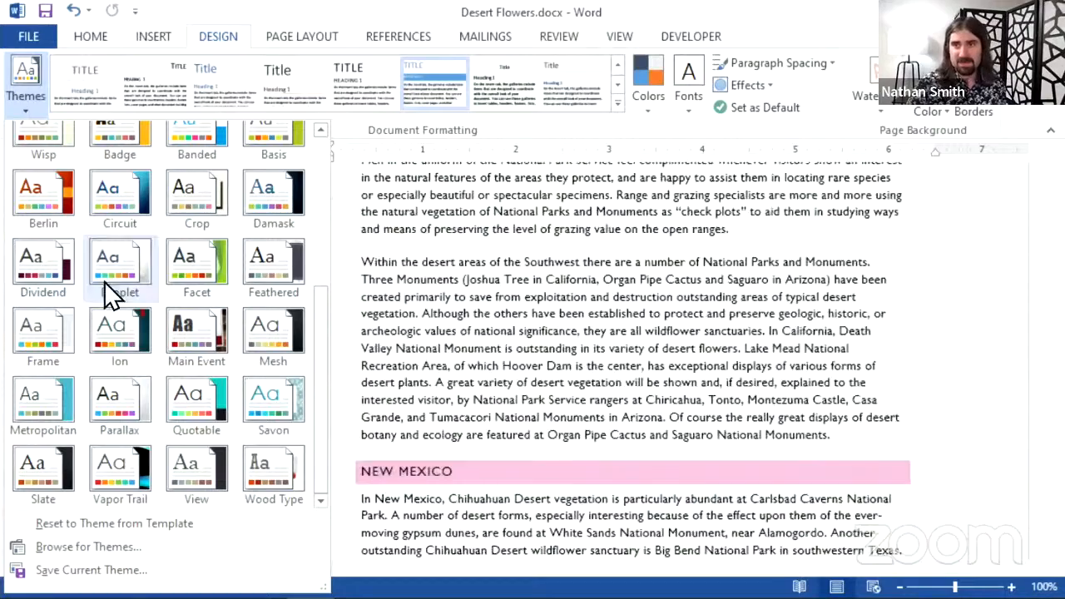
left_click(192, 265)
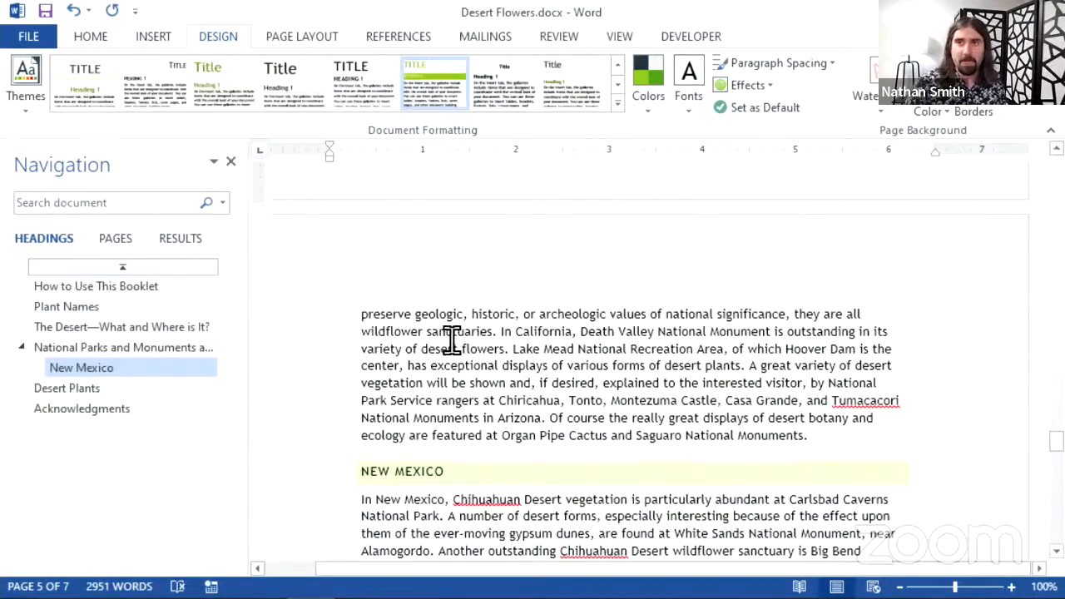
left_click(454, 70)
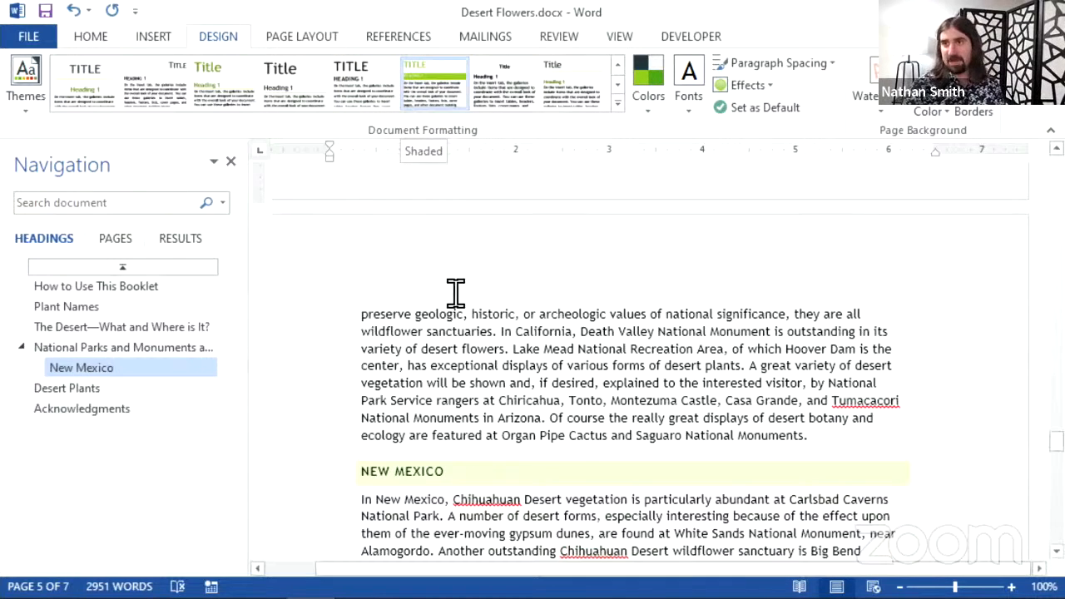
Review the restyled headings and body text from the New Mexico subheading back up to the document title.
scroll(467, 431, "down", 2)
right_click(464, 454)
key("Escape")
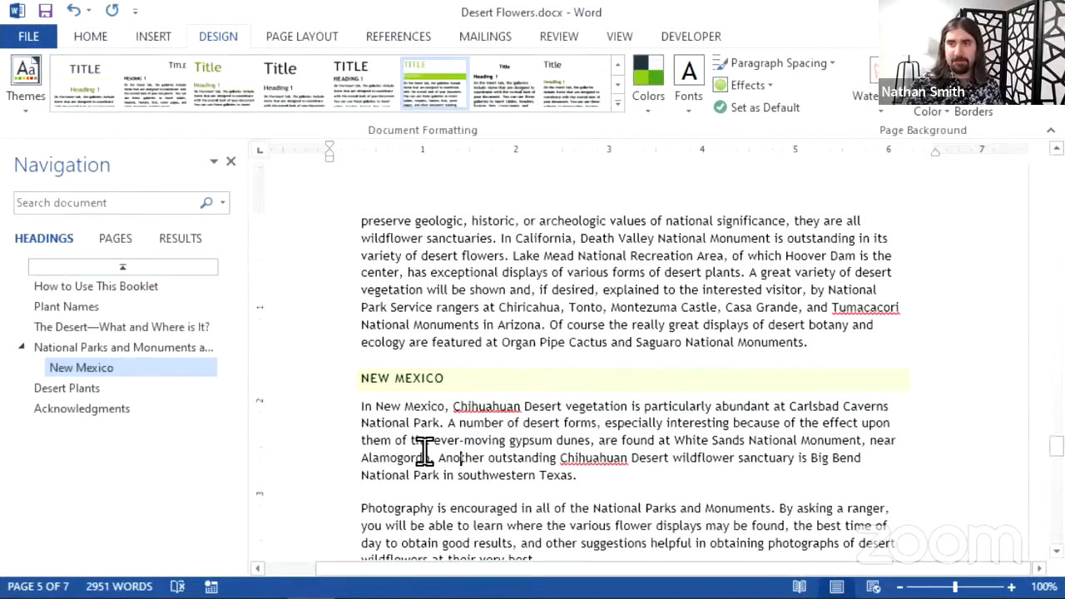
scroll(424, 453, "up", 14)
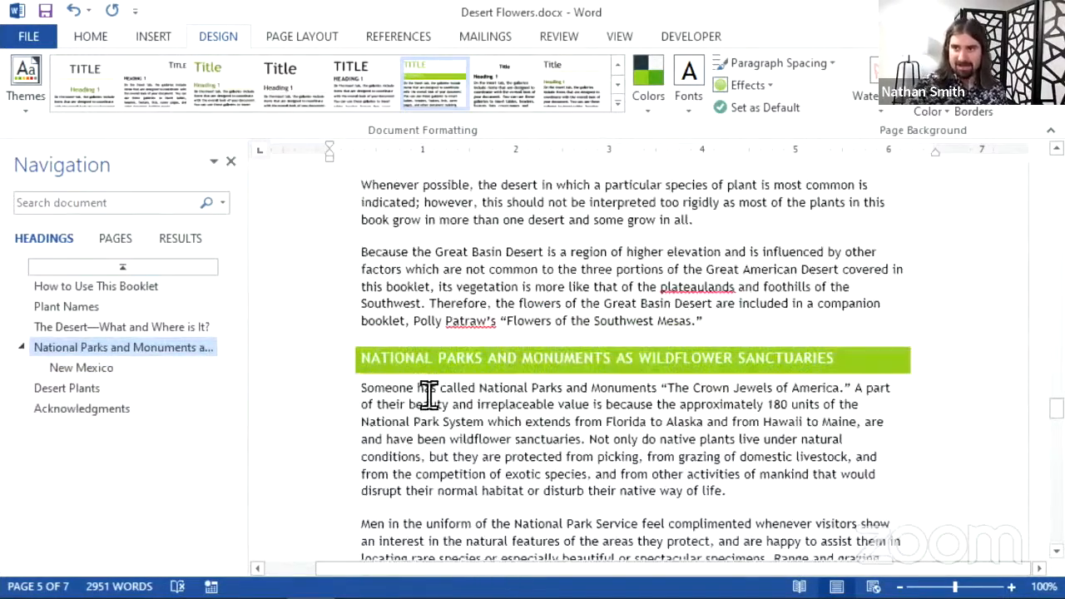
scroll(554, 380, "down", 1)
scroll(554, 375, "up", 3)
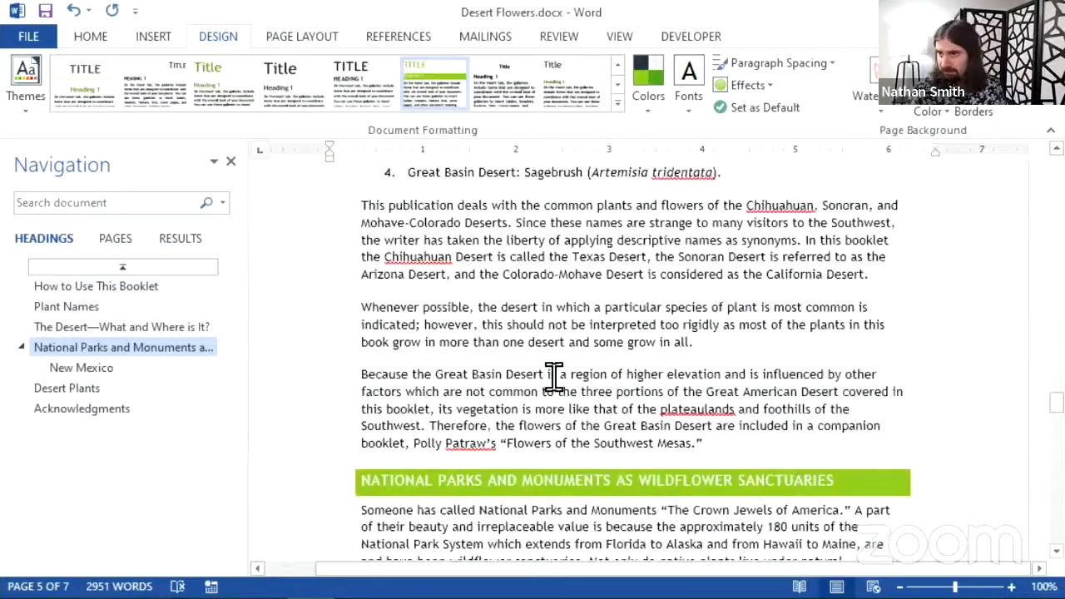
scroll(554, 376, "up", 20)
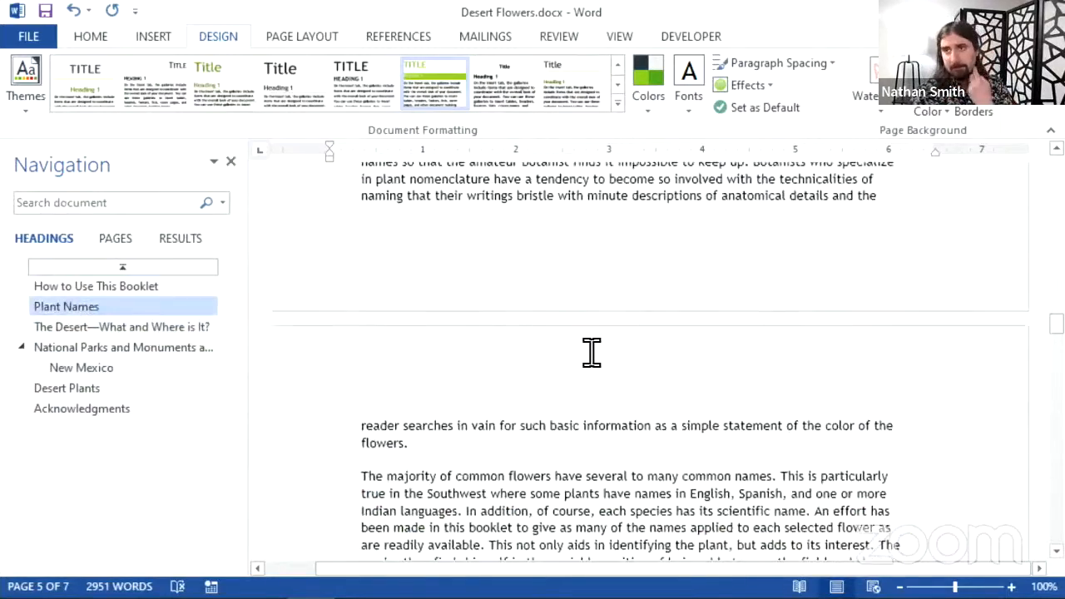
scroll(592, 353, "up", 15)
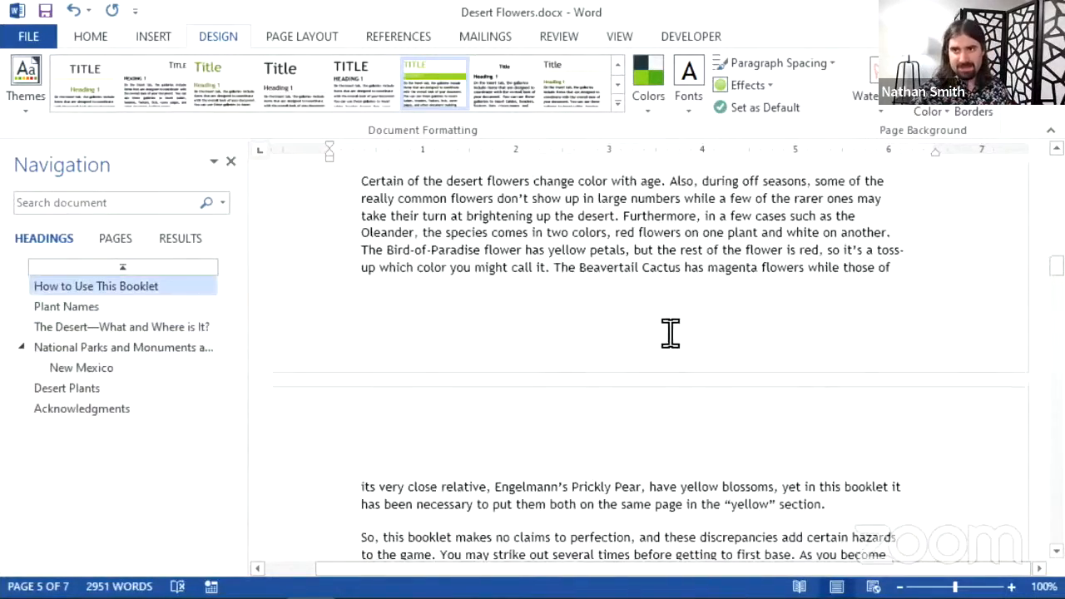
scroll(670, 333, "up", 15)
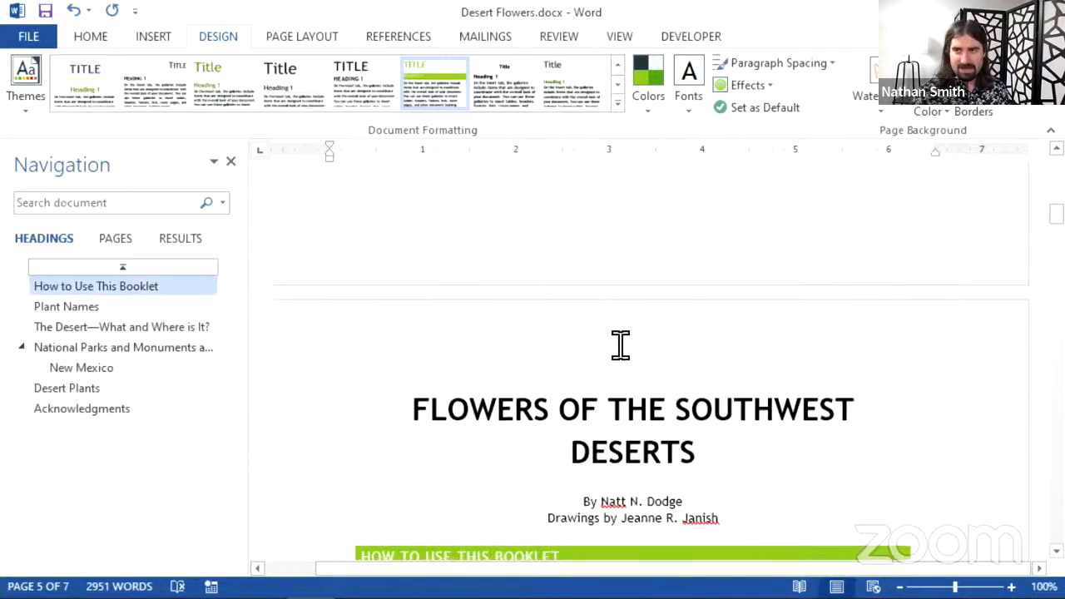
Apply the built-in Title style to the document title "Flowers of the Southwest Deserts".
scroll(621, 346, "down", 2)
left_click_drag(678, 357, 412, 347)
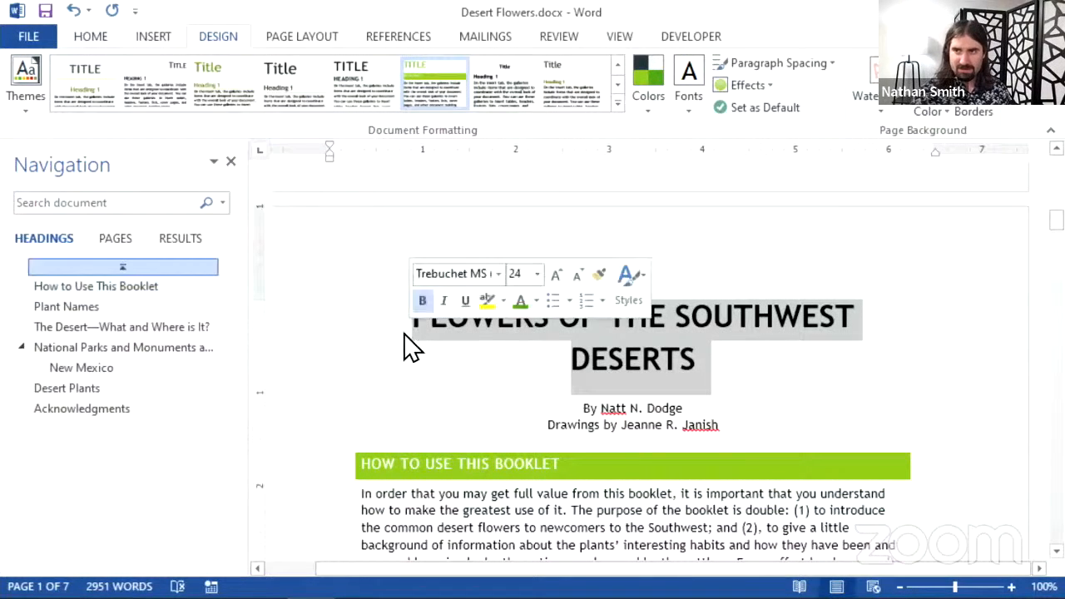
left_click(91, 41)
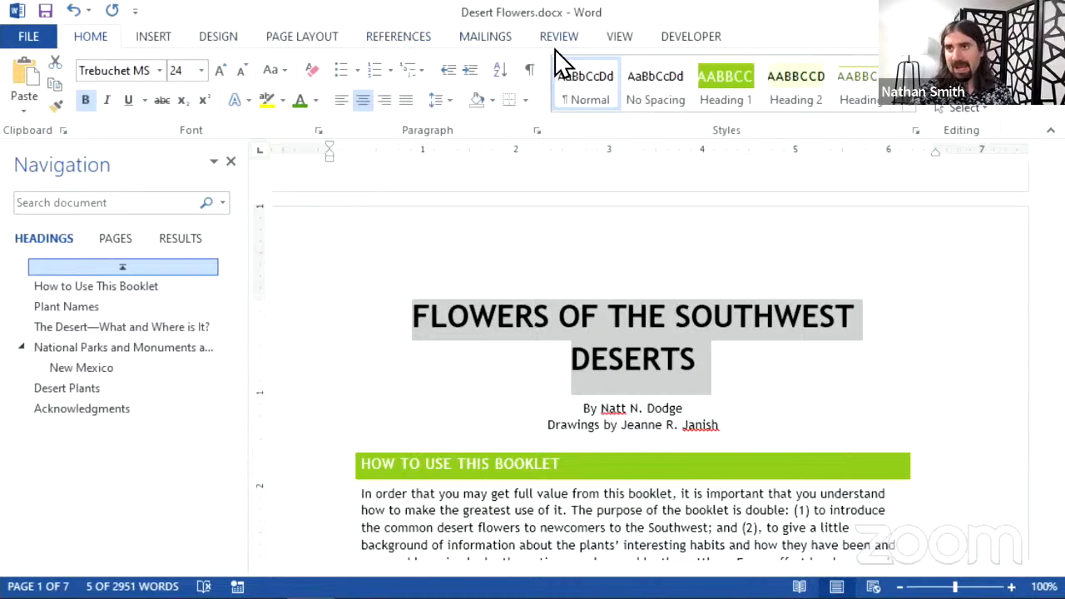
left_click(915, 109)
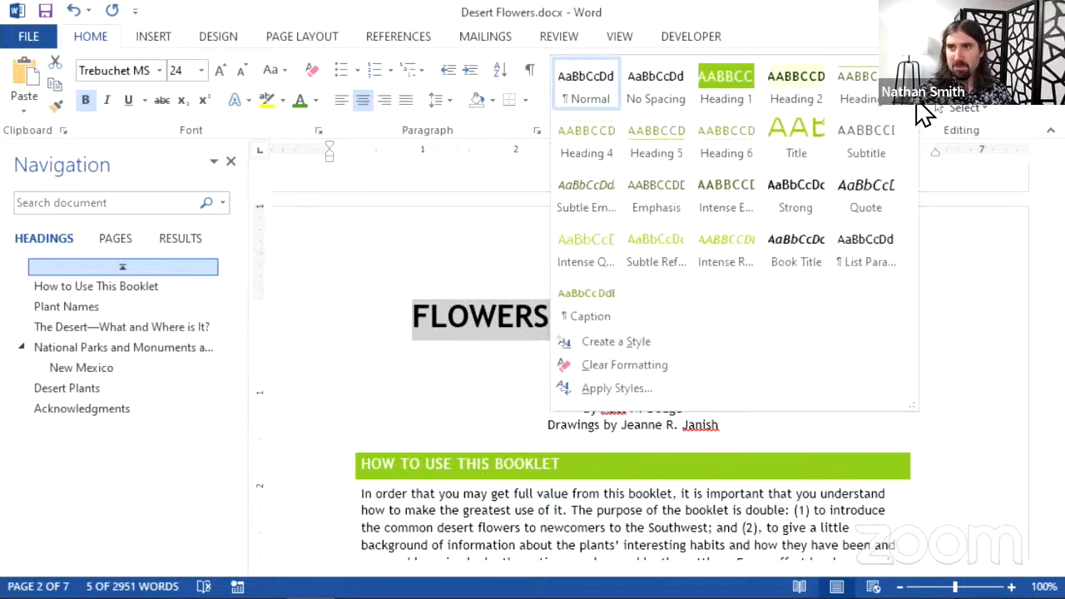
left_click(816, 140)
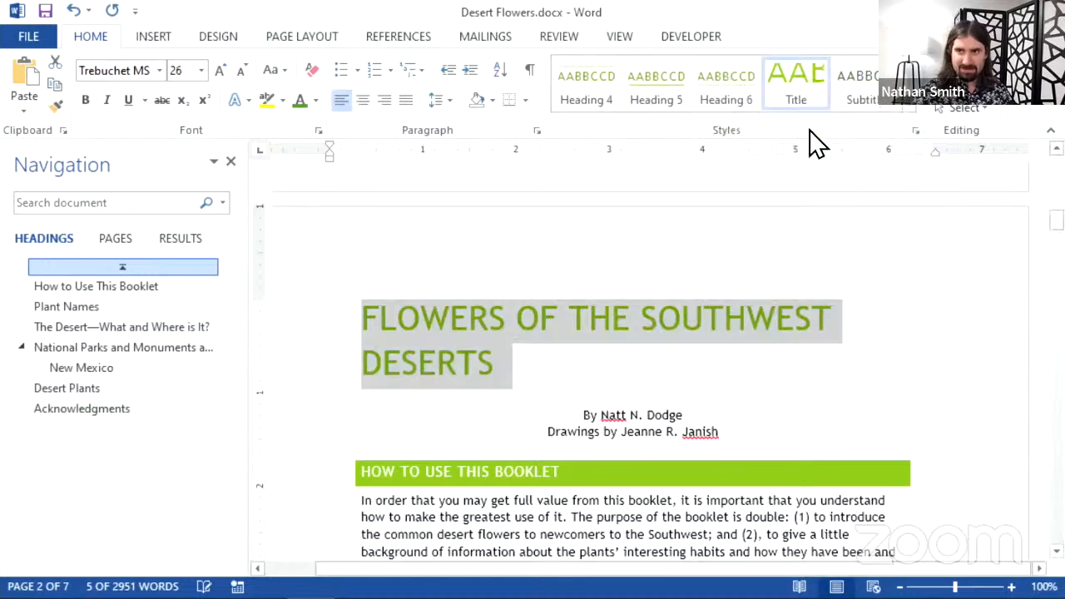
left_click(548, 360)
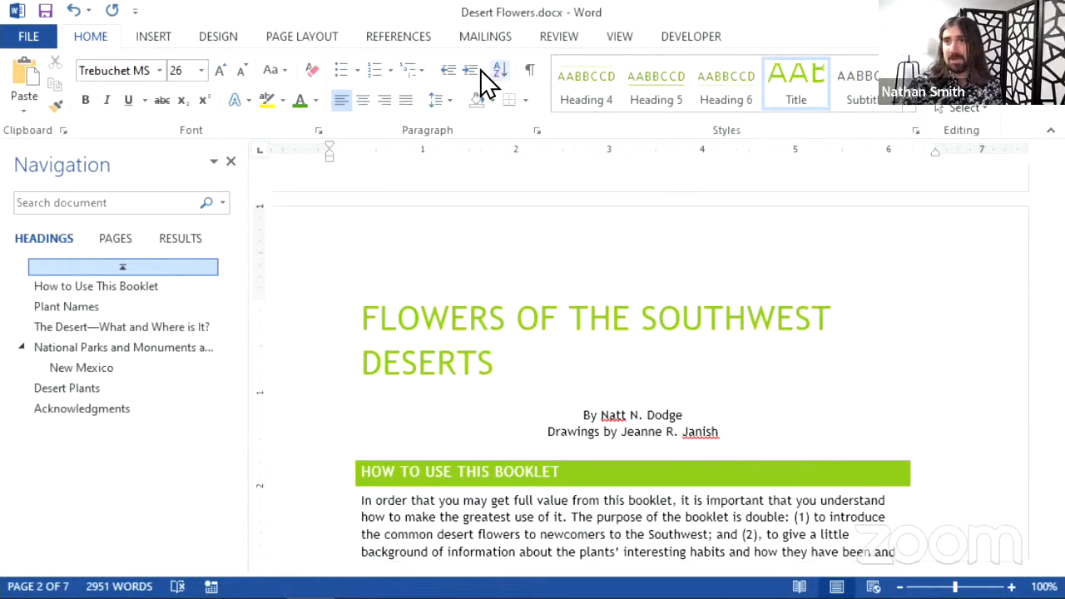
Switch the document theme to Wood Type.
left_click(233, 37)
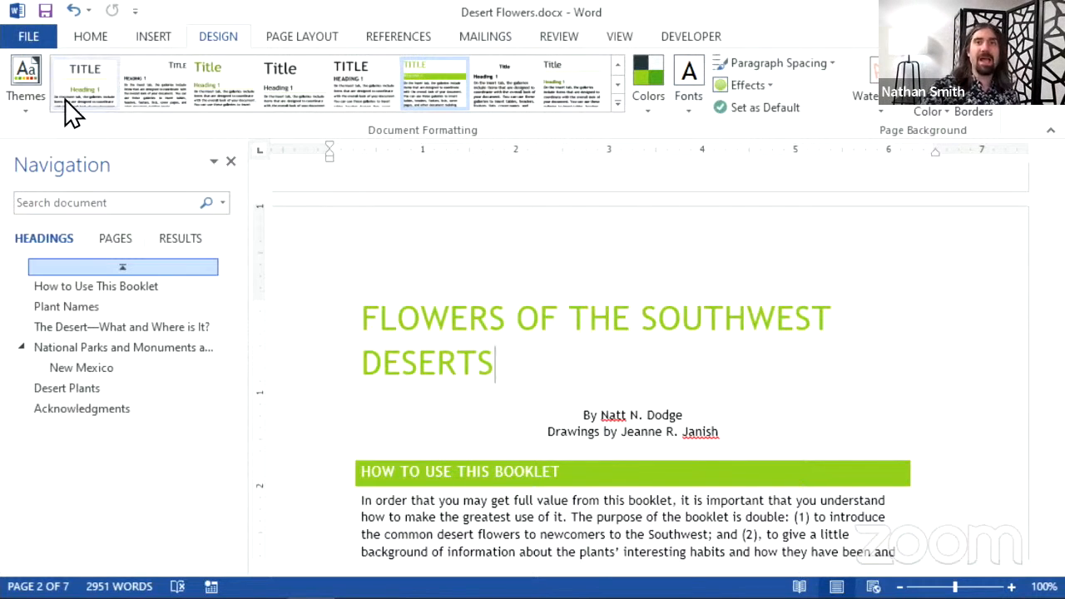
left_click(33, 88)
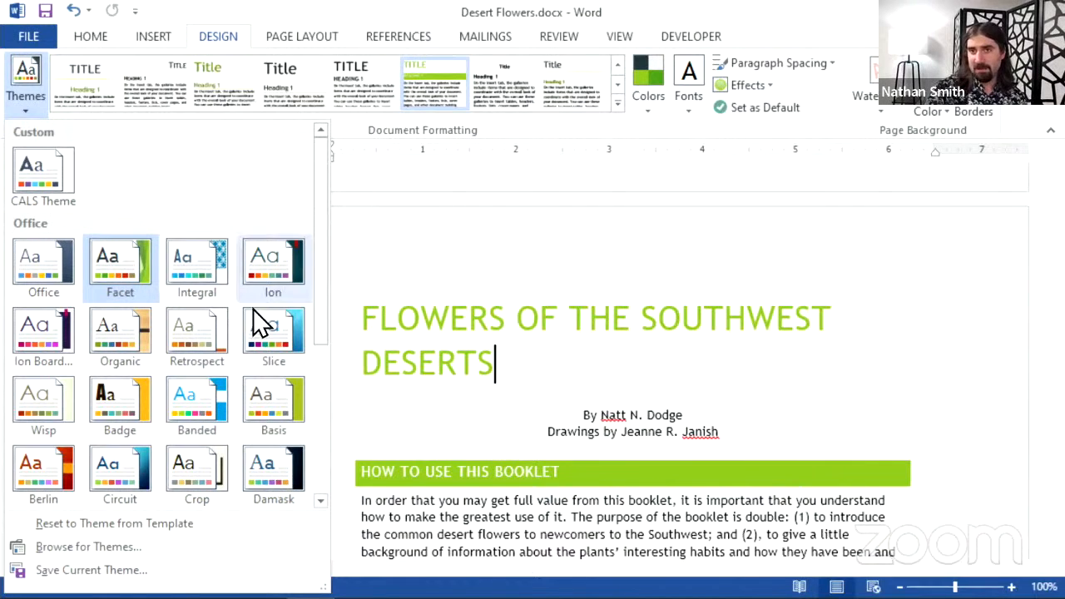
scroll(137, 325, "down", 4)
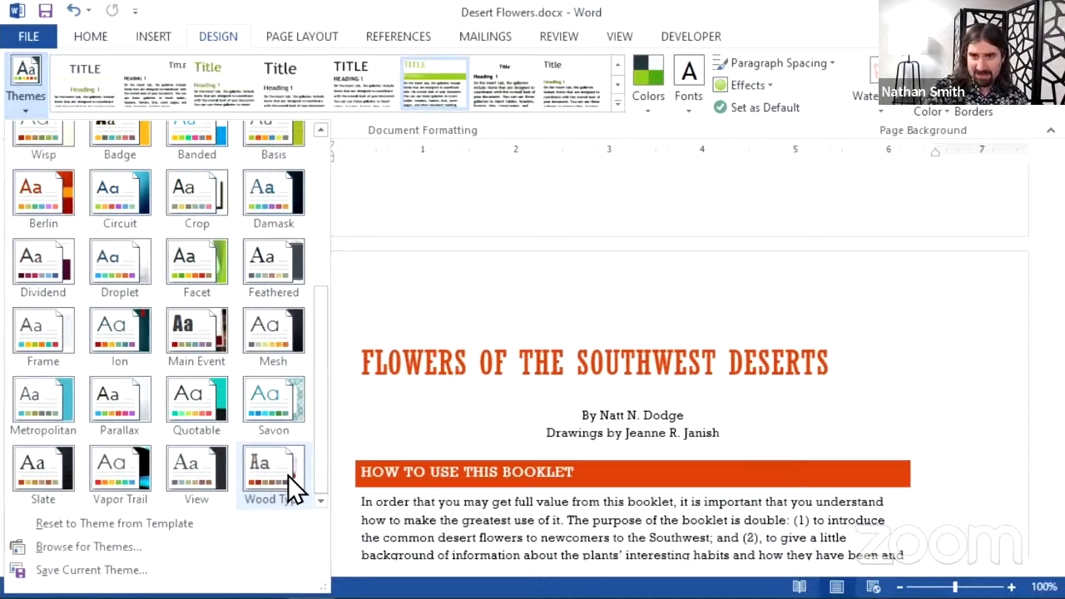
left_click(288, 475)
Inspect the font and size of the document title and of the first body paragraph under How to Use This Booklet.
left_click_drag(351, 368, 568, 363)
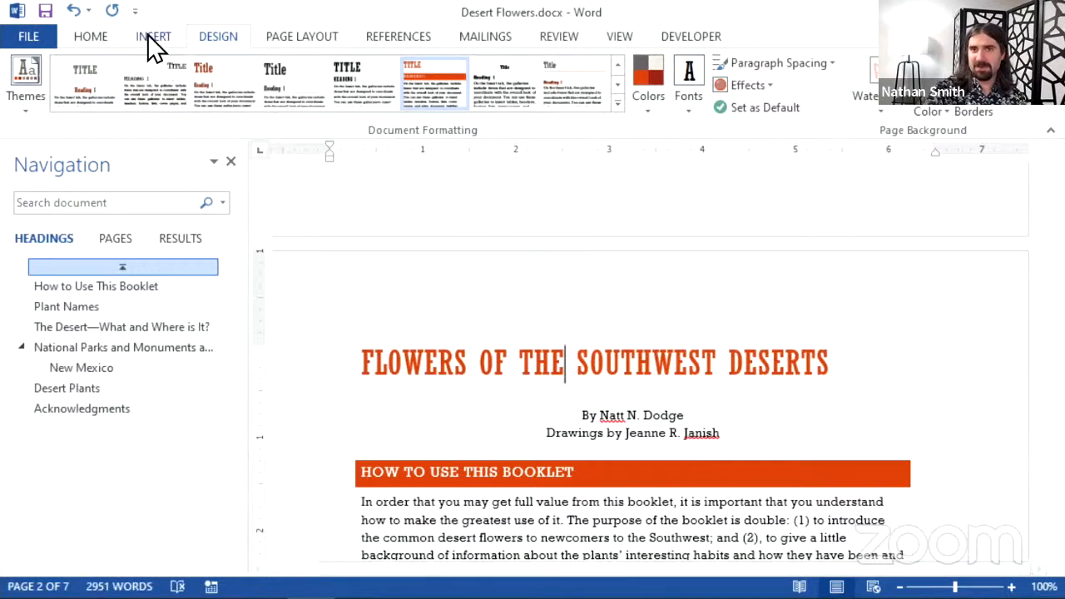
left_click(105, 41)
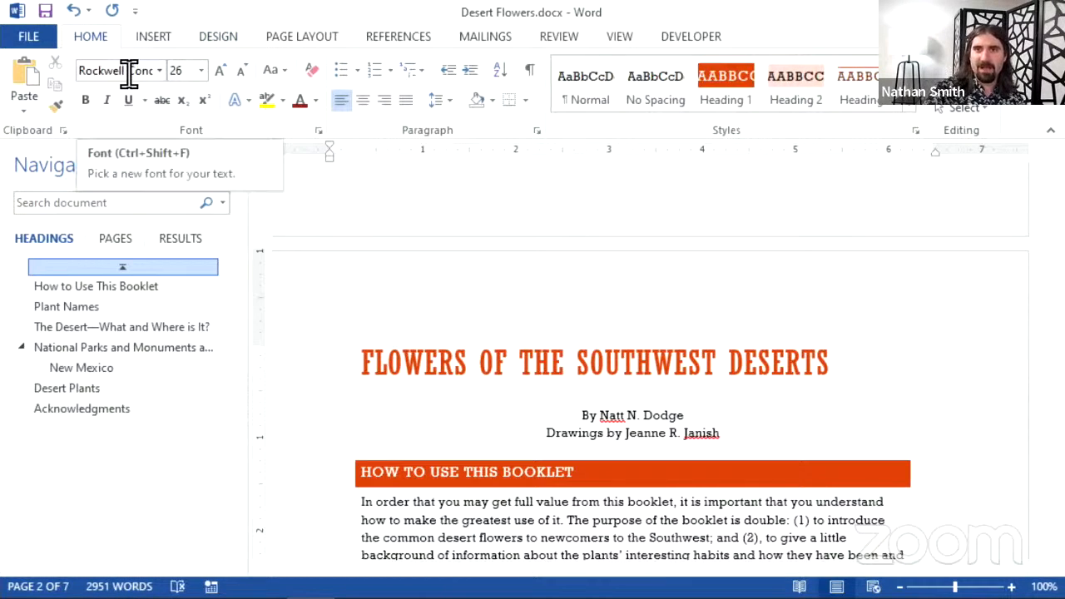
left_click(129, 71)
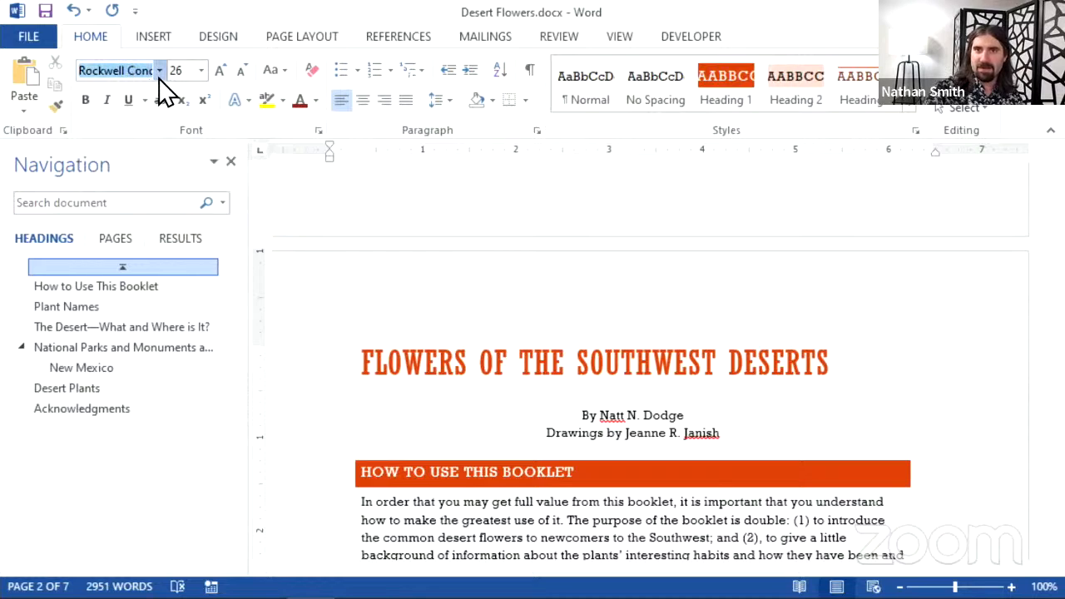
left_click(159, 73)
left_click(162, 70)
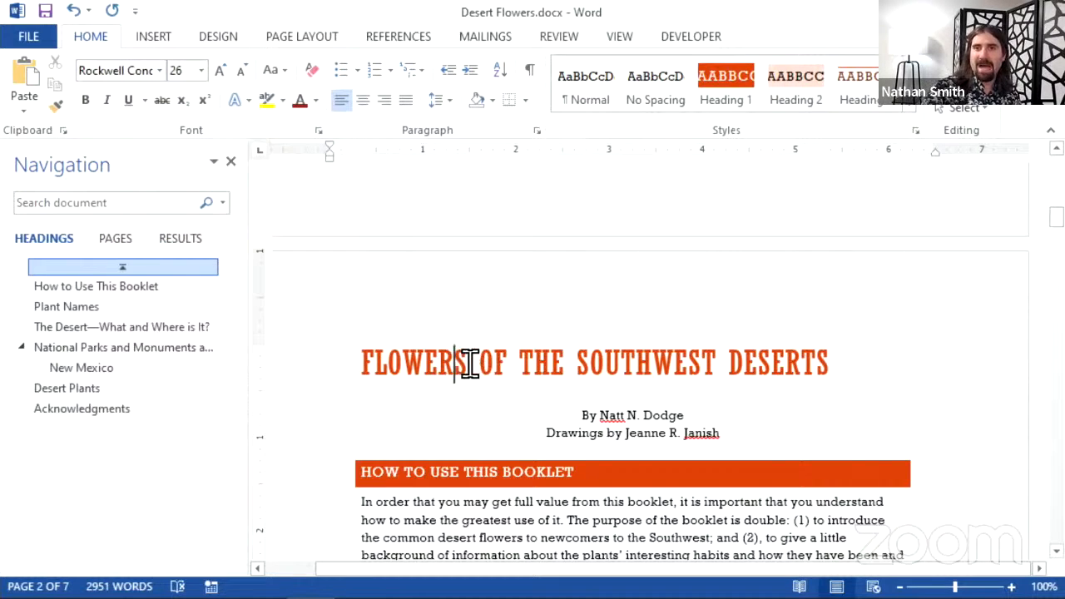
left_click_drag(466, 363, 834, 362)
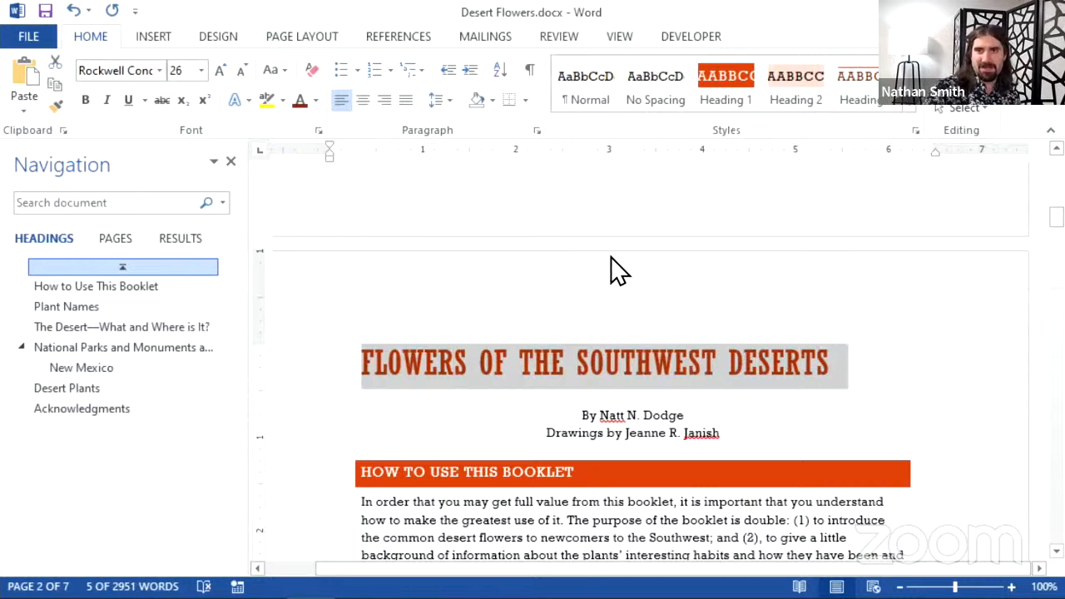
scroll(614, 283, "down", 2)
left_click(606, 432)
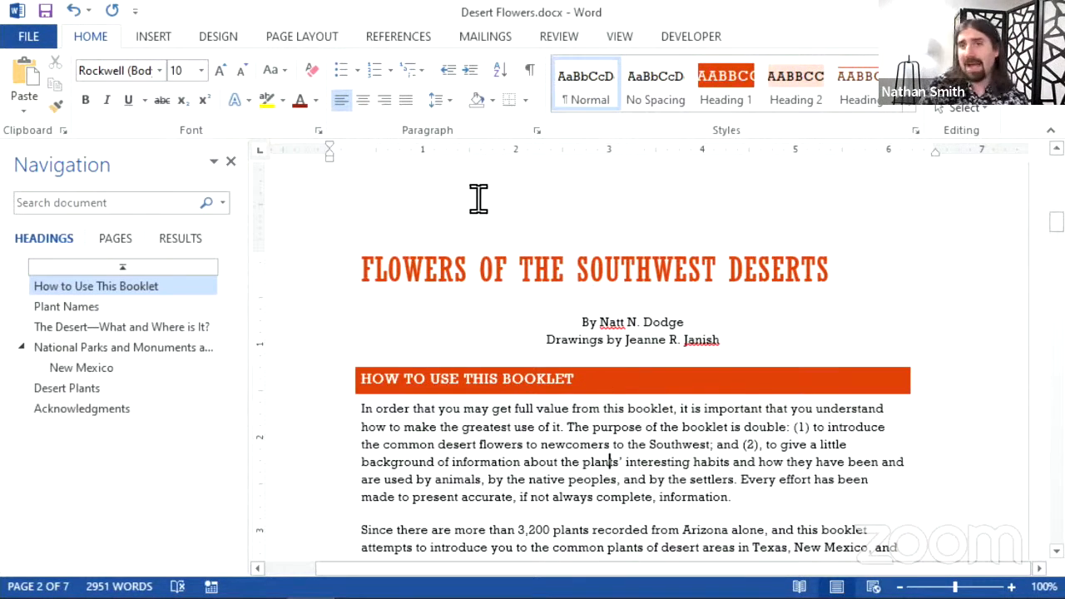
Examine the available theme color sets and theme effects without choosing any of them.
left_click(308, 39)
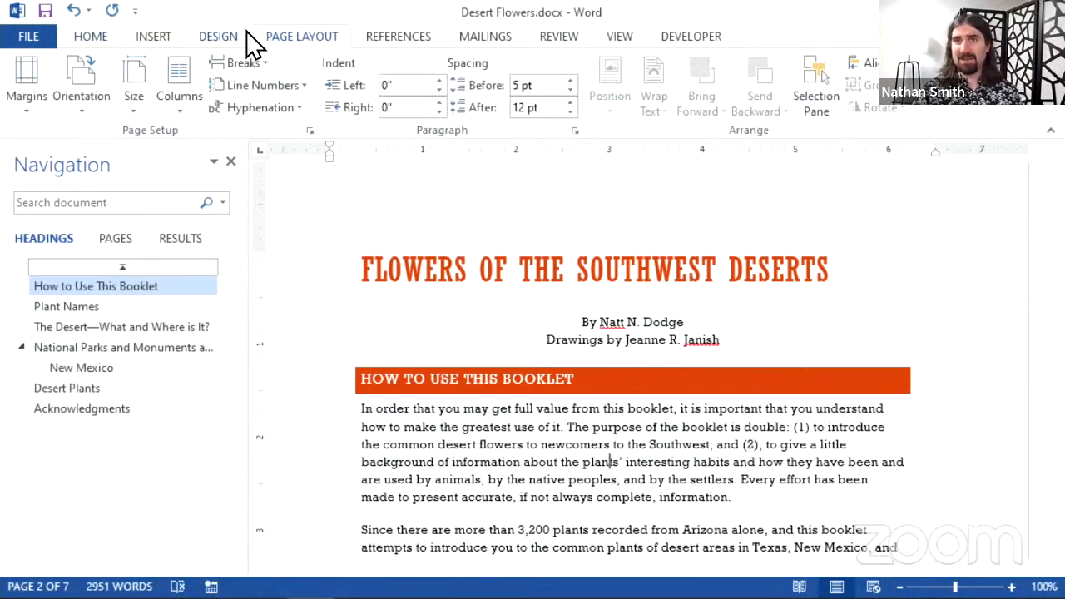
left_click(241, 37)
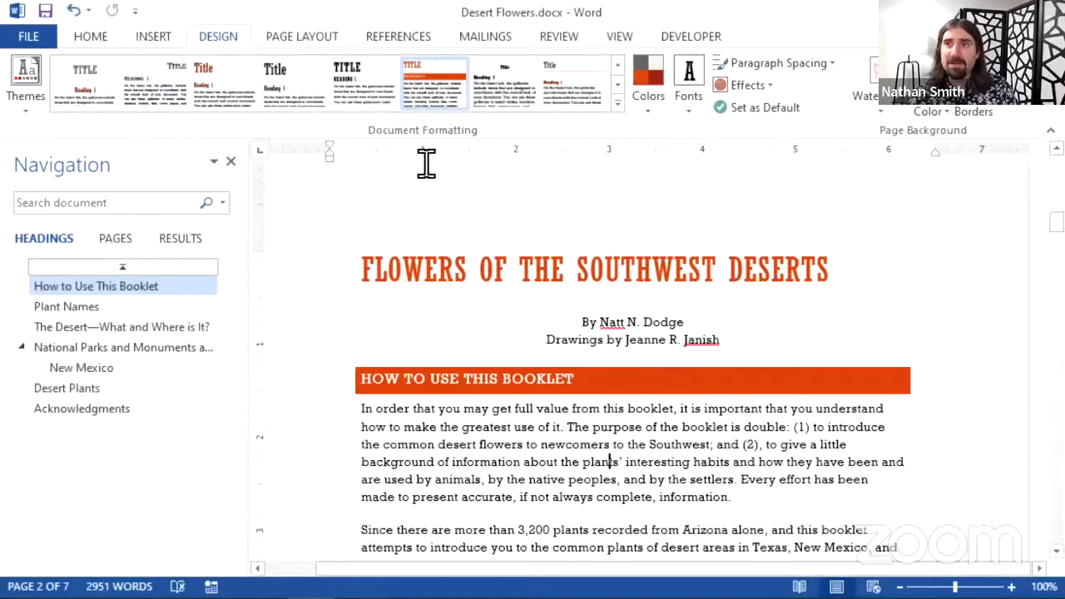
left_click(639, 102)
left_click(649, 100)
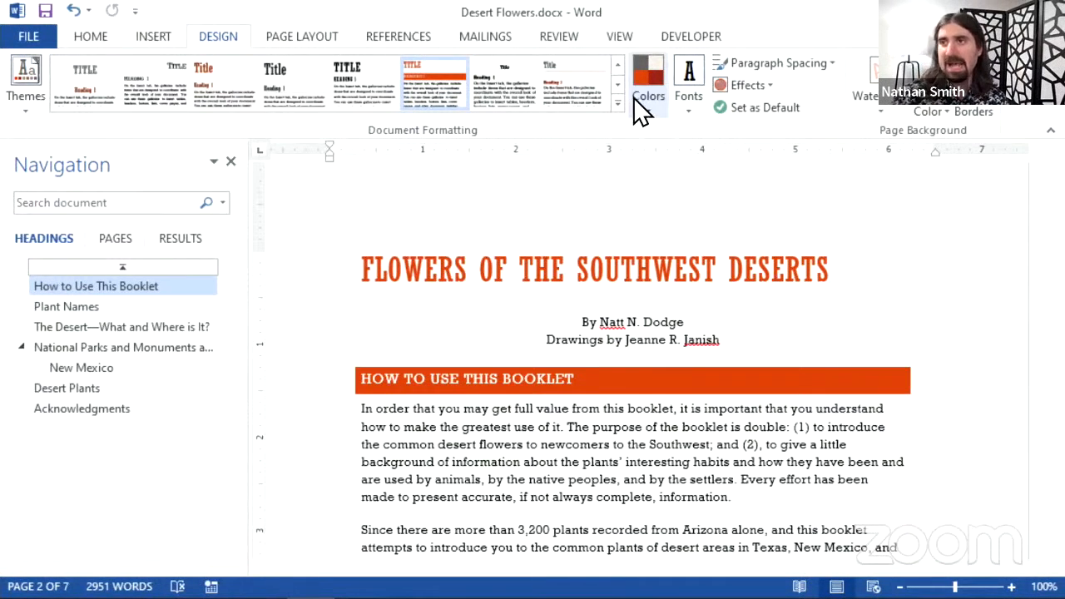
left_click(646, 91)
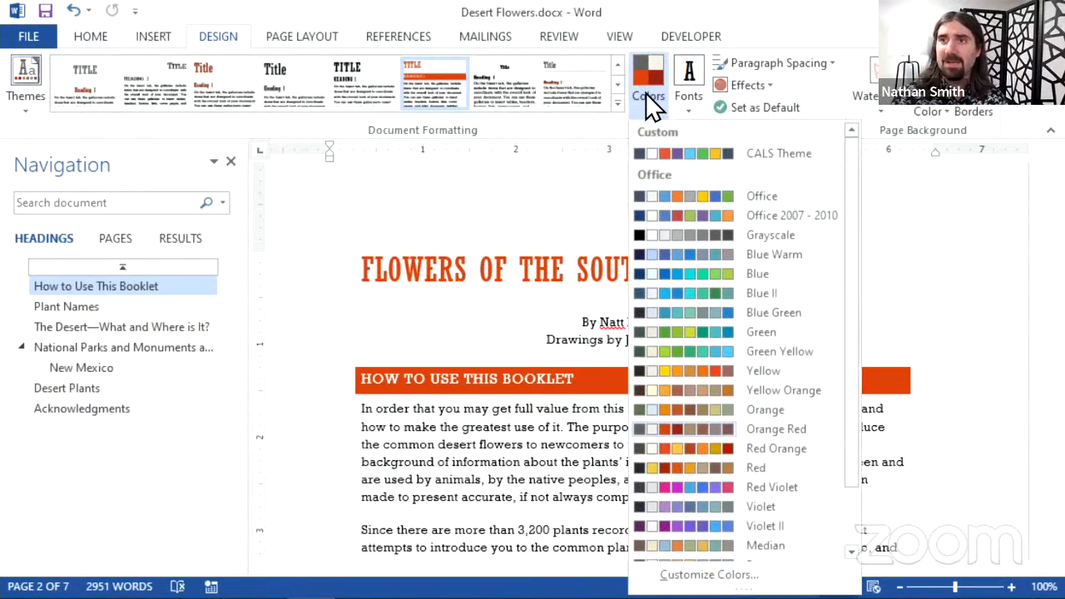
left_click(649, 103)
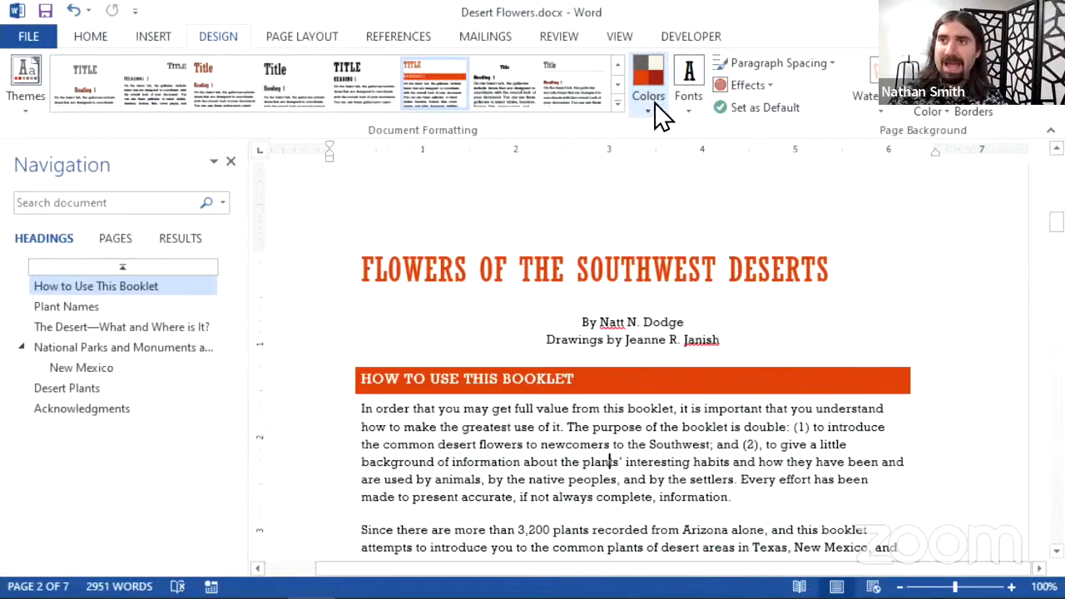
left_click(732, 86)
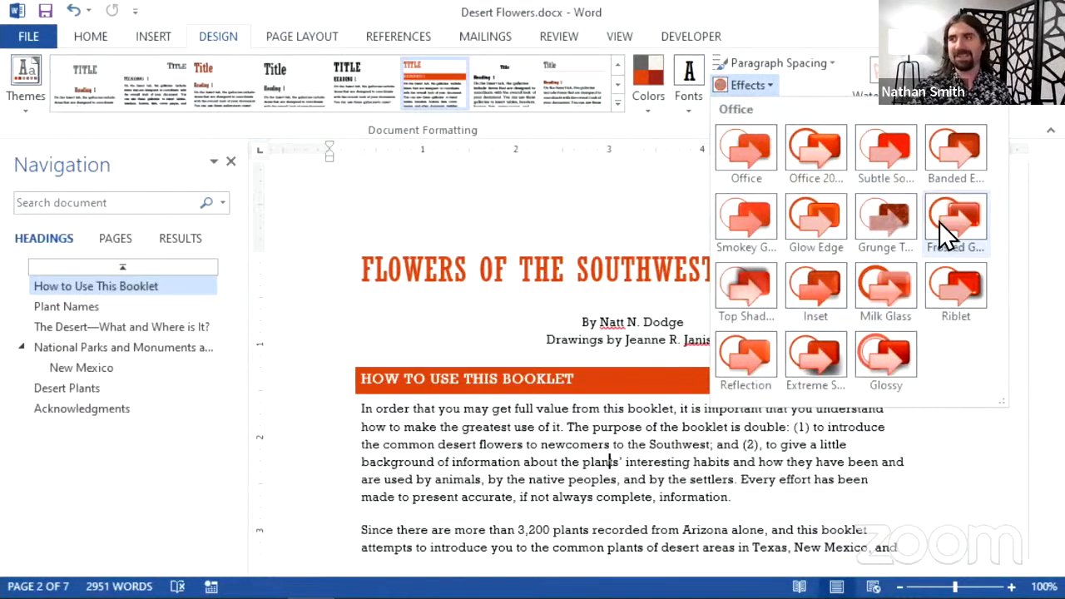
left_click(688, 257)
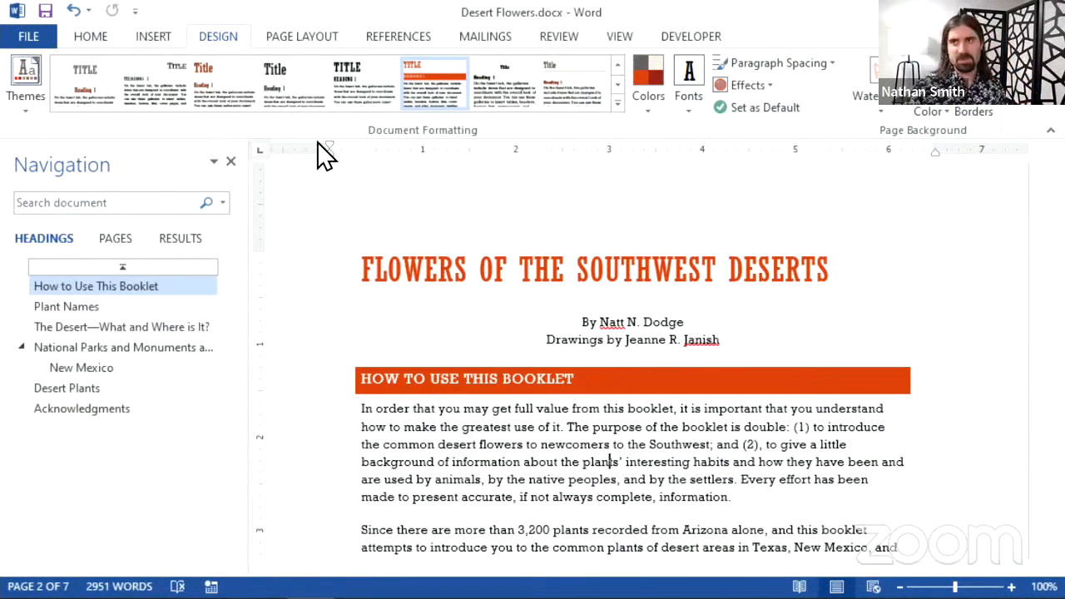
left_click(651, 99)
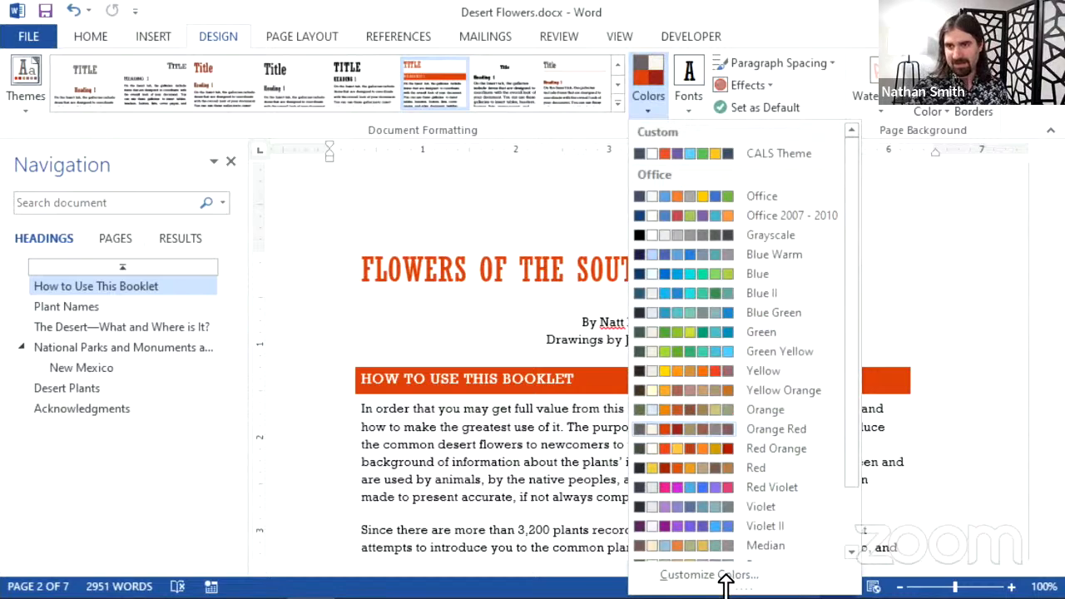
left_click(689, 12)
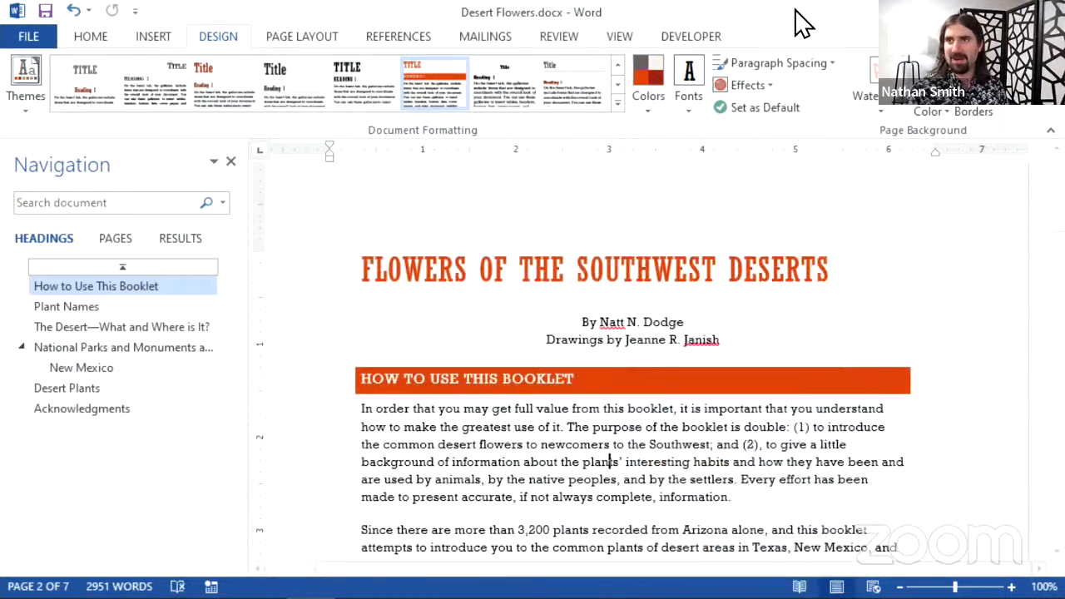
Examine the available theme font sets and paragraph spacing presets without choosing any of them.
left_click(697, 82)
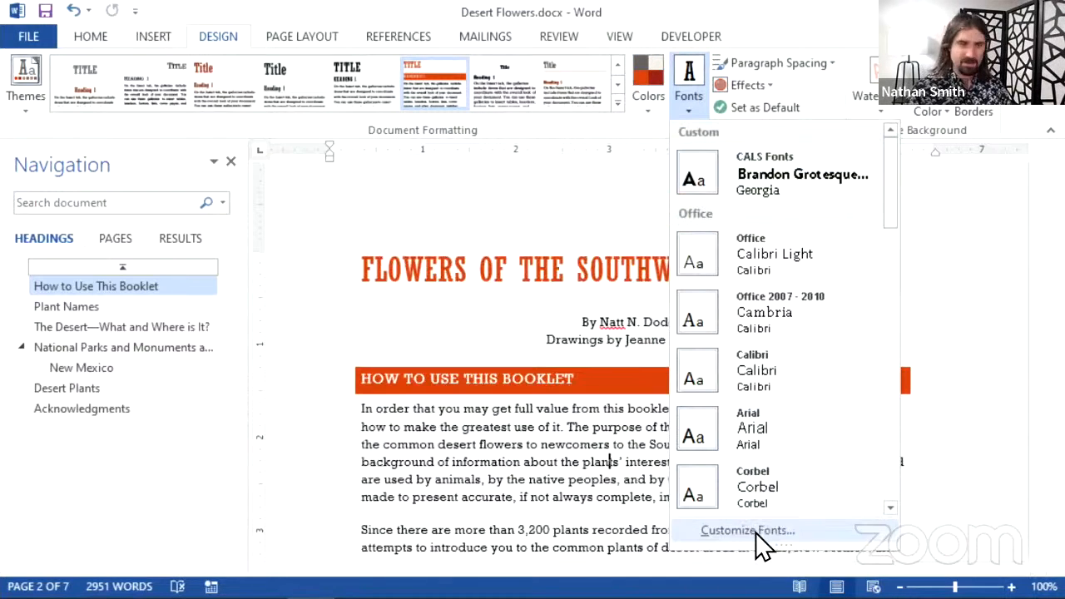
left_click(618, 240)
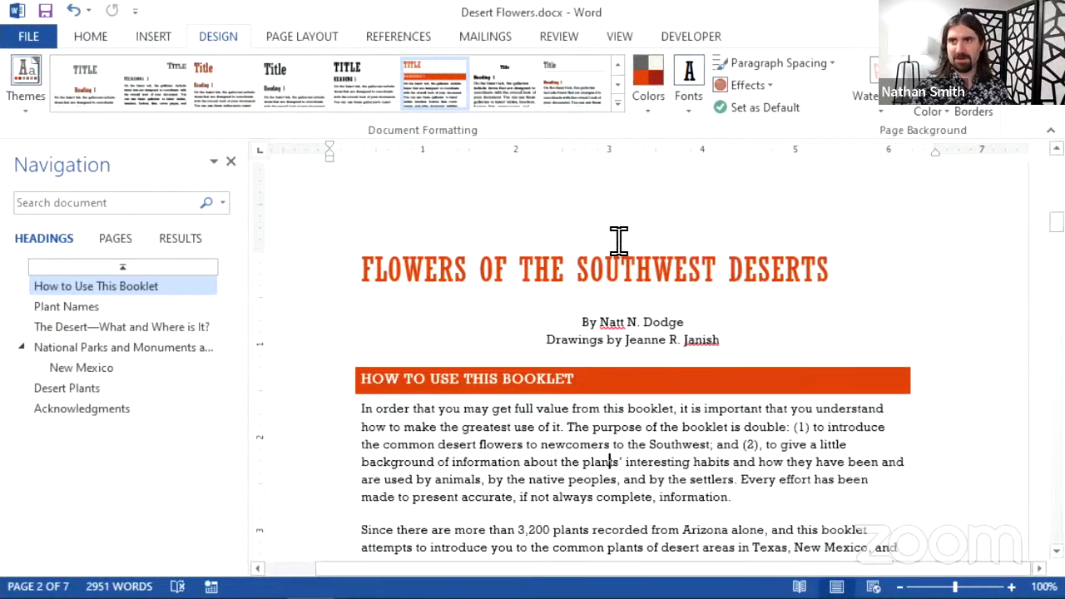
left_click(810, 65)
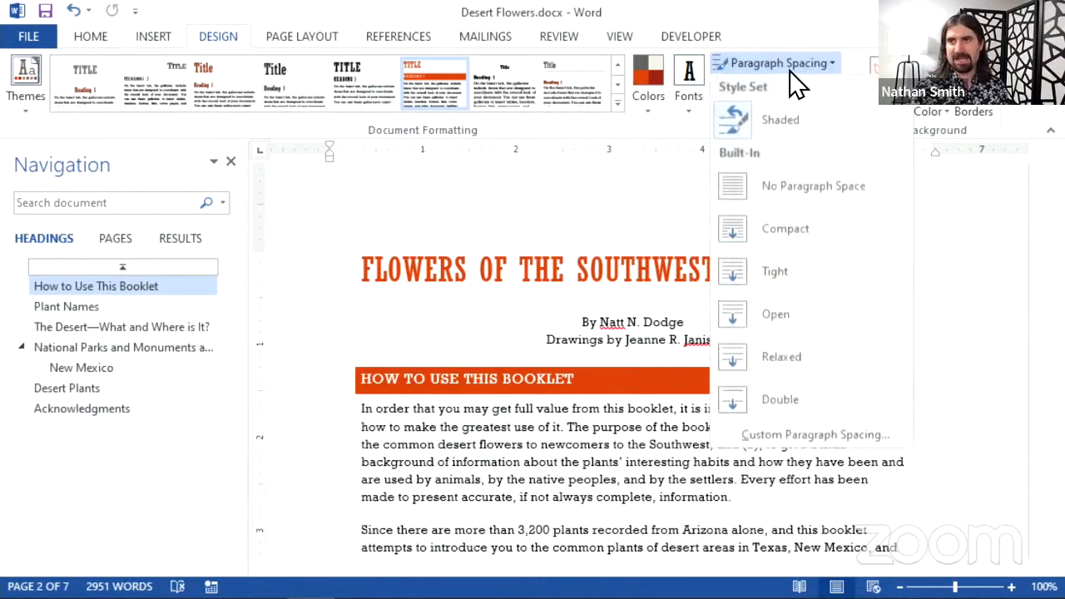
left_click(733, 62)
left_click(692, 85)
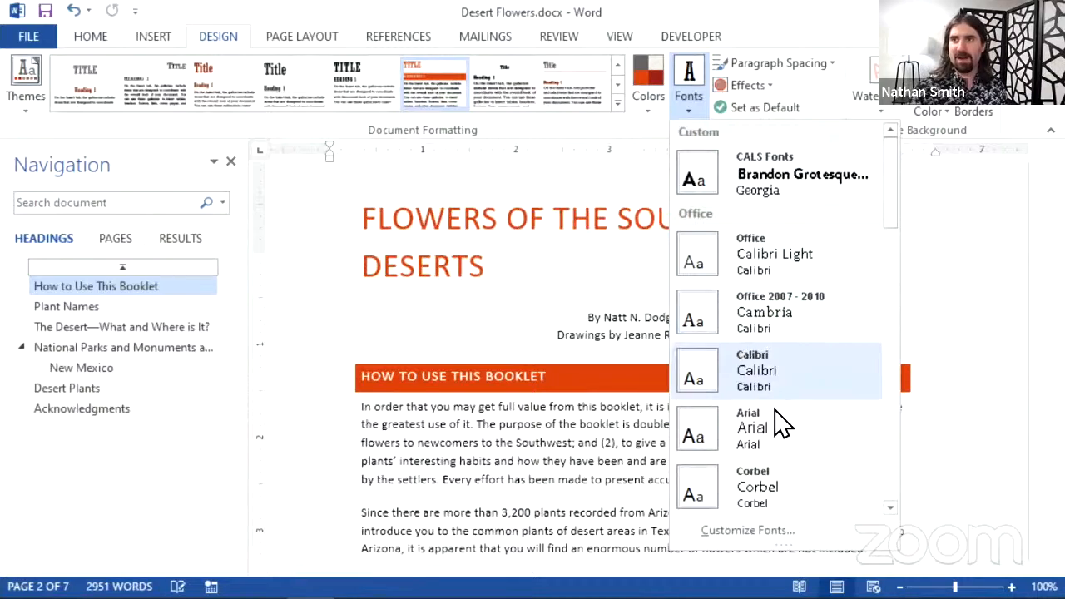
scroll(824, 333, "down", 3)
scroll(824, 337, "down", 5)
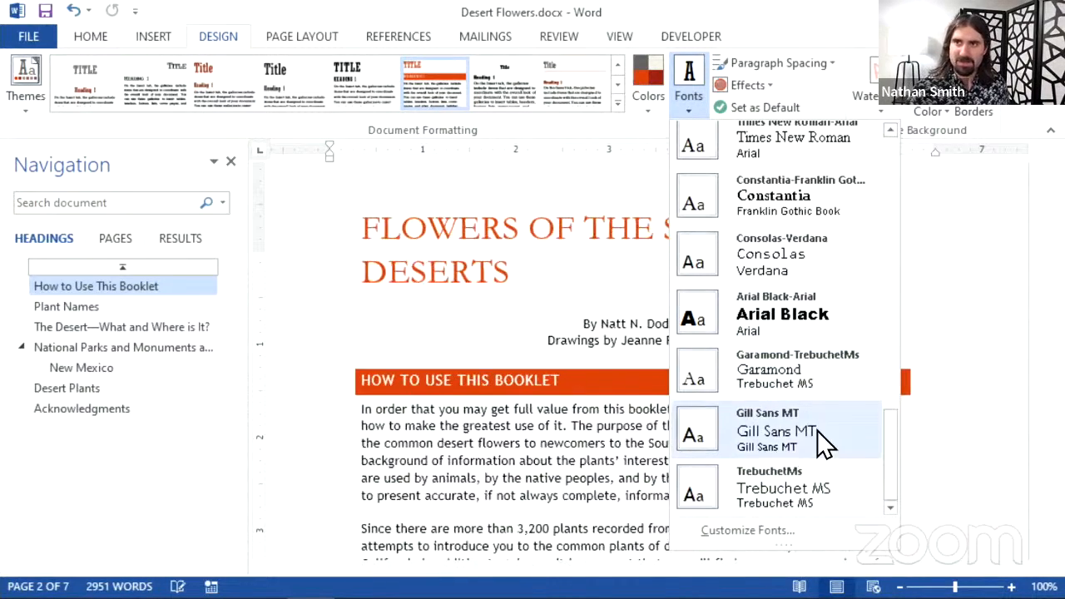
scroll(816, 350, "up", 2)
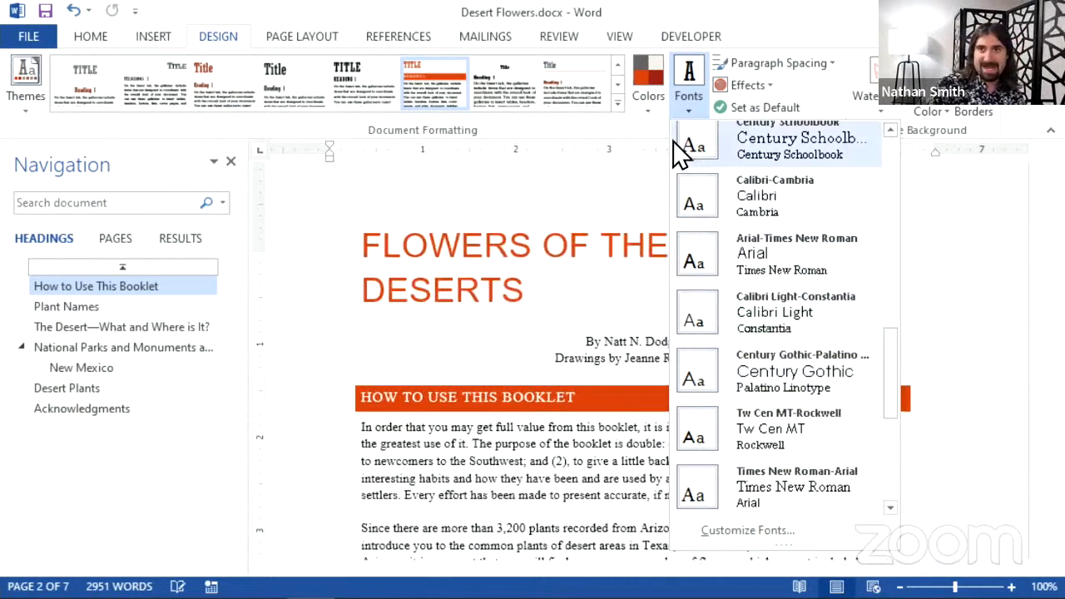
left_click(689, 82)
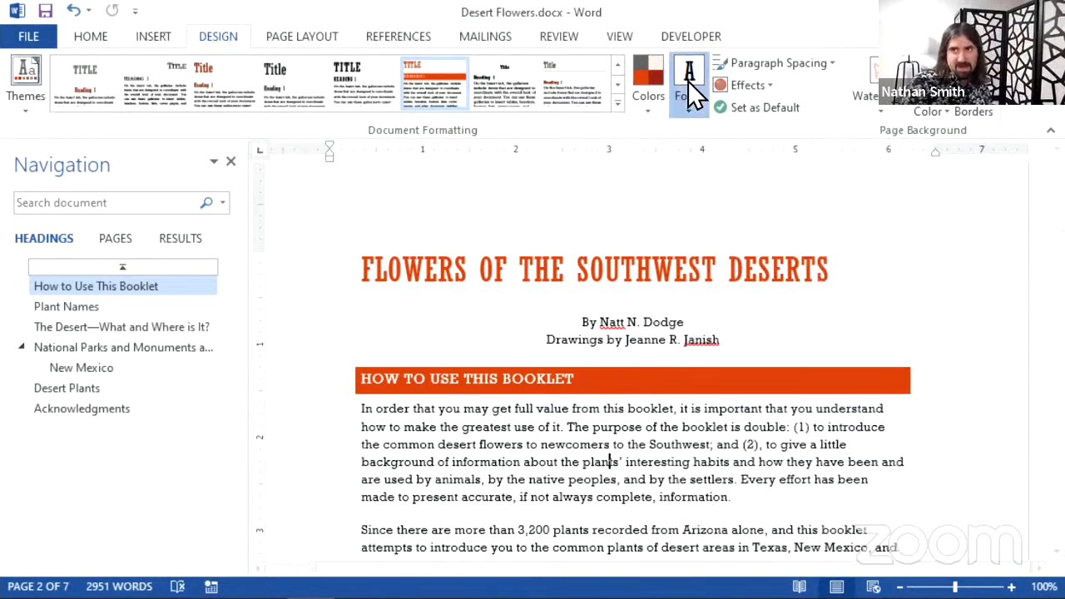
Review the paragraph spacing presets, theme effects and document themes once more without applying any.
left_click(797, 75)
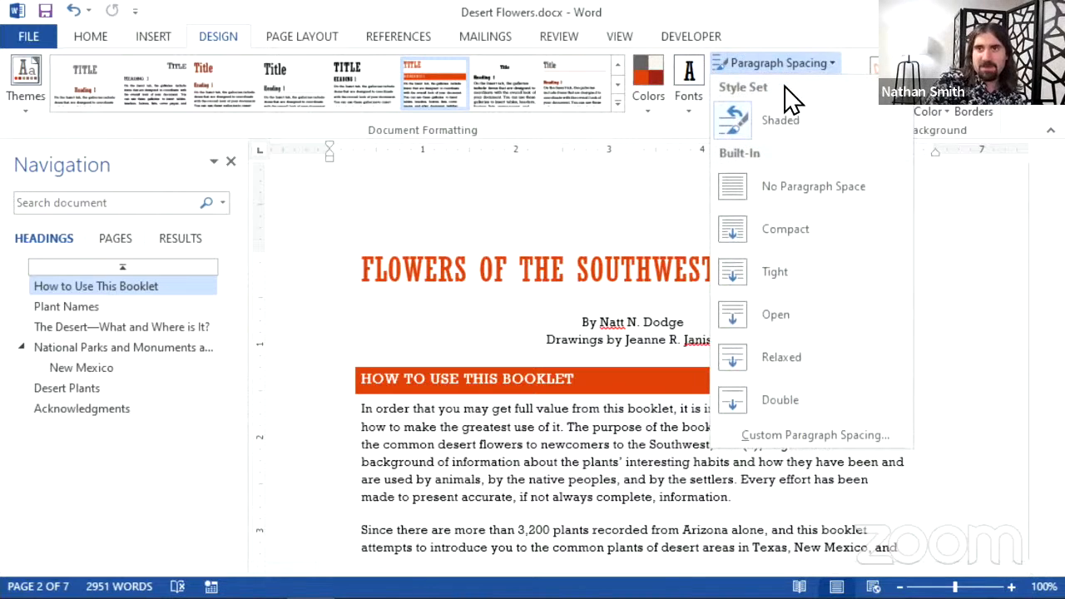
left_click(778, 18)
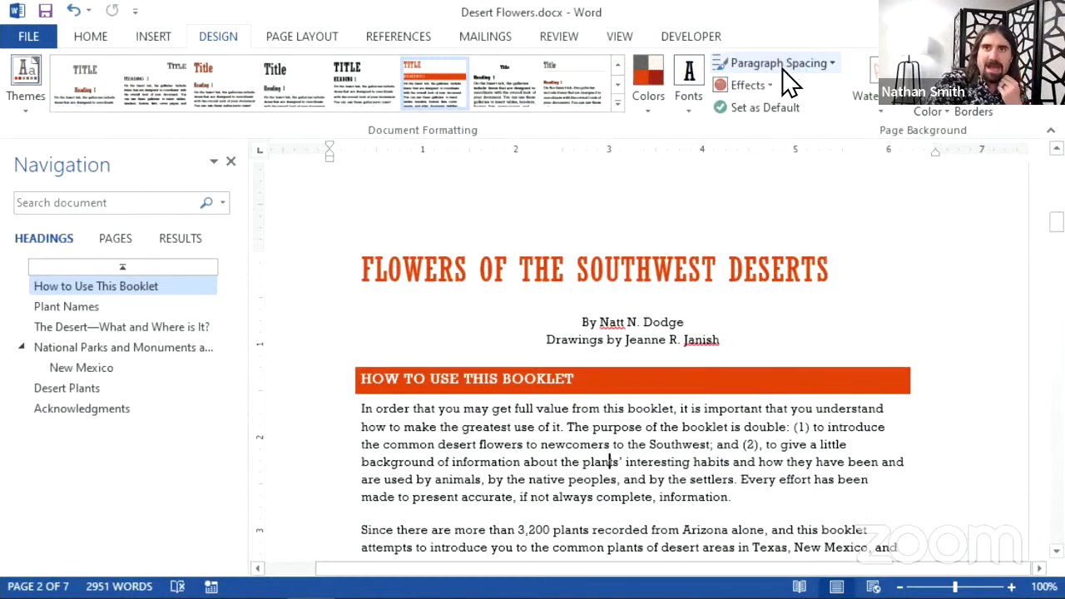
left_click(764, 87)
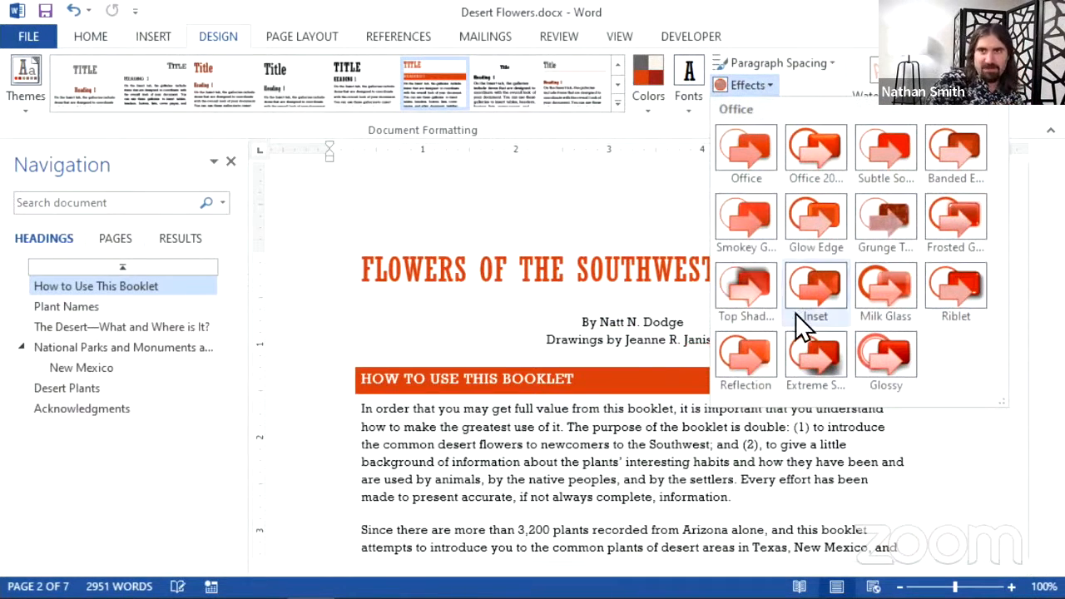
left_click(849, 502)
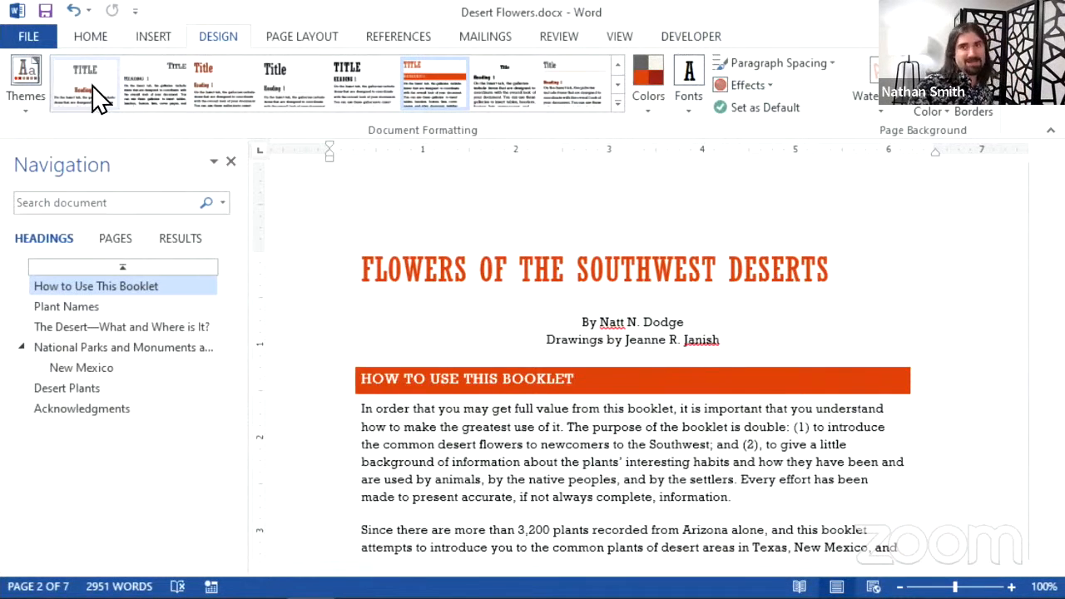
left_click(30, 92)
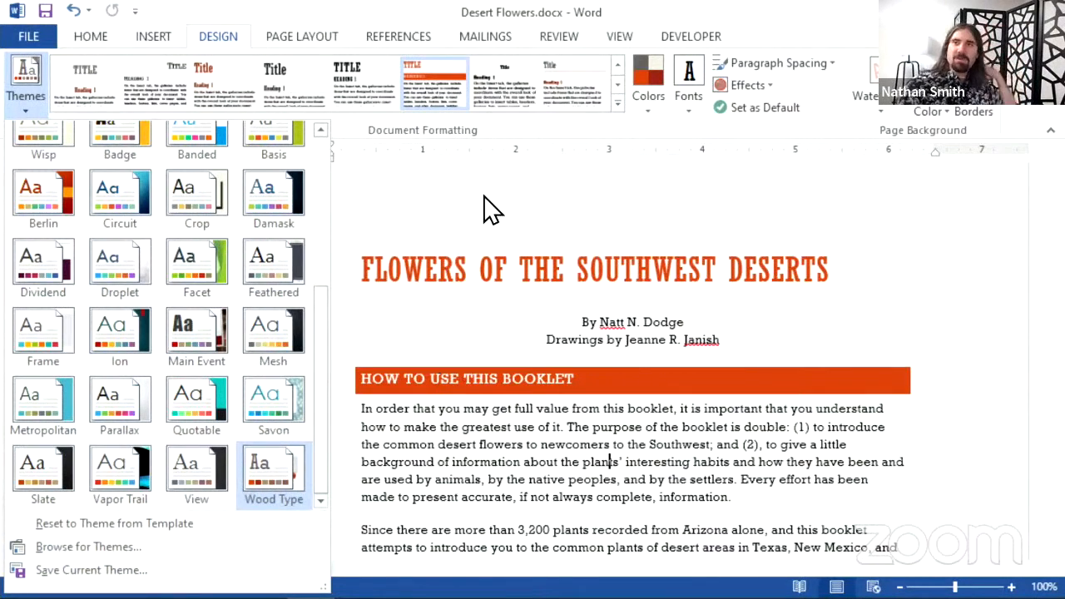
left_click(491, 208)
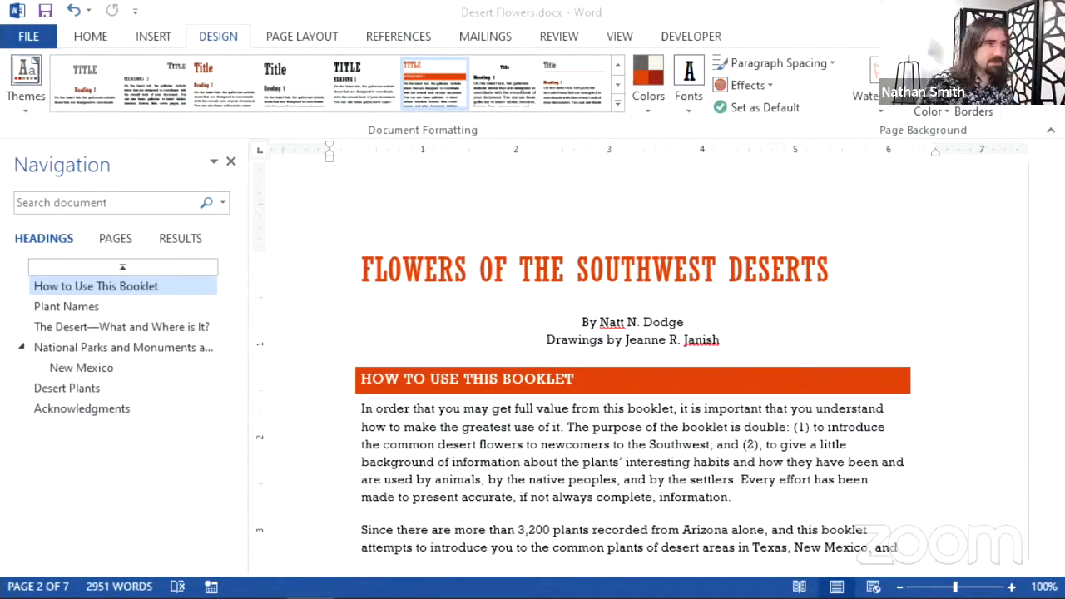
left_click(610, 461)
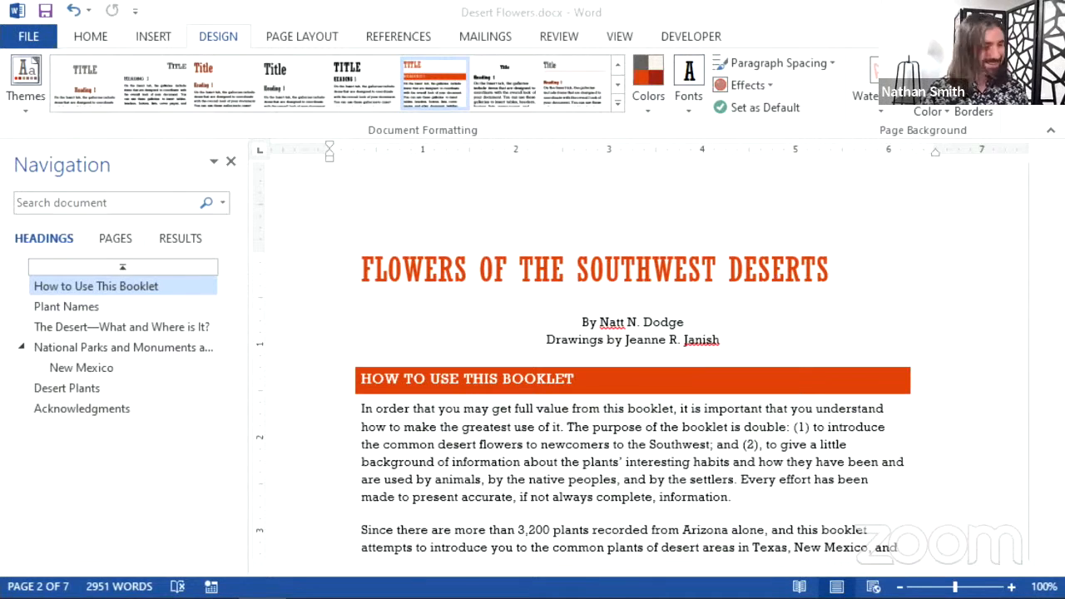
left_click(610, 462)
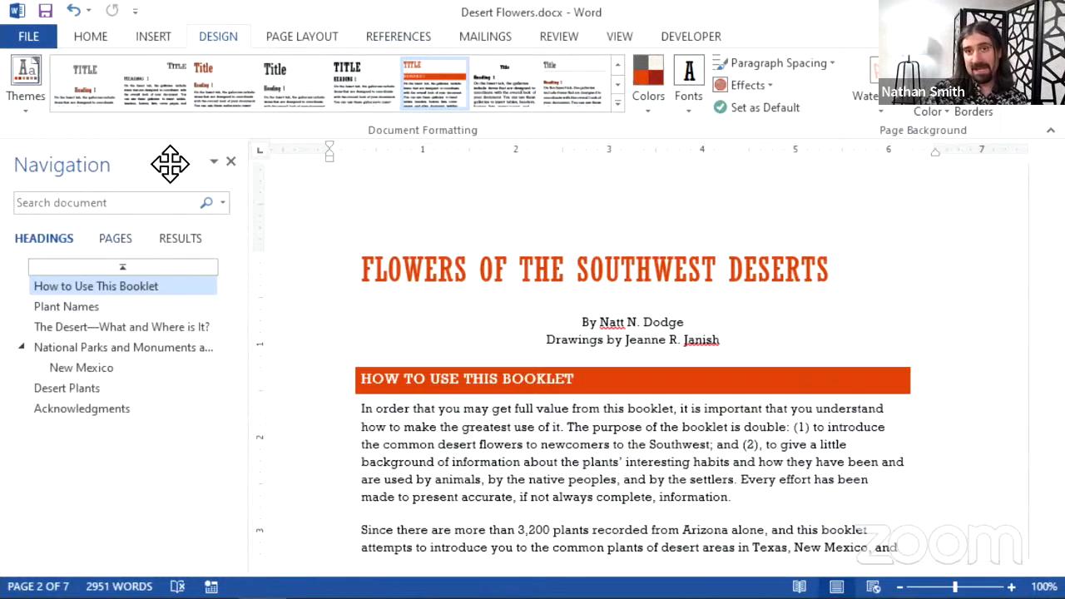
Search the document for "cactus", look over the text around the first match, and clear the search.
left_click(105, 38)
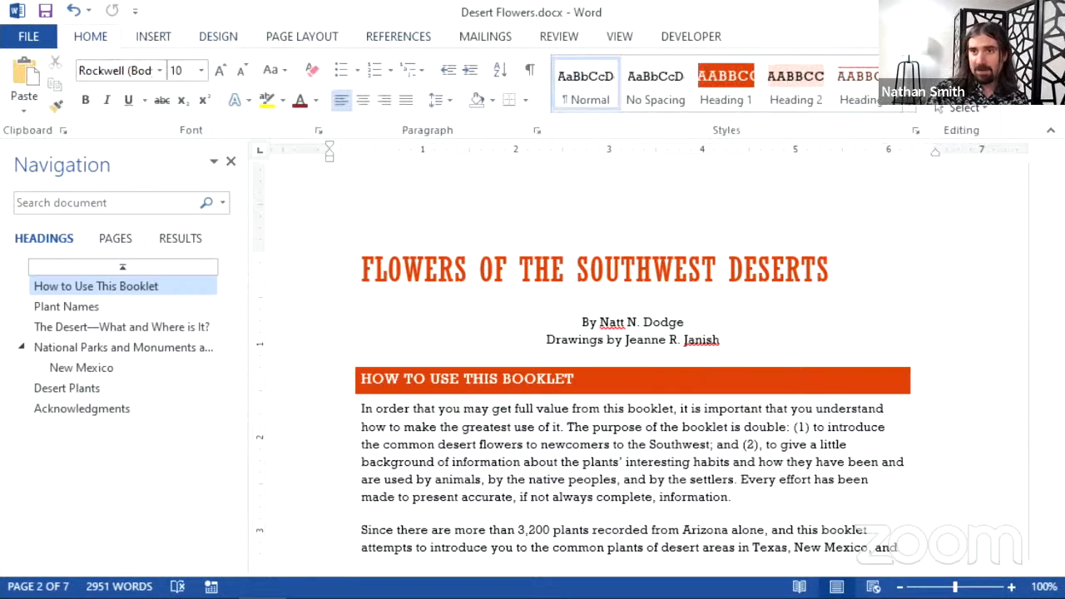
key("ctrl+f")
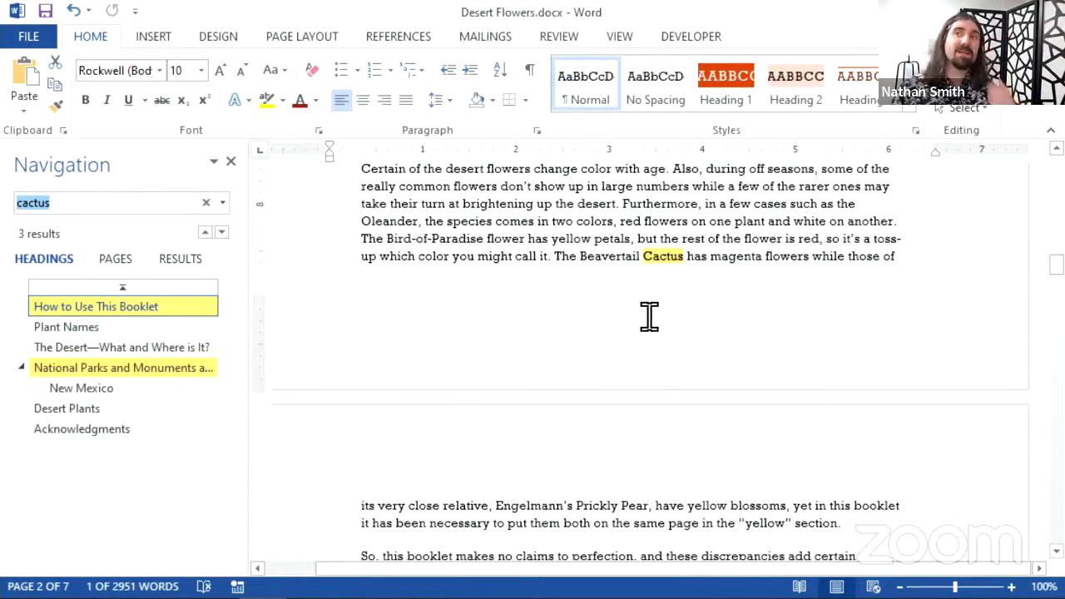
scroll(594, 352, "up", 4)
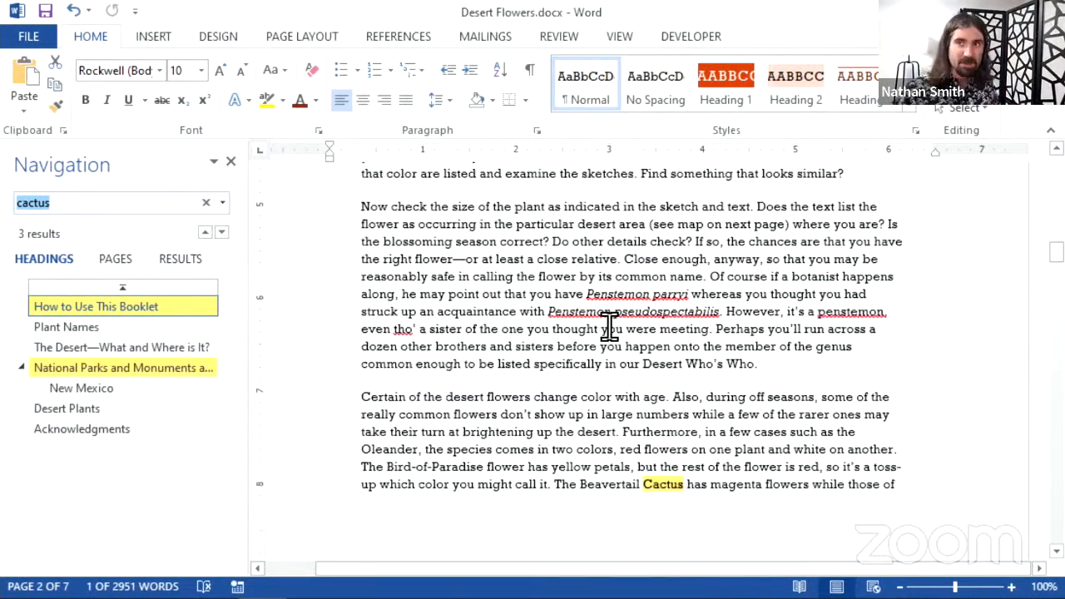
scroll(624, 324, "up", 5)
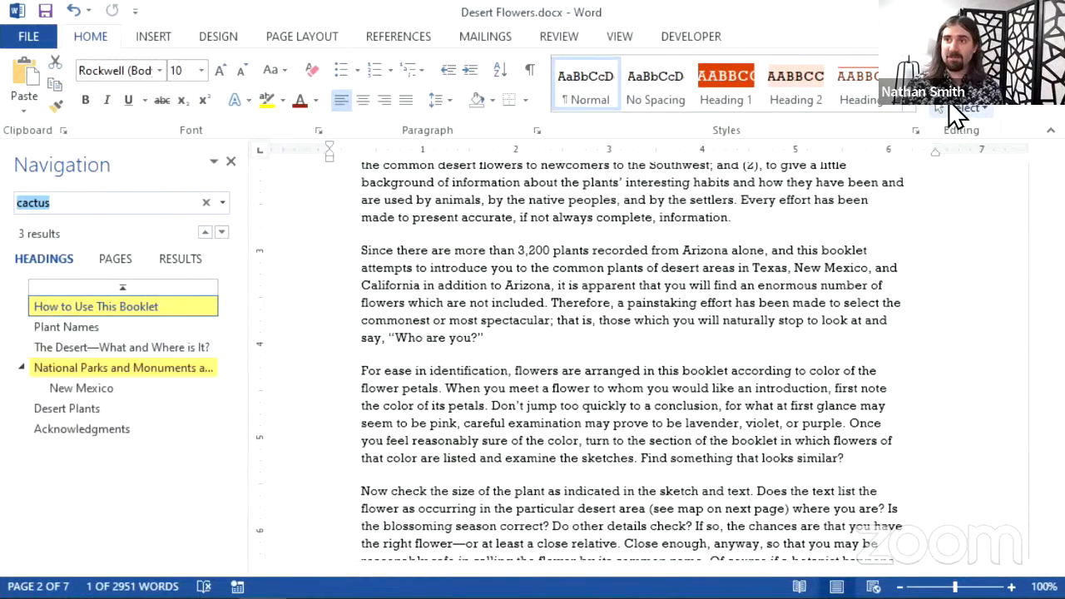
key("Escape")
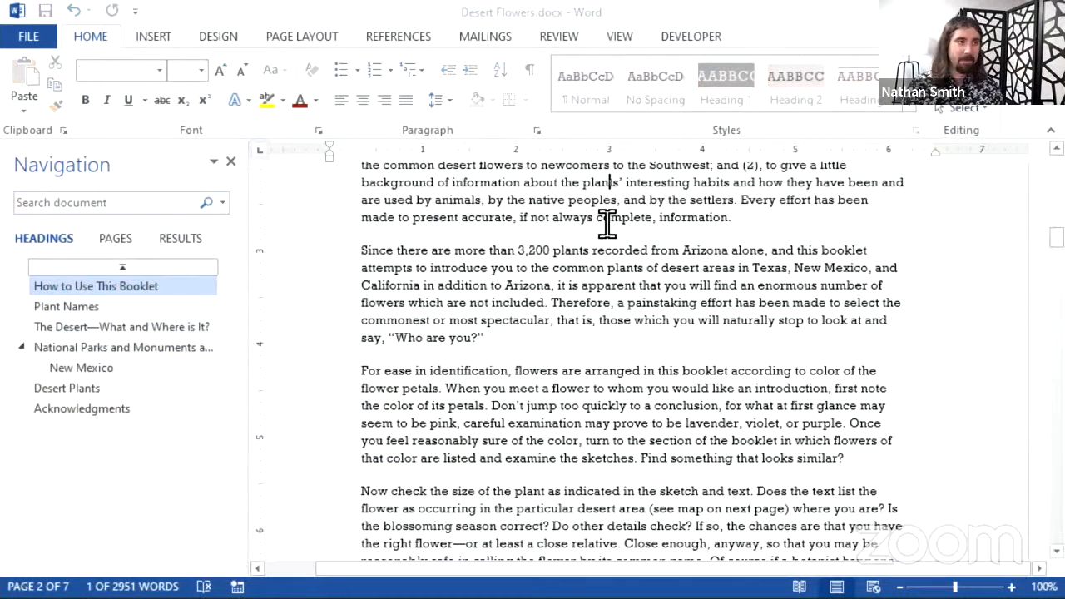
Set up a find and replace of "Cactus" with "prickly plant".
key("ctrl+h")
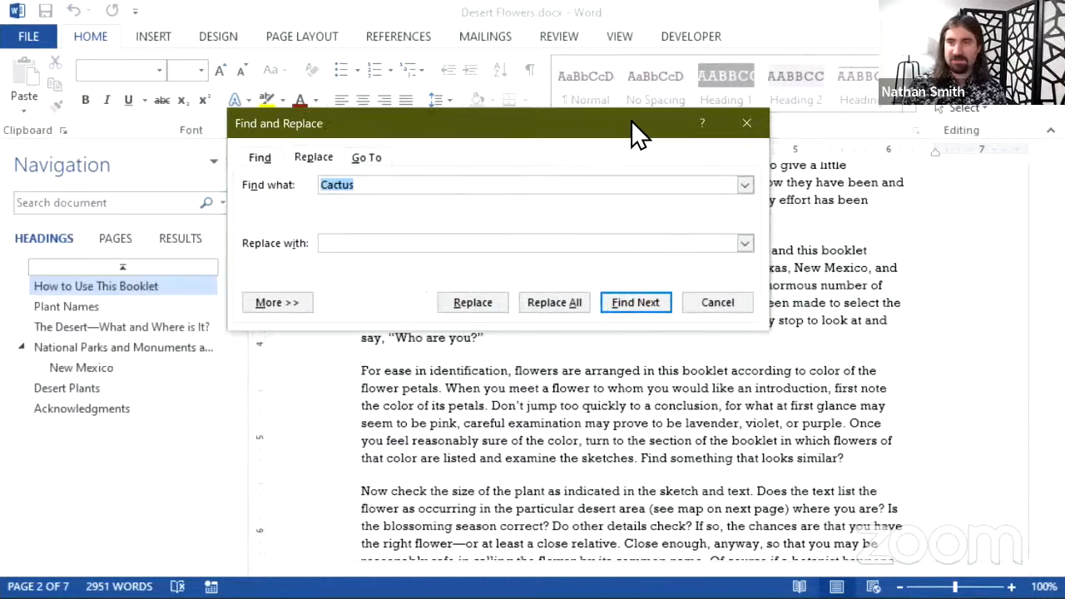
left_click_drag(637, 136, 692, 146)
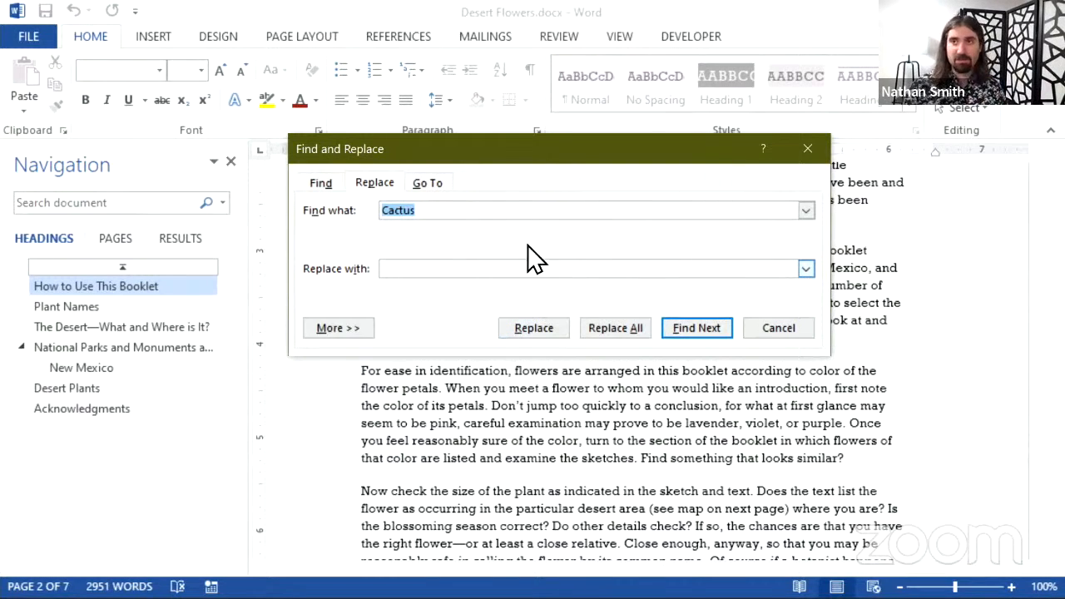
left_click_drag(538, 148, 321, 31)
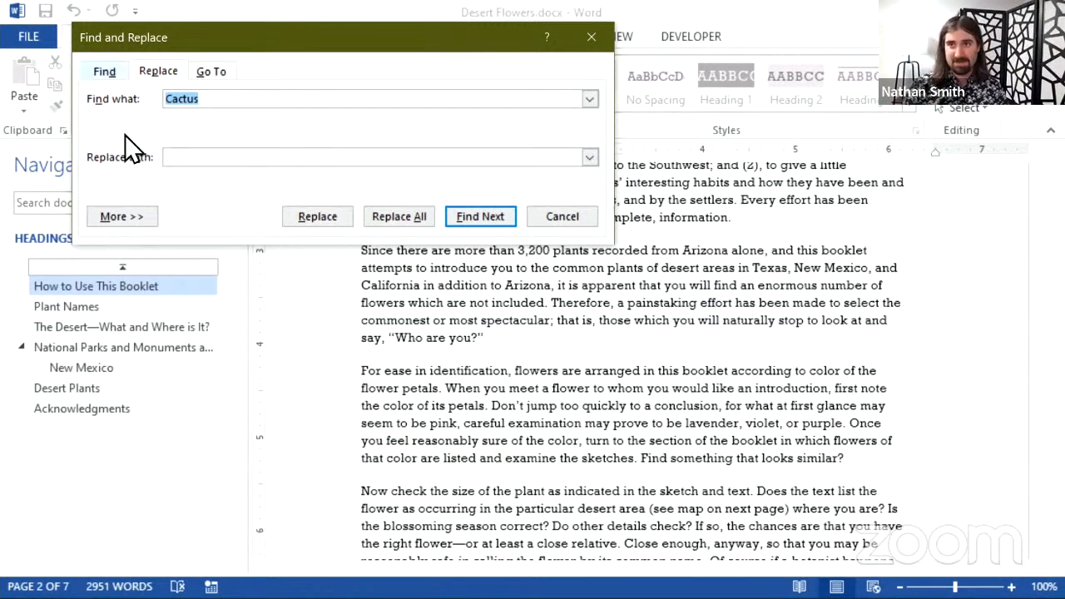
left_click(190, 154)
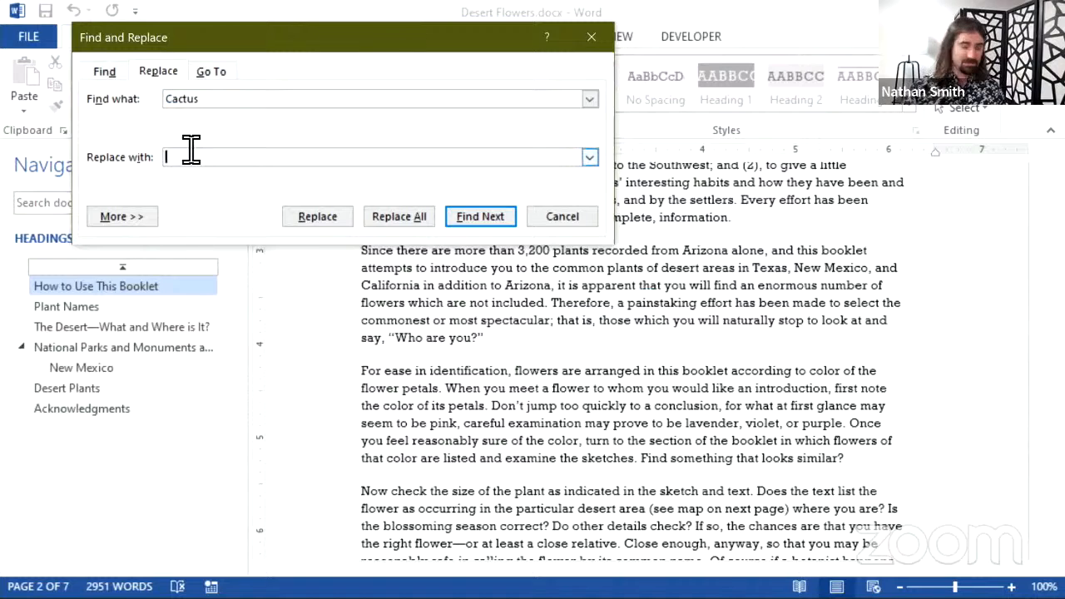
type("pri")
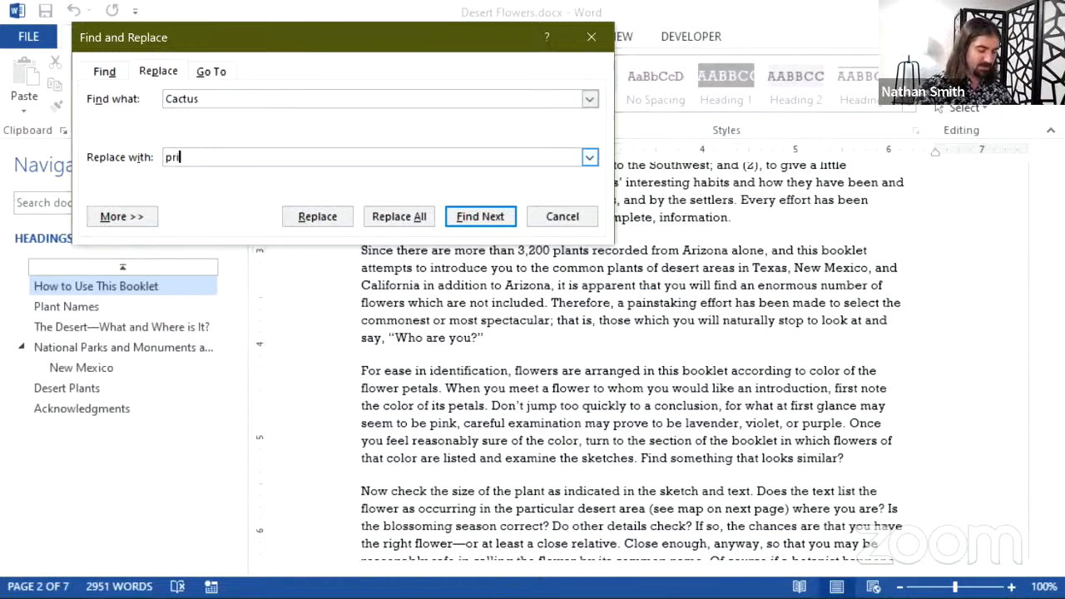
type("cle")
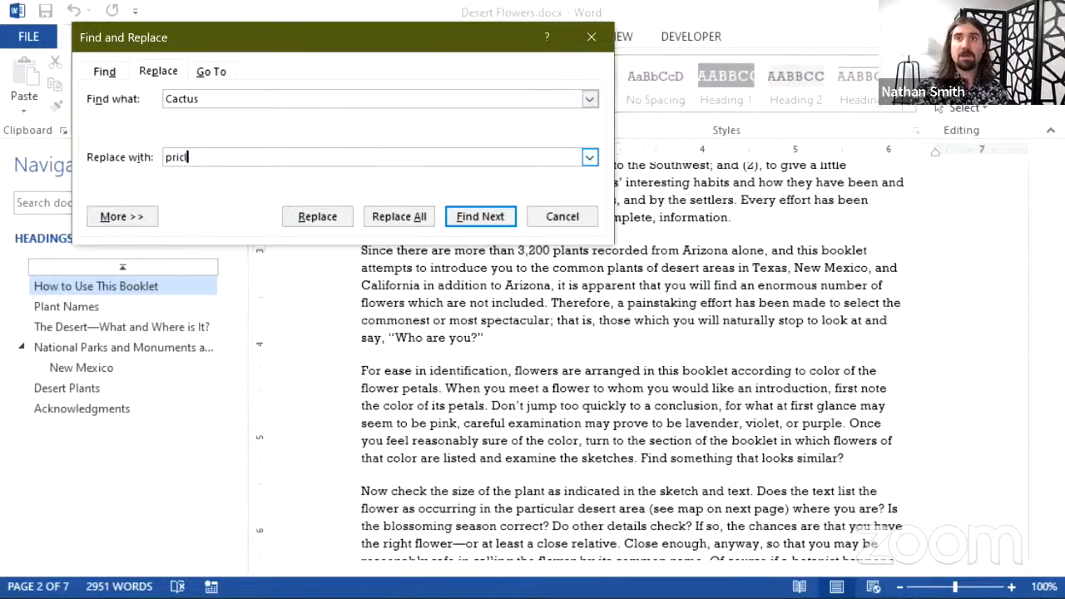
key("BackSpace")
key("BackSpace")
type("k")
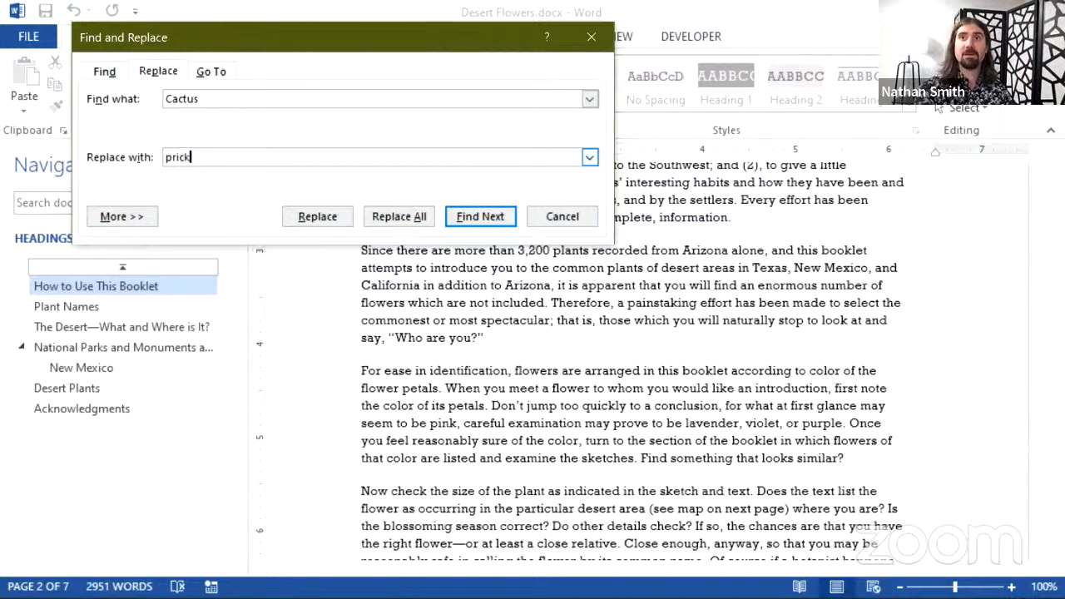
type("ly pla")
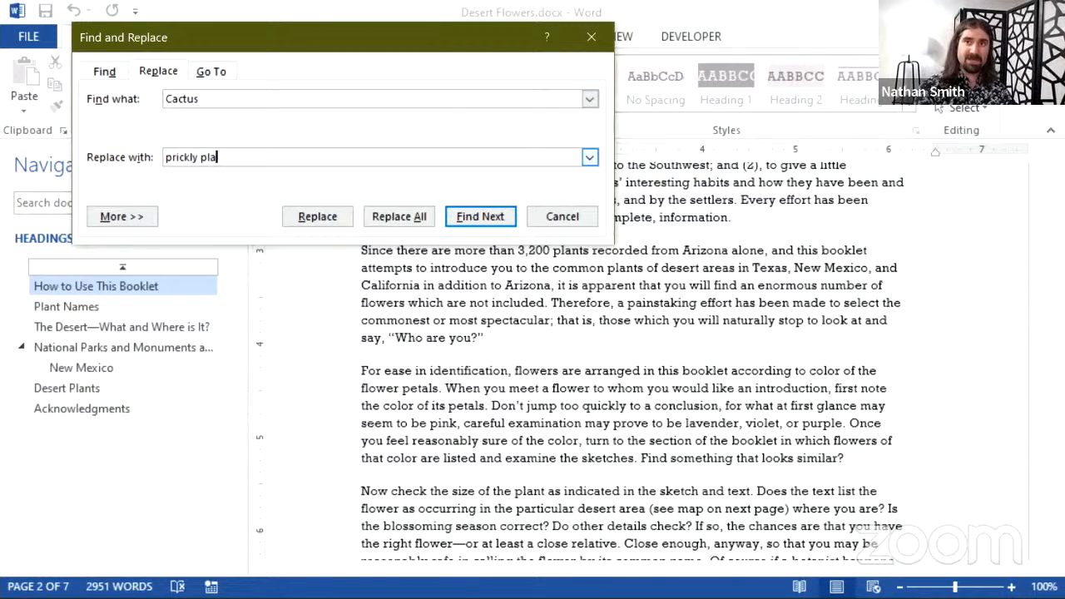
type("nt")
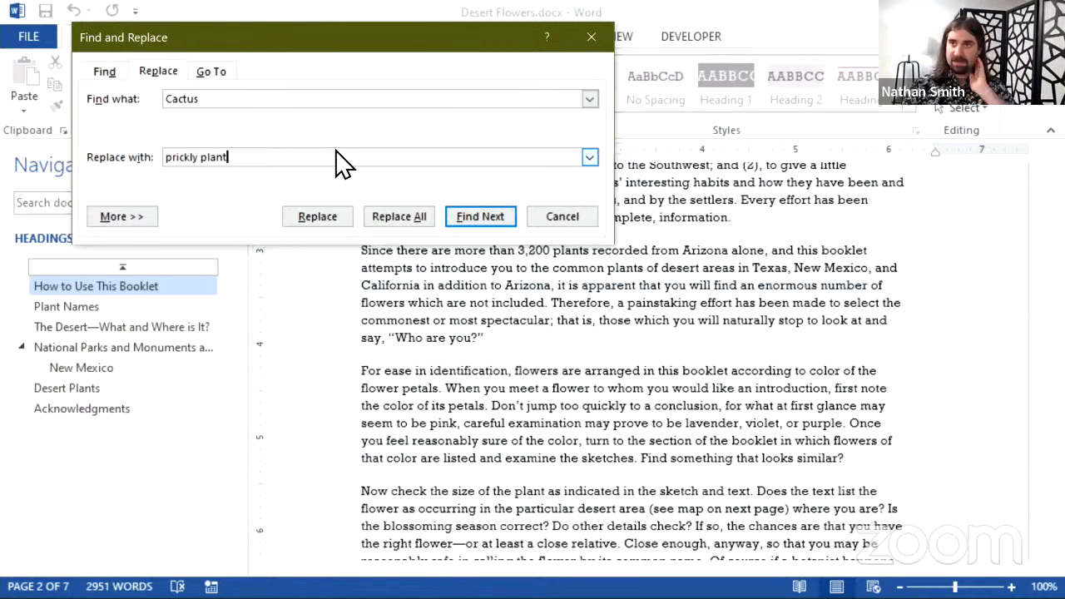
Find the "Cactus" following "Beavertail" and replace only that occurrence with "prickly plant".
key("Return")
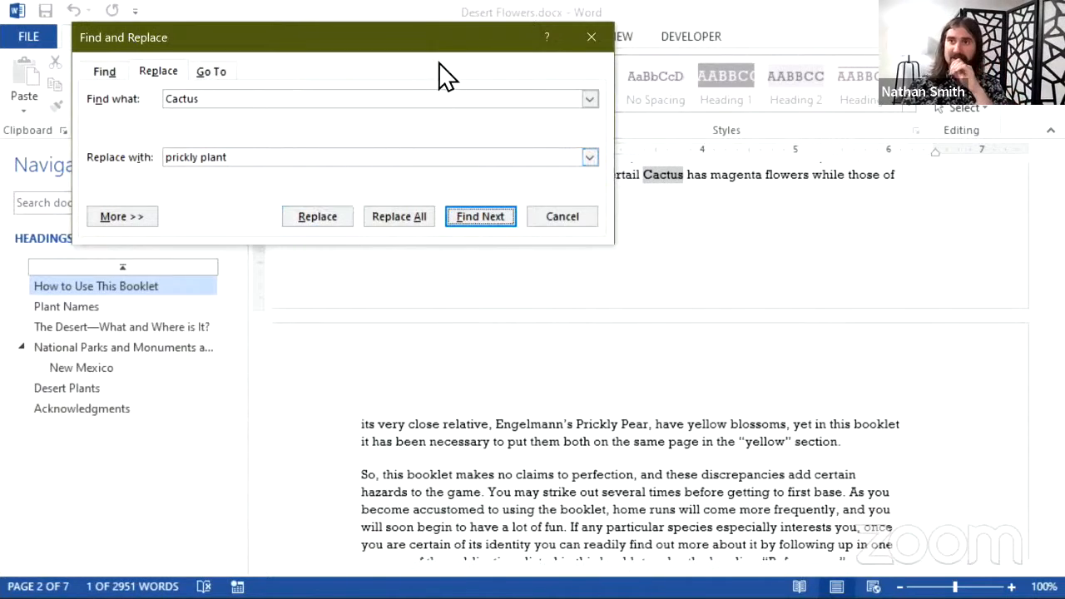
left_click_drag(428, 44, 705, 275)
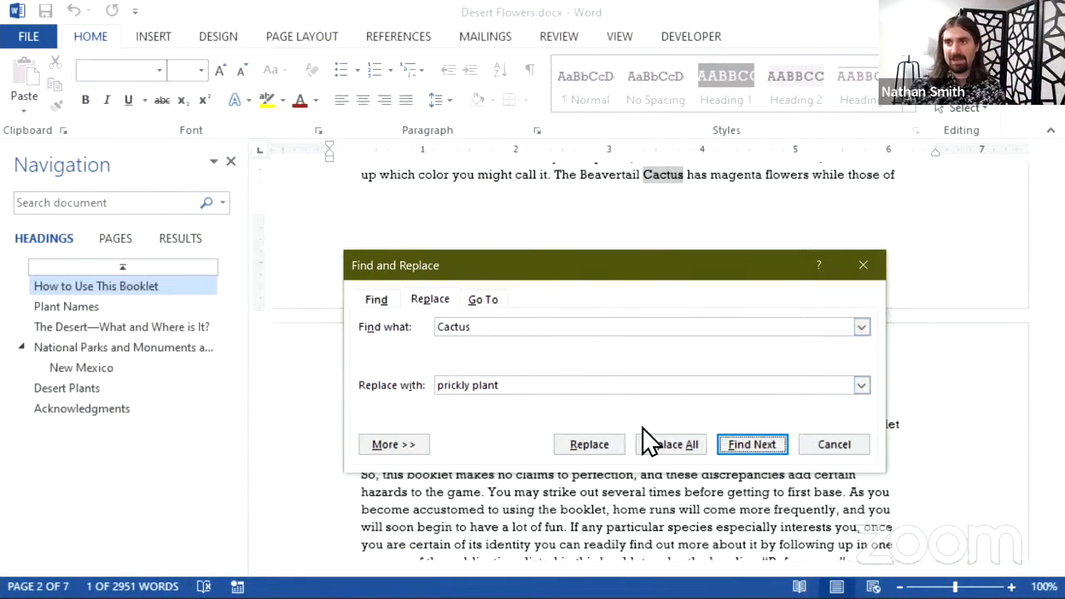
left_click(614, 442)
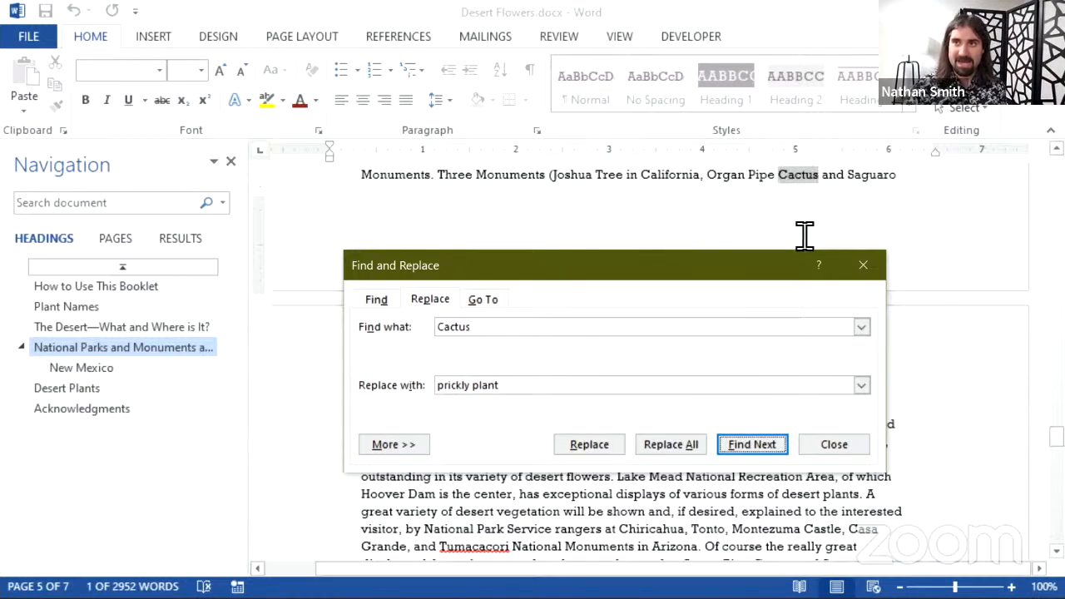
Skip the "Organ Pipe Cactus" occurrence without replacing it, then close Find and Replace and return to the document.
left_click(744, 448)
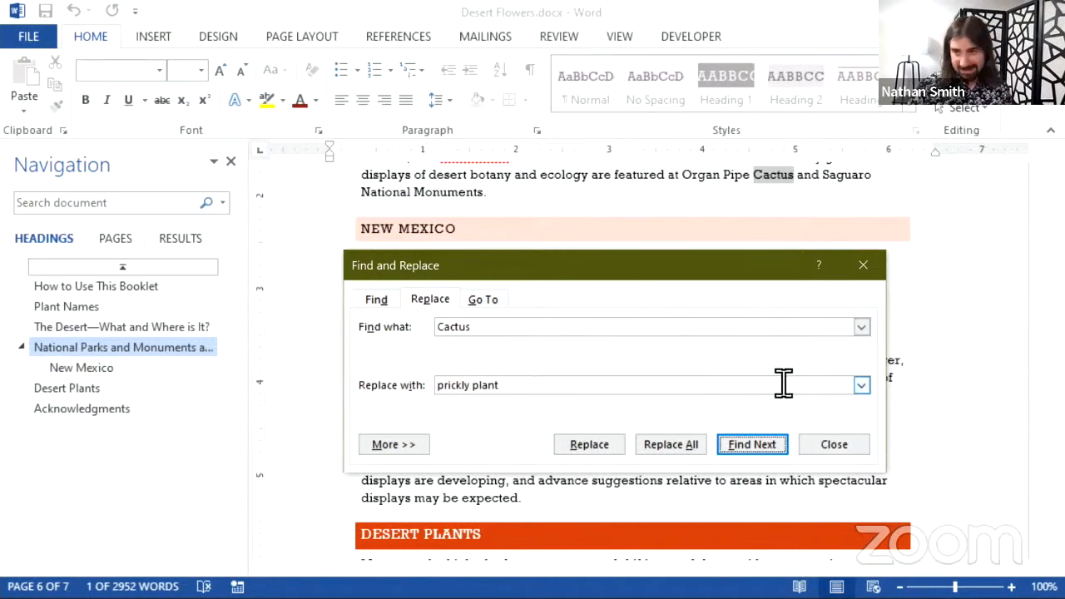
left_click(835, 449)
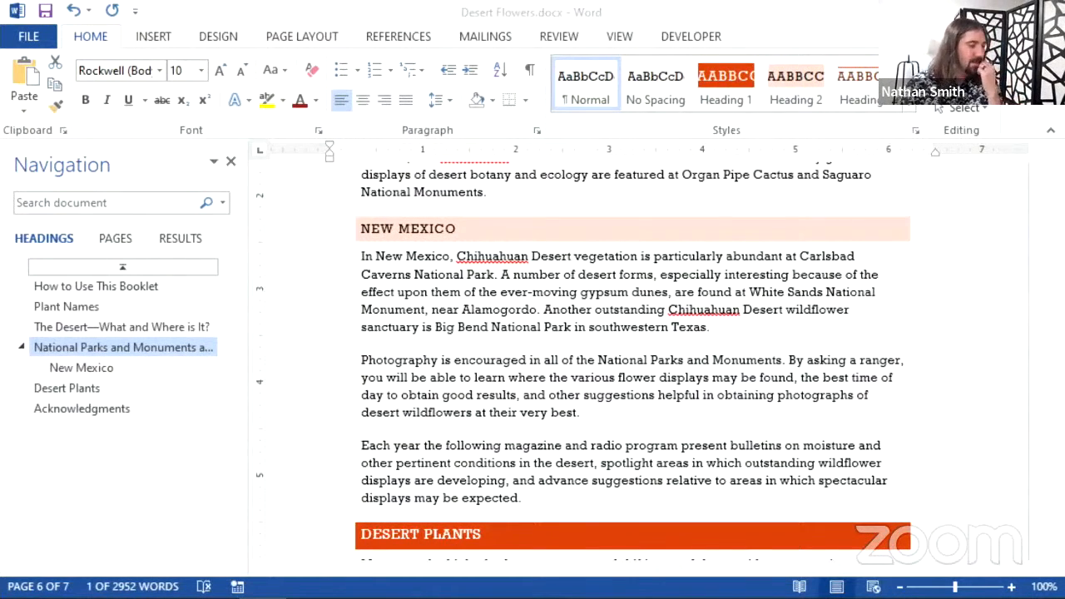
key("alt+Tab")
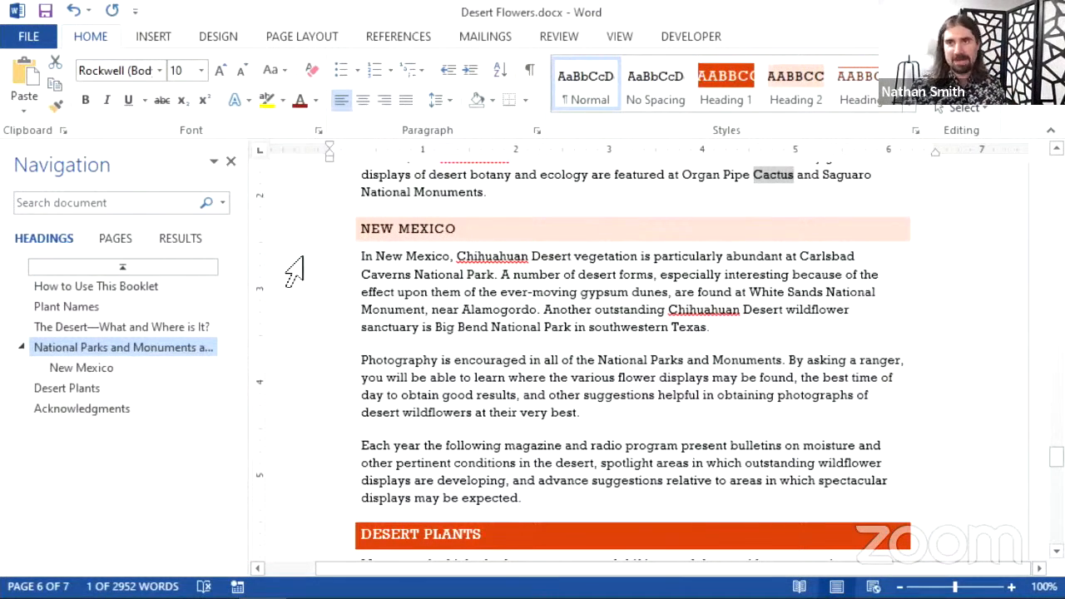
Close the Navigation pane and return to the body text under the Plant Names heading.
left_click(231, 163)
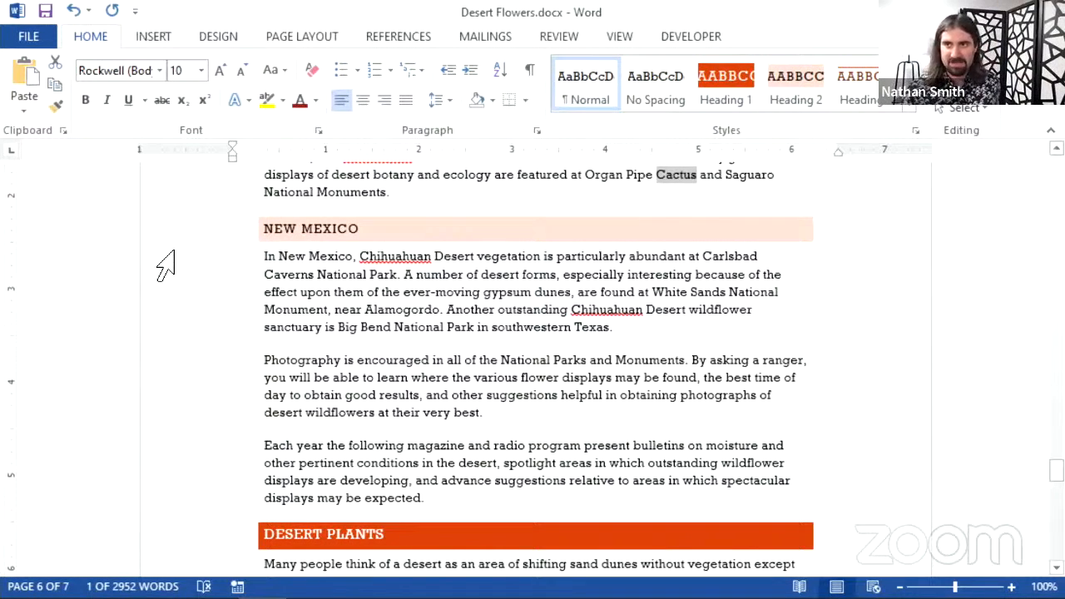
scroll(433, 391, "up", 10)
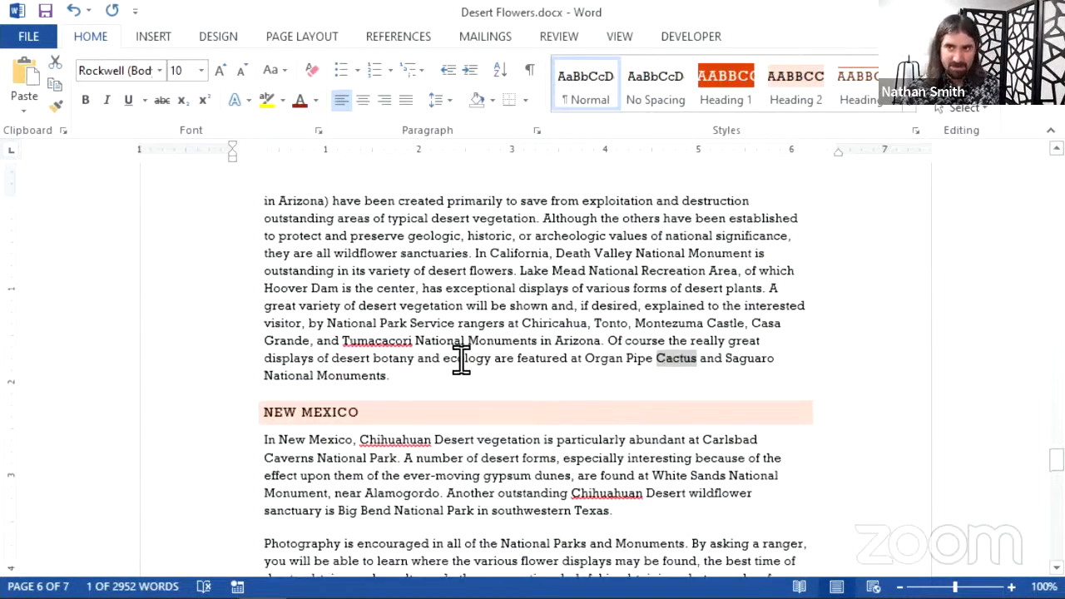
scroll(476, 328, "up", 15)
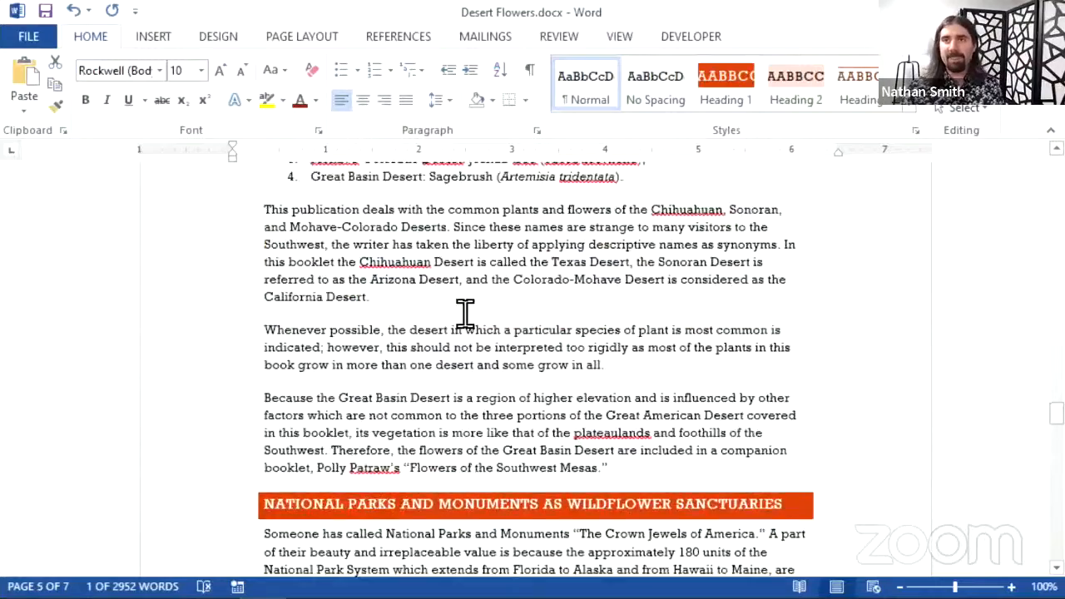
scroll(458, 383, "up", 5)
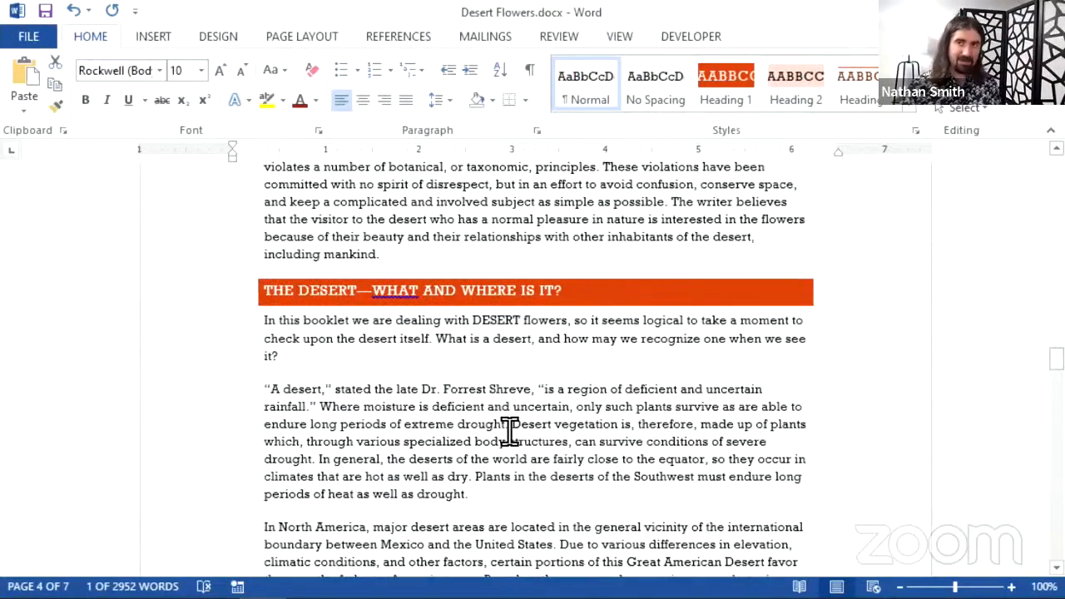
left_click(606, 184)
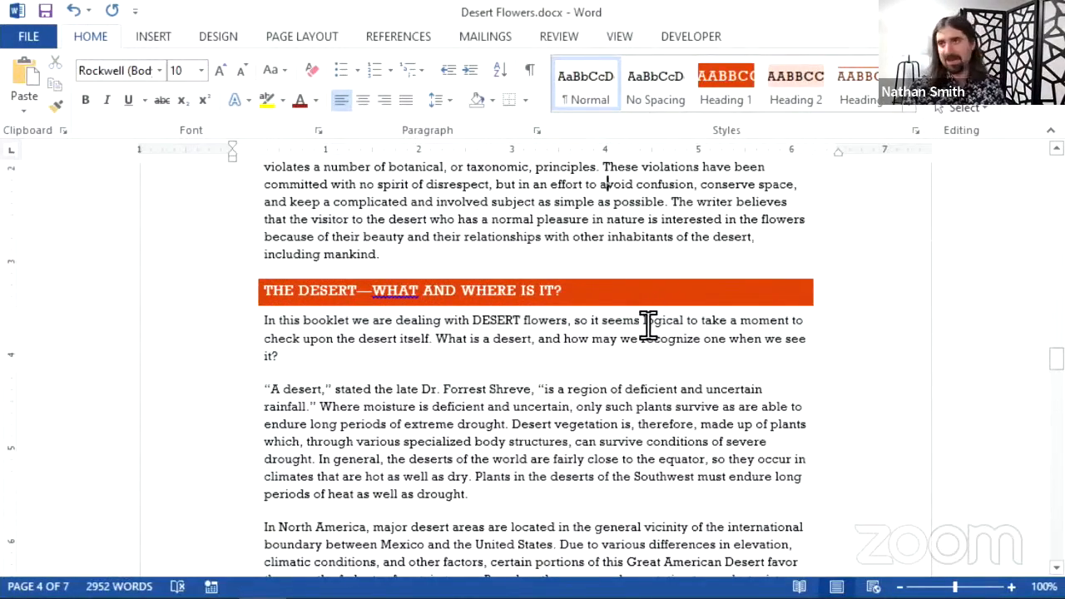
scroll(647, 335, "up", 4)
scroll(628, 351, "up", 13)
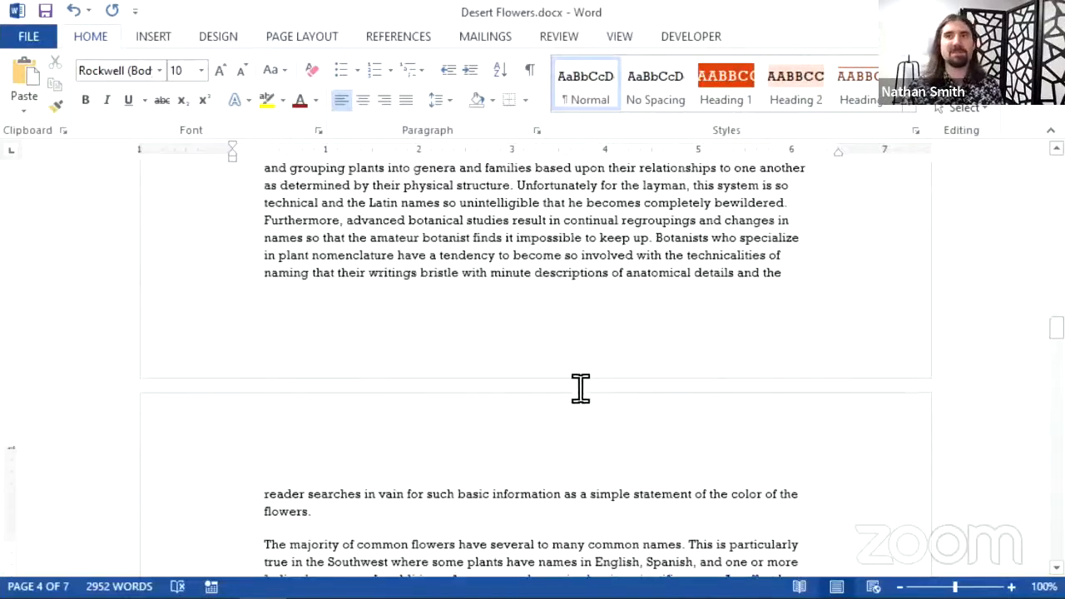
left_click(526, 313)
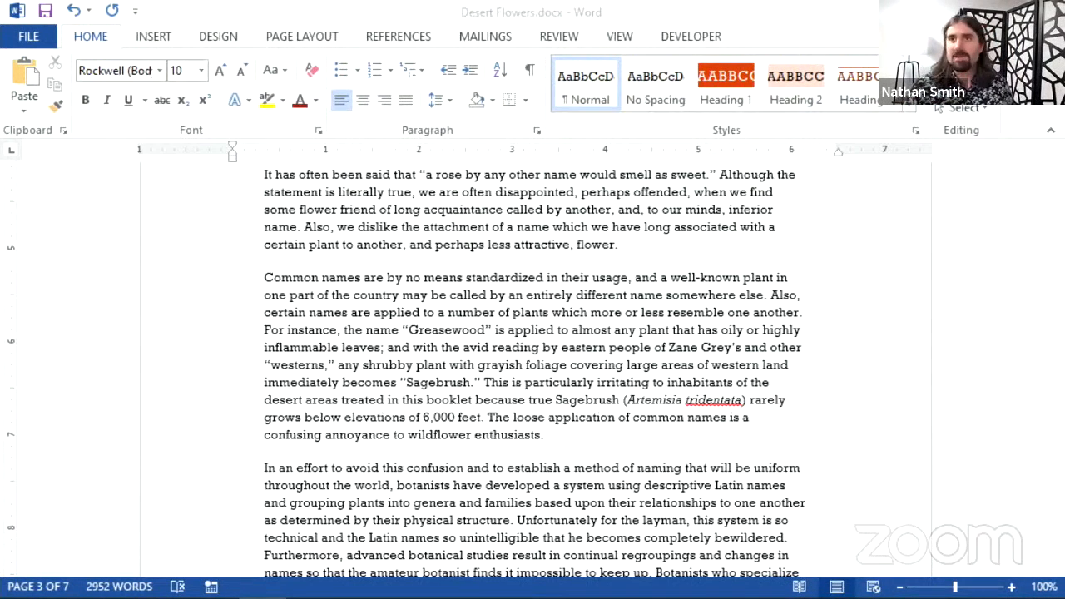
left_click(651, 364)
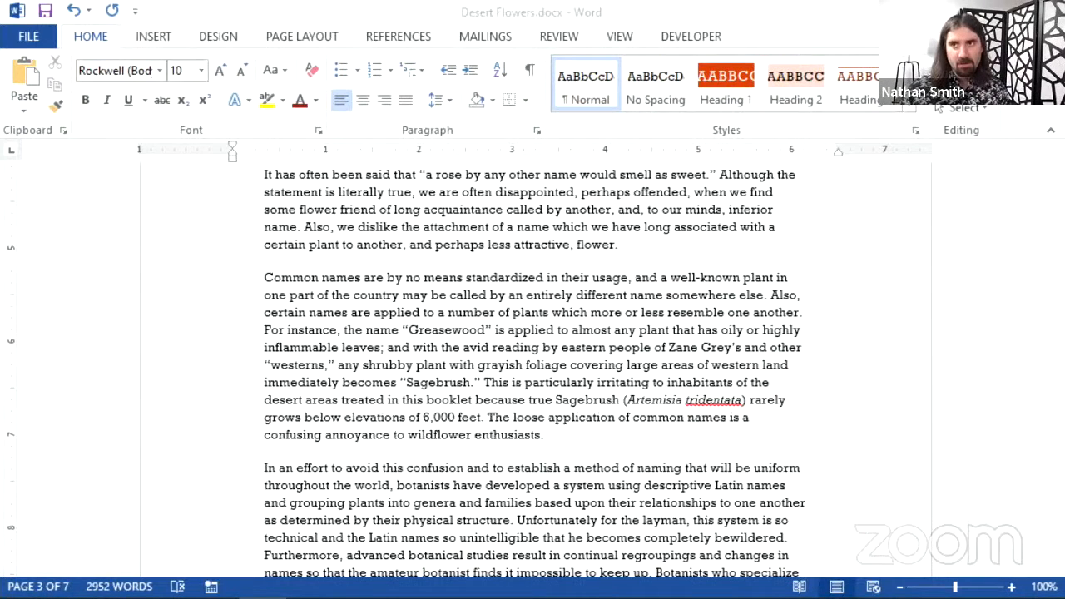
left_click(651, 364)
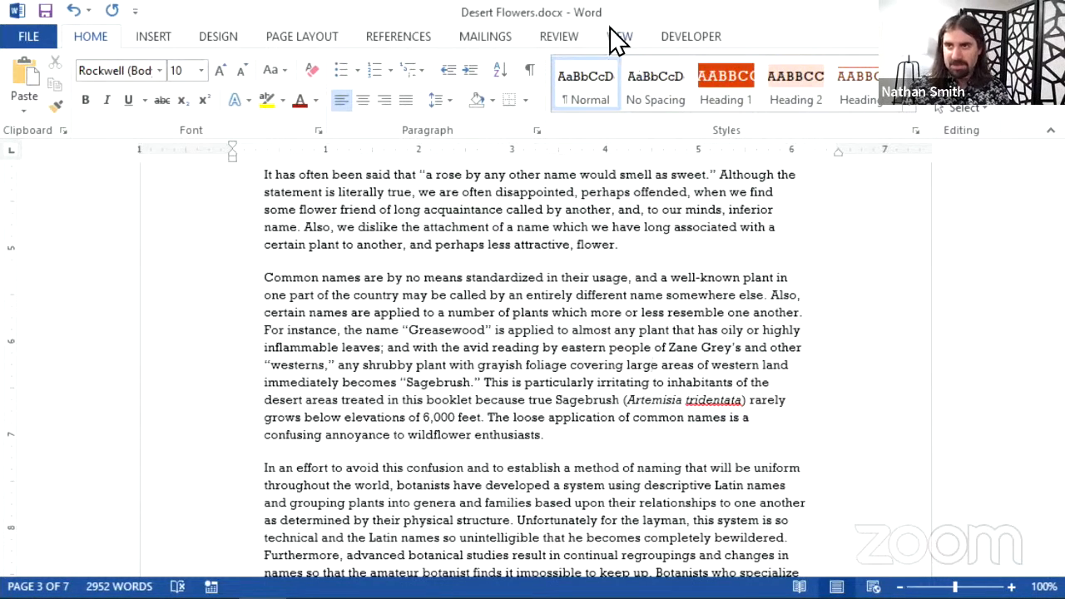
Bring up the reviewing commands and look through the text on pages 2 and 3 for a paragraph to comment on.
left_click(560, 37)
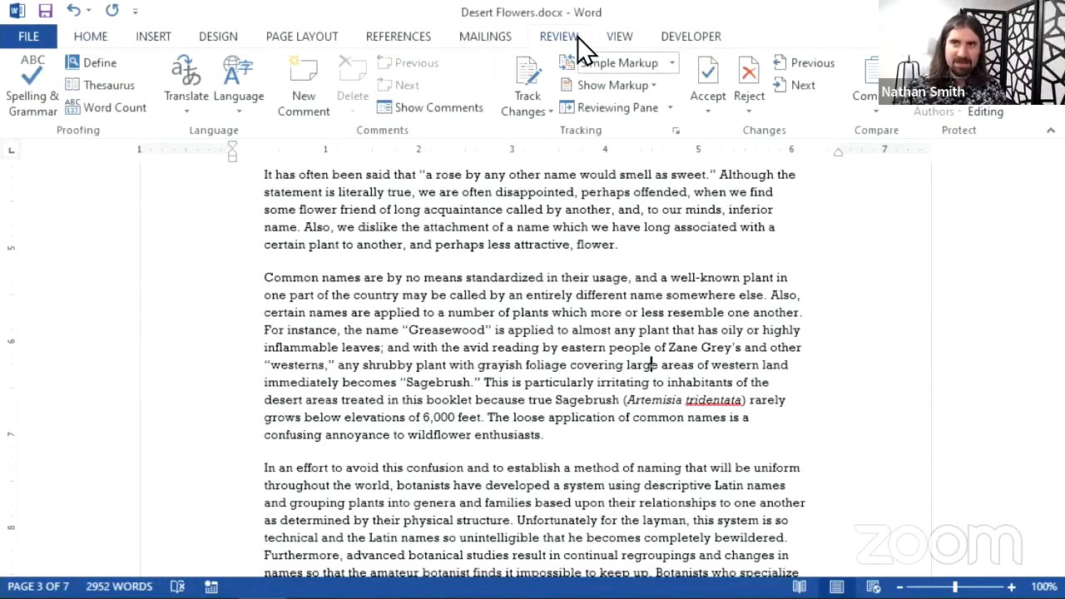
scroll(408, 433, "up", 5)
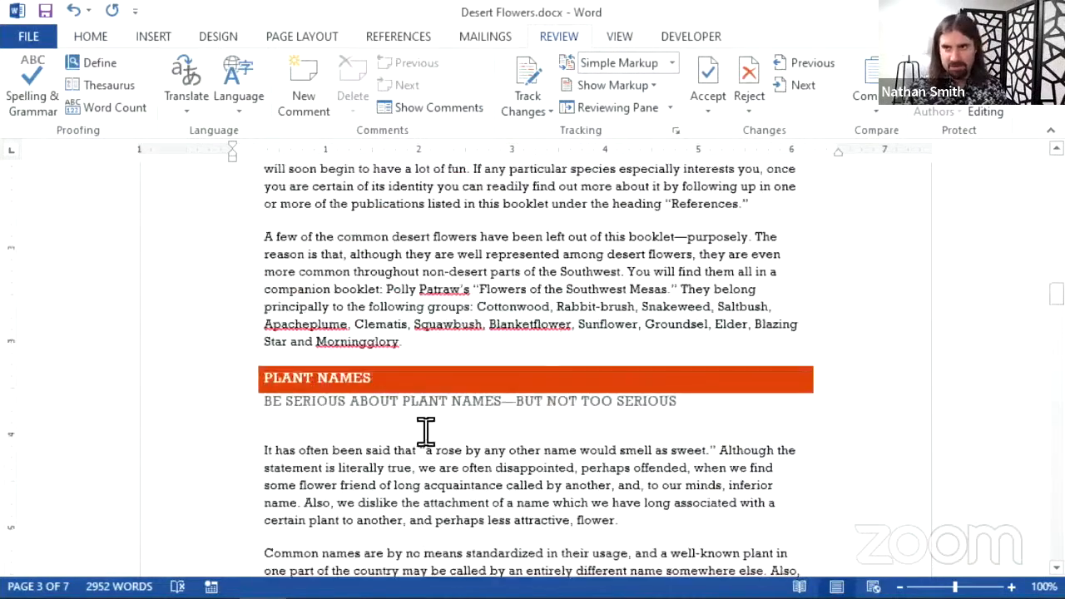
scroll(488, 408, "up", 5)
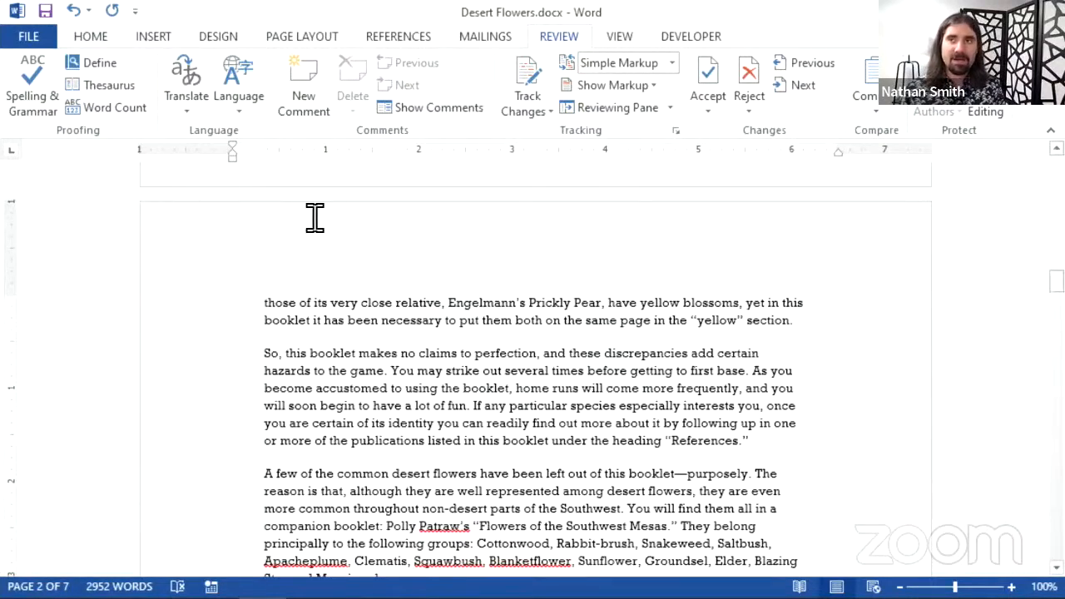
scroll(633, 346, "up", 3)
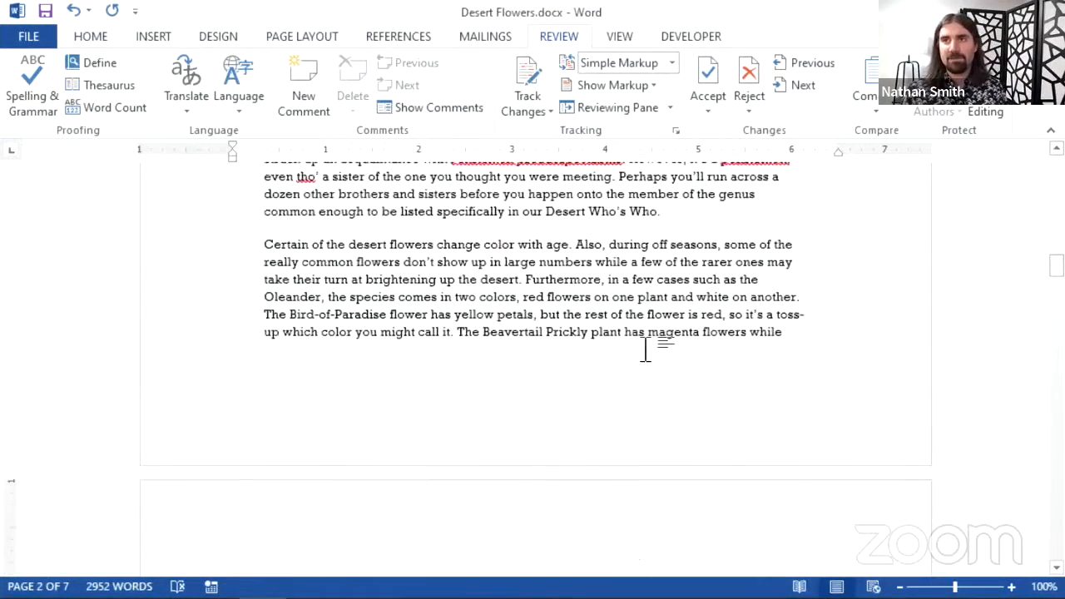
scroll(634, 333, "up", 4)
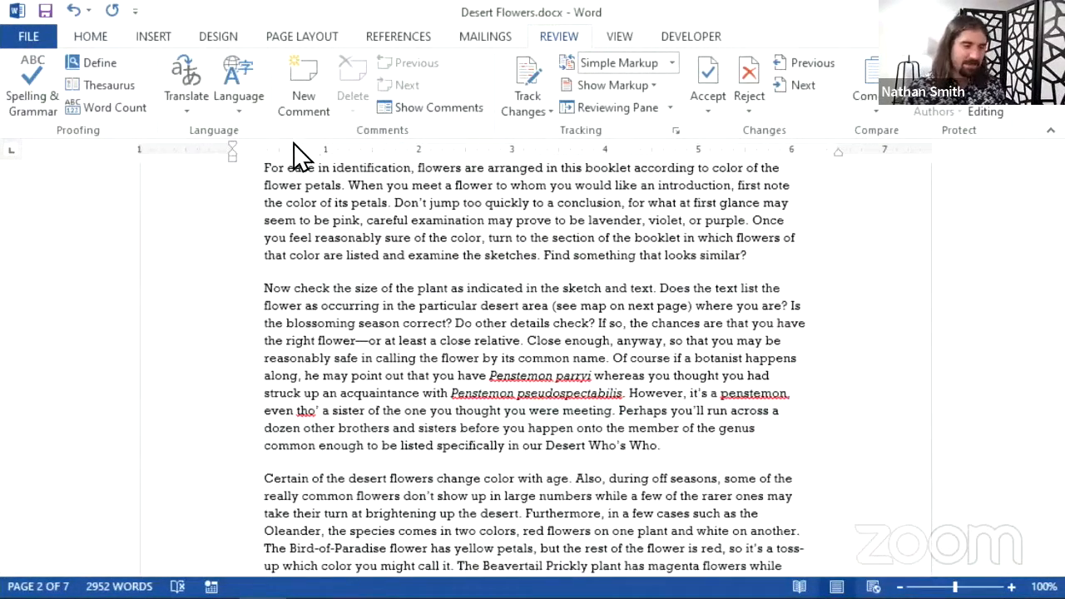
scroll(435, 325, "up", 8)
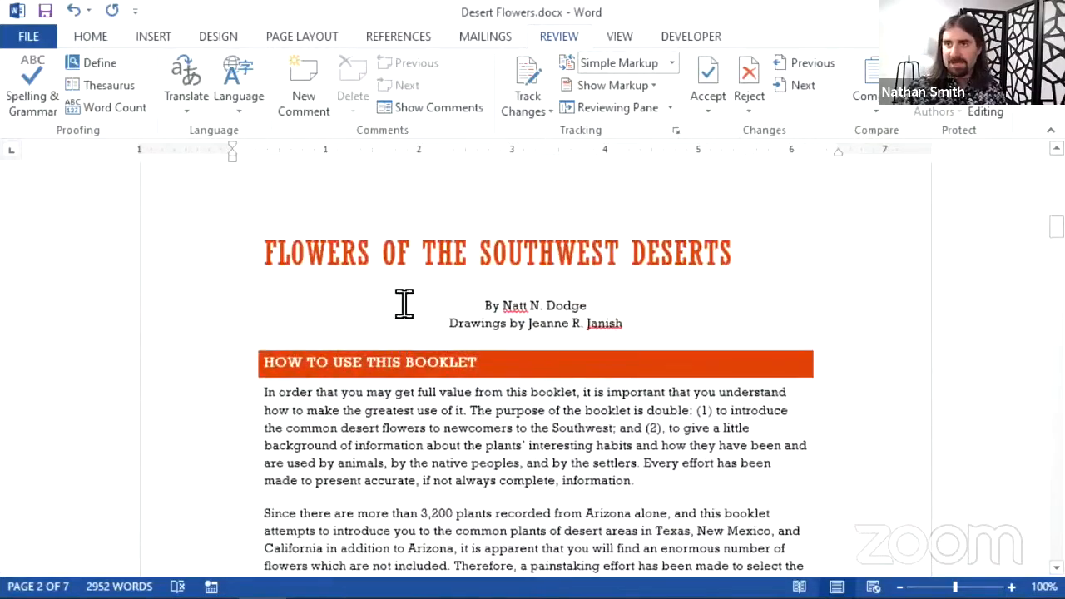
scroll(421, 341, "down", 8)
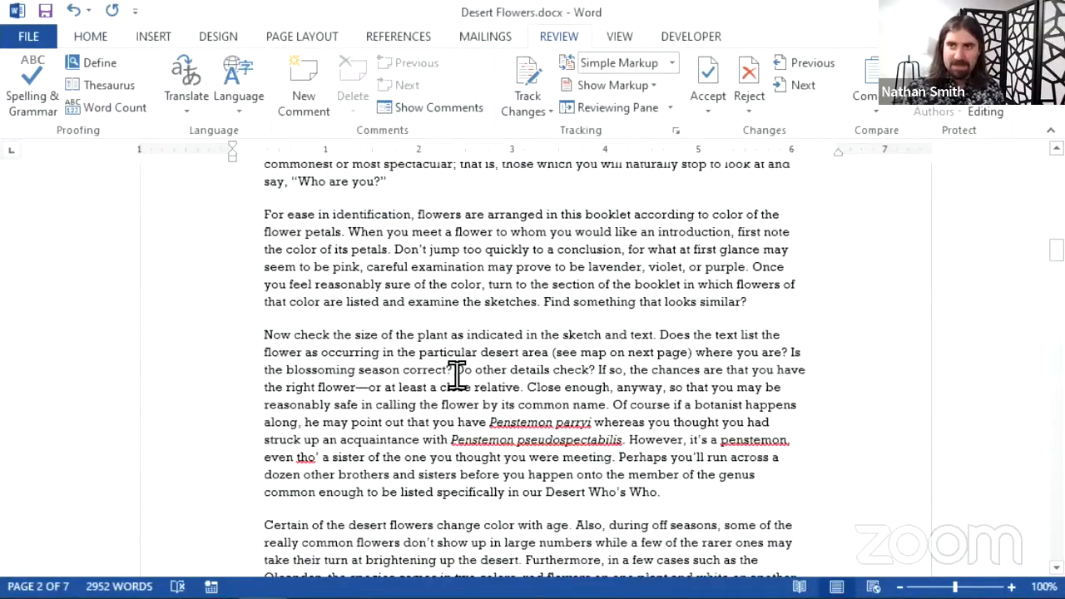
scroll(457, 374, "down", 3)
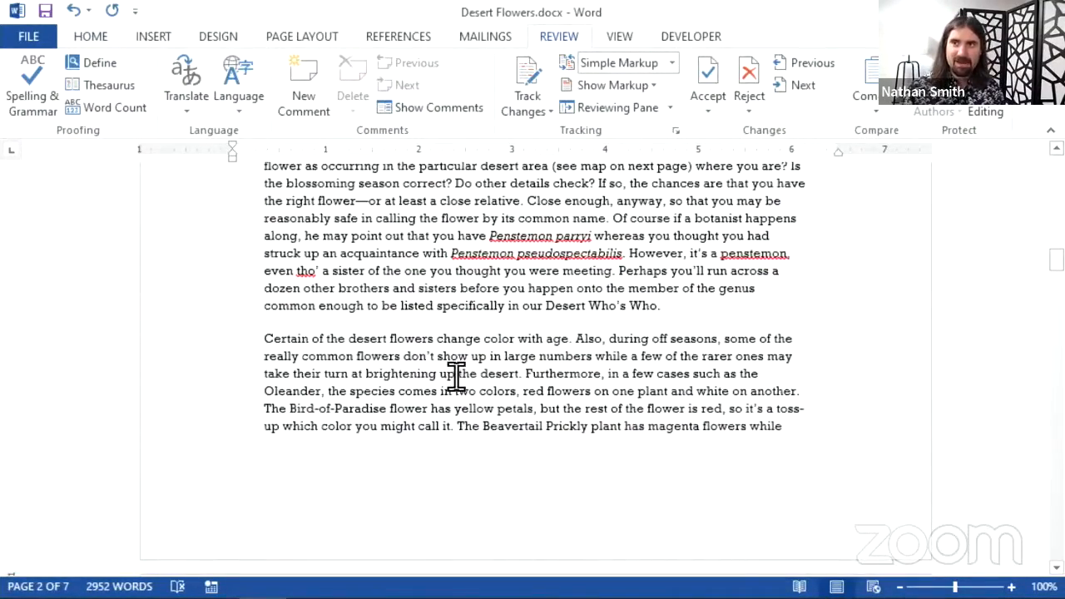
scroll(457, 375, "down", 5)
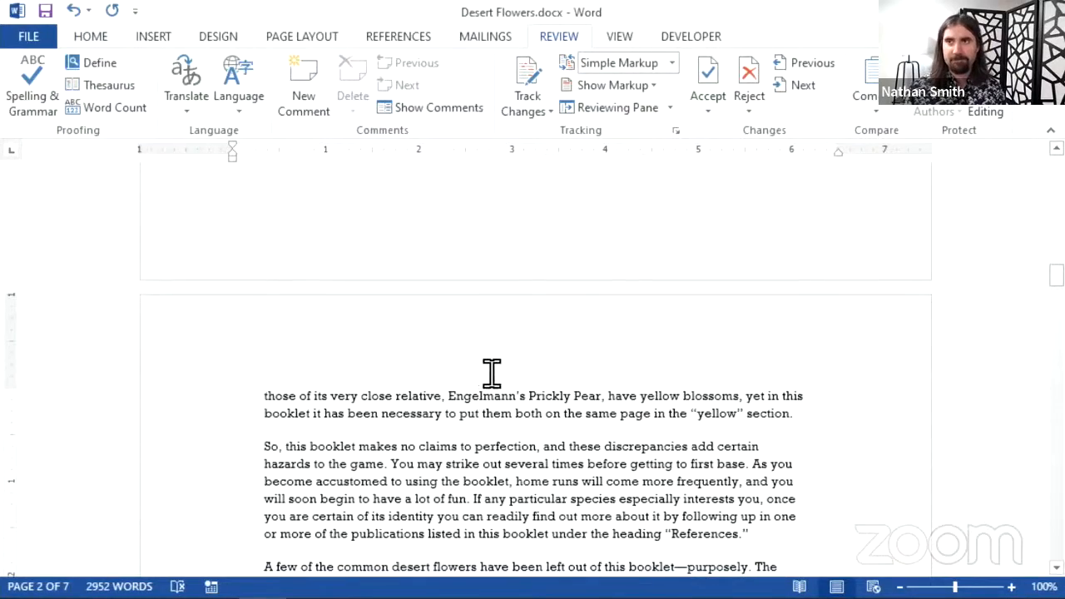
scroll(507, 352, "up", 3)
scroll(507, 362, "down", 5)
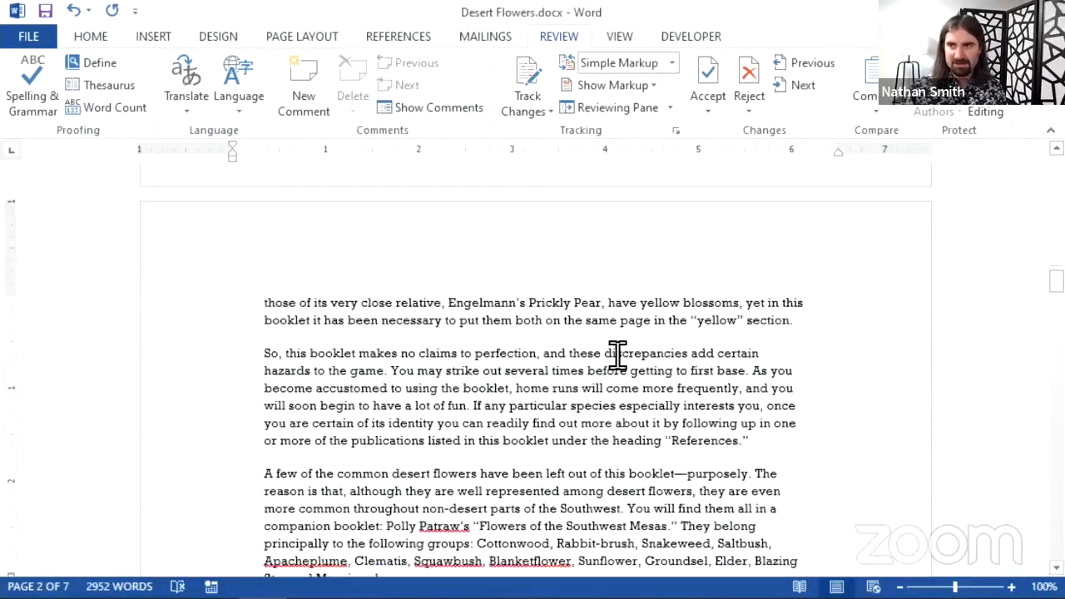
scroll(704, 419, "down", 2)
scroll(688, 339, "up", 3)
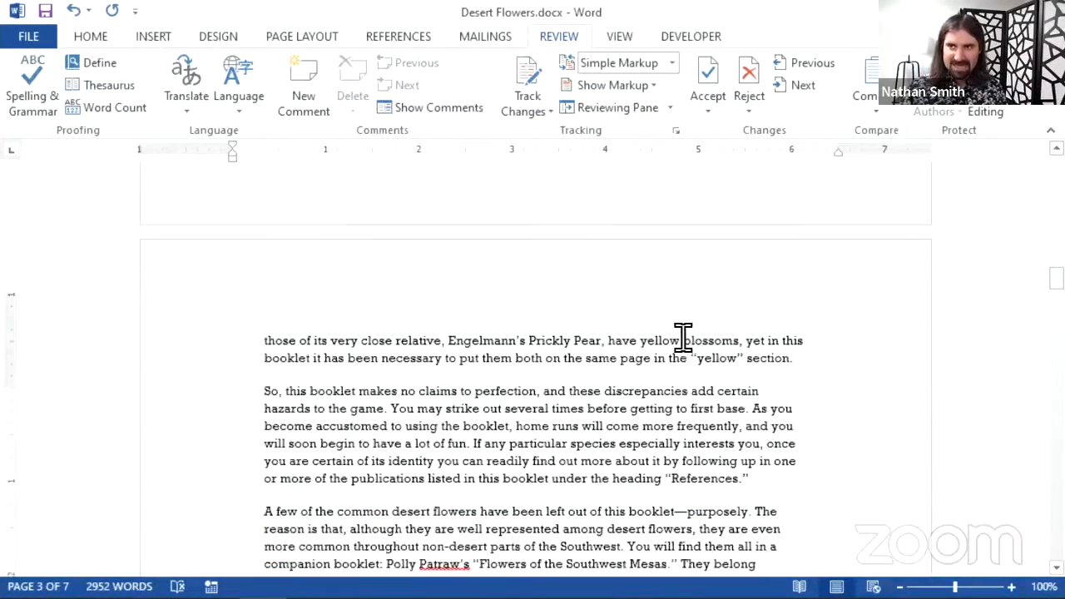
scroll(682, 337, "up", 8)
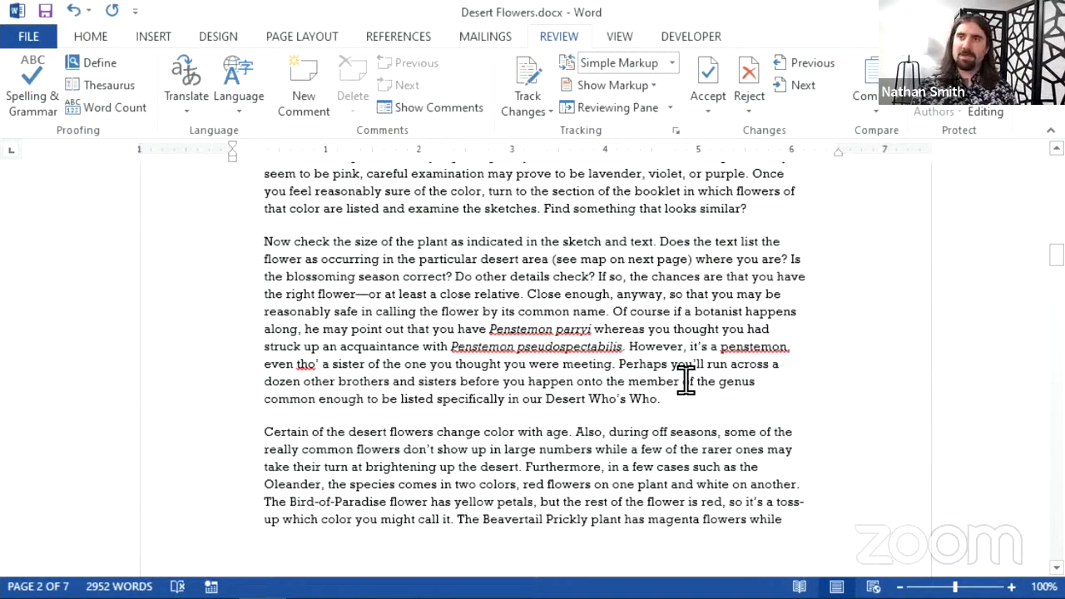
Comment on the whole "Now check the size" paragraph with "This paragraph is a little long; might need to cut a couple sentences.".
left_click_drag(661, 399, 252, 244)
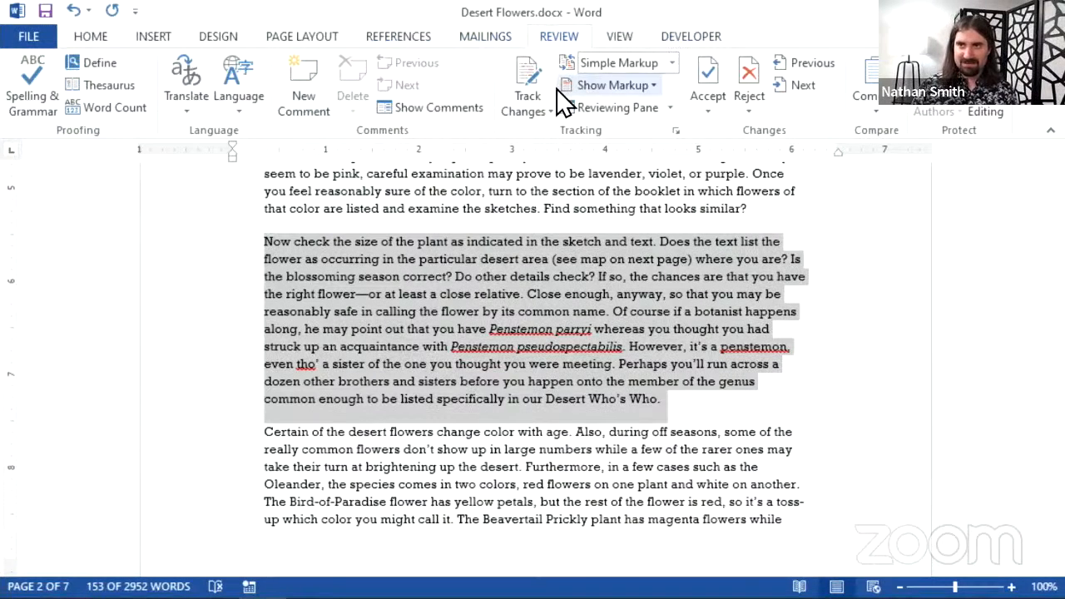
left_click(309, 83)
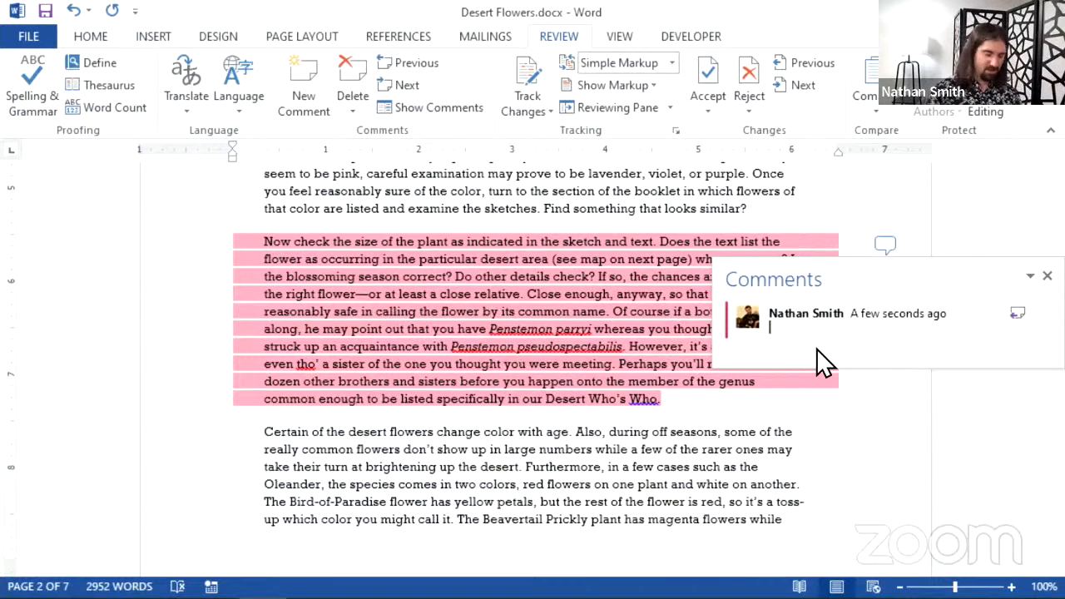
type("This ")
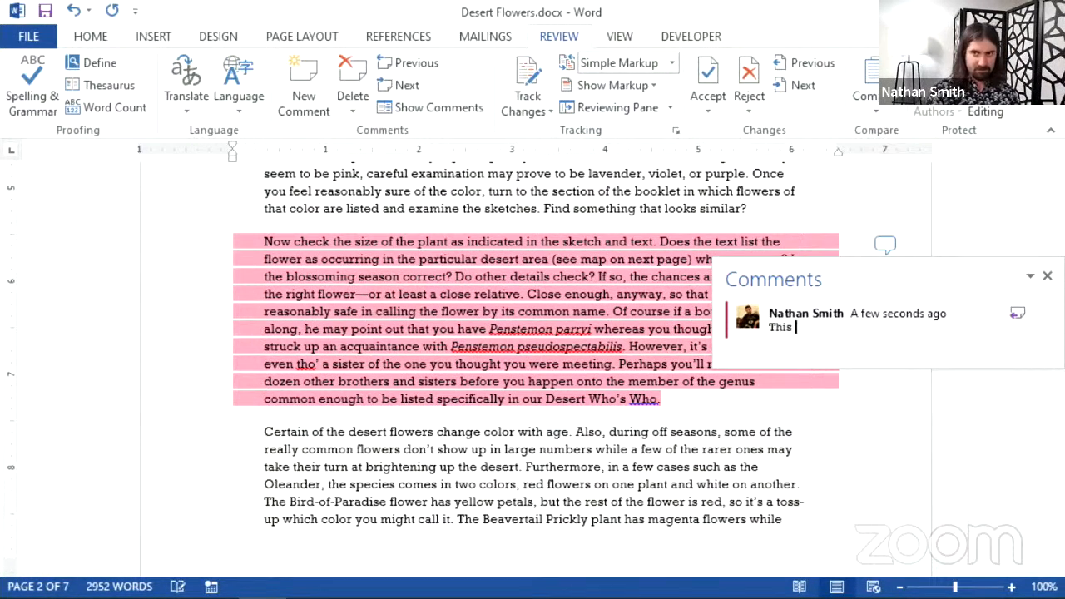
type("paragrap")
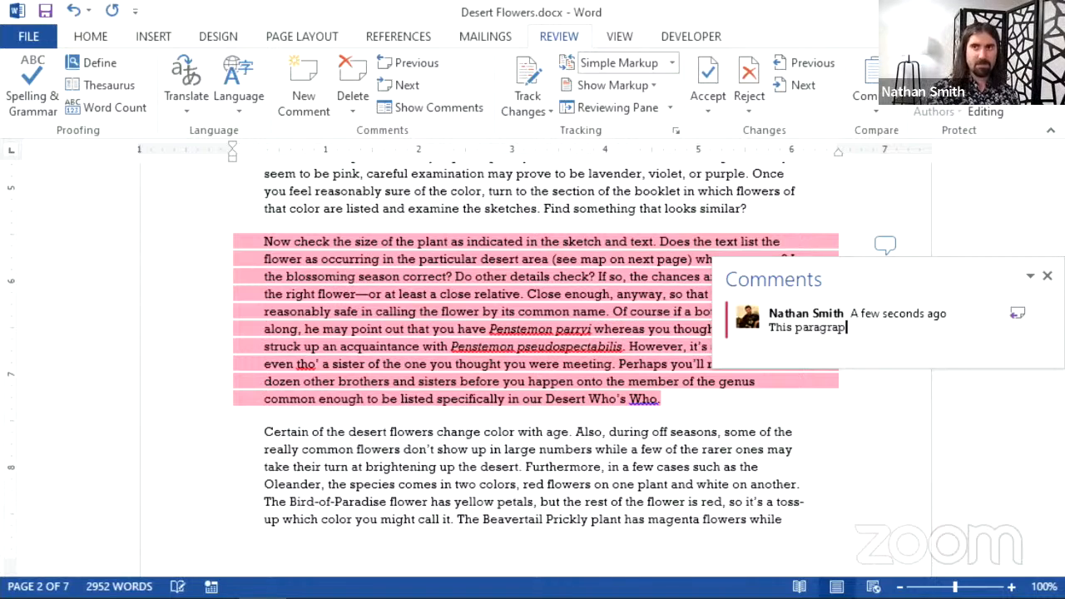
type("h is a litt")
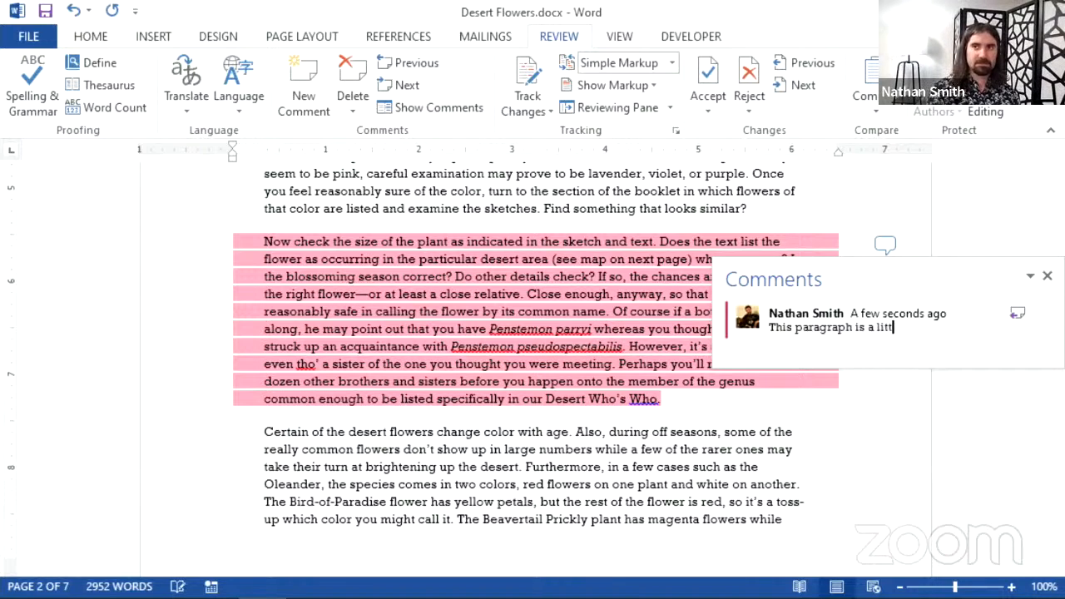
type("le lon")
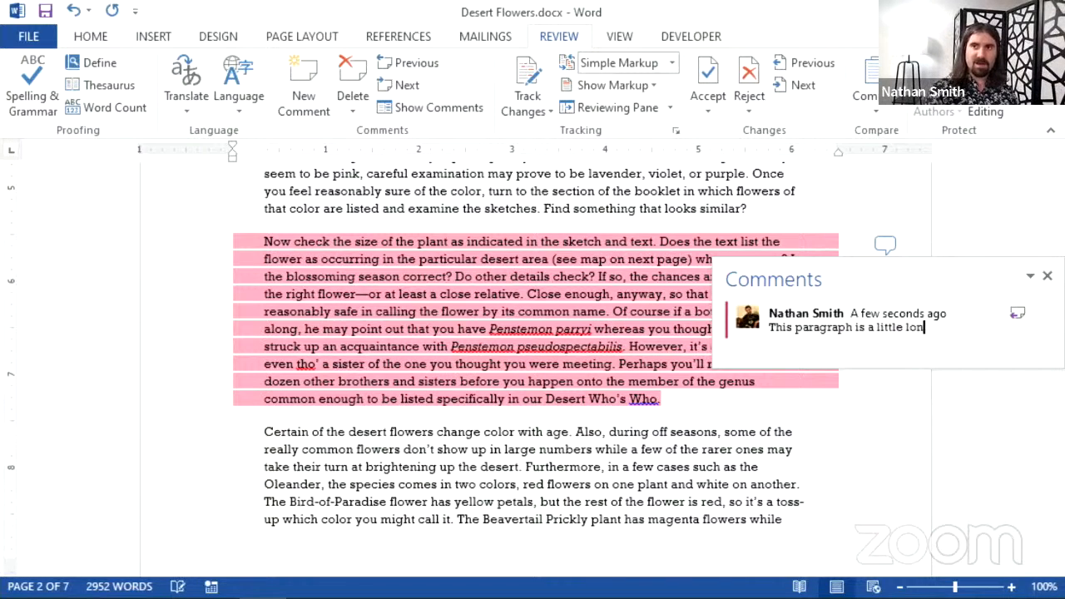
type("g; mig")
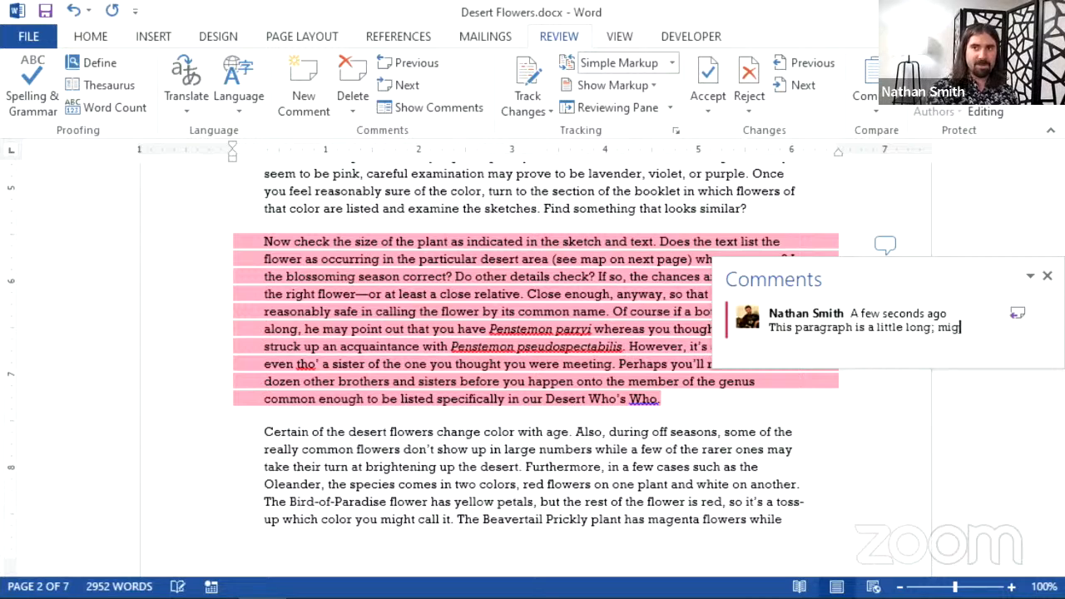
type("ht need t")
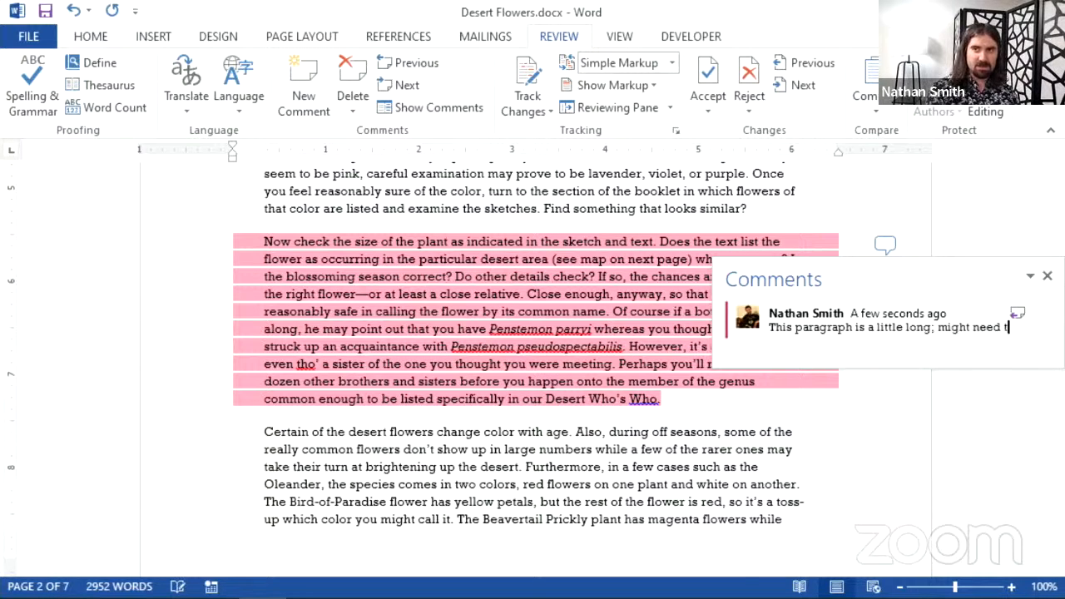
type("o cut a")
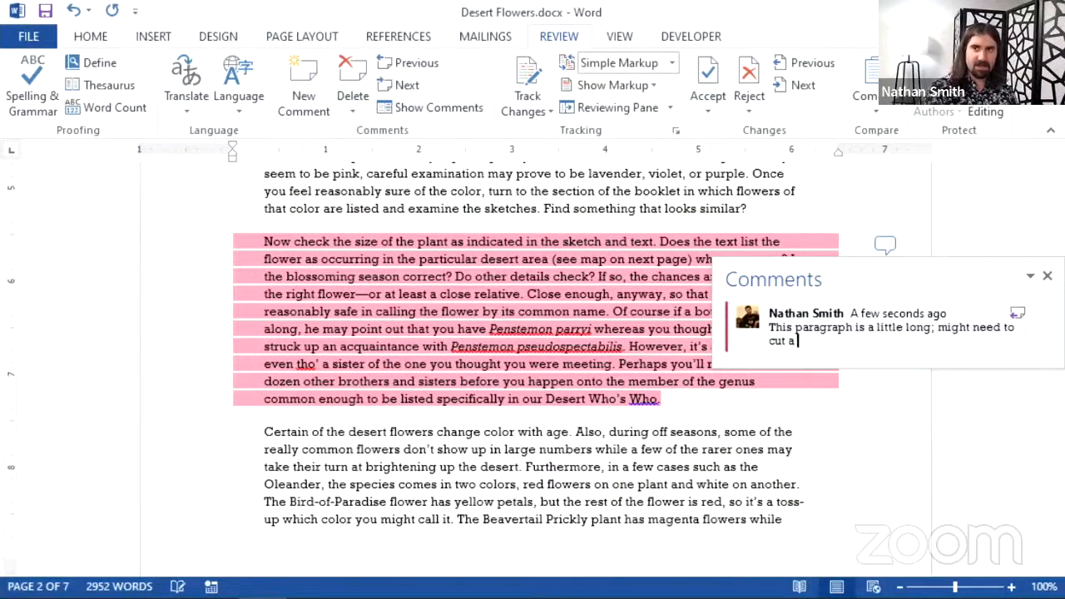
type(" couple sen")
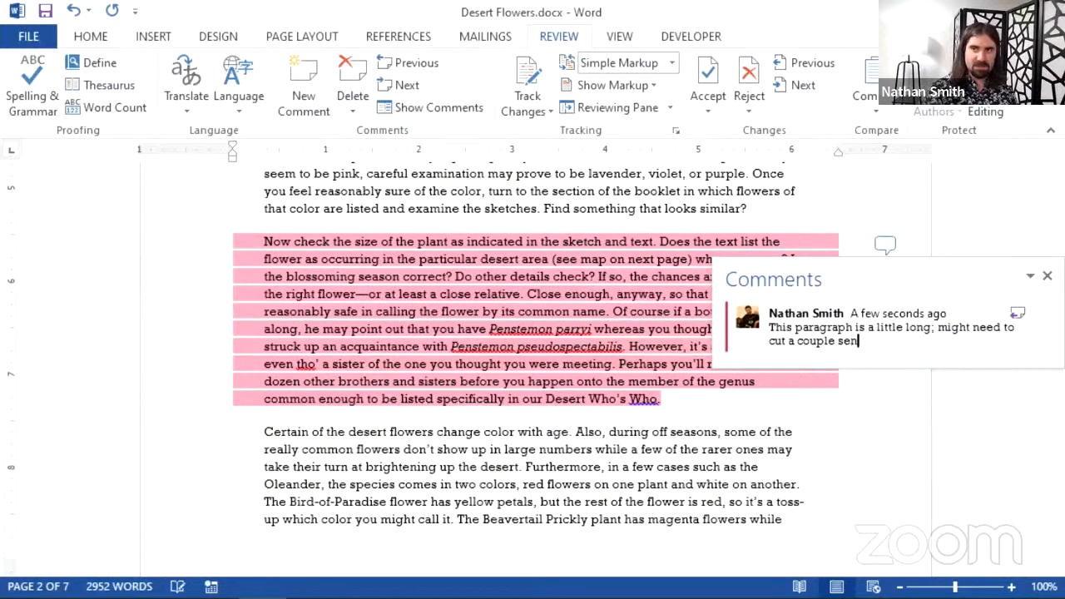
type("tences.")
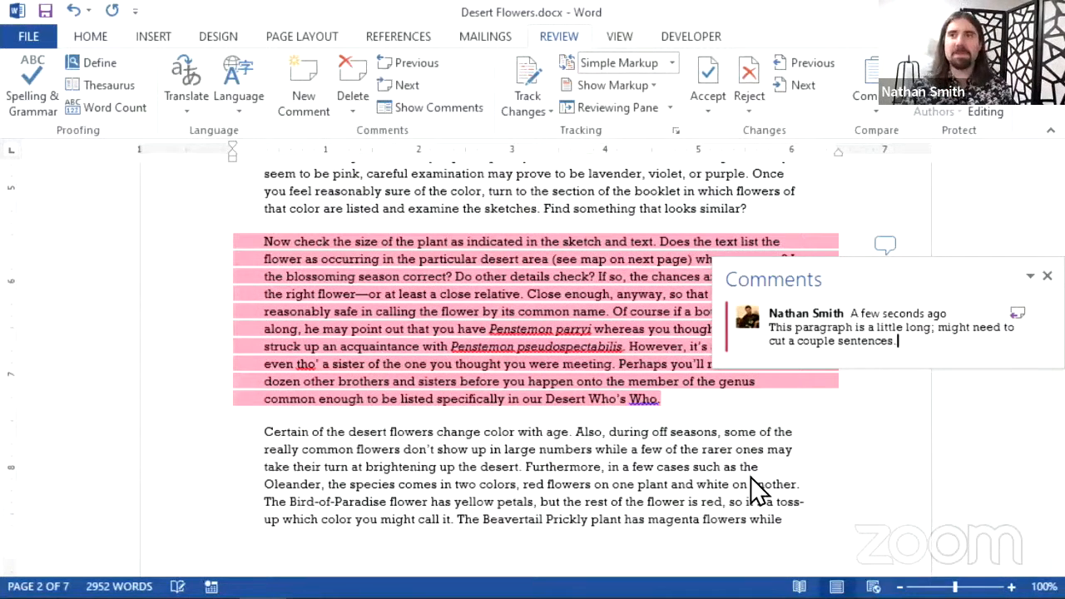
left_click(708, 381)
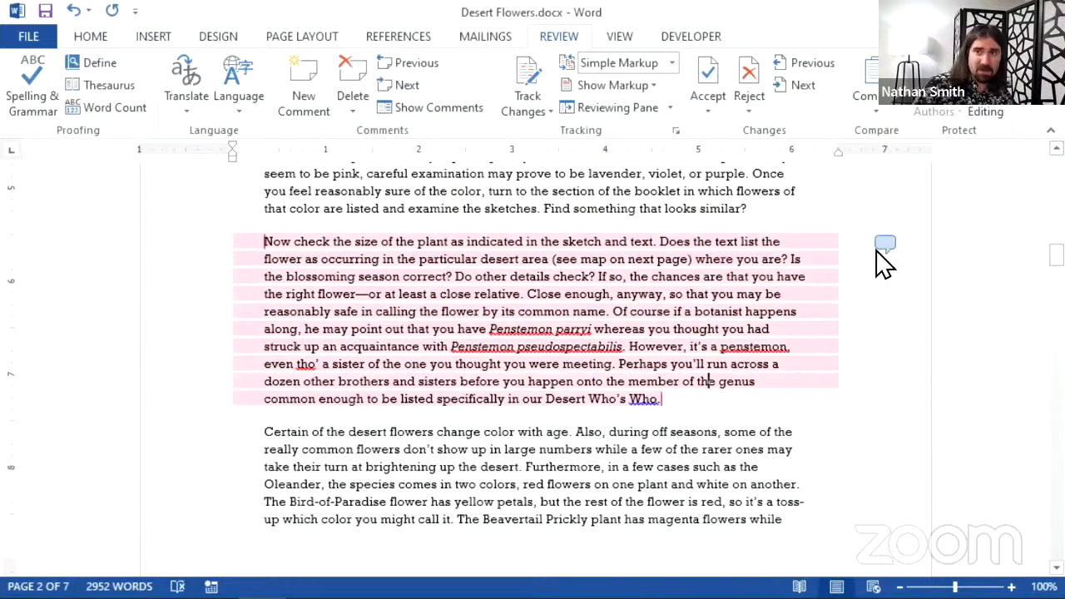
View the comment on the paragraph starting "Now check the size of the plant" and set the markup display to All Markup.
left_click(887, 246)
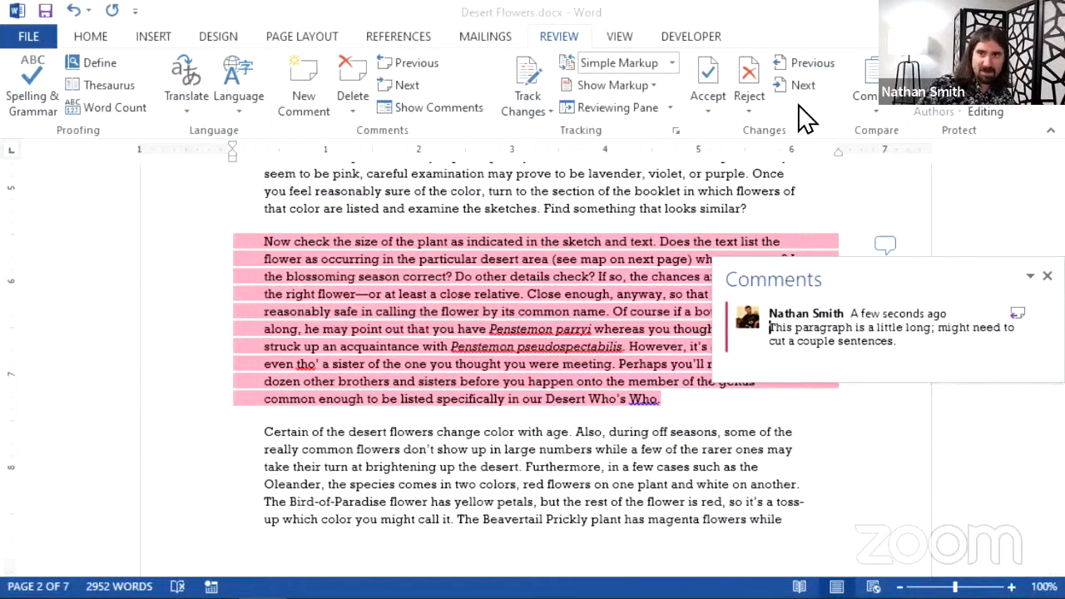
left_click(780, 181)
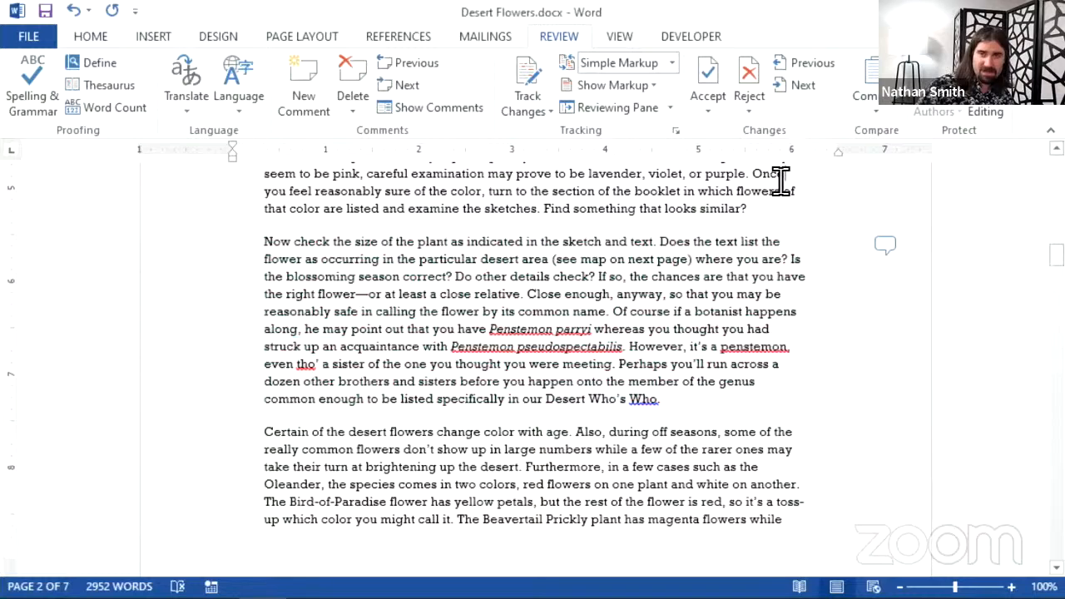
left_click(672, 64)
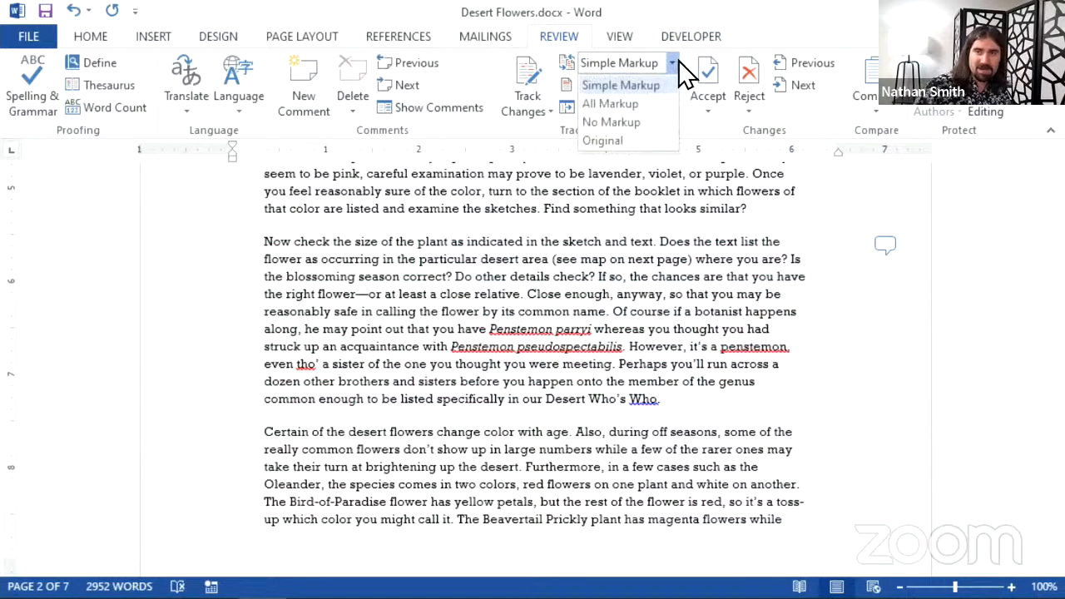
left_click(639, 104)
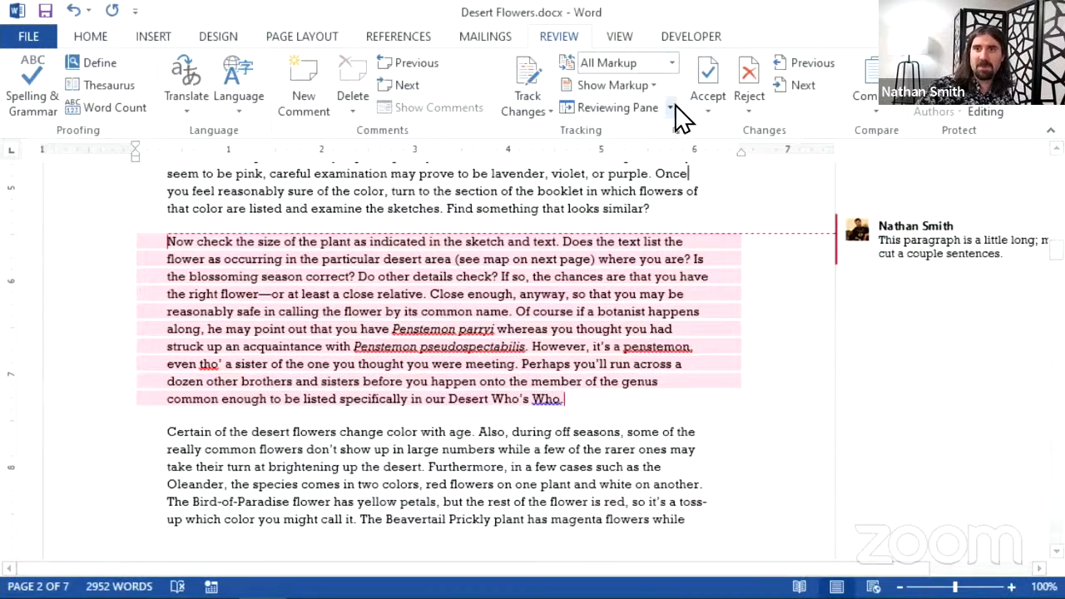
left_click(676, 64)
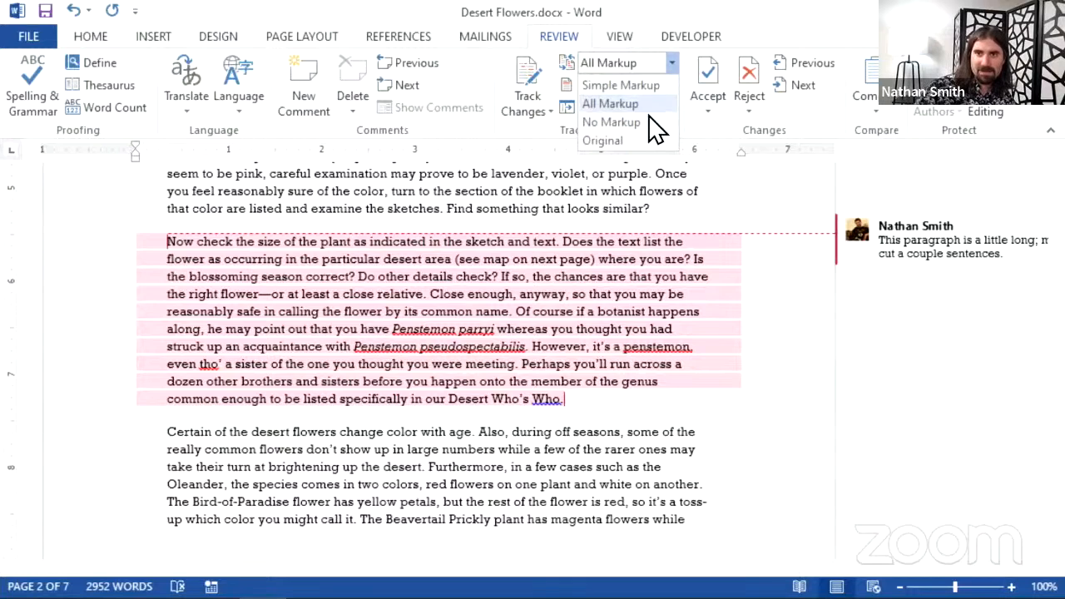
left_click(670, 63)
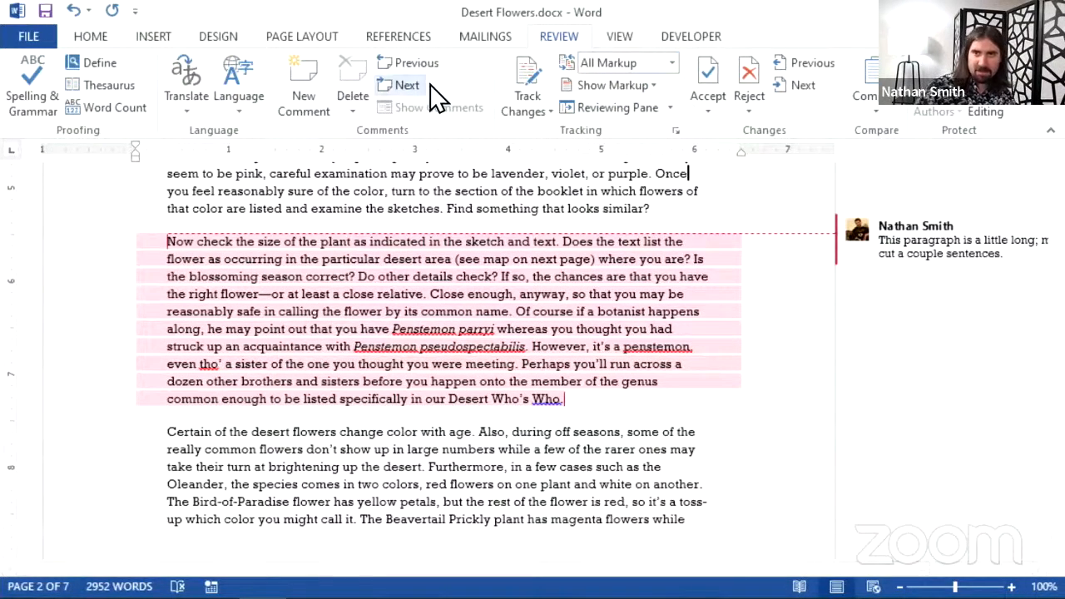
Comment "You probably need a conclusion for this section." at the end of the paragraph before the National Parks and Monuments heading.
scroll(555, 359, "down", 2)
scroll(555, 359, "down", 15)
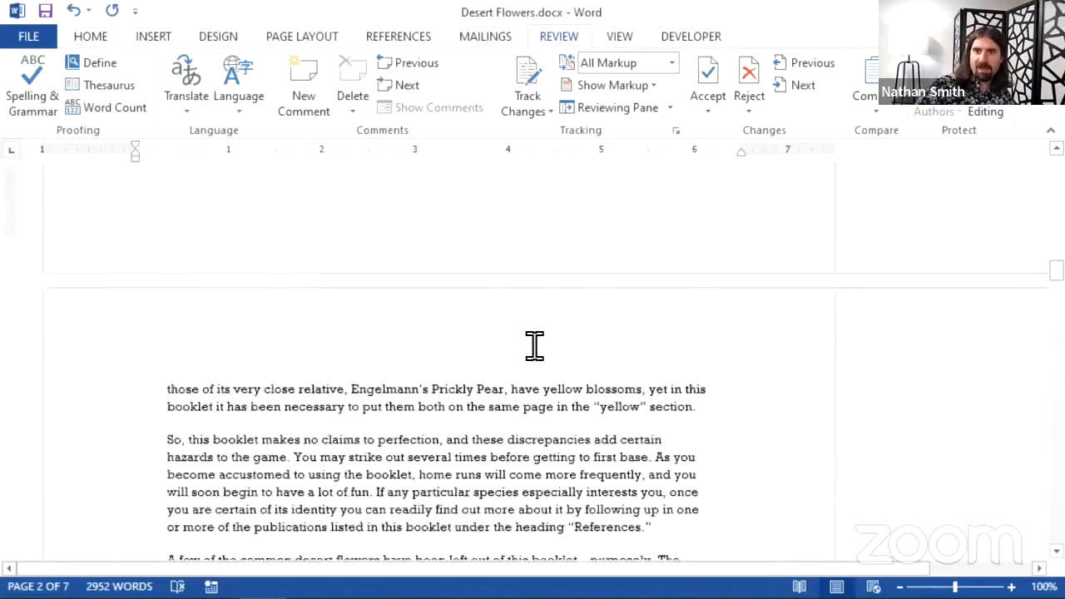
scroll(557, 371, "down", 11)
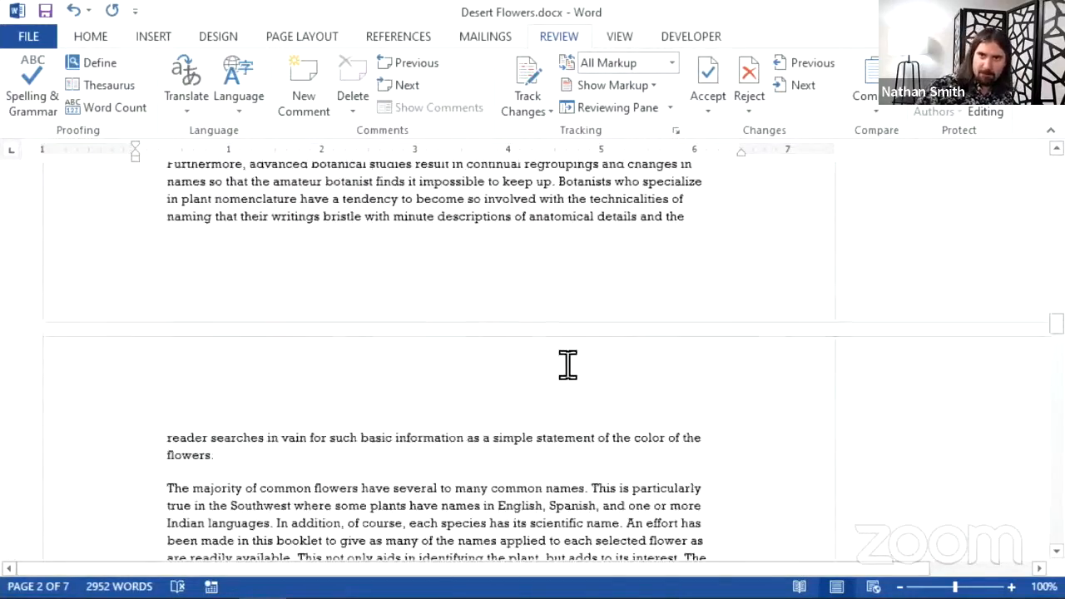
scroll(547, 344, "up", 4)
scroll(547, 344, "up", 2)
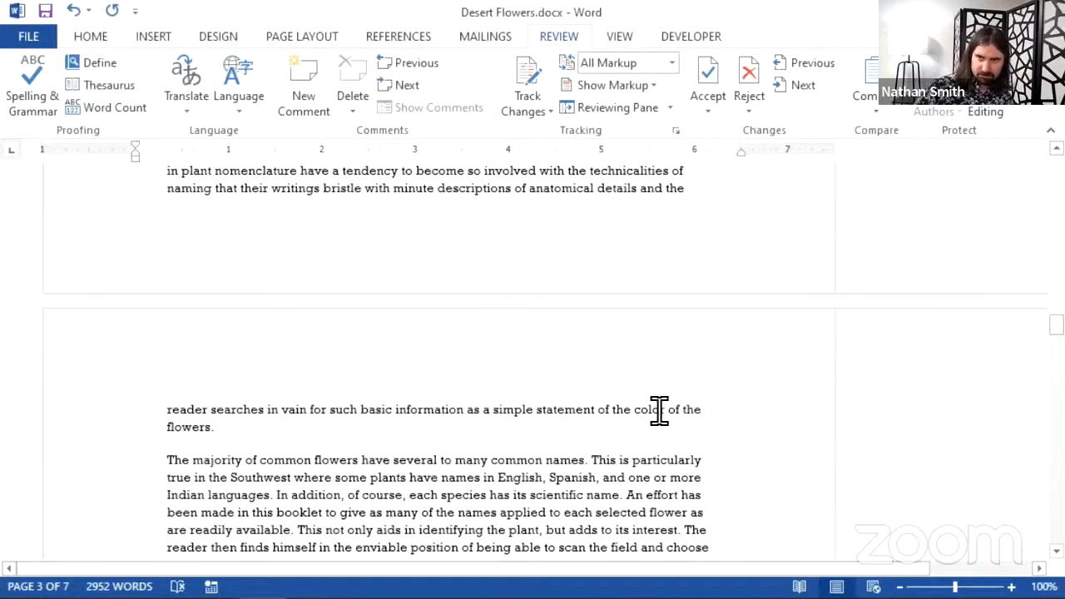
scroll(475, 316, "up", 2)
scroll(577, 312, "down", 20)
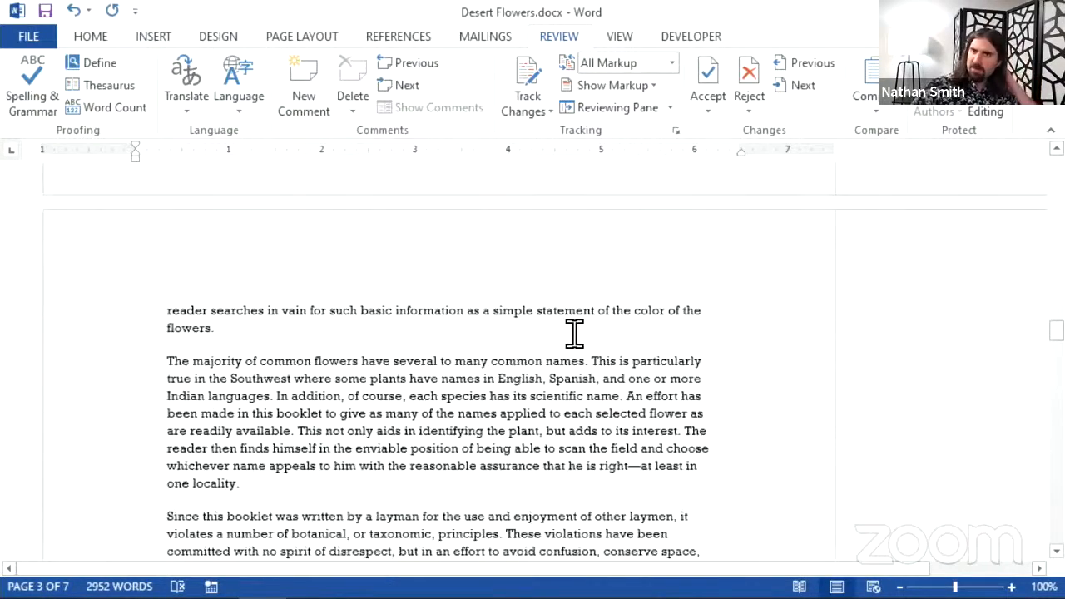
scroll(615, 371, "down", 1)
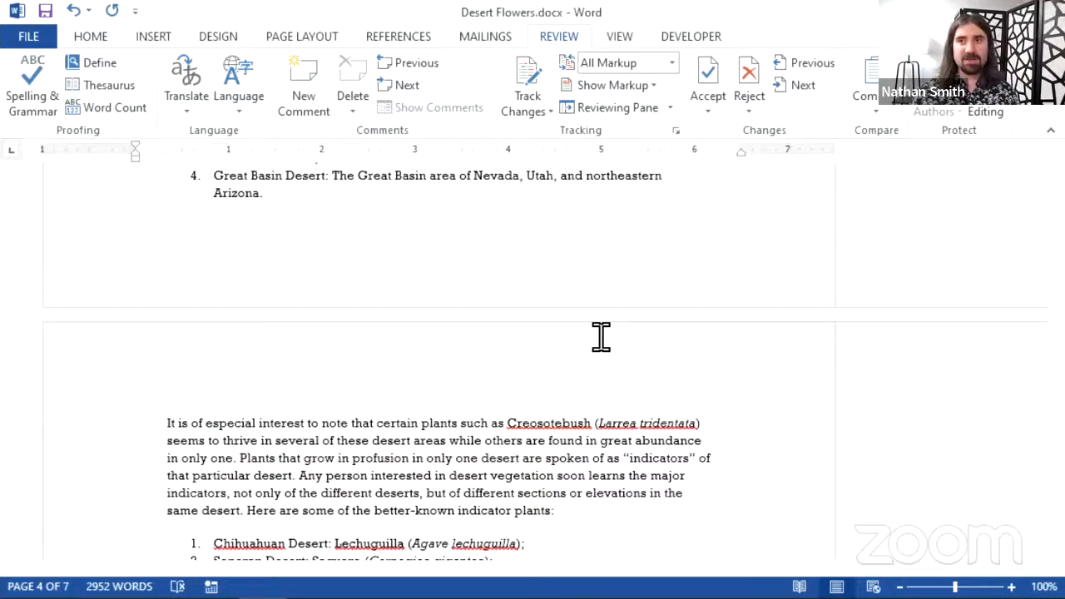
scroll(601, 336, "down", 5)
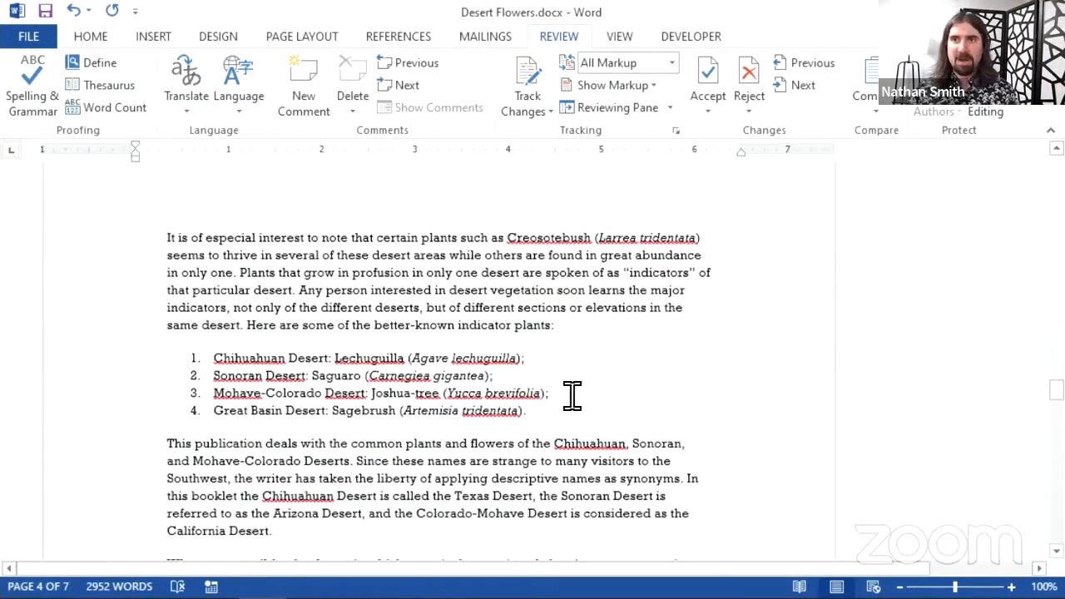
scroll(607, 353, "down", 4)
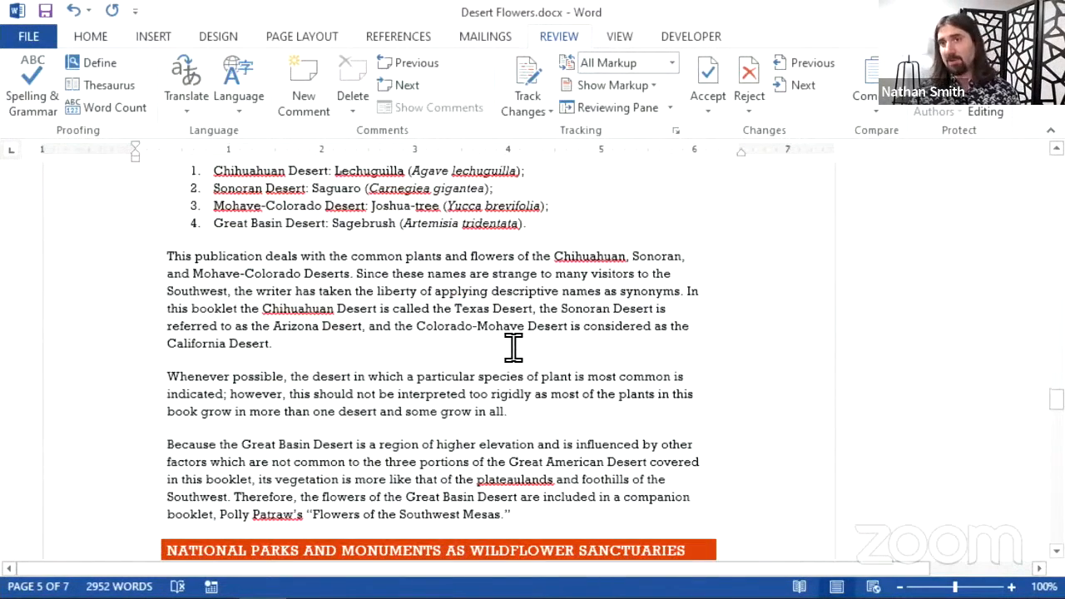
scroll(499, 408, "down", 1)
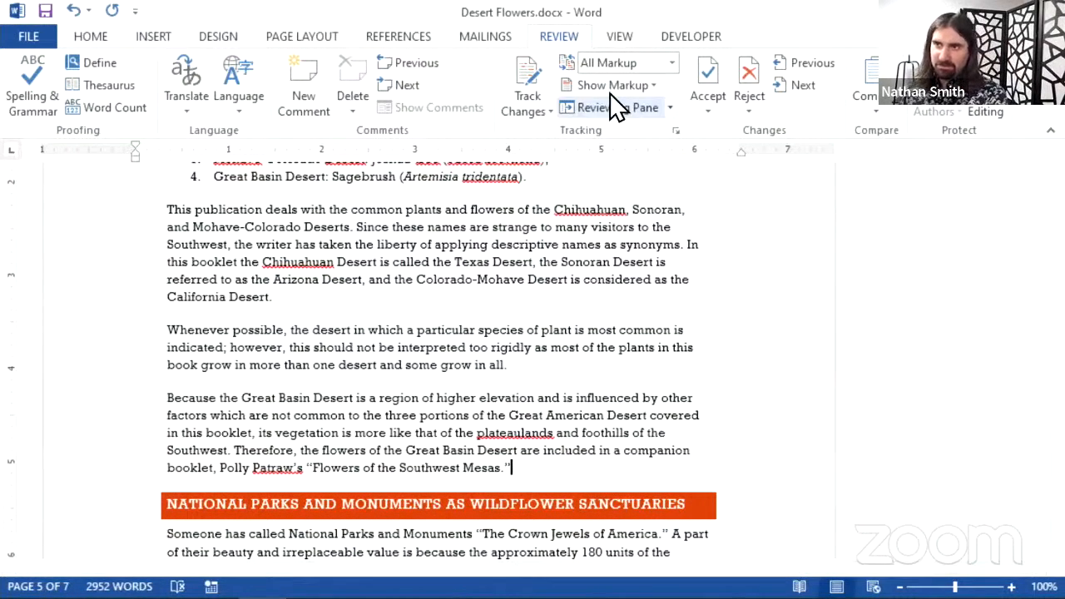
left_click(312, 80)
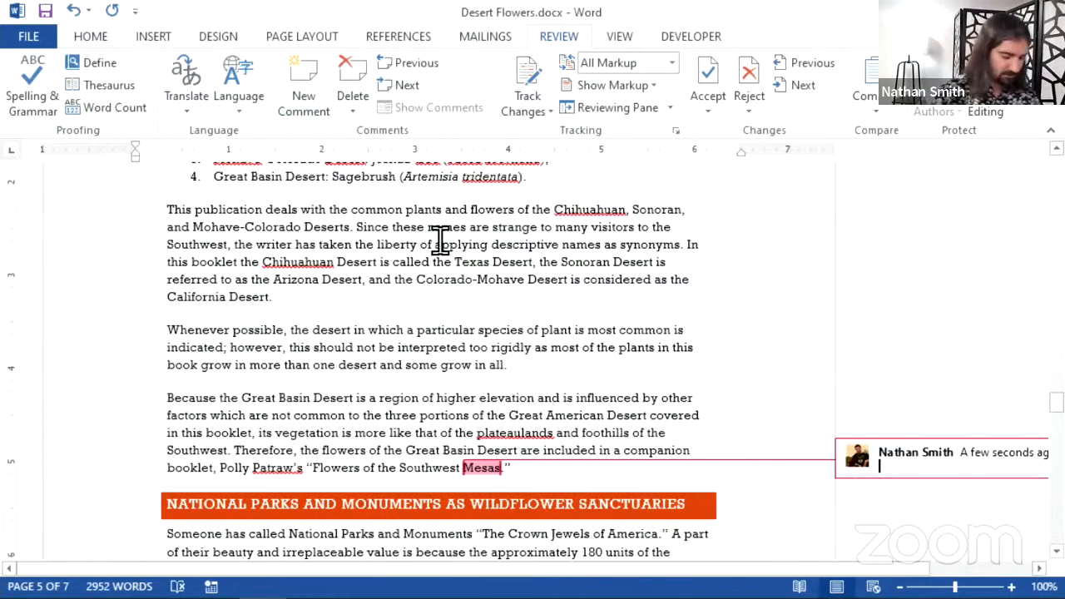
type("You probabl")
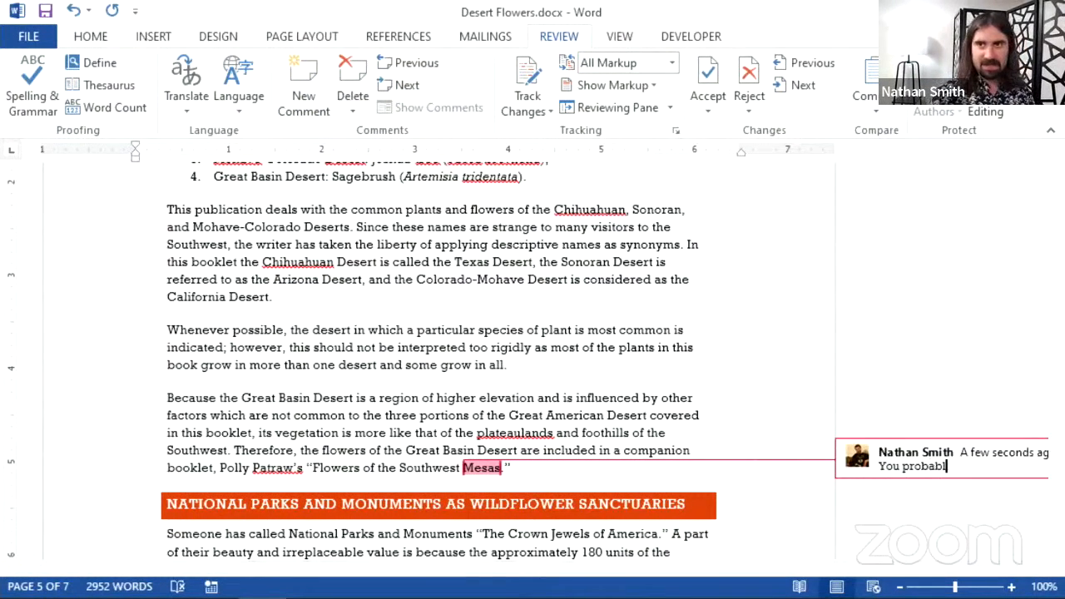
type("y need a ")
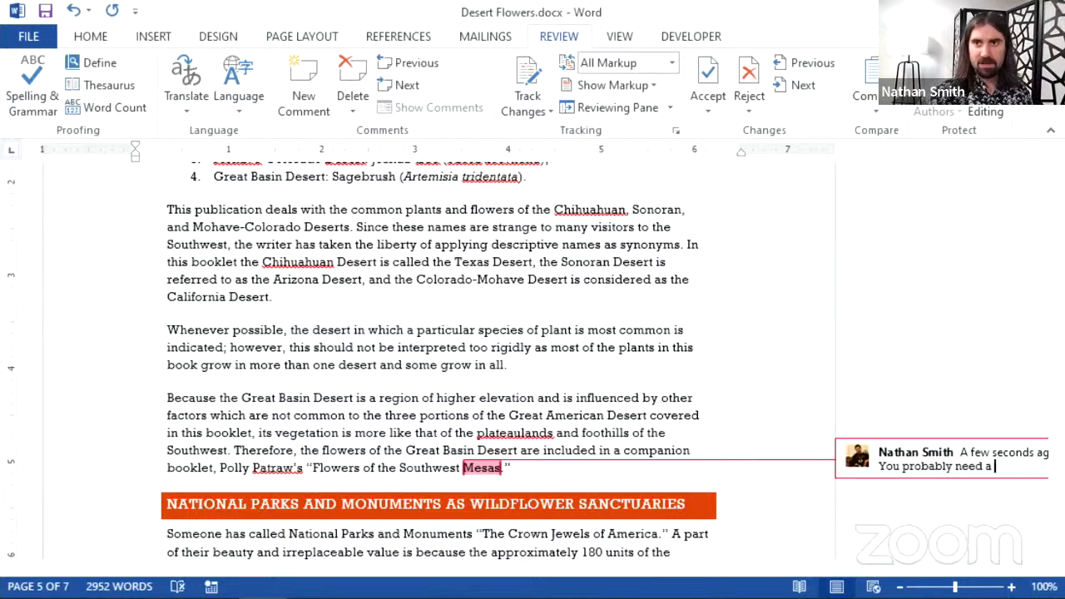
type("conclusi")
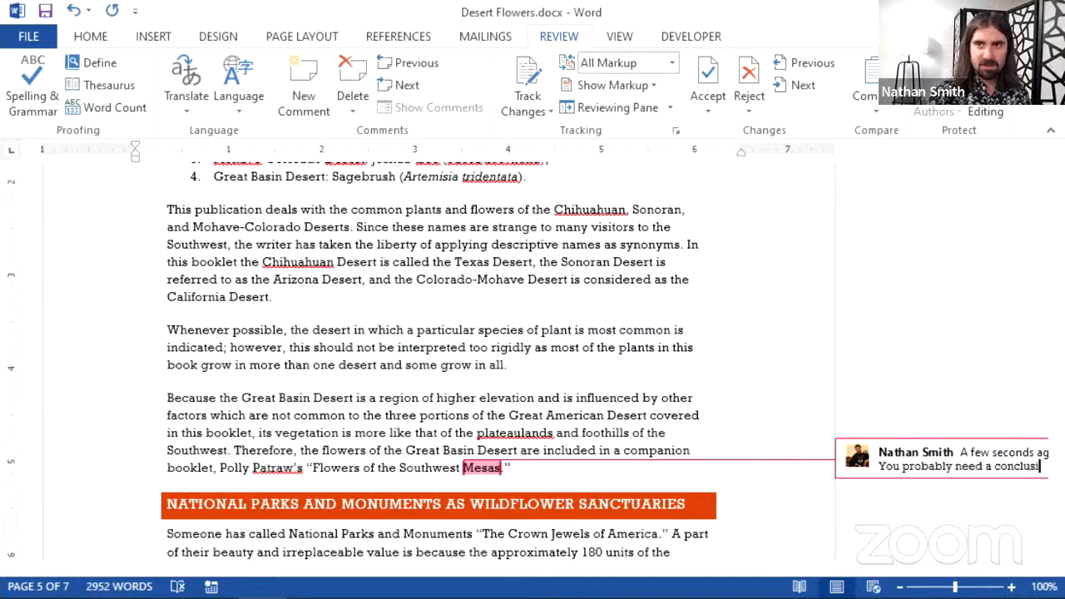
type("on for this")
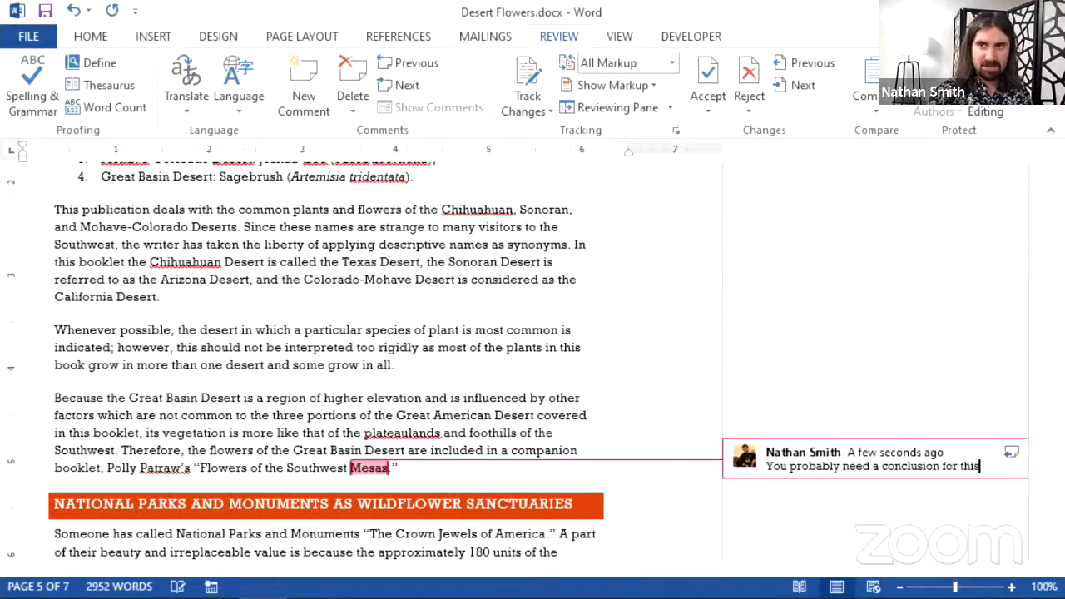
type(" section.")
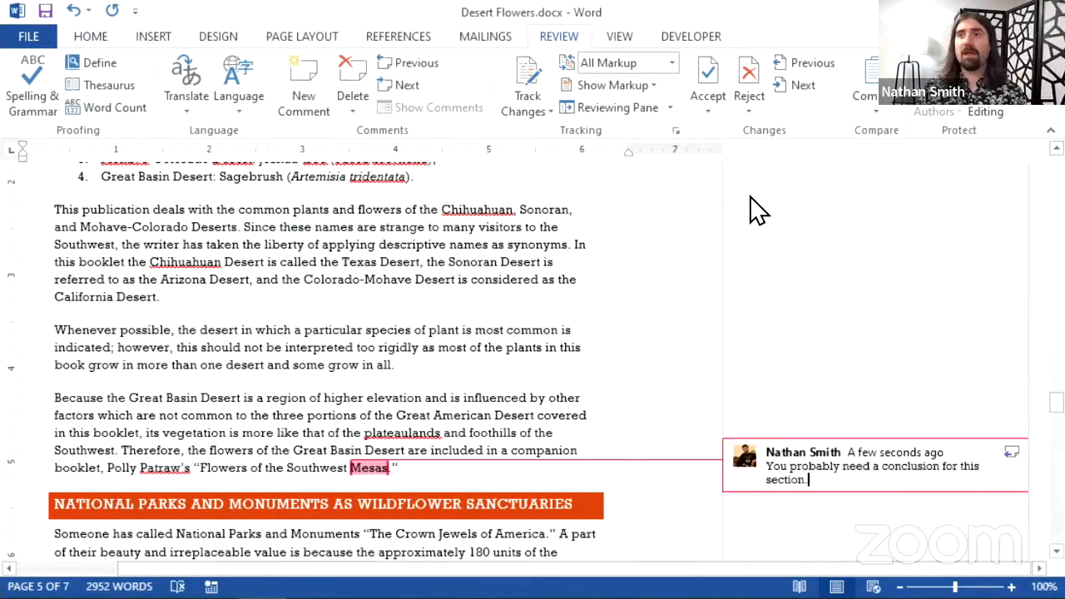
Move between the paragraph-length comment and the conclusion comment, and examine the available options for deleting comments.
scroll(655, 233, "up", 5)
scroll(655, 207, "up", 15)
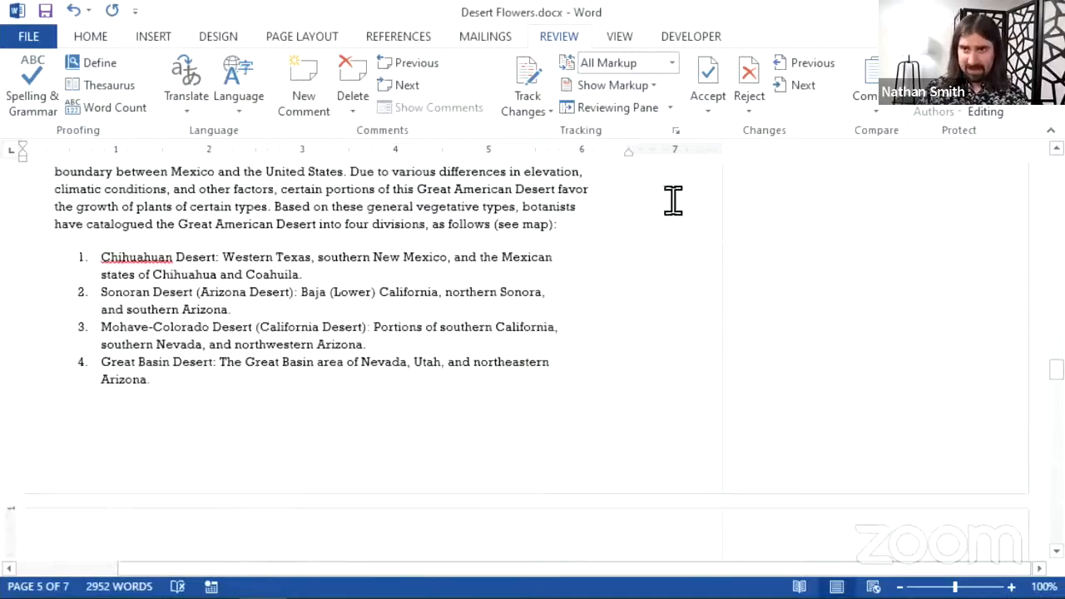
scroll(621, 208, "up", 5)
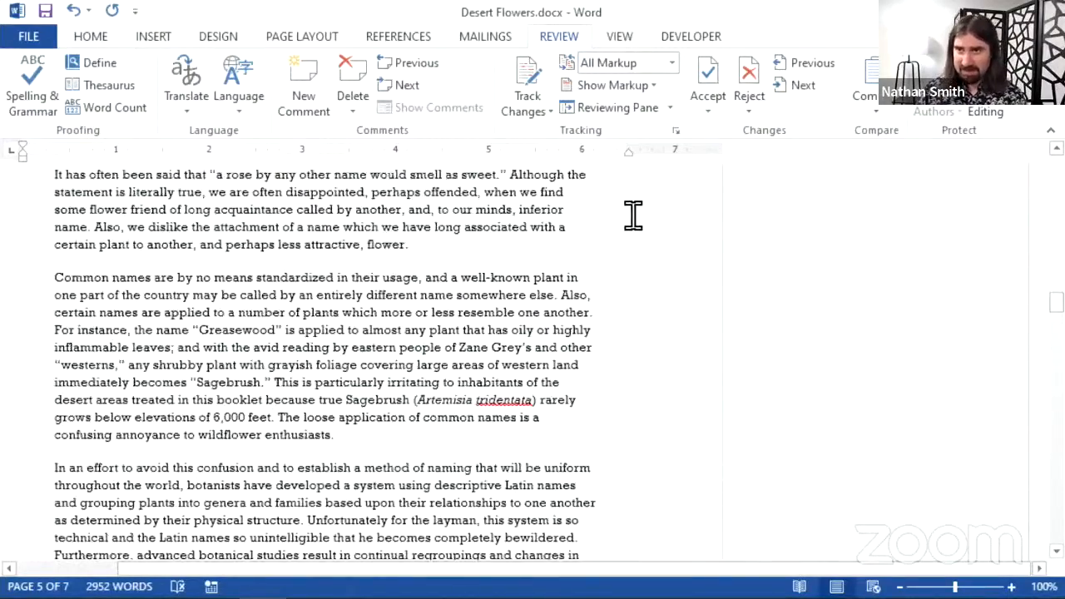
scroll(632, 217, "down", 20)
scroll(676, 283, "down", 15)
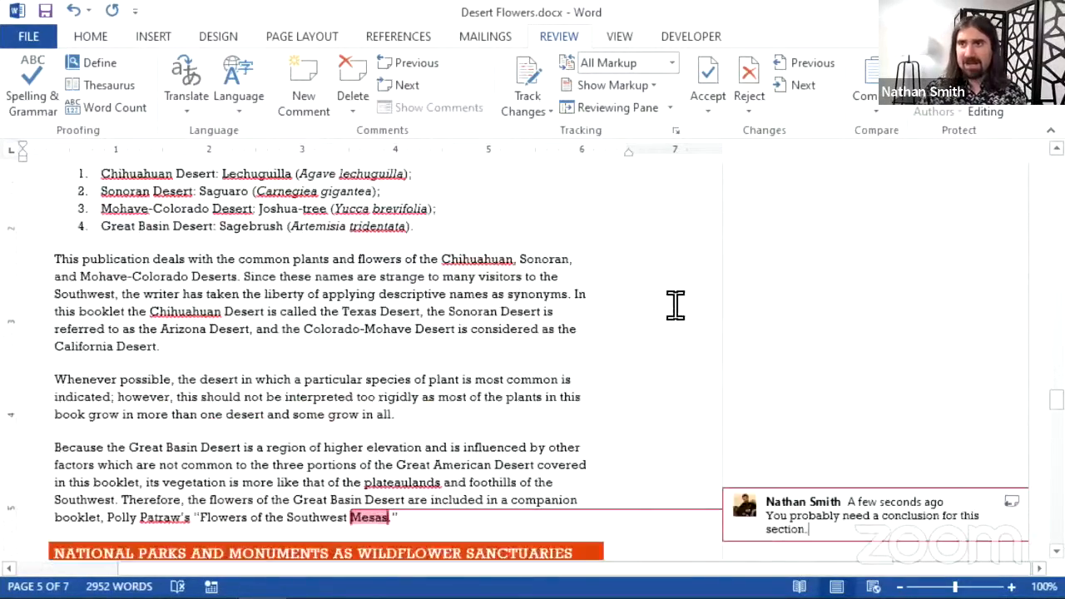
scroll(650, 302, "up", 2)
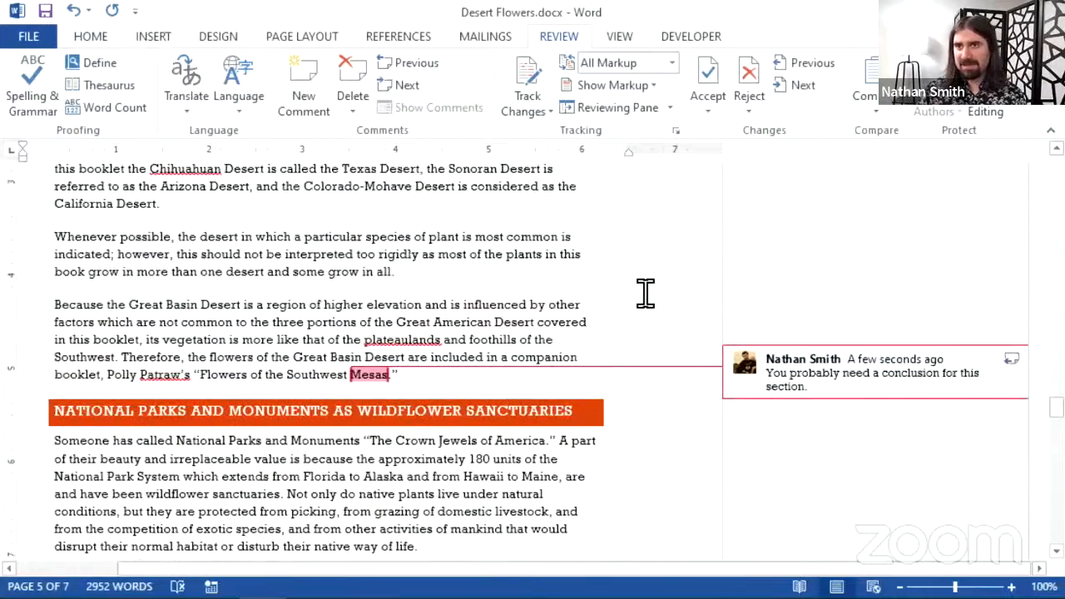
left_click(412, 80)
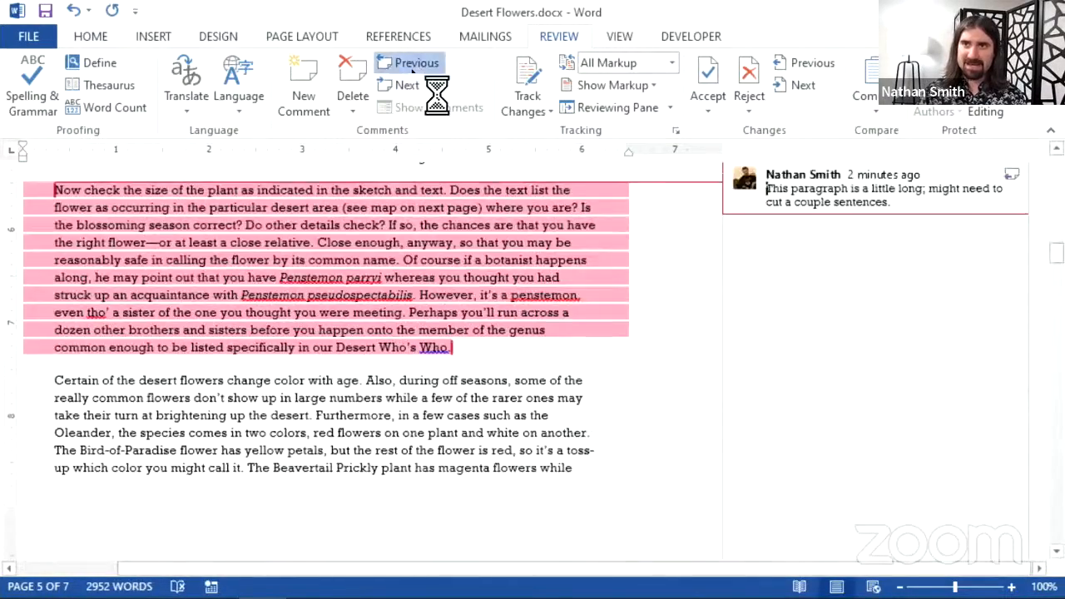
left_click(414, 66)
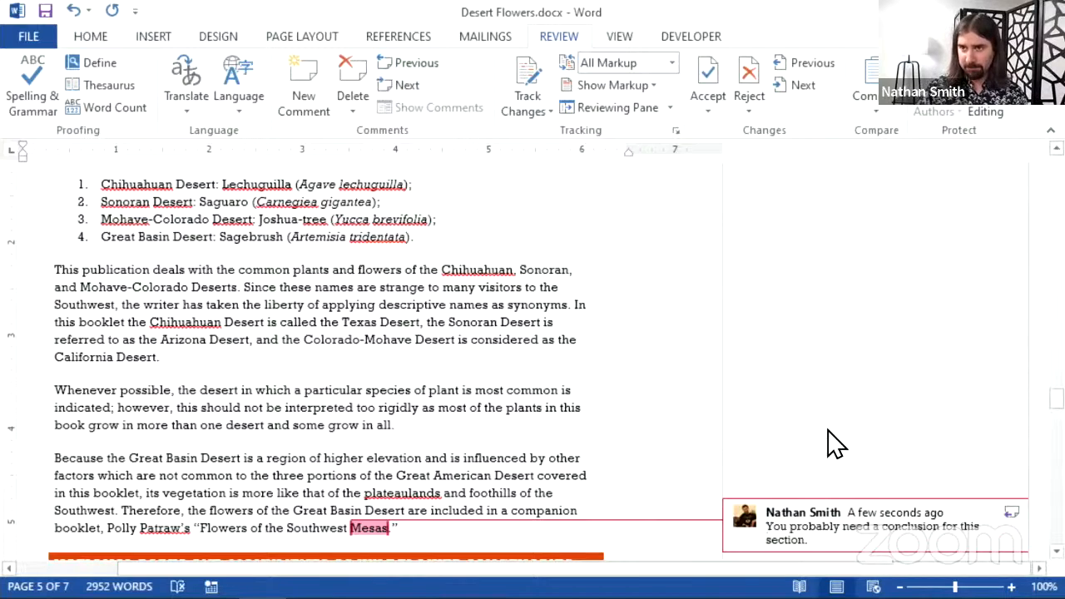
scroll(907, 507, "down", 3)
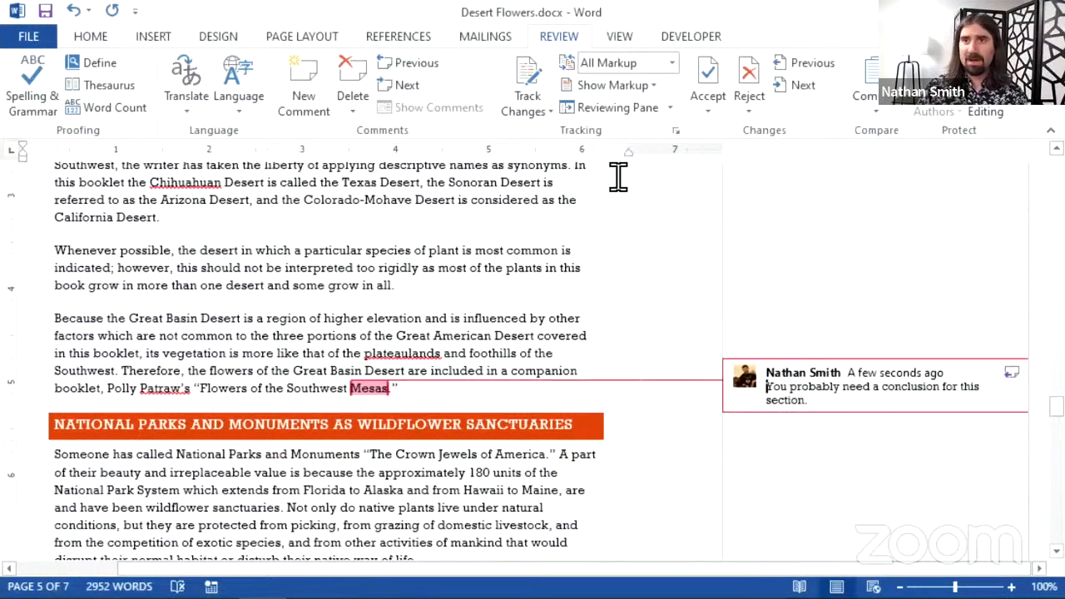
left_click(368, 97)
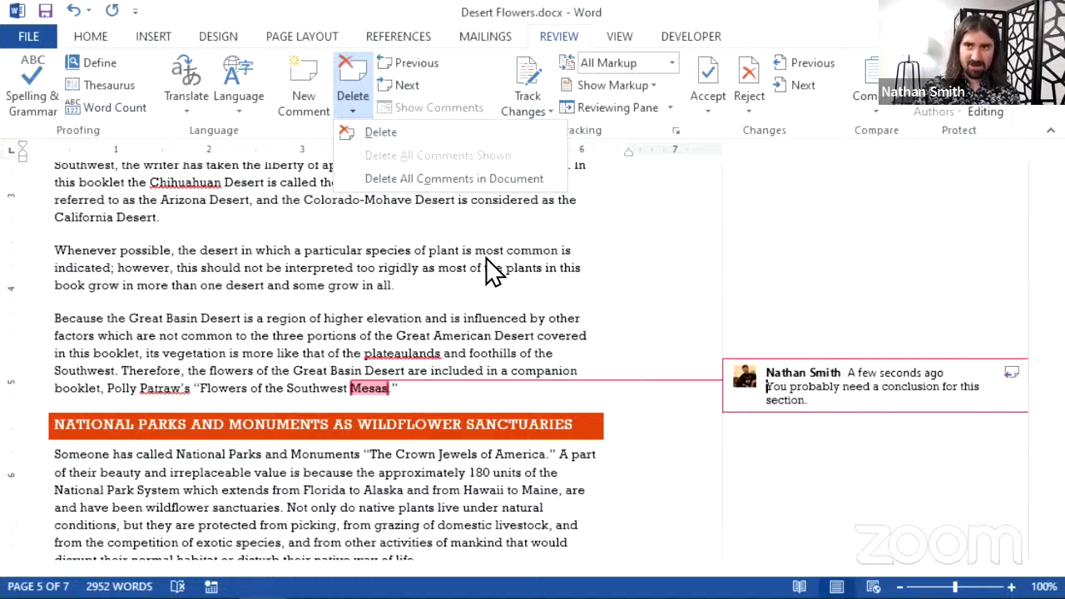
left_click(495, 281)
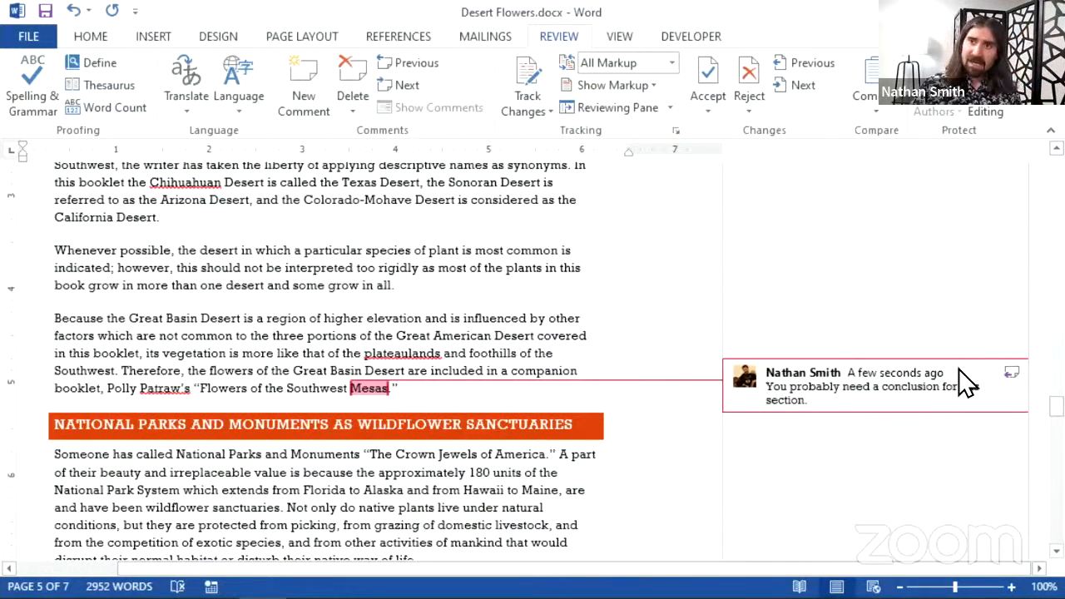
Mark the comment about the missing conclusion as done and clear that mark again.
right_click(853, 374)
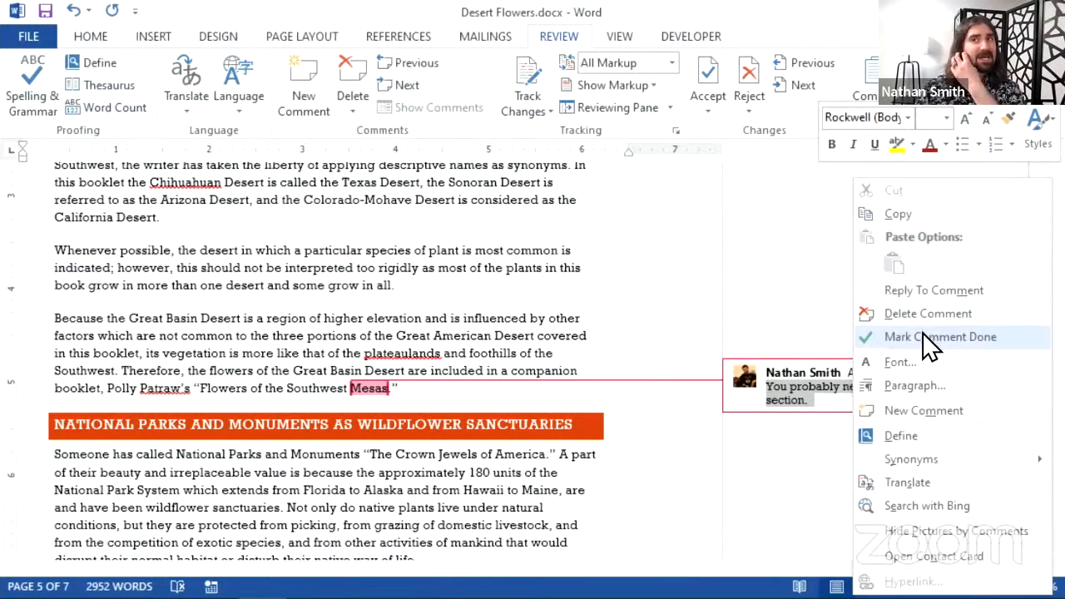
left_click(924, 336)
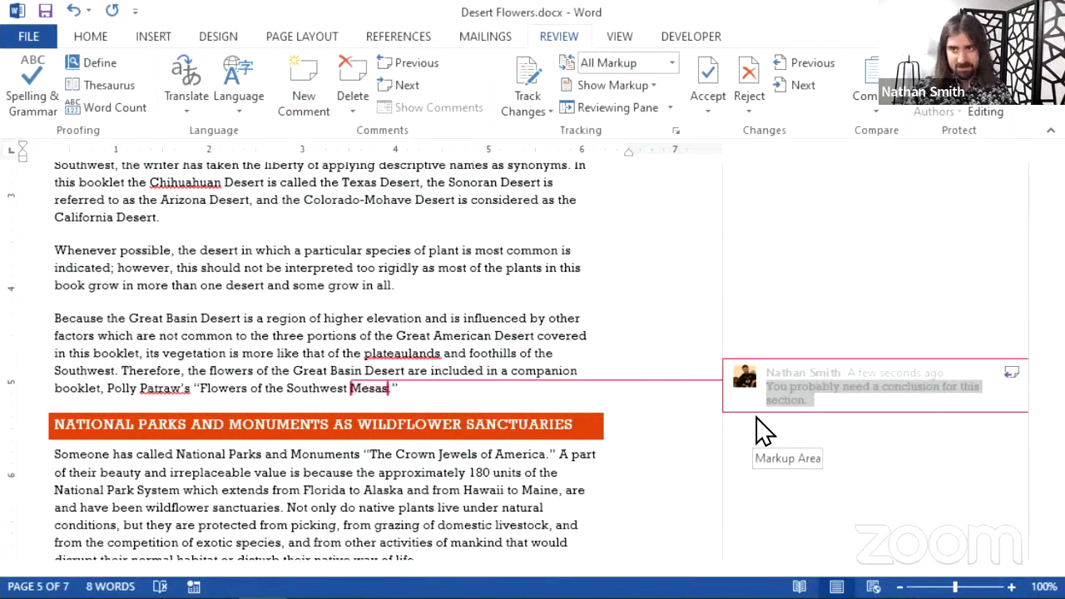
right_click(794, 398)
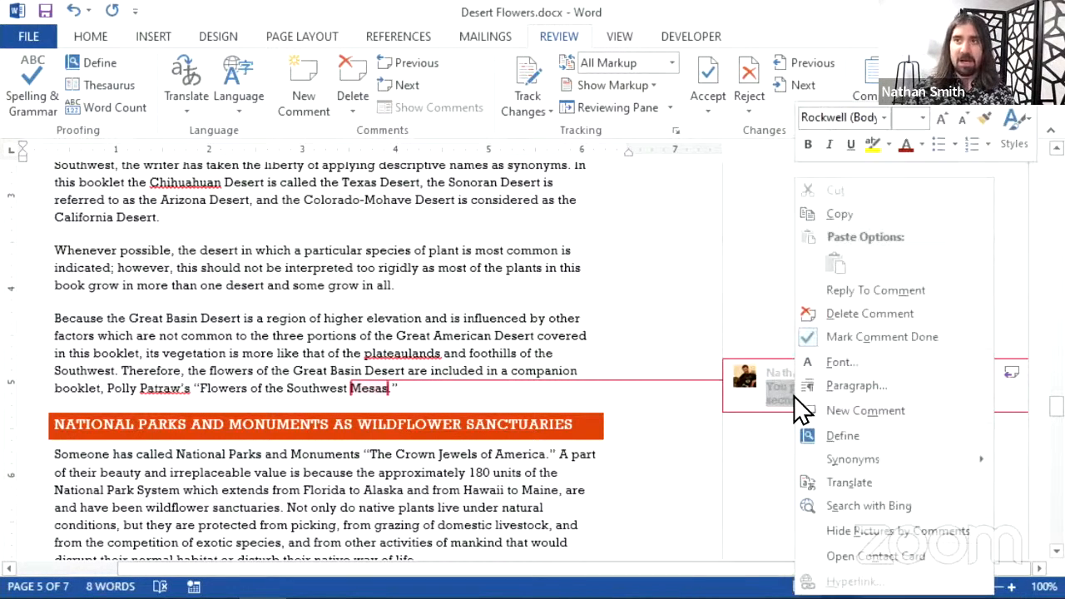
left_click(840, 341)
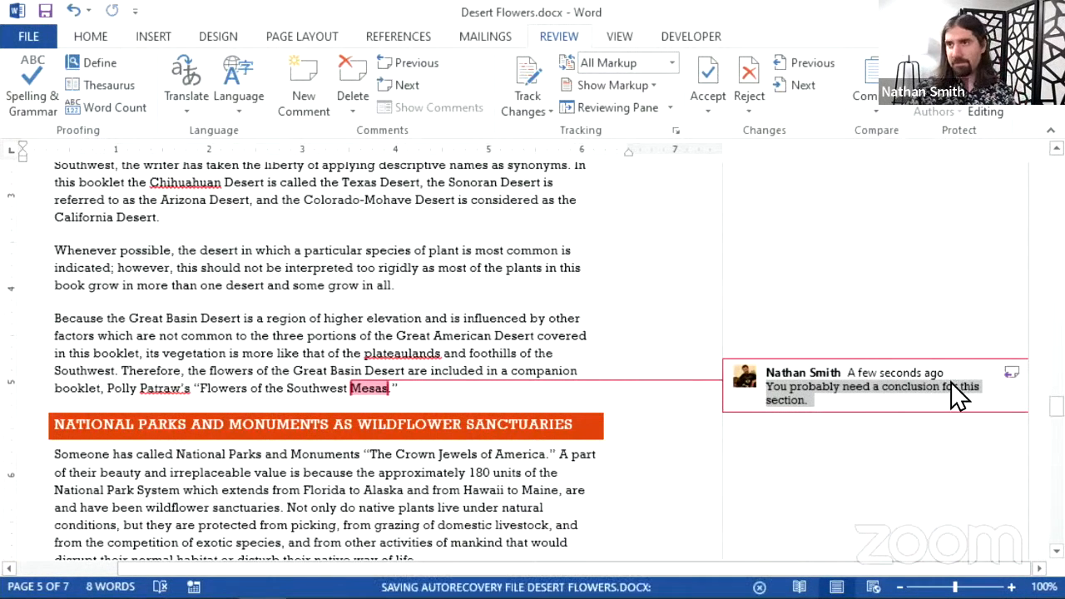
Reply "This is a reply. I'm replying." to the comment about the missing conclusion.
left_click(1011, 375)
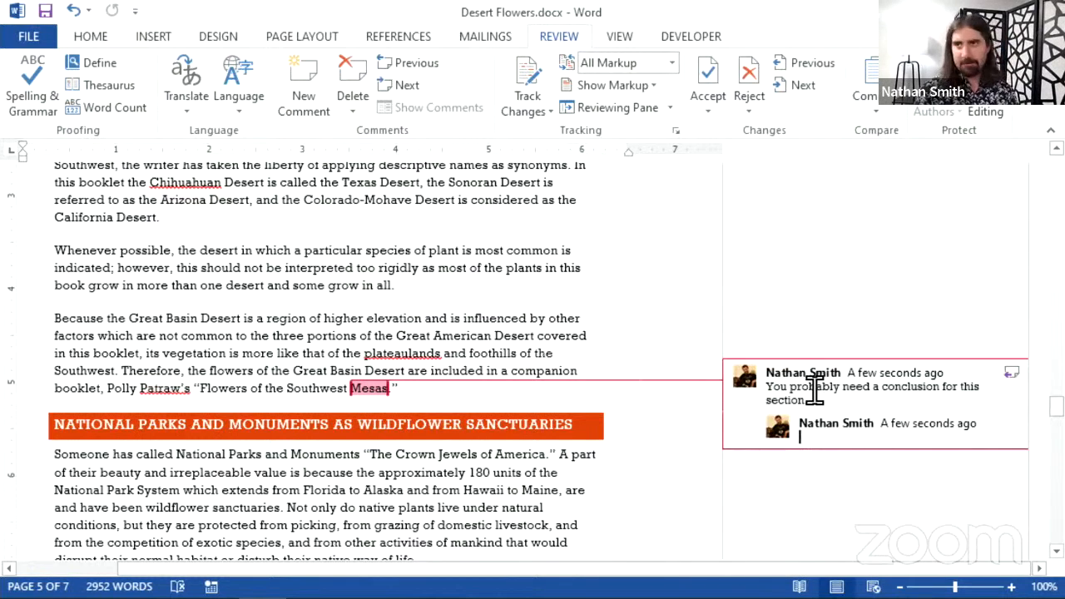
type("This is ")
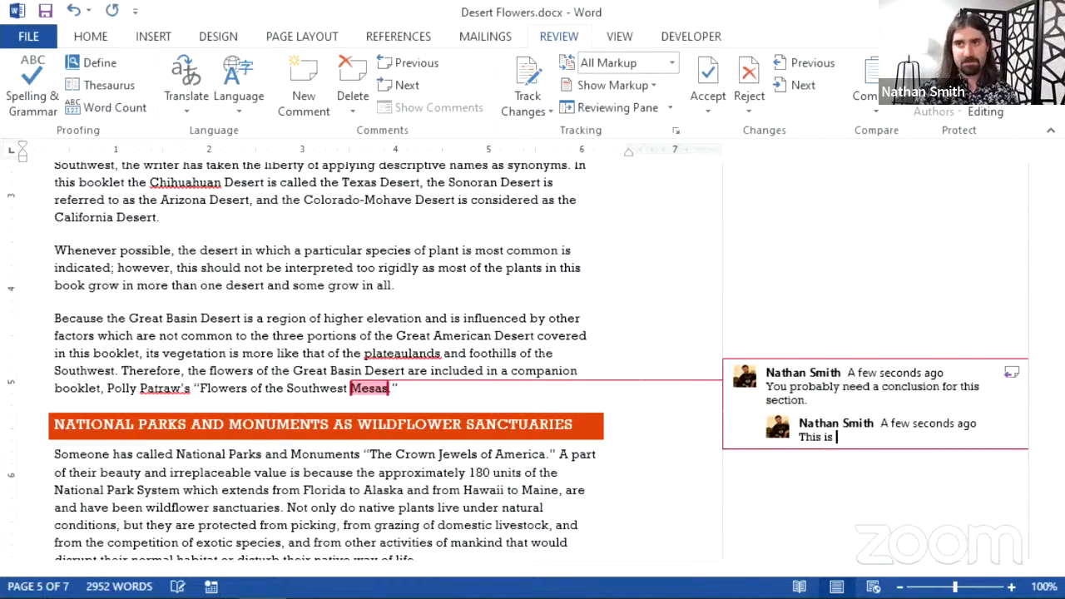
type("a repl")
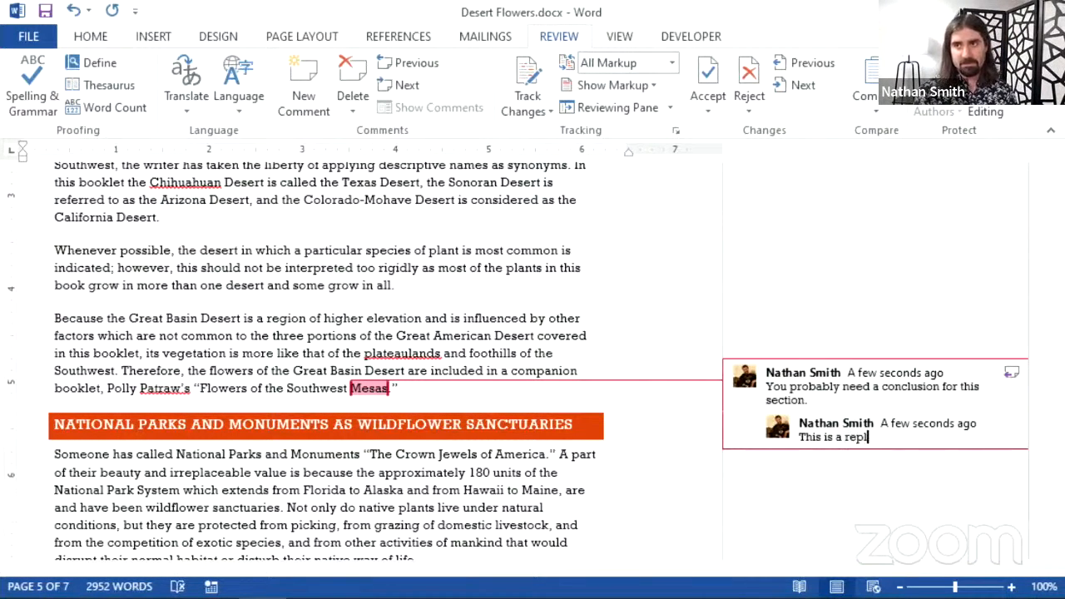
type("y.")
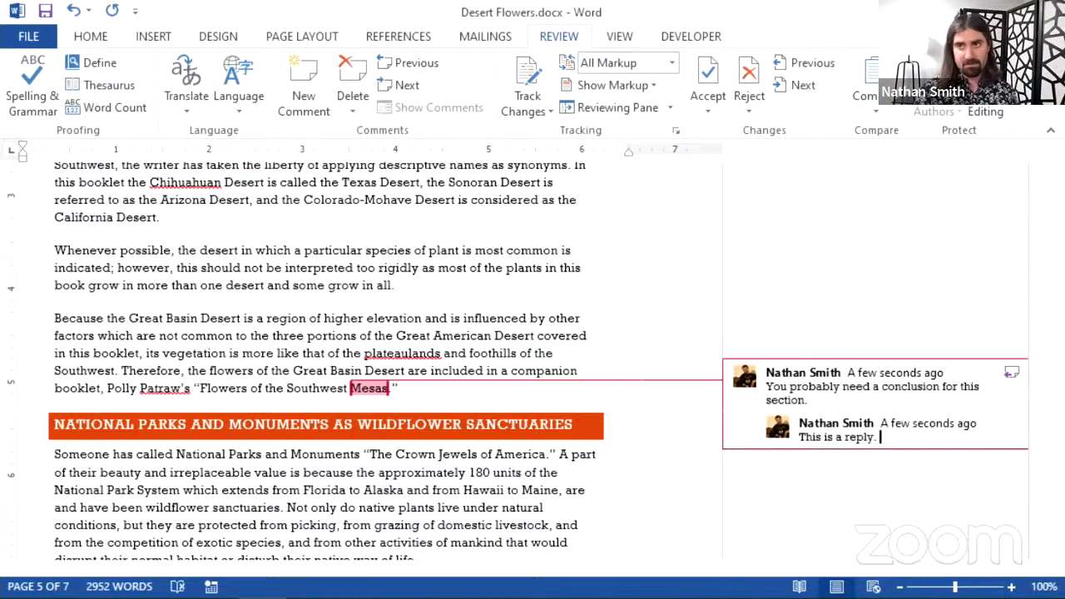
type(" I'm")
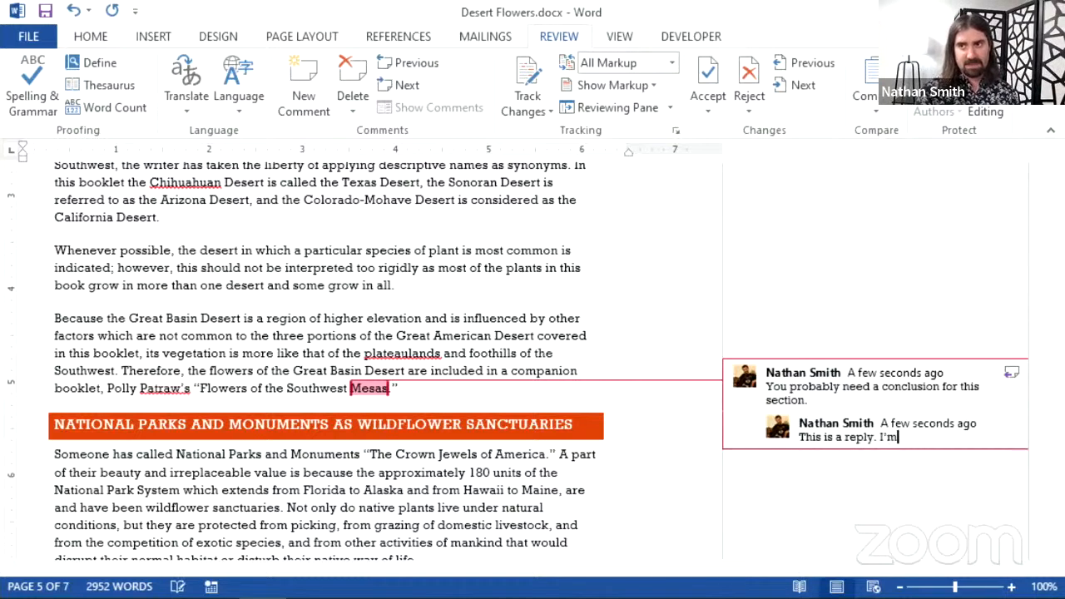
type(" replying.")
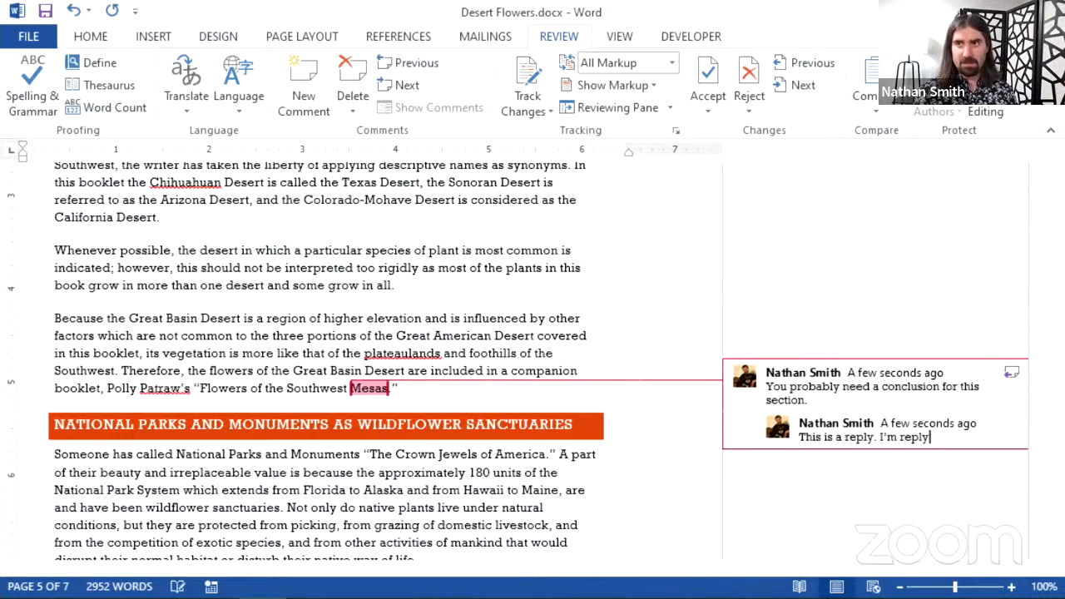
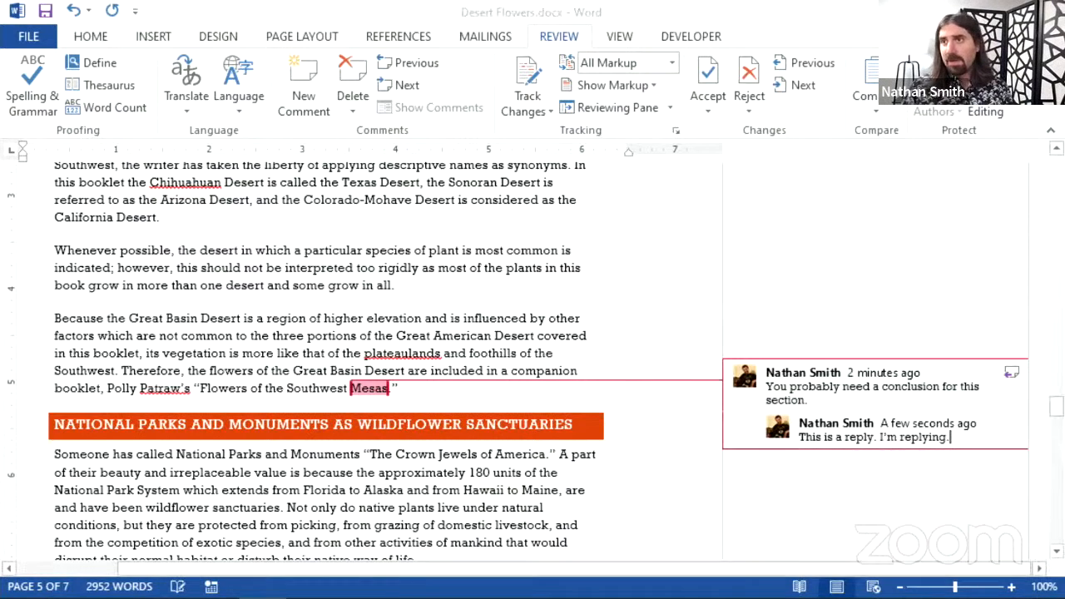
right_click(981, 391)
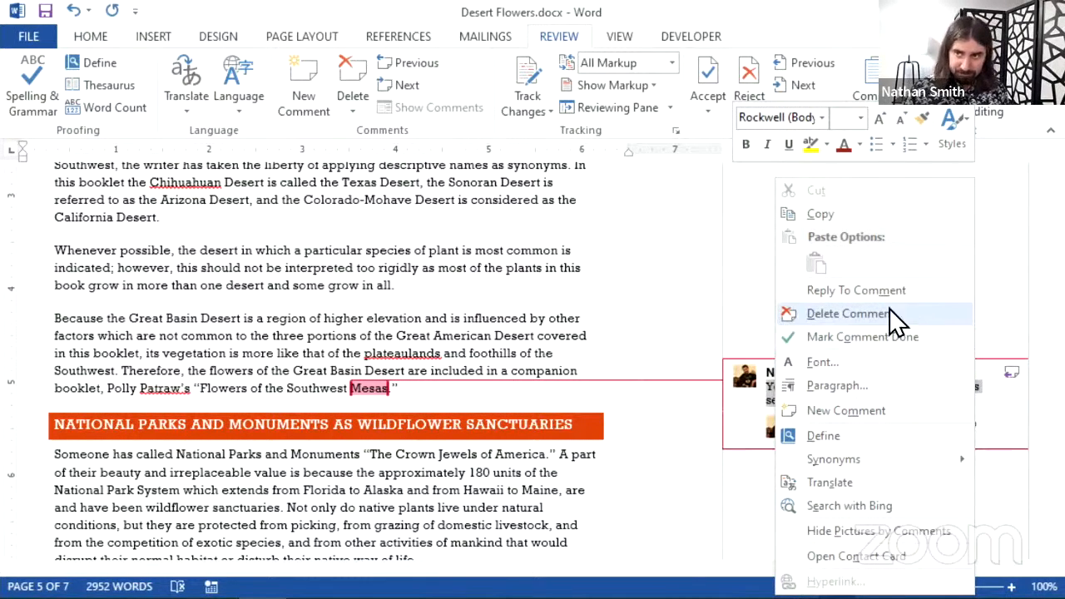
left_click(756, 312)
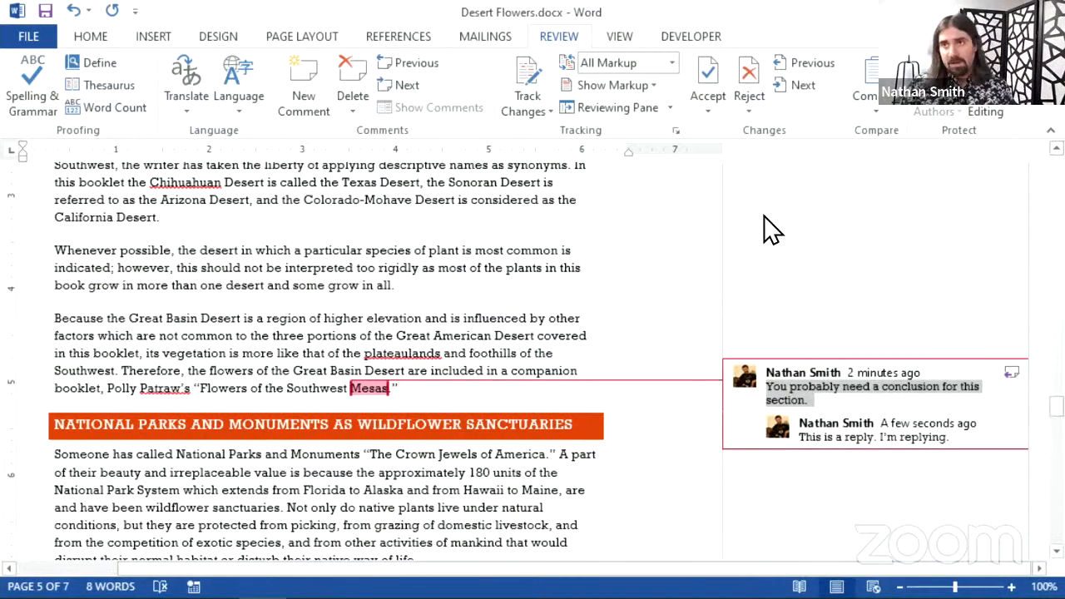
left_click(676, 251)
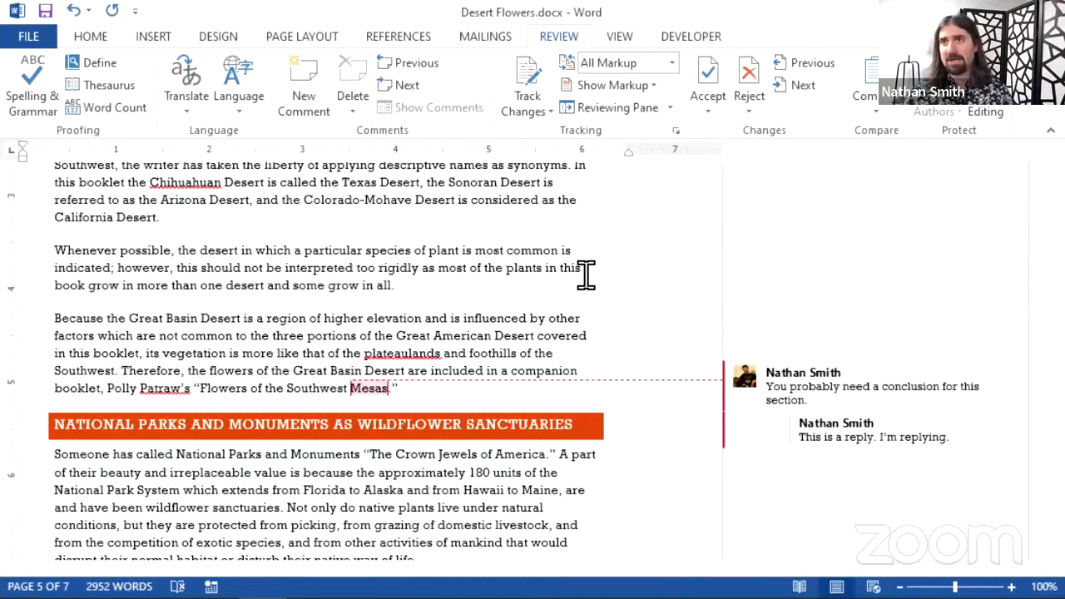
Turn on Track Changes for the document and check the Lock Tracking option.
left_click(526, 76)
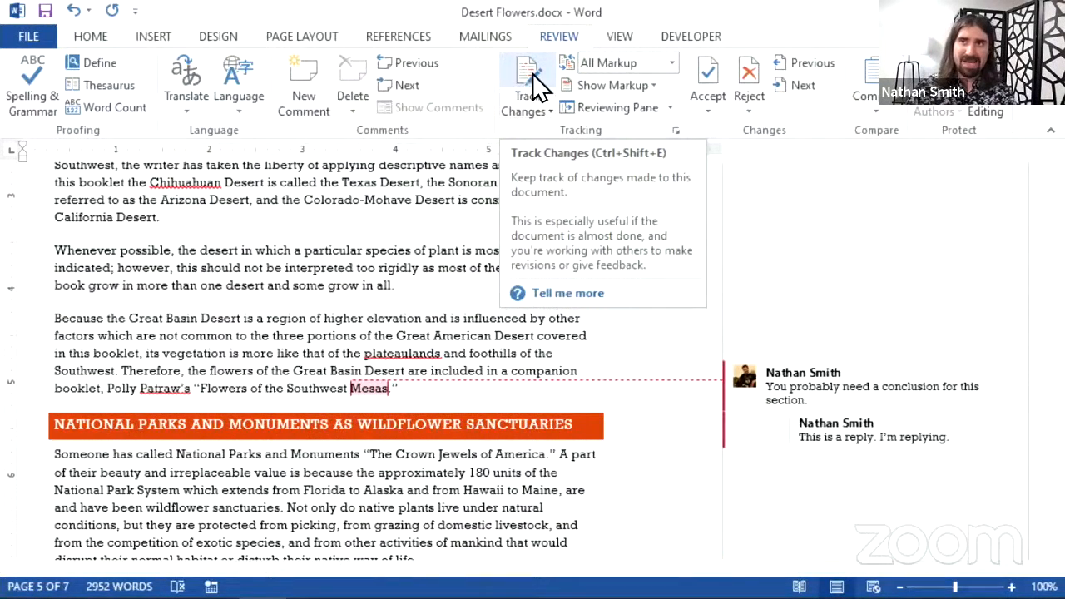
left_click(546, 78)
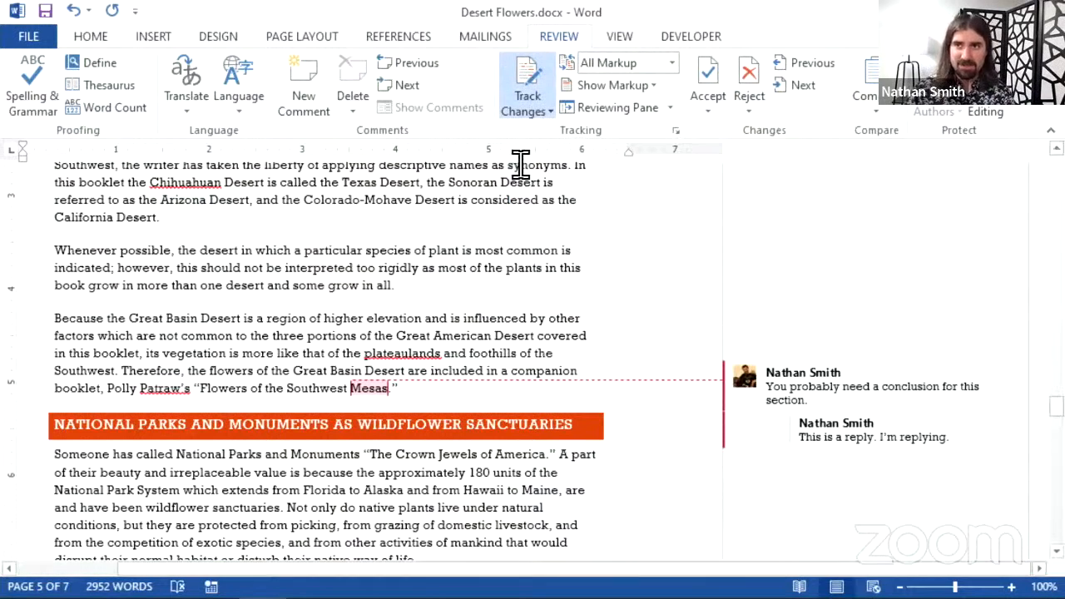
left_click(516, 109)
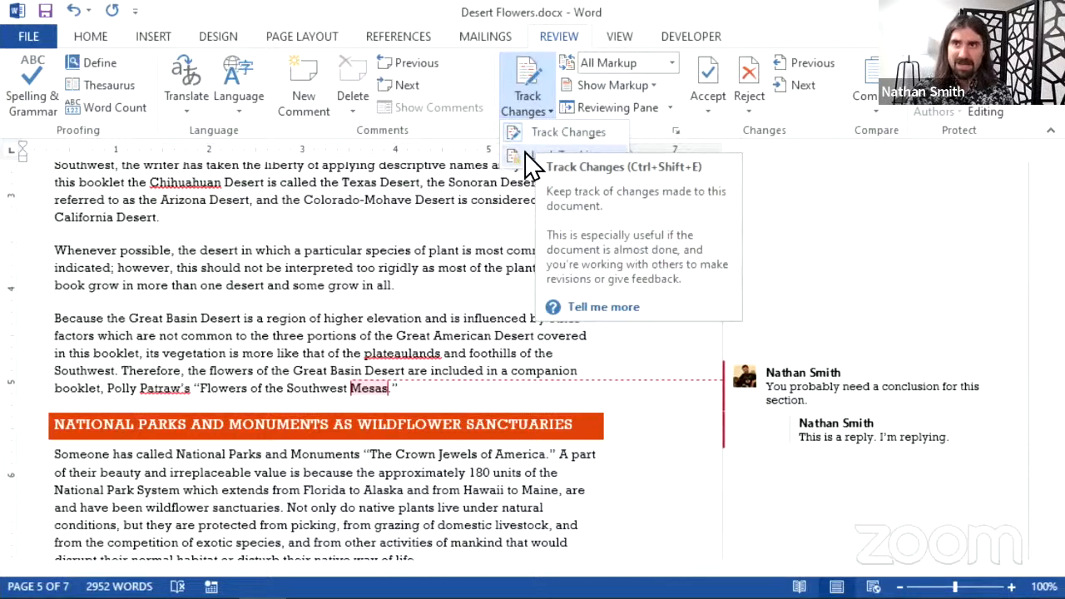
left_click(504, 189)
left_click(533, 111)
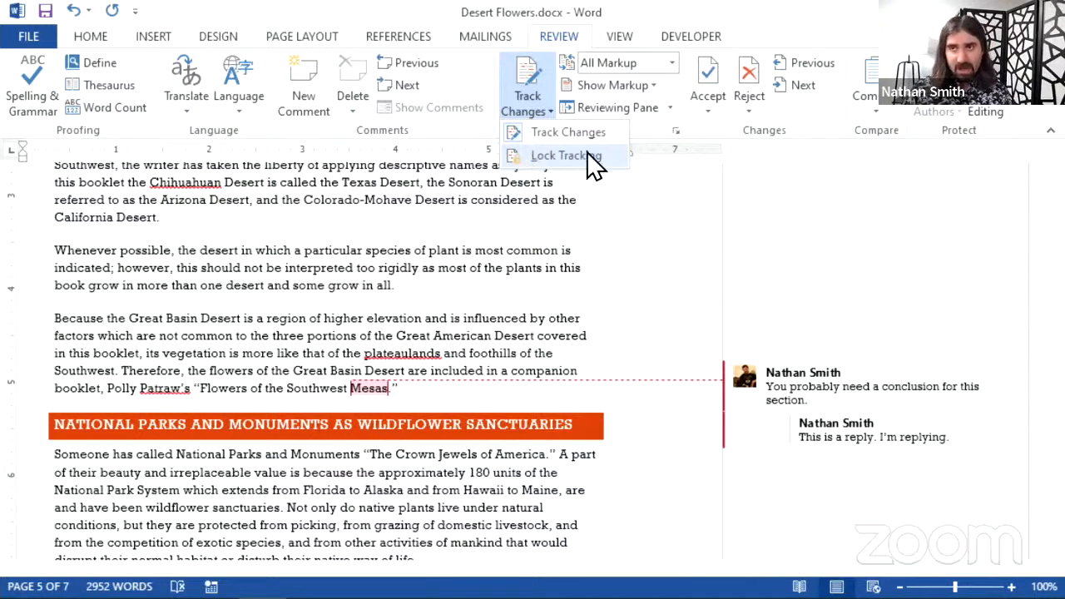
left_click(412, 189)
Delete the word "DESERT" before "flowers" in the first sentence under the heading "The Desert—What and Where Is It?".
scroll(392, 254, "up", 3)
scroll(392, 253, "up", 10)
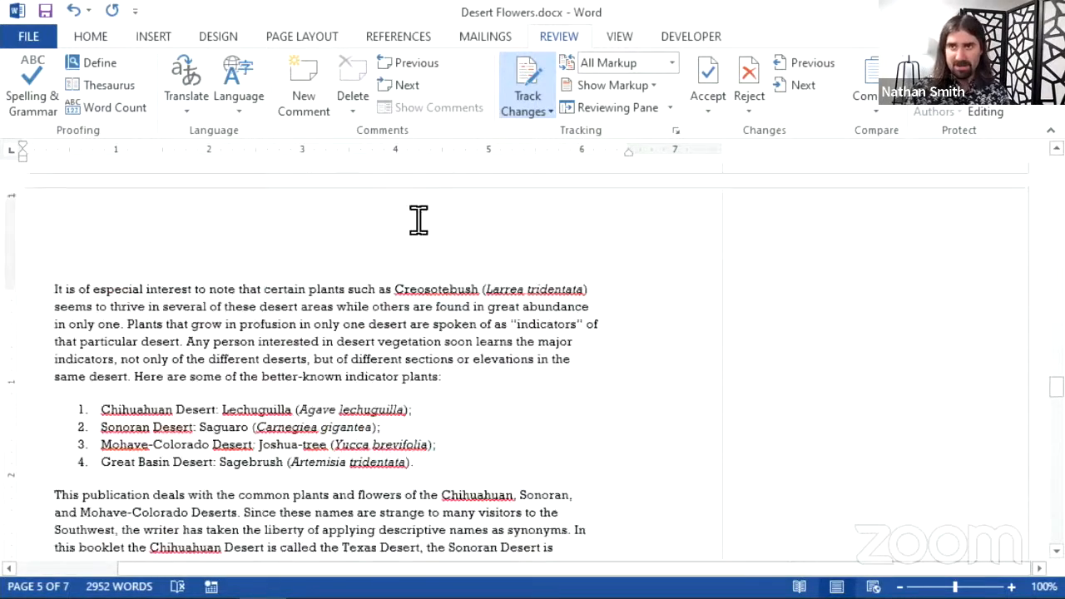
scroll(340, 315, "up", 5)
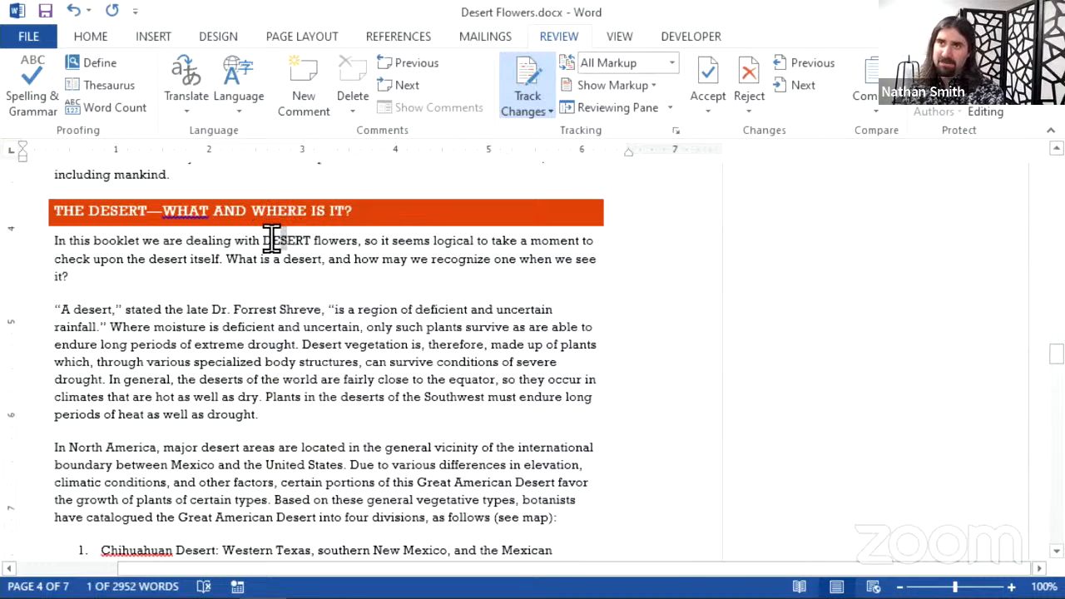
left_click(273, 240)
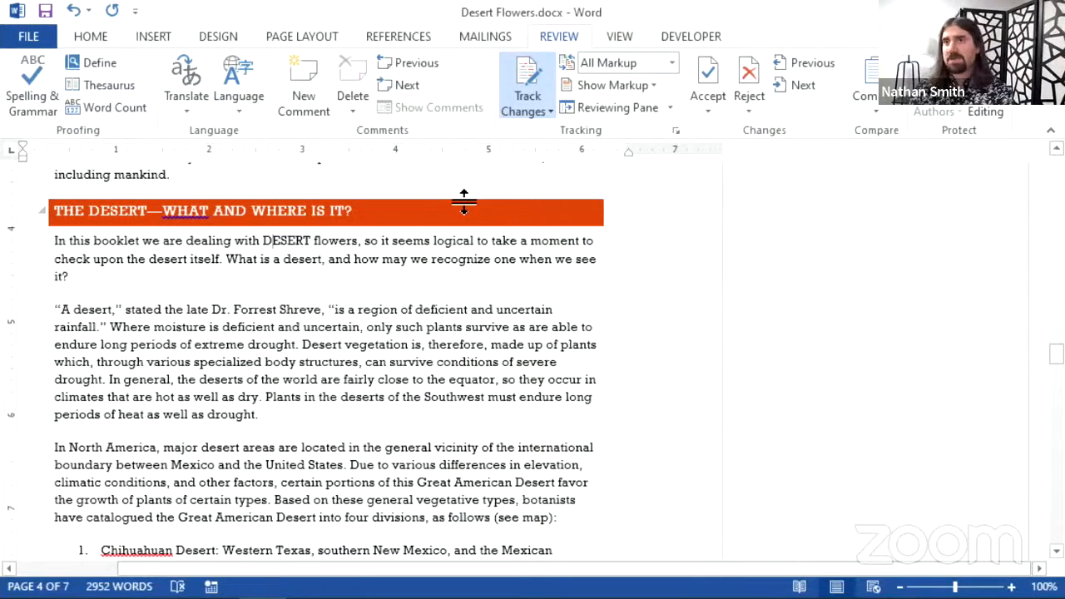
key("Delete")
key("Delete")
key("Delete")
key("Delete")
key("Delete")
key("Delete")
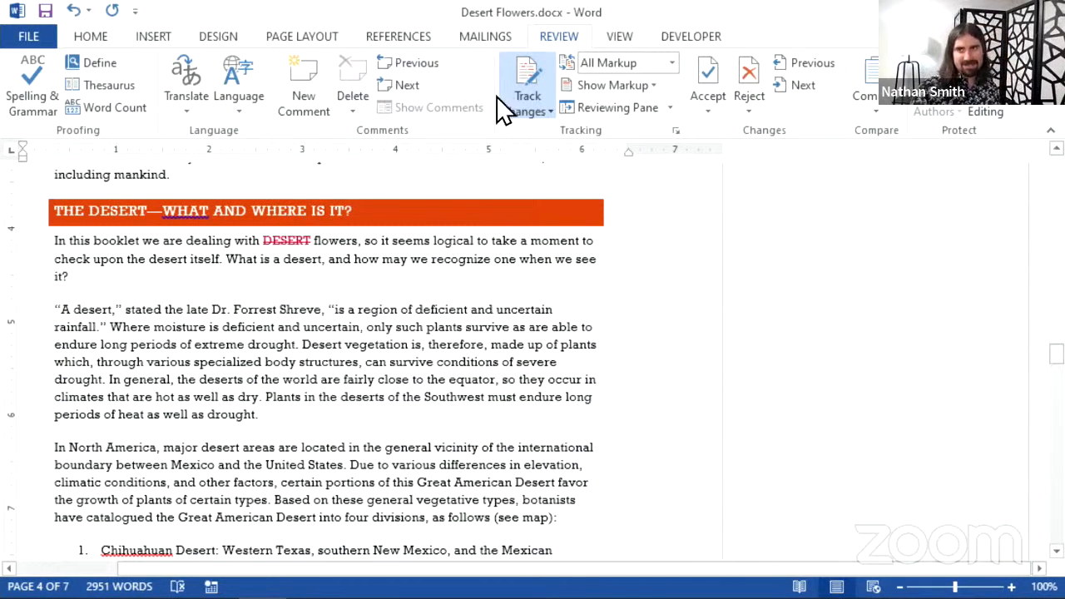
Set the markup display to Simple Markup and insert "desert" in italics before "flowers" in the same sentence.
left_click(612, 68)
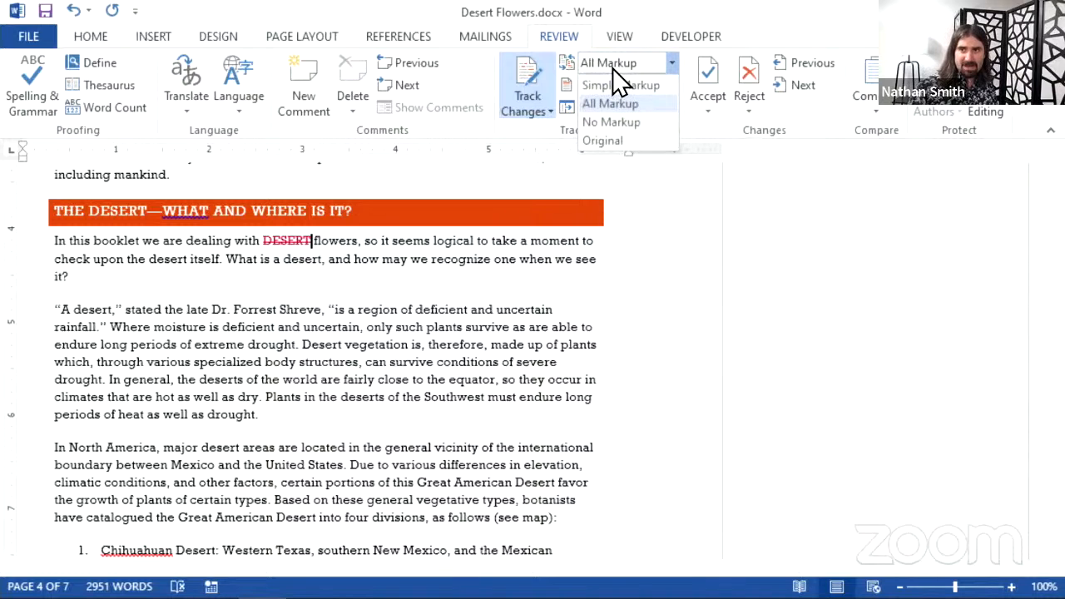
left_click(606, 87)
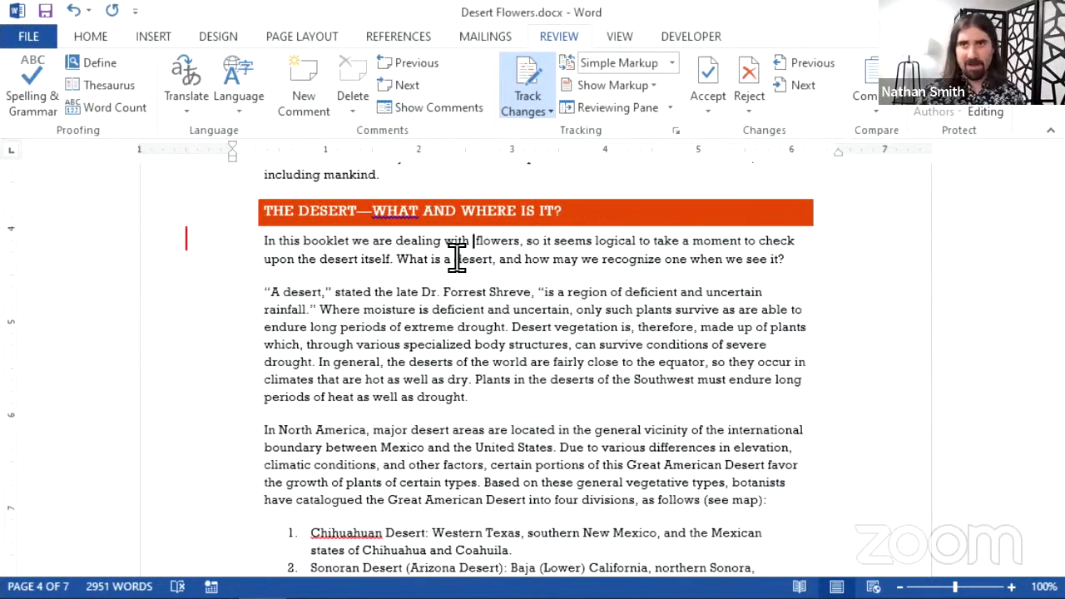
left_click(109, 38)
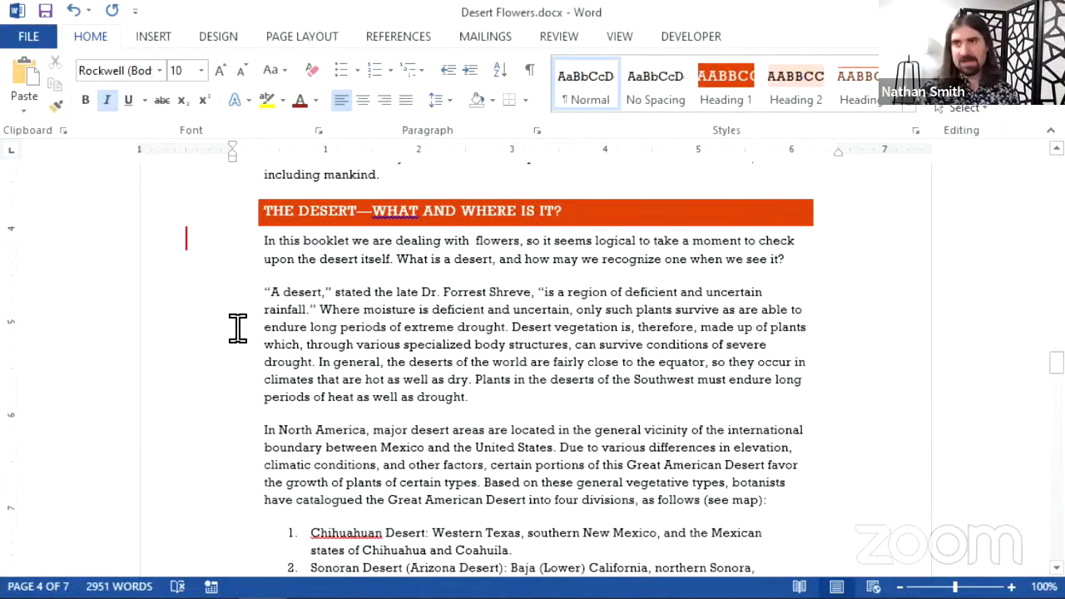
type("des")
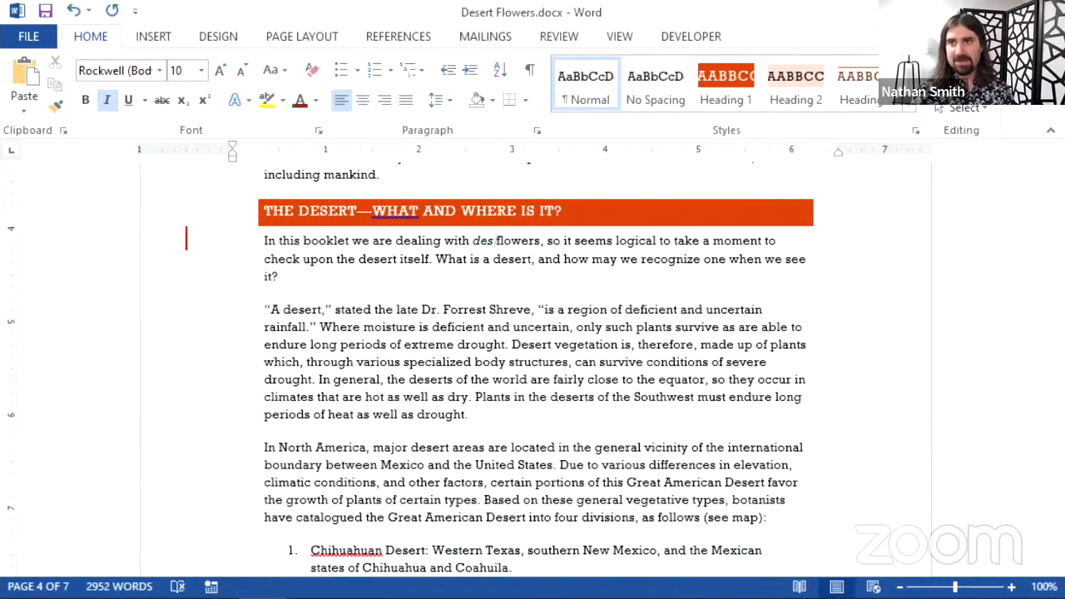
type("ert")
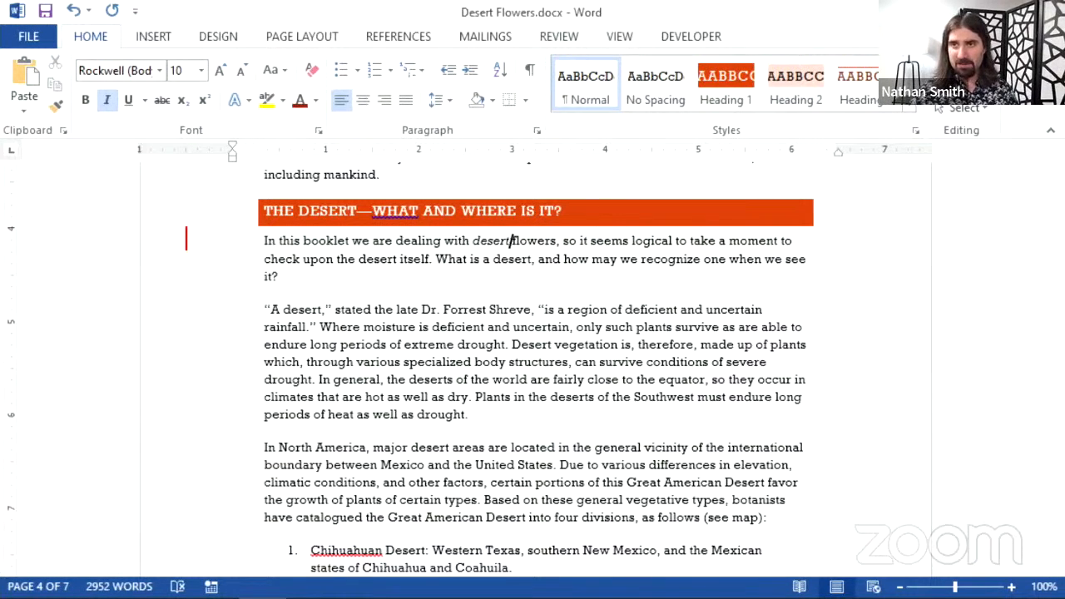
left_click(482, 262)
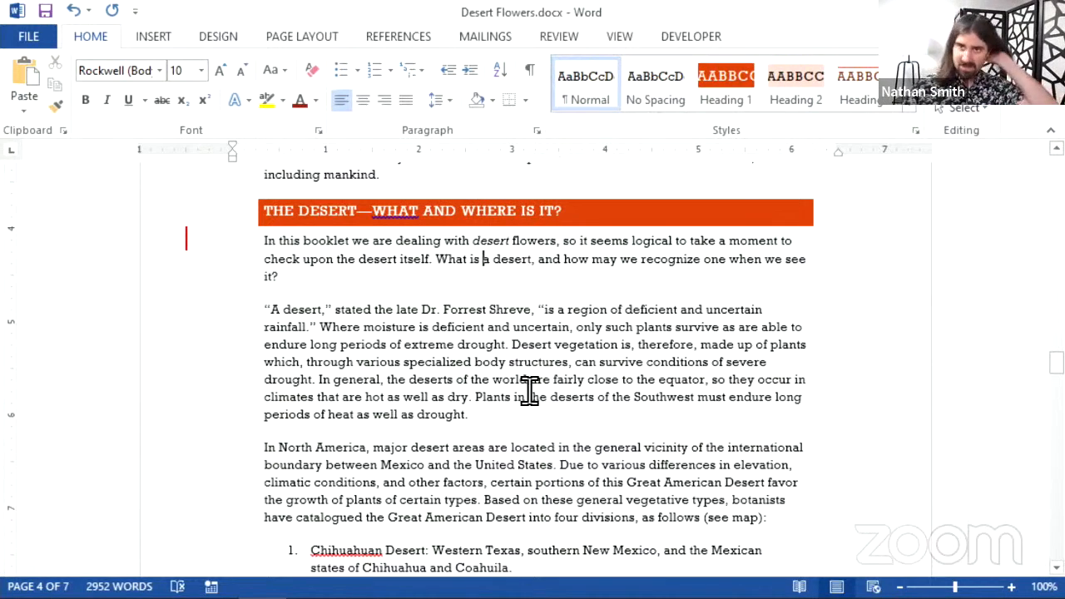
Add a fifth item, "The desert planet of Tatooine.", after the Great Basin Desert entry in the numbered list of desert divisions.
scroll(530, 391, "down", 10)
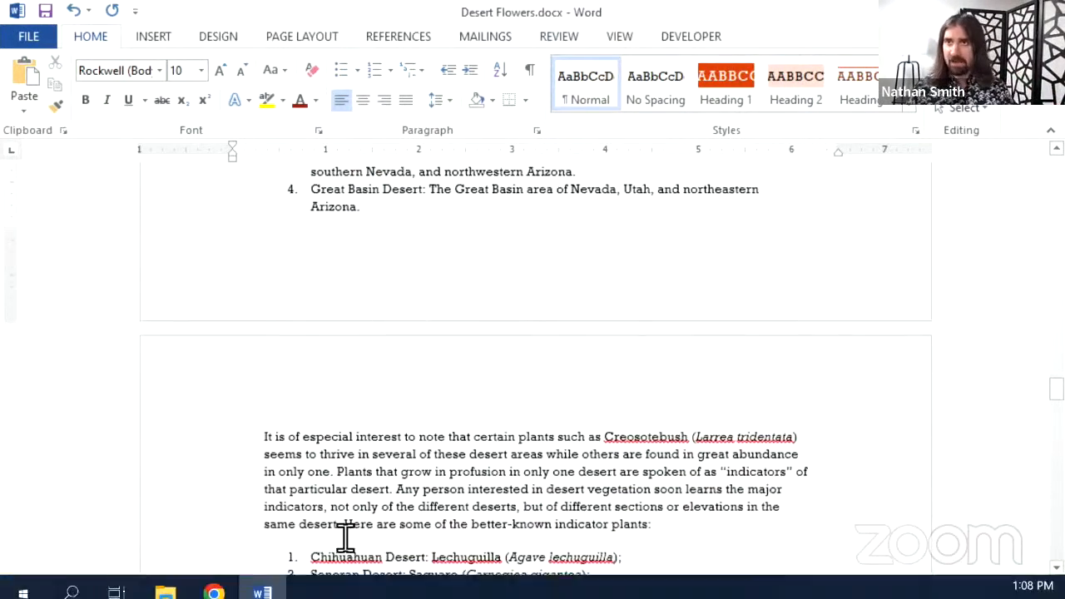
scroll(343, 524, "up", 2)
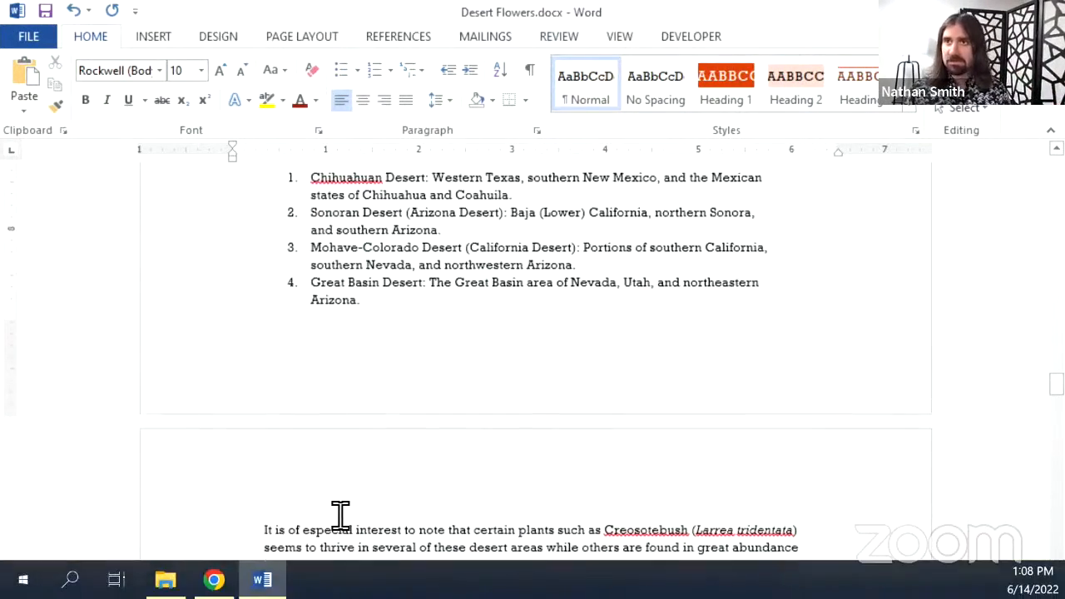
left_click(446, 304)
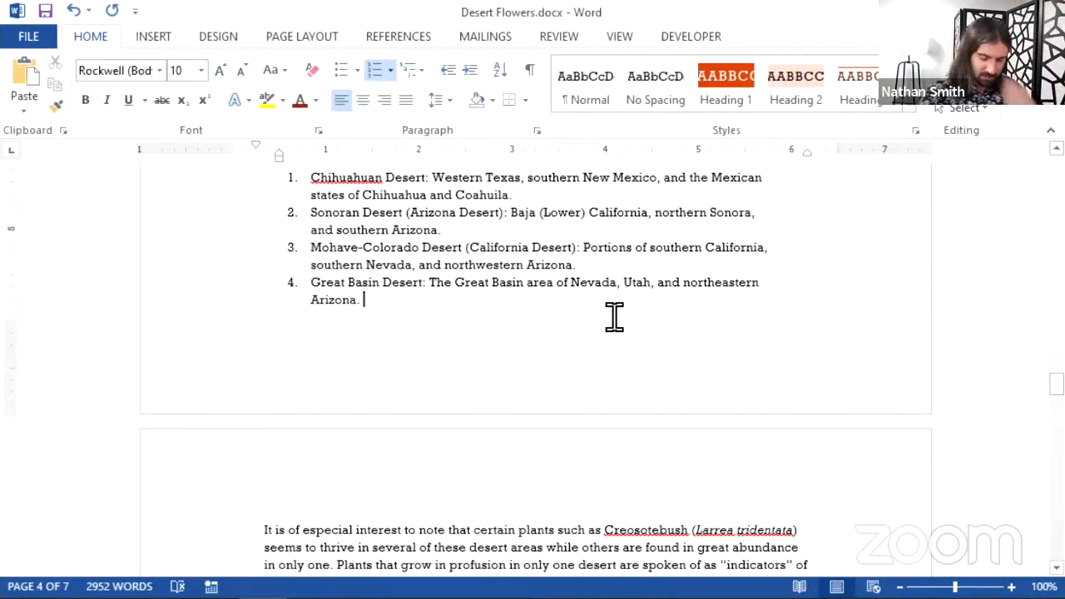
key("Return")
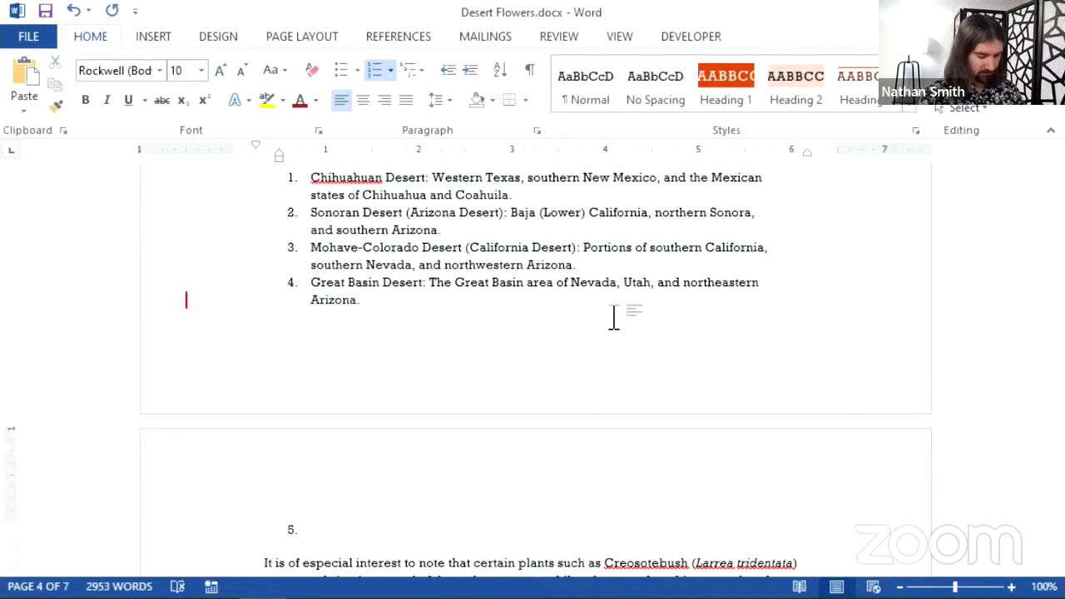
type("The desi")
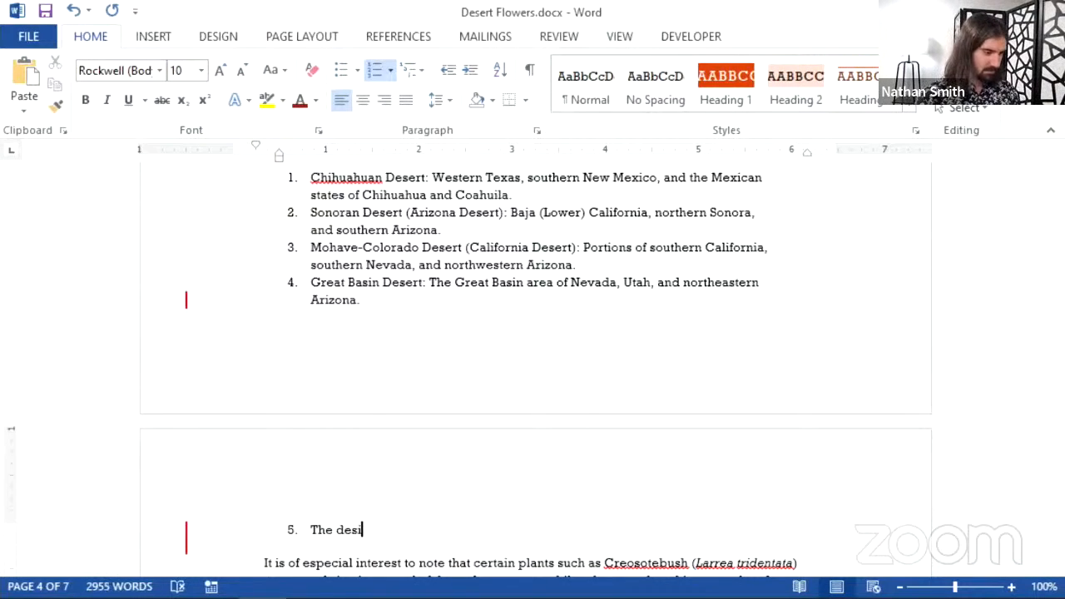
key("BackSpace")
type("ert p")
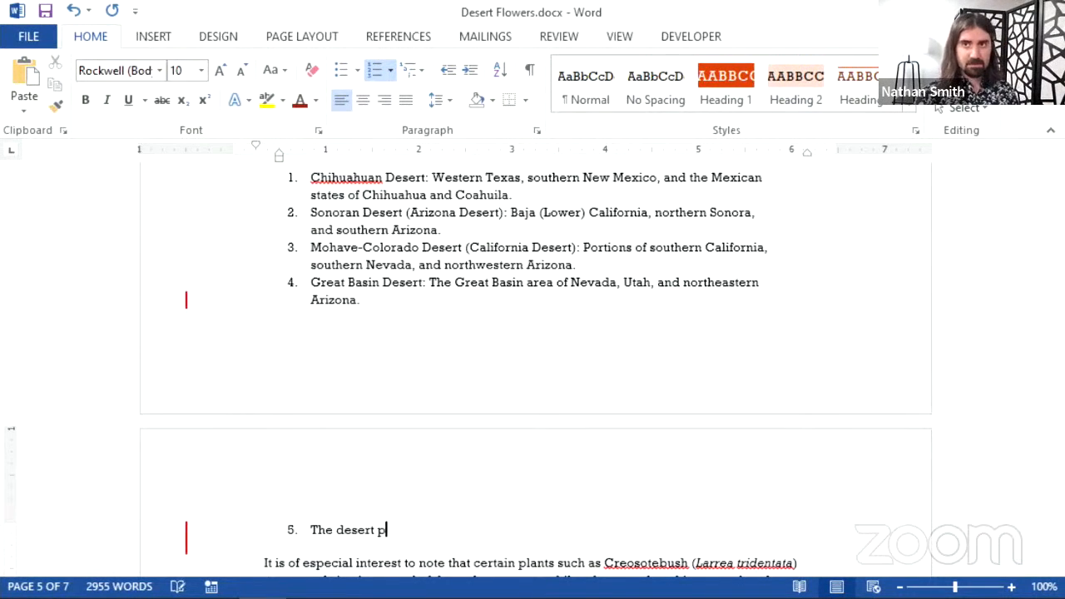
type("lanet of ")
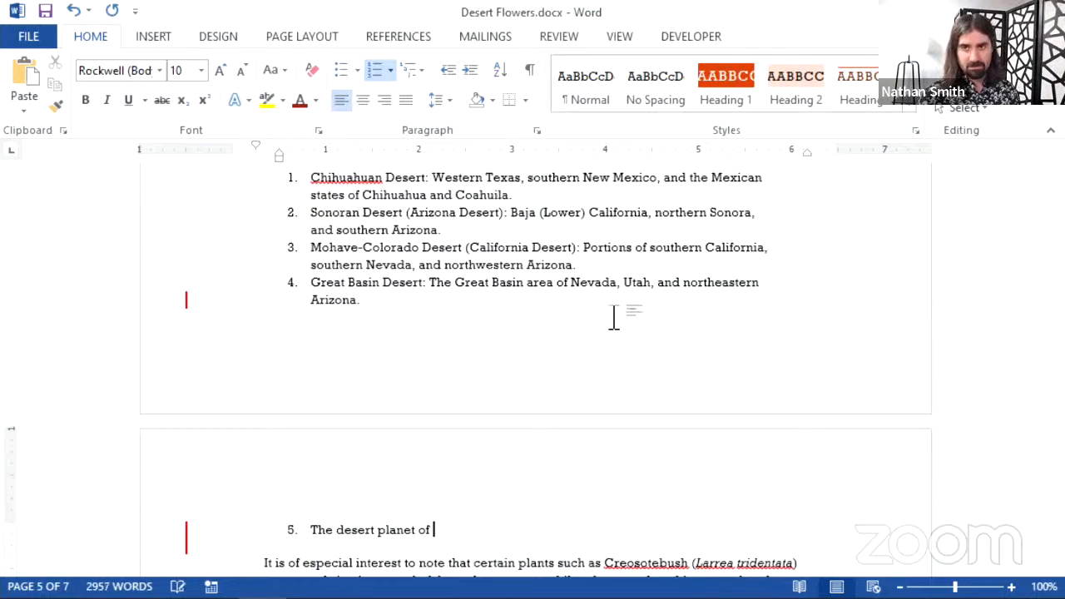
type("Tatooine.")
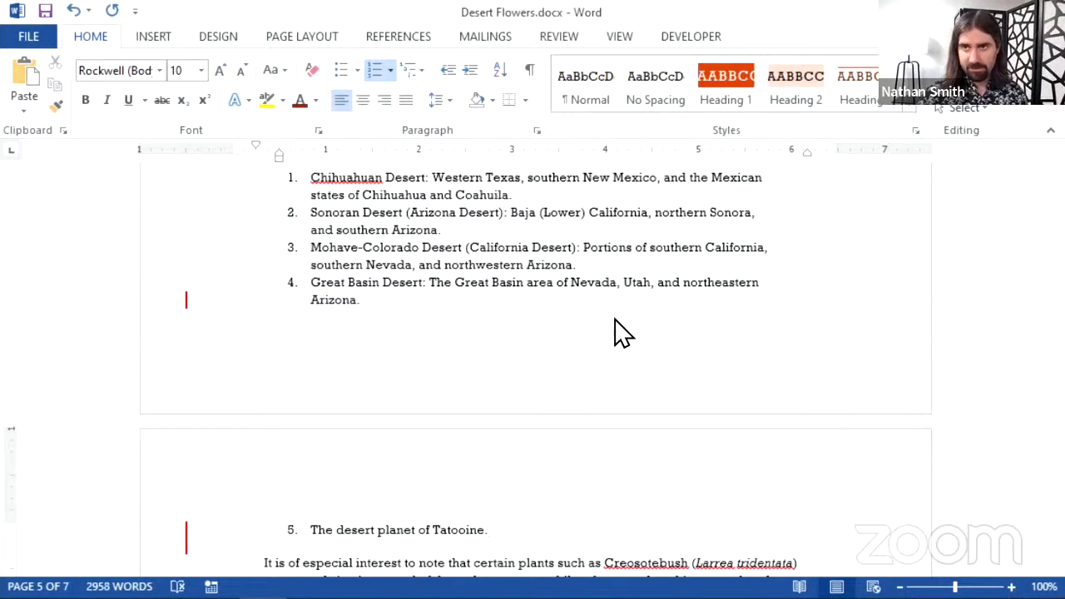
Delete the sentence starting "Of course the really great displays" at the end of the paragraph above the New Mexico heading.
scroll(624, 333, "down", 10)
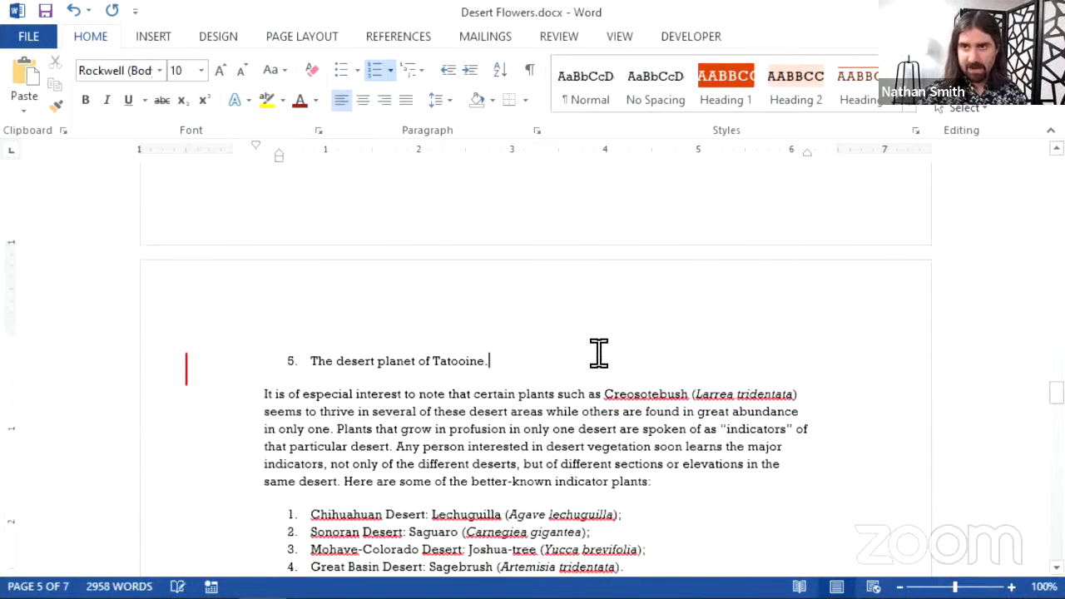
scroll(608, 400, "down", 8)
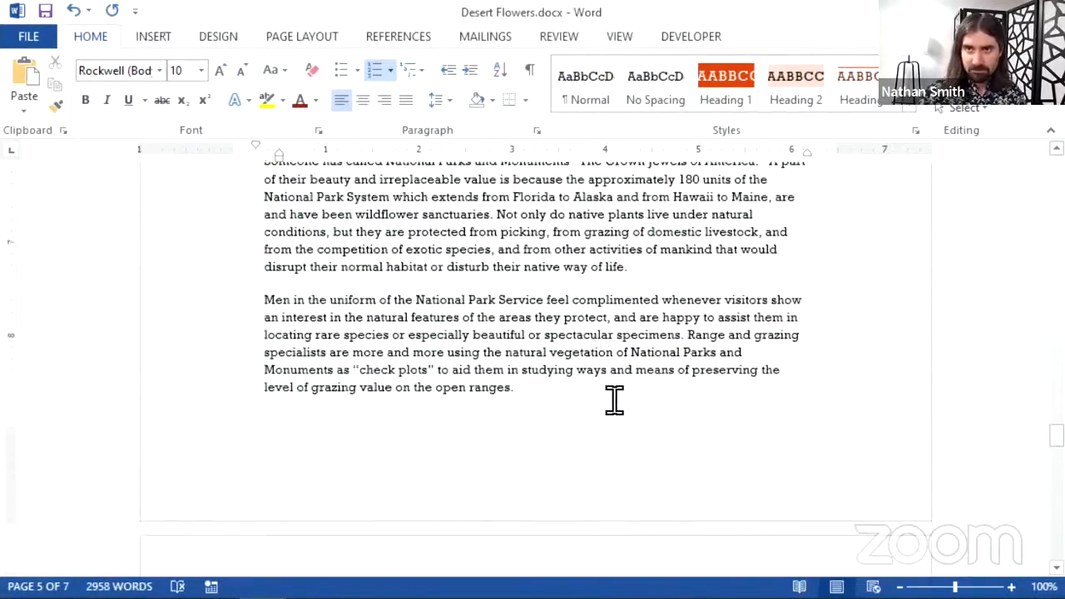
scroll(577, 390, "down", 8)
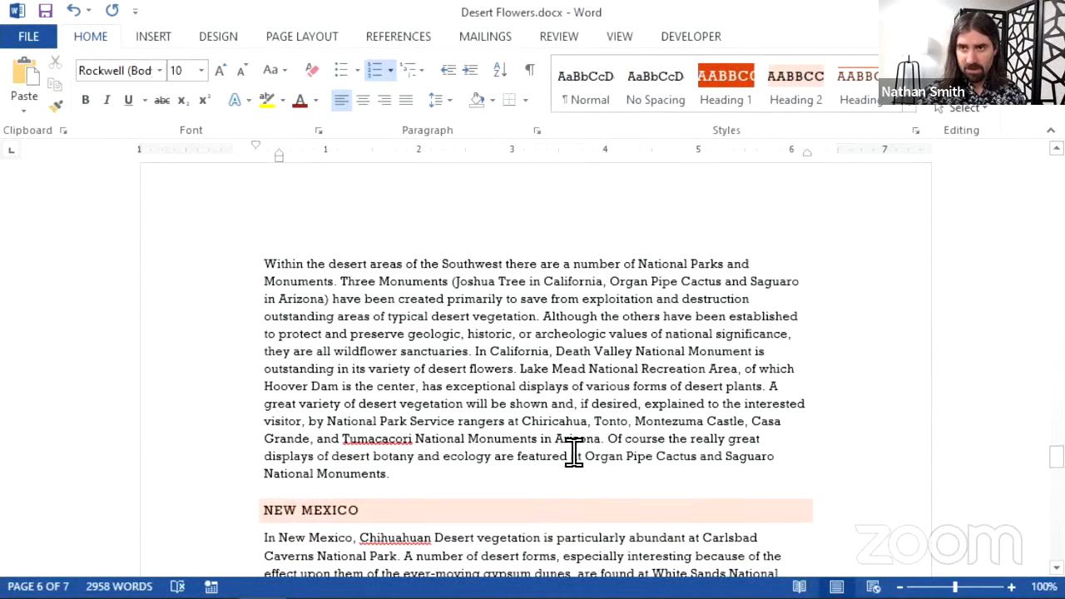
left_click_drag(569, 475, 613, 438)
left_click(982, 439)
scroll(982, 438, "down", 1)
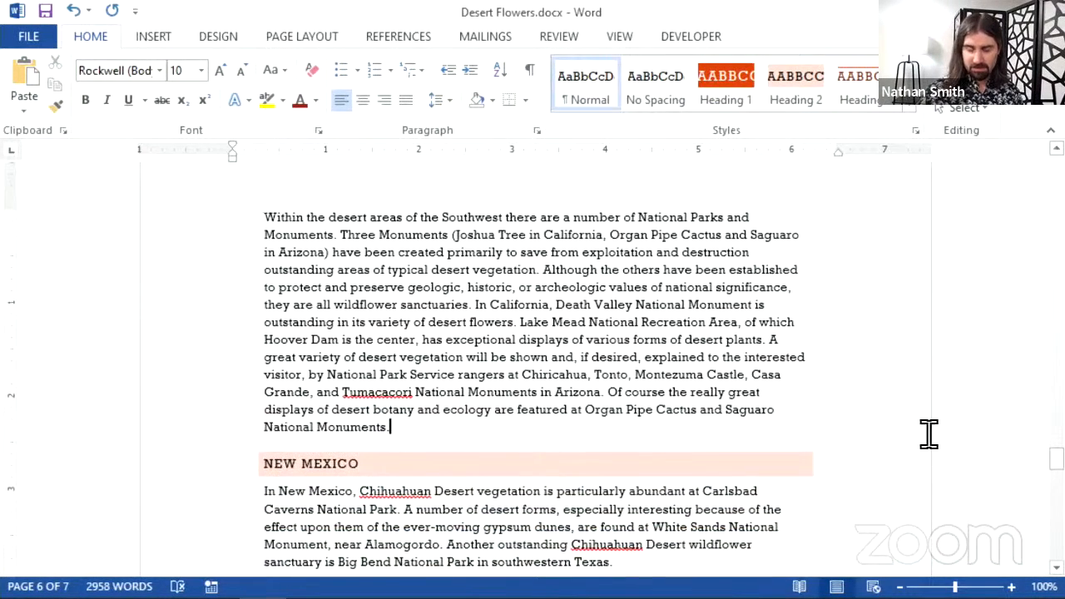
key("shift+Up")
key("shift+Up")
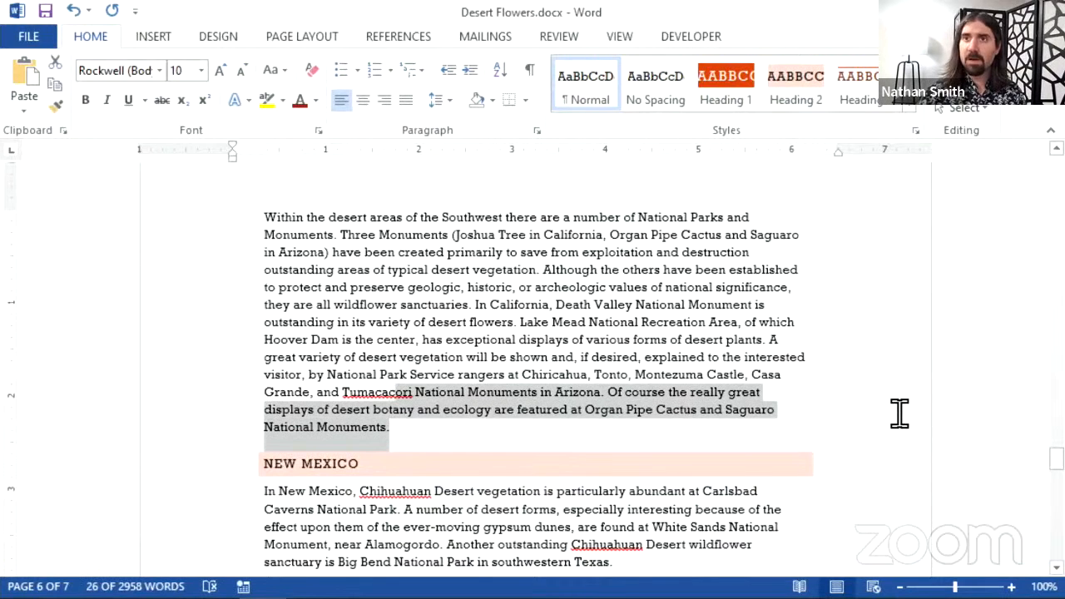
key("ctrl+shift+Right")
key("ctrl+shift+Right")
key("ctrl+shift+Right")
key("ctrl+shift+Right")
key("ctrl+shift+Right")
key("shift+Right")
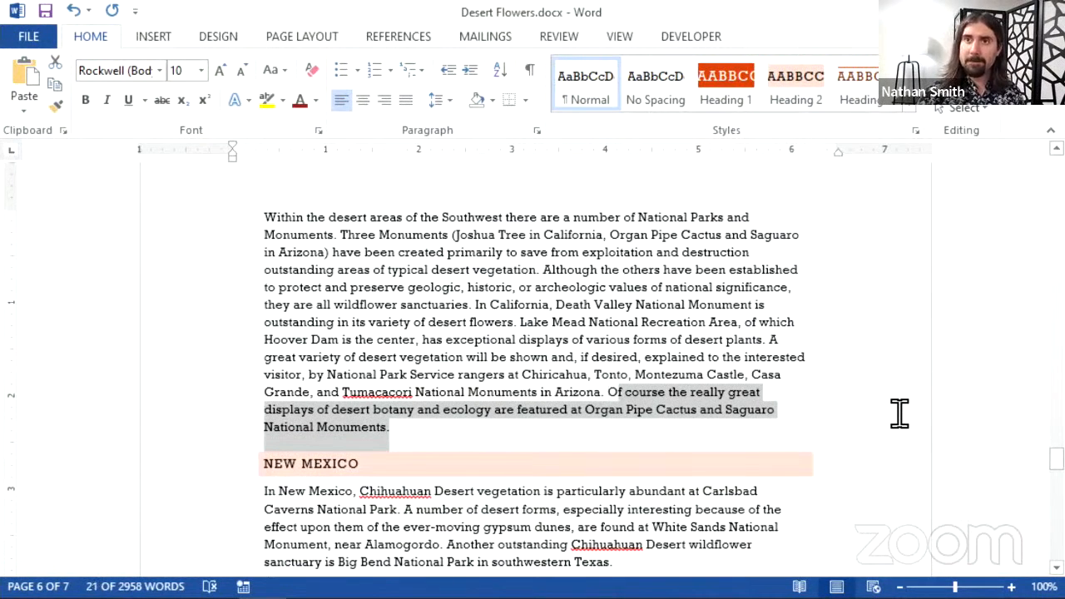
key("shift+Left")
key("Delete")
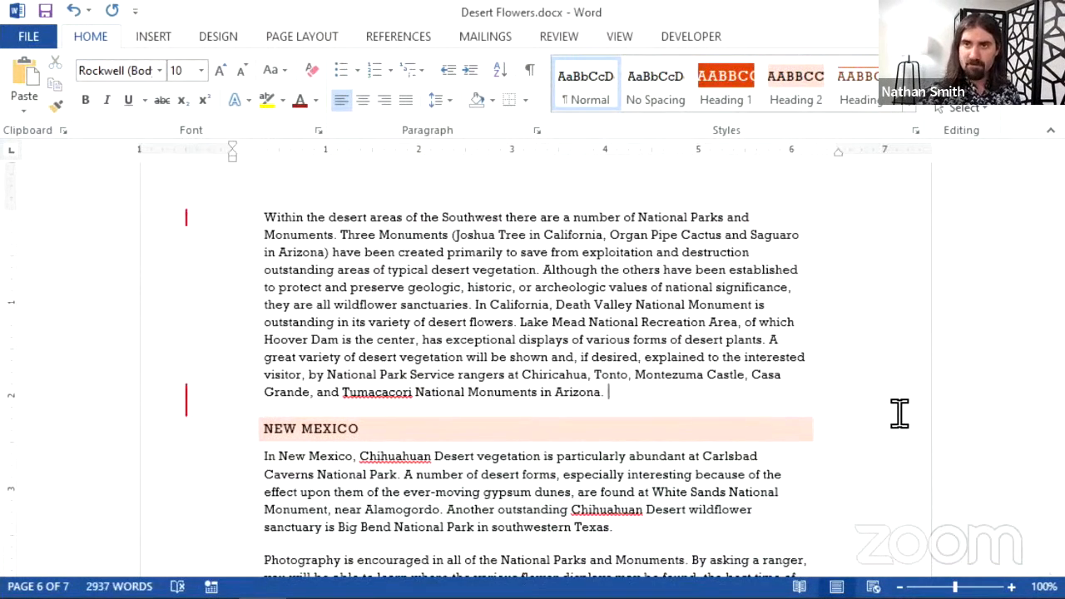
Insert "strongly" before "encouraged" in the paragraph about photography under the New Mexico heading.
scroll(694, 387, "down", 5)
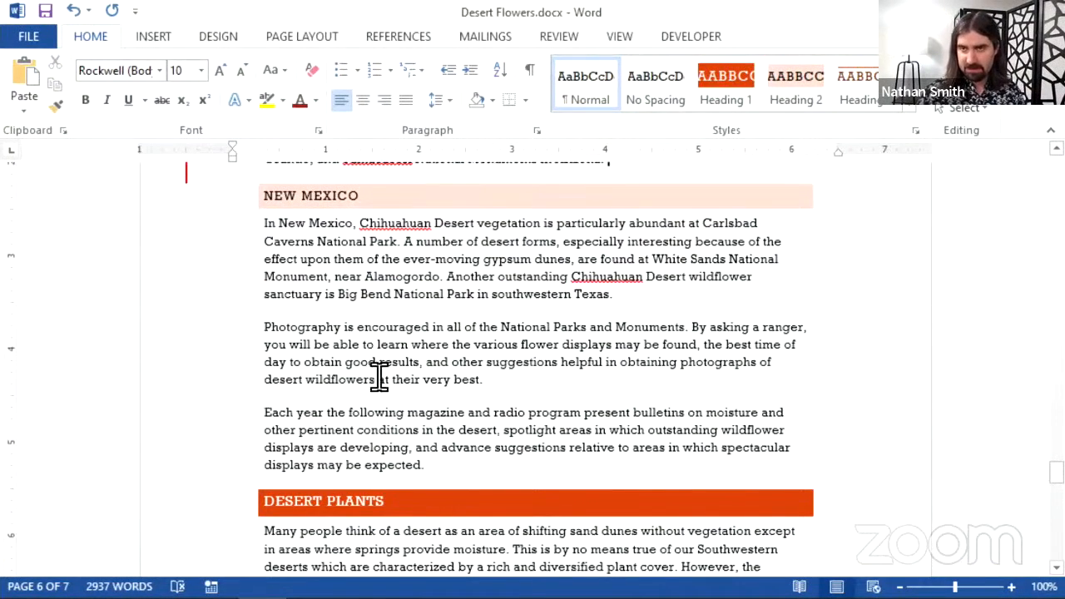
left_click(357, 327)
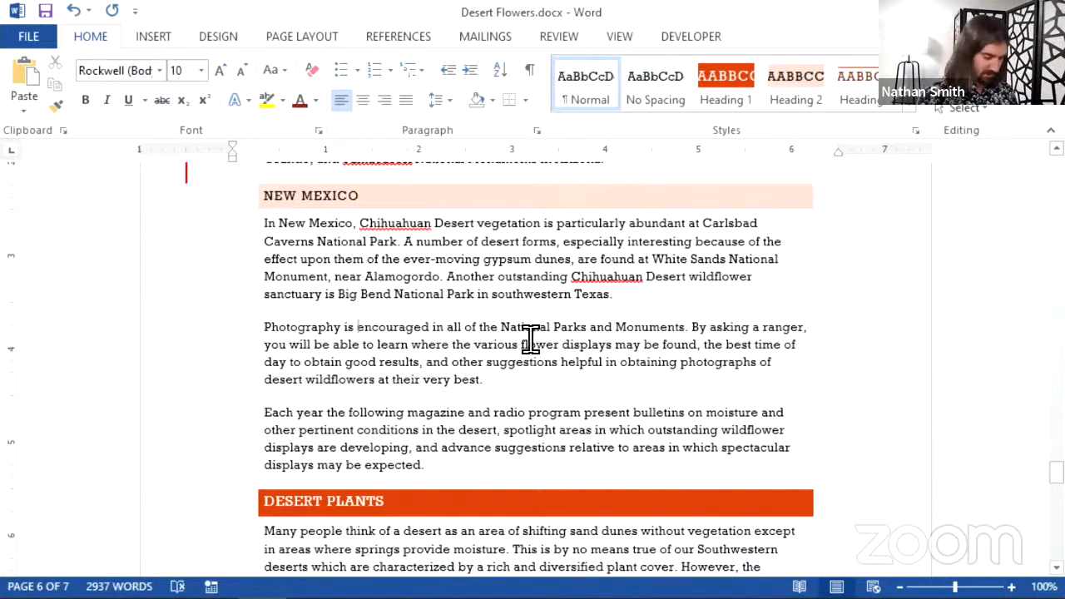
type("strongly encouraged")
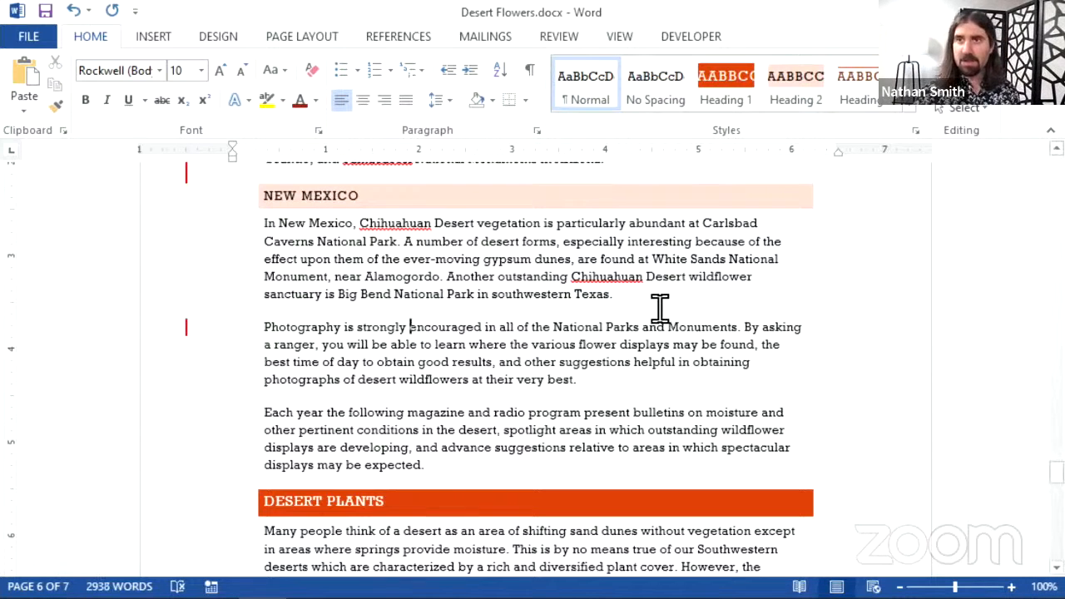
Replace "conquer" with "overcome" in the sentence under Desert Plants about Shreve's three plant categories.
scroll(618, 308, "down", 3)
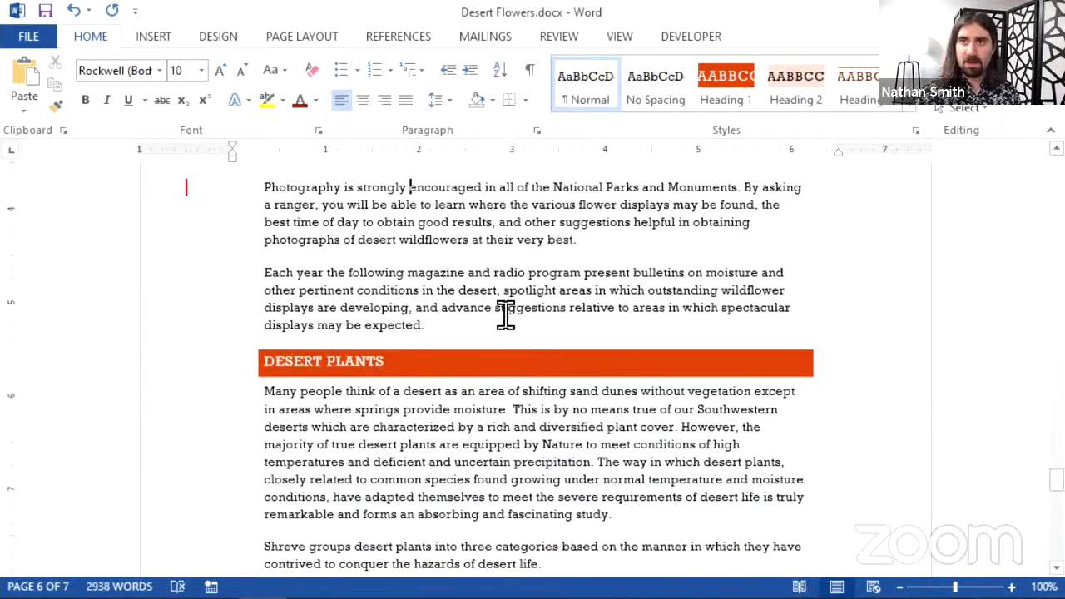
scroll(562, 319, "down", 1)
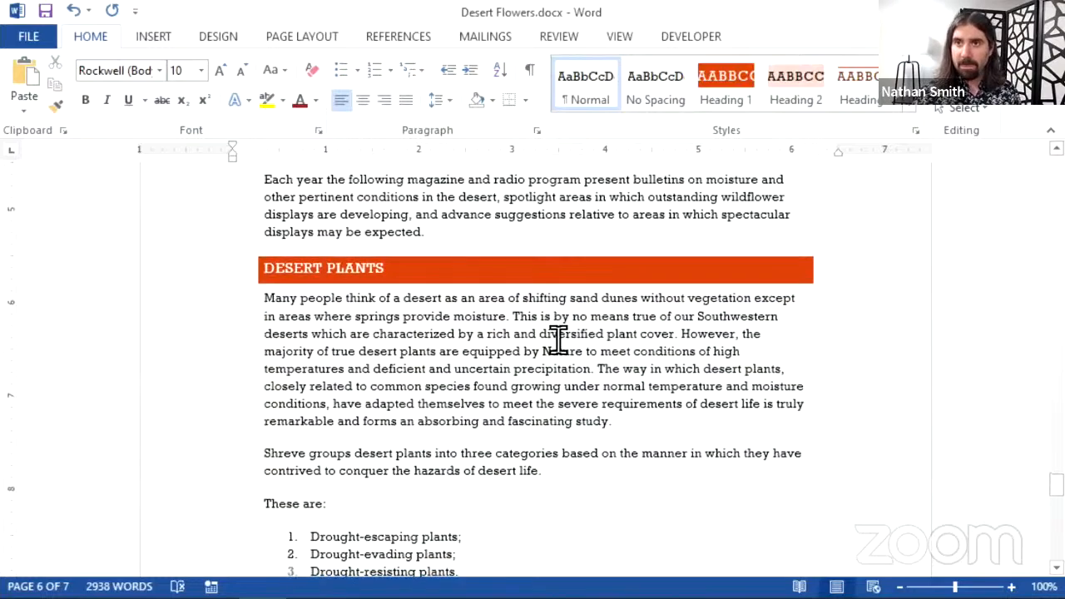
scroll(602, 362, "down", 1)
scroll(608, 350, "up", 3)
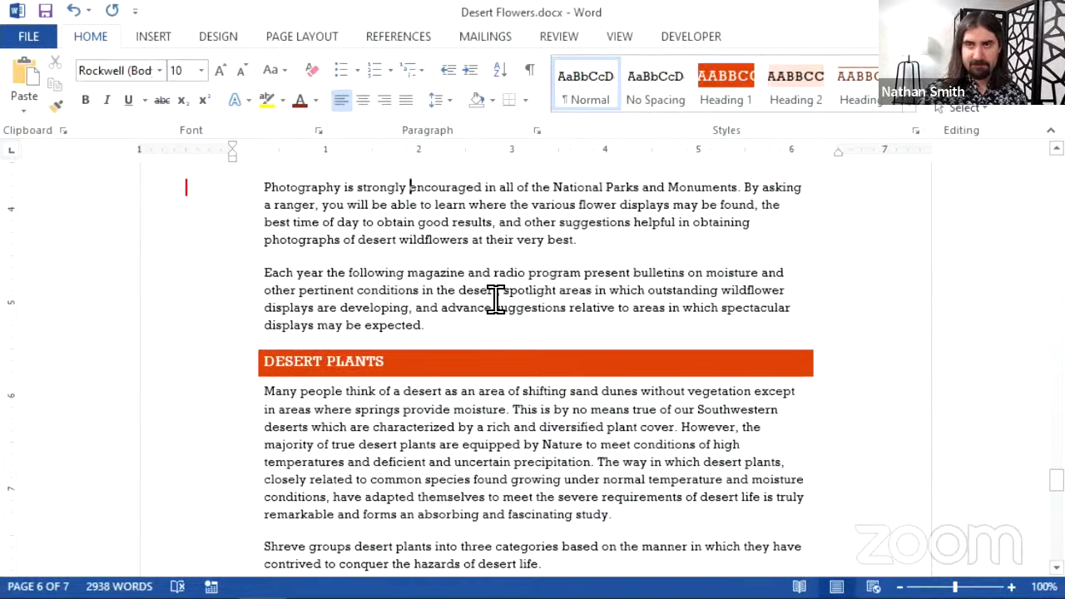
scroll(497, 301, "down", 4)
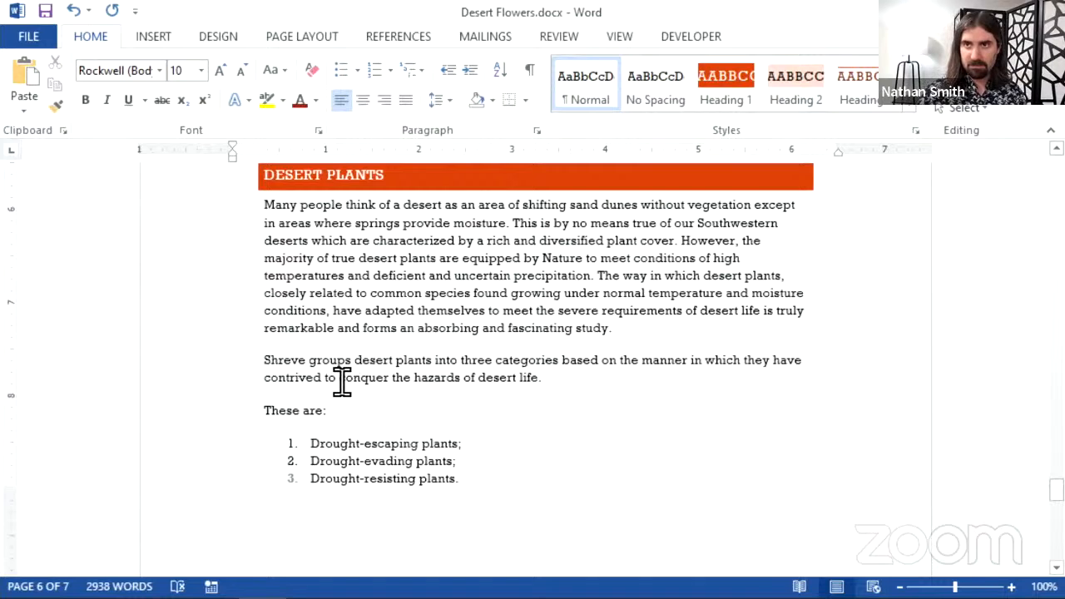
left_click_drag(350, 369, 339, 378)
key("Down")
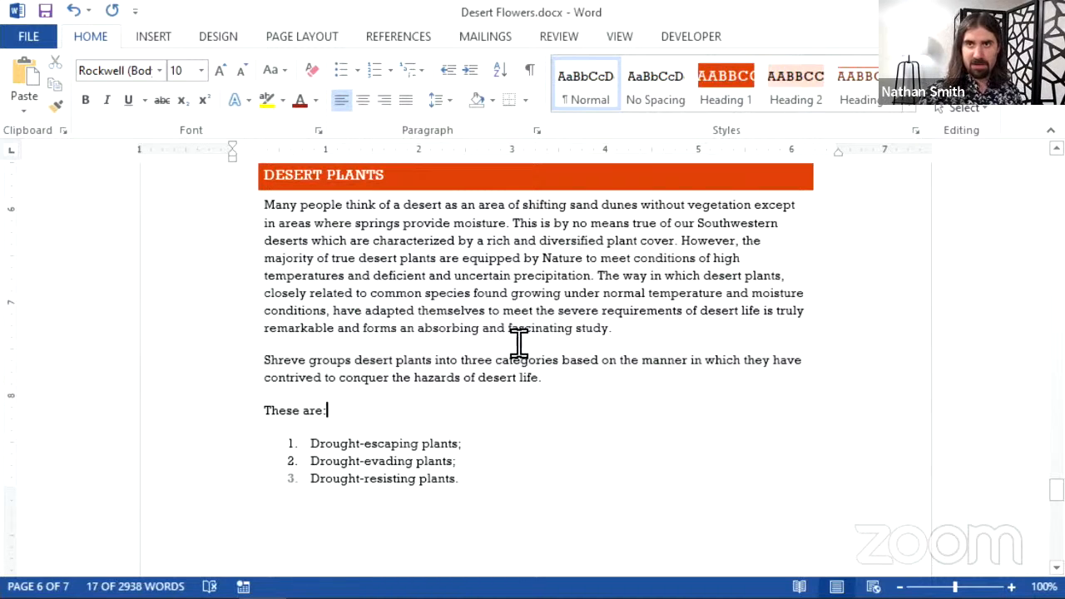
key("Up")
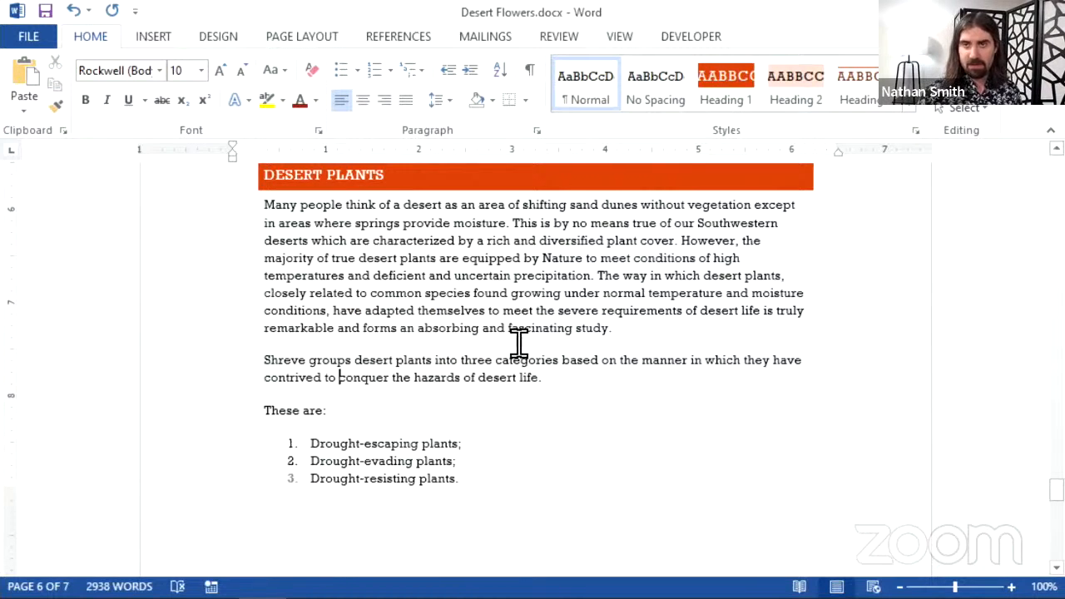
key("ctrl+shift+Right")
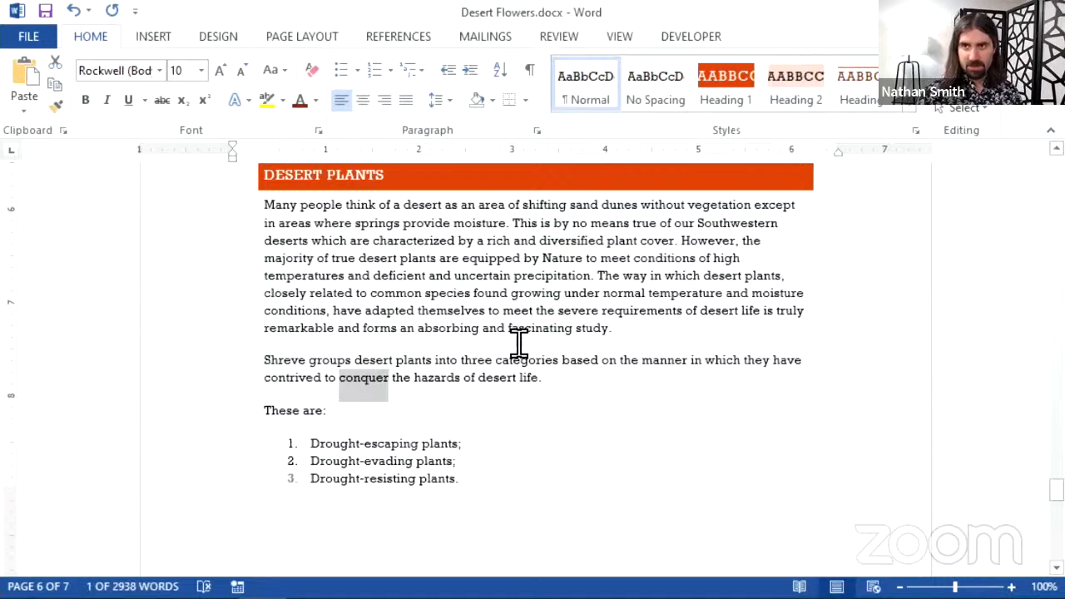
type("overcome")
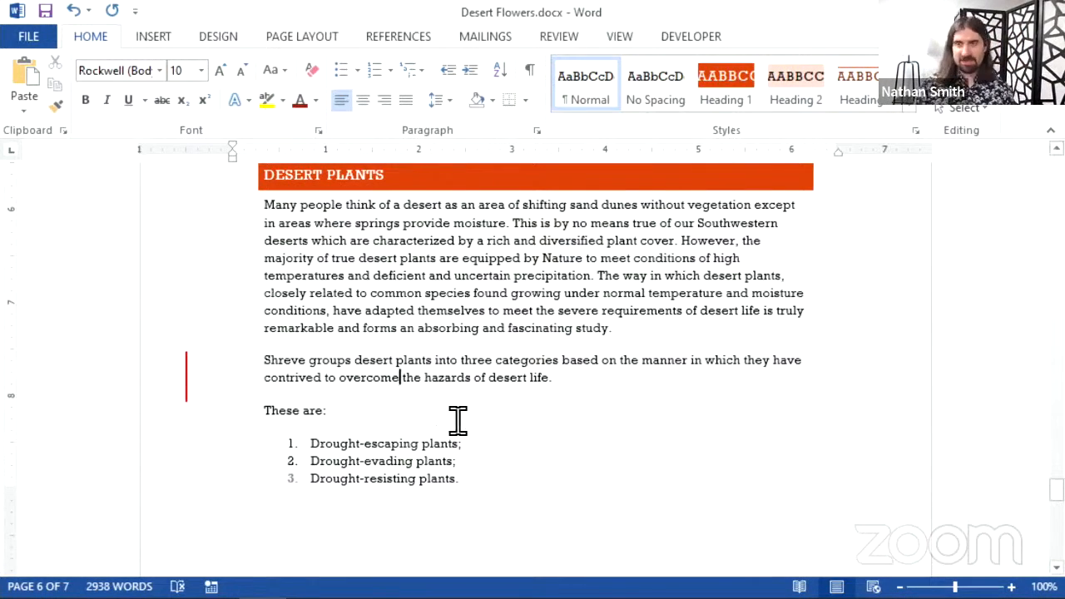
Review the change bars beside the edited paragraphs from the National Parks text through the Desert Plants section.
scroll(444, 412, "down", 1)
scroll(449, 408, "up", 4)
scroll(450, 408, "up", 18)
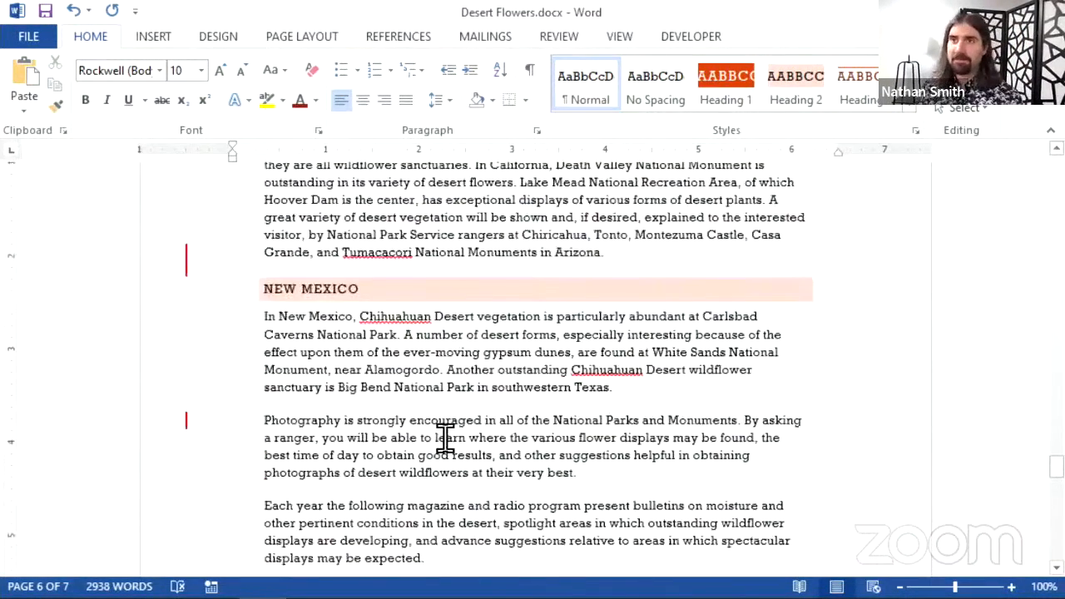
scroll(566, 437, "down", 12)
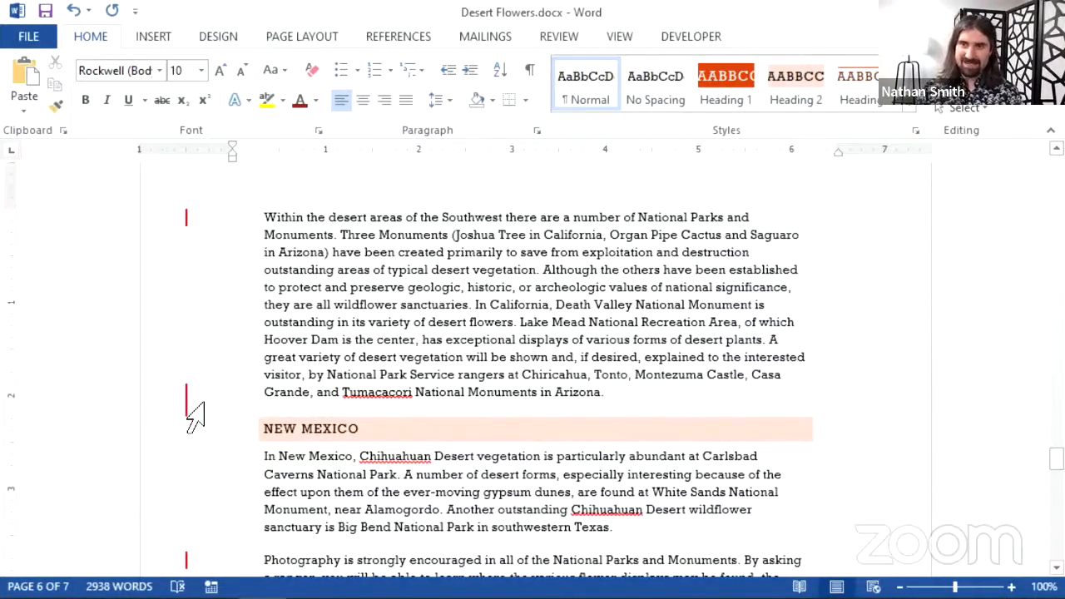
scroll(192, 412, "down", 7)
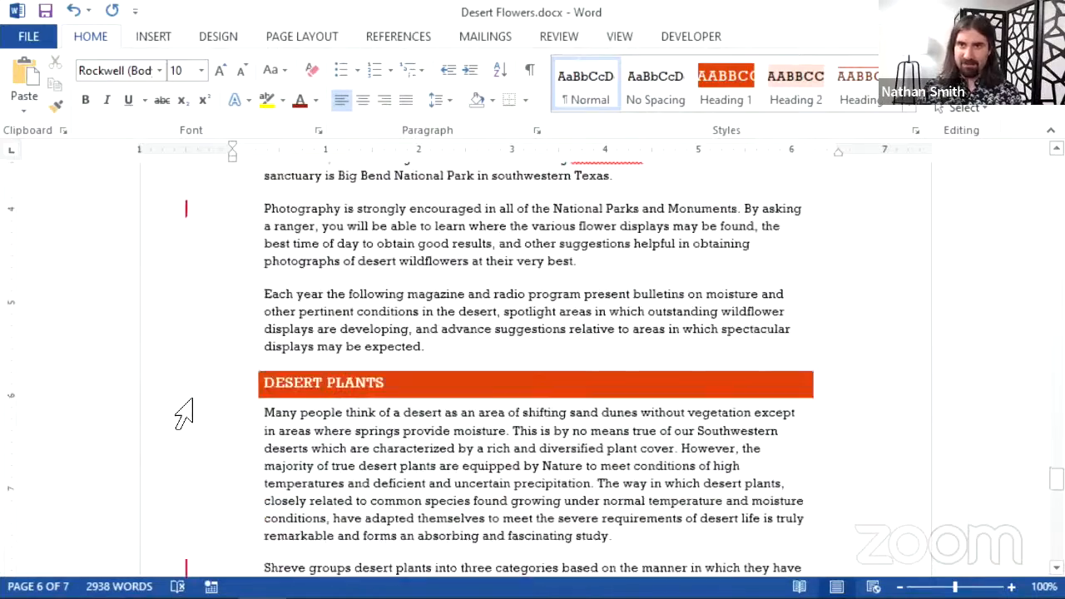
scroll(185, 414, "down", 16)
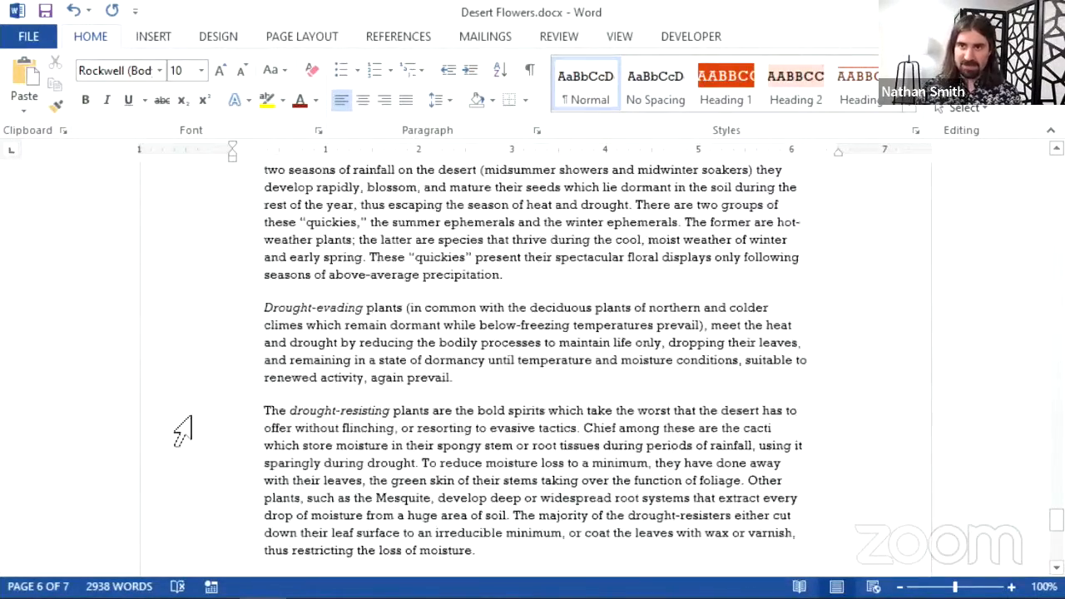
scroll(187, 428, "down", 7)
scroll(196, 406, "up", 20)
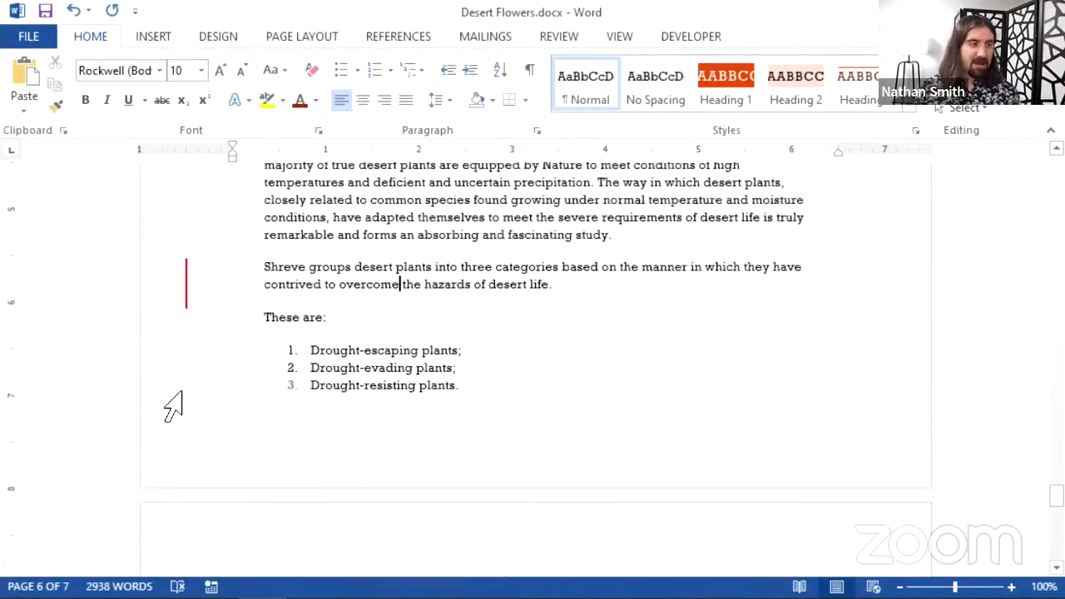
Return to the title "Flowers of the Southwest Deserts" and go to the first comment or tracked change after it.
scroll(203, 383, "up", 20)
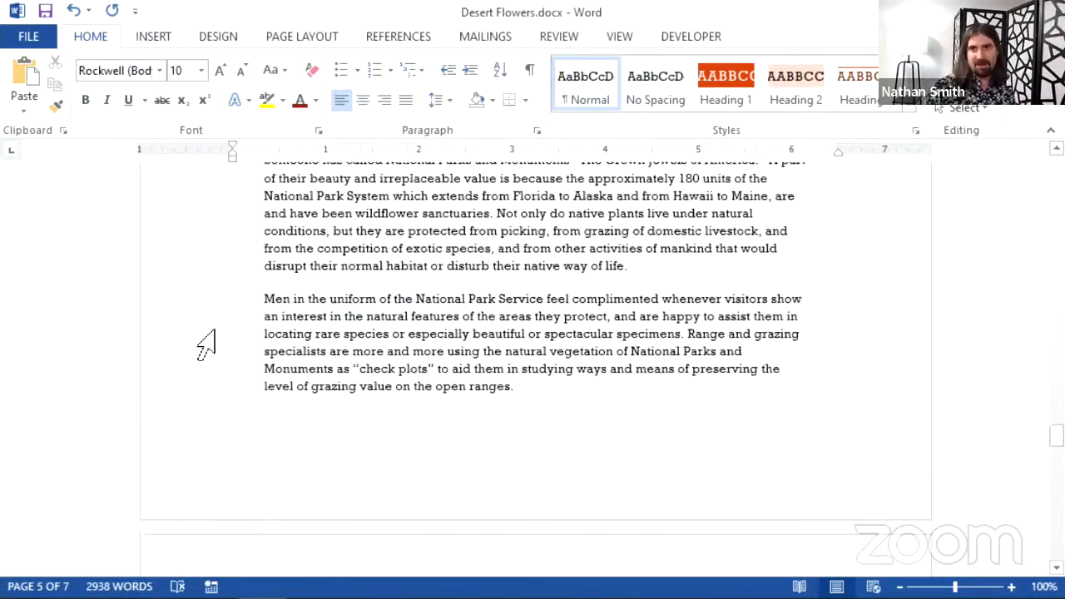
scroll(250, 341, "up", 3)
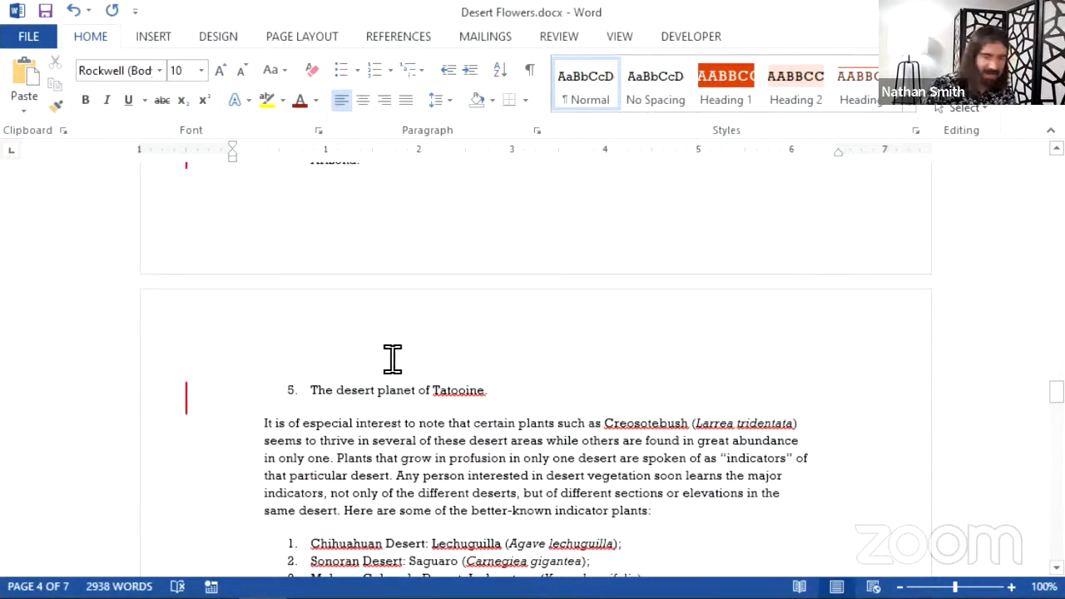
scroll(392, 358, "up", 15)
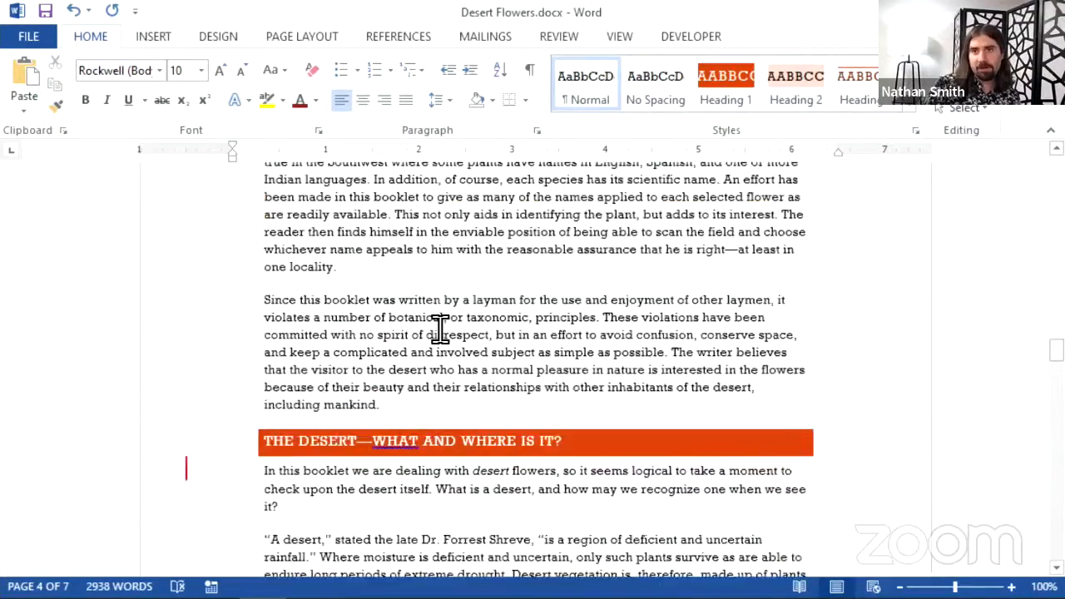
scroll(432, 326, "up", 15)
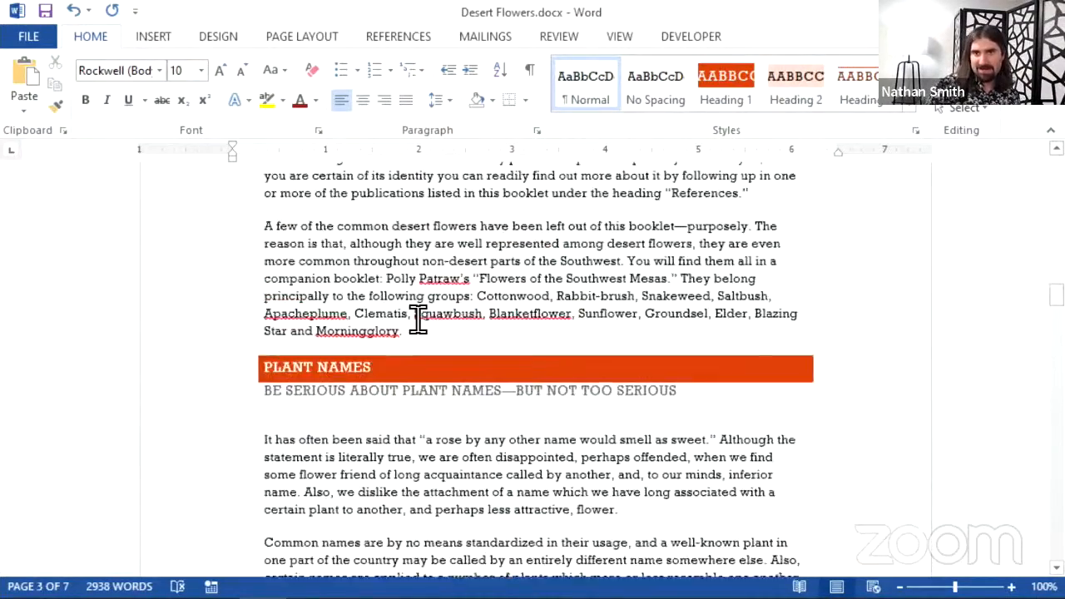
scroll(418, 319, "up", 15)
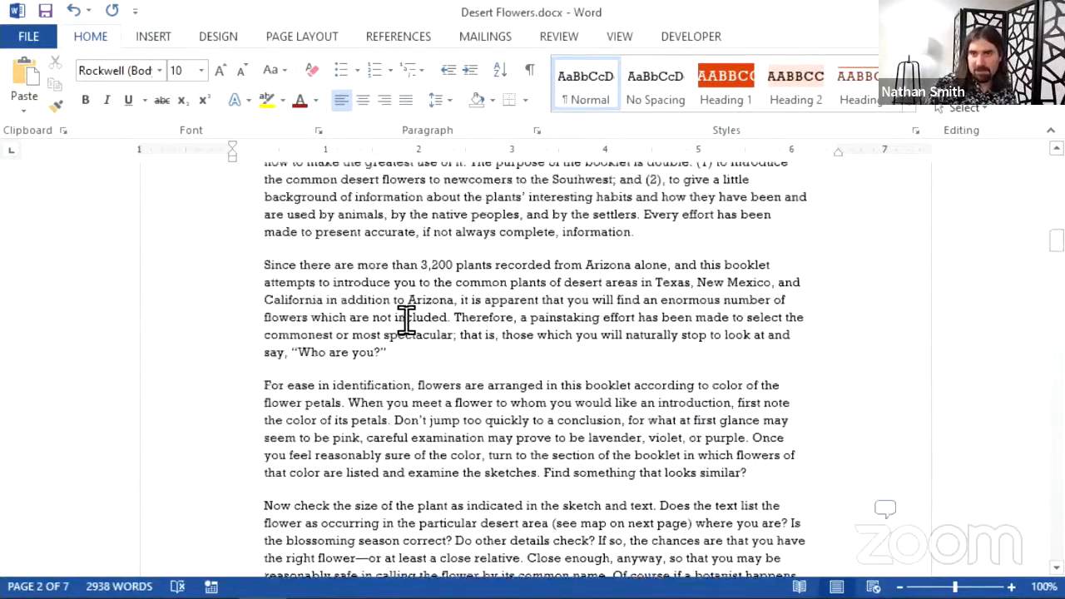
scroll(405, 318, "up", 10)
scroll(411, 309, "down", 5)
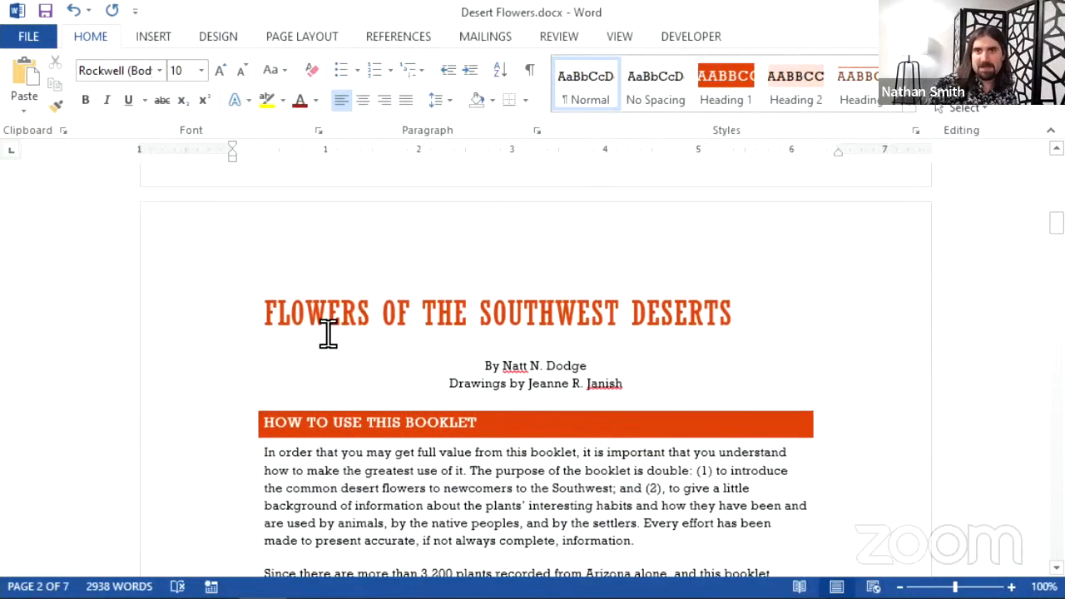
left_click(273, 313)
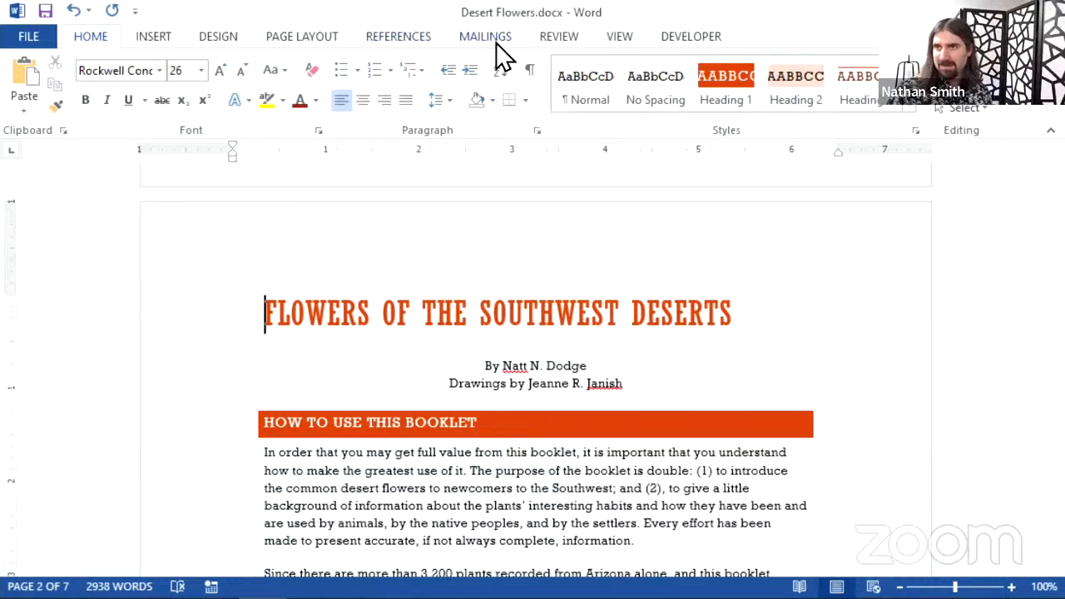
left_click(551, 38)
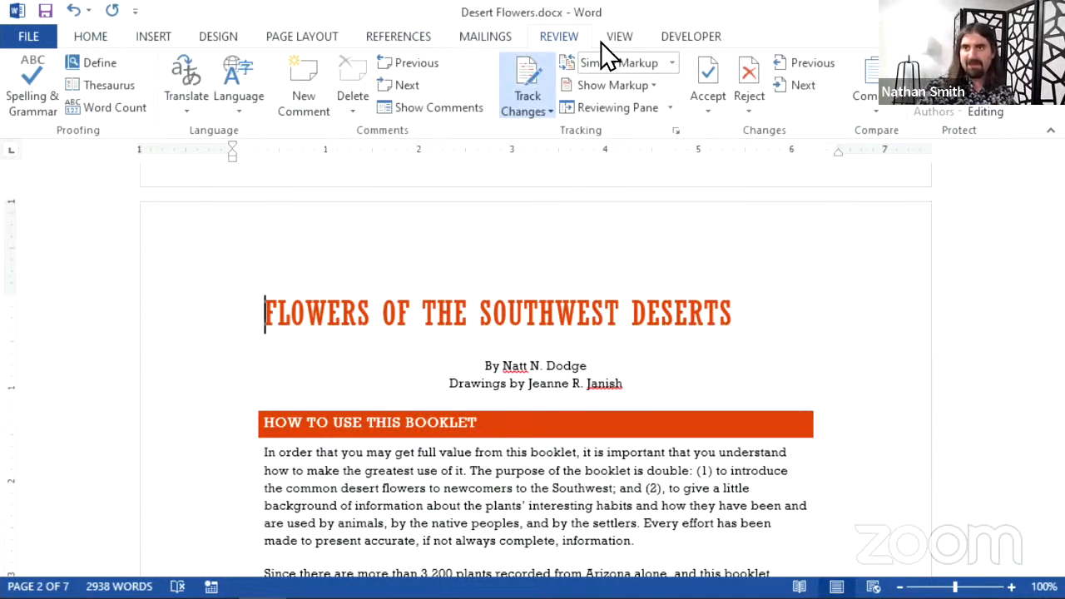
left_click(806, 87)
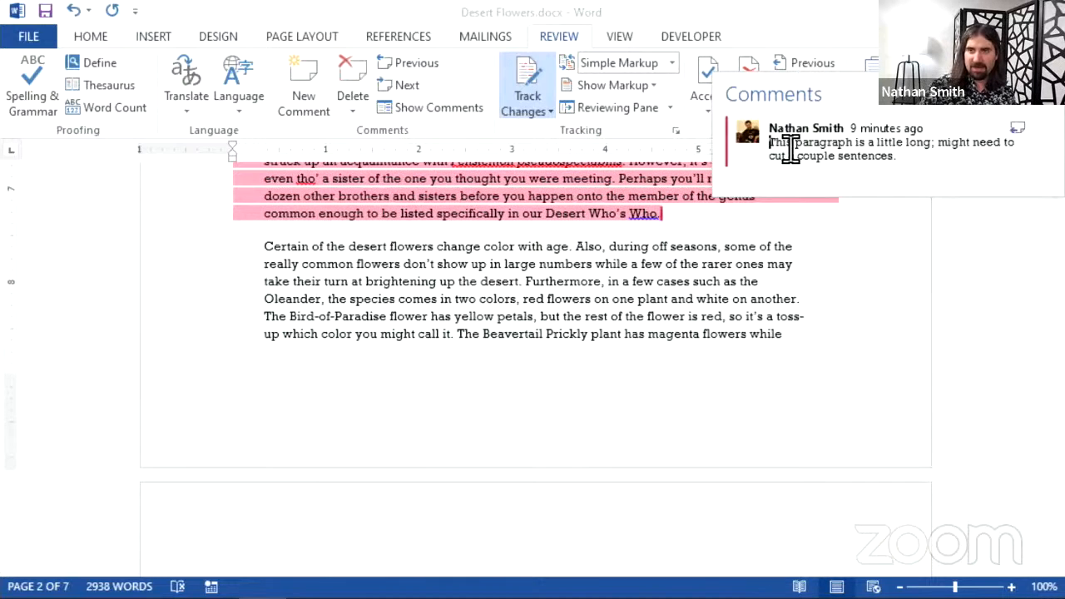
Mark the comment about the paragraph being a little long as done and advance to the next change.
right_click(893, 152)
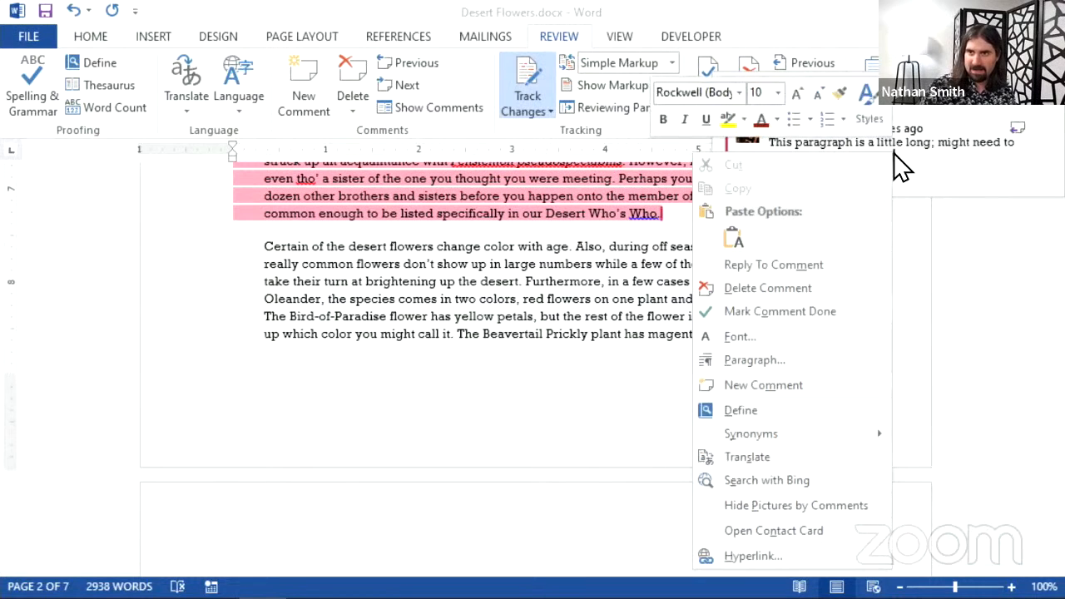
left_click(837, 310)
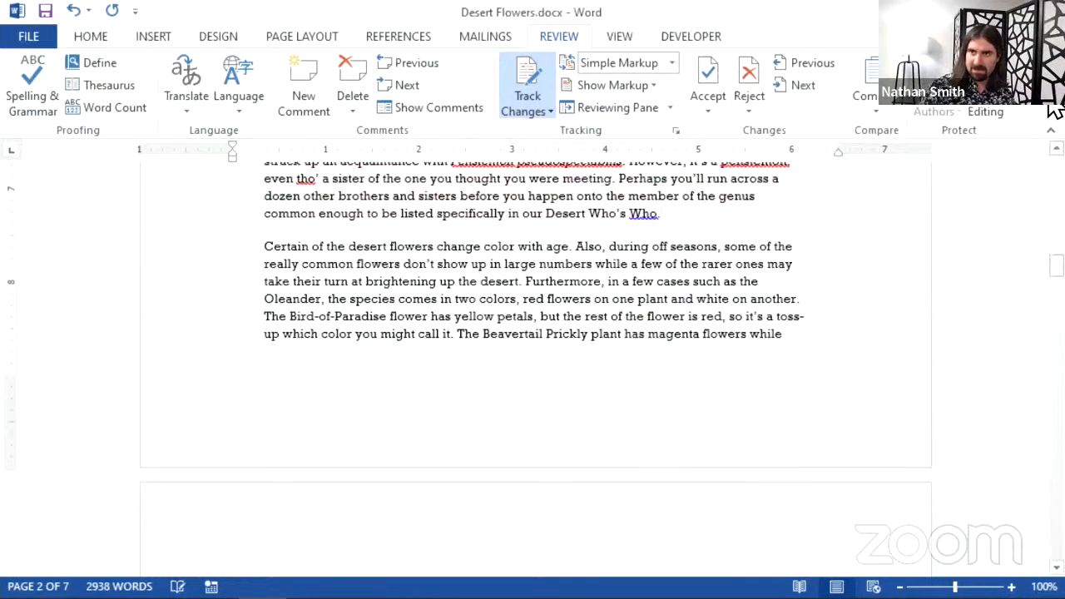
left_click(813, 84)
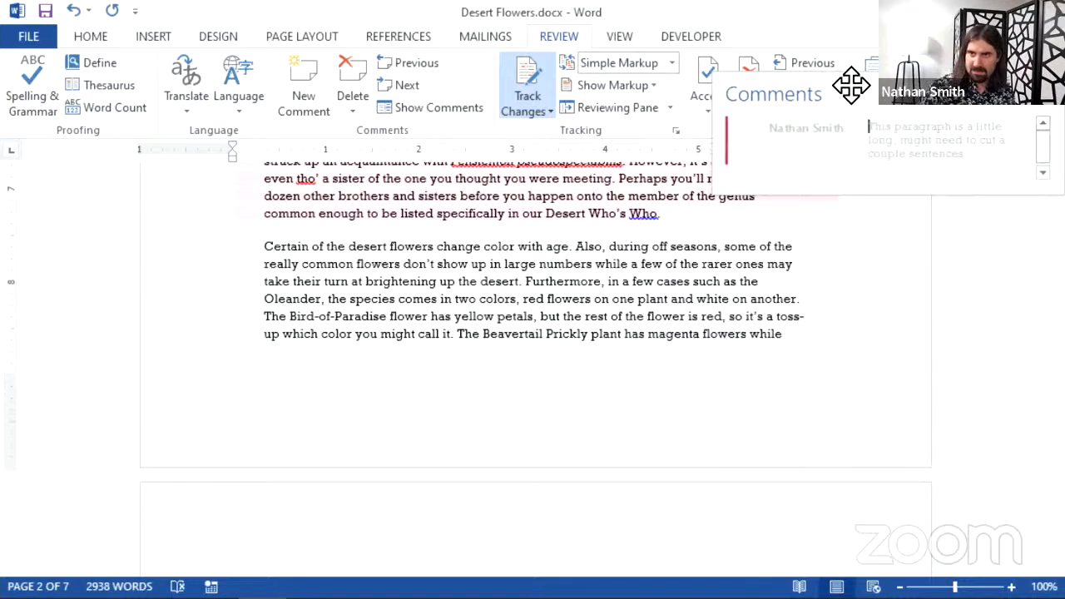
Move the floating Comments pane clear of the change navigation controls and advance to the next tracked change.
left_click_drag(856, 88, 853, 144)
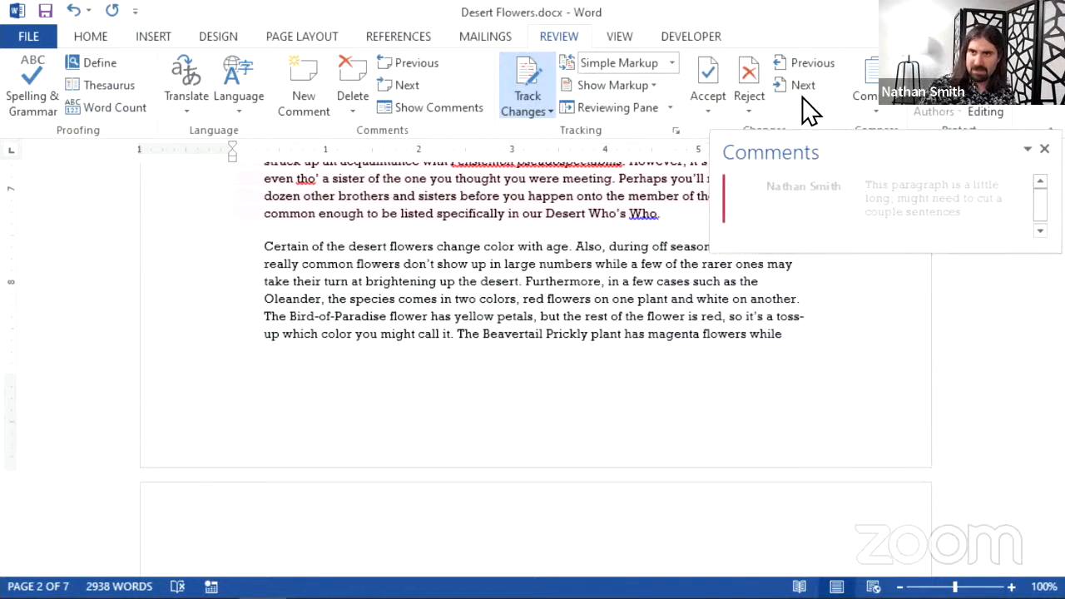
left_click(815, 87)
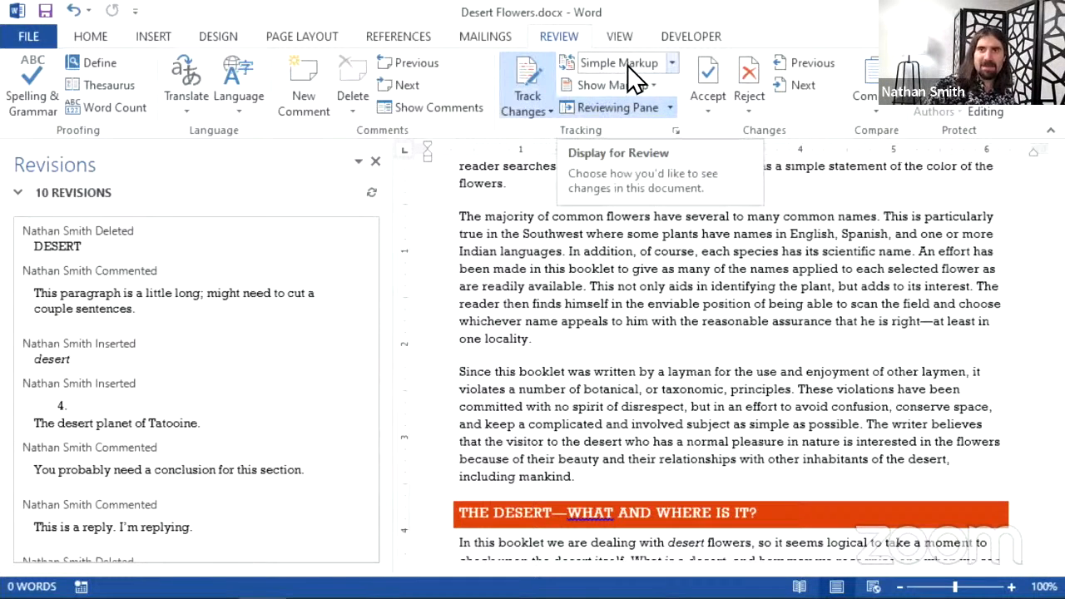
Close the Revisions pane and set the display for review to All Markup.
left_click(377, 161)
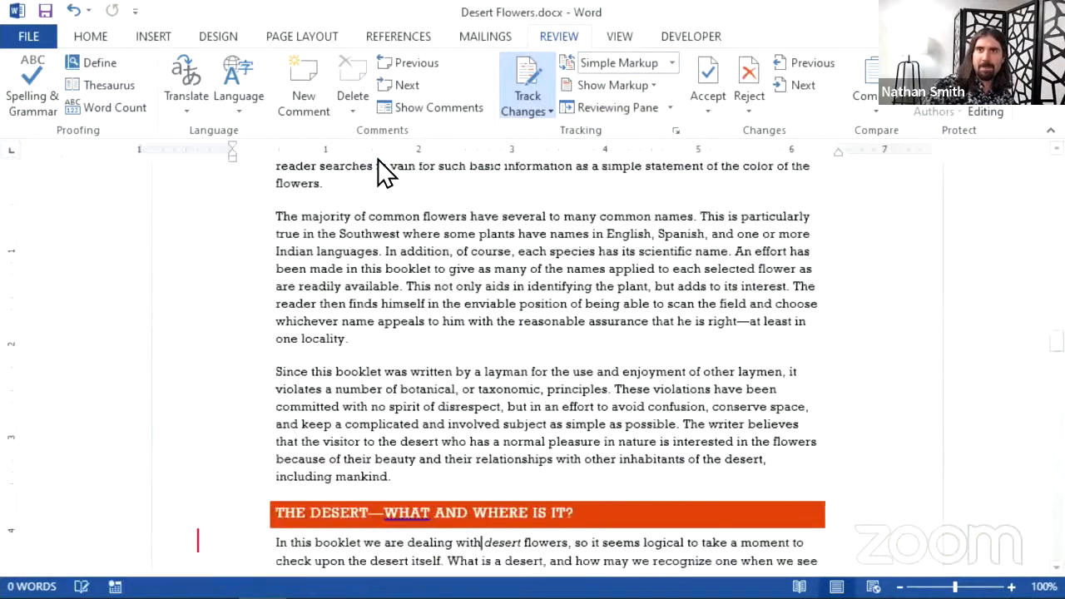
left_click(634, 66)
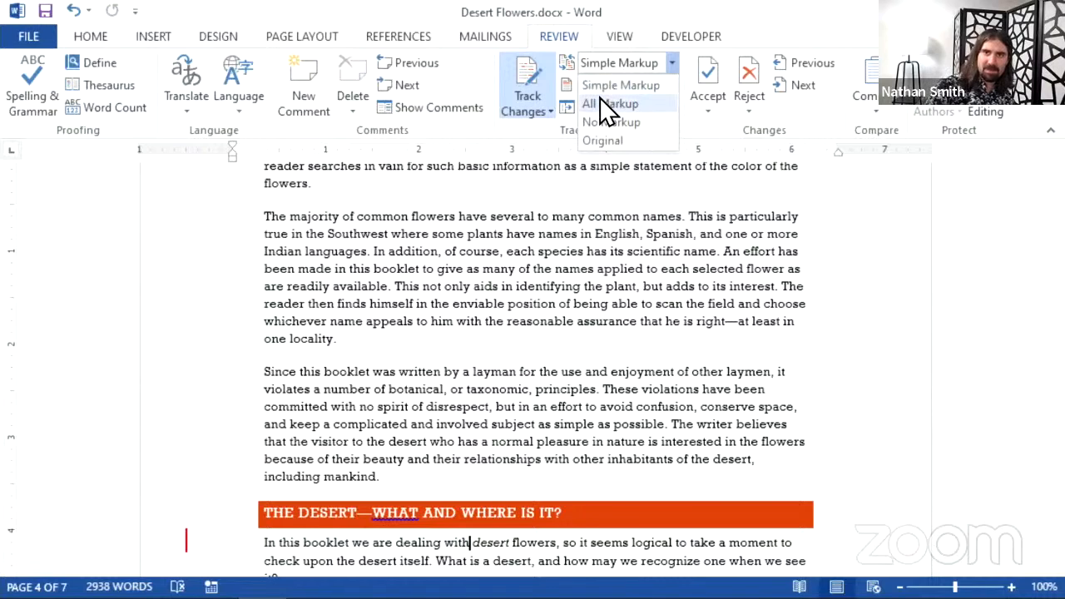
left_click(599, 103)
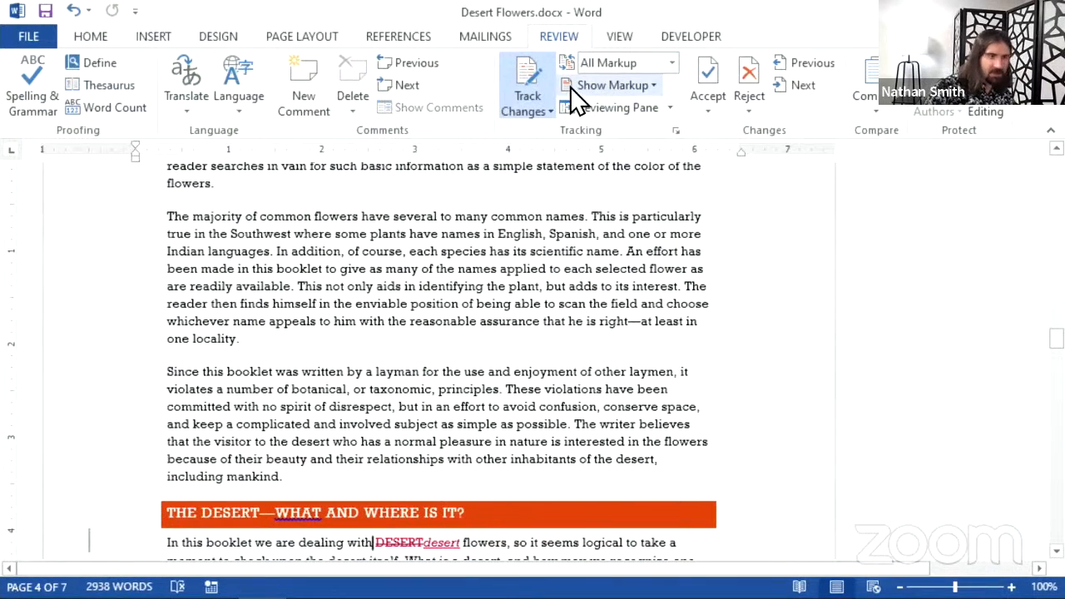
Accept the deletion of "DESERT" and the insertion of italic "desert" in the sentence under The Desert—What and Where Is It?
scroll(510, 399, "up", 1)
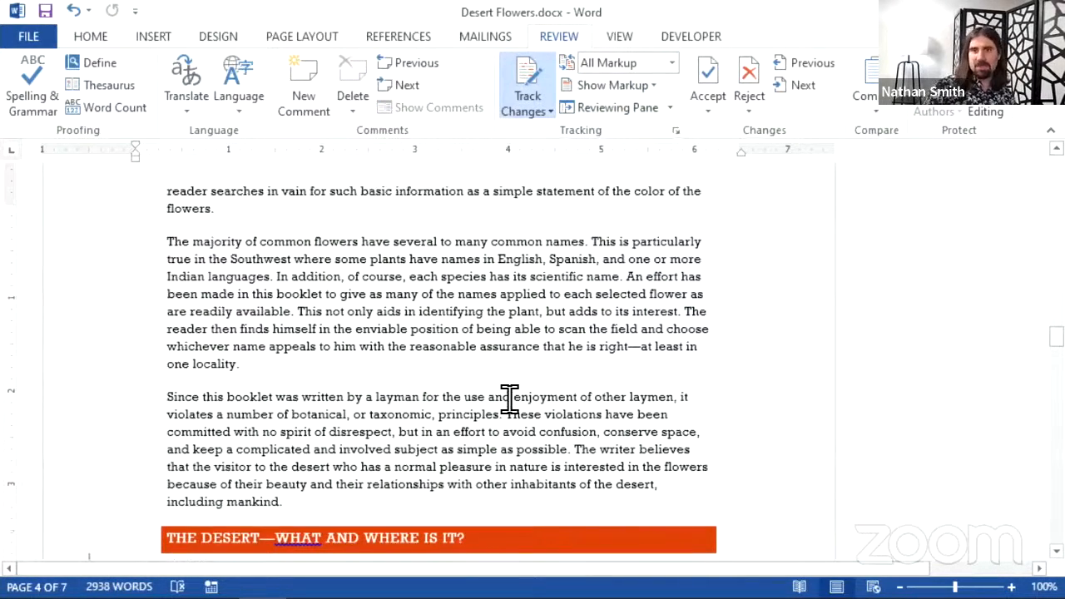
scroll(510, 400, "up", 6)
scroll(500, 397, "down", 7)
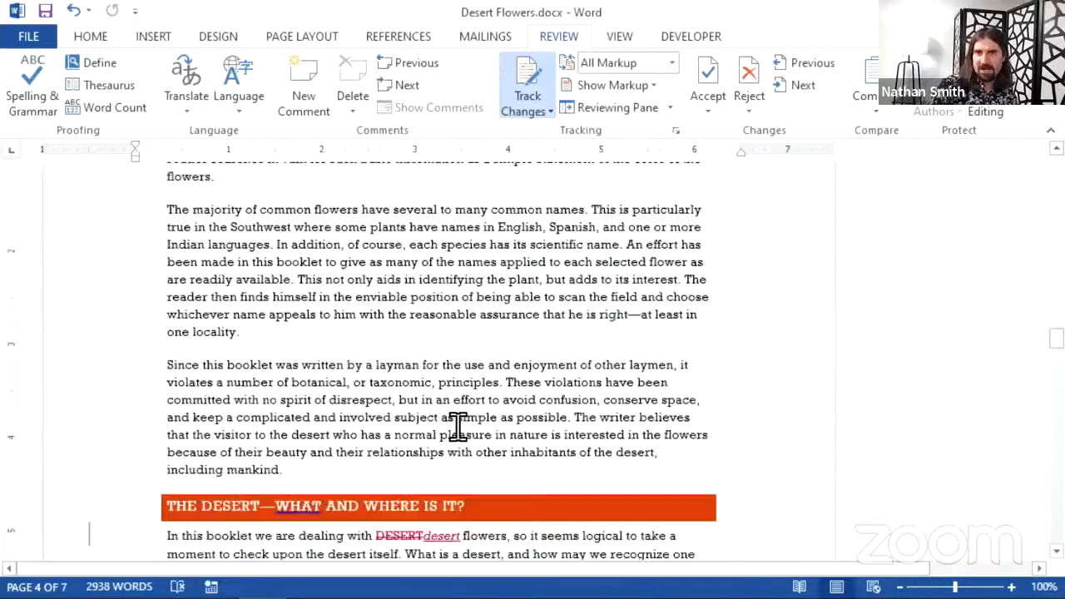
scroll(458, 426, "down", 5)
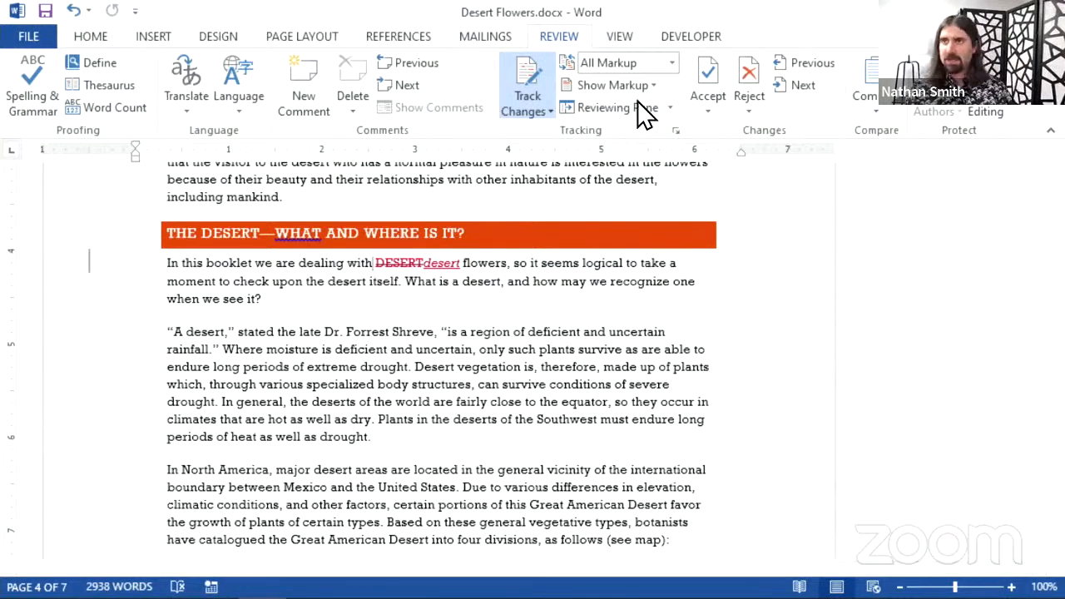
left_click(798, 85)
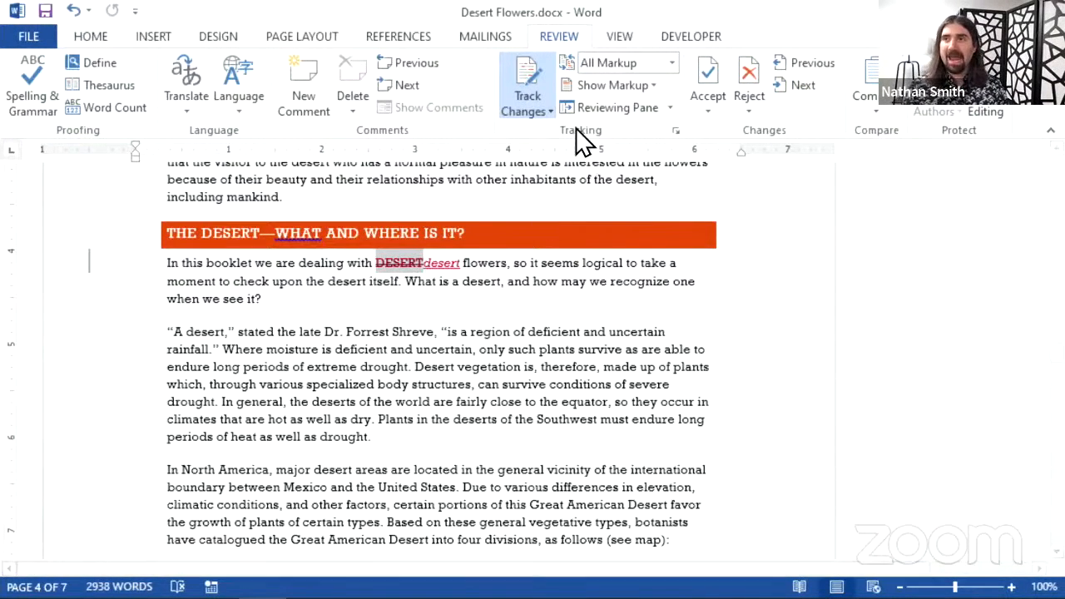
left_click(714, 83)
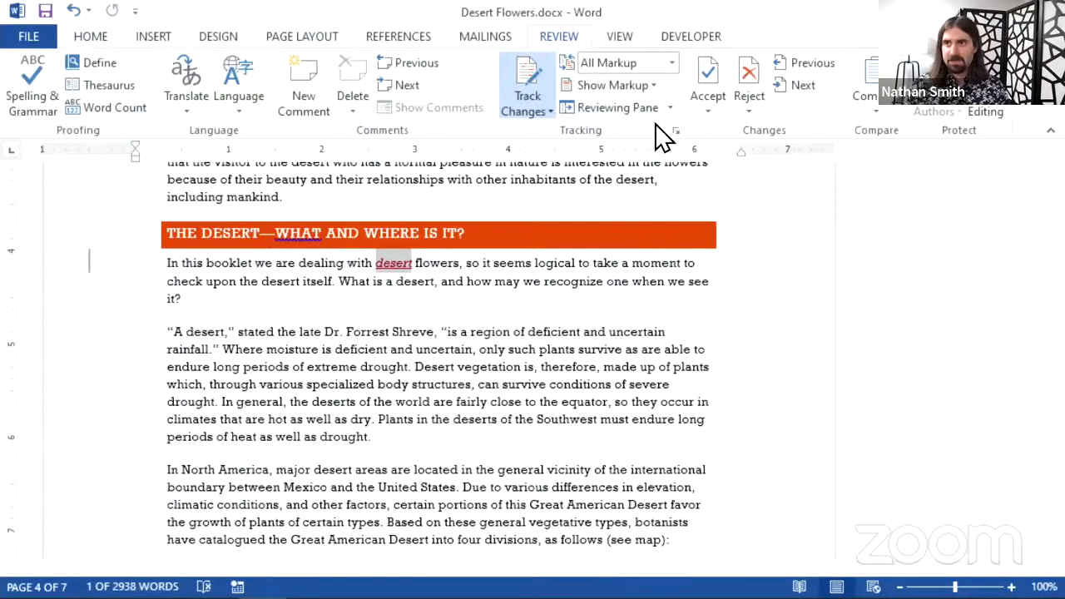
left_click(706, 81)
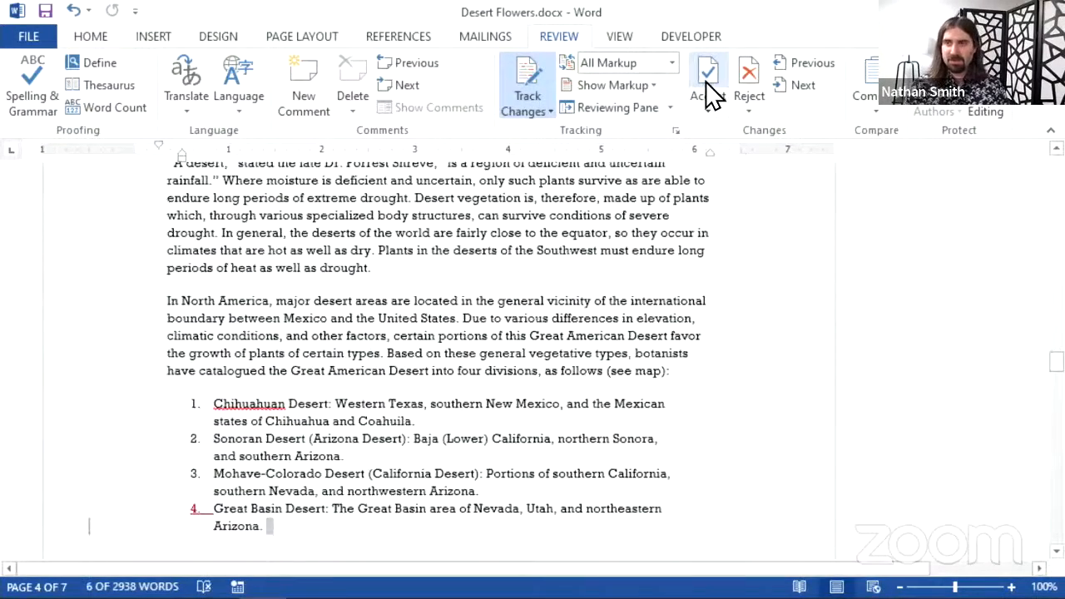
Check the numbered list of desert divisions and accept the tracked insertion of the item "The desert planet of Tatooine.".
scroll(509, 275, "up", 3)
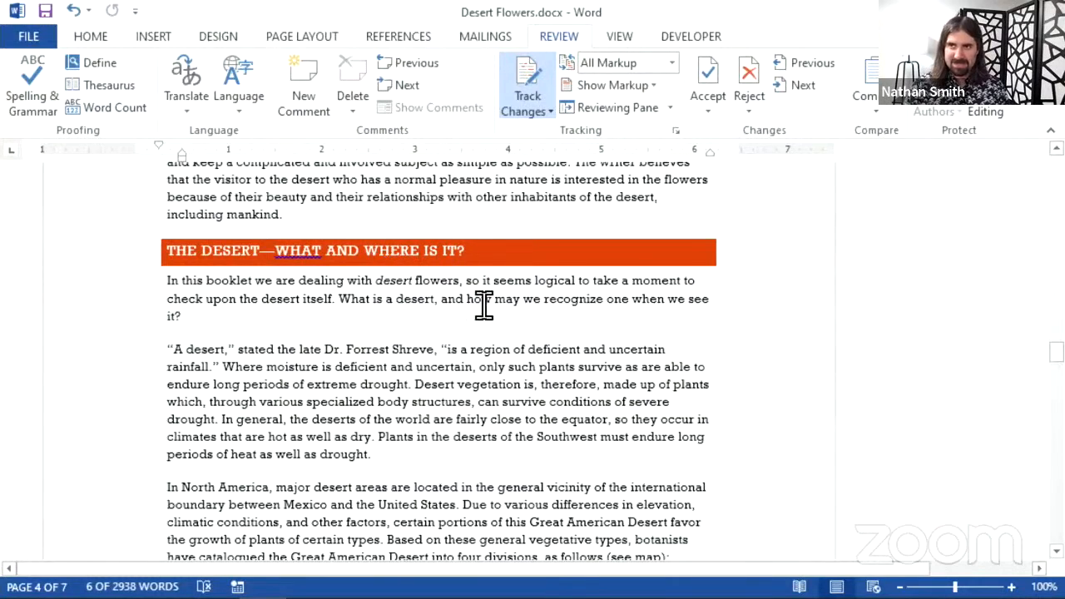
scroll(481, 301, "down", 8)
scroll(469, 250, "up", 1)
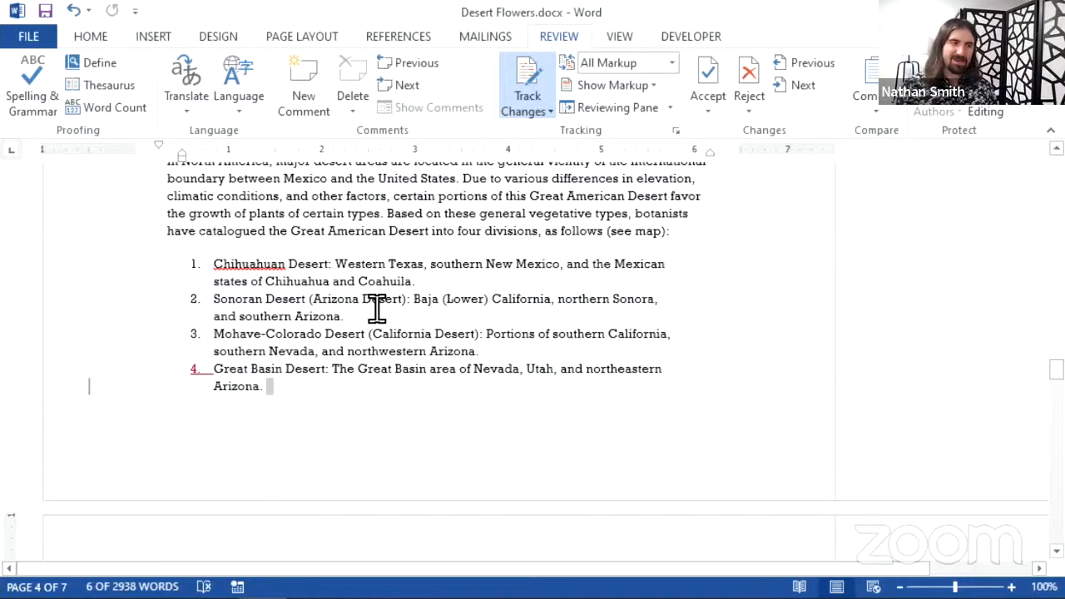
scroll(576, 243, "down", 3)
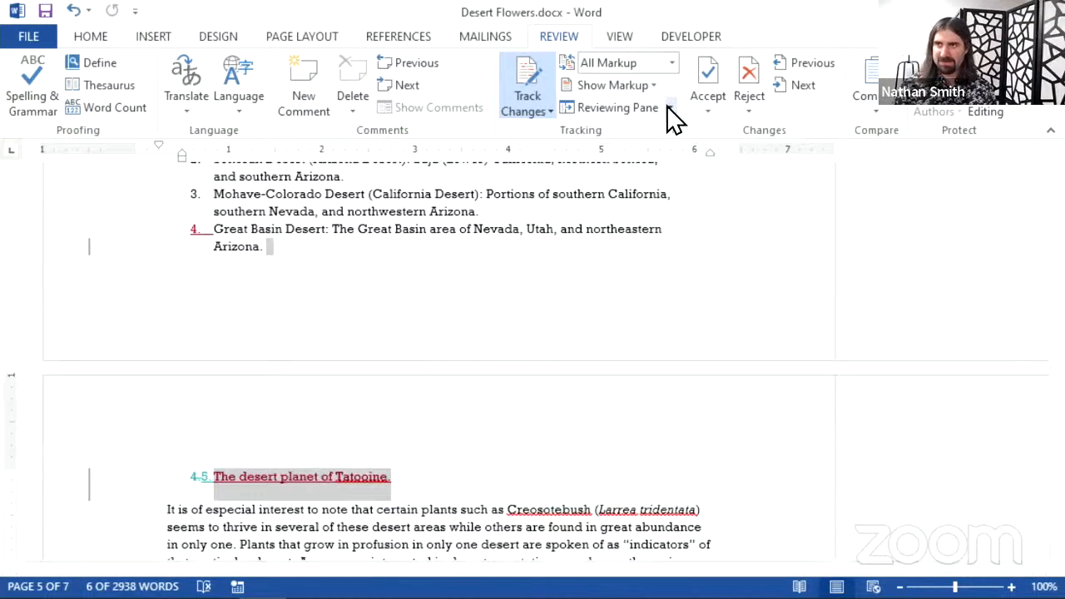
left_click(716, 73)
left_click(716, 74)
Examine the comment thread on "Mesas" about a missing conclusion and move past it to the next tracked change.
scroll(499, 242, "up", 14)
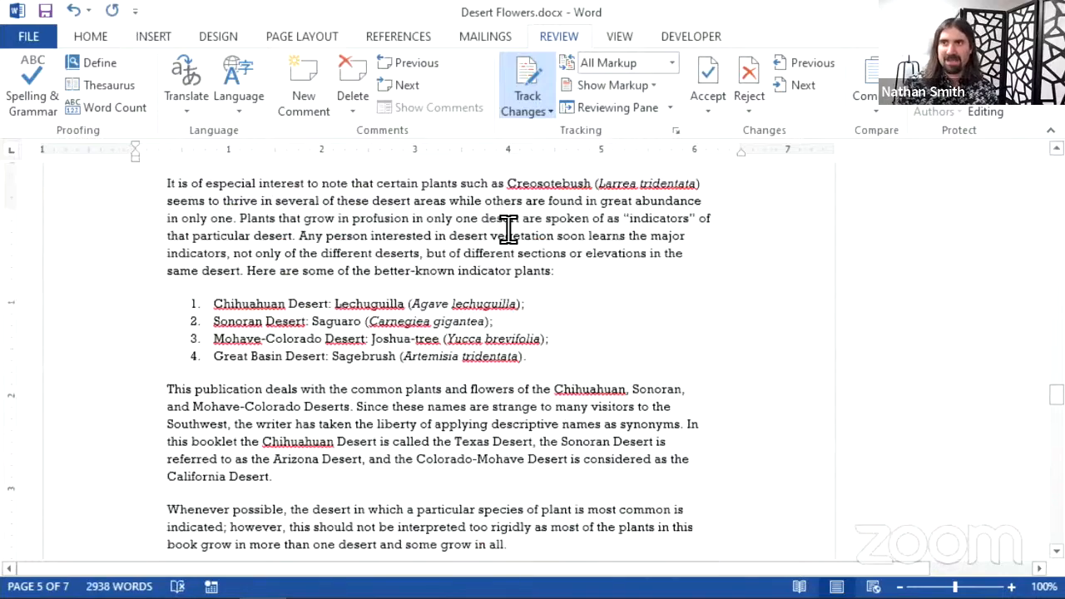
scroll(512, 200, "down", 15)
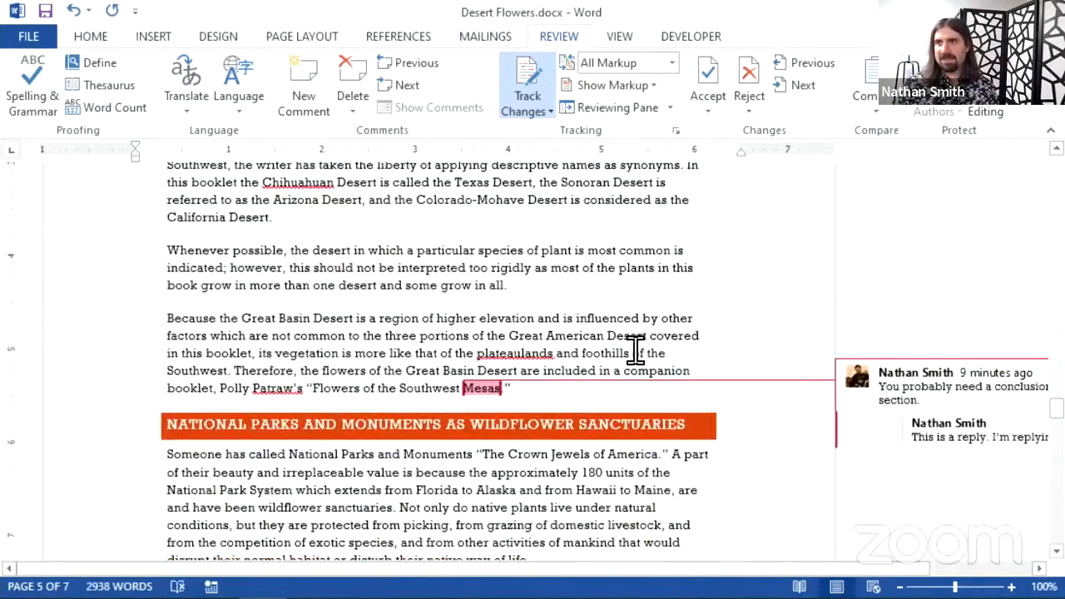
left_click(880, 390)
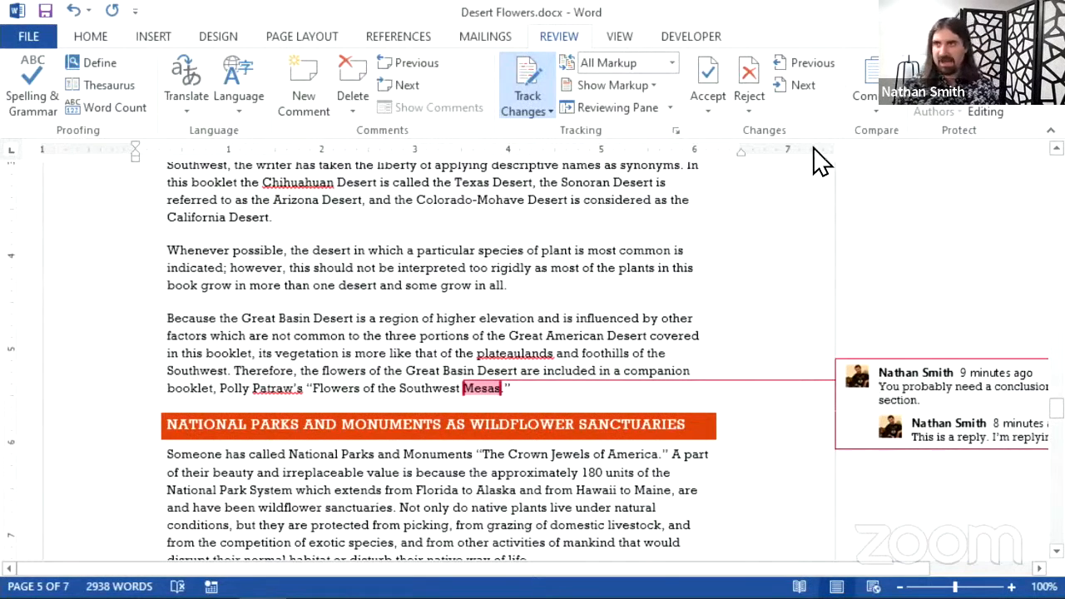
left_click(800, 92)
left_click(801, 93)
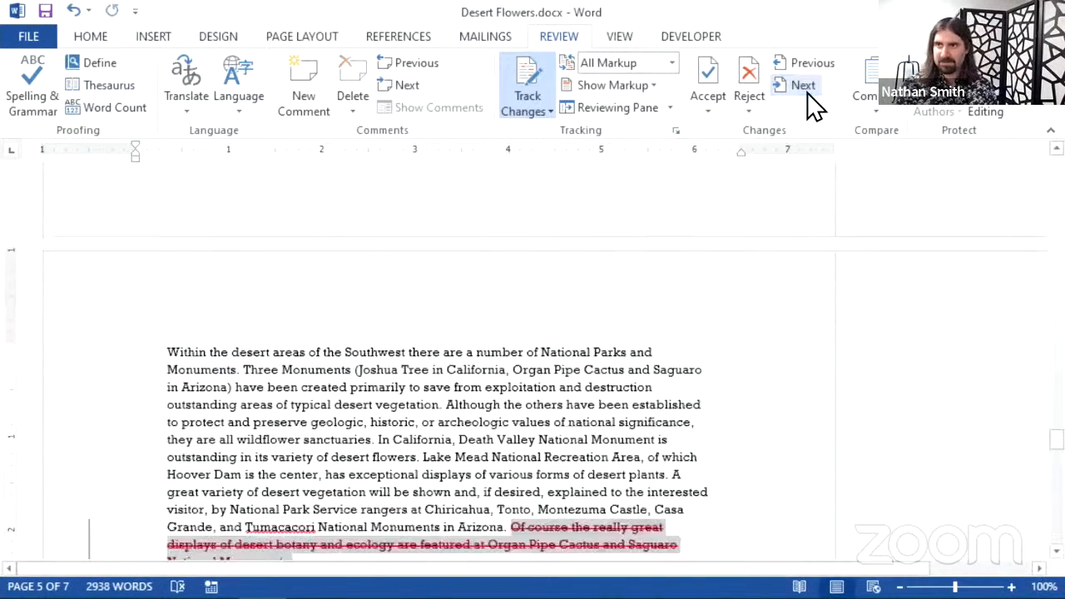
Reject the deletion of the sentence about desert botany displays at Organ Pipe Cactus and Saguaro National Monuments.
scroll(675, 239, "down", 5)
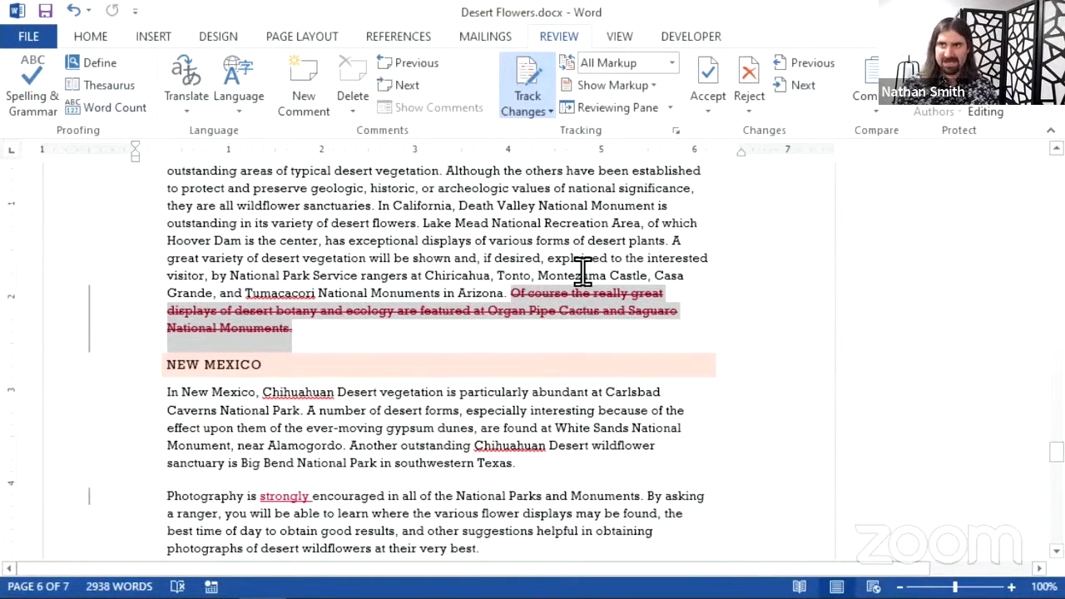
mouse_move(563, 320)
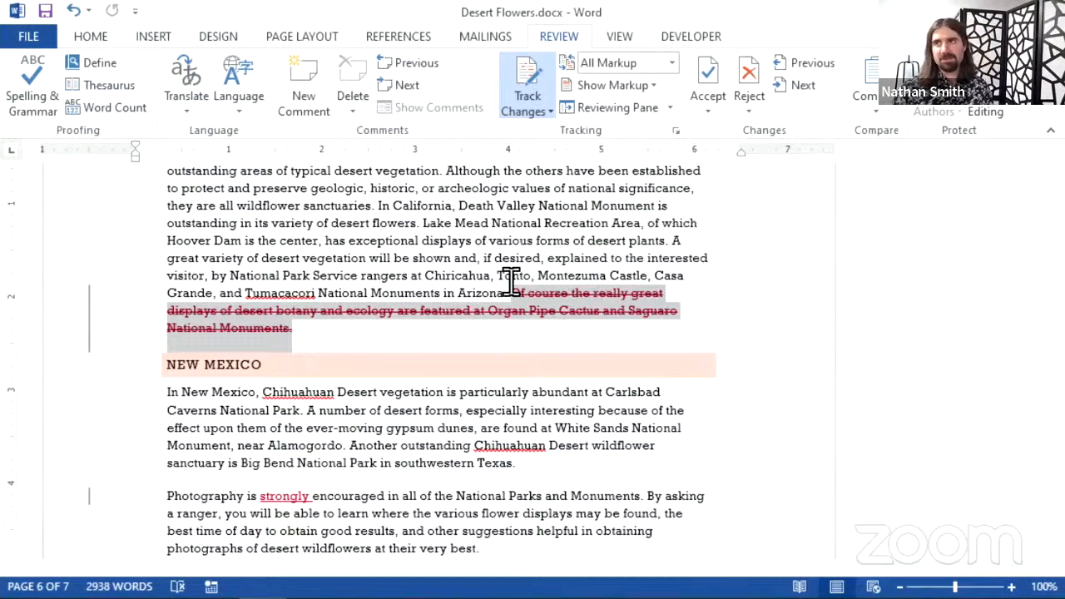
left_click(745, 69)
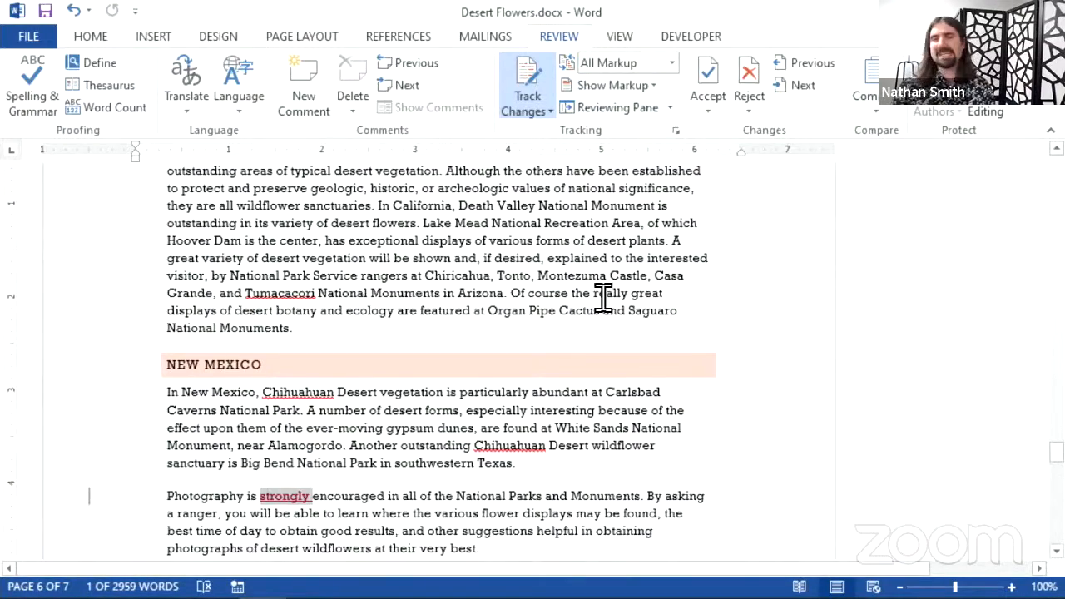
Accept the inserted word "strongly" in the photography paragraph and reject the replacement of "conquer" with "overcome" under Desert Plants.
scroll(602, 300, "down", 4)
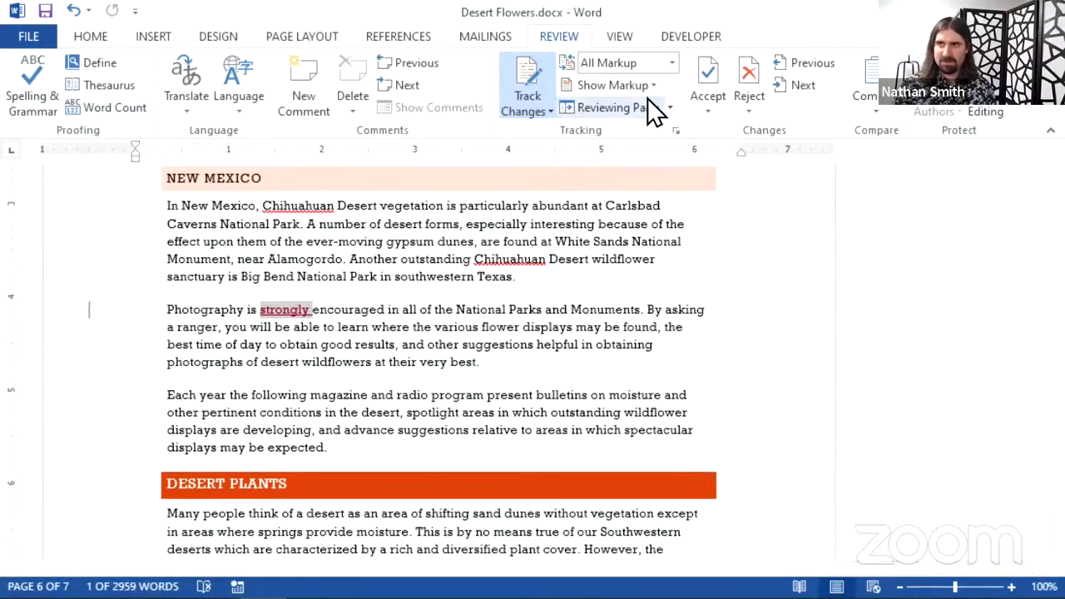
left_click(699, 69)
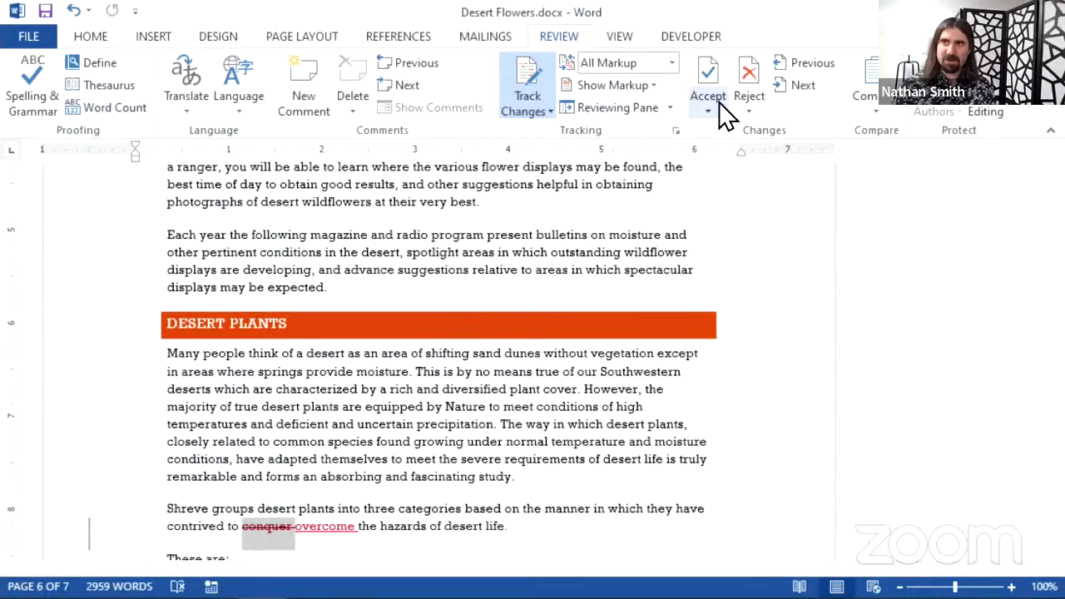
left_click(748, 83)
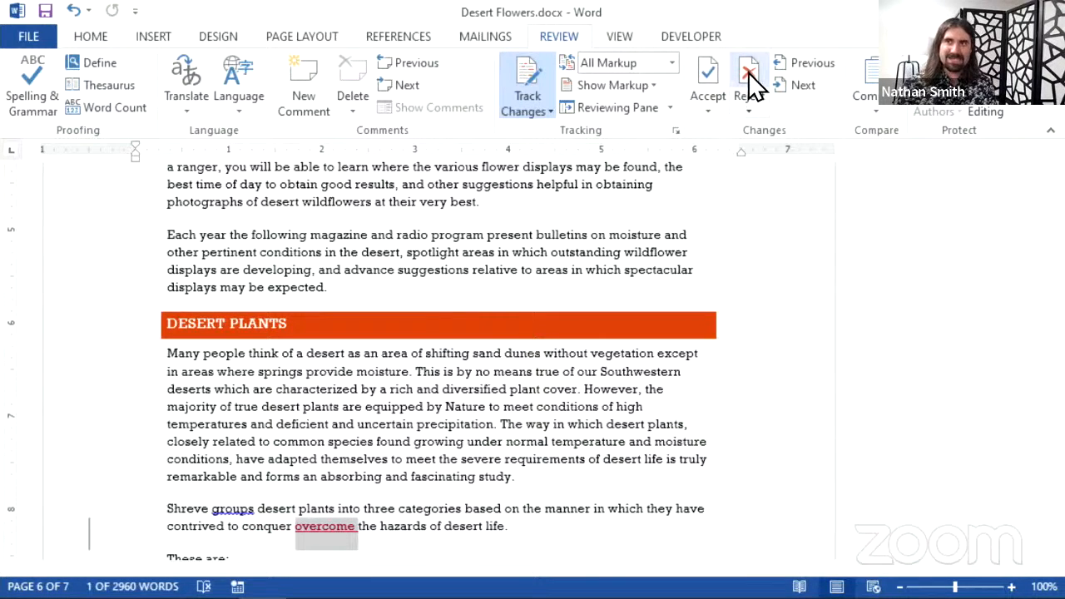
left_click(748, 83)
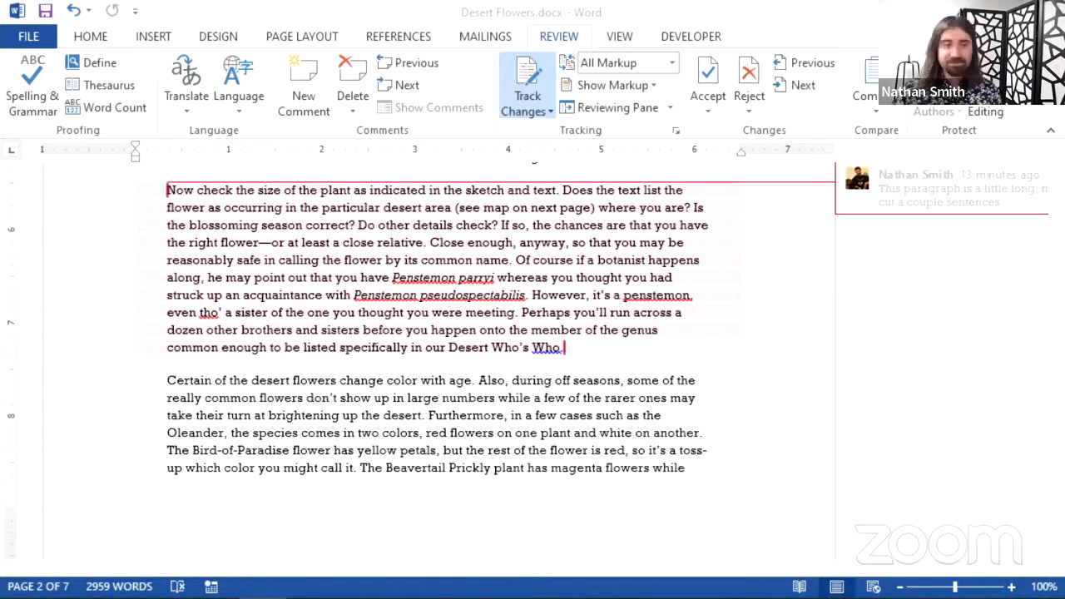
Turn off Track Changes and close the Desert Flowers document, answering the save prompt.
left_click(995, 215)
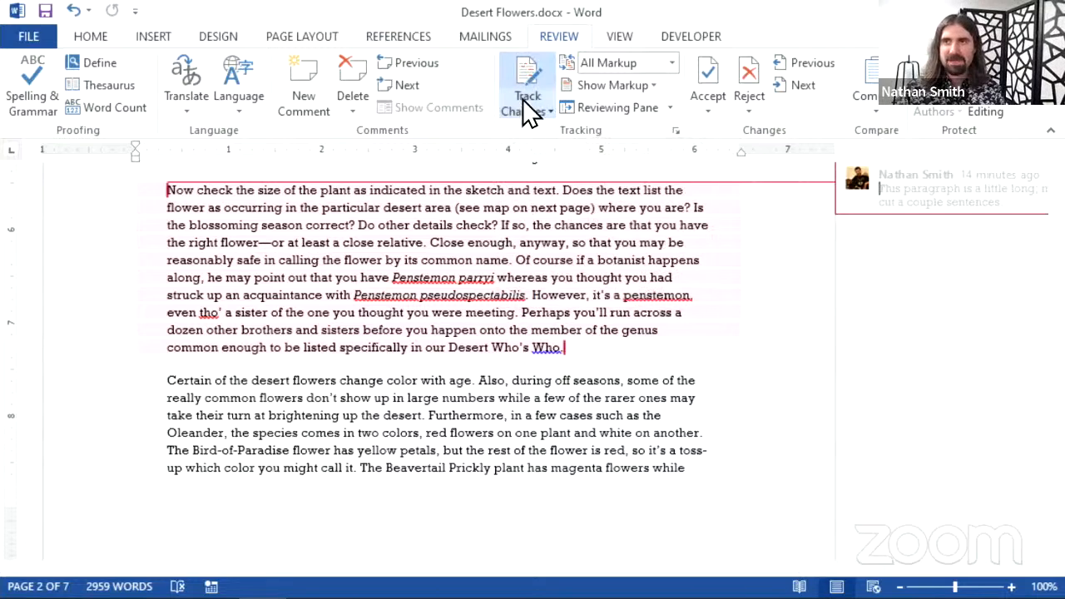
left_click(538, 70)
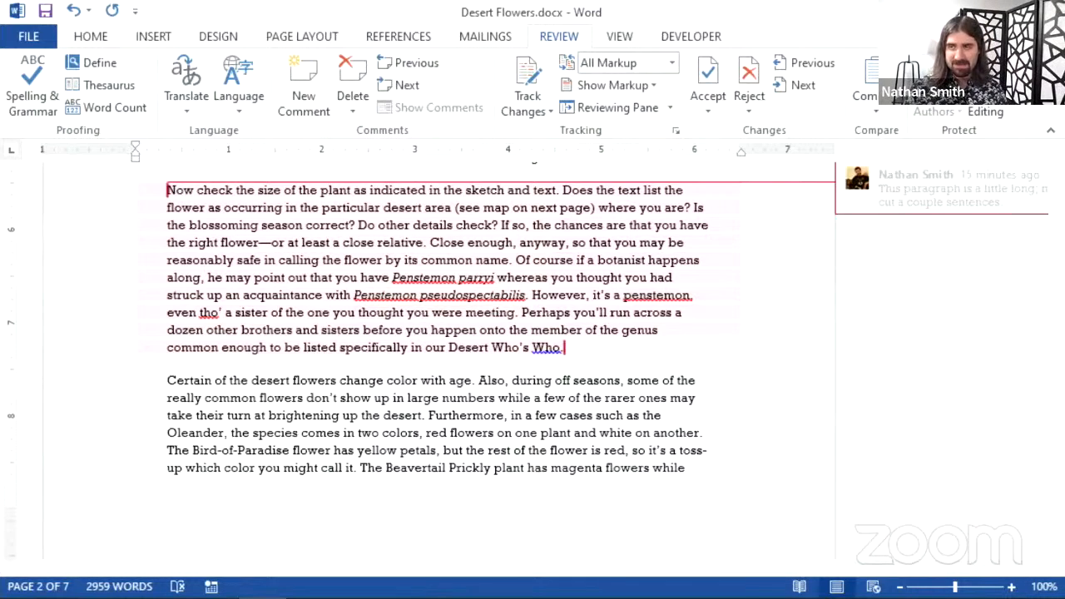
left_click(1050, 11)
left_click(548, 356)
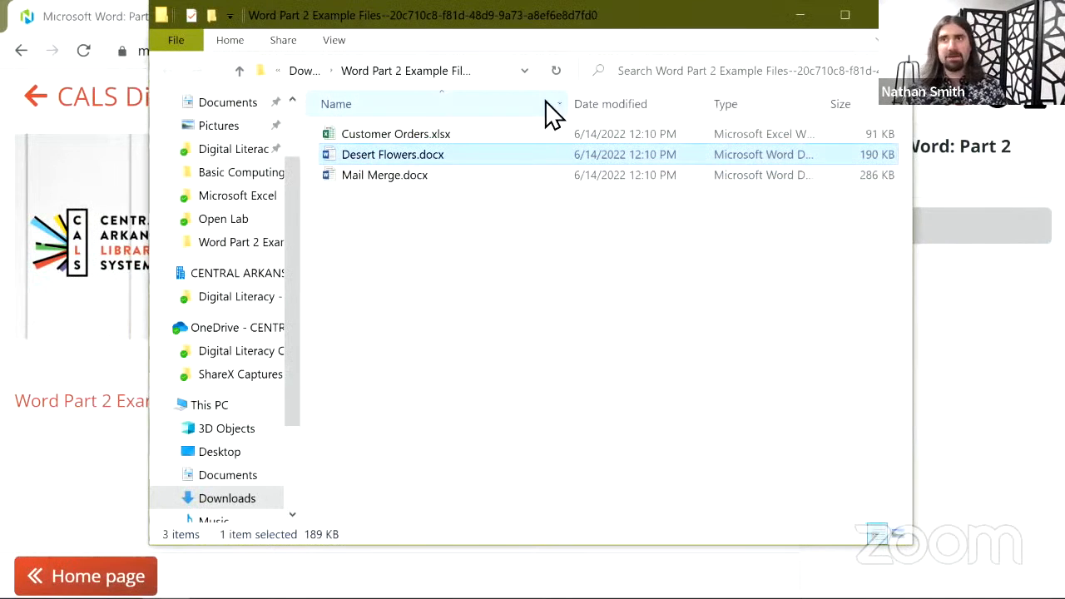
double_click(519, 133)
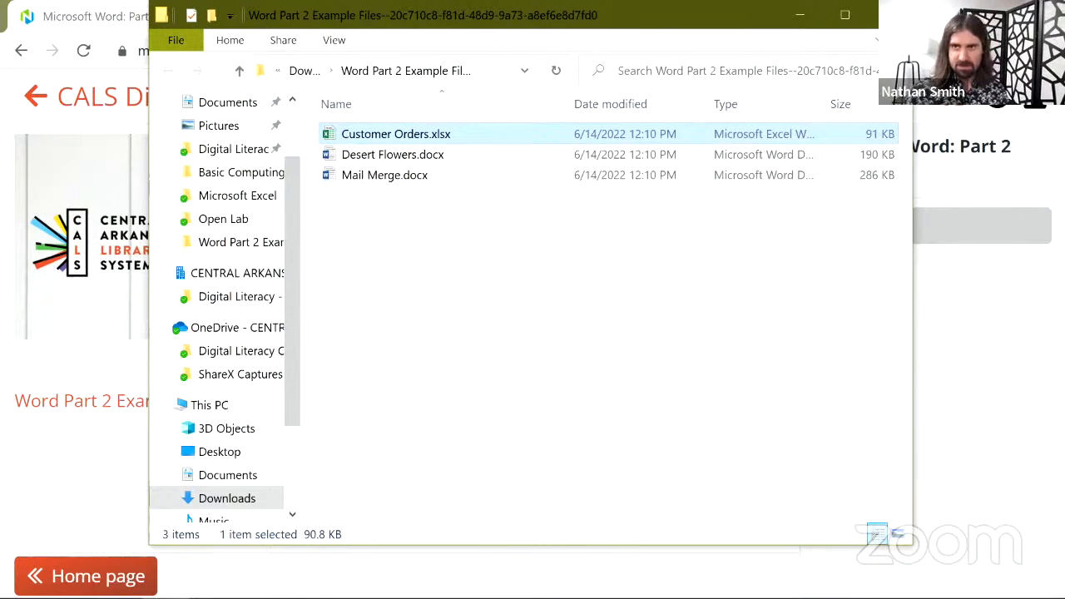
mouse_move(343, 573)
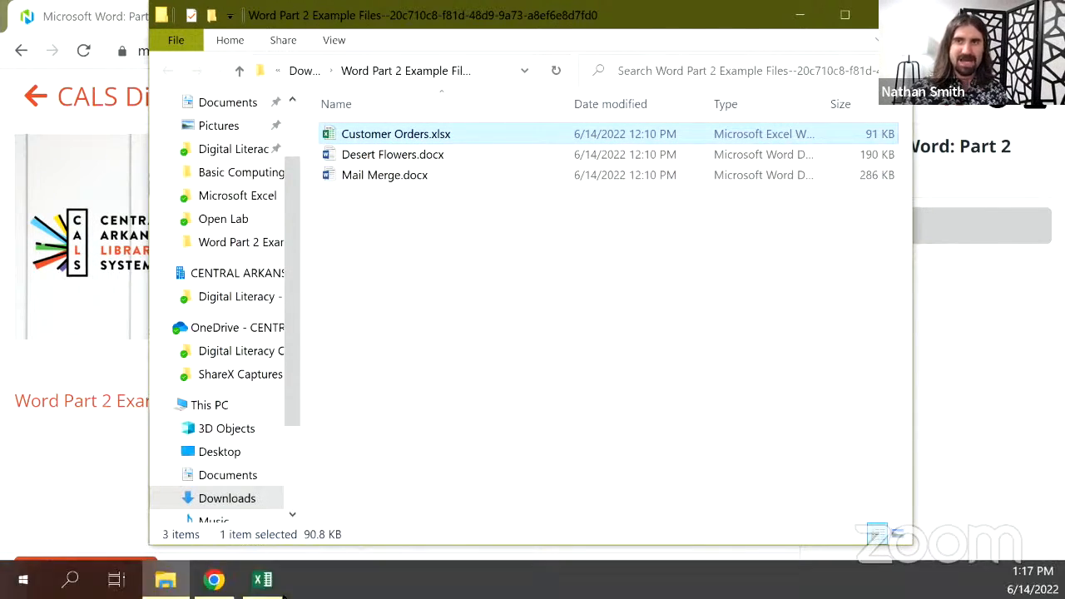
mouse_move(265, 583)
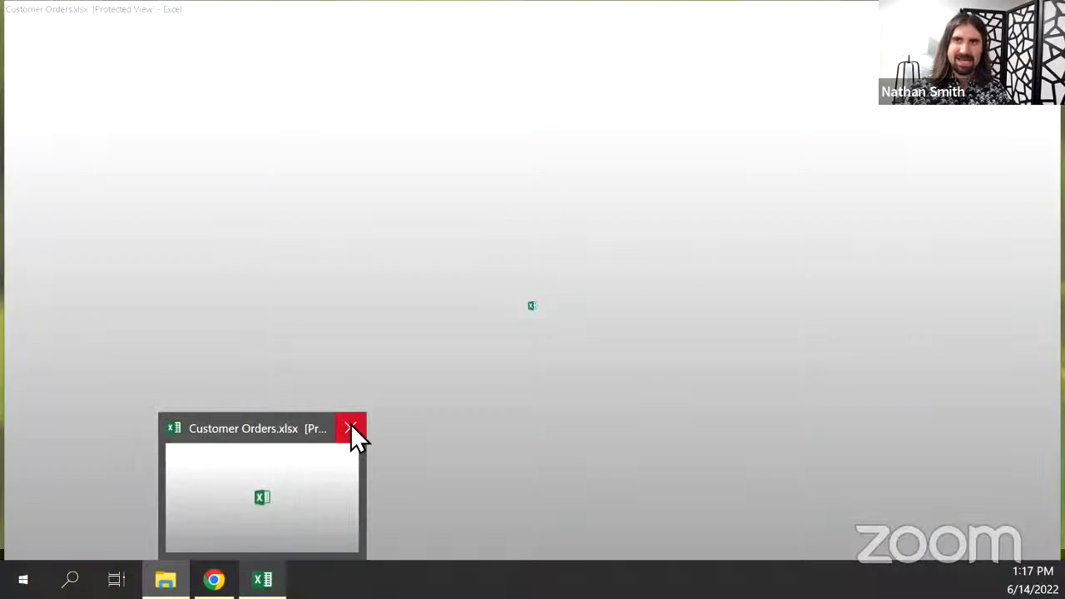
left_click(350, 423)
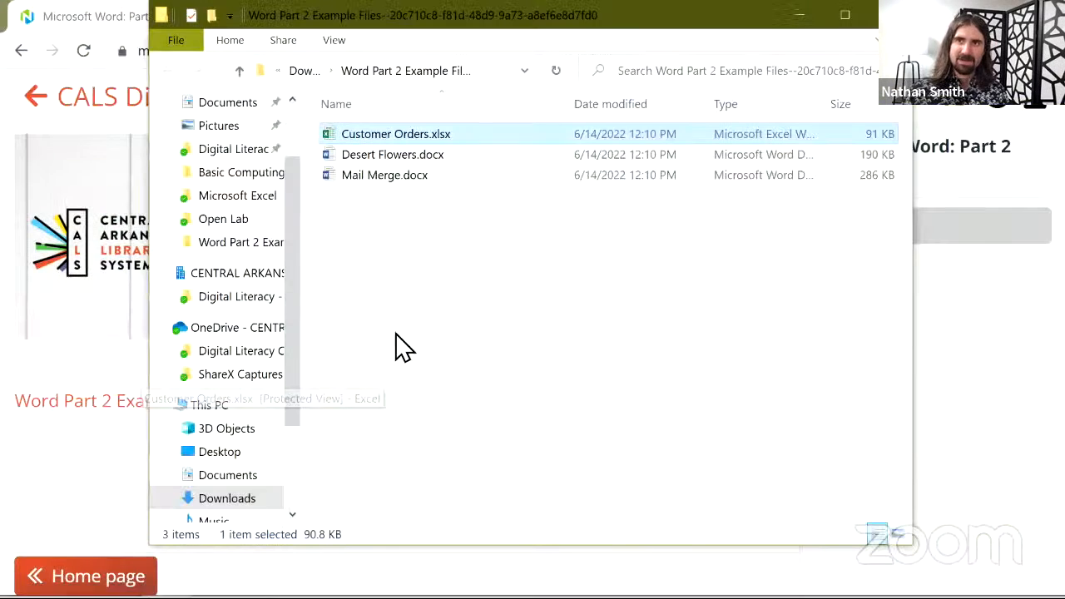
Open Mail Merge.docx from the Word Part 2 example files folder and enable editing.
left_click(435, 176)
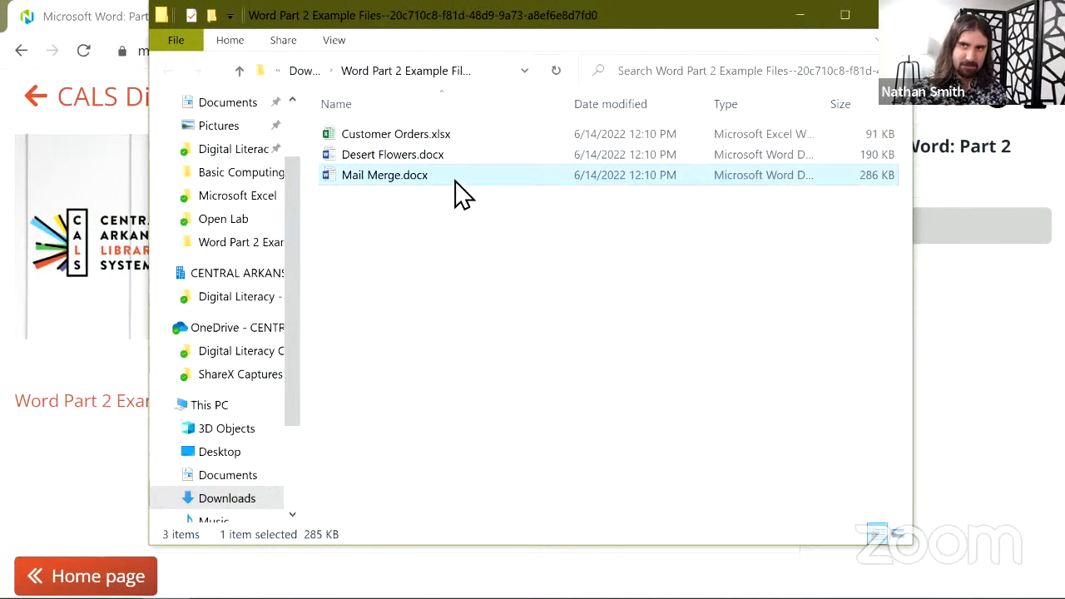
double_click(456, 182)
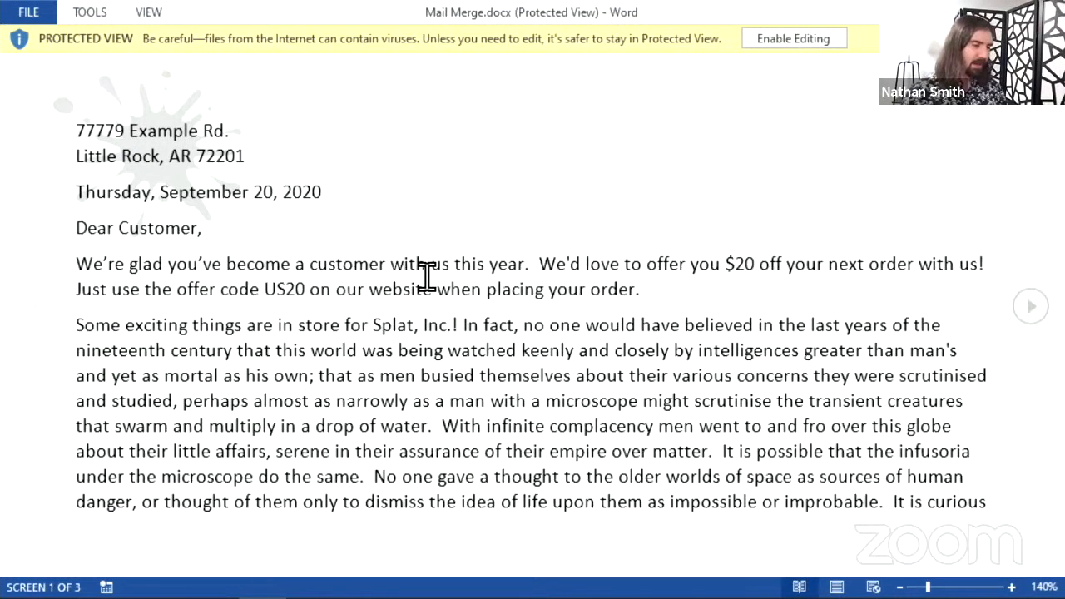
left_click(765, 42)
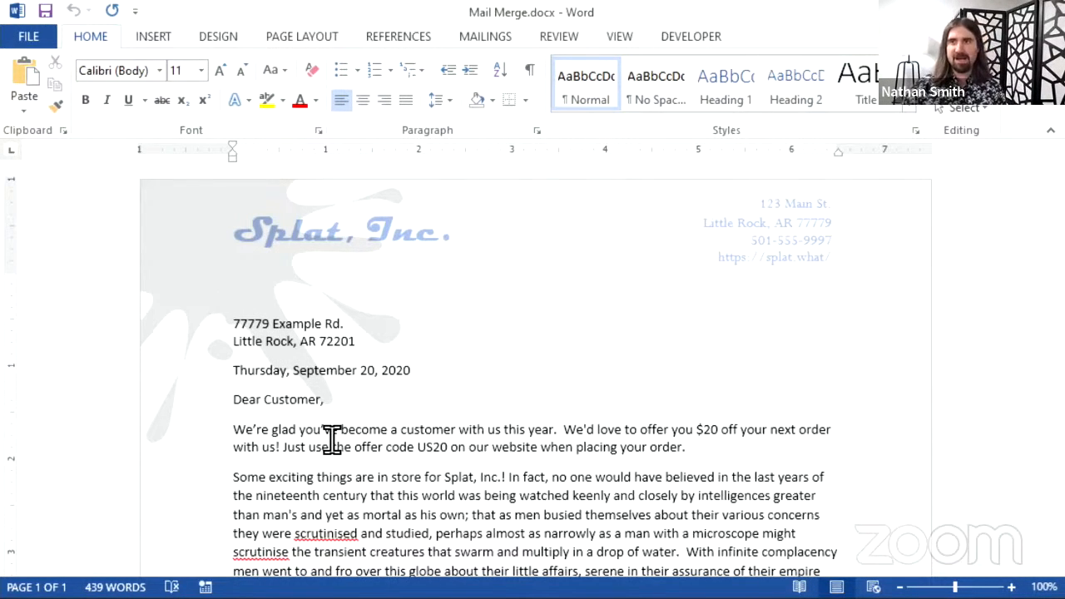
Read through the Splat, Inc. customer letter from the address and greeting down to the signature.
scroll(437, 416, "down", 4)
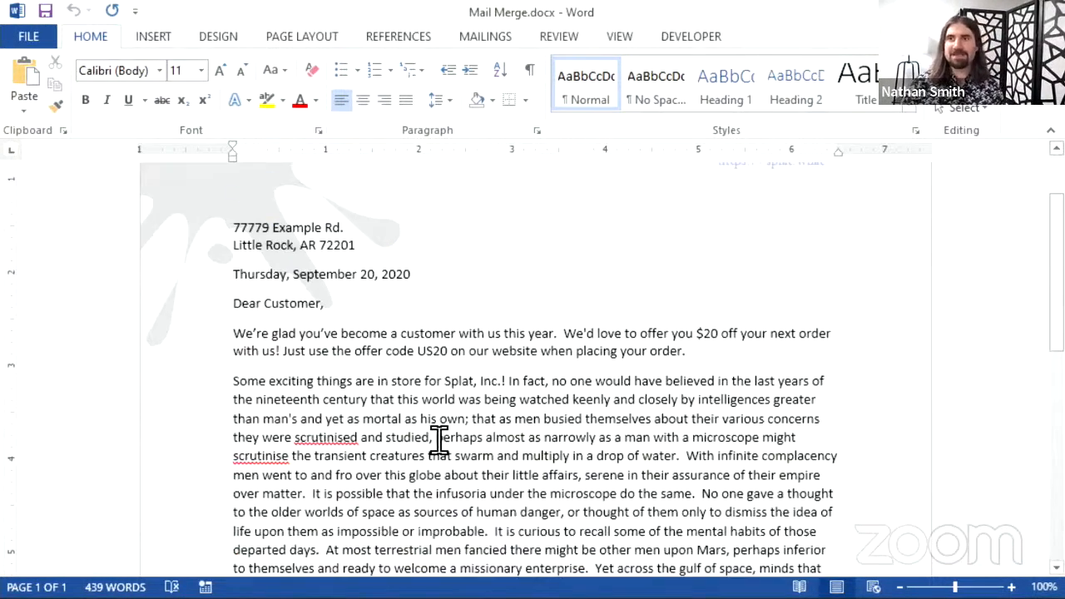
scroll(414, 430, "down", 4)
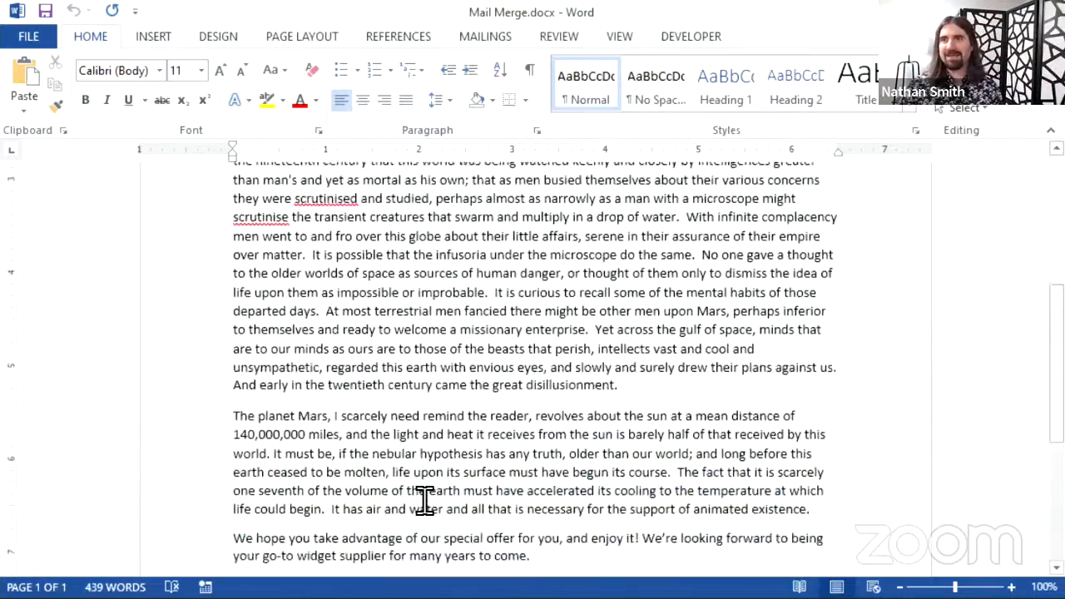
scroll(471, 416, "up", 5)
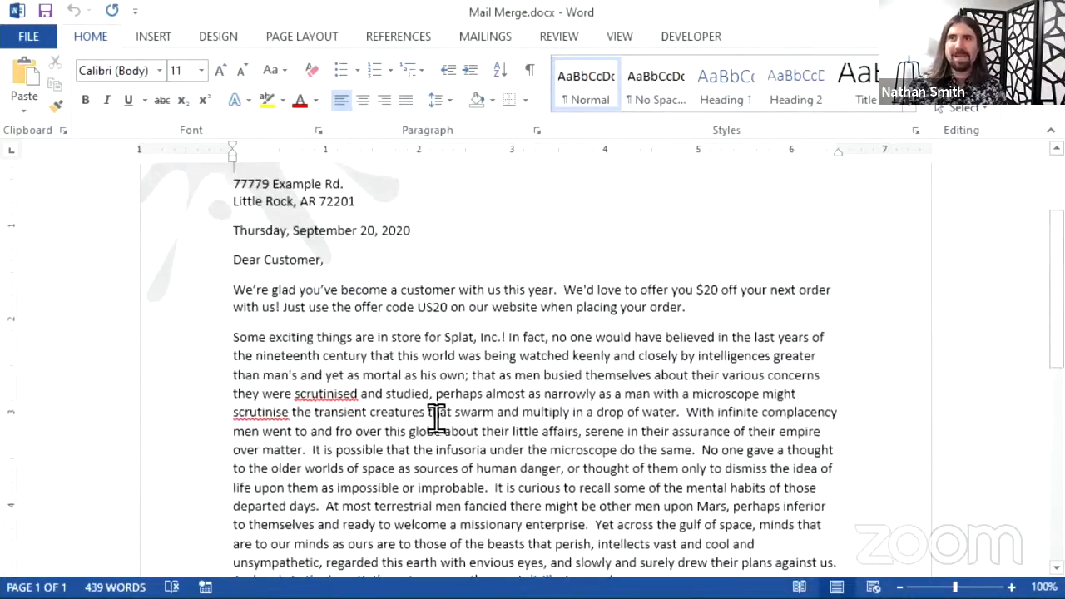
scroll(508, 416, "down", 3)
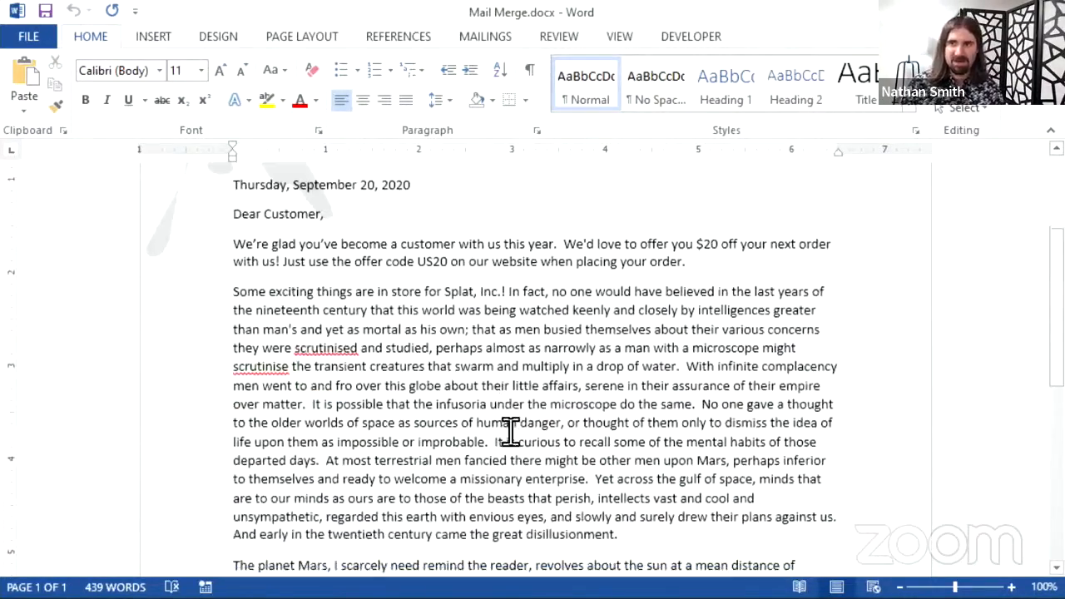
scroll(499, 437, "down", 3)
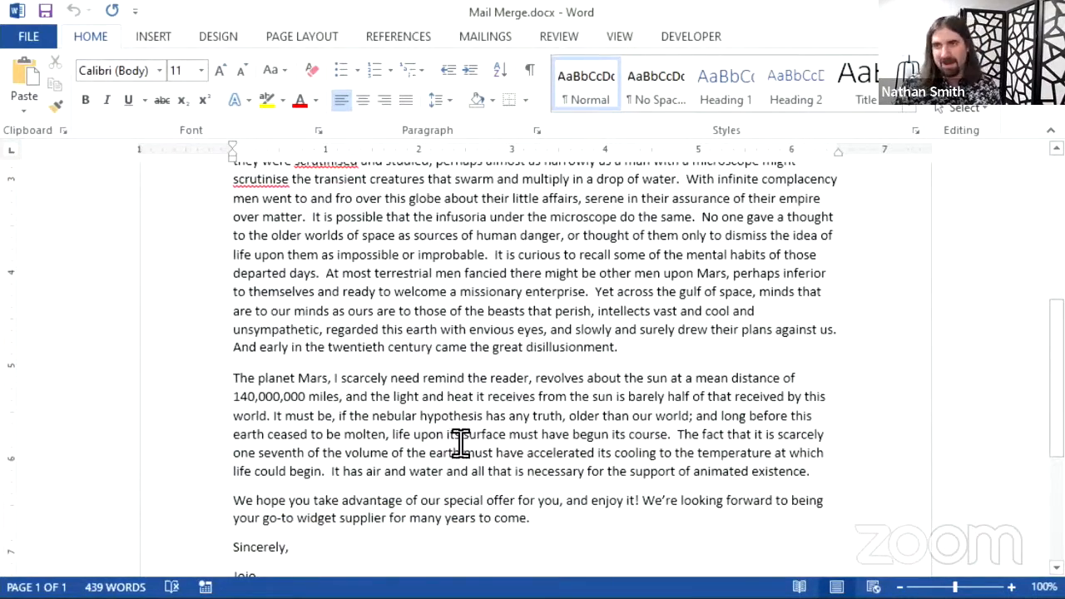
scroll(368, 516, "down", 3)
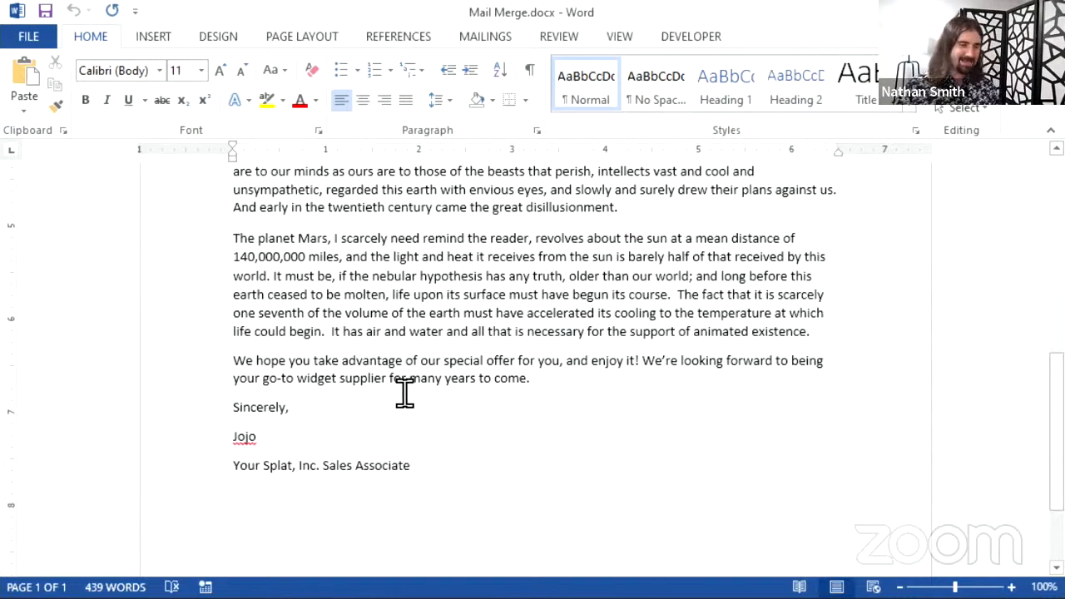
scroll(442, 375, "up", 8)
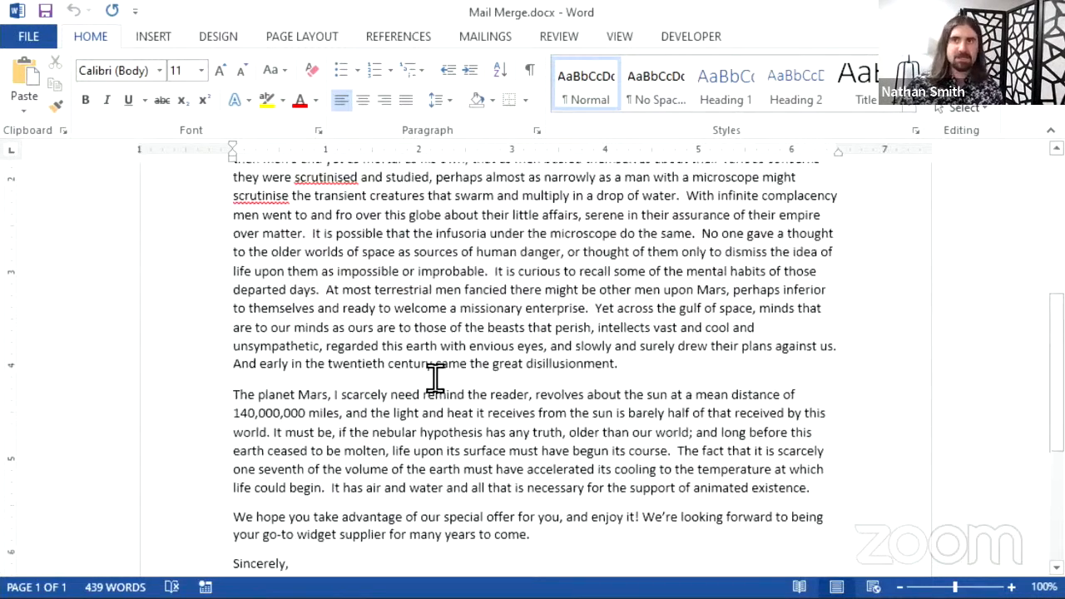
scroll(392, 379, "up", 1)
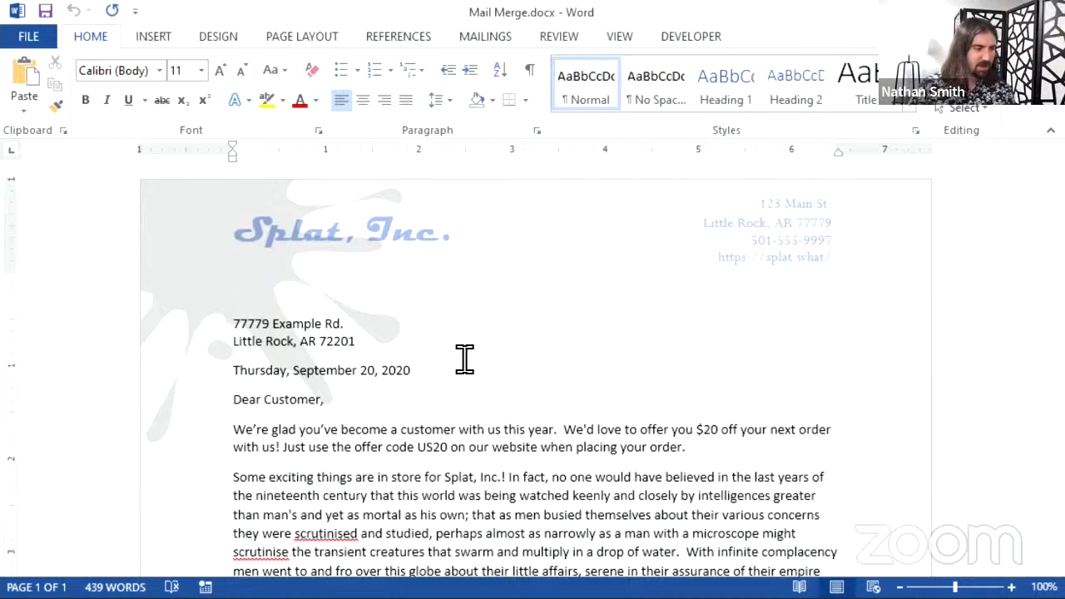
Start a mail merge for the letter with Letters as the document type.
left_click(471, 36)
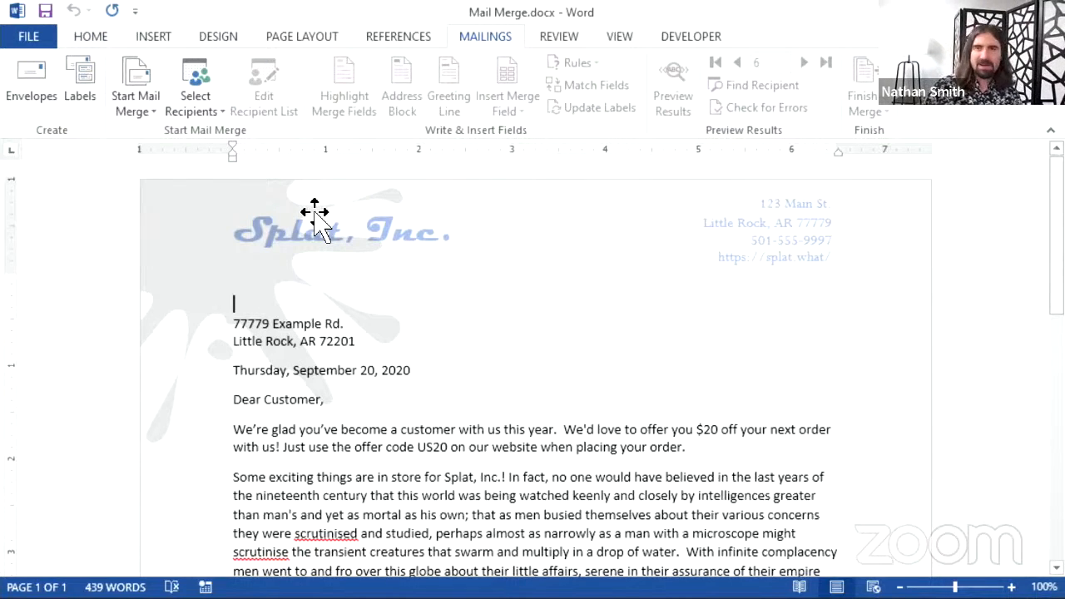
left_click(141, 109)
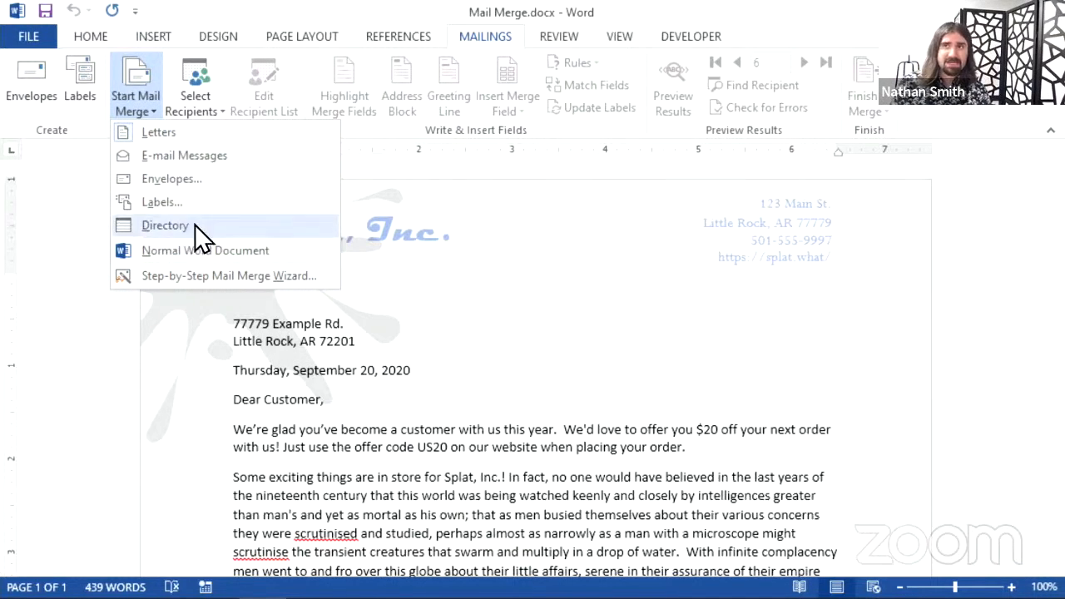
left_click(158, 133)
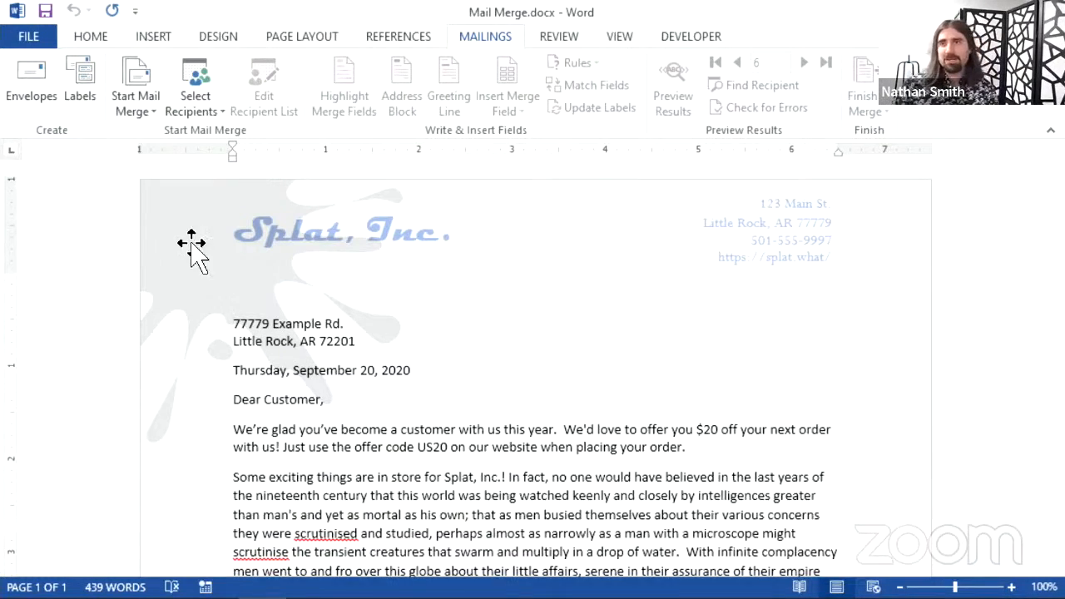
left_click(130, 91)
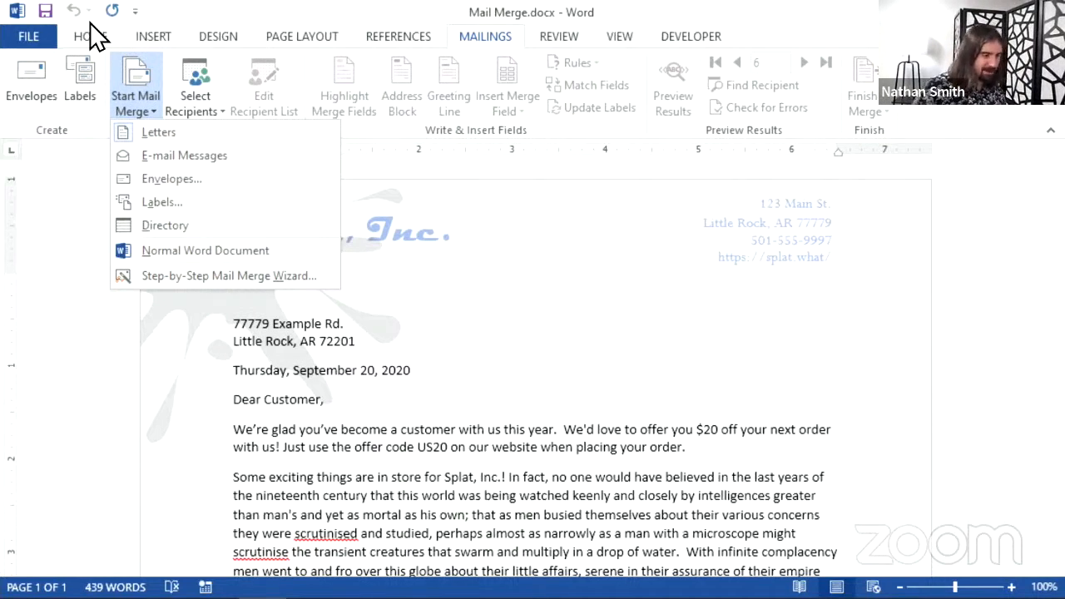
Use an existing recipient list, choosing Customer Orders.xlsx from the Word Part 2 example files folder in Downloads as the data source.
left_click(201, 74)
left_click(201, 73)
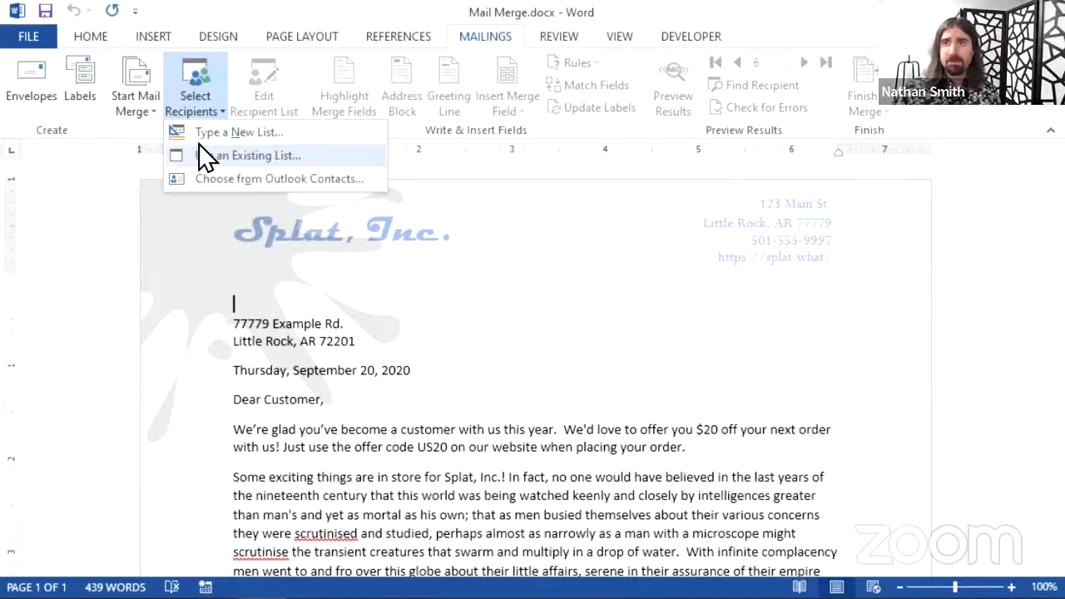
left_click(267, 153)
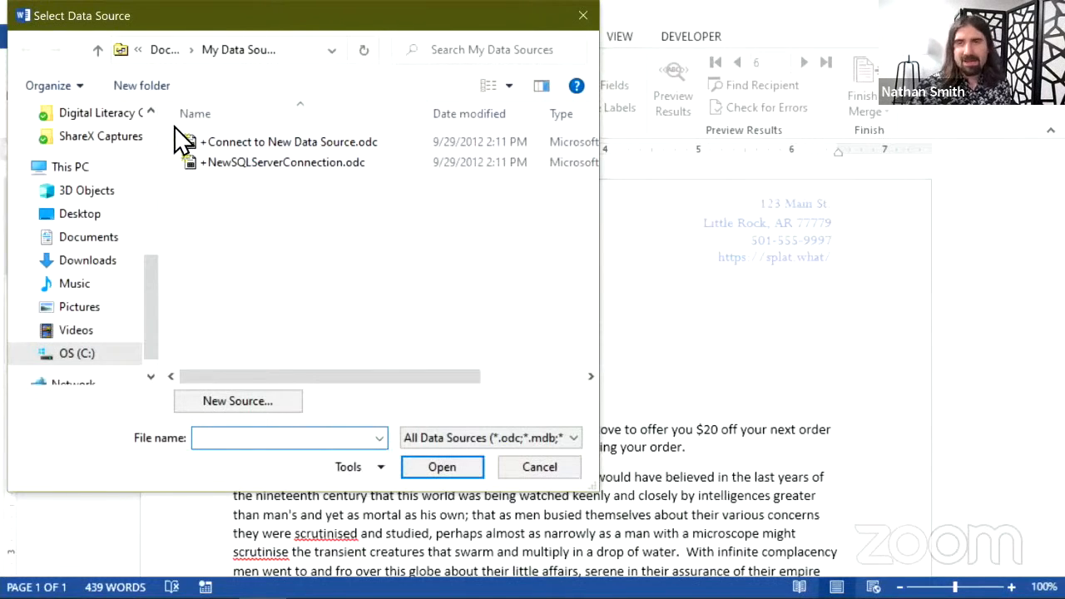
left_click_drag(178, 14, 309, 57)
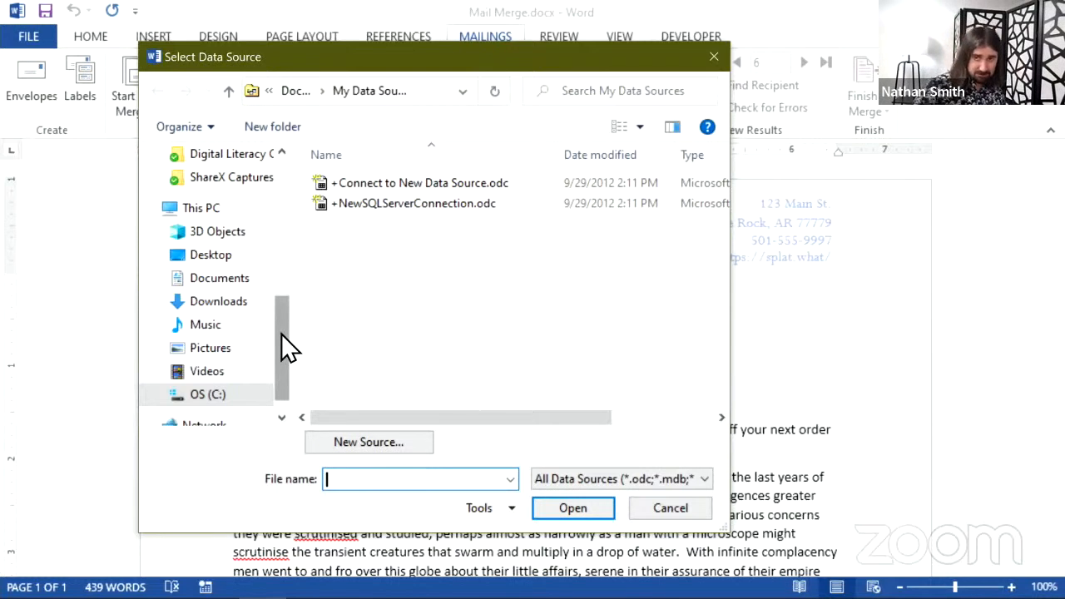
scroll(281, 334, "down", 1)
left_click_drag(281, 335, 300, 173)
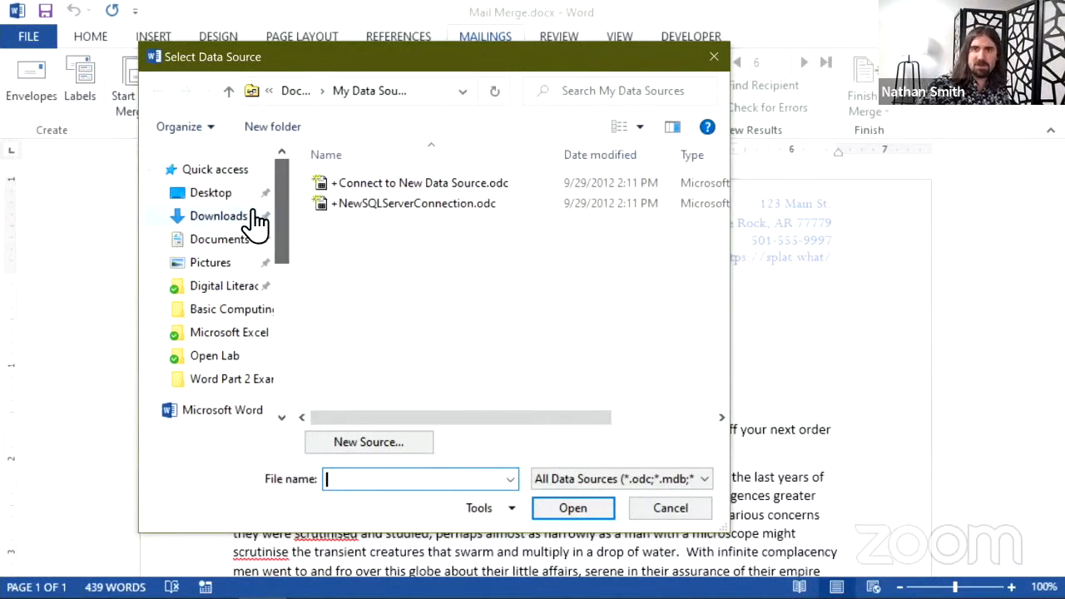
left_click(221, 223)
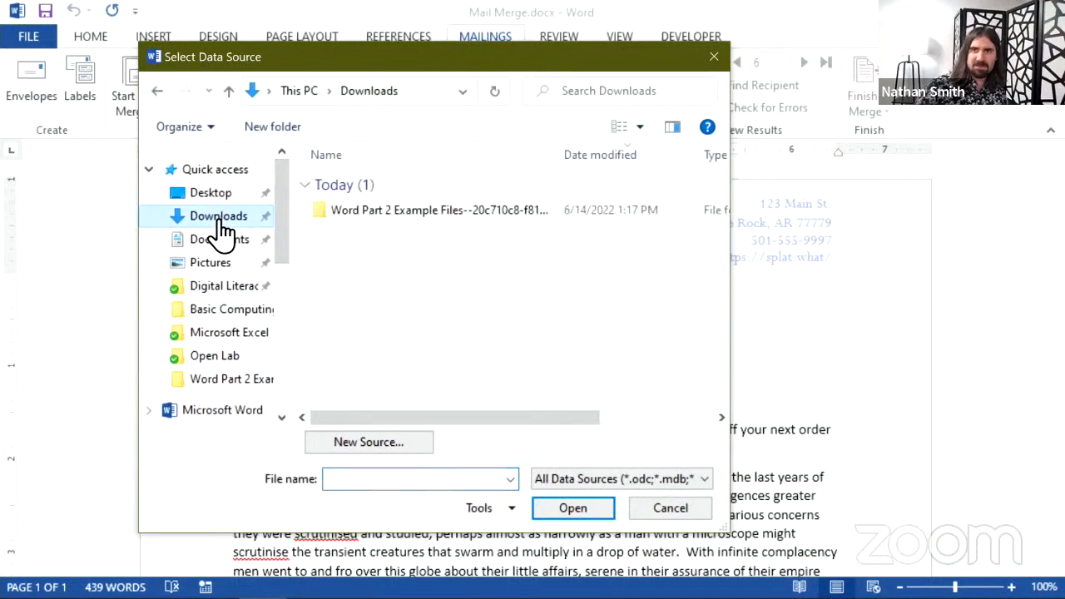
double_click(343, 214)
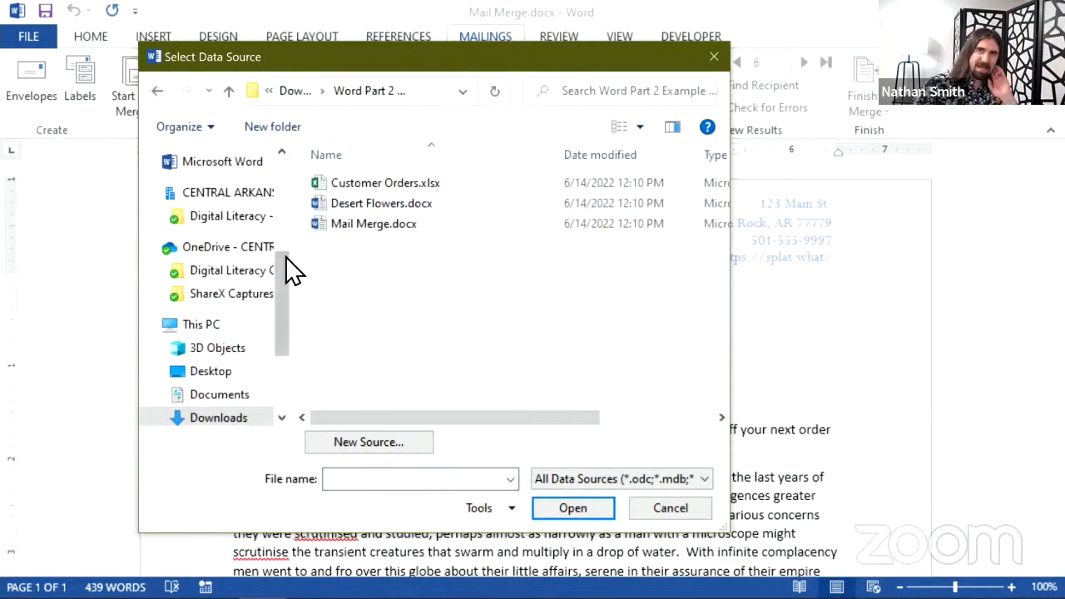
double_click(350, 189)
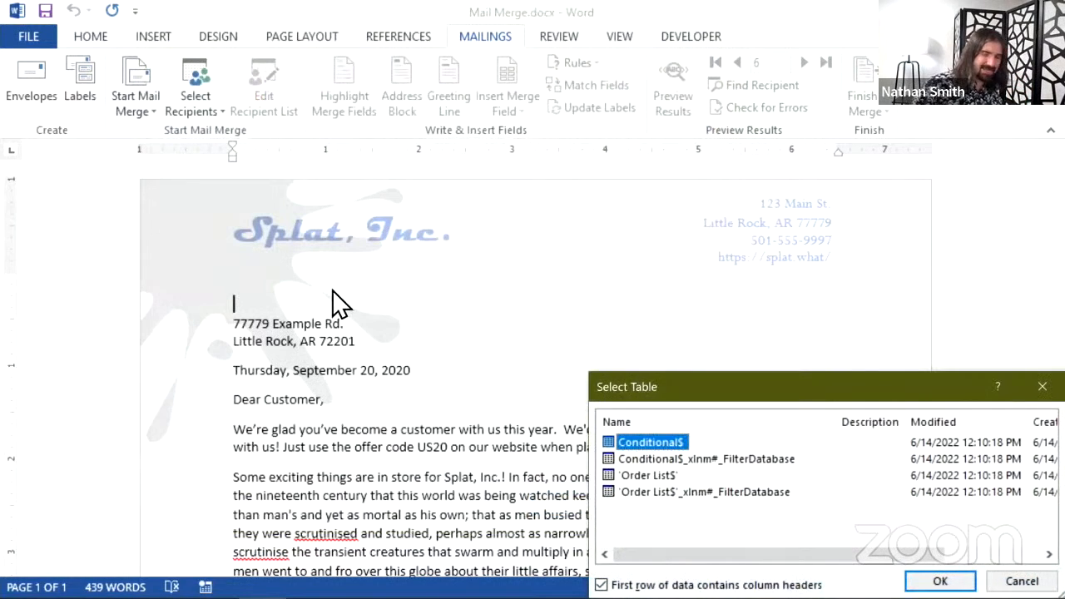
Choose the 'Order List$' table as the recipient data, keeping the first row as column headers.
left_click_drag(639, 387, 397, 224)
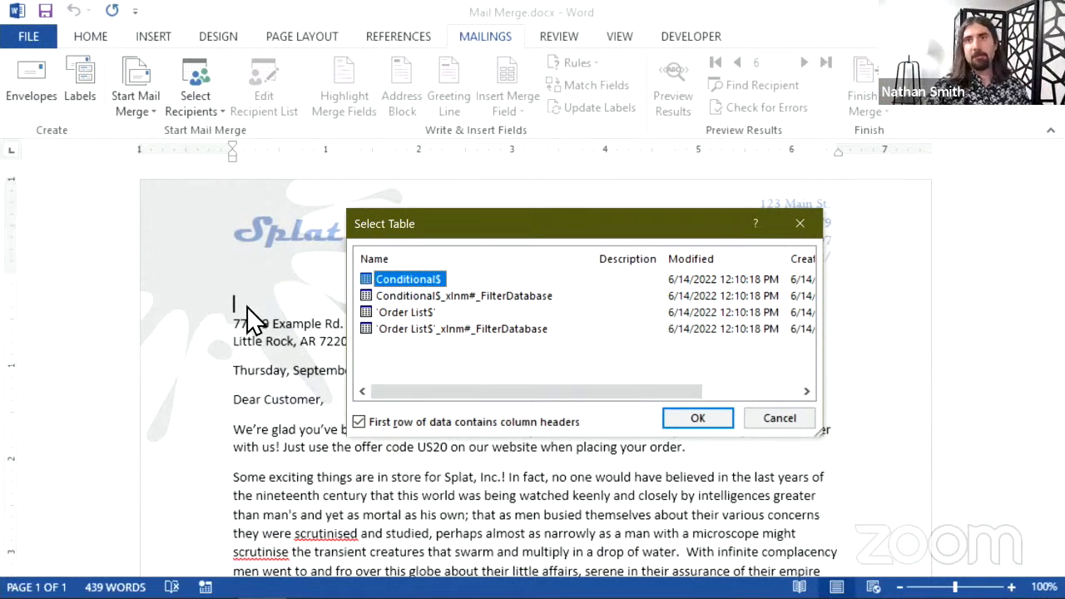
left_click(392, 313)
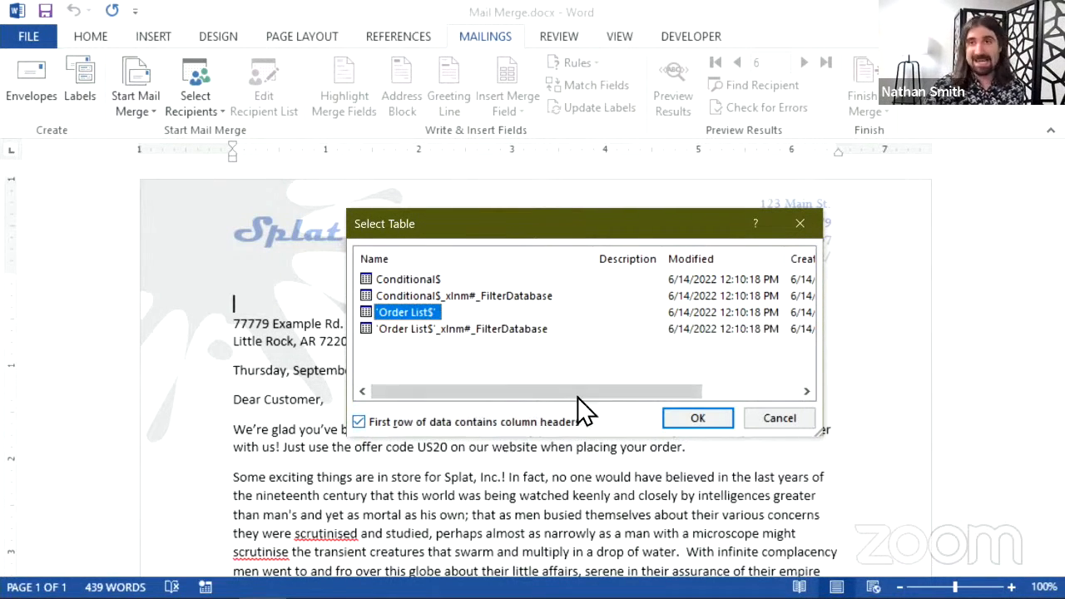
left_click(684, 421)
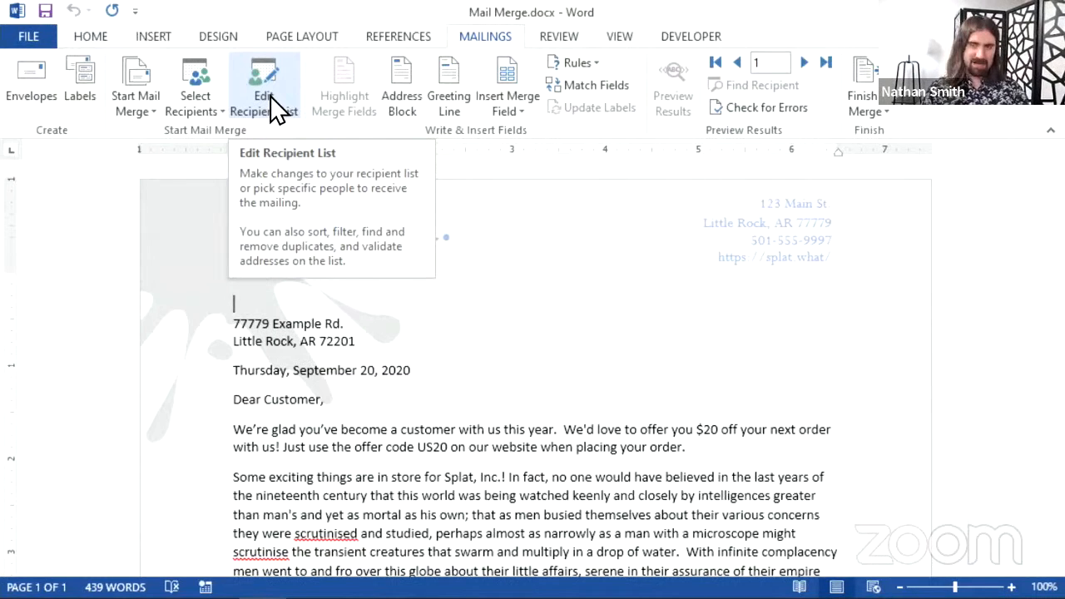
Open Customer Orders.xlsx from the example files folder as read-only in Excel and maximize its window.
mouse_move(269, 592)
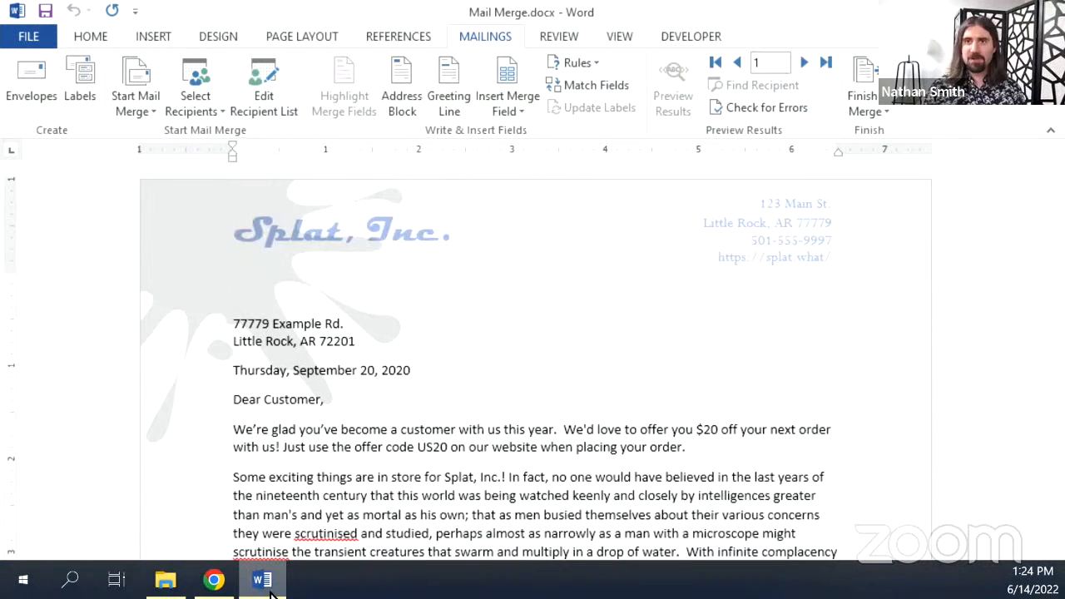
left_click(170, 580)
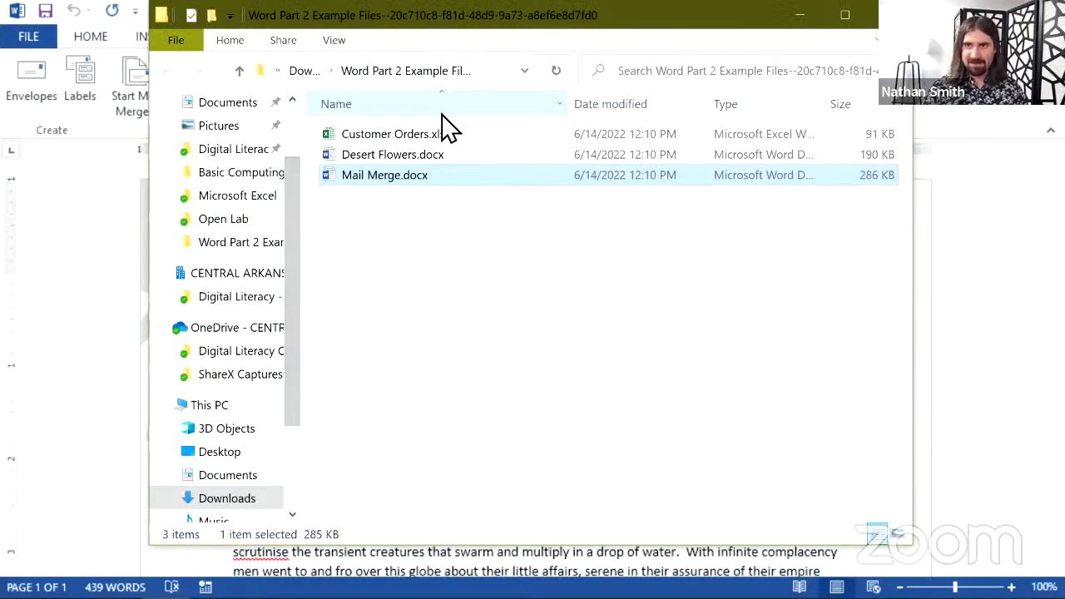
double_click(436, 137)
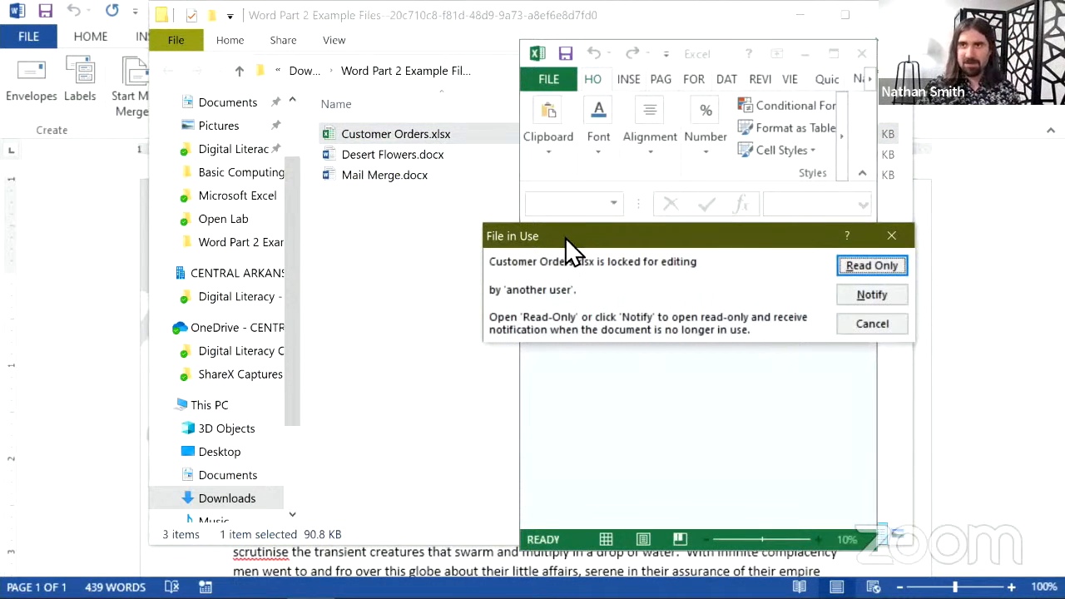
left_click_drag(565, 237, 386, 152)
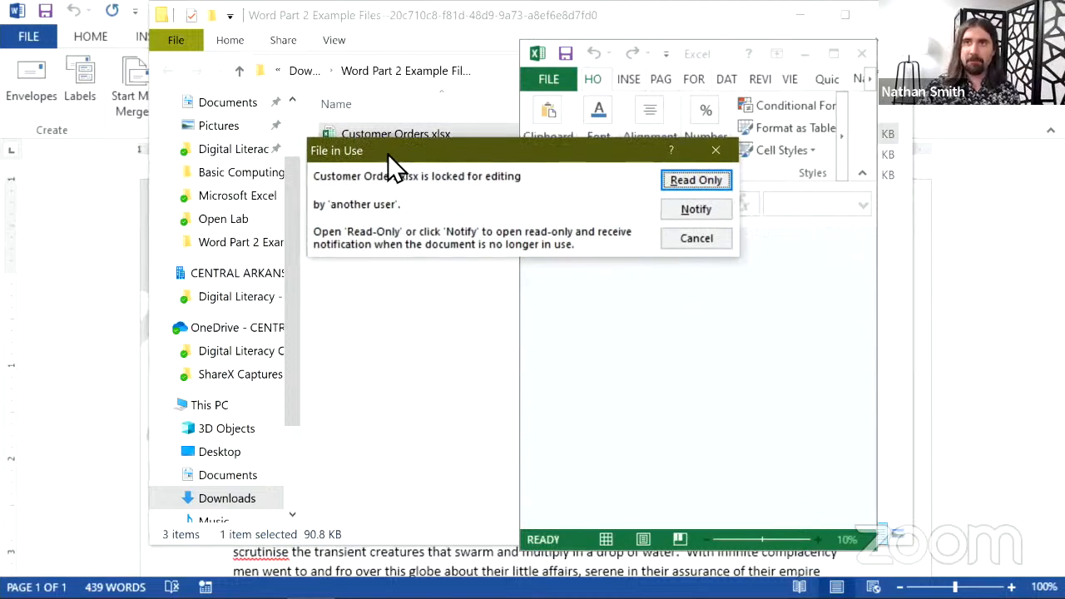
left_click(683, 181)
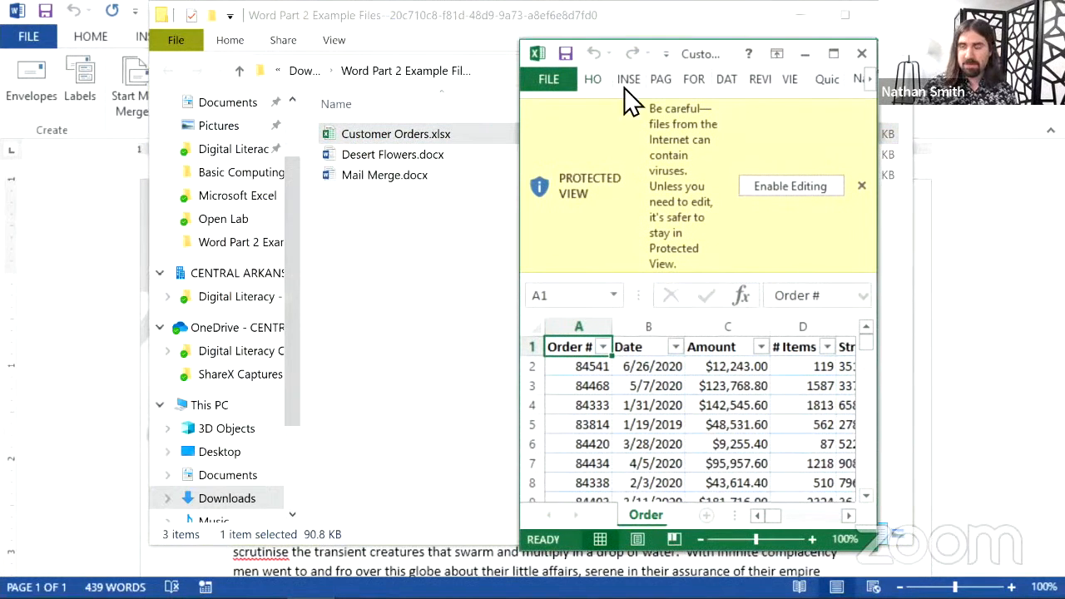
left_click(832, 55)
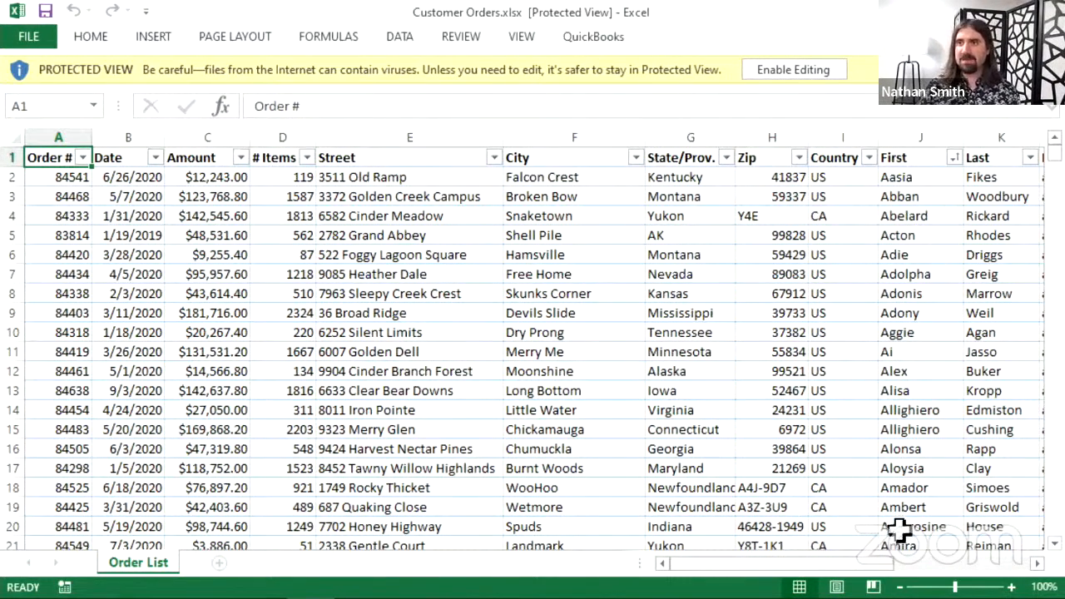
Examine the Order List columns from Order # through Salesperson, and return to the Mail Merge letter in Word.
left_click_drag(881, 565, 1019, 563)
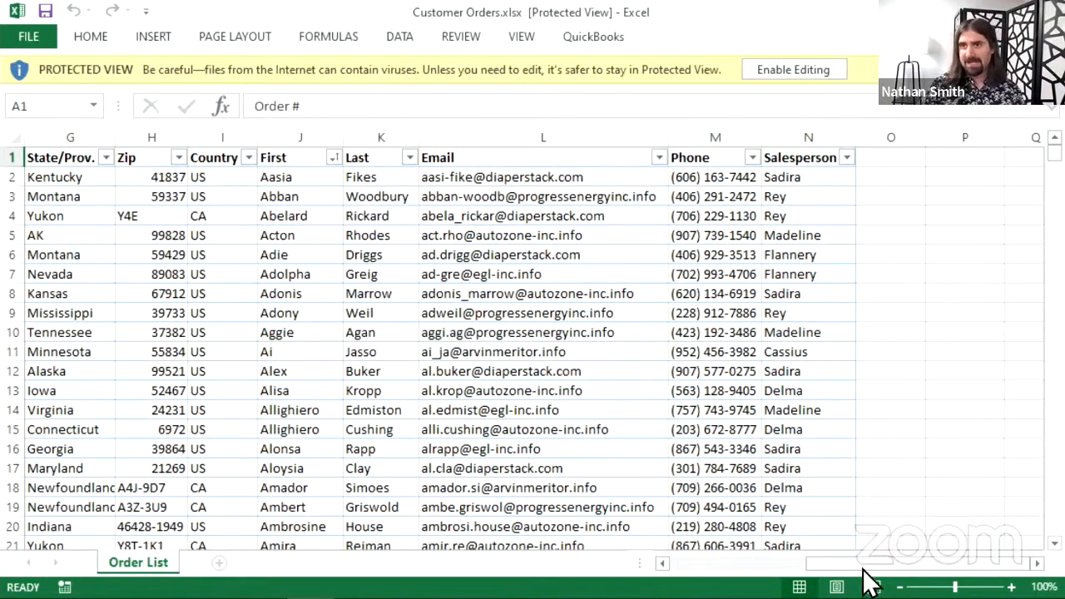
left_click_drag(855, 565, 707, 566)
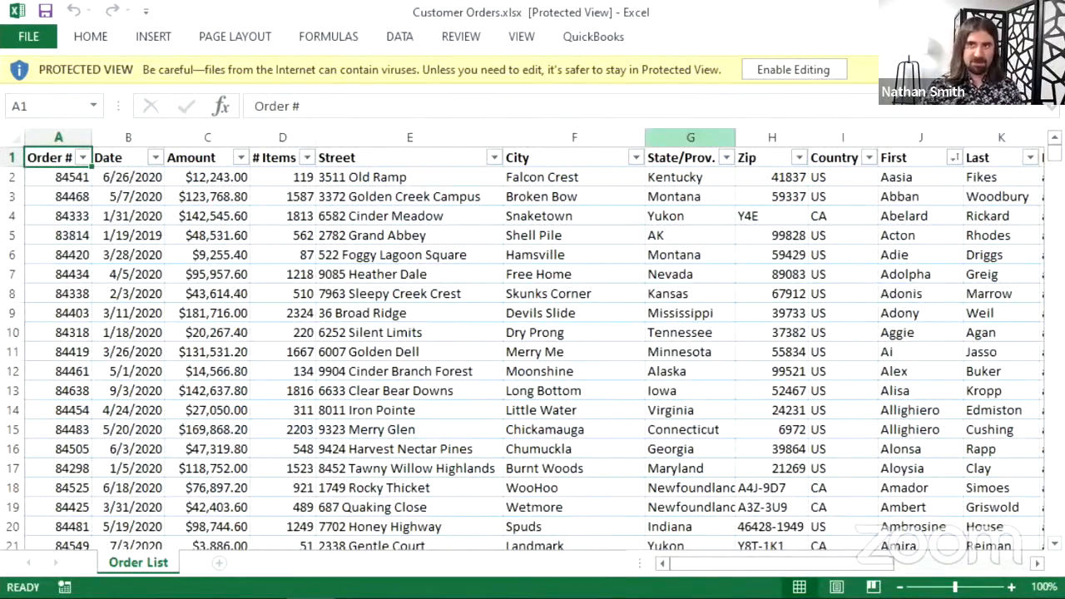
left_click(1048, 11)
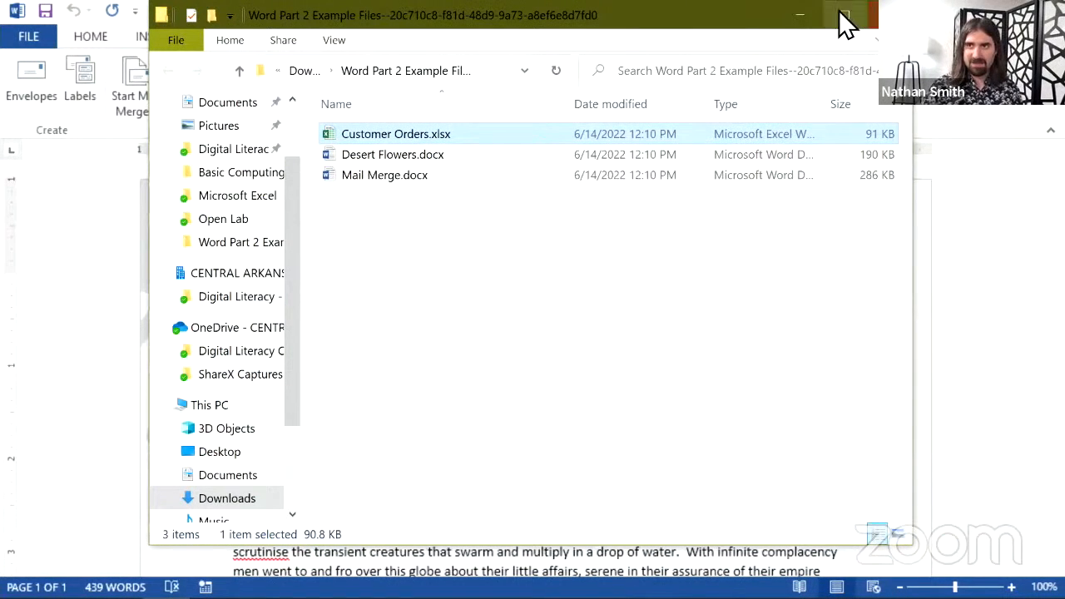
left_click(799, 15)
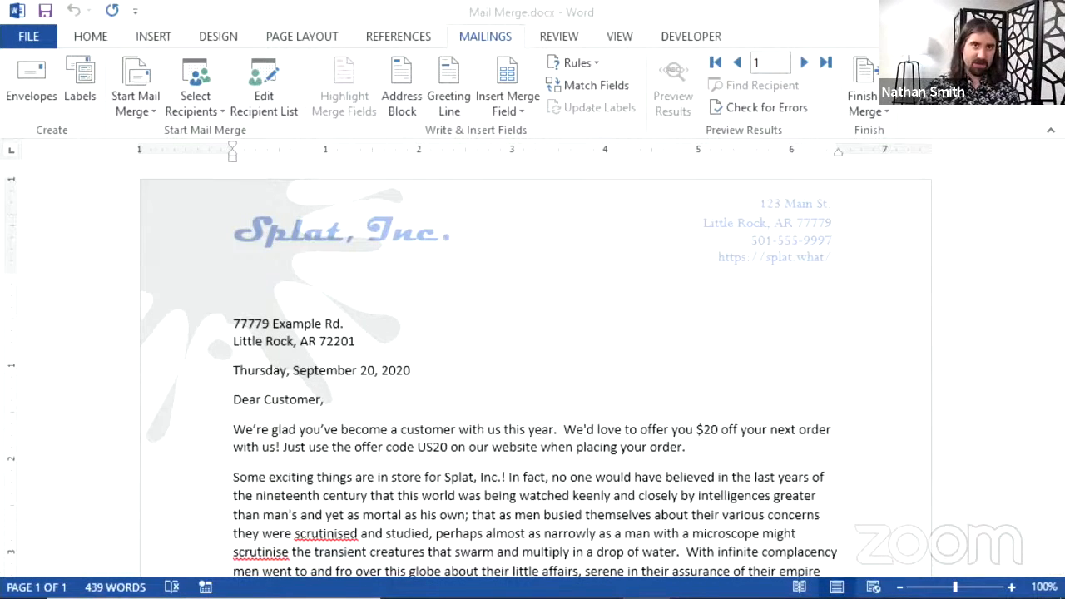
key("alt+Tab")
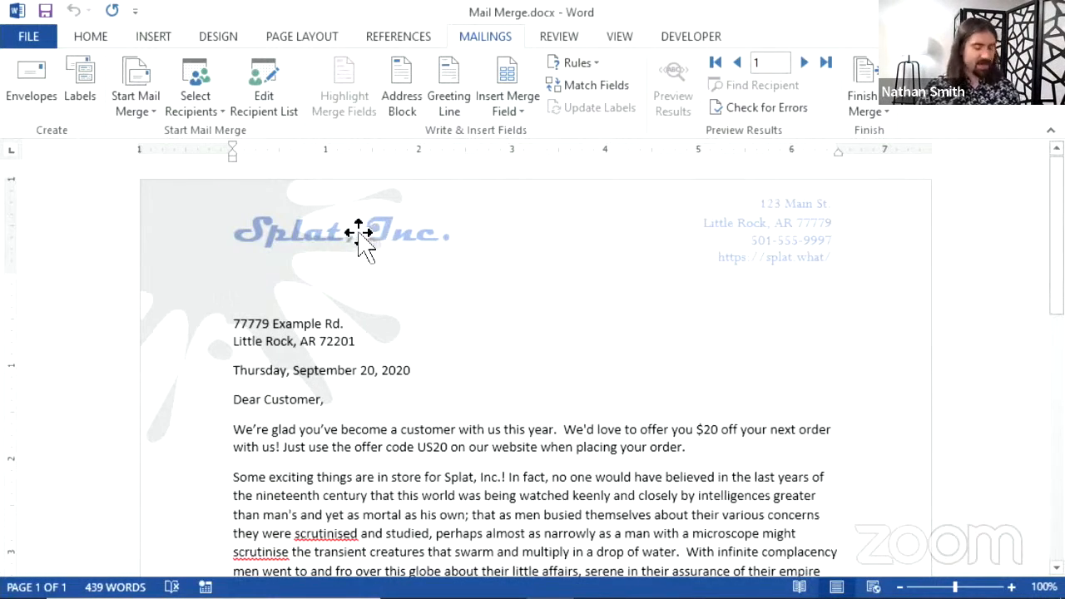
Switch to Customer Orders.xlsx in Excel to look over the Order List columns, and return to the letter in Word.
key("alt+Tab")
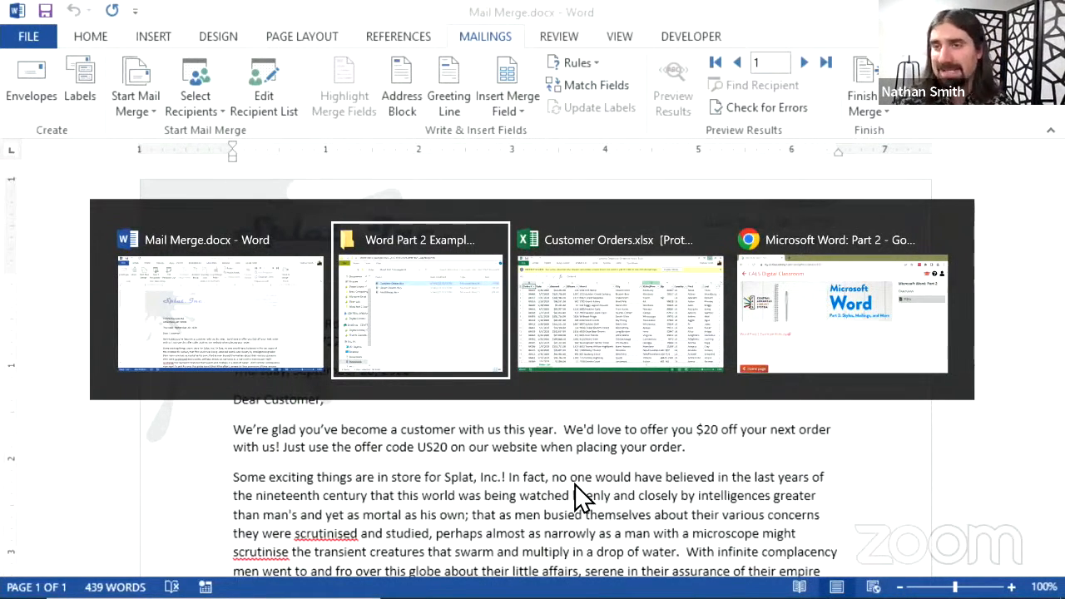
key("alt+Tab")
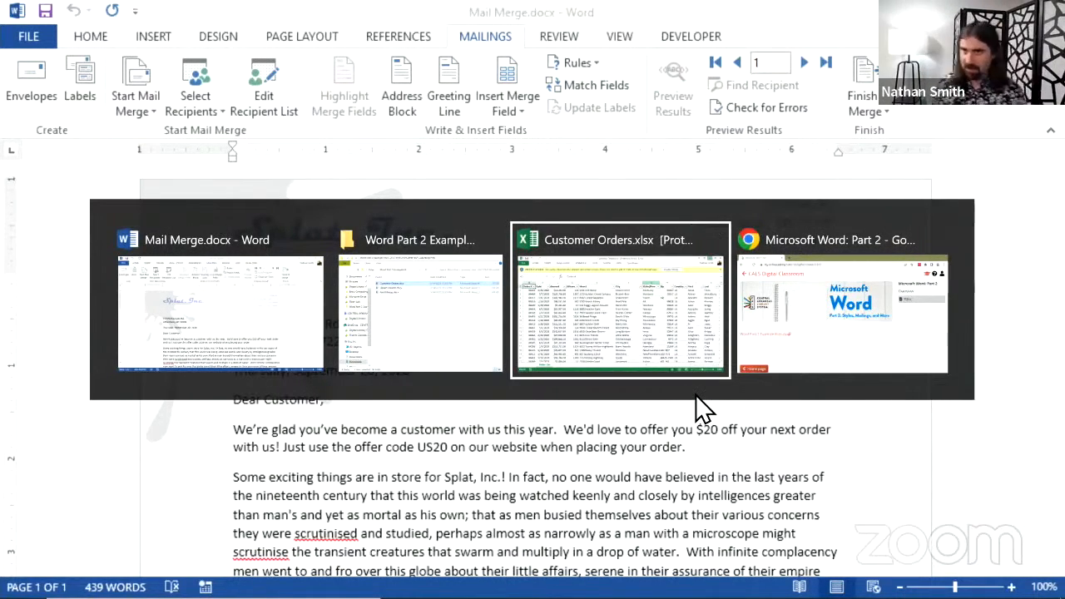
key("alt+Tab")
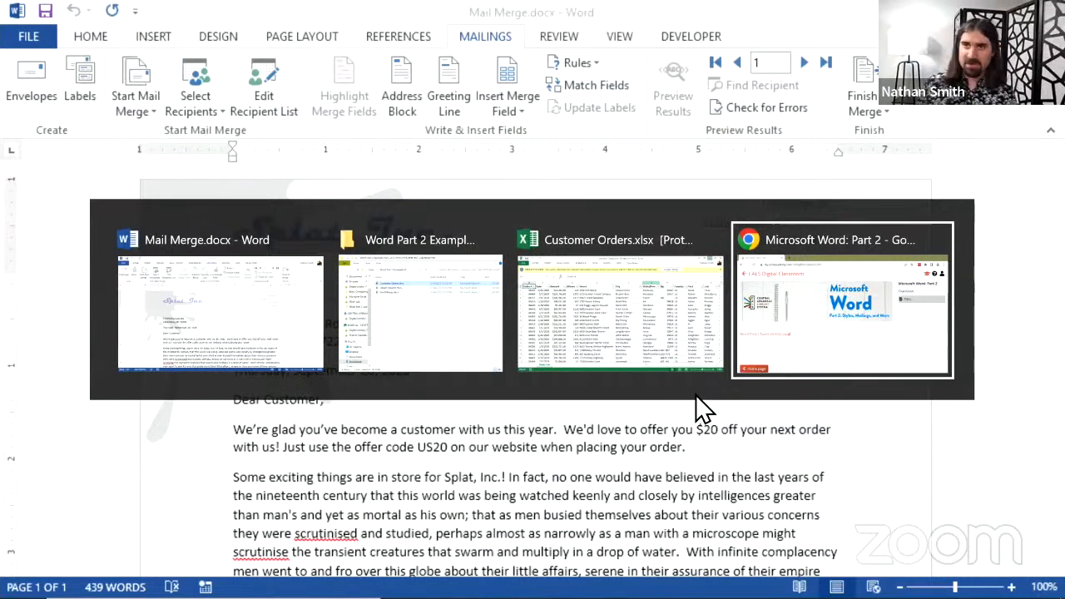
key("alt+Tab")
key("alt+Tab")
key("alt+Tab")
key("alt+Tab")
key("alt+Tab")
key("alt+Tab")
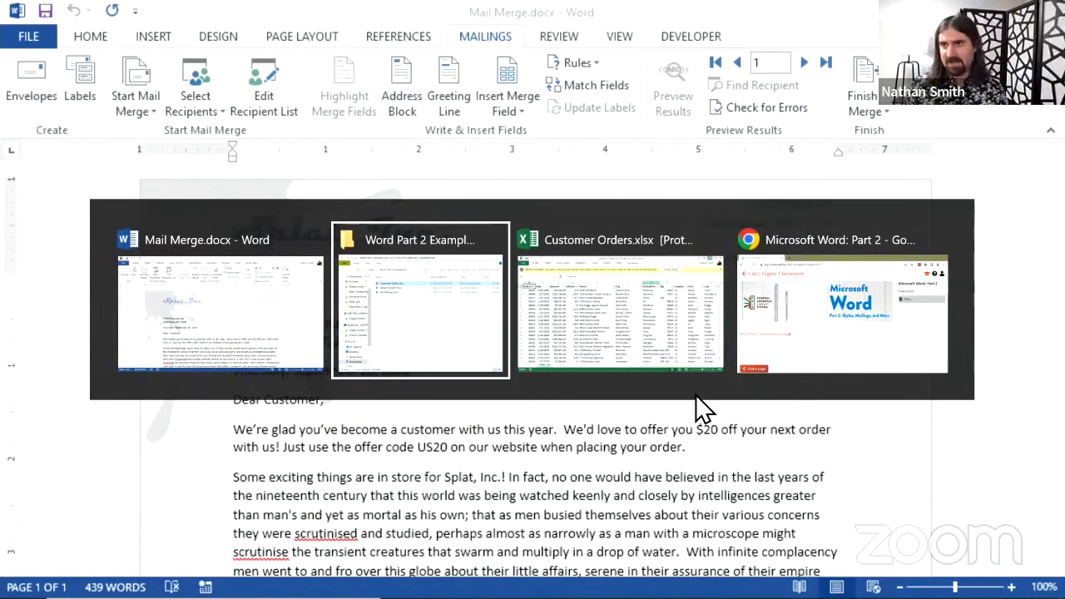
key("alt+Tab")
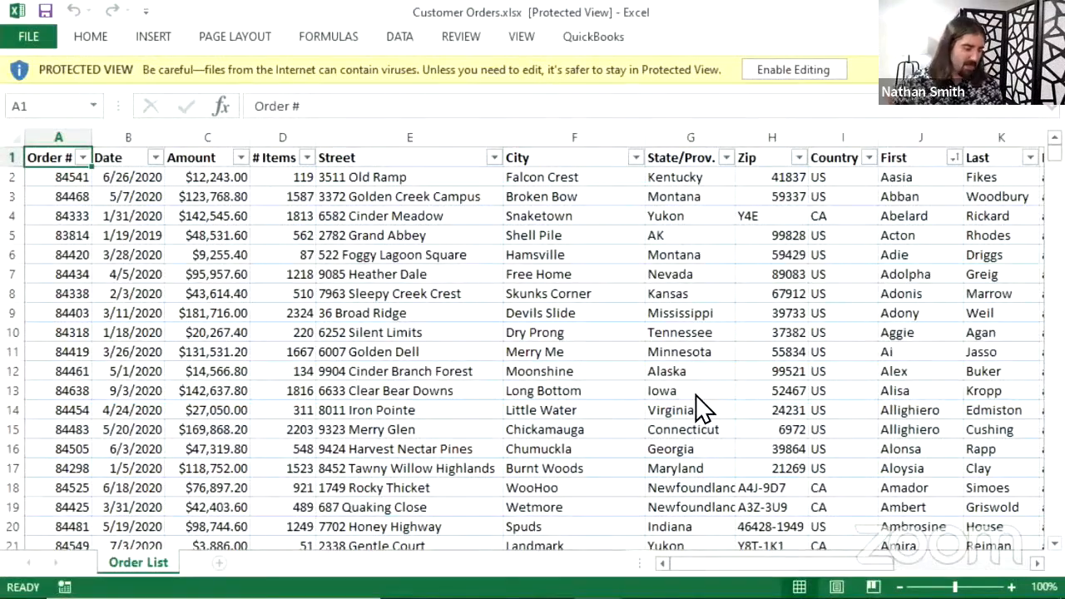
key("alt+Tab")
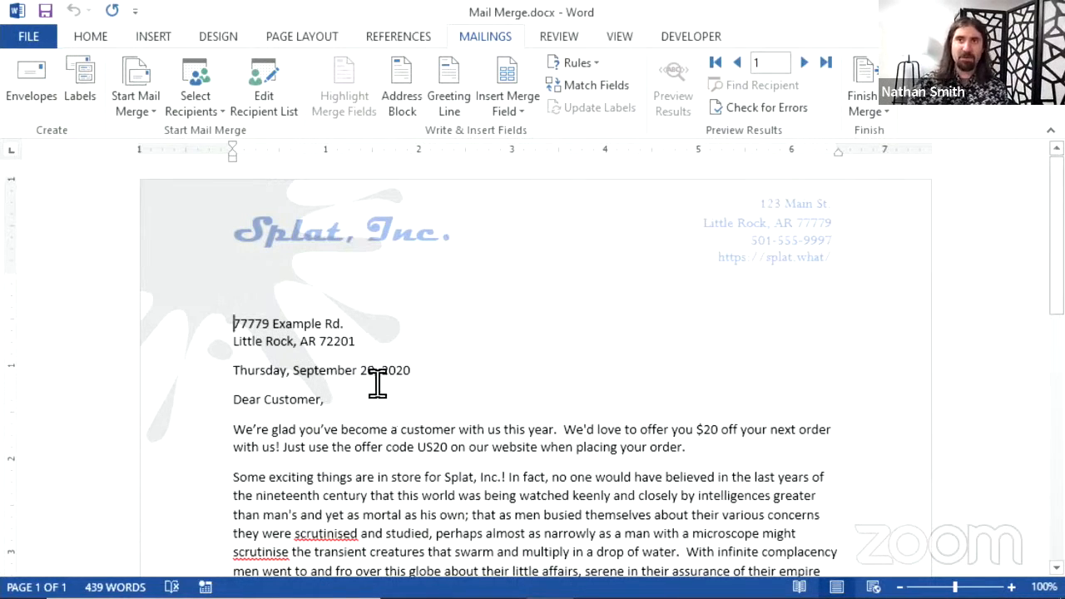
Delete the two-line typed recipient address above the date in the letter, leaving an empty line.
key("shift+End")
key("shift+Right")
key("shift+Right")
key("shift+Right")
key("shift+Right")
key("shift+Right")
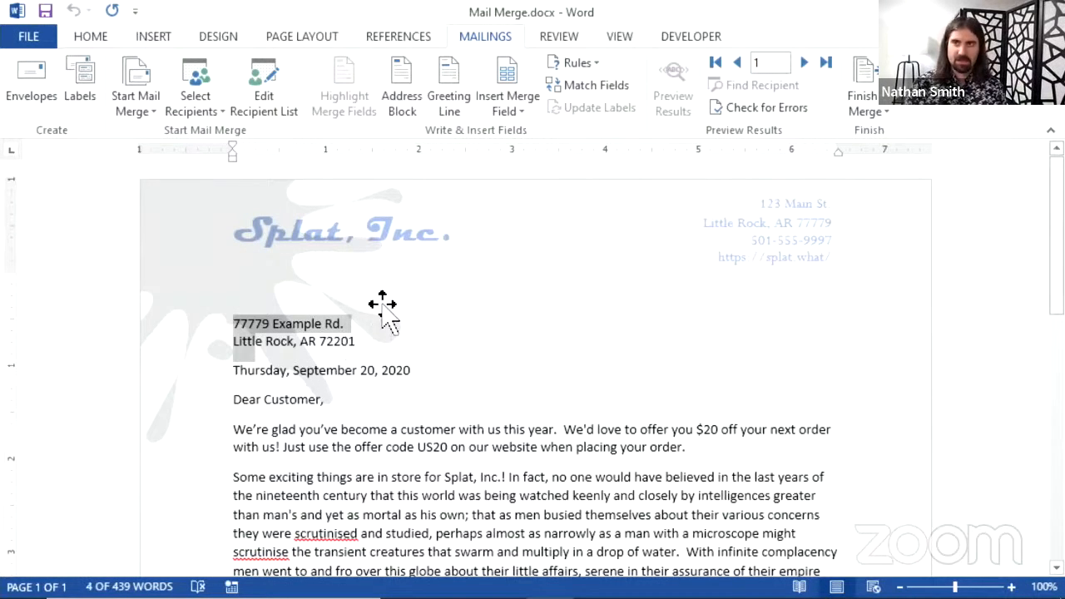
key("Delete")
key("Delete")
key("Delete")
key("Delete")
key("Delete")
key("Delete")
key("Delete")
key("Delete")
key("Delete")
key("Delete")
key("Delete")
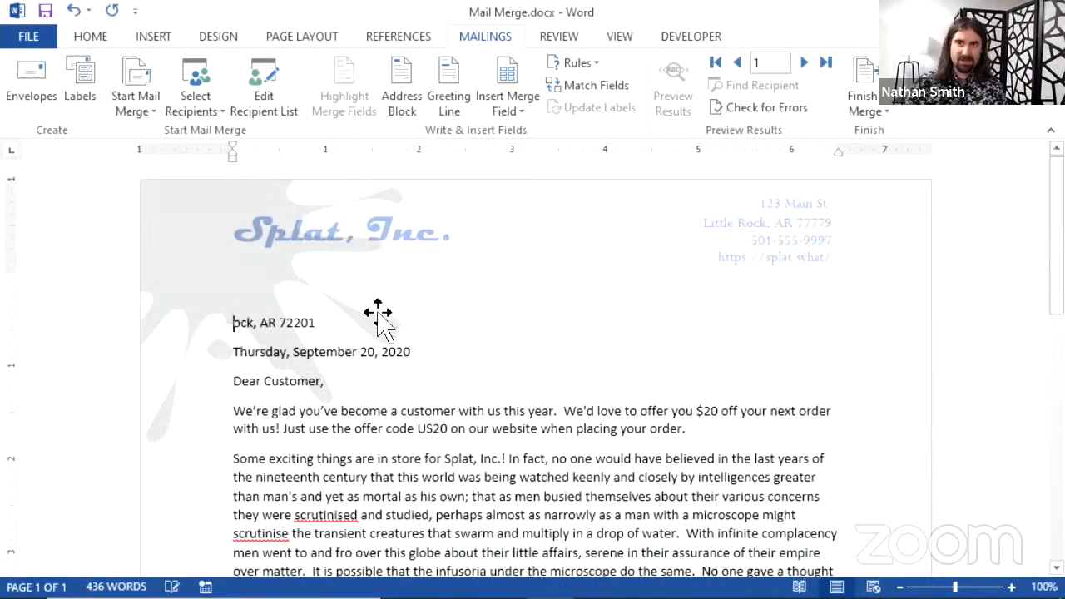
key("Delete")
key("Delete")
key("Delete")
key("Delete")
key("Delete")
key("Delete")
key("Delete")
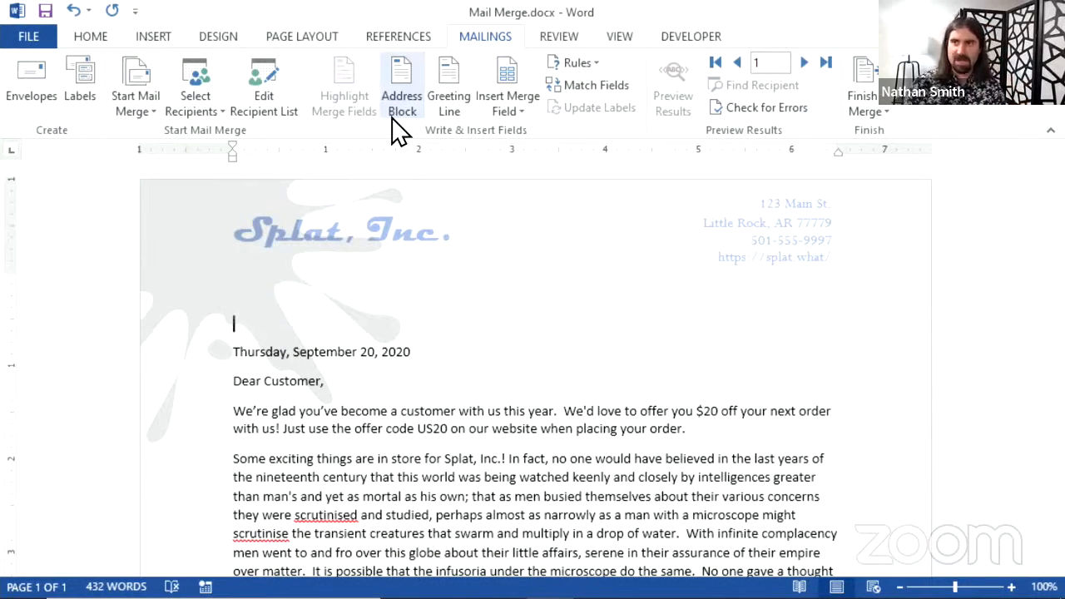
Start inserting an address block on the empty line above the date and examine the available recipient name formats.
left_click(402, 98)
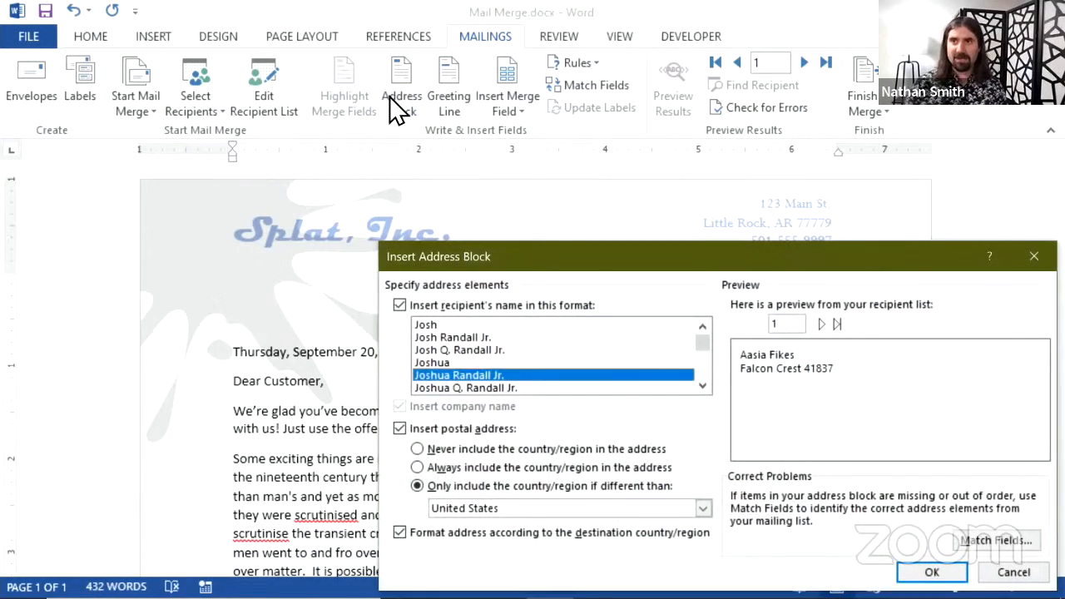
left_click_drag(426, 260, 254, 159)
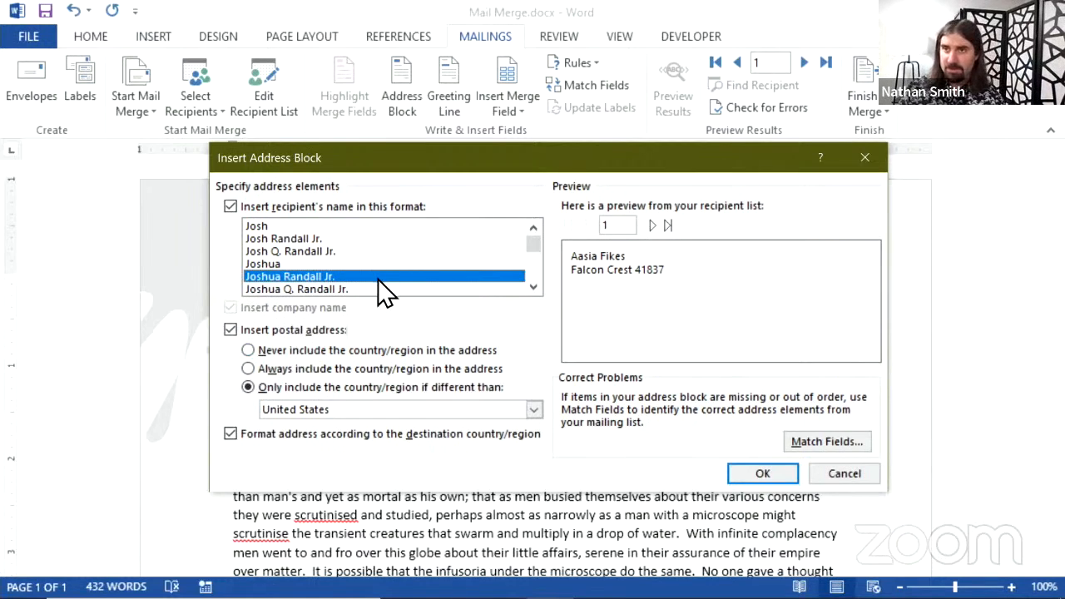
left_click(533, 286)
left_click(534, 286)
left_click(534, 286)
left_click(533, 286)
left_click(533, 286)
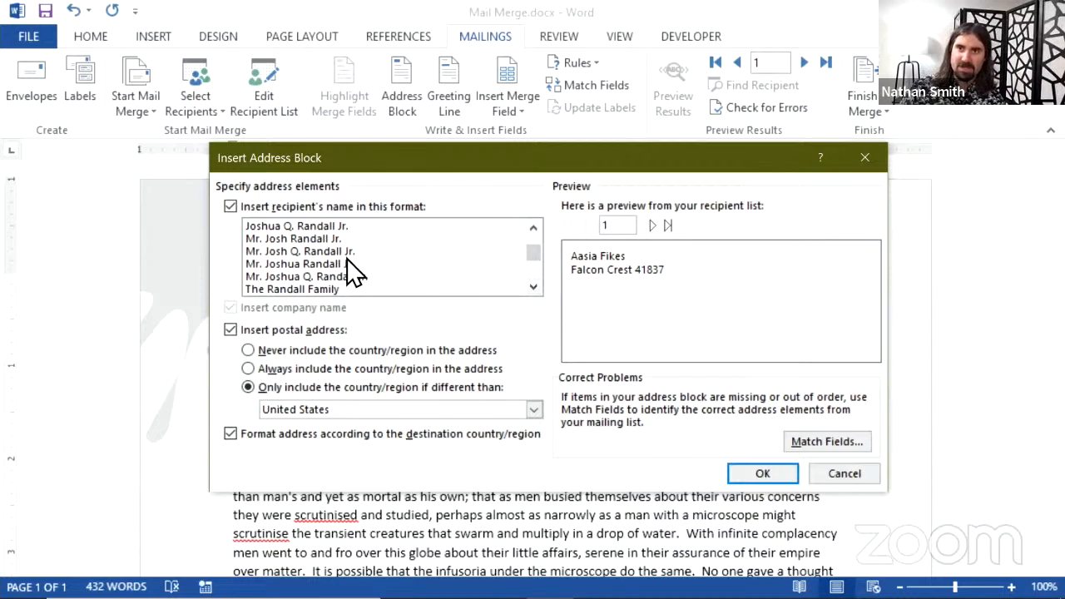
left_click(533, 287)
left_click(534, 287)
left_click(533, 286)
left_click(534, 286)
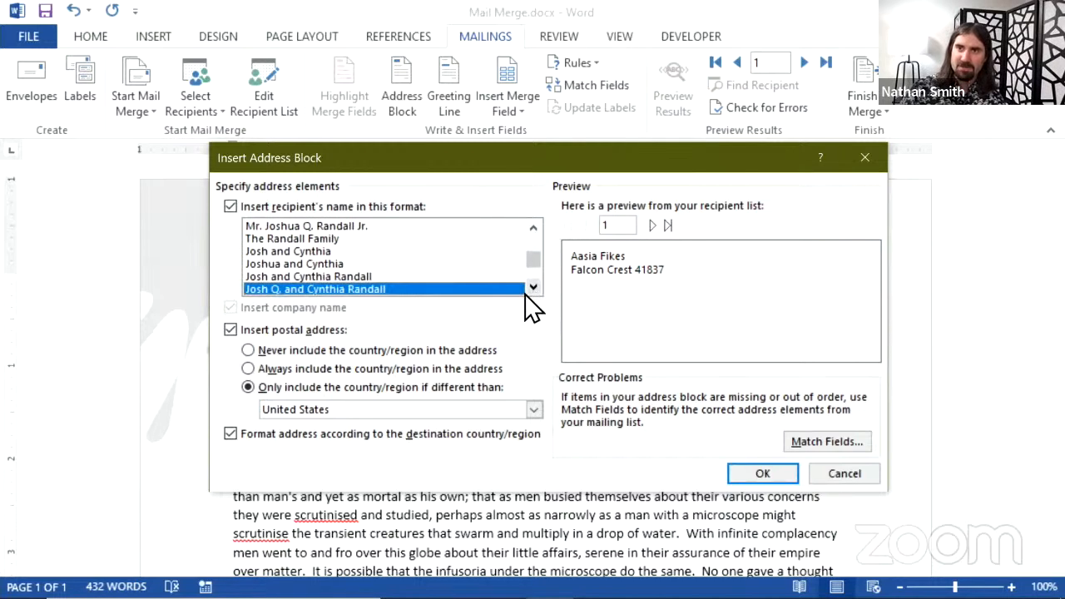
left_click(533, 288)
left_click(533, 288)
left_click(533, 288)
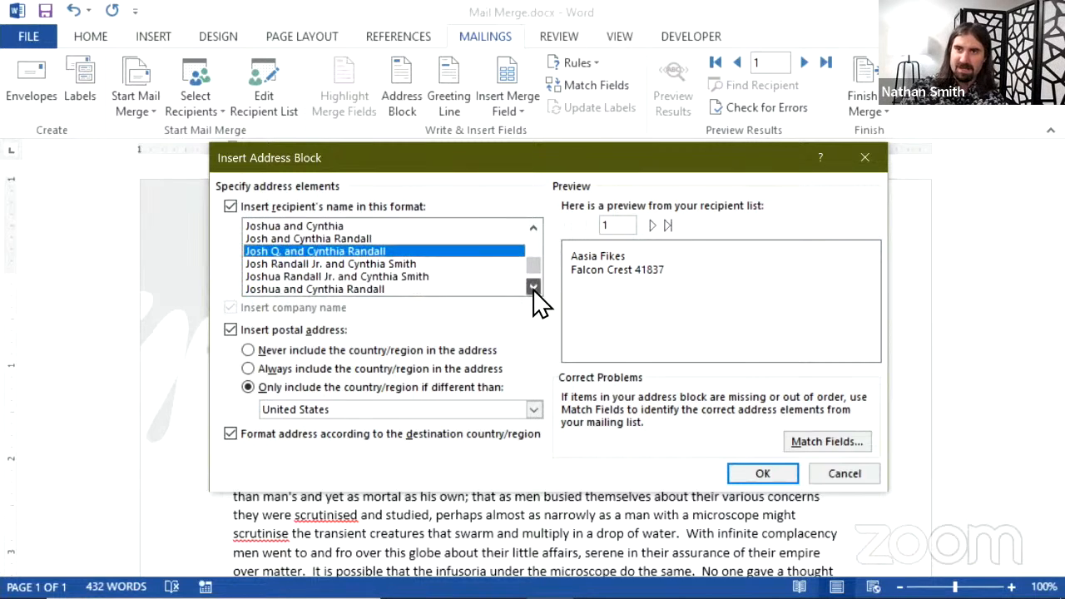
left_click(533, 288)
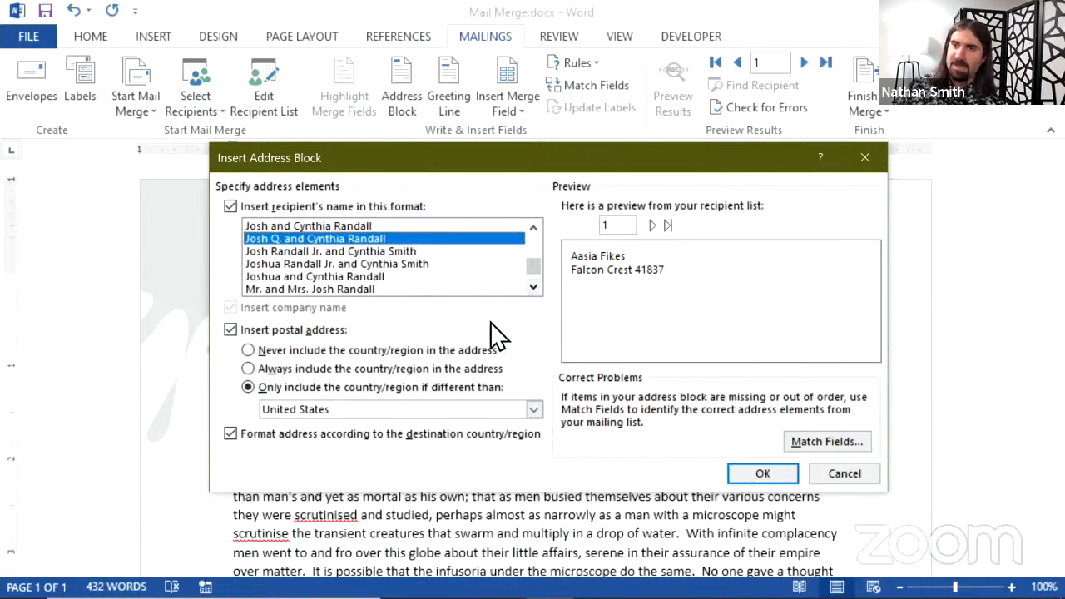
Set the address block's recipient name format to Joshua Randall Jr.
left_click(525, 264)
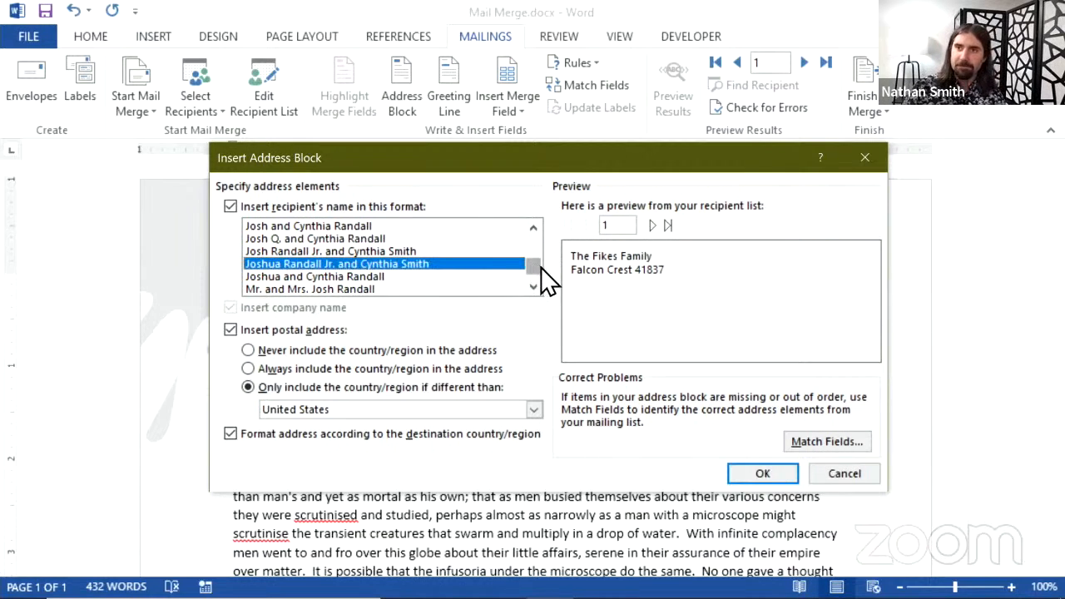
left_click_drag(540, 264, 551, 227)
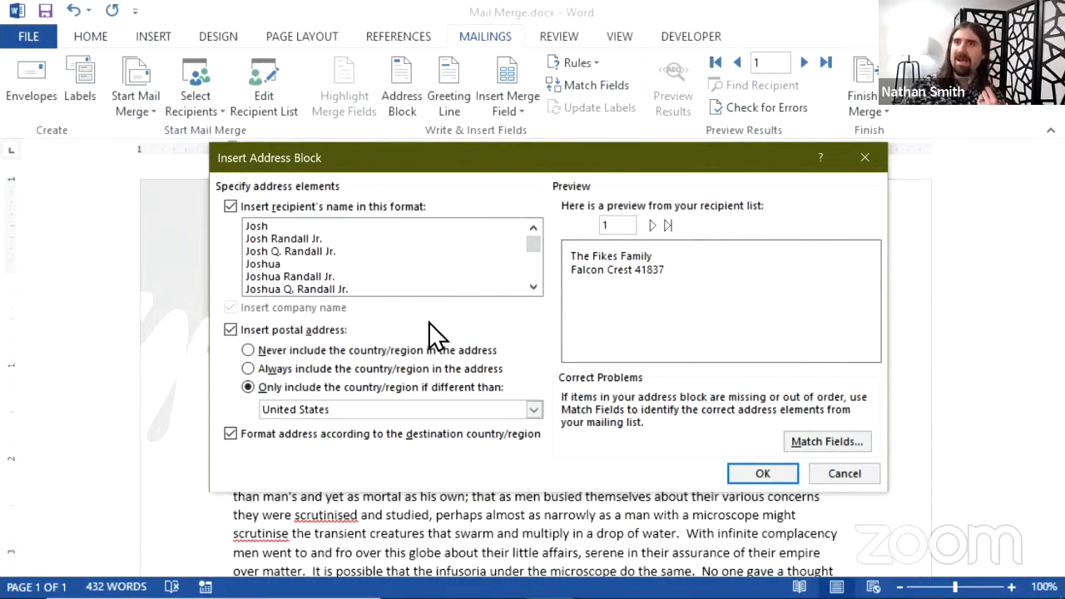
left_click(415, 276)
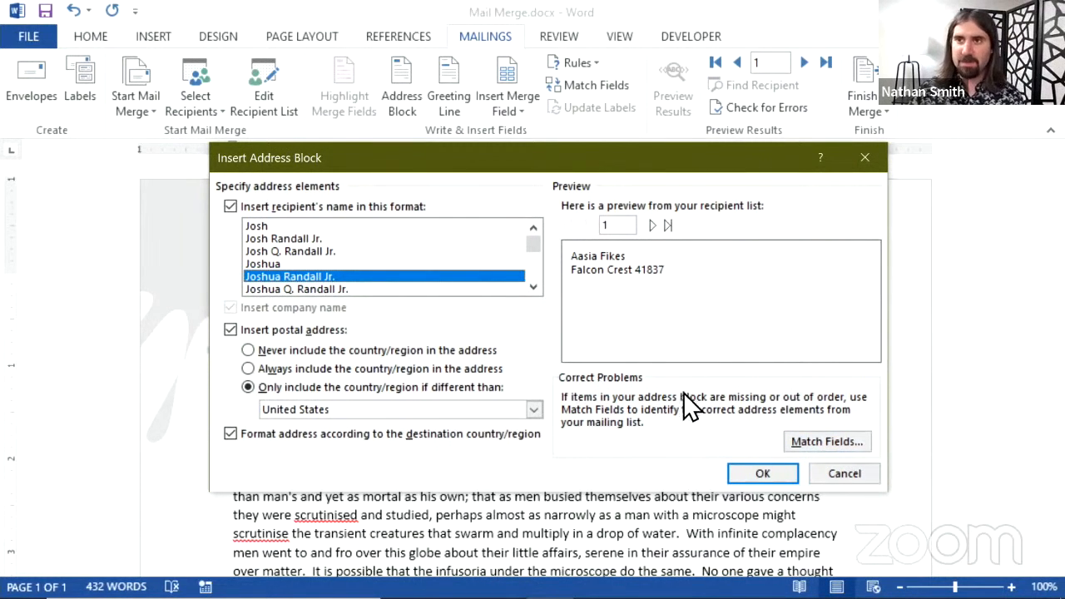
Open the address block's field matching and compare its required fields with the Order List column headings in Customer Orders.xlsx in Excel.
left_click(828, 442)
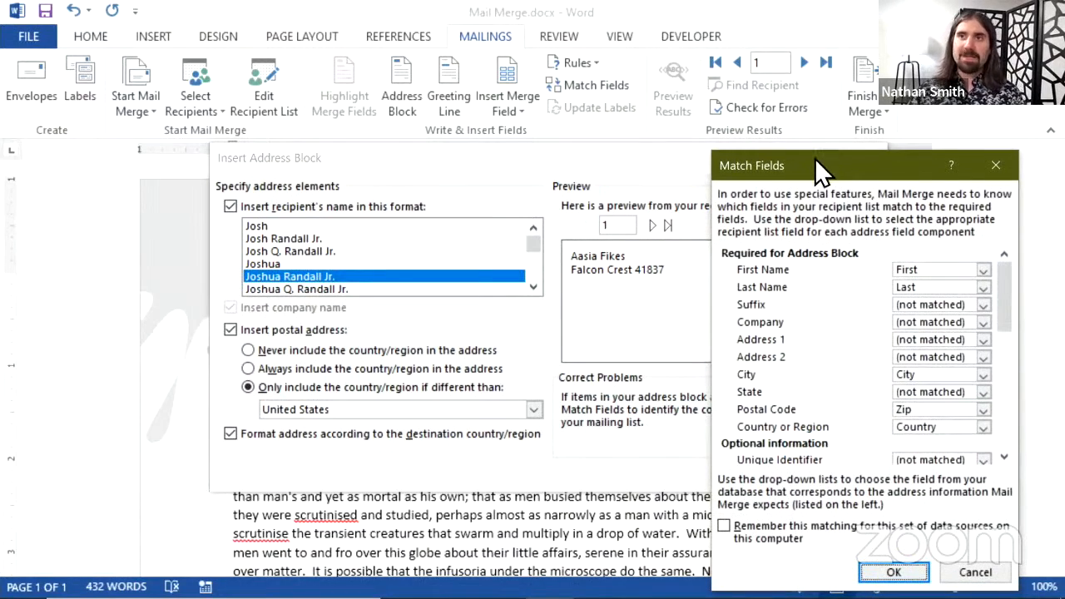
left_click_drag(812, 163, 820, 82)
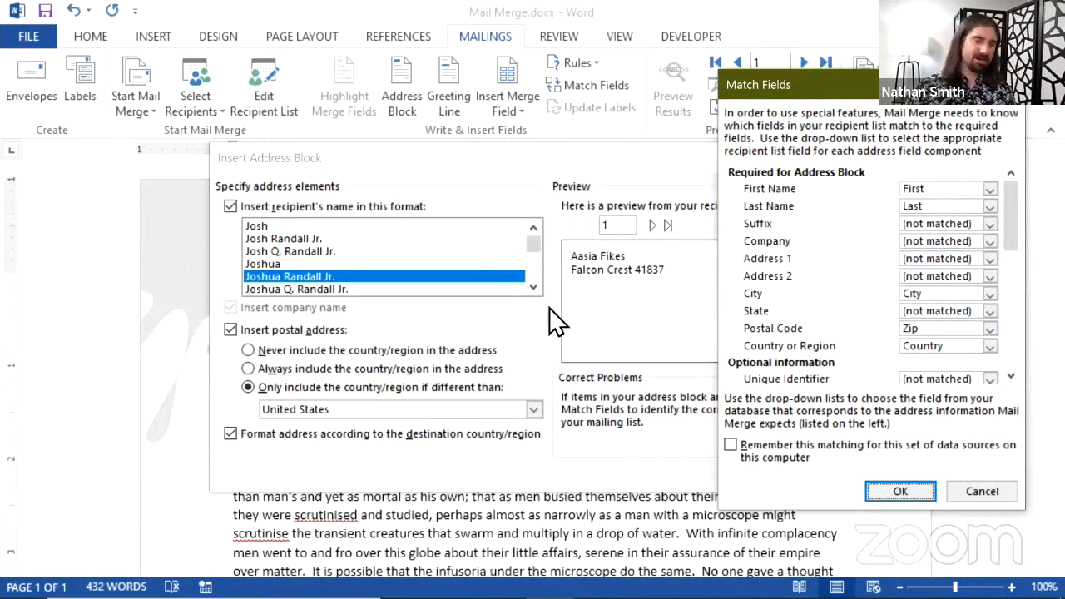
key("alt+Tab")
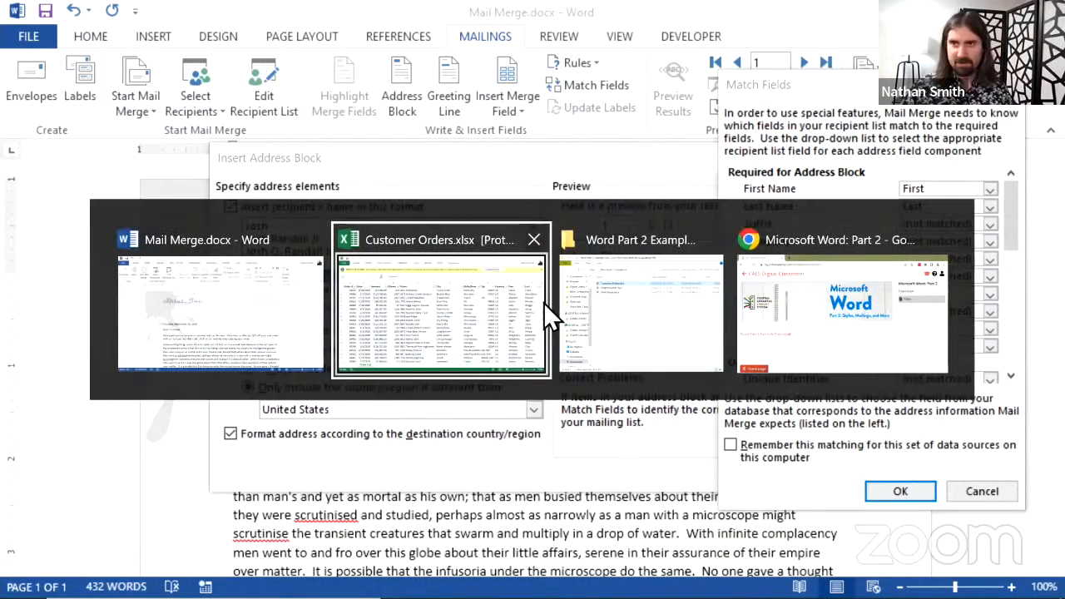
left_click(533, 336)
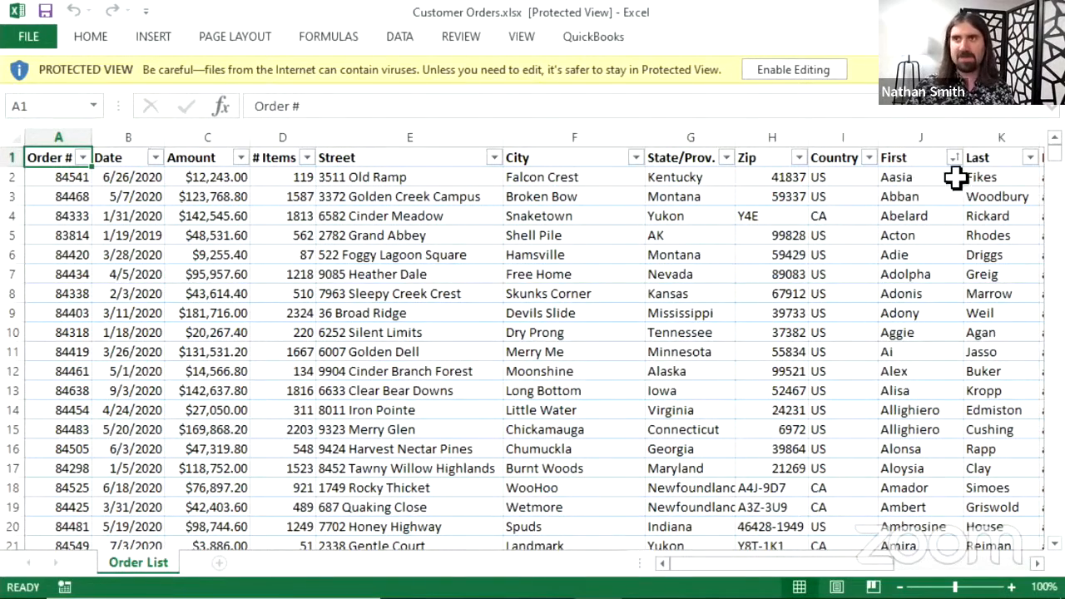
key("alt+Tab")
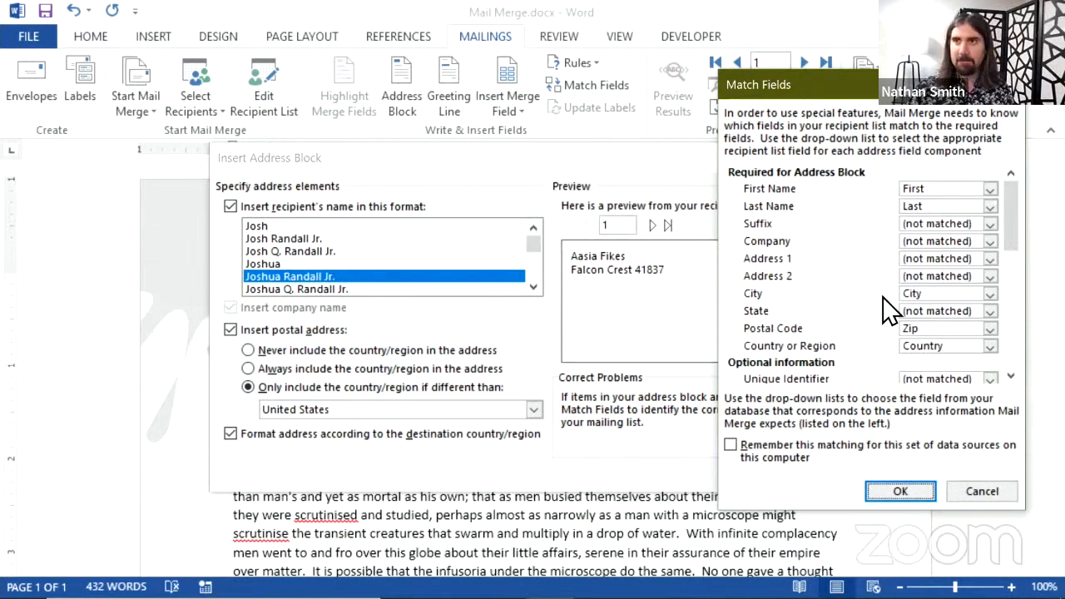
key("alt+Tab")
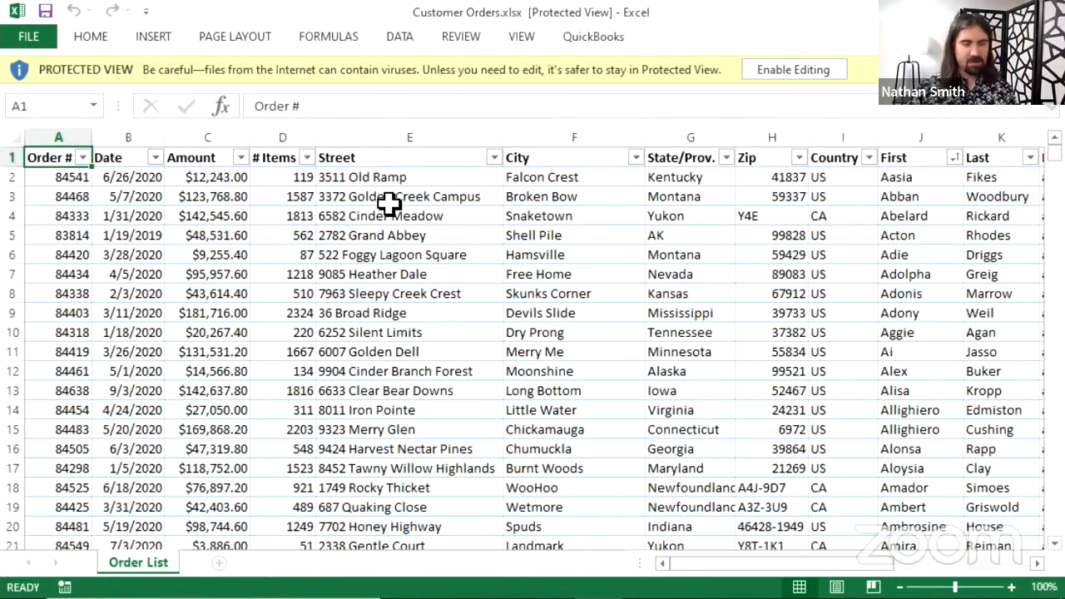
key("alt+Tab")
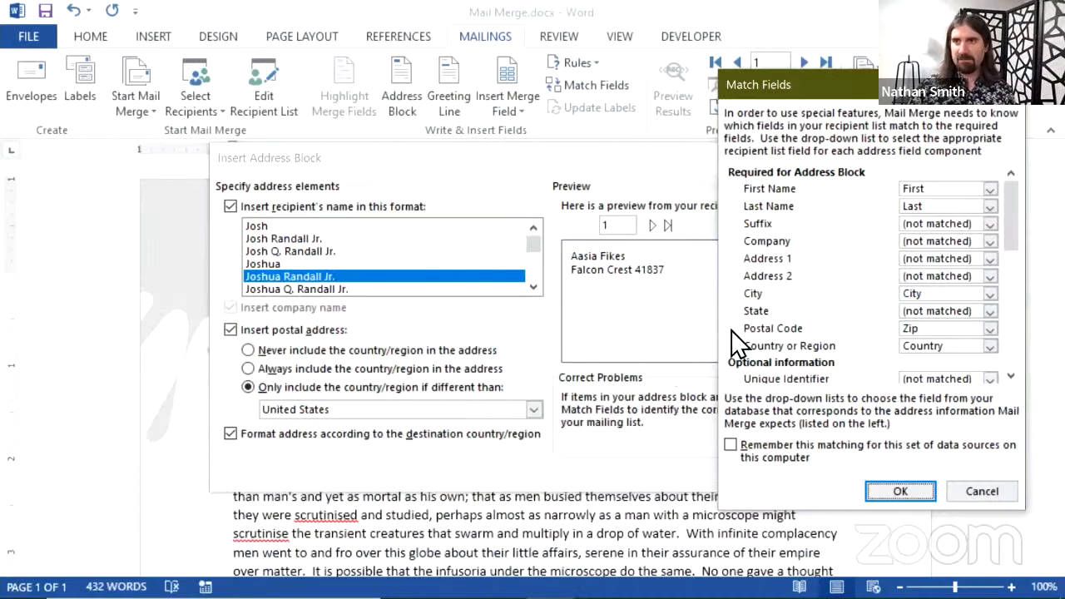
Match Address 1 to Street and State to State/Prov#, and insert the address block above the letter's date.
left_click(917, 260)
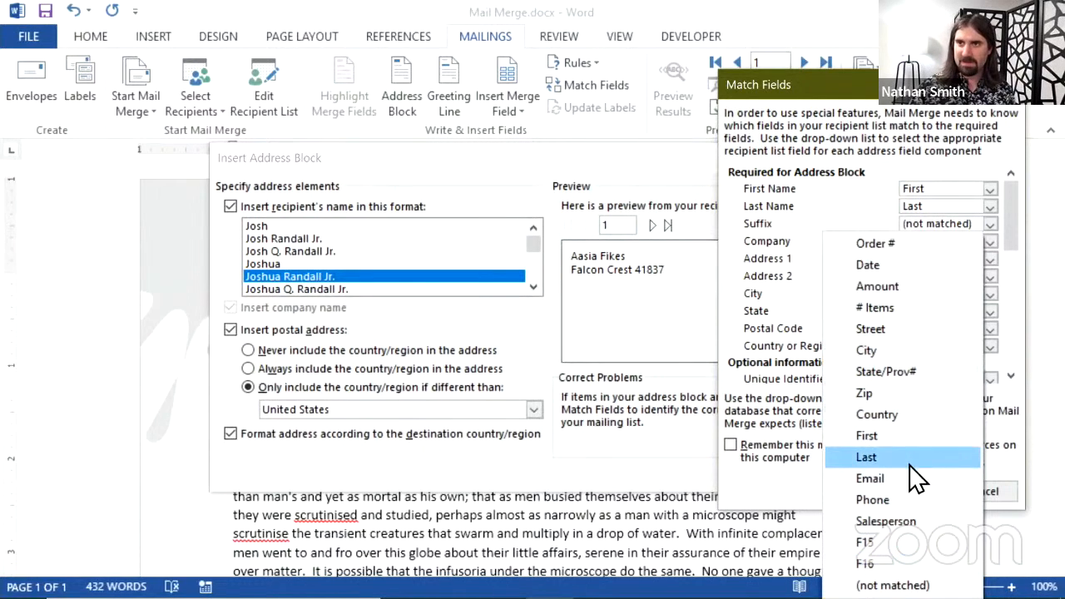
left_click(885, 326)
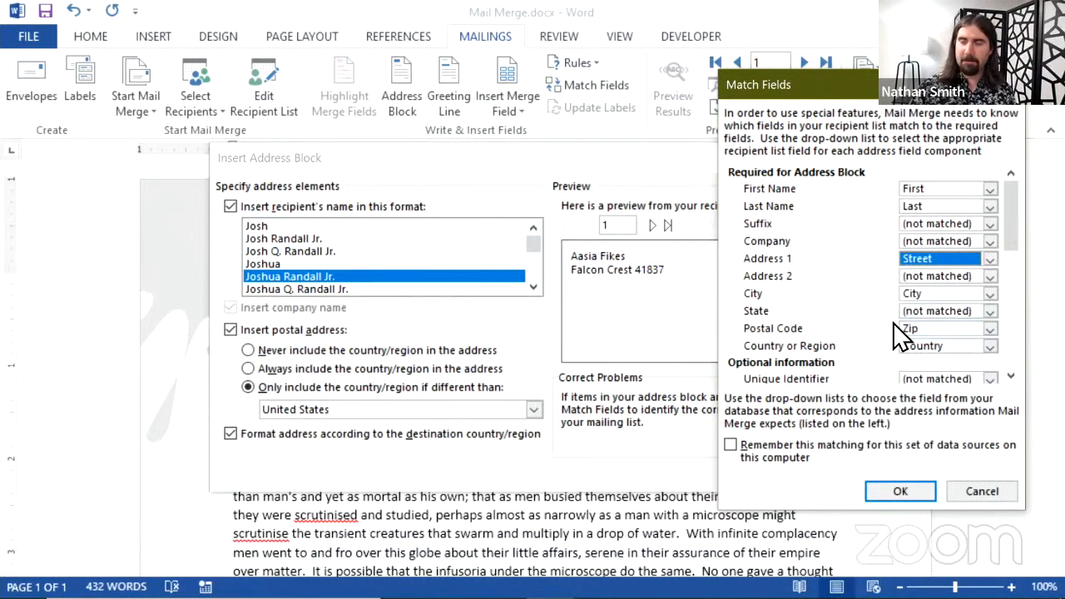
left_click(941, 313)
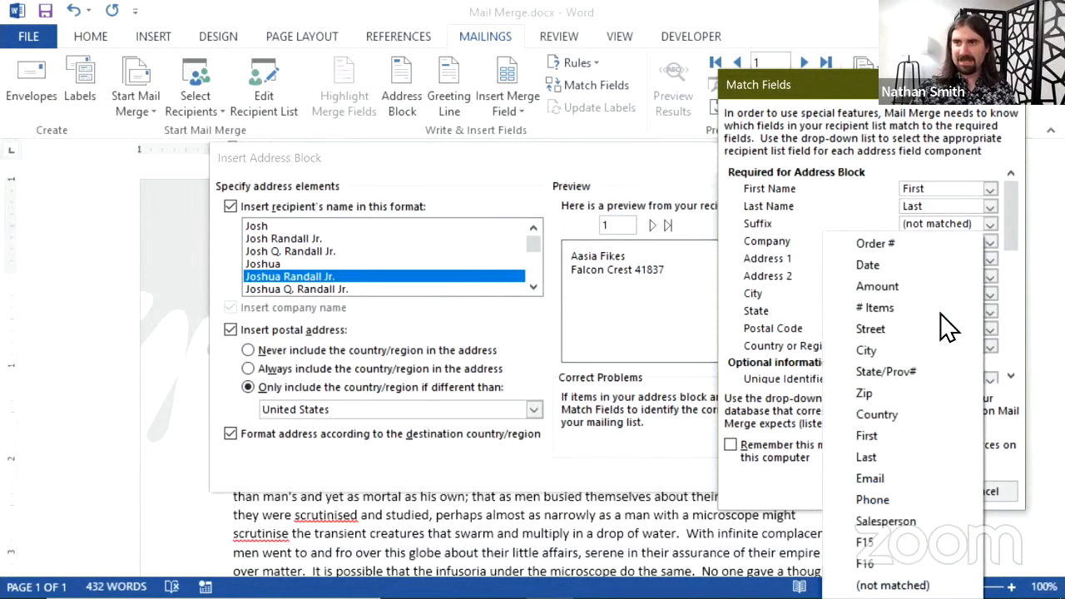
left_click(913, 372)
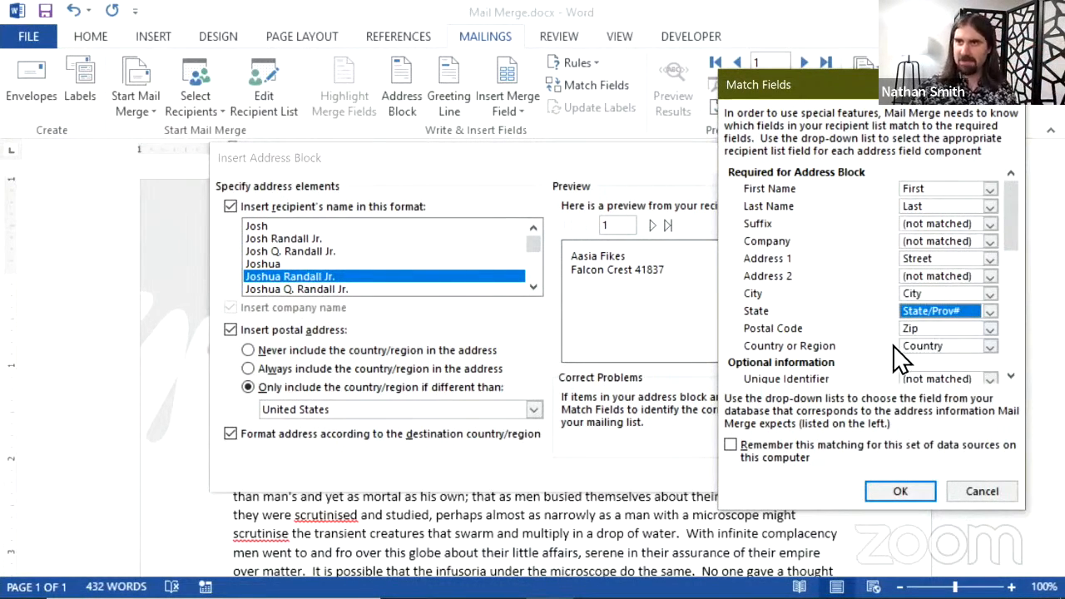
scroll(893, 346, "down", 3)
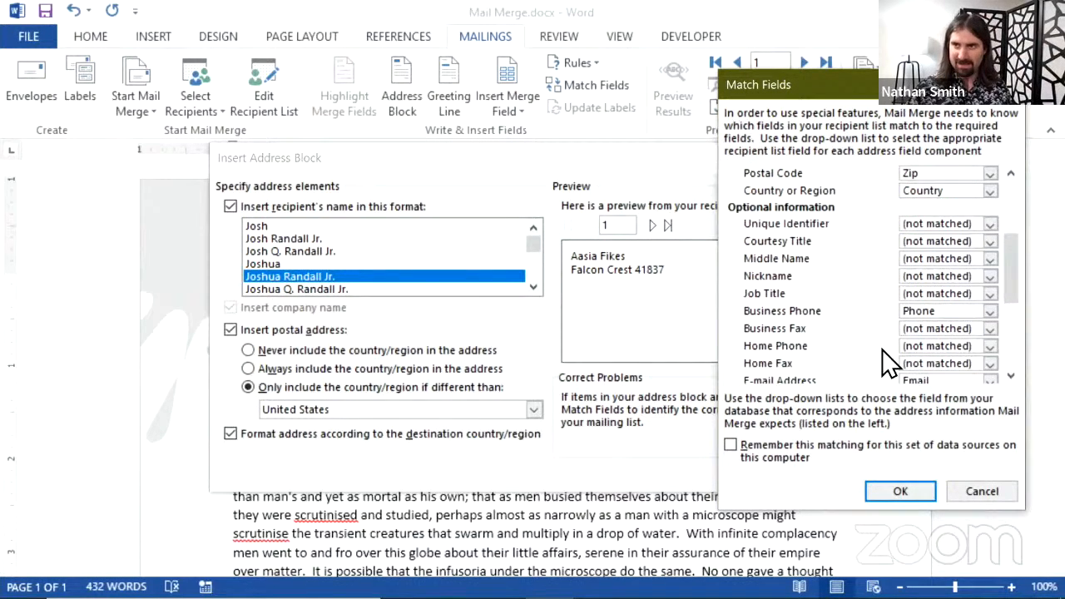
scroll(887, 367, "down", 2)
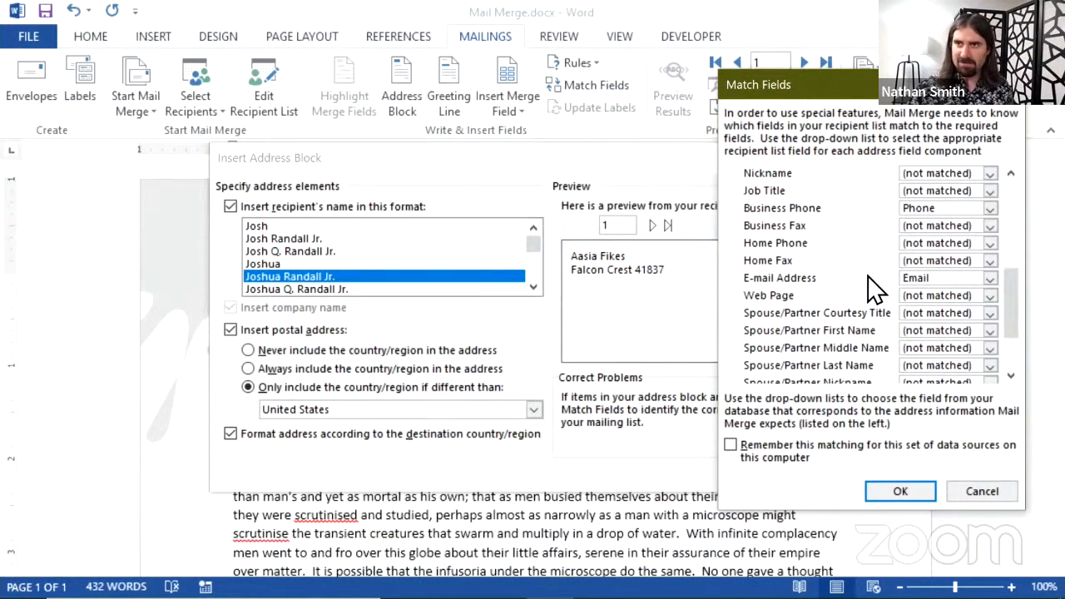
scroll(876, 246, "up", 4)
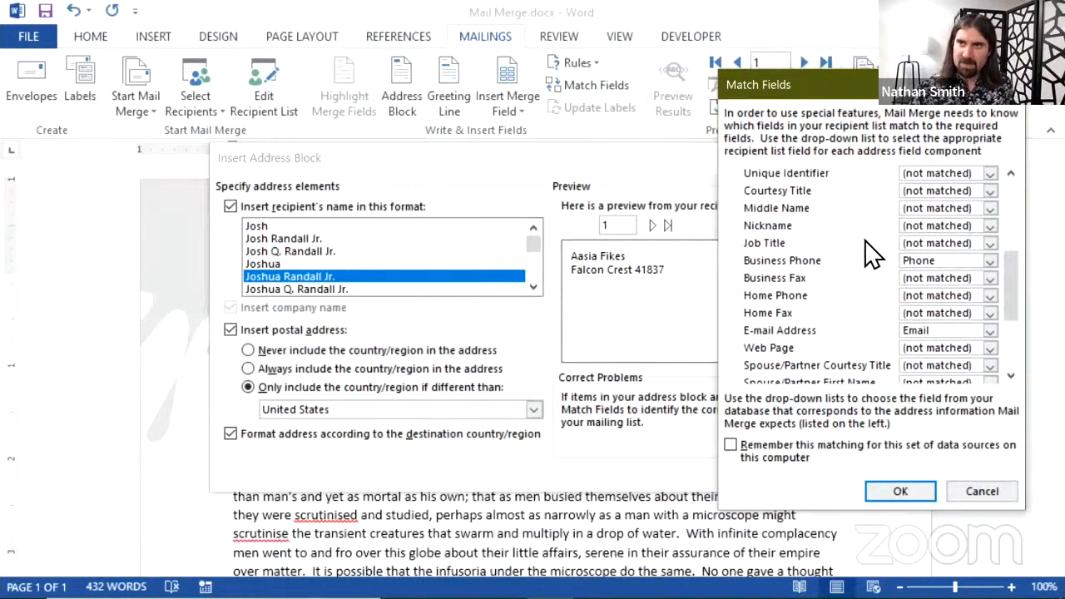
scroll(874, 258, "down", 4)
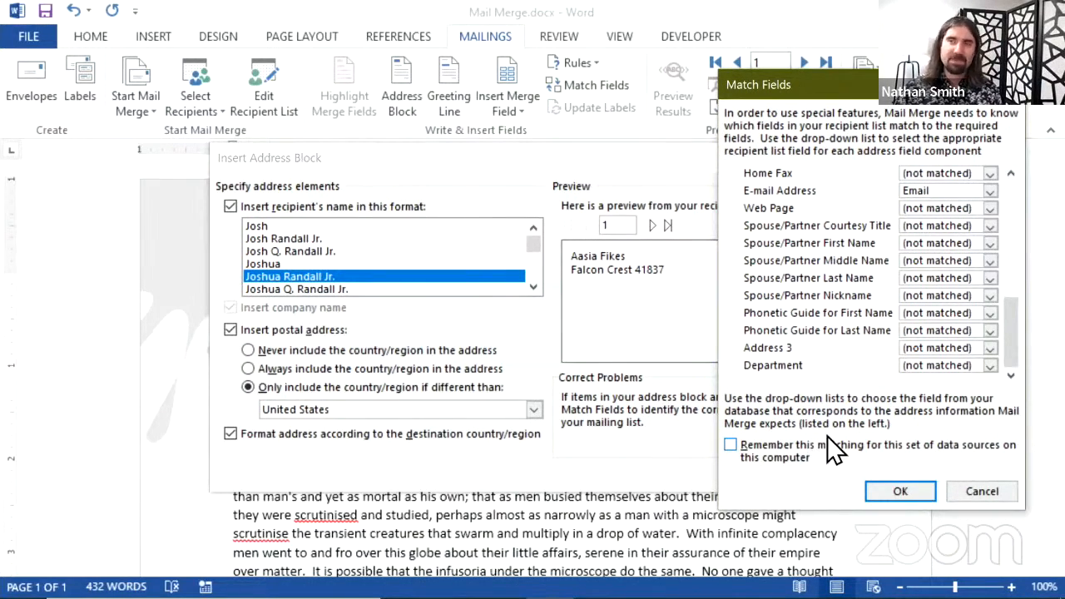
left_click(898, 493)
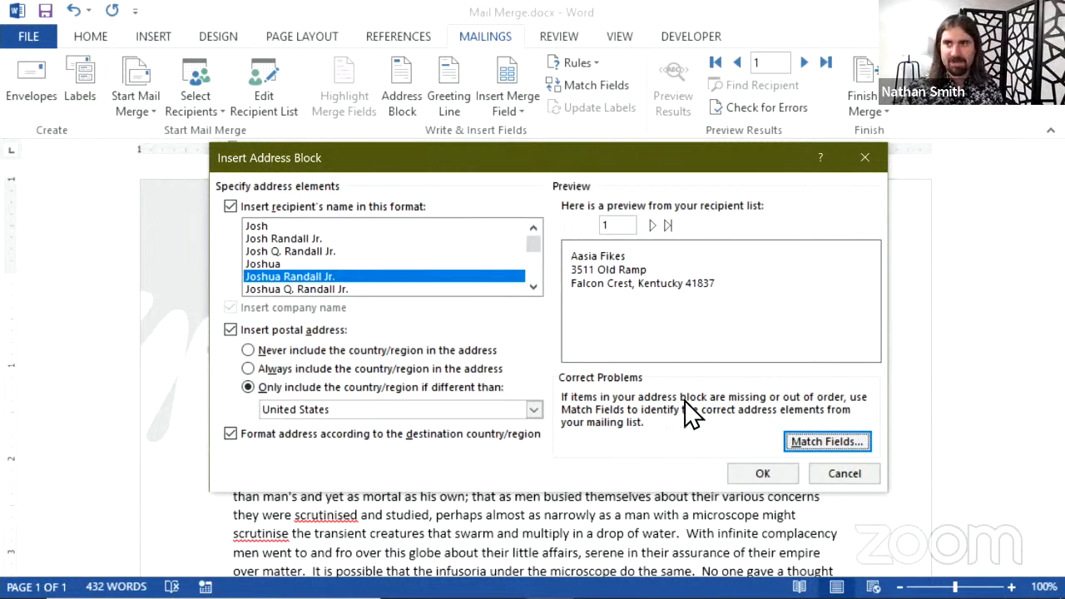
left_click(753, 476)
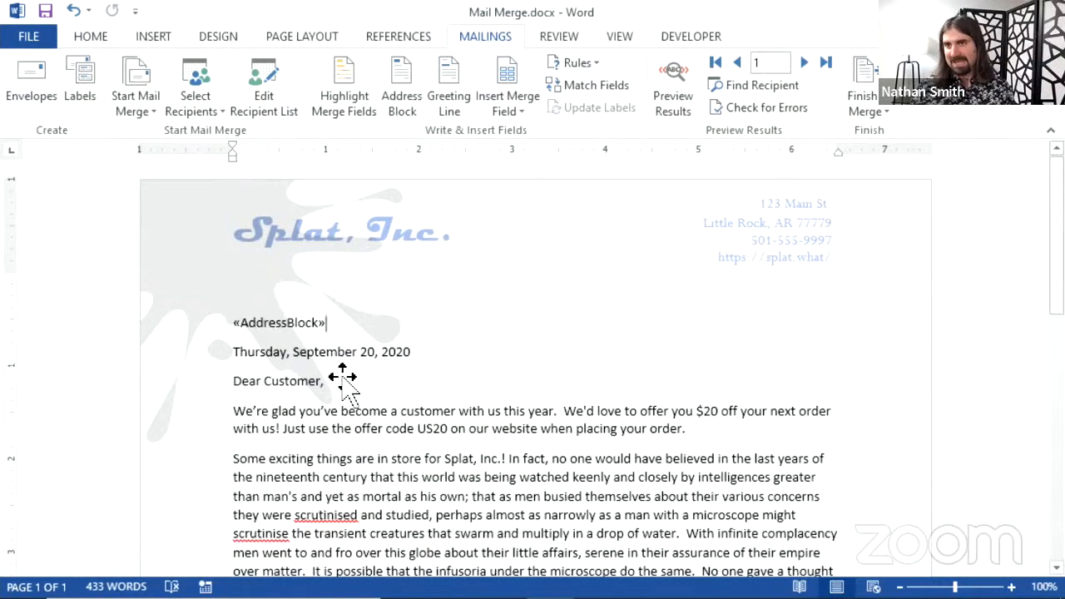
Delete the "Dear Customer," text below the date, leaving that line empty.
scroll(276, 409, "down", 3)
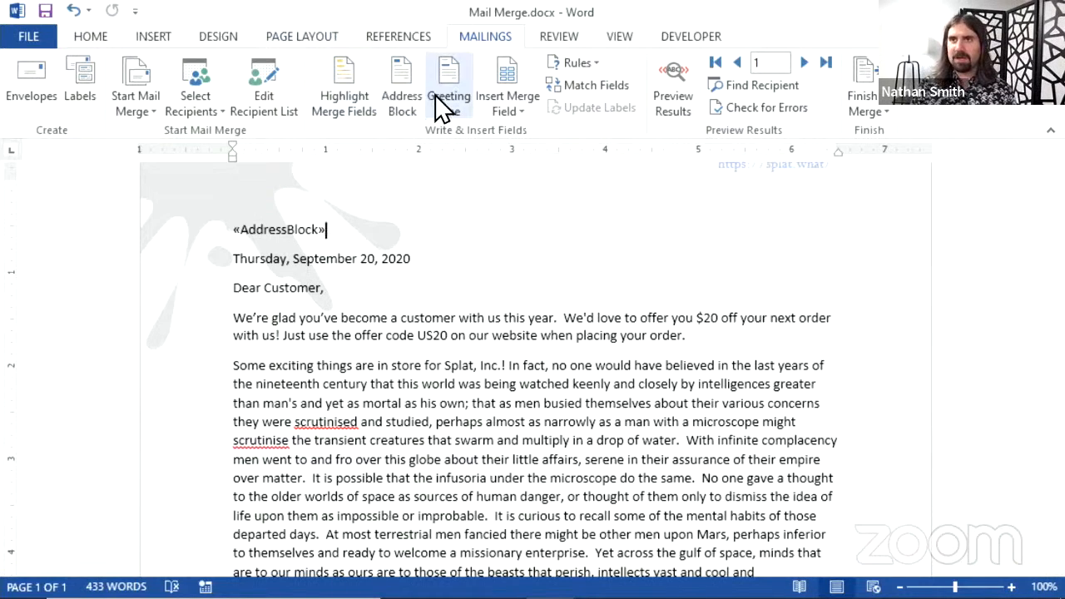
left_click(345, 281)
left_click(309, 286)
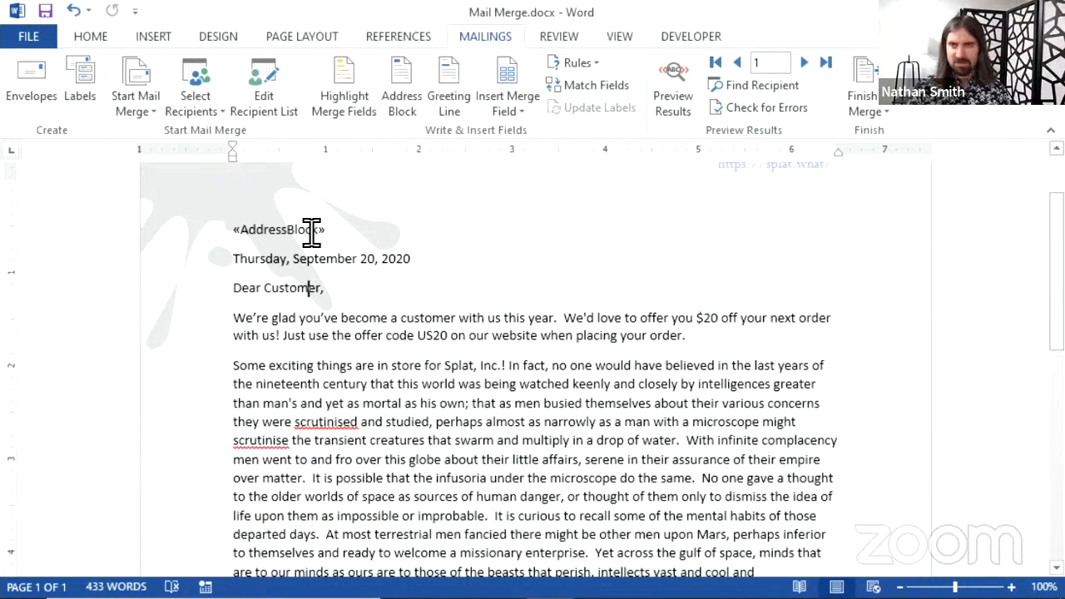
key("Delete")
key("Delete")
key("Delete")
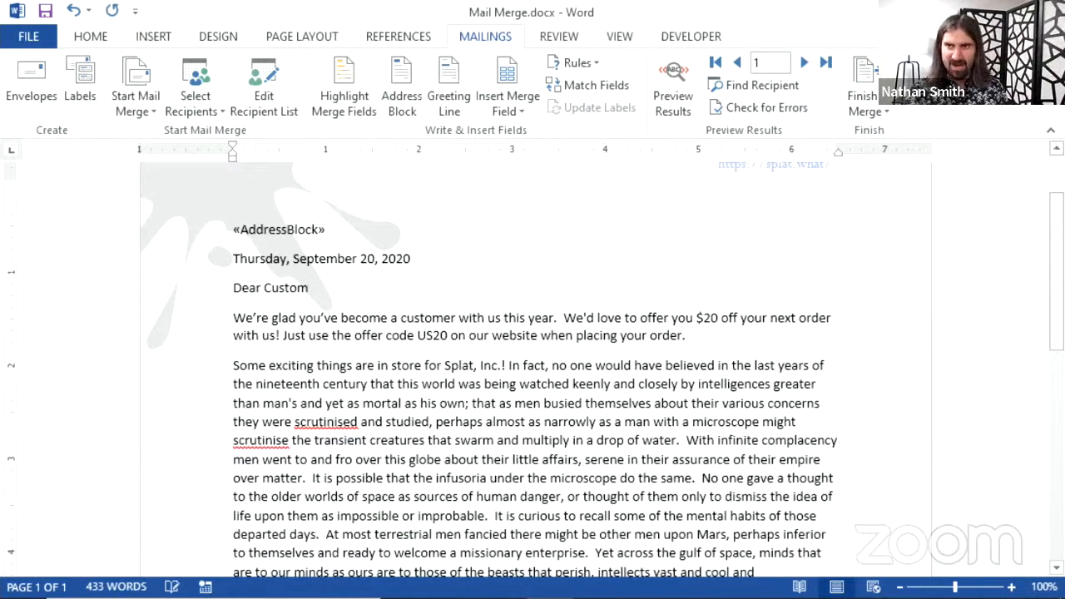
key("BackSpace")
key("BackSpace")
key("BackSpace")
key("BackSpace")
key("BackSpace")
key("BackSpace")
key("BackSpace")
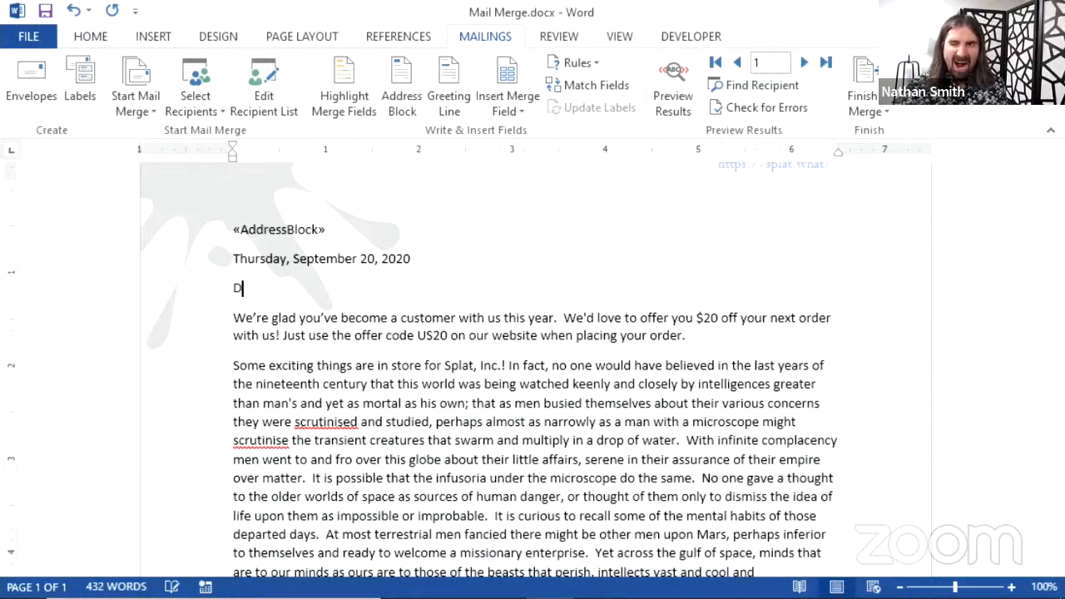
key("BackSpace")
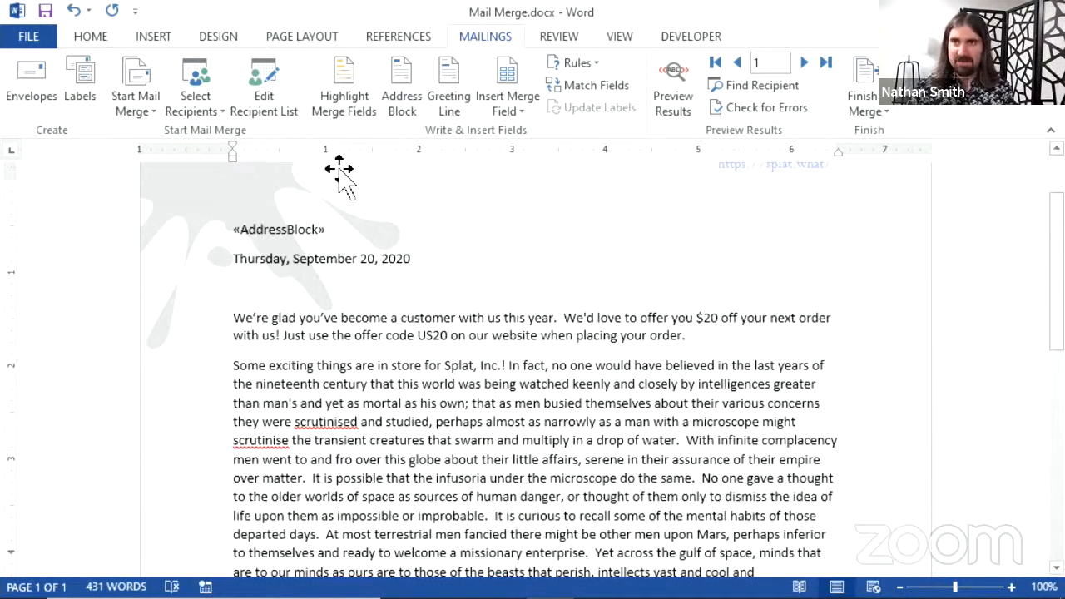
Start inserting a greeting line on the empty line, using Dear, the Joshua Randall Jr. name format and a comma.
left_click(445, 116)
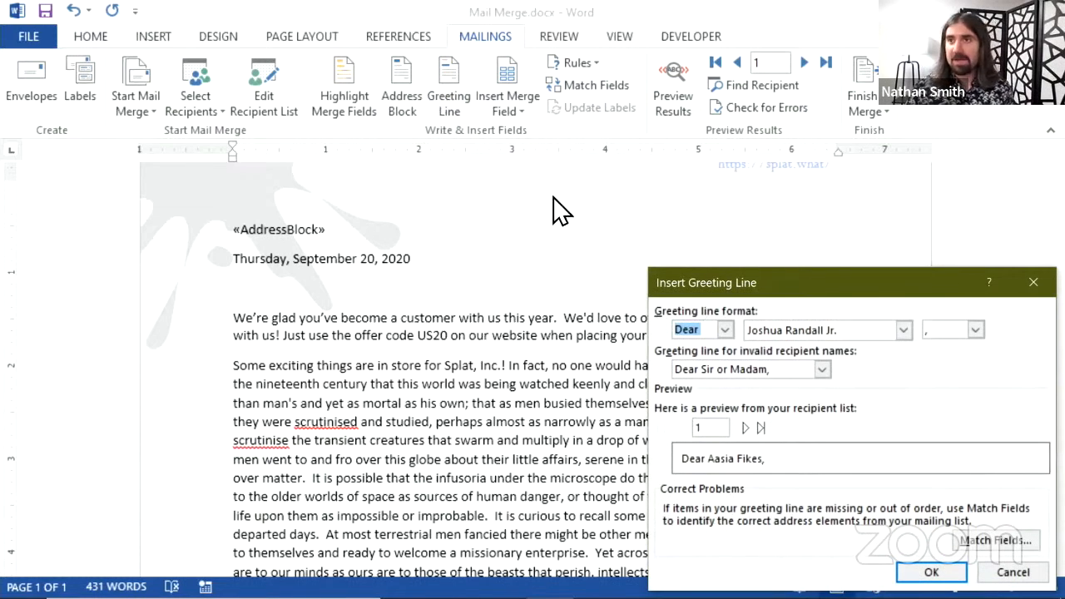
left_click_drag(696, 272, 508, 175)
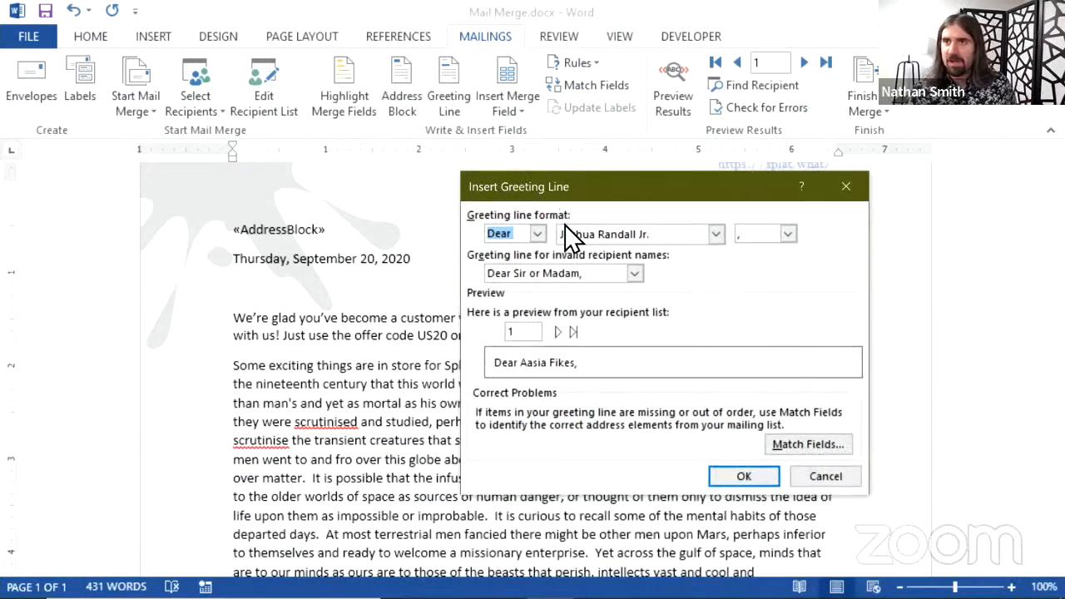
left_click(623, 233)
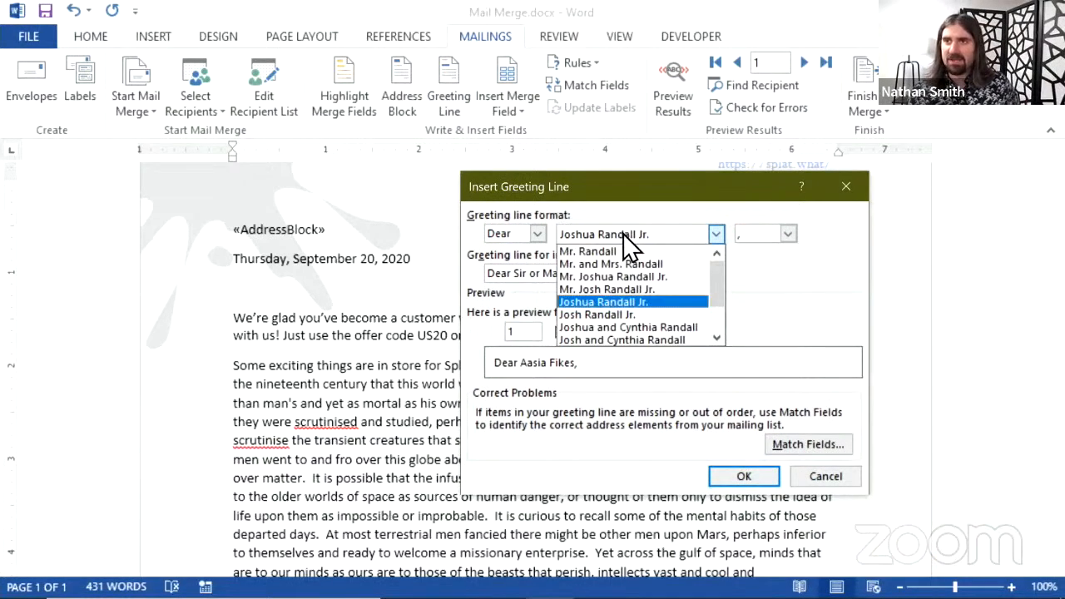
left_click(650, 302)
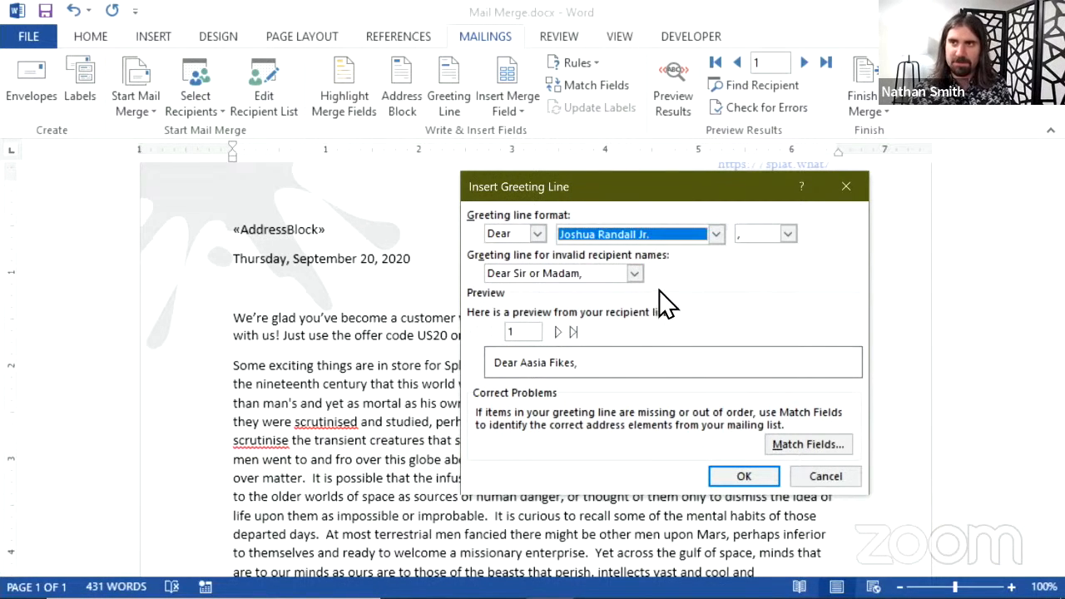
left_click(738, 233)
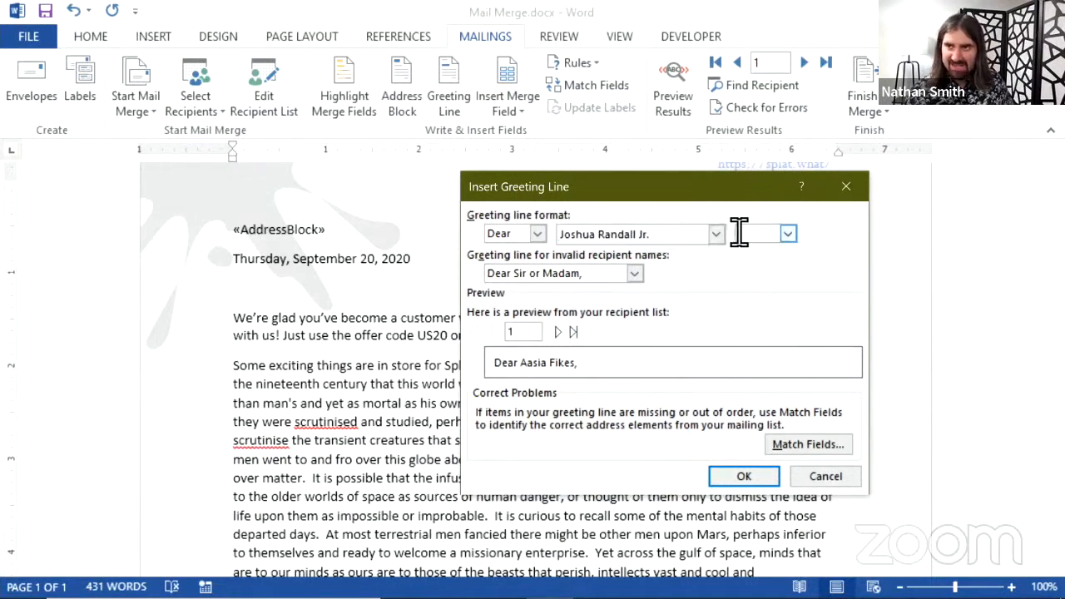
left_click(788, 234)
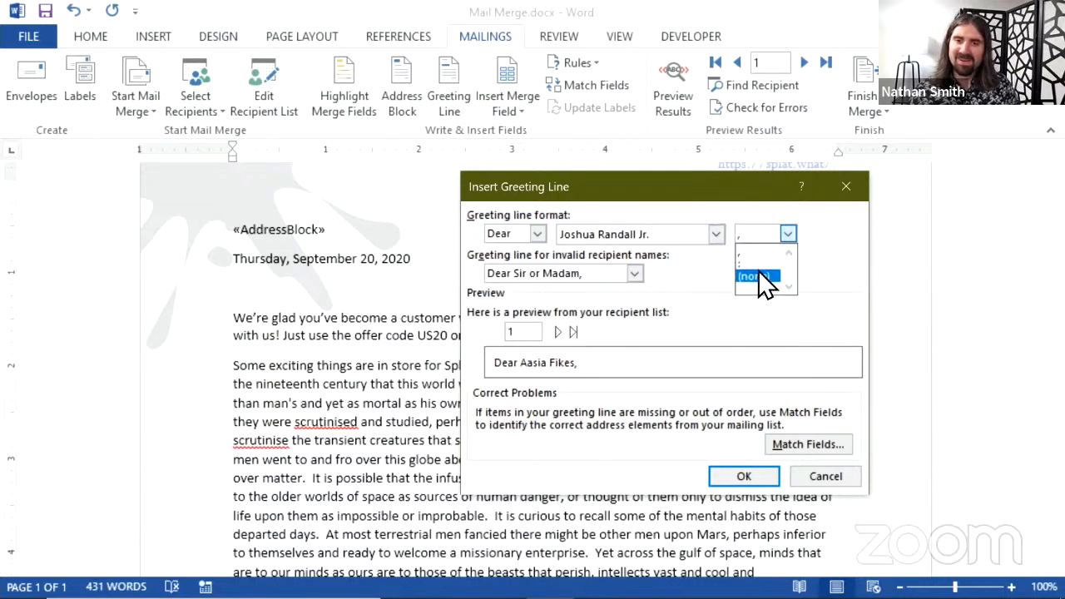
left_click(863, 272)
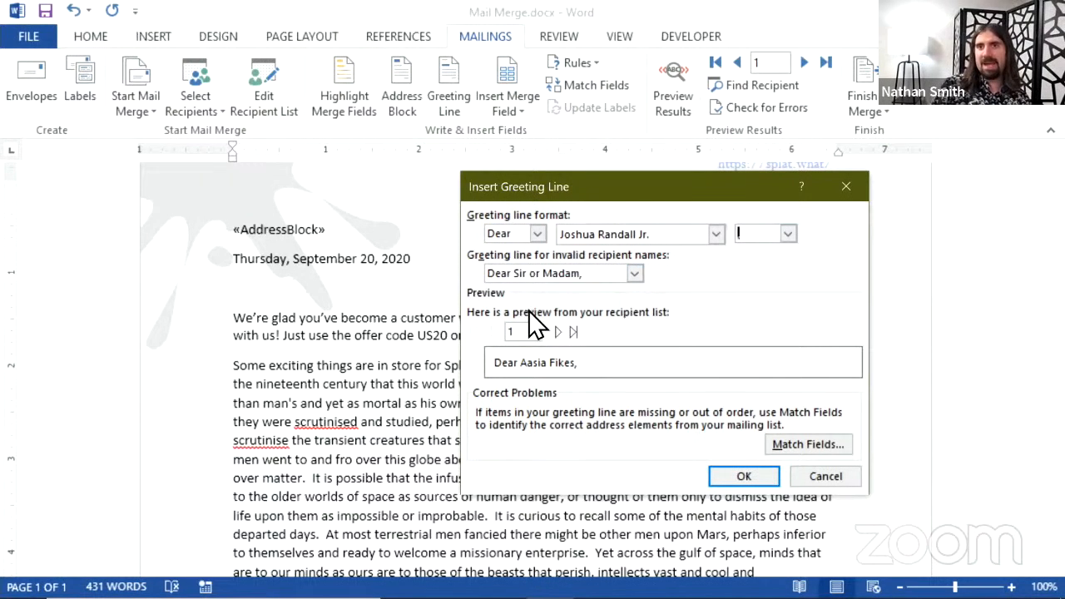
Preview the greeting for several recipients and insert the greeting line below the letter's date.
left_click(558, 332)
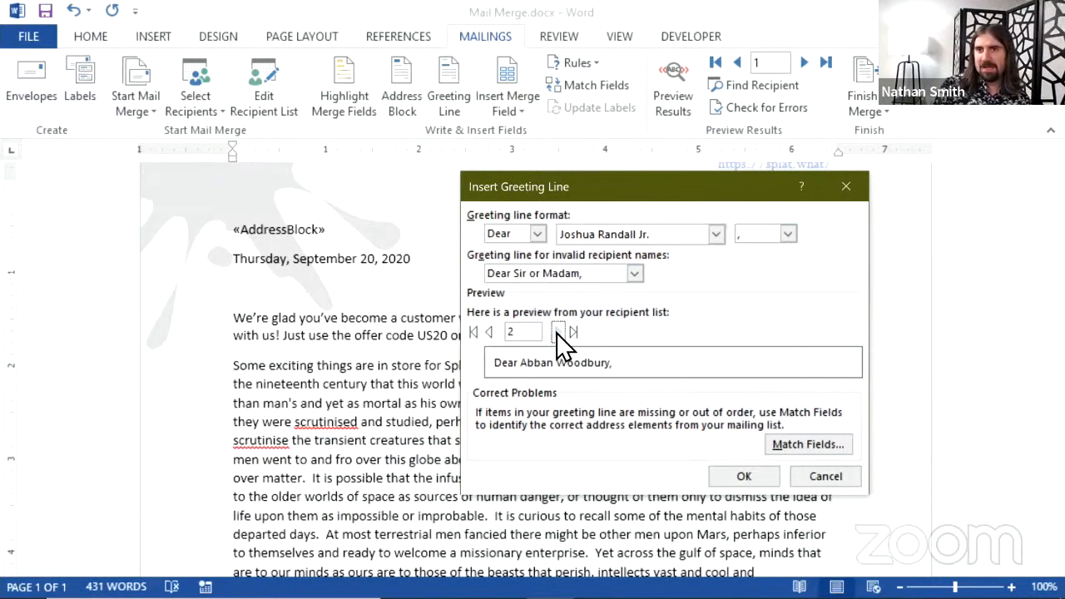
left_click(558, 333)
left_click(558, 333)
left_click(558, 332)
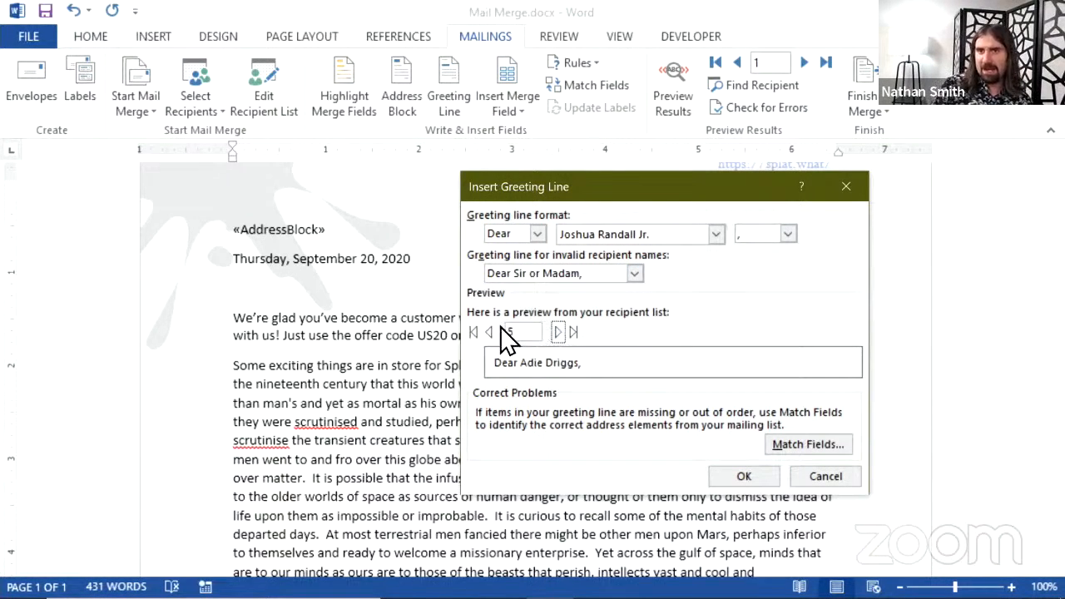
left_click(492, 332)
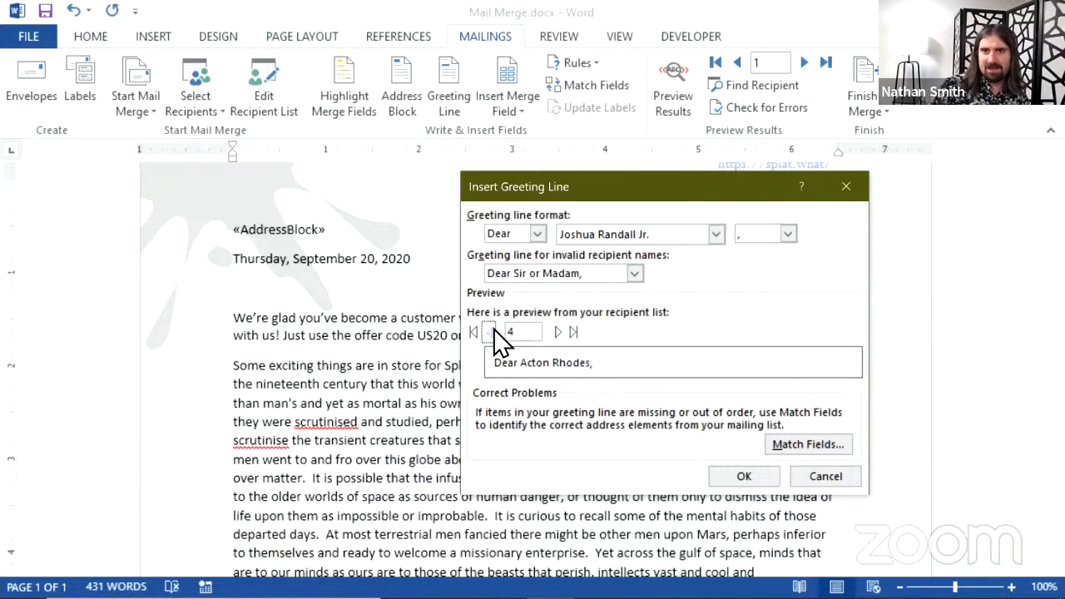
left_click(492, 331)
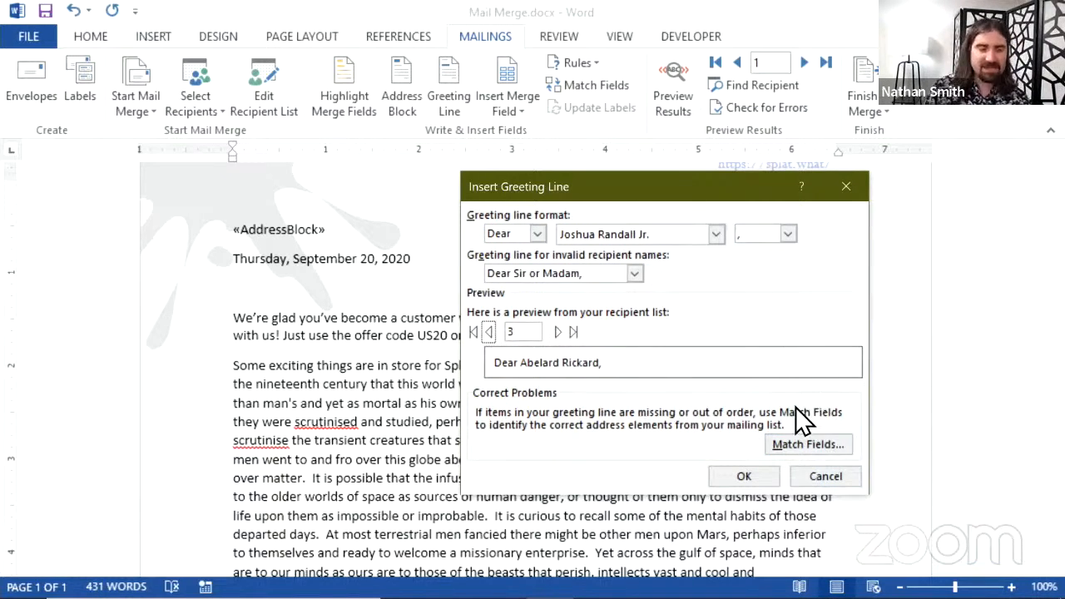
left_click(751, 473)
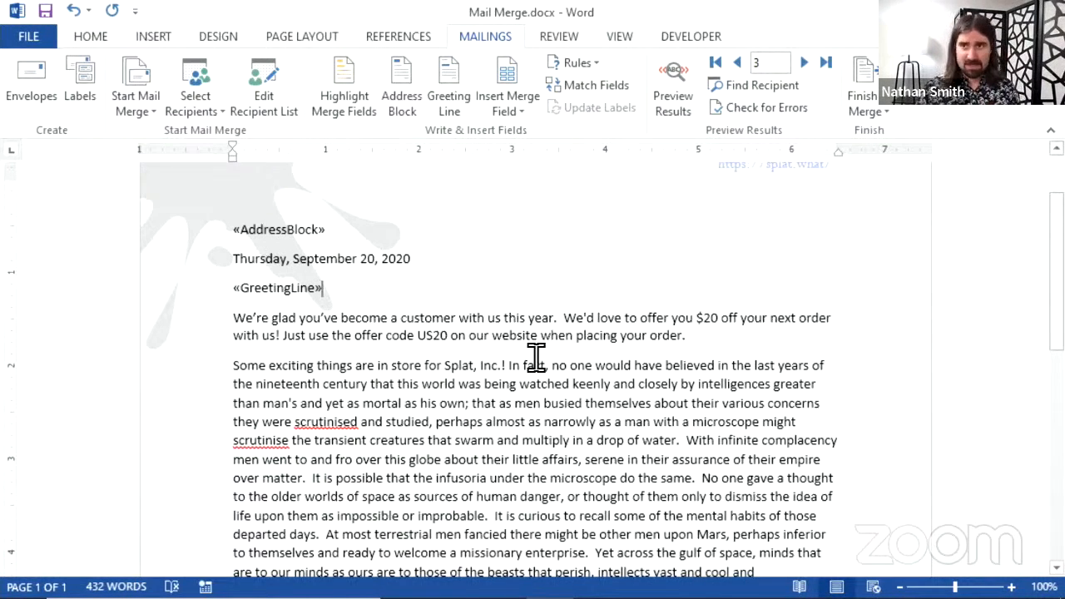
Switch to Customer Orders.xlsx in Excel and examine the order dates in the Order List.
mouse_move(416, 595)
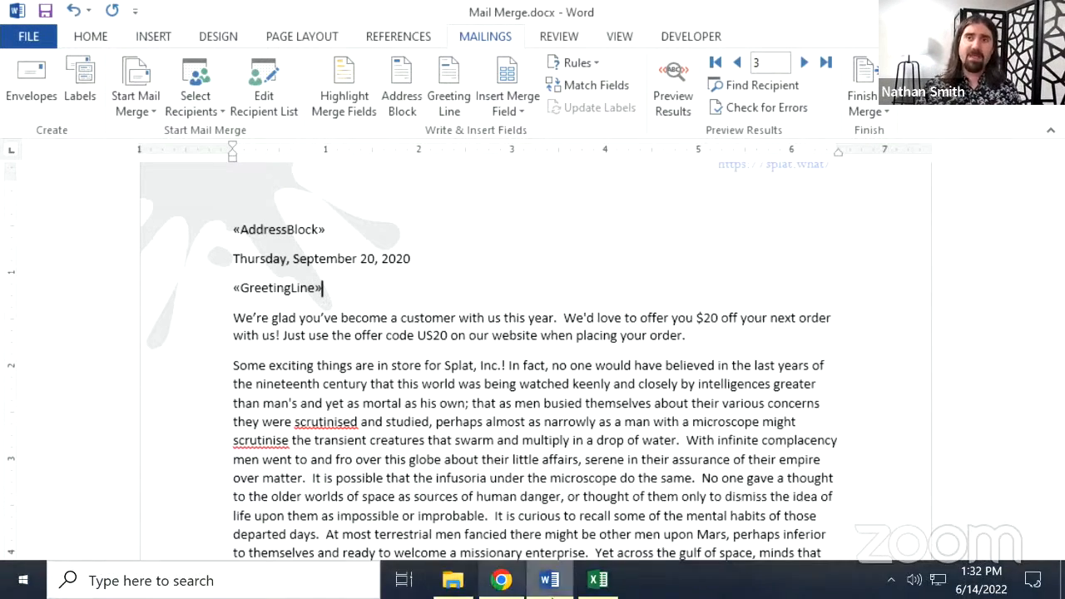
left_click(613, 580)
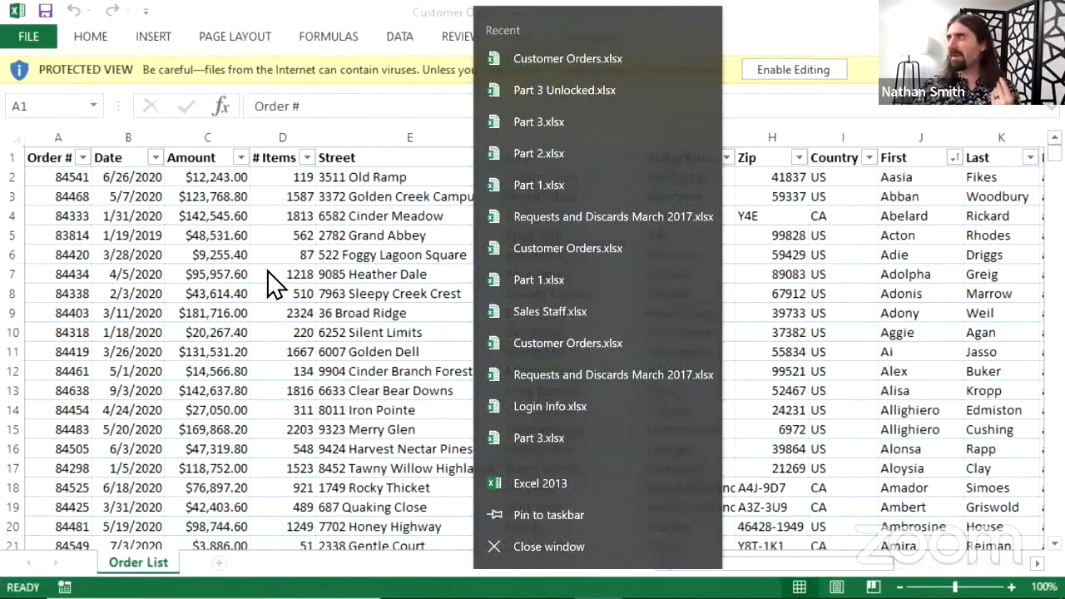
left_click(242, 263)
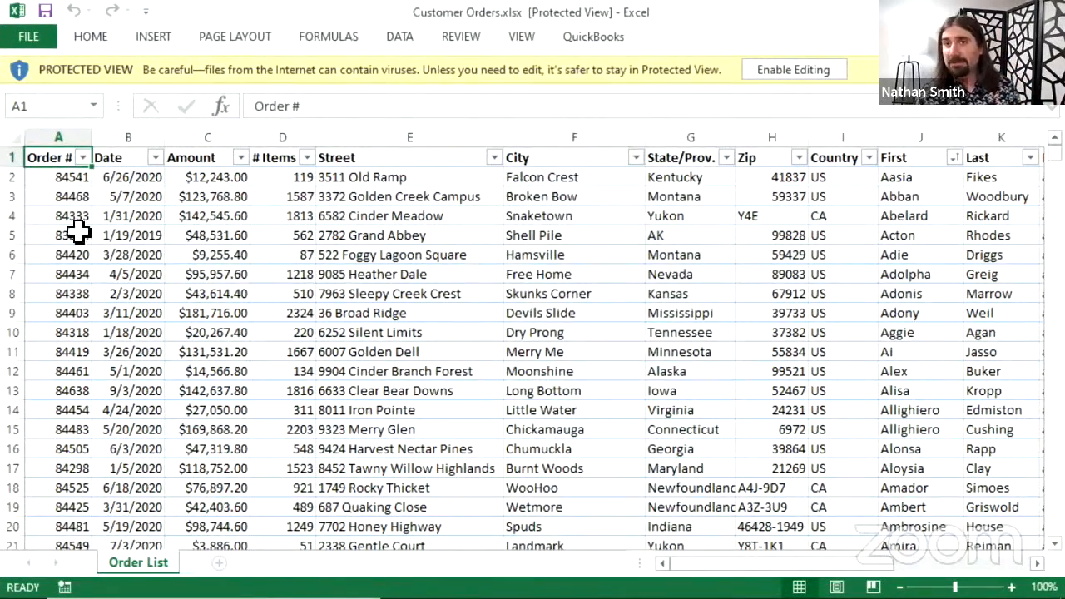
scroll(129, 273, "down", 6)
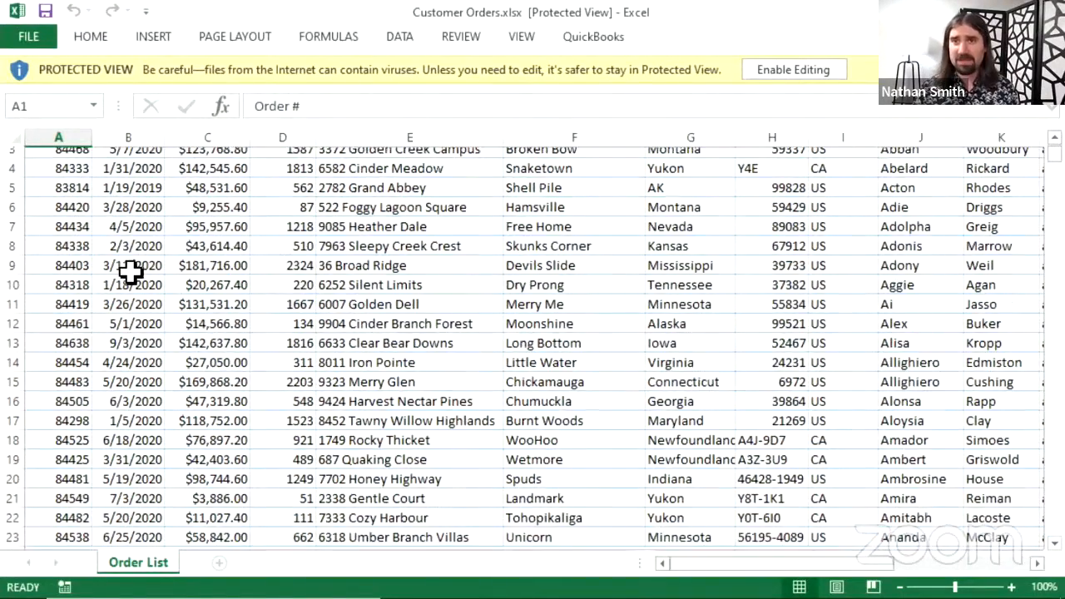
scroll(136, 298, "down", 20)
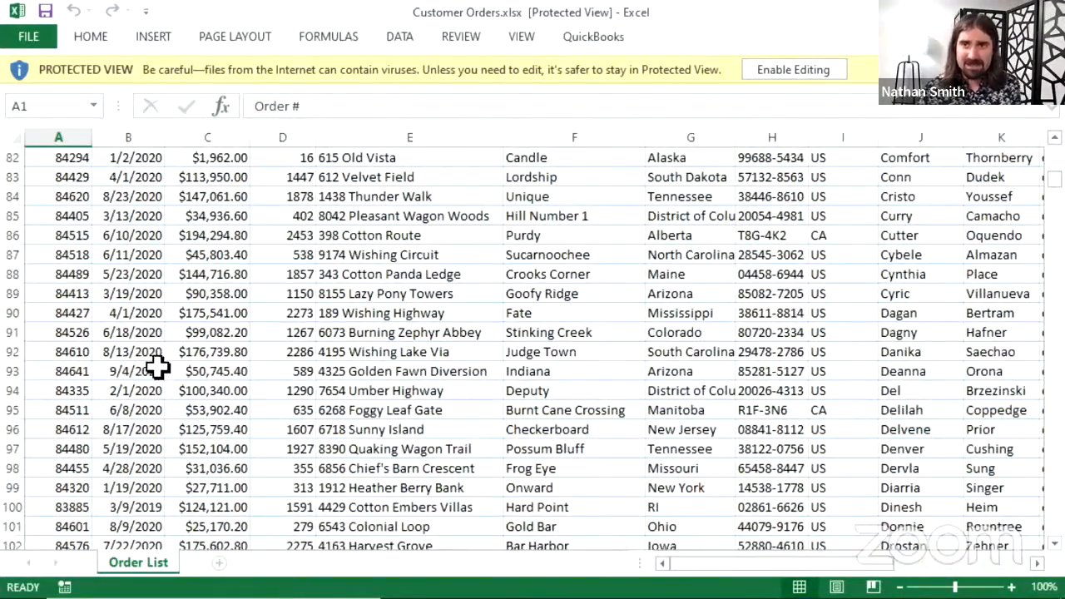
scroll(151, 375, "down", 4)
scroll(150, 383, "down", 3)
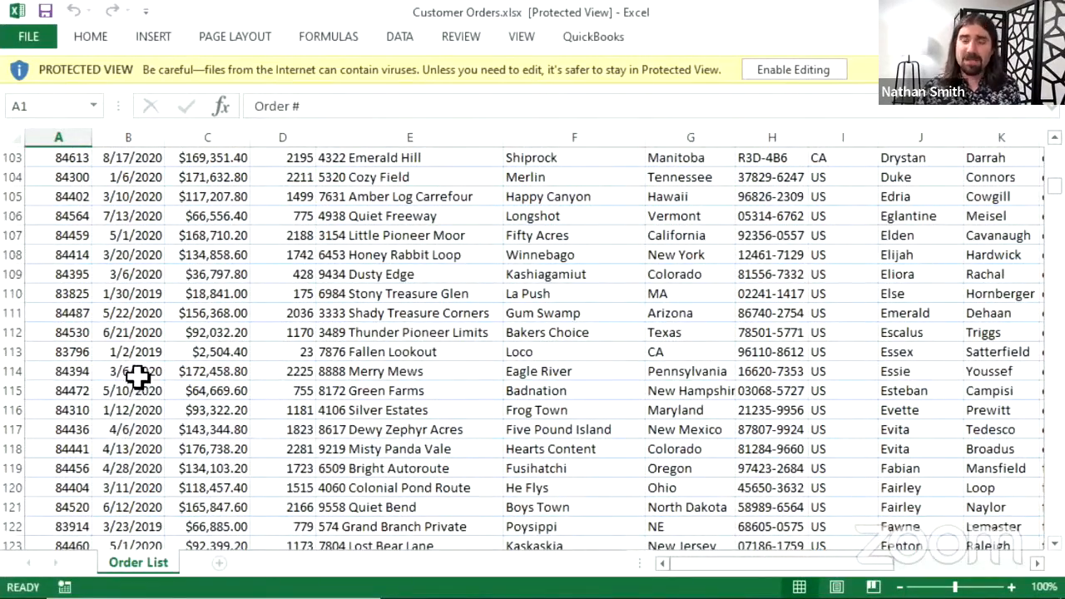
scroll(132, 372, "up", 5)
scroll(133, 374, "up", 9)
mouse_move(291, 580)
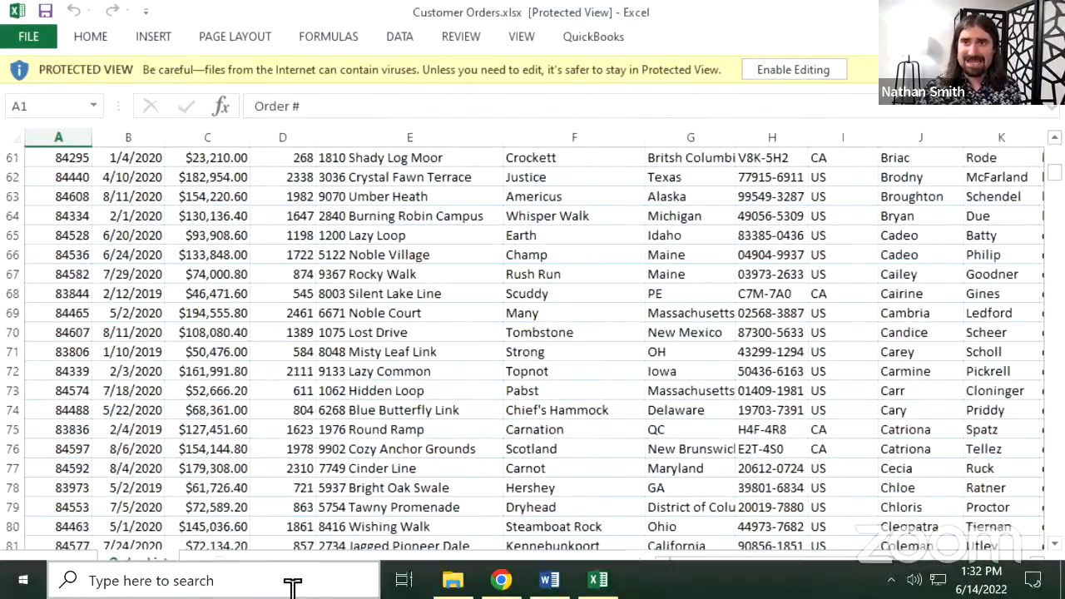
Switch to Mail Merge.docx in Word and start a Skip Record If rule on the Date field before "We're glad".
left_click(549, 580)
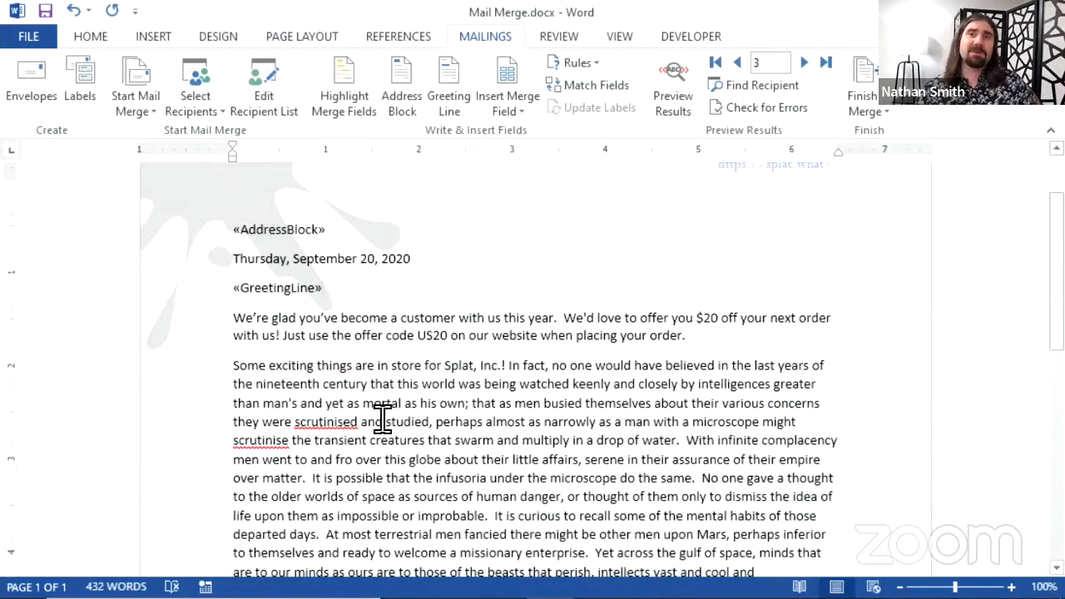
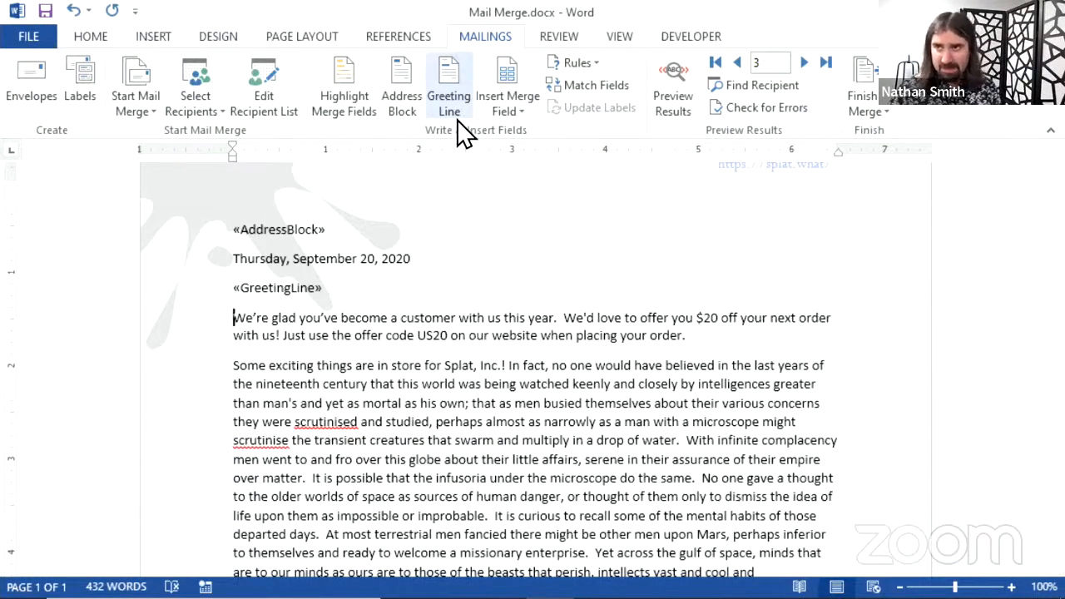
left_click(562, 67)
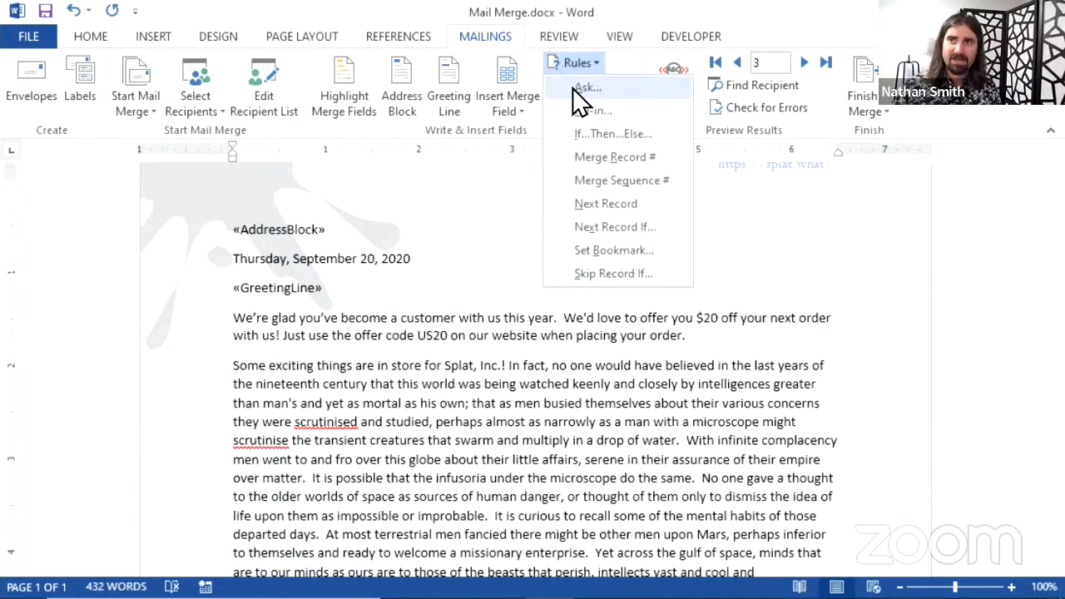
left_click(612, 269)
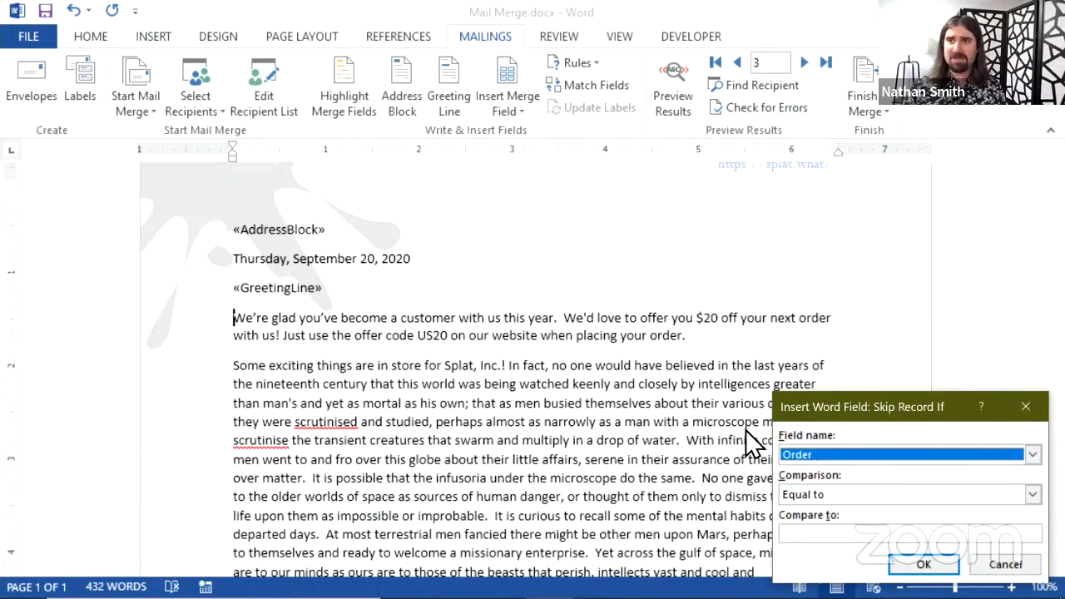
left_click(788, 451)
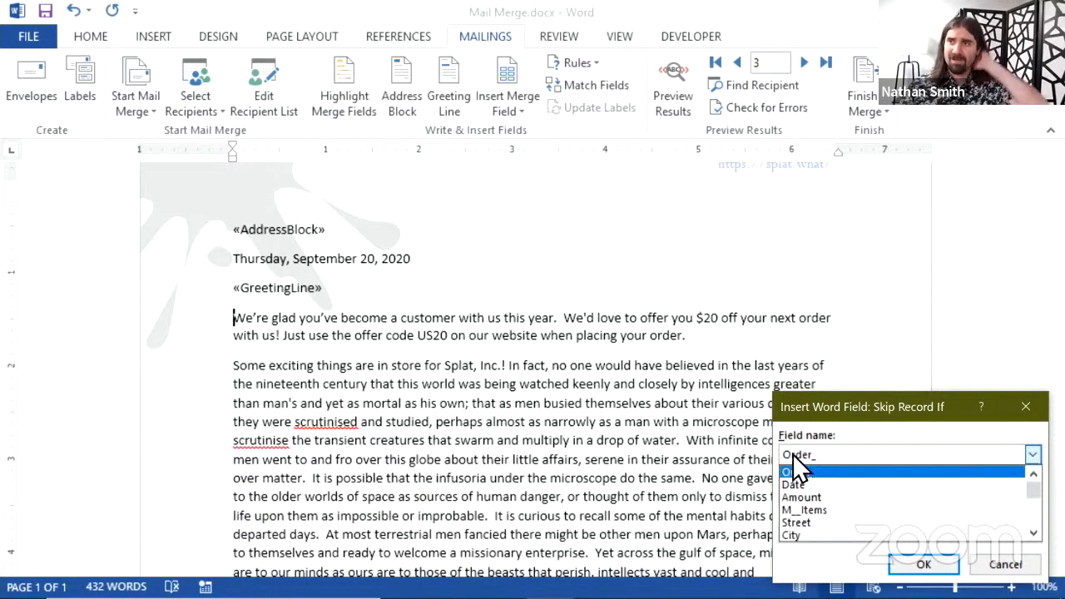
scroll(923, 475, "down", 2)
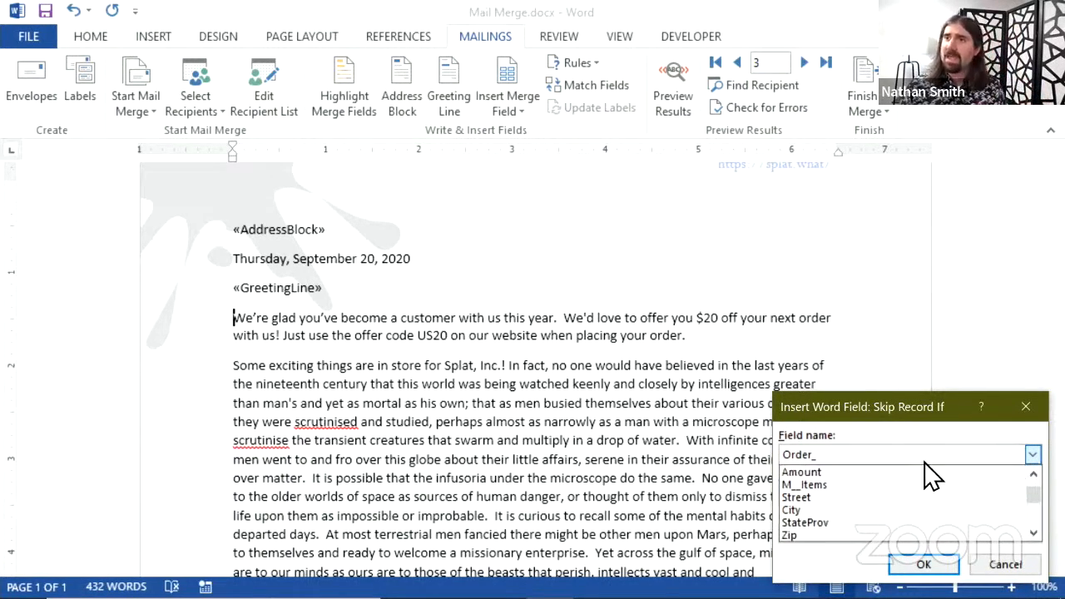
scroll(919, 470, "down", 1)
scroll(866, 500, "down", 1)
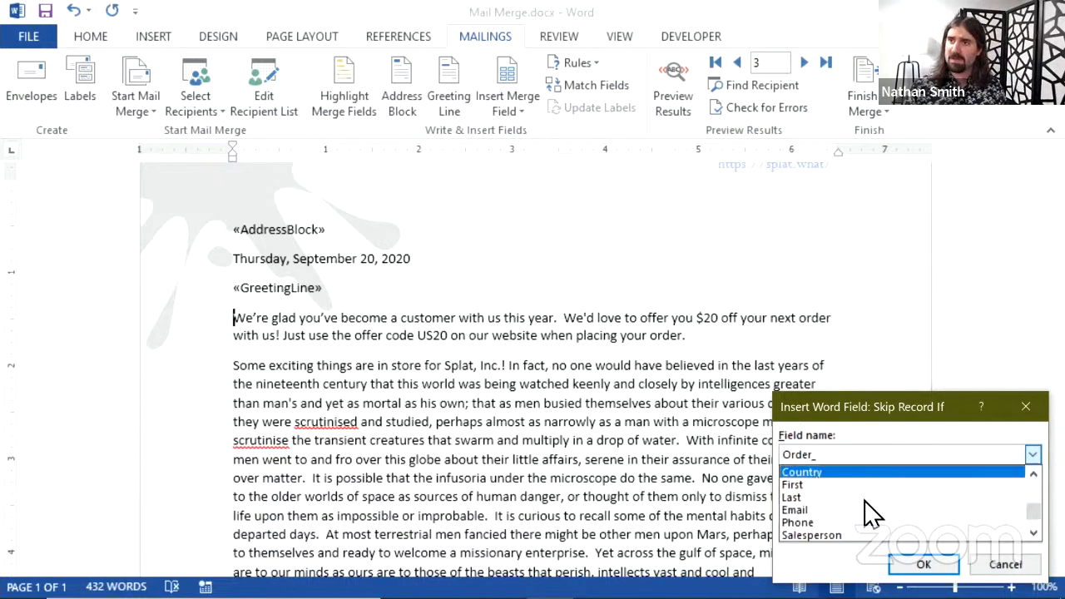
scroll(872, 512, "down", 2)
scroll(866, 499, "up", 10)
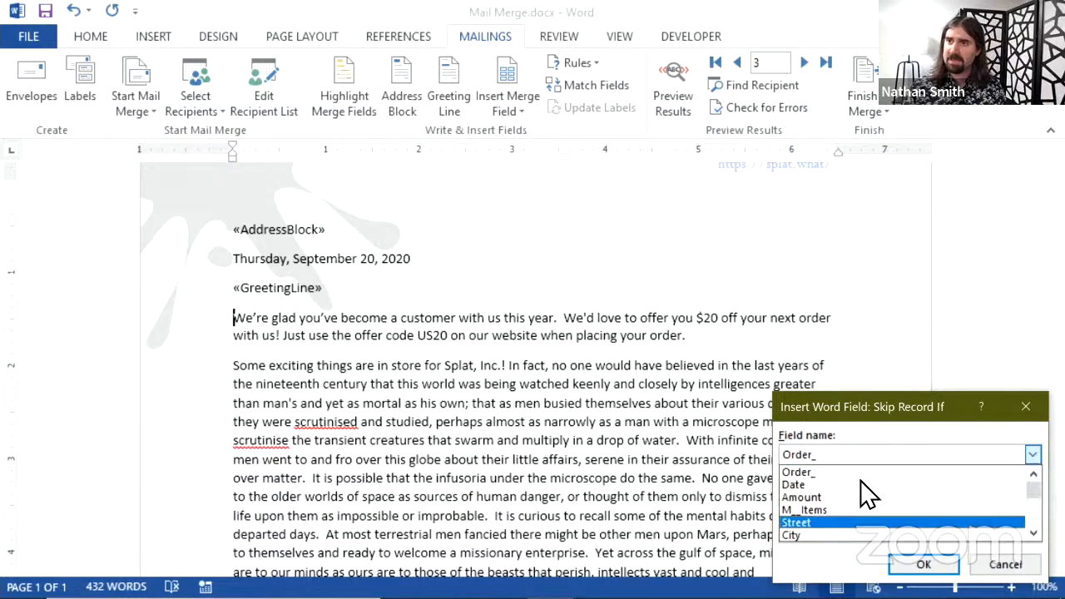
left_click(862, 482)
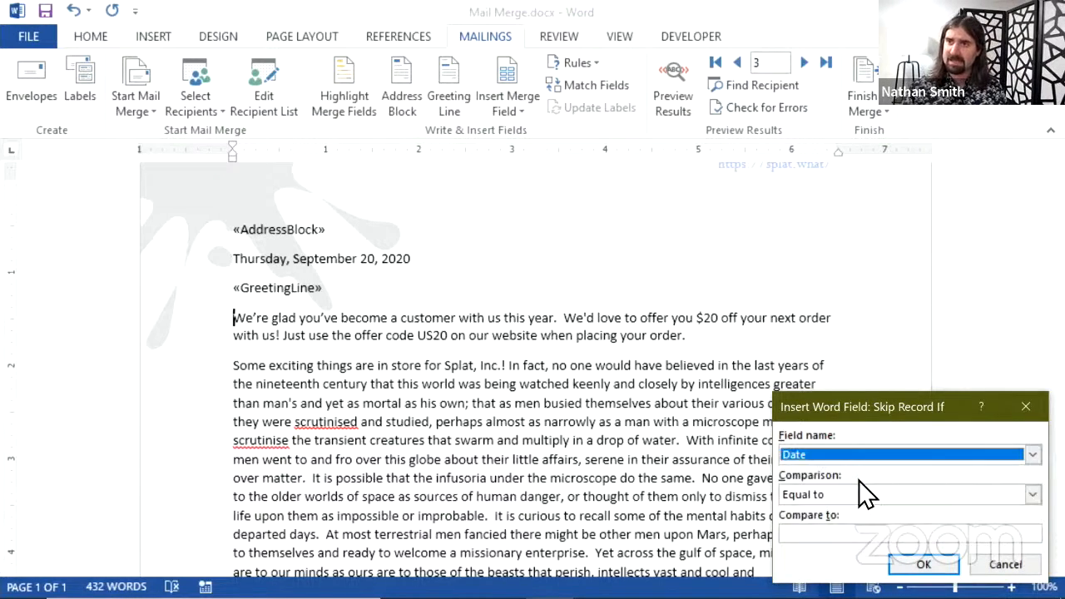
Set the skip rule's comparison to Less than 01/01/2020 and insert it at the start of the first body paragraph.
left_click(842, 494)
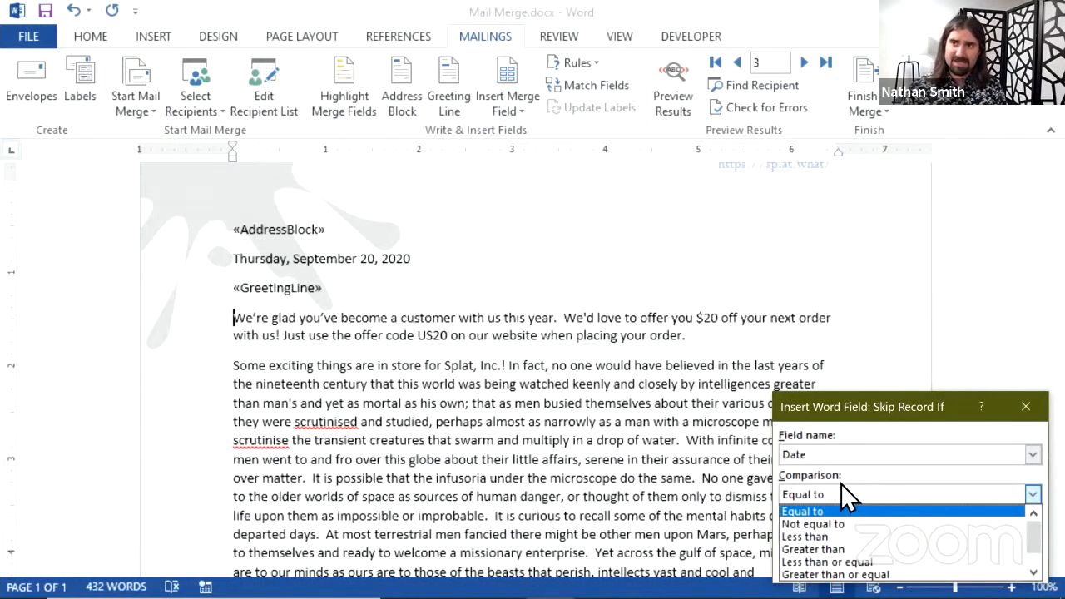
left_click(822, 537)
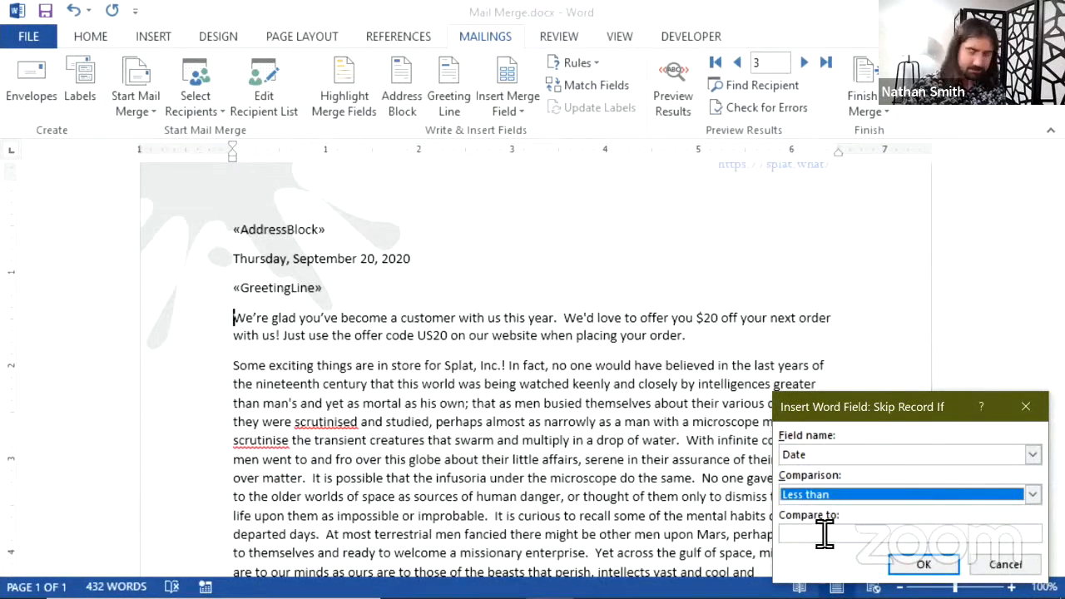
left_click(825, 534)
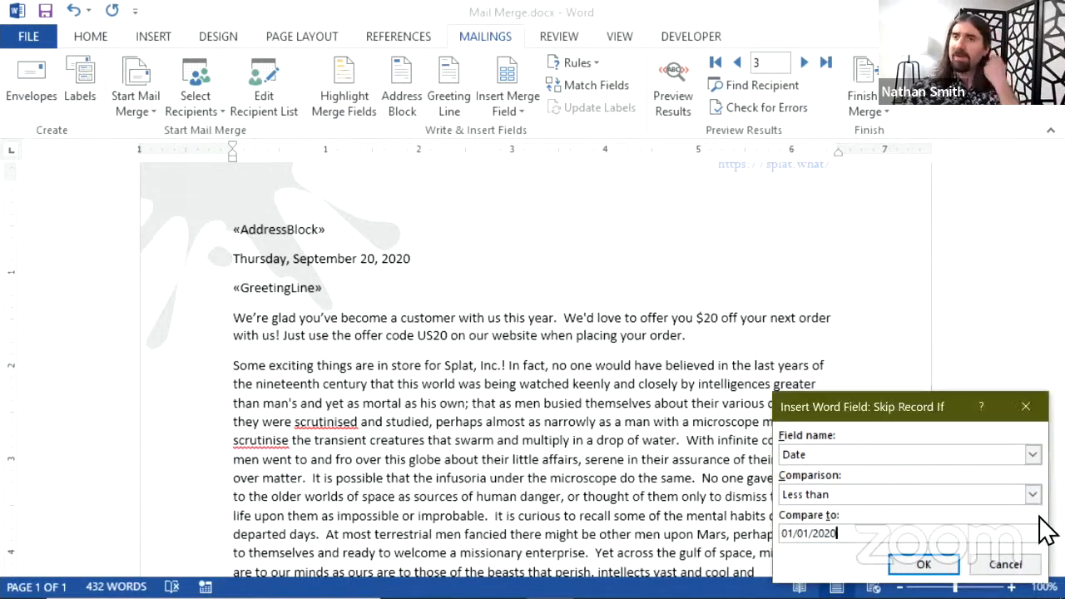
left_click(950, 557)
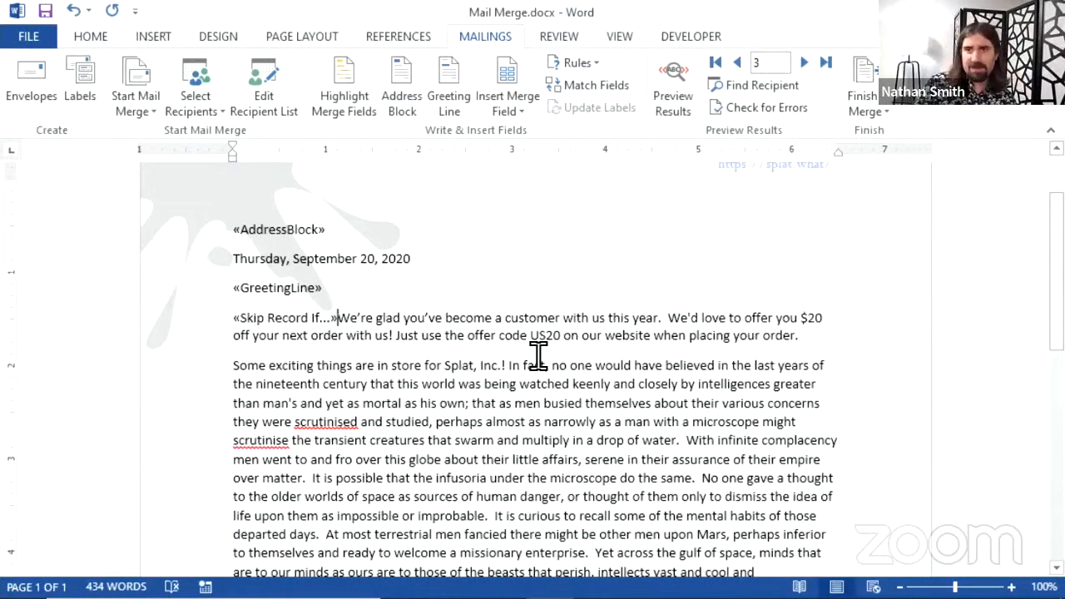
Switch to Customer Orders.xlsx in Excel and examine the customer records in the Order List.
key("alt+Tab")
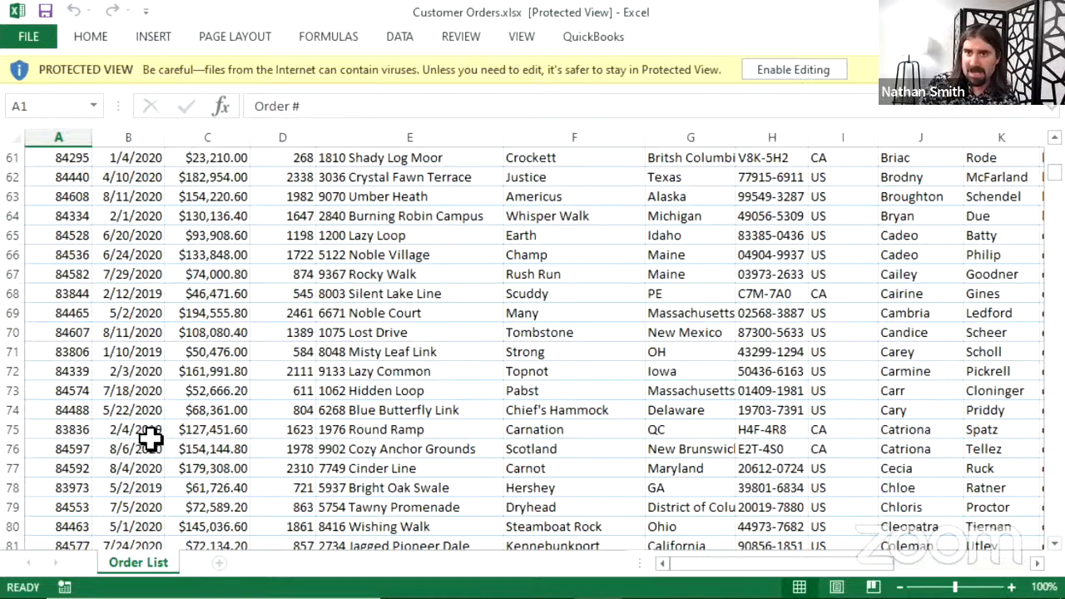
left_click_drag(152, 426, 273, 94)
left_click(205, 369)
right_click(230, 397)
scroll(240, 370, "down", 3)
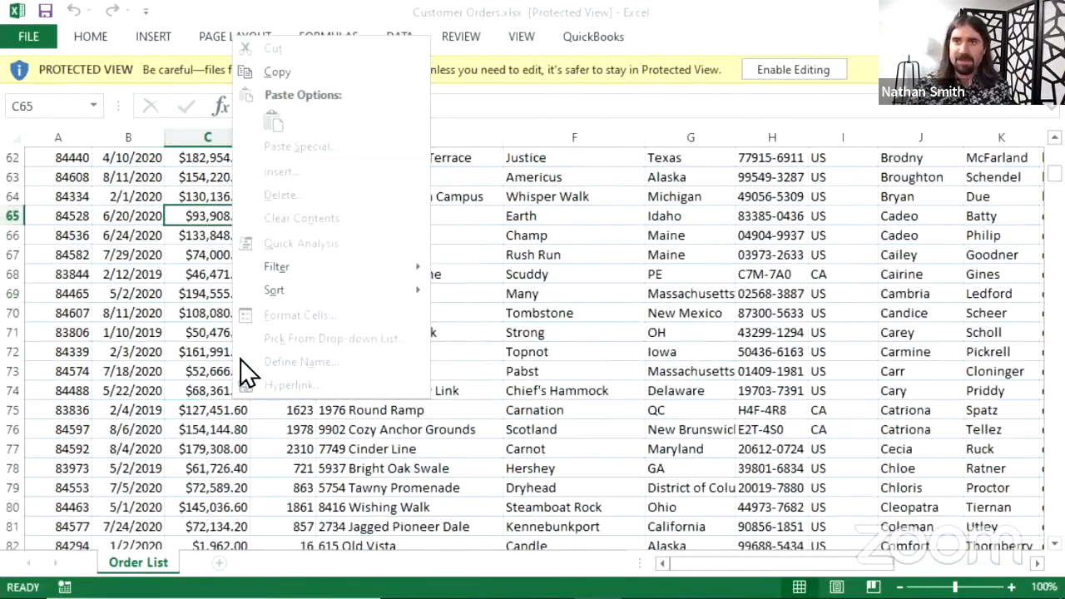
left_click(181, 392)
left_click(181, 391)
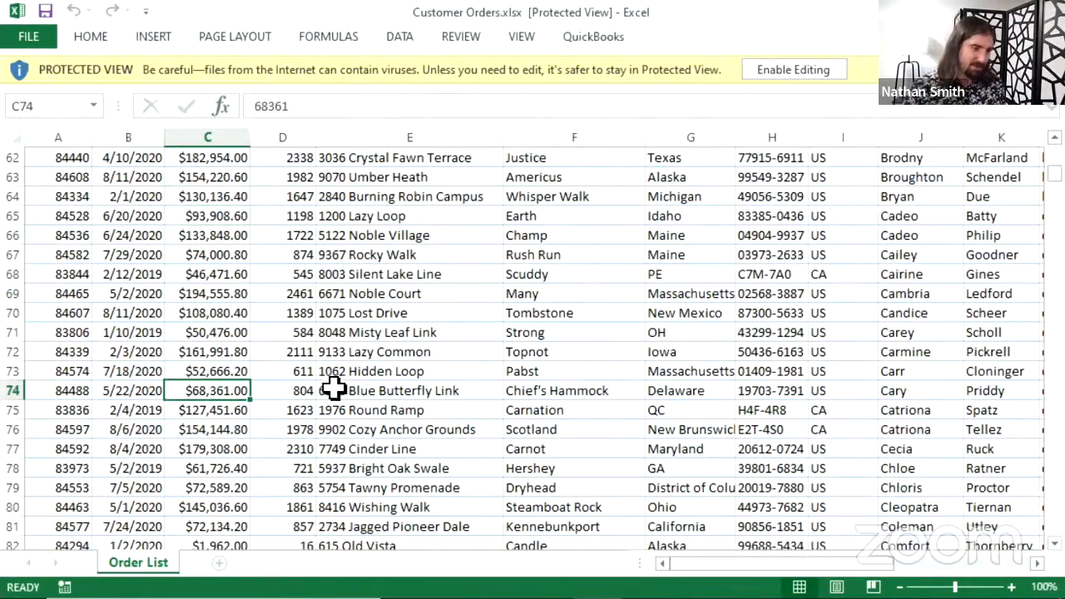
mouse_move(361, 566)
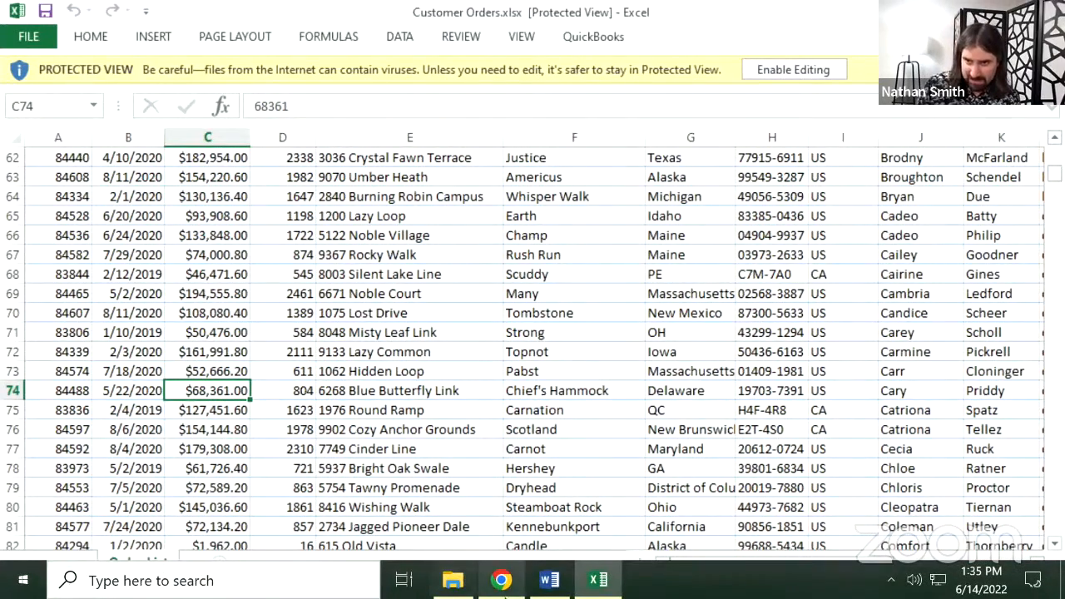
Switch back to the Word letter and copy the text from "We'd love to offer you $20" through "when placing your order.".
left_click(548, 581)
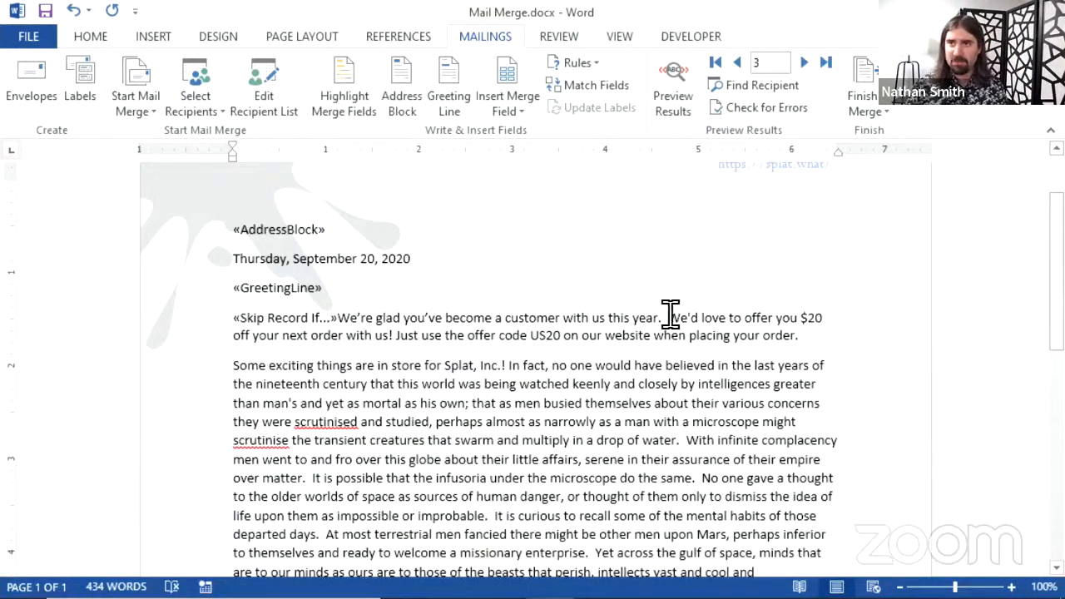
left_click_drag(677, 312, 813, 337)
key("ctrl+c")
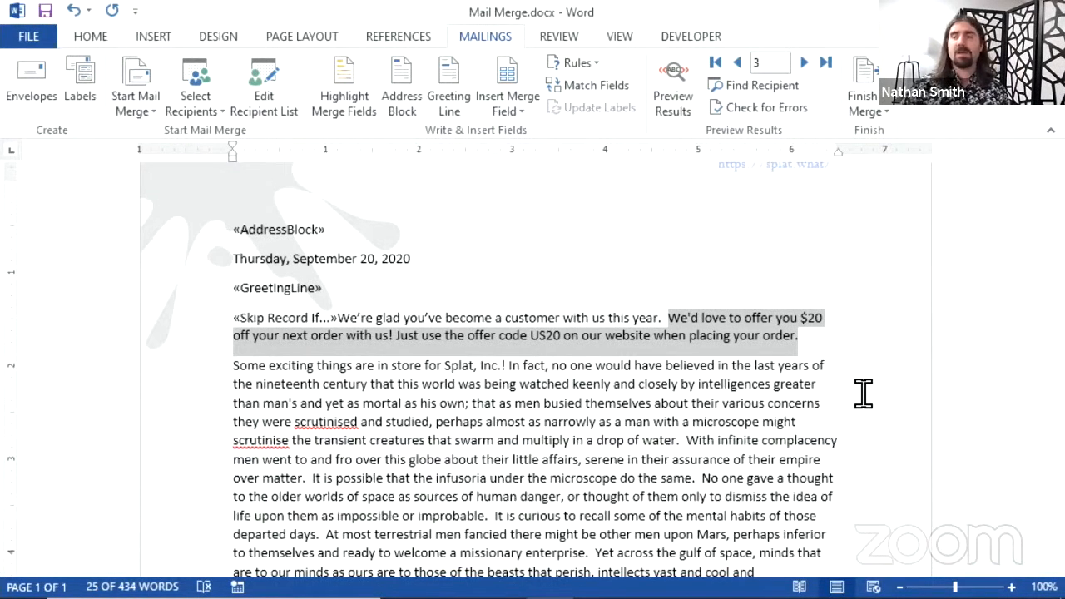
right_click(772, 335)
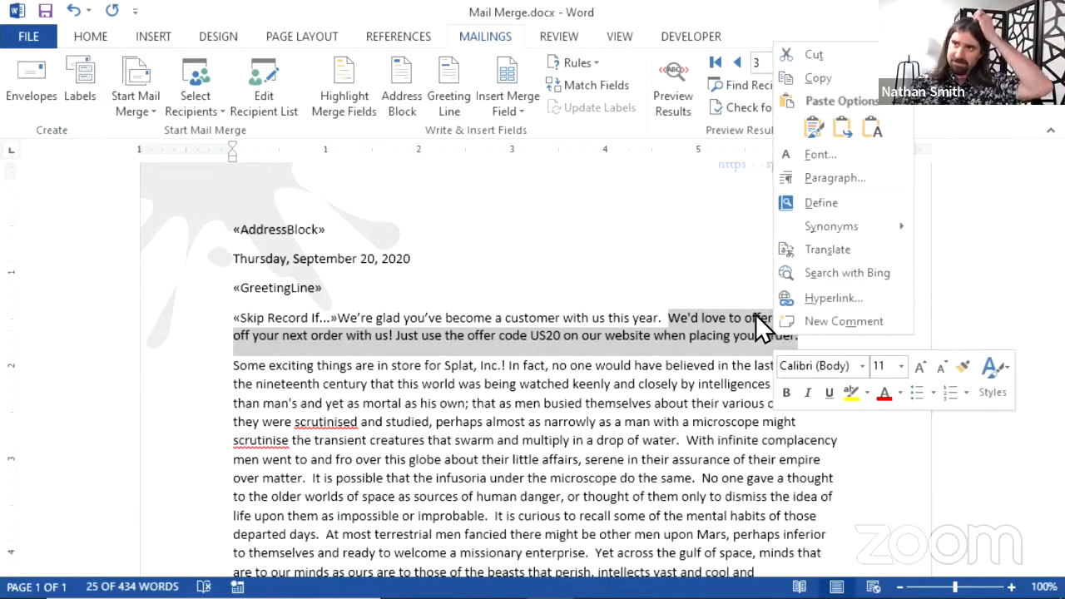
left_click(808, 78)
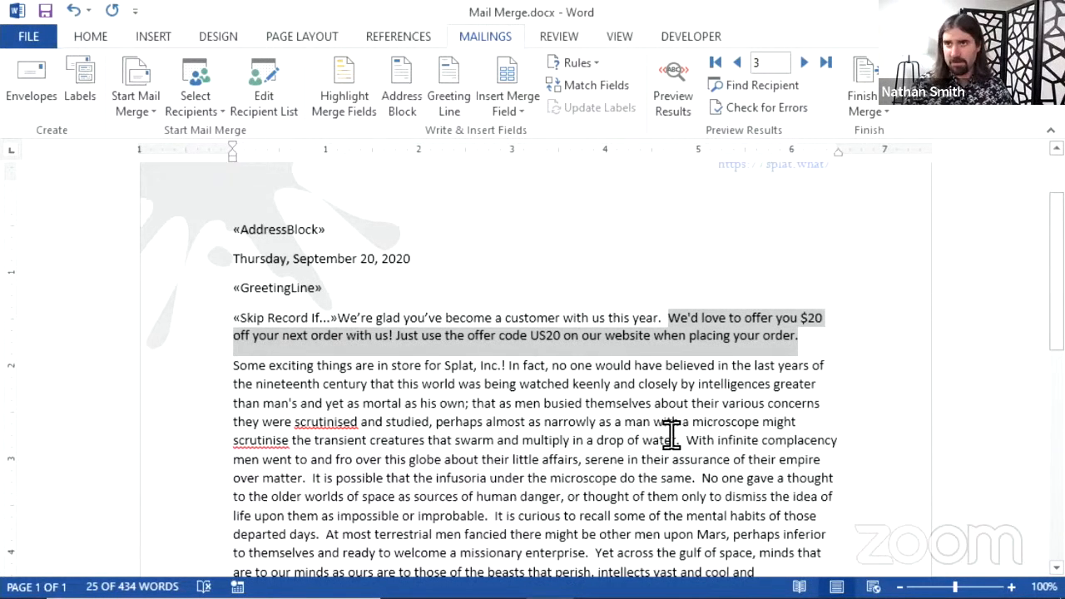
Start an If...Then...Else rule on the selected offer text with the condition Country Equal to US.
left_click(587, 67)
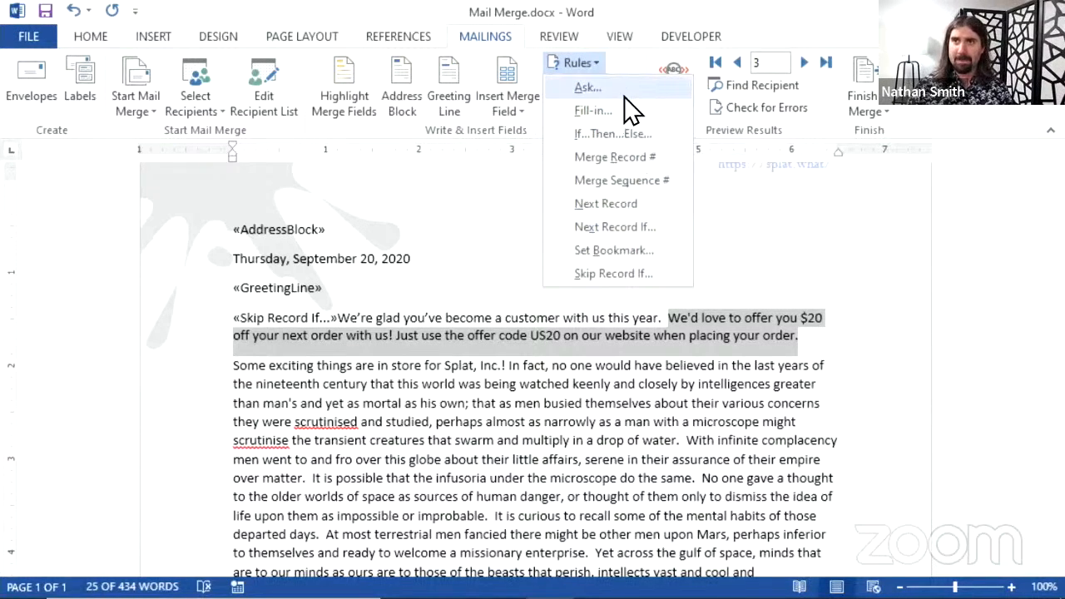
left_click(624, 132)
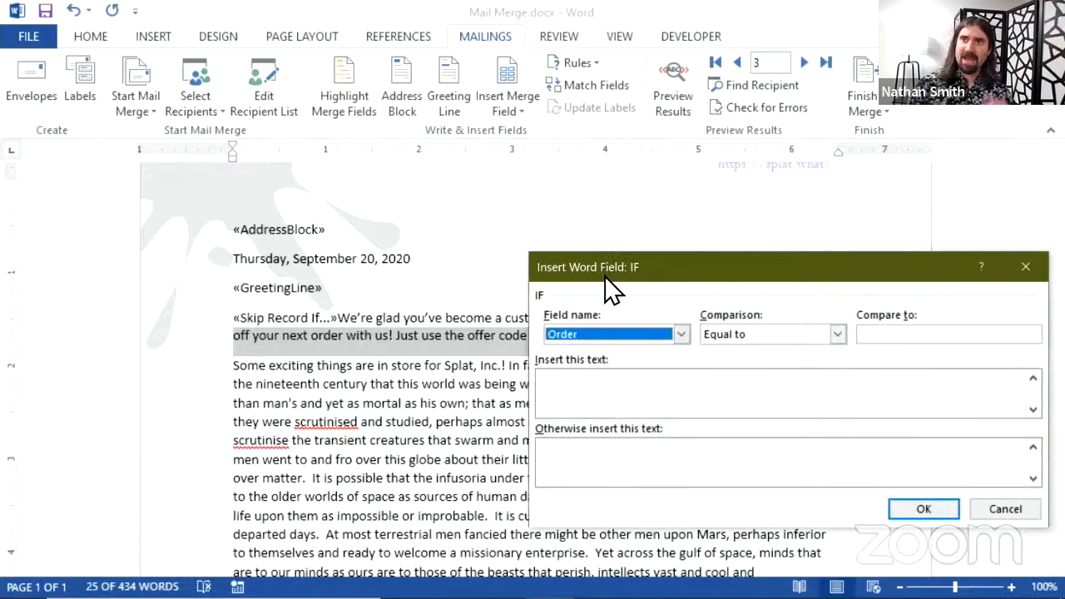
left_click_drag(604, 276, 551, 192)
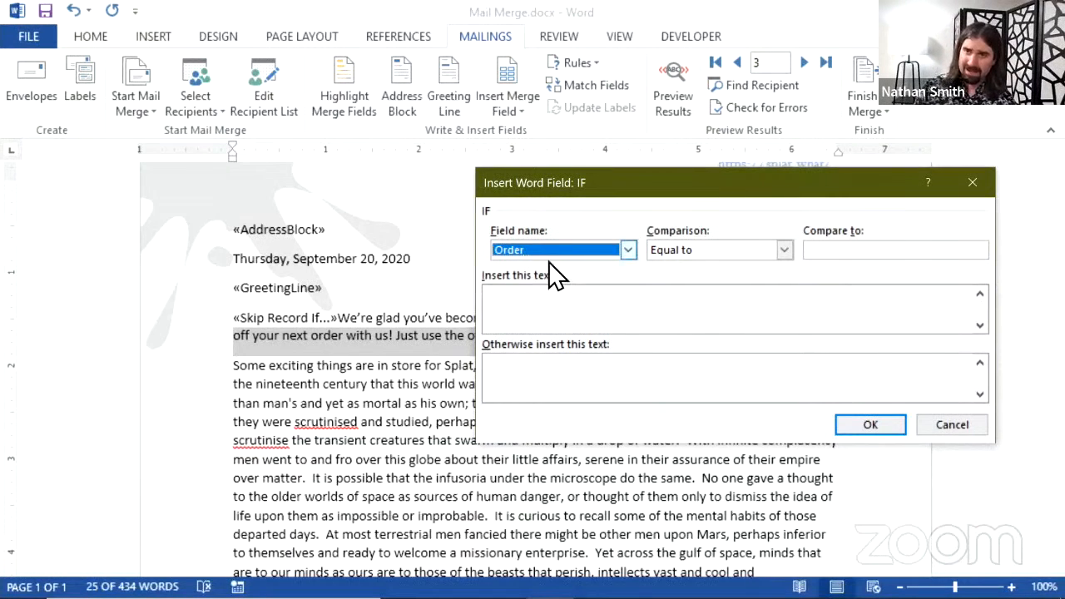
left_click_drag(609, 185, 548, 188)
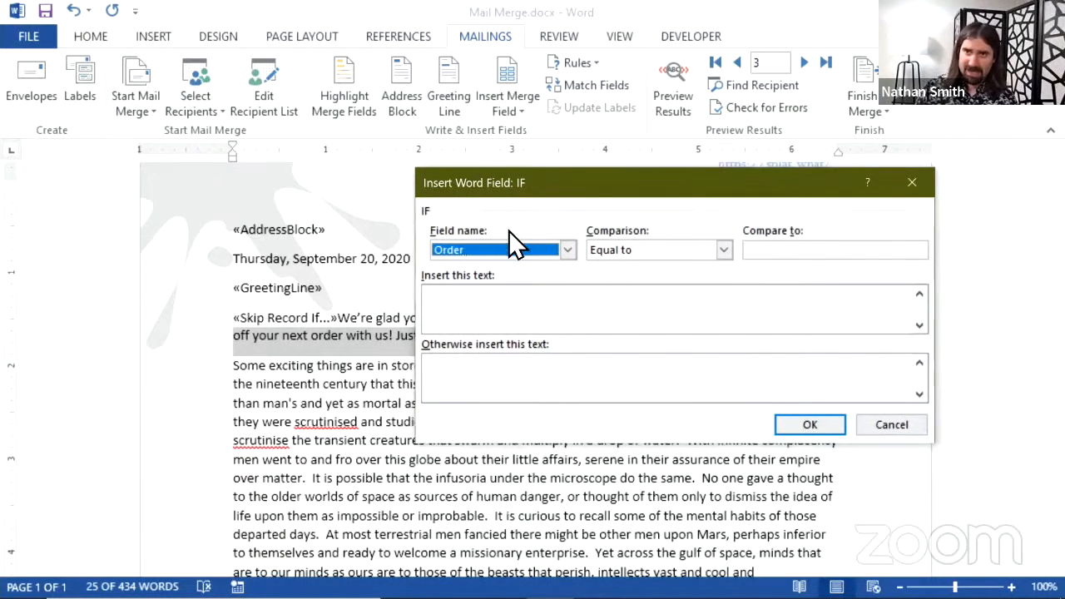
left_click(497, 251)
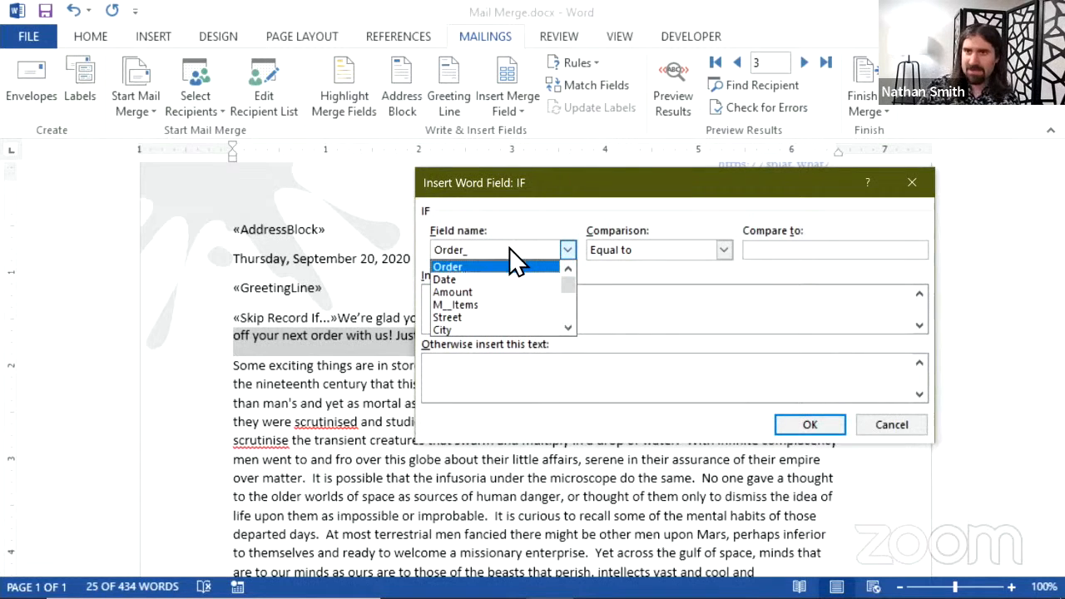
scroll(490, 304, "down", 2)
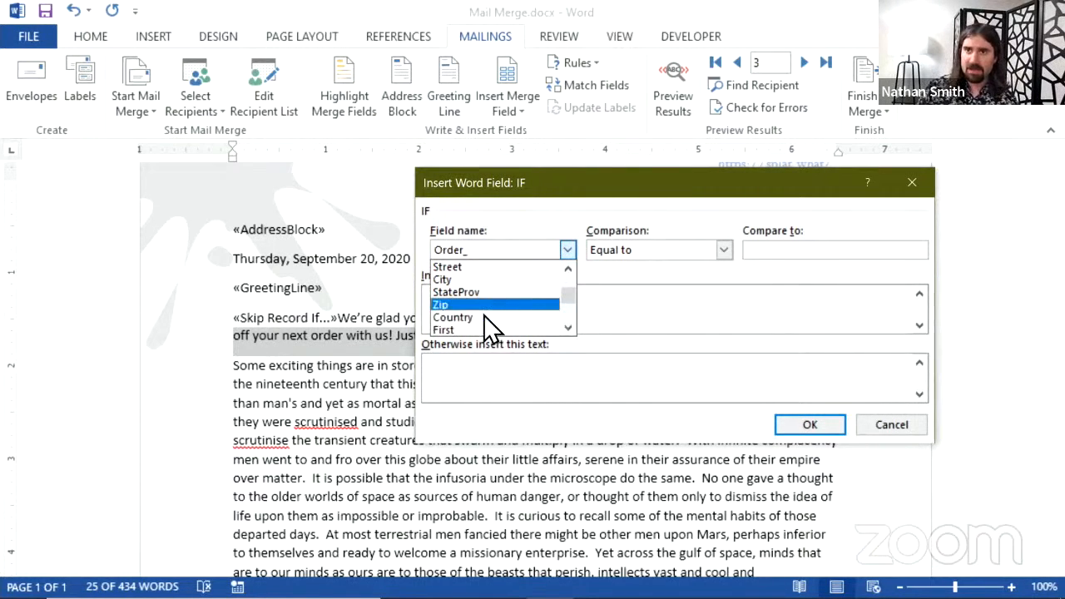
left_click(477, 317)
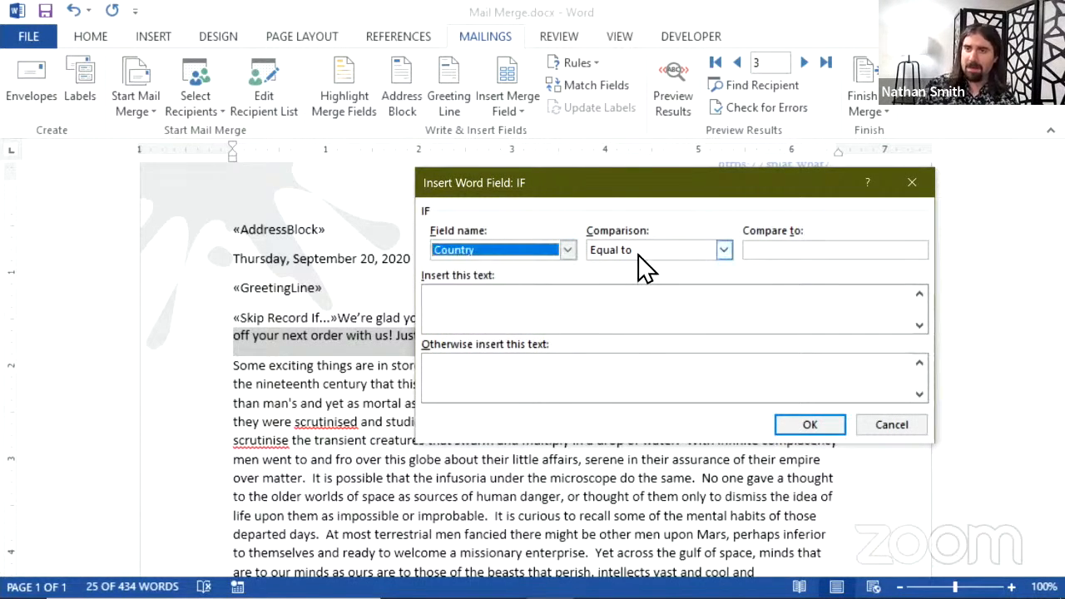
left_click(783, 254)
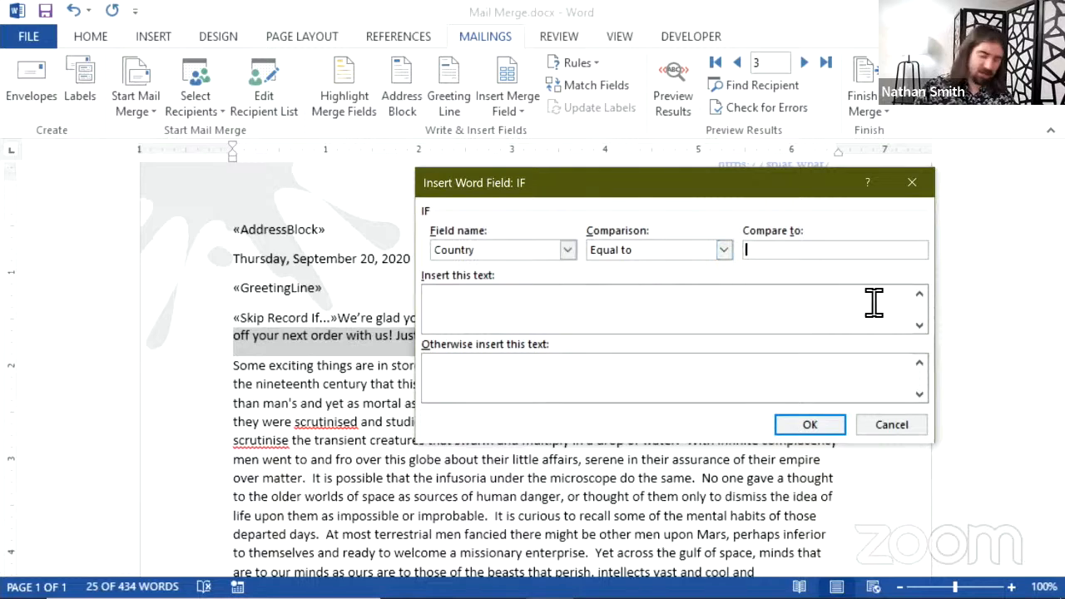
type("US")
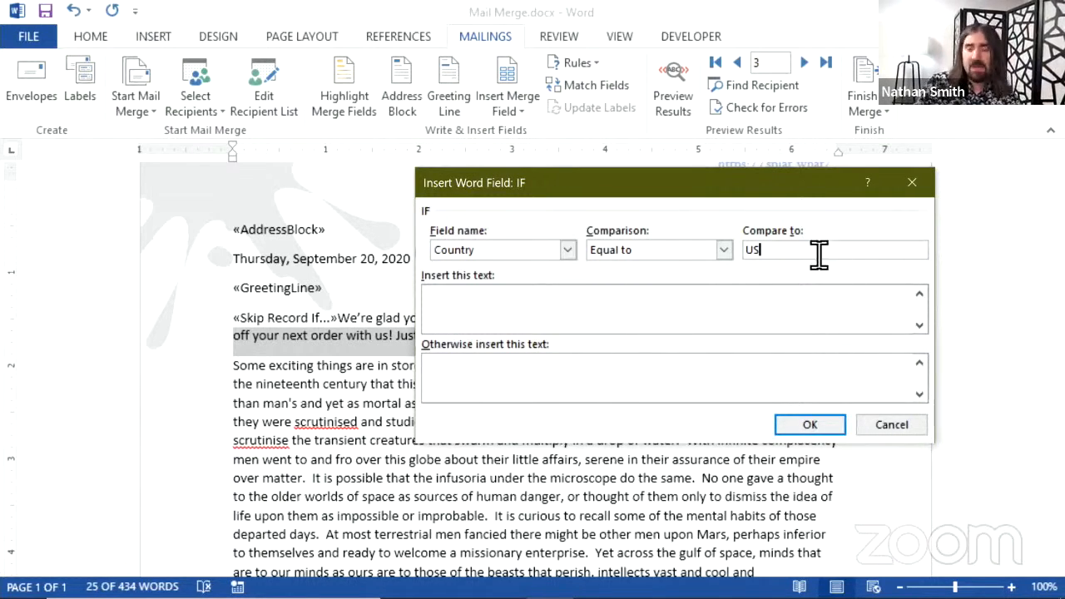
Paste the copied $20 offer sentences as the text inserted when the country condition is met.
left_click(575, 307)
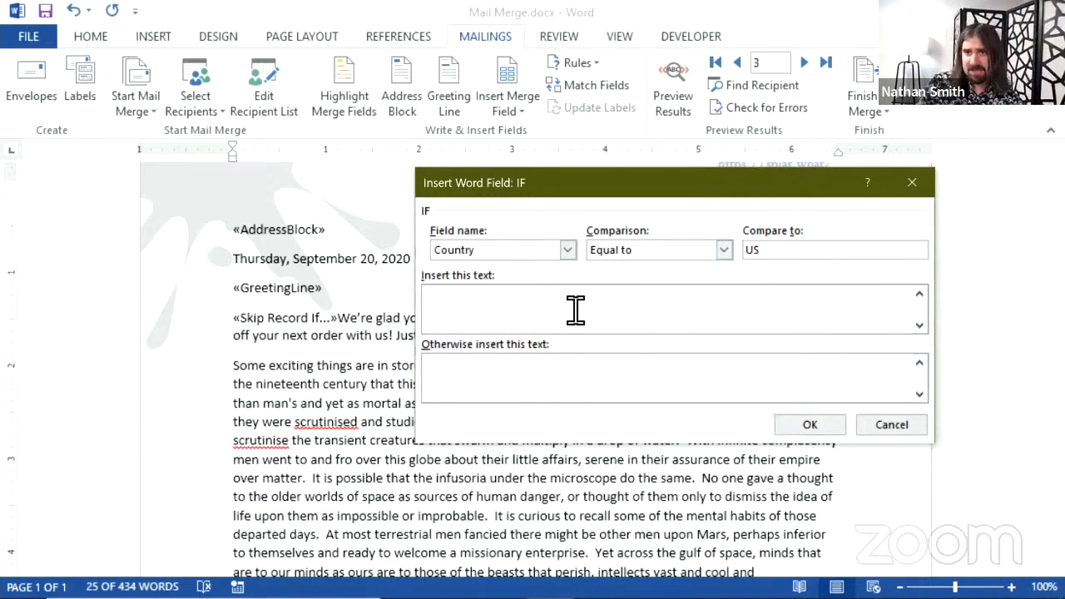
left_click(641, 298)
key("ctrl+v")
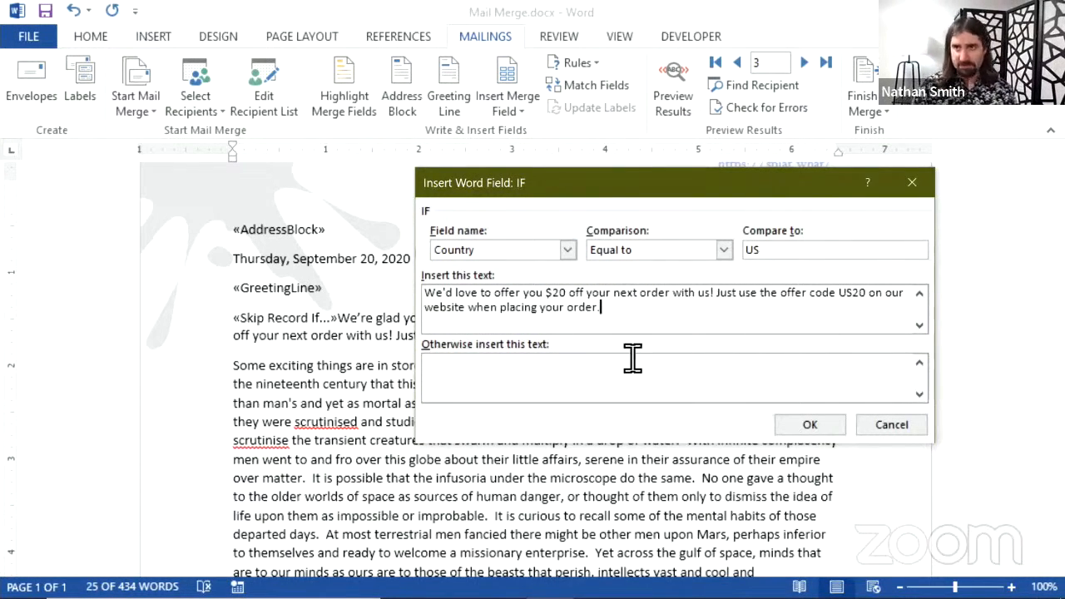
Paste the offer as the alternative text, change it to $25 with offer code CA25, and insert the If...Then...Else rule.
left_click(479, 364)
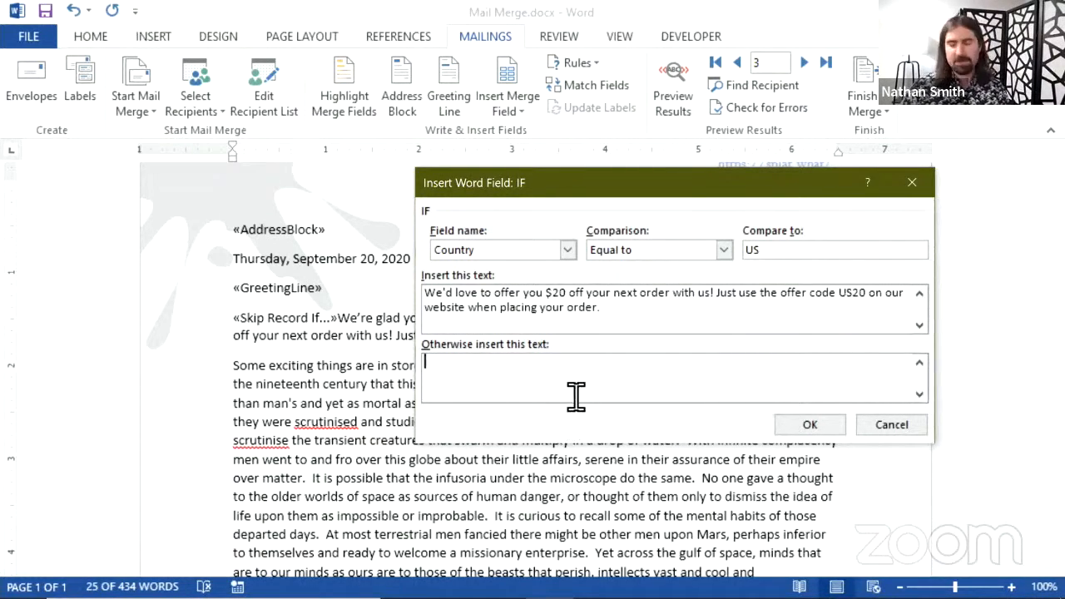
key("ctrl+v")
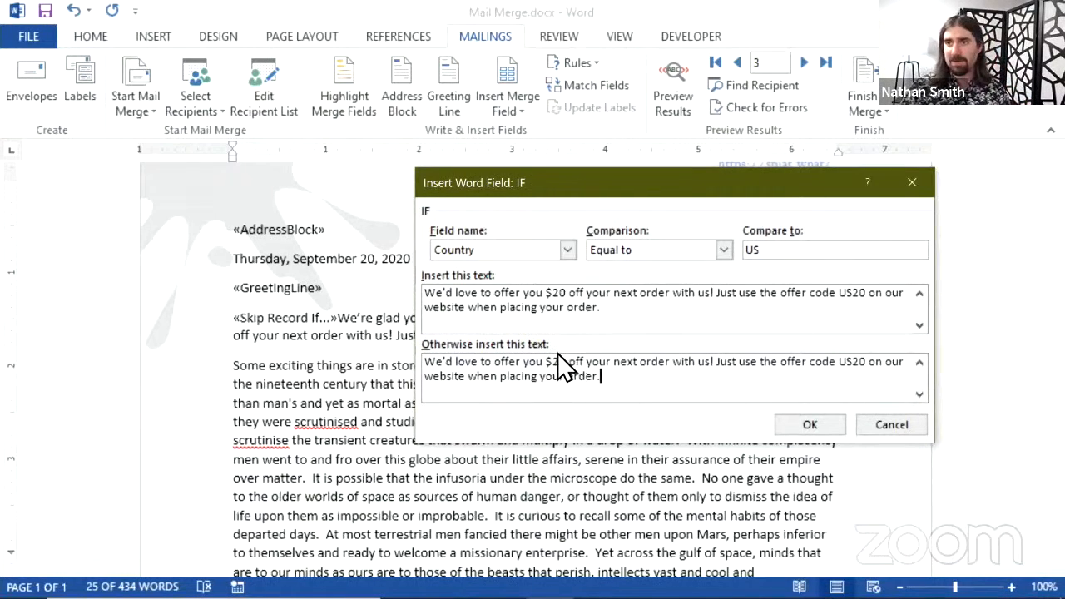
left_click(553, 361)
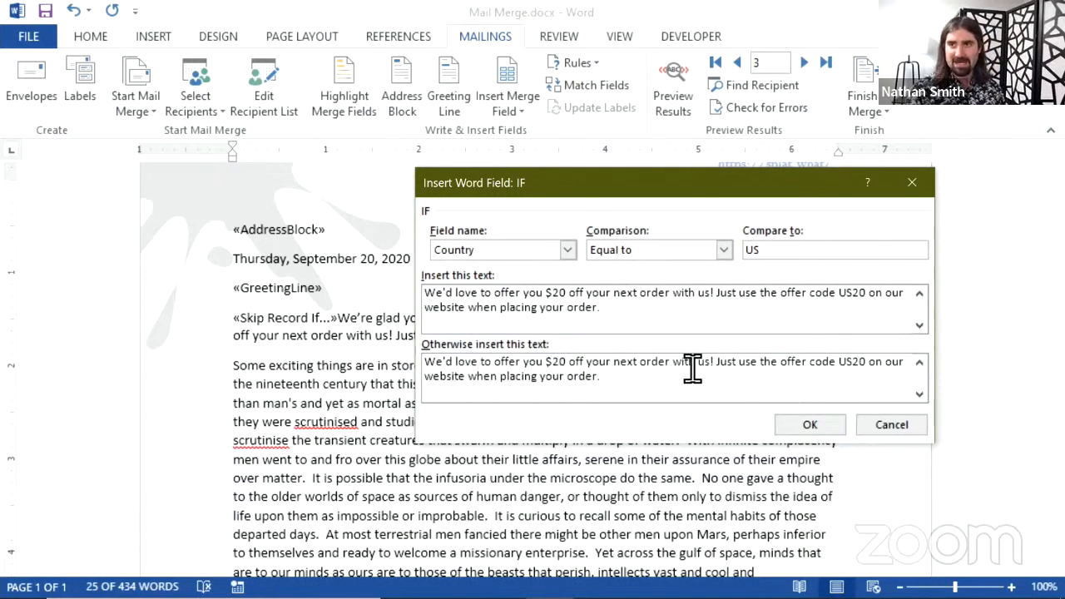
key("Delete")
type("5")
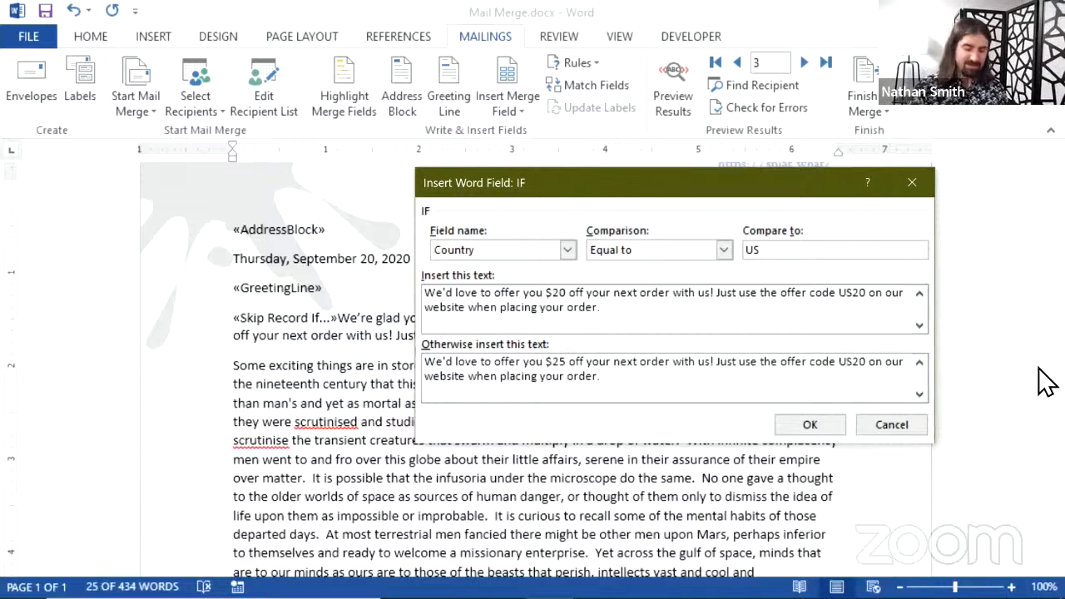
key("BackSpace")
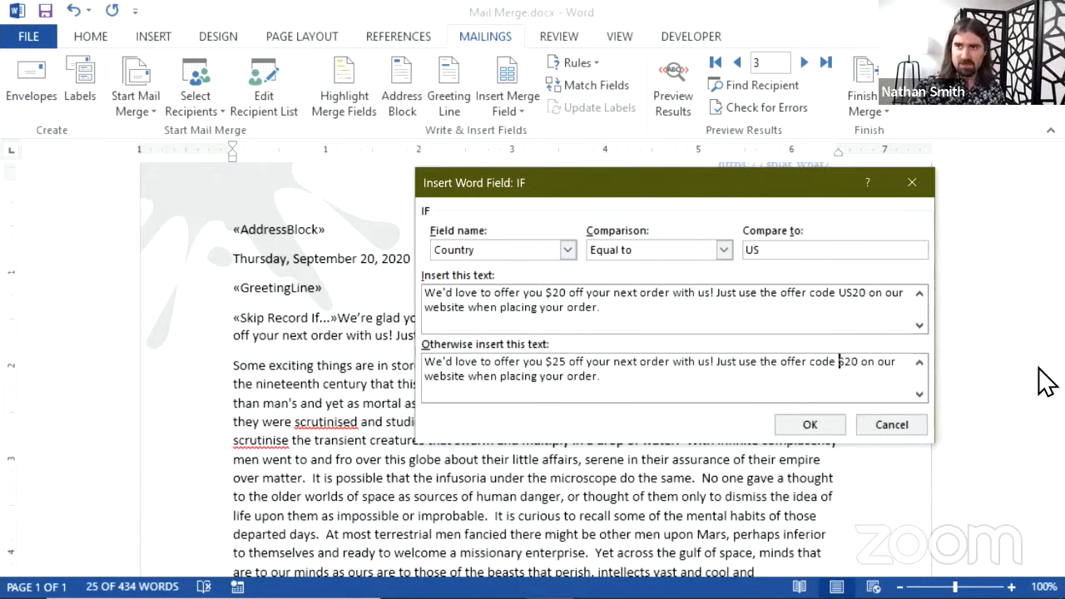
type("CA25")
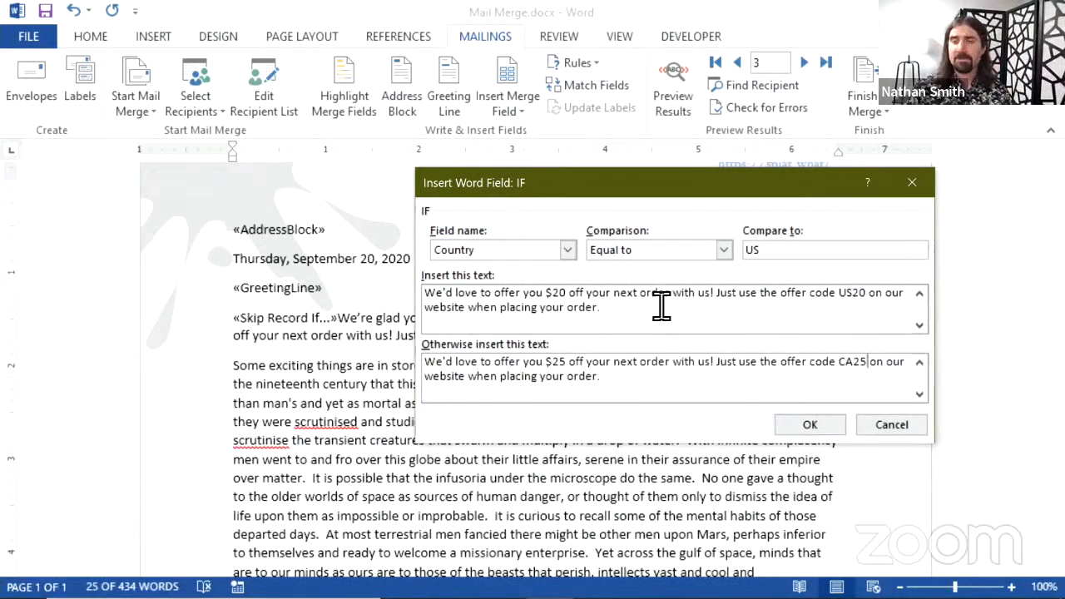
left_click(805, 428)
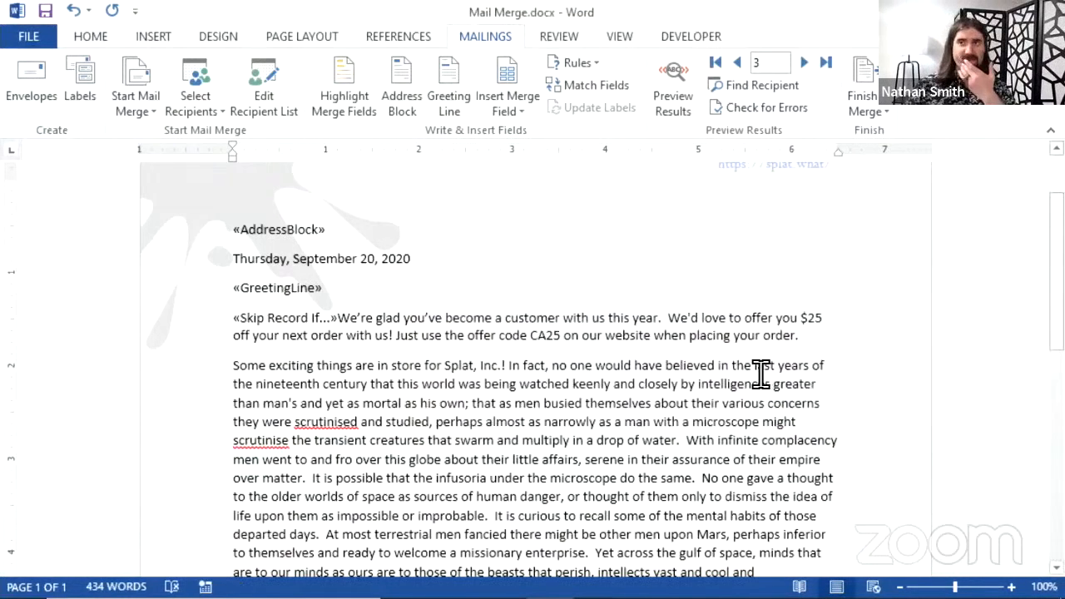
Inspect the extent of the conditional offer field in the letter's first paragraph.
left_click(717, 318)
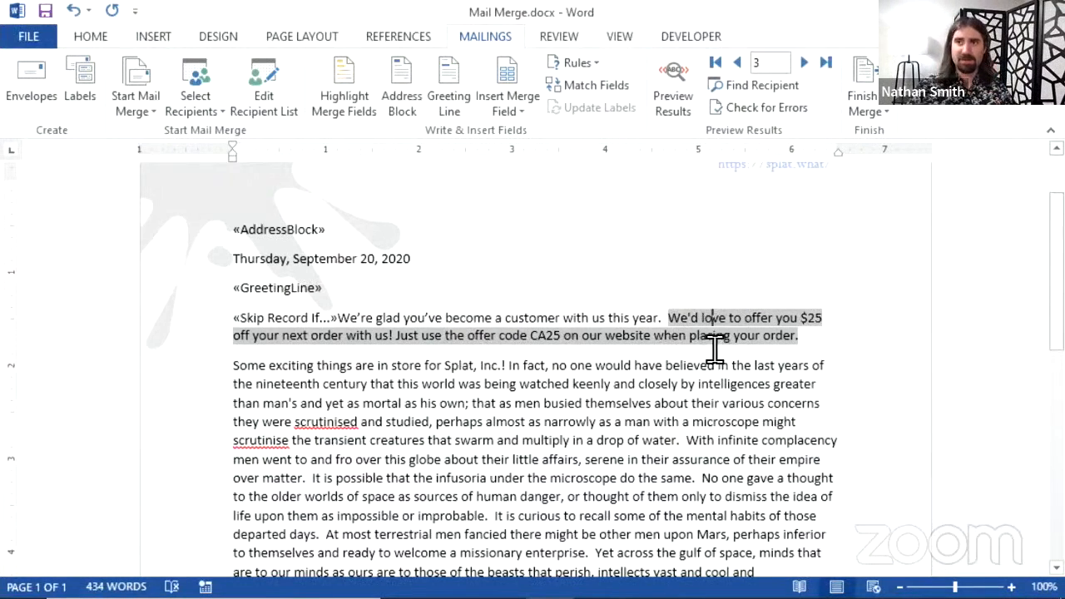
left_click(705, 383)
left_click(725, 332)
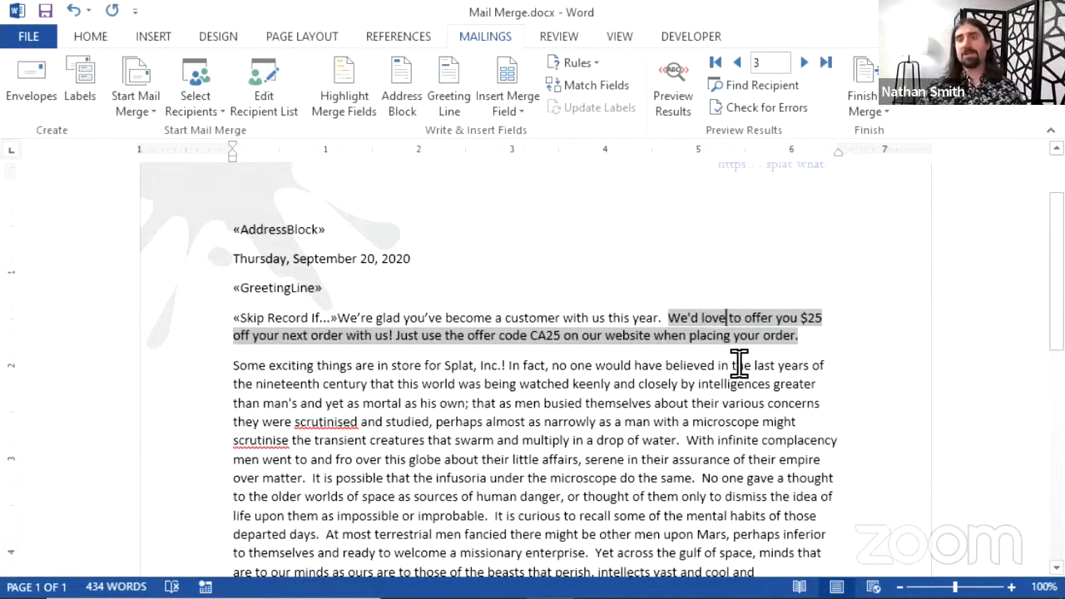
Check the US and CA country entries in Customer Orders.xlsx in Excel against the offer text, and return to the Word letter.
mouse_move(395, 588)
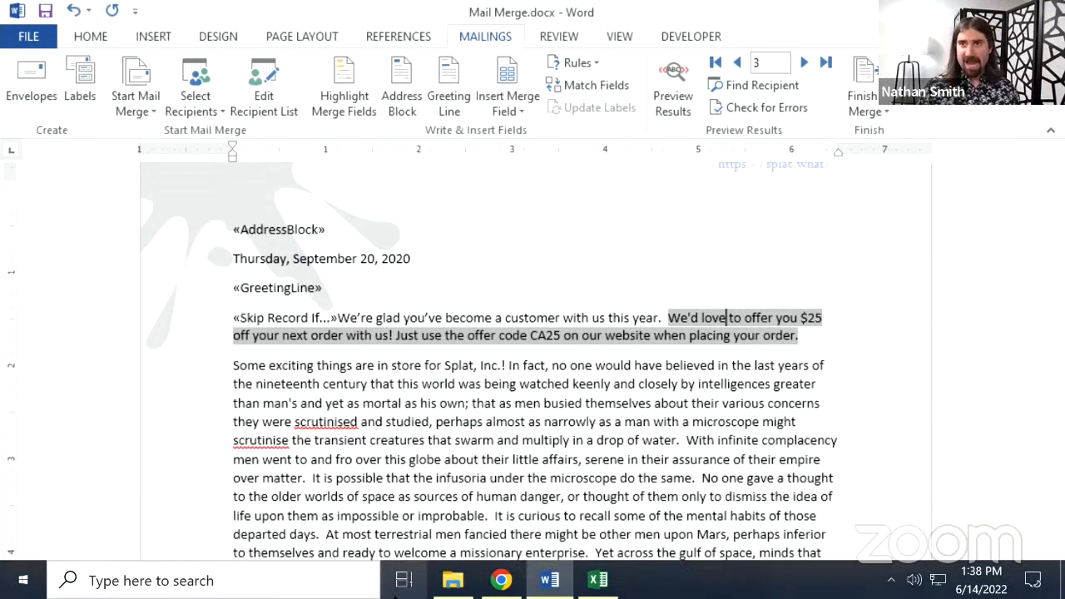
left_click(587, 593)
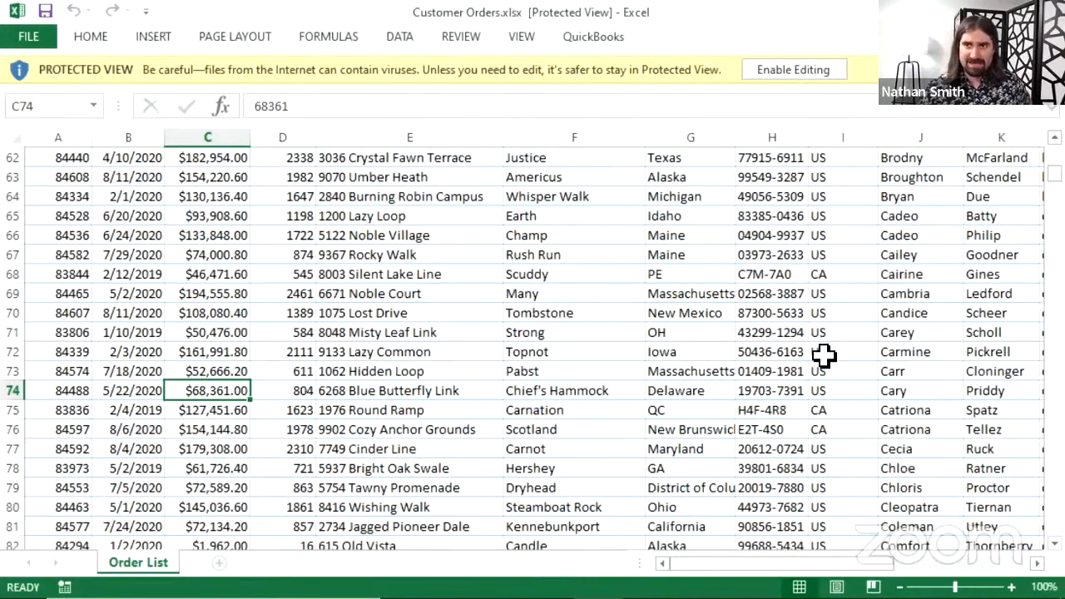
mouse_move(398, 582)
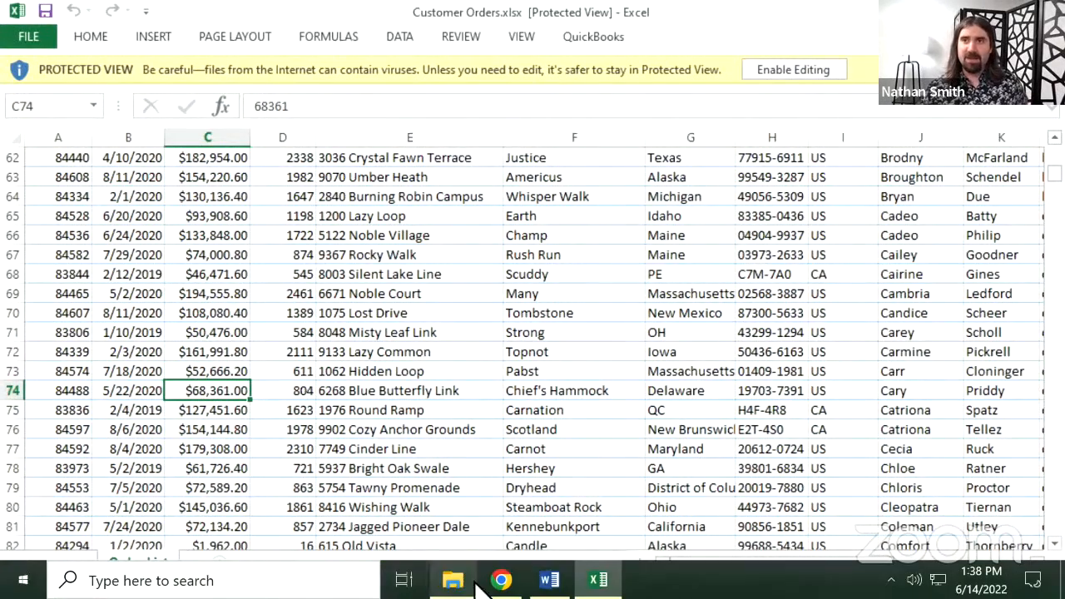
left_click(549, 580)
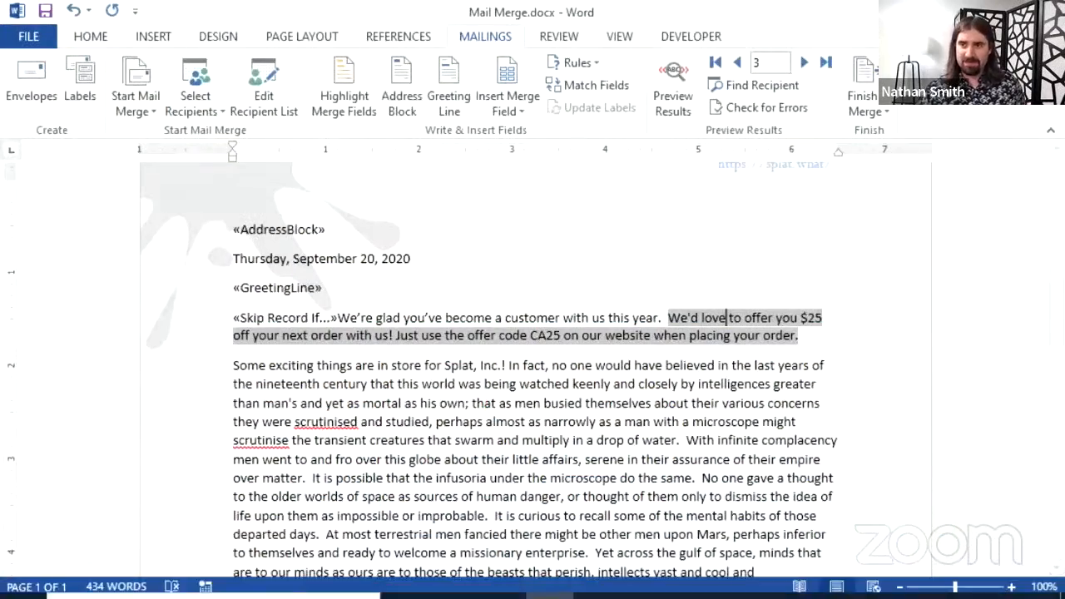
left_click(601, 580)
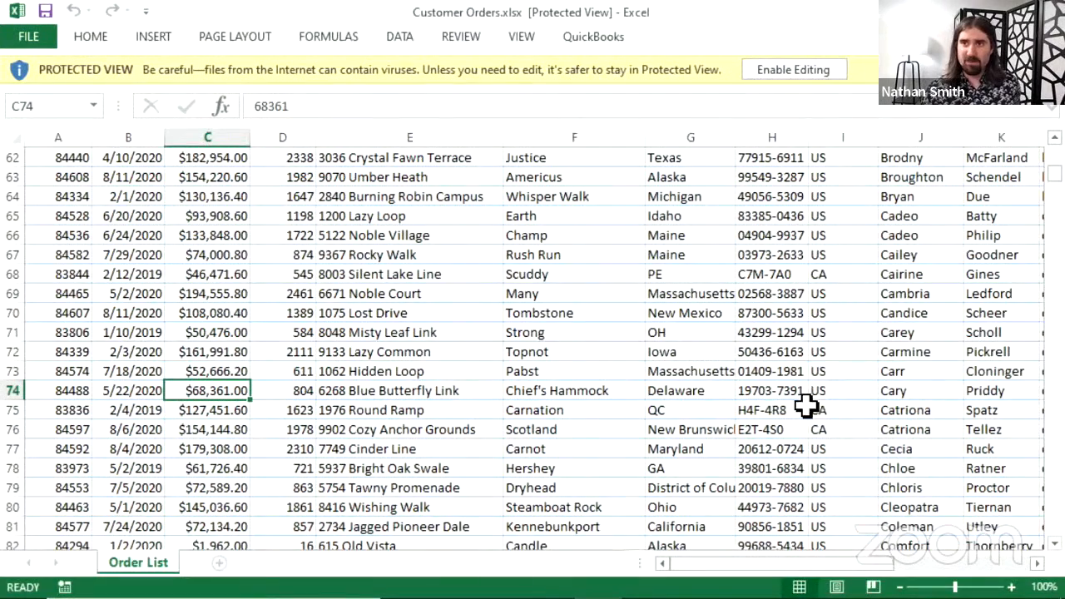
mouse_move(647, 595)
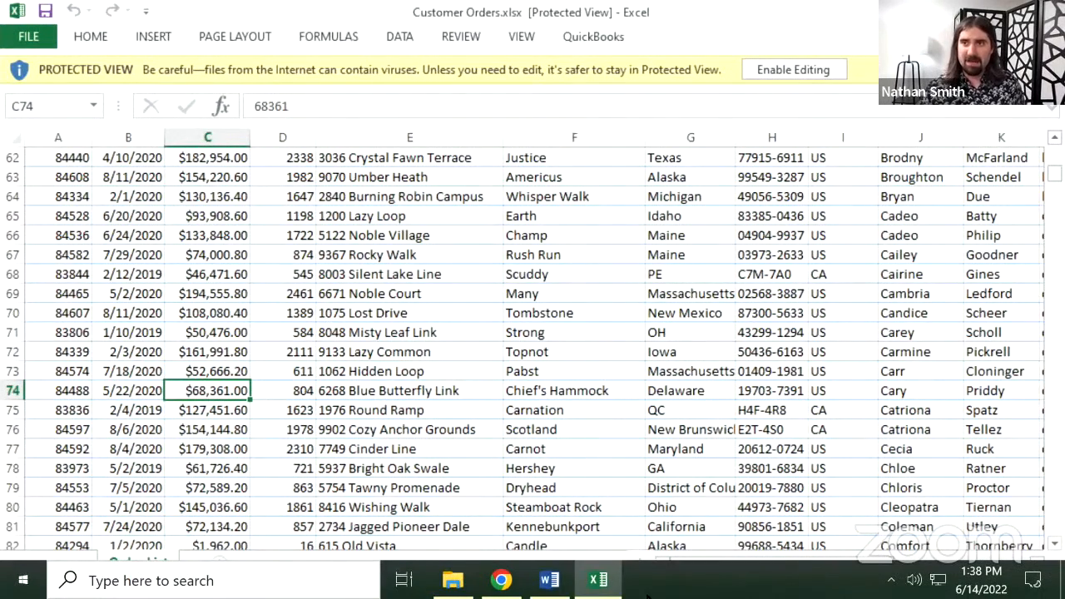
left_click(565, 578)
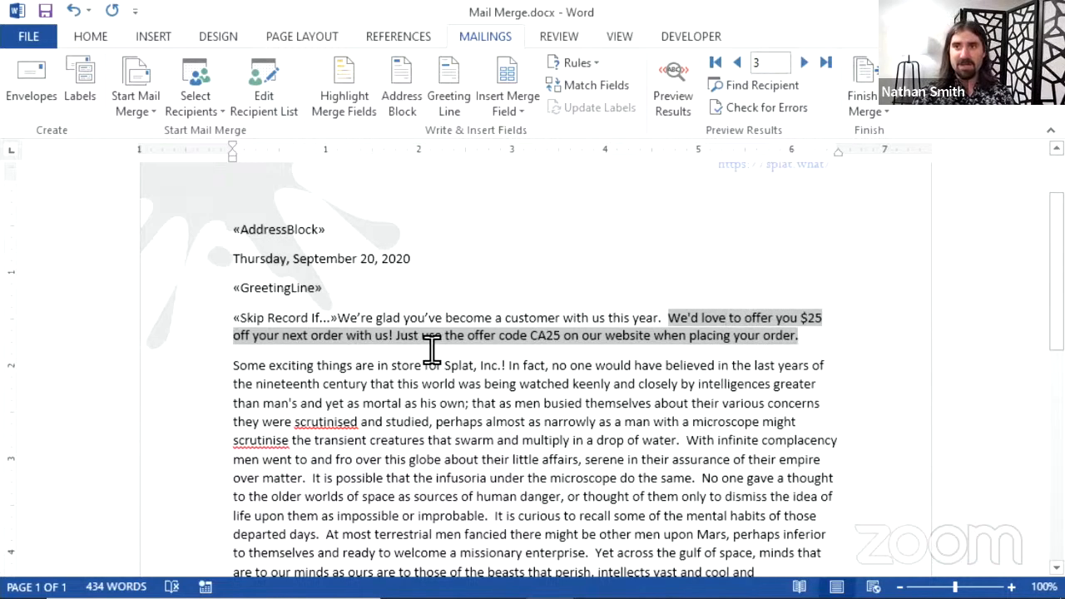
Step back and forth through recipient records 1 to 4 to compare the offer amount and code in each.
scroll(551, 385, "down", 3)
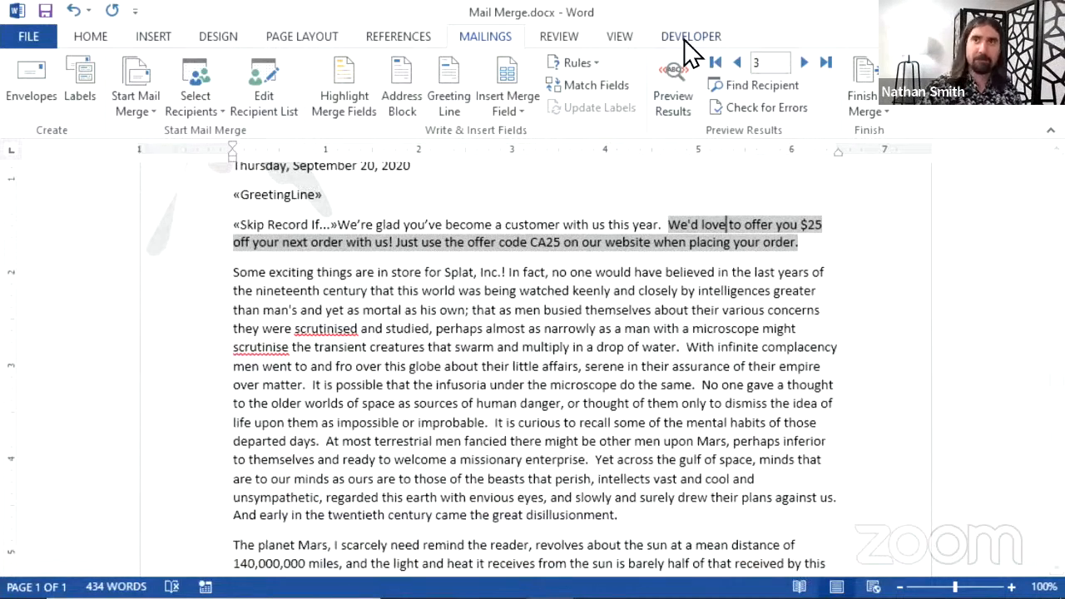
left_click(737, 63)
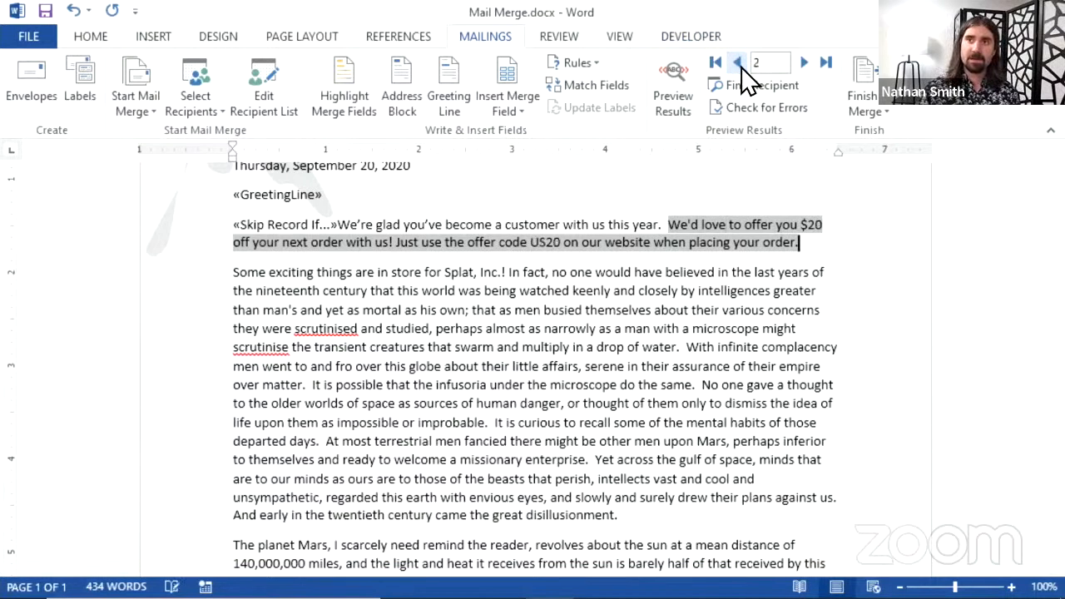
left_click(739, 64)
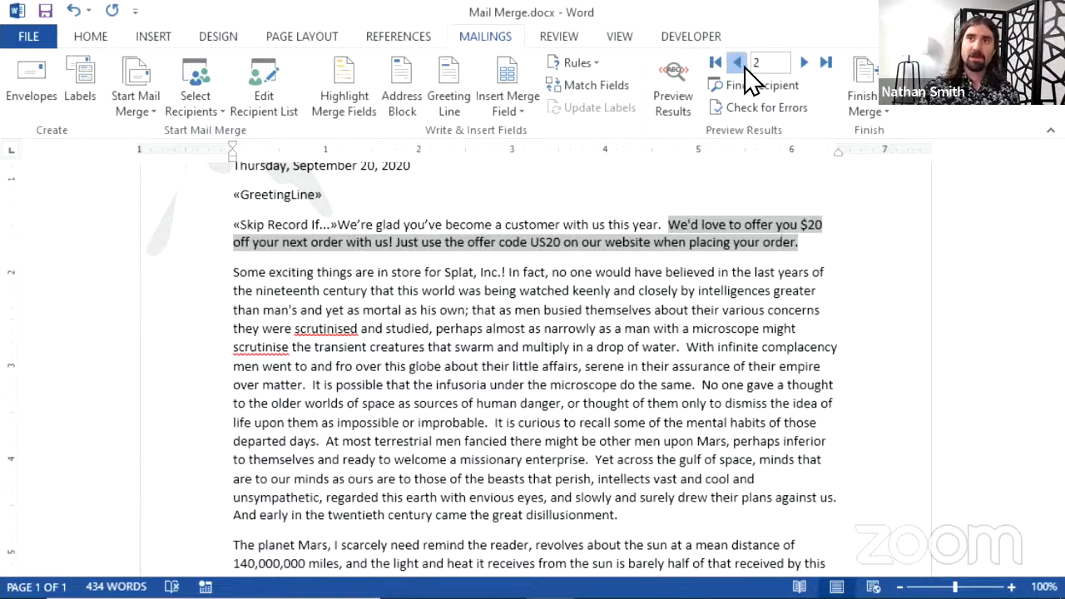
left_click(804, 63)
left_click(804, 63)
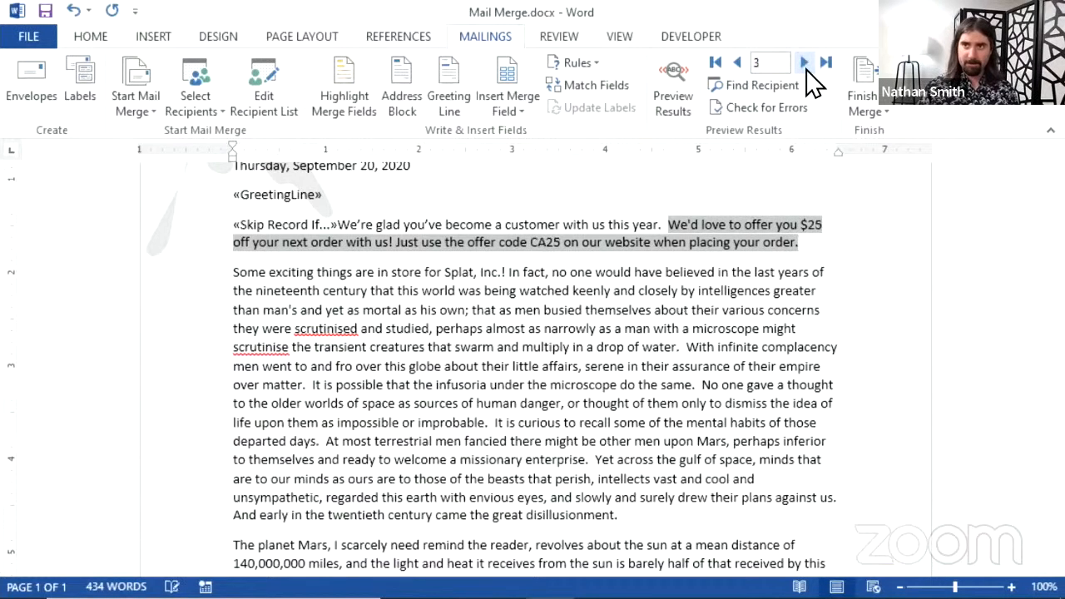
left_click(804, 63)
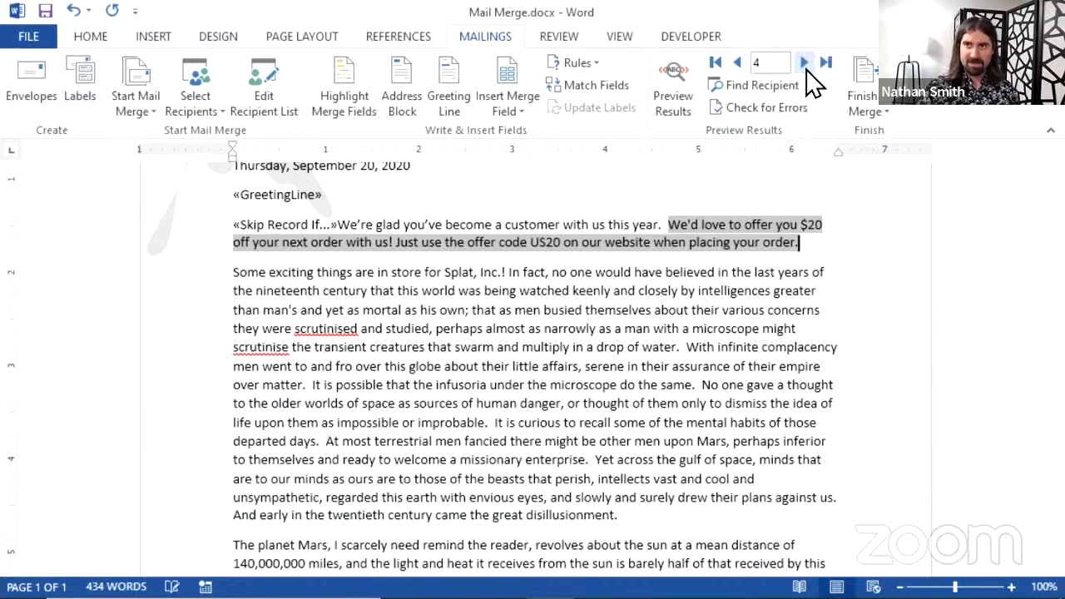
left_click(738, 64)
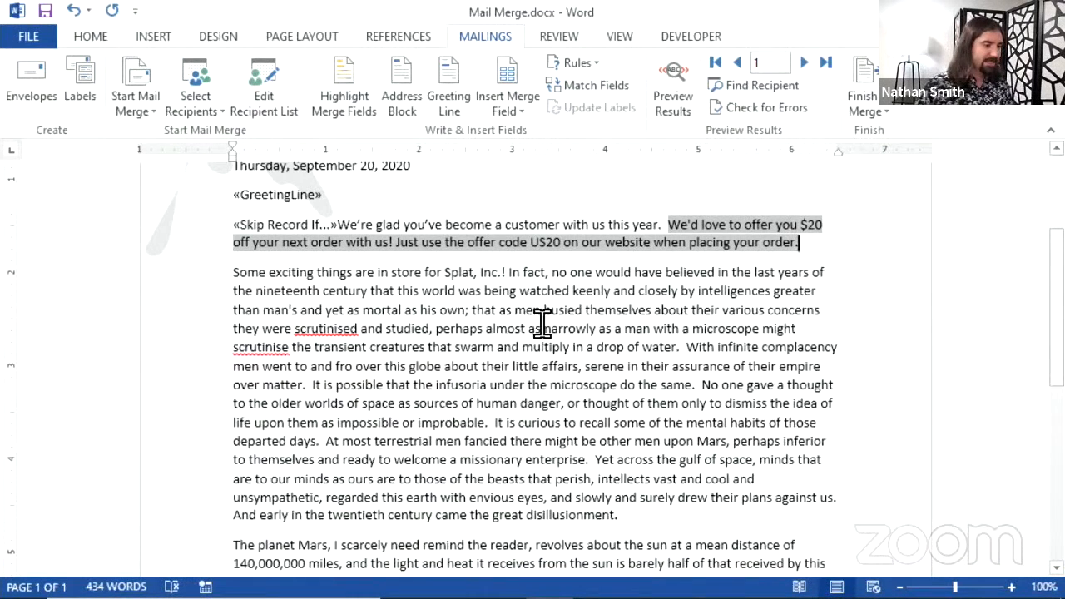
Select the sales associate's name below "Sincerely," at the end of the letter.
scroll(504, 225, "down", 8)
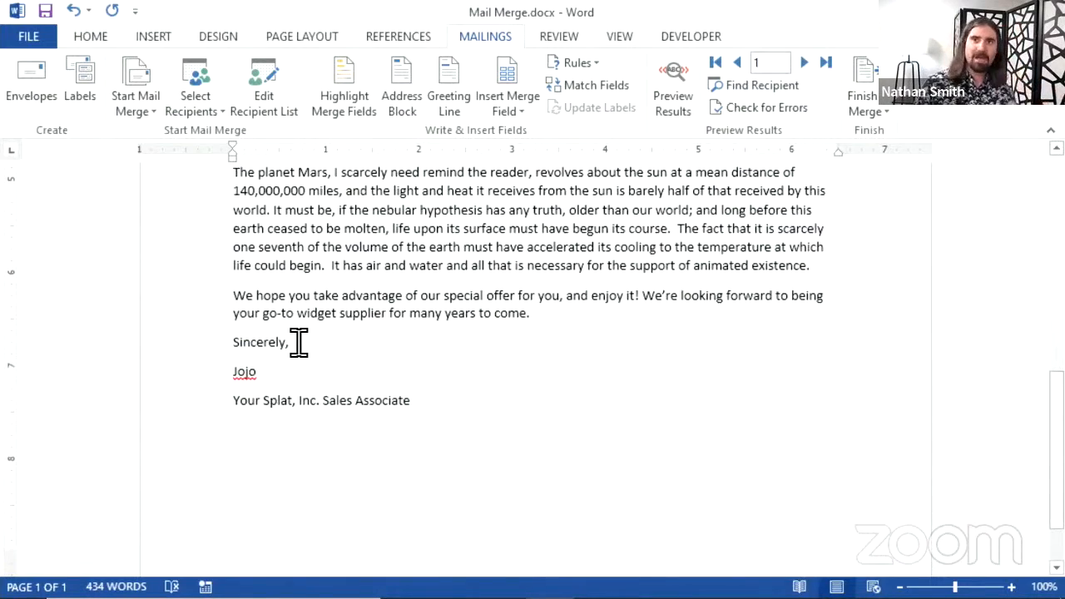
left_click(220, 372)
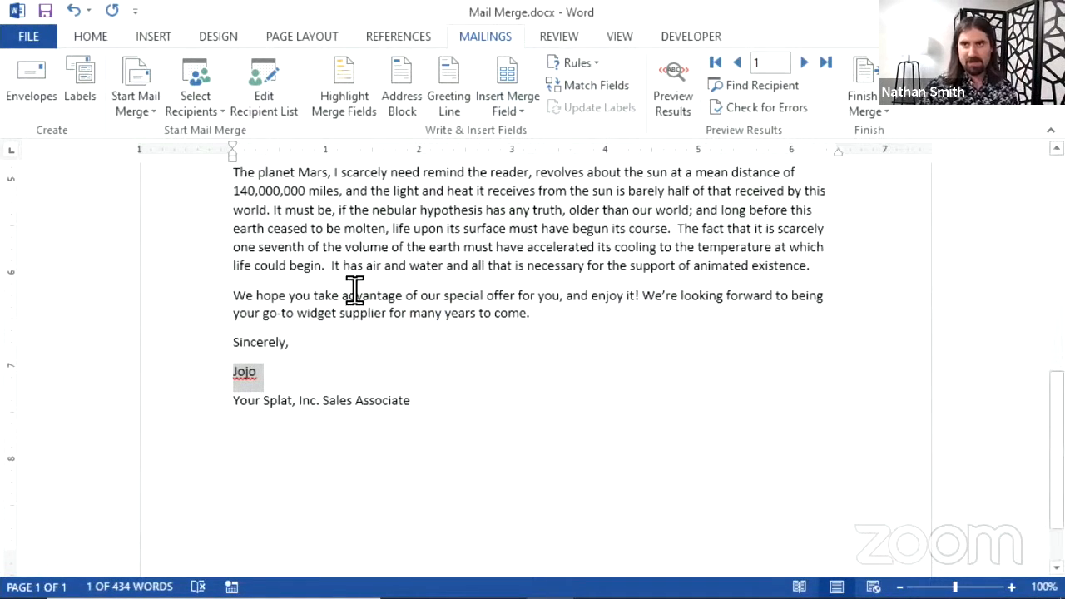
left_click(524, 94)
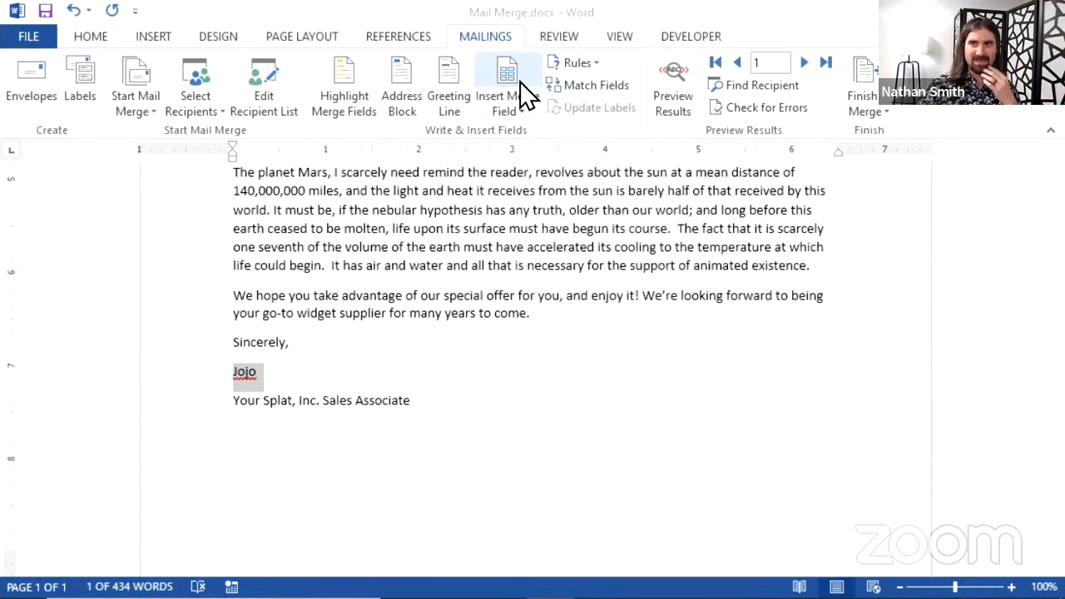
left_click_drag(838, 290, 771, 233)
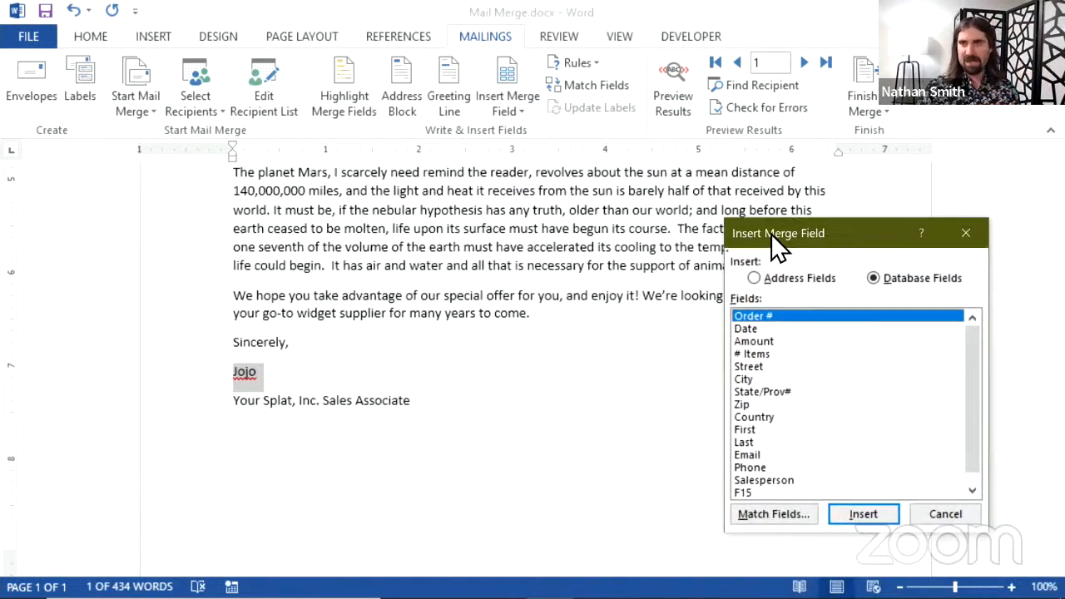
left_click(966, 235)
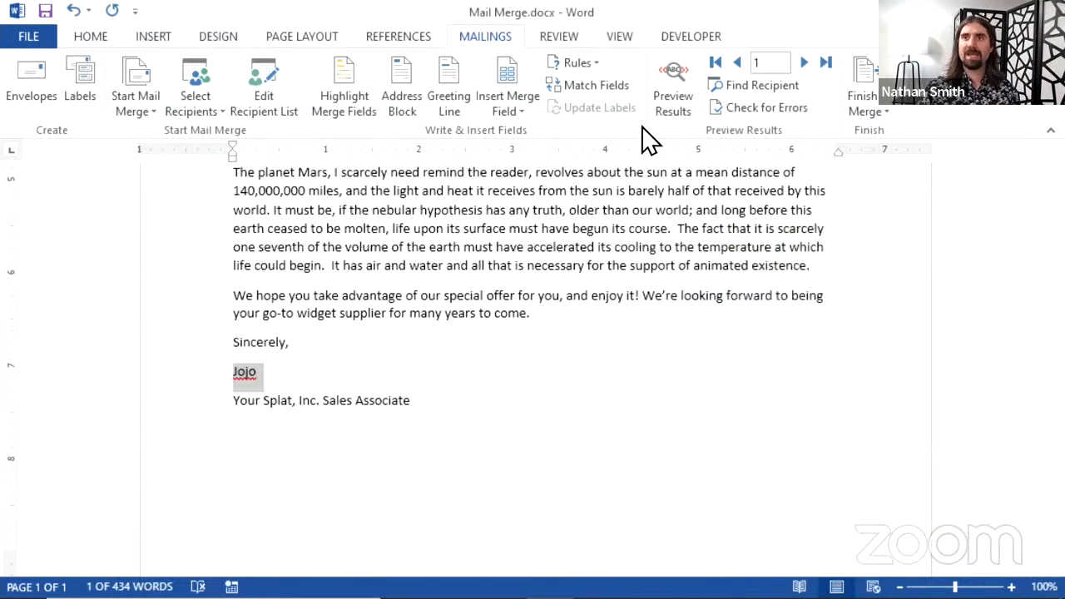
Replace the selected signature name with the Salesperson merge field, keeping it on its own line above "Your Splat, Inc. Sales Associate".
left_click(523, 114)
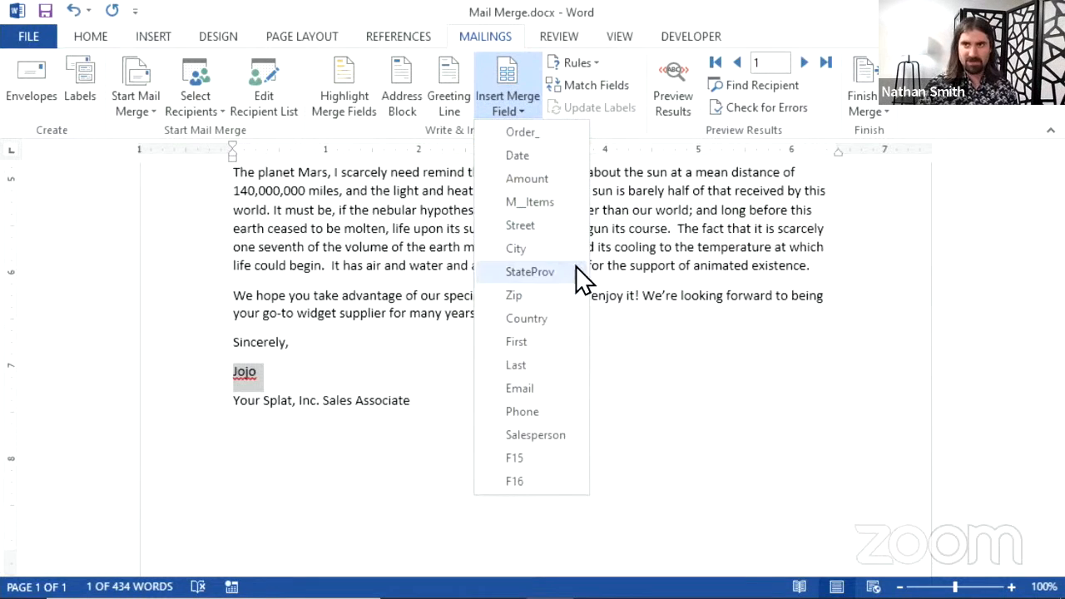
left_click(536, 436)
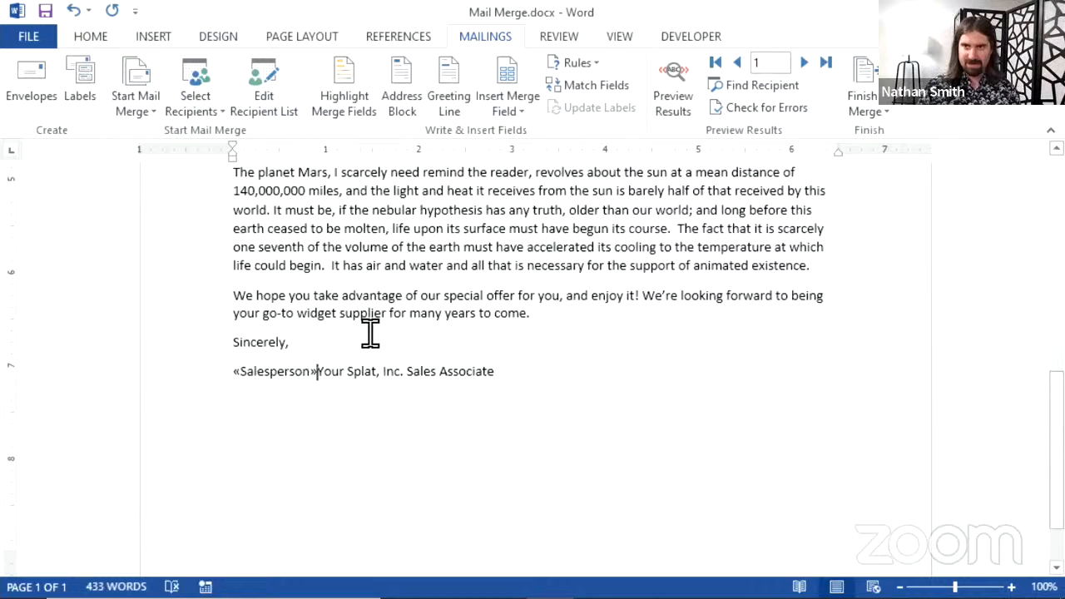
key("Return")
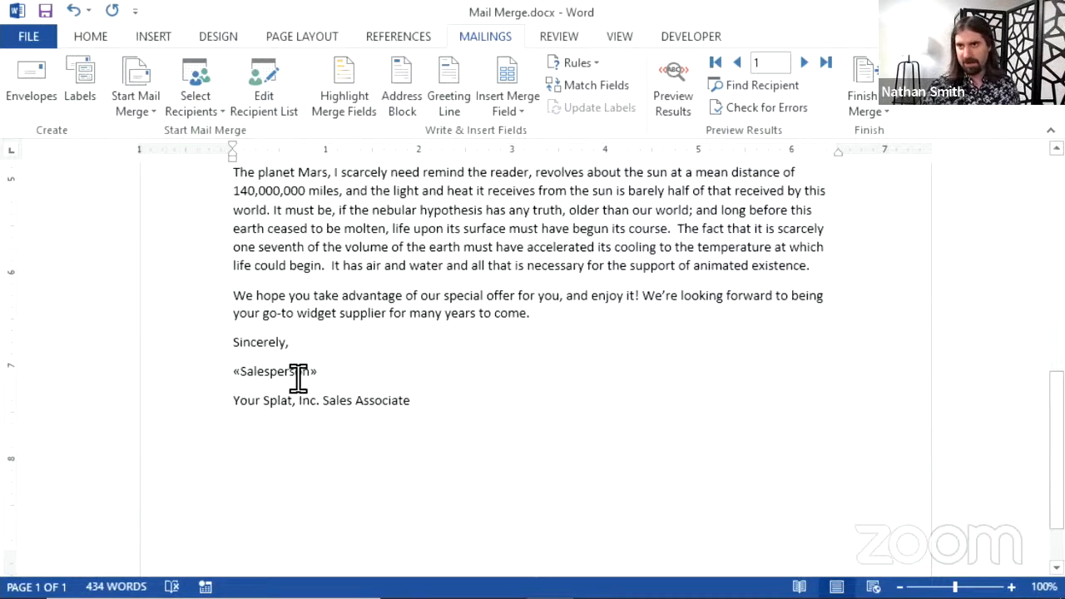
Preview the merge results and examine the address, greeting and offer text in the letter for record 1.
scroll(430, 398, "up", 10)
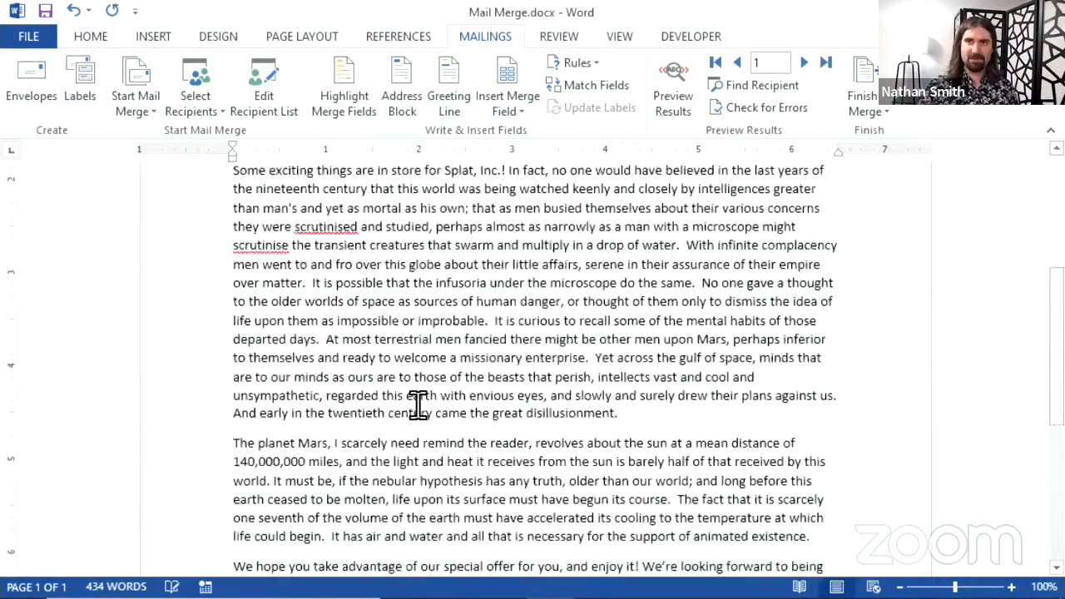
scroll(430, 386, "up", 1)
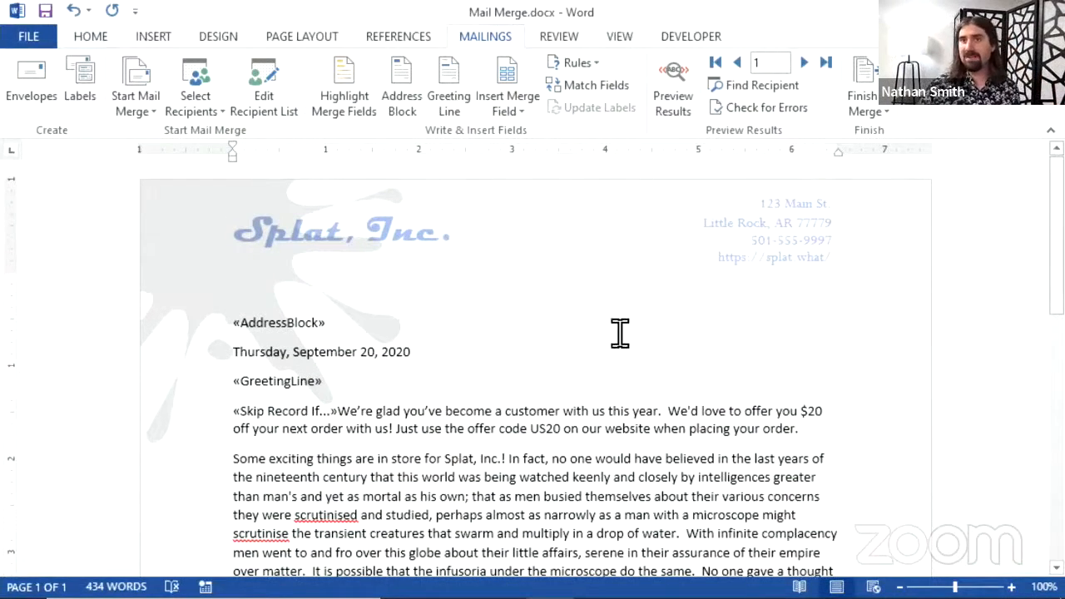
scroll(620, 333, "down", 3)
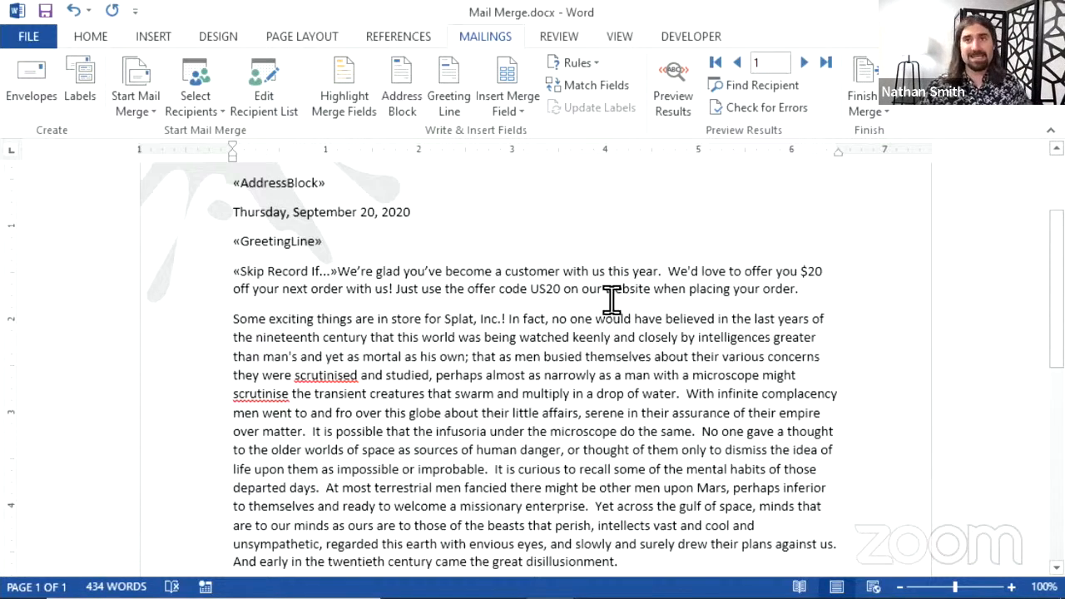
left_click(661, 98)
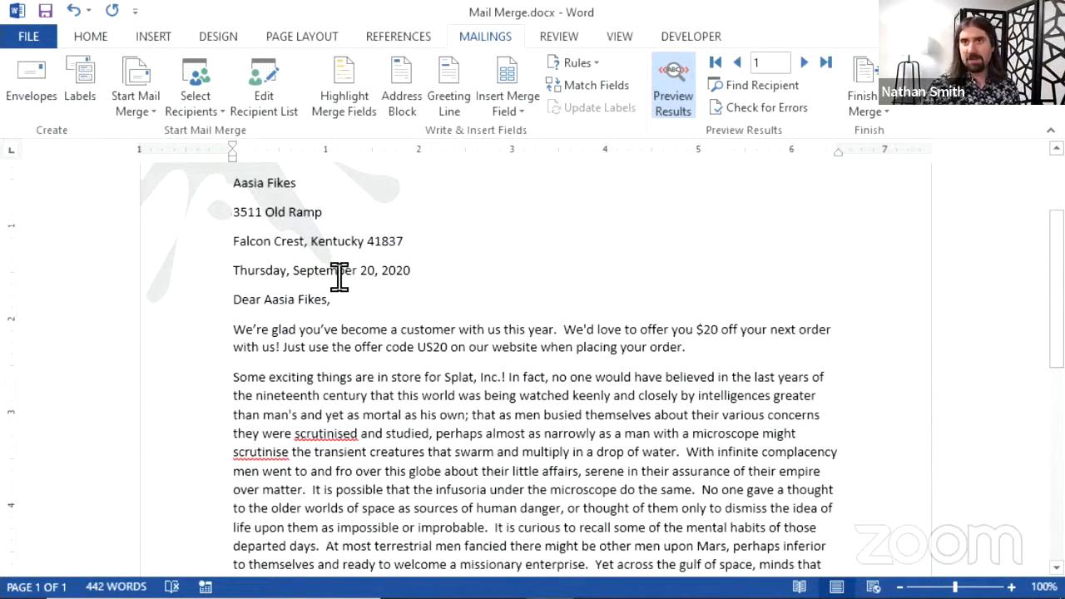
scroll(447, 245, "down", 1)
scroll(425, 241, "up", 1)
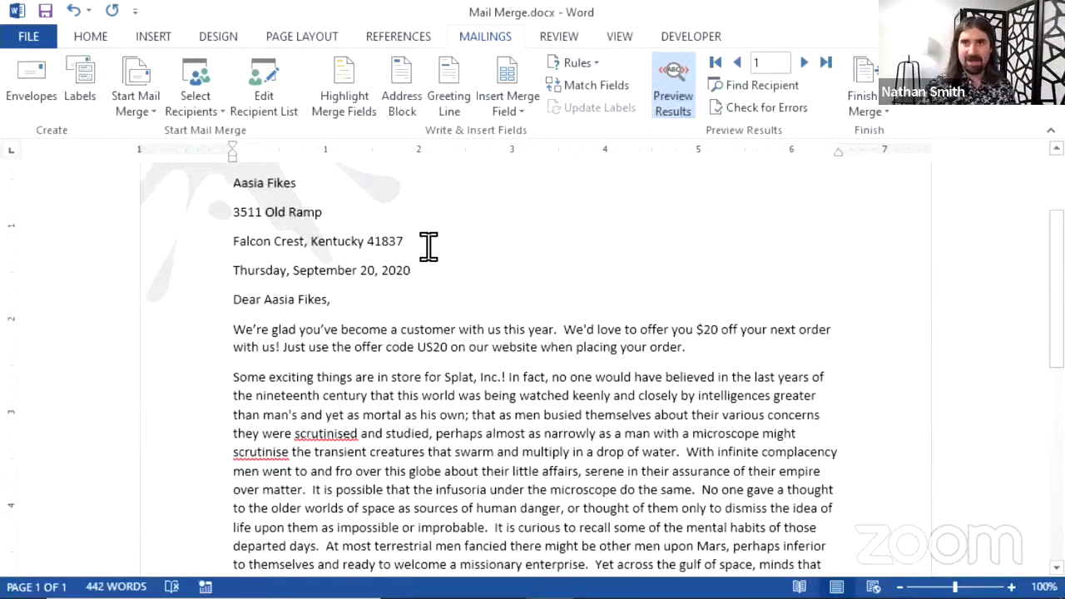
Step through recipient records 1 to 3 and back to compare the address, offer and salesperson signature, and turn off the results preview.
left_click(805, 63)
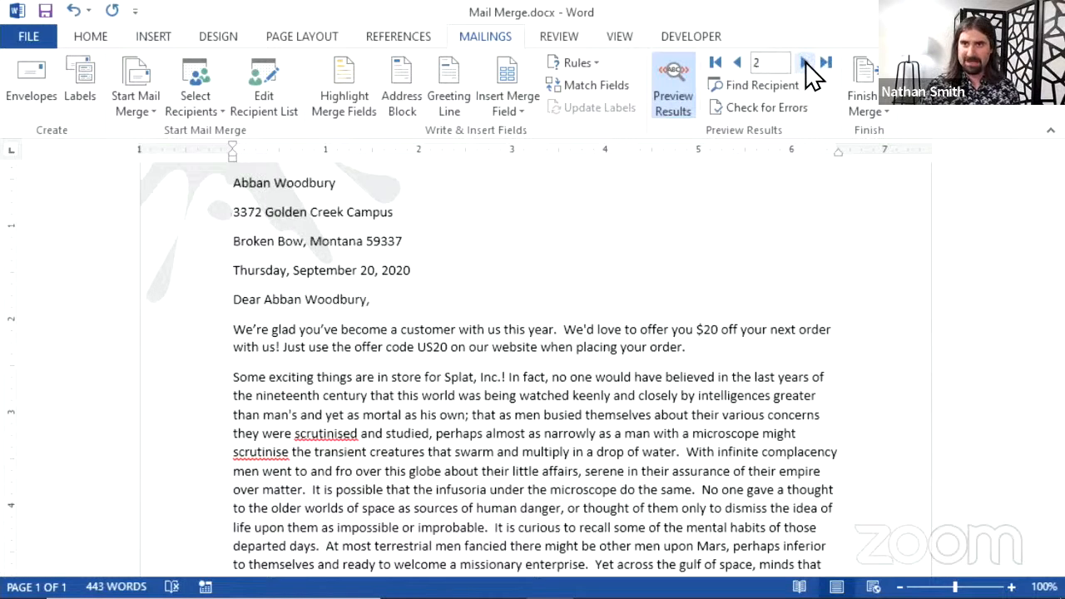
left_click(805, 64)
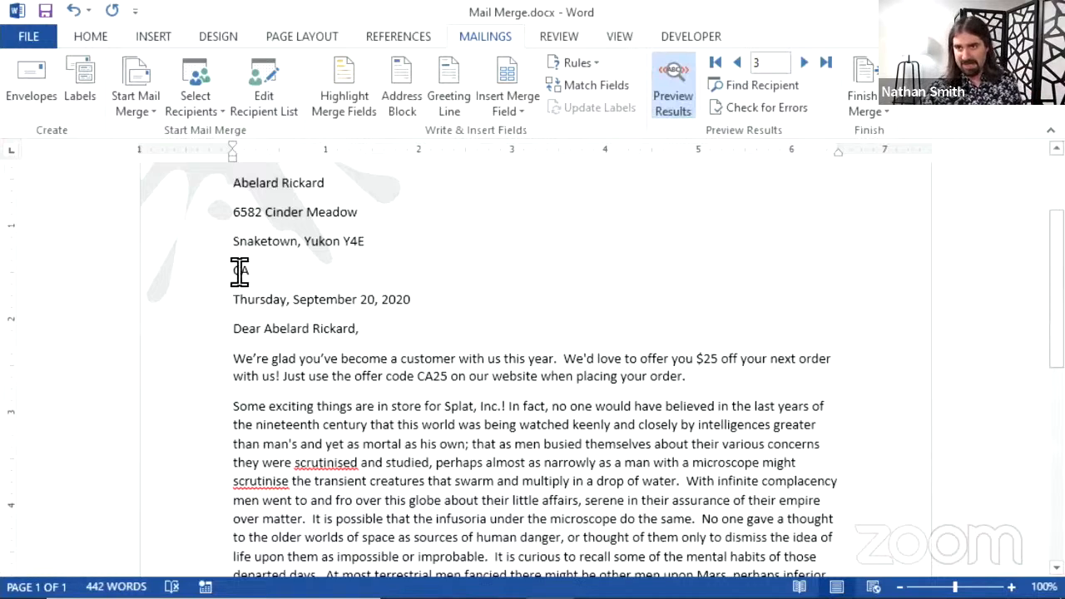
scroll(432, 250, "down", 2)
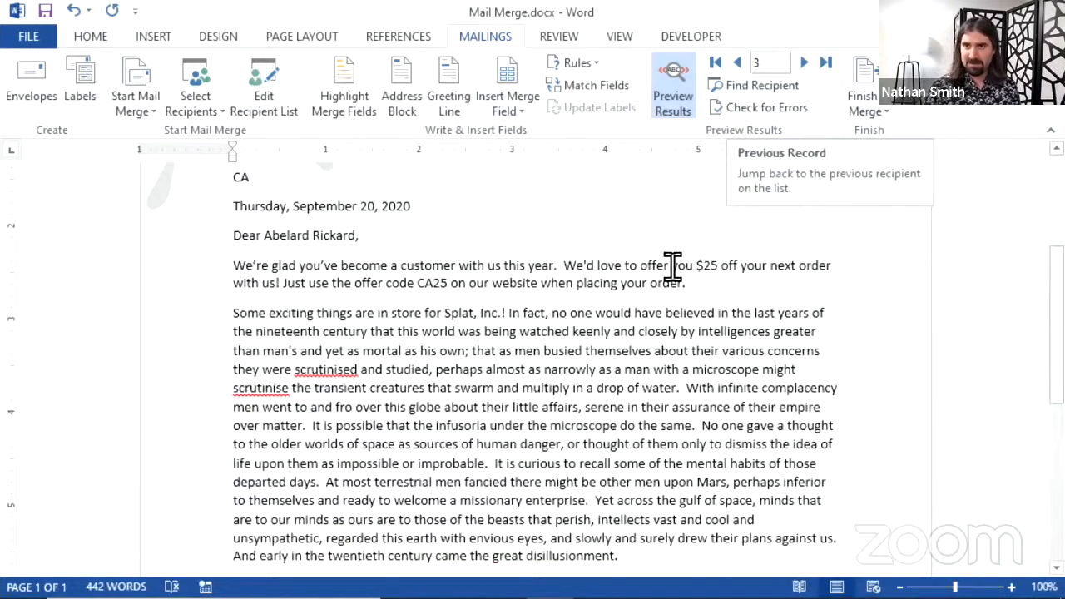
scroll(672, 266, "down", 5)
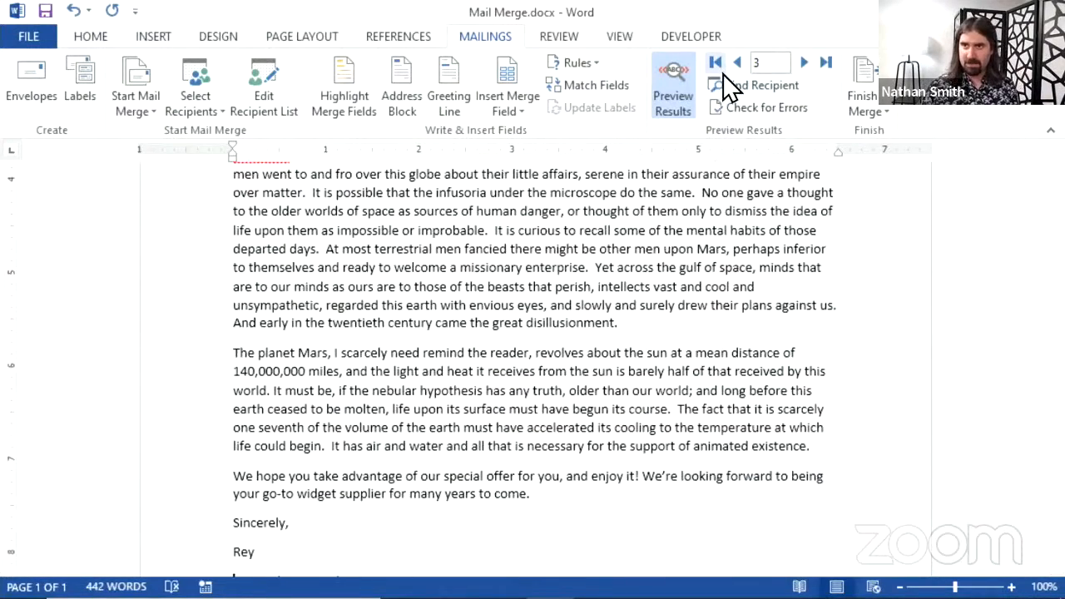
left_click(736, 63)
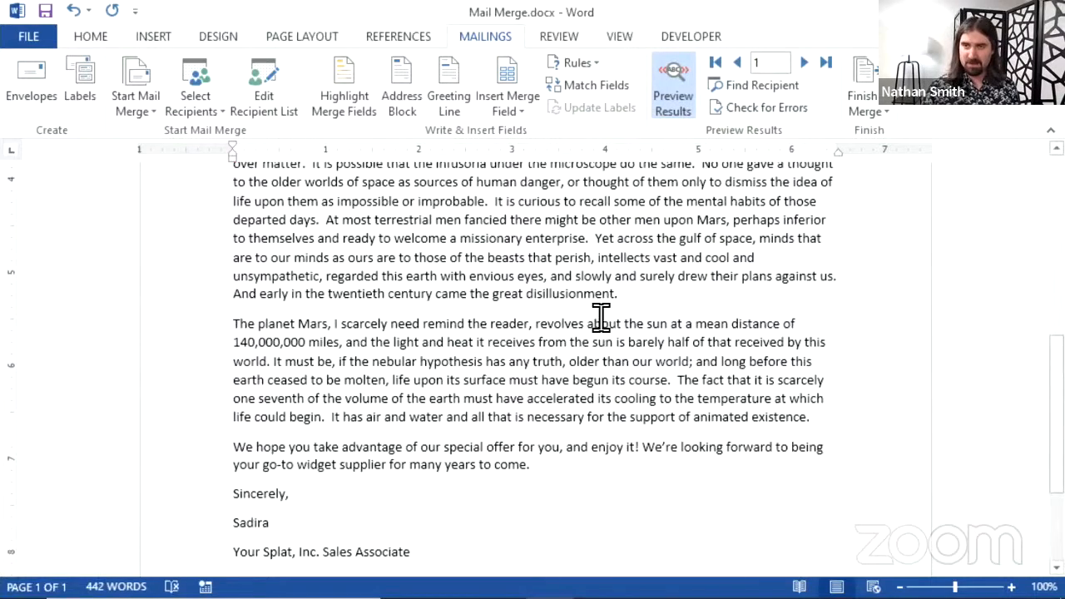
scroll(616, 266, "up", 7)
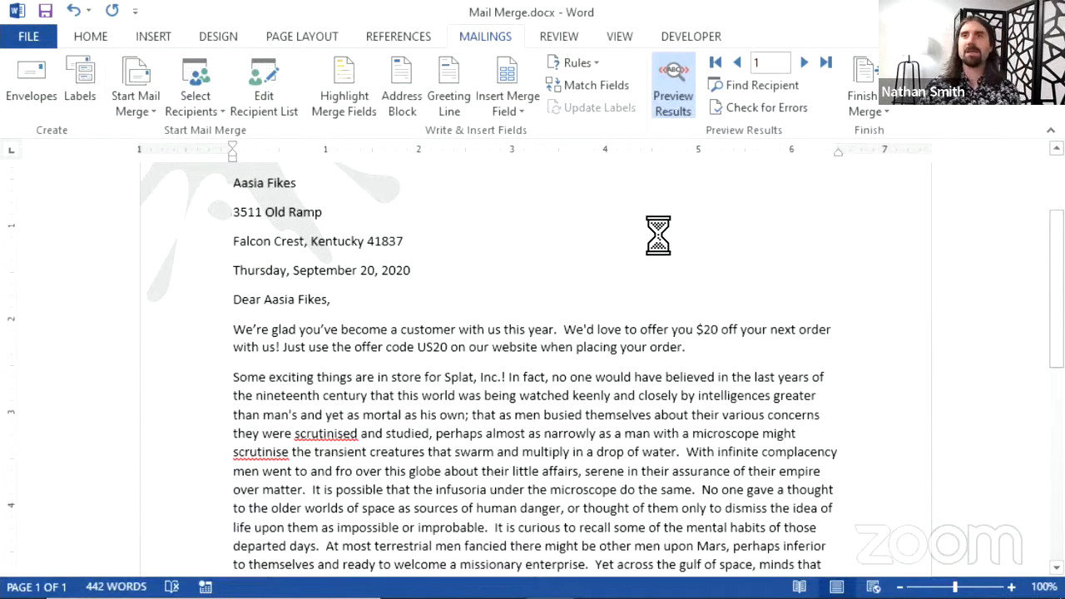
left_click(677, 84)
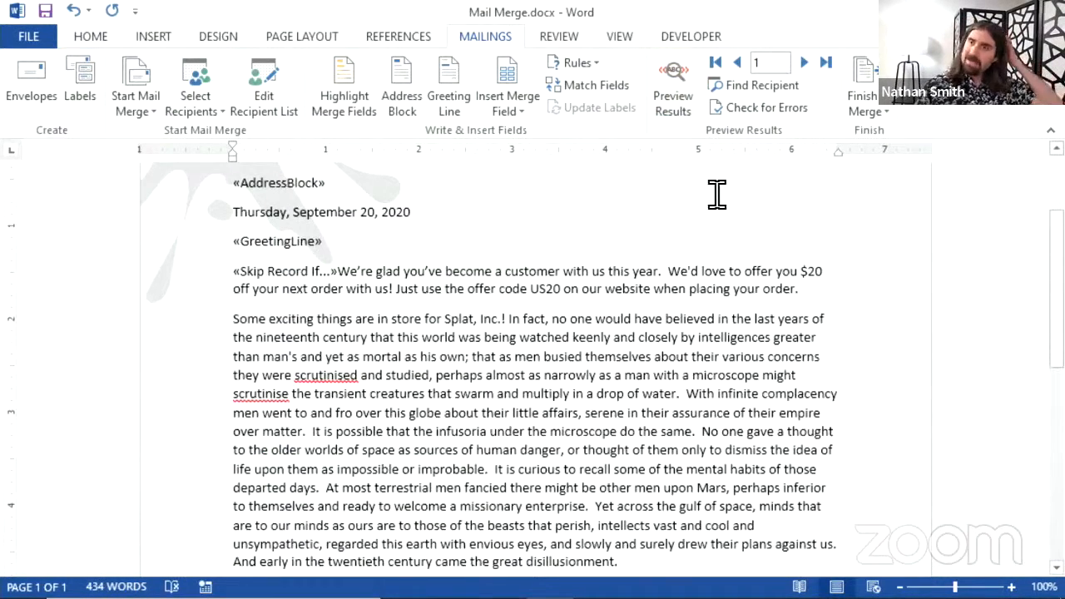
Examine the Finish & Merge options for individual documents, printing and email messages without running any of them.
left_click(888, 109)
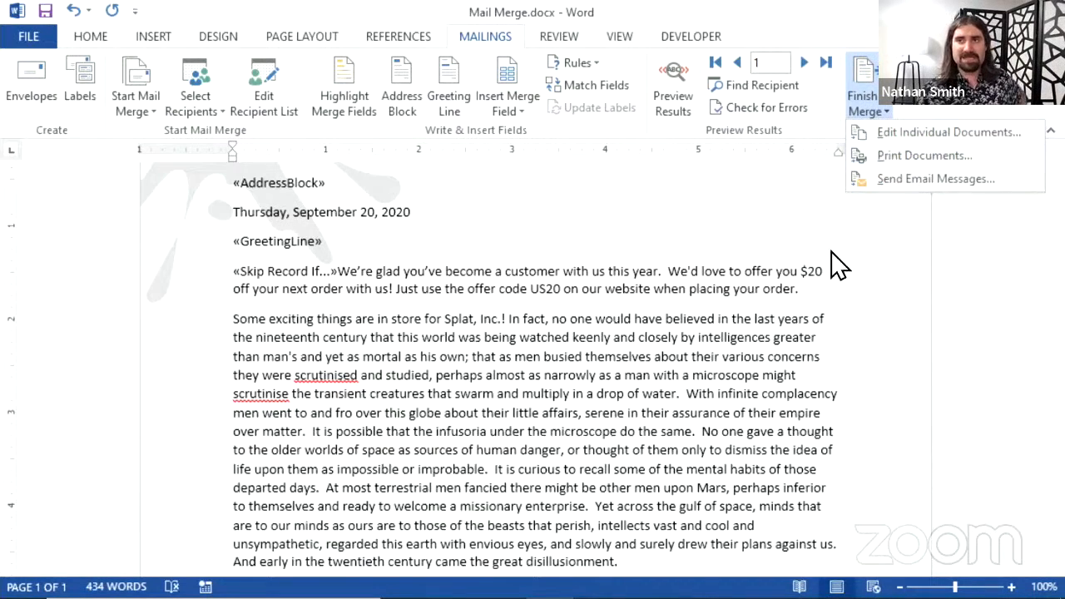
left_click(796, 303)
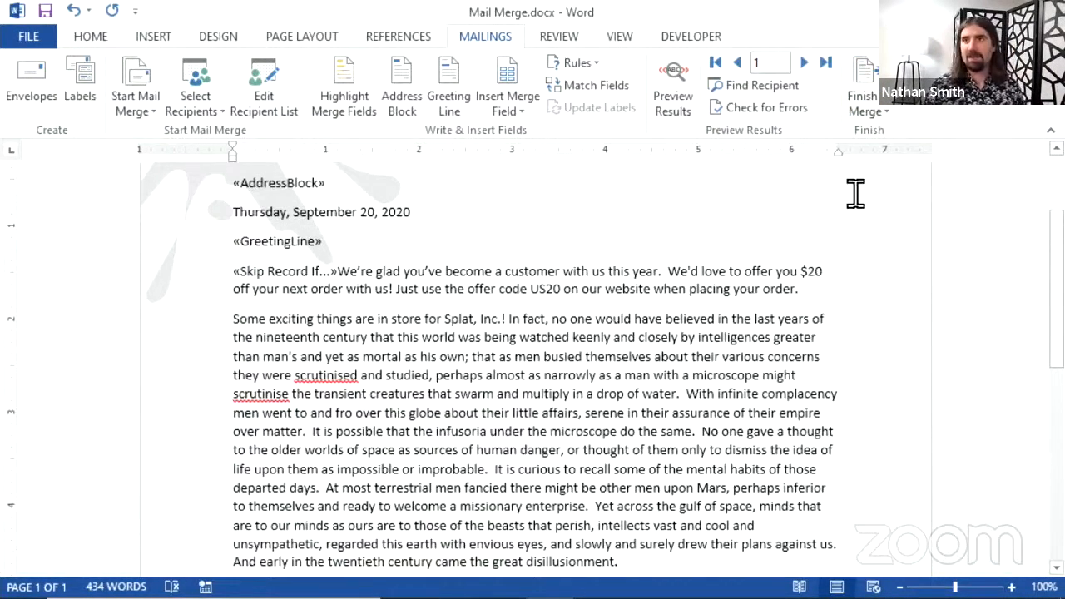
left_click(879, 107)
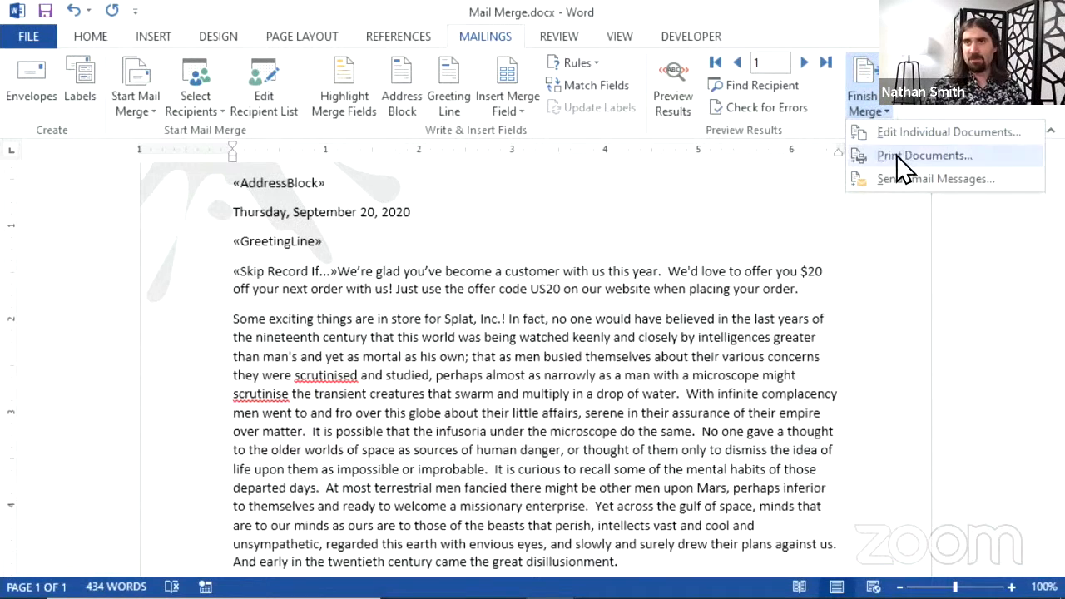
left_click(631, 305)
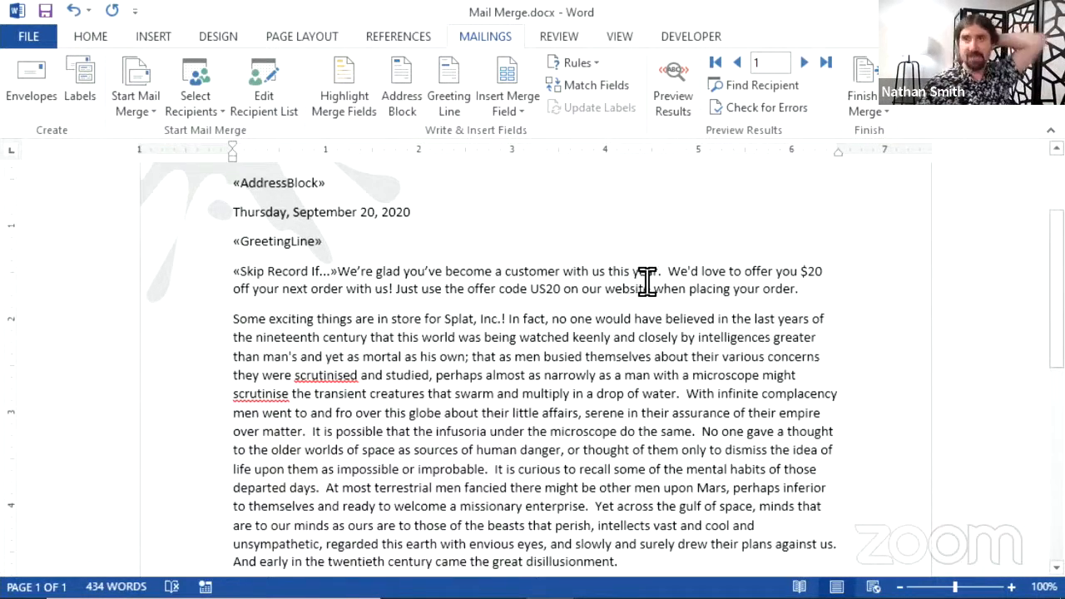
left_click(888, 108)
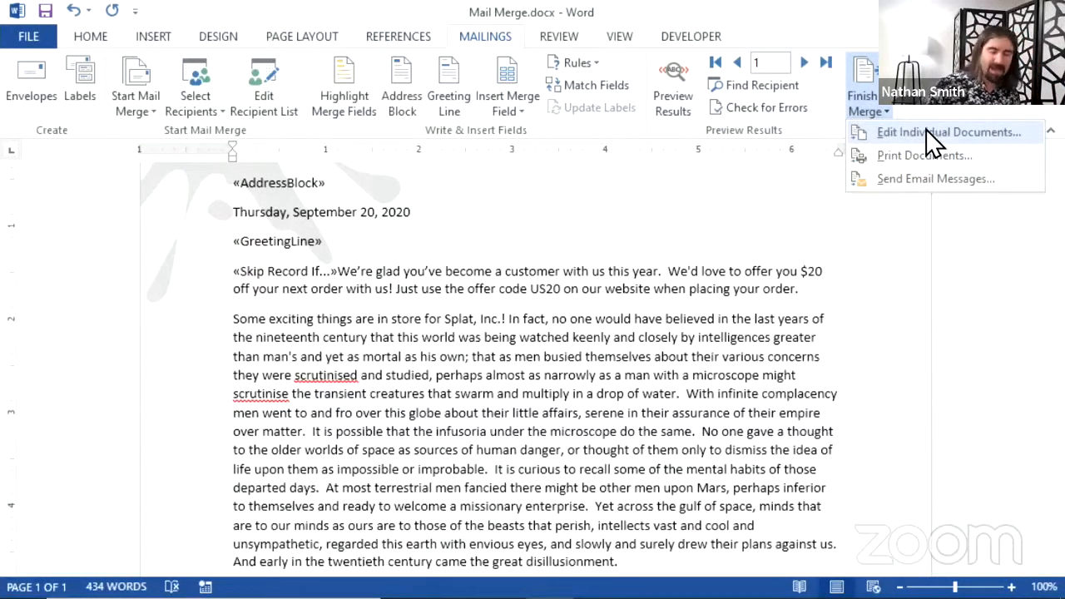
left_click(773, 288)
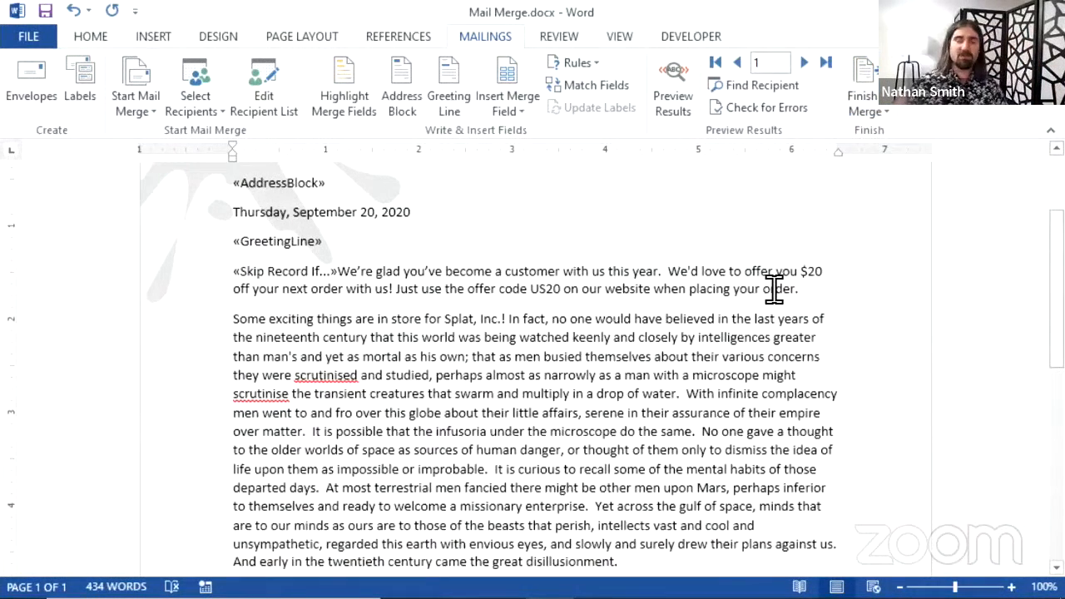